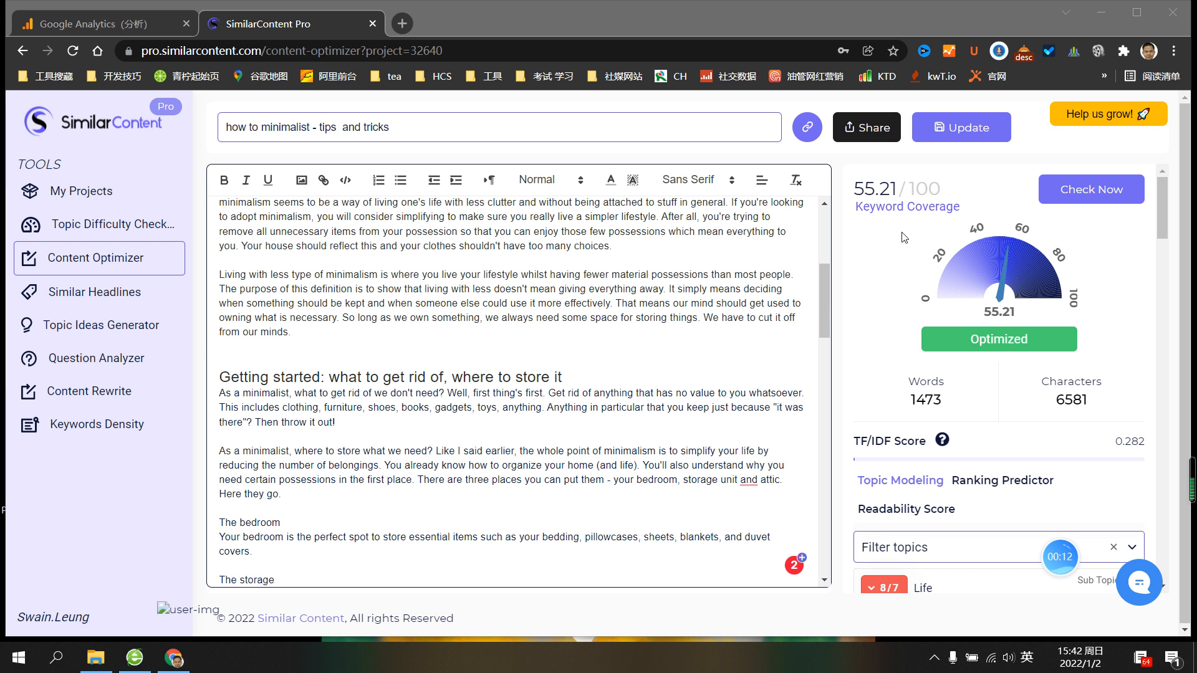
Accept Grammarly's suggested comma after "storage unit" in the paragraph on where to store things
{"action": "mouse_move", "coordinate": [750, 478]}
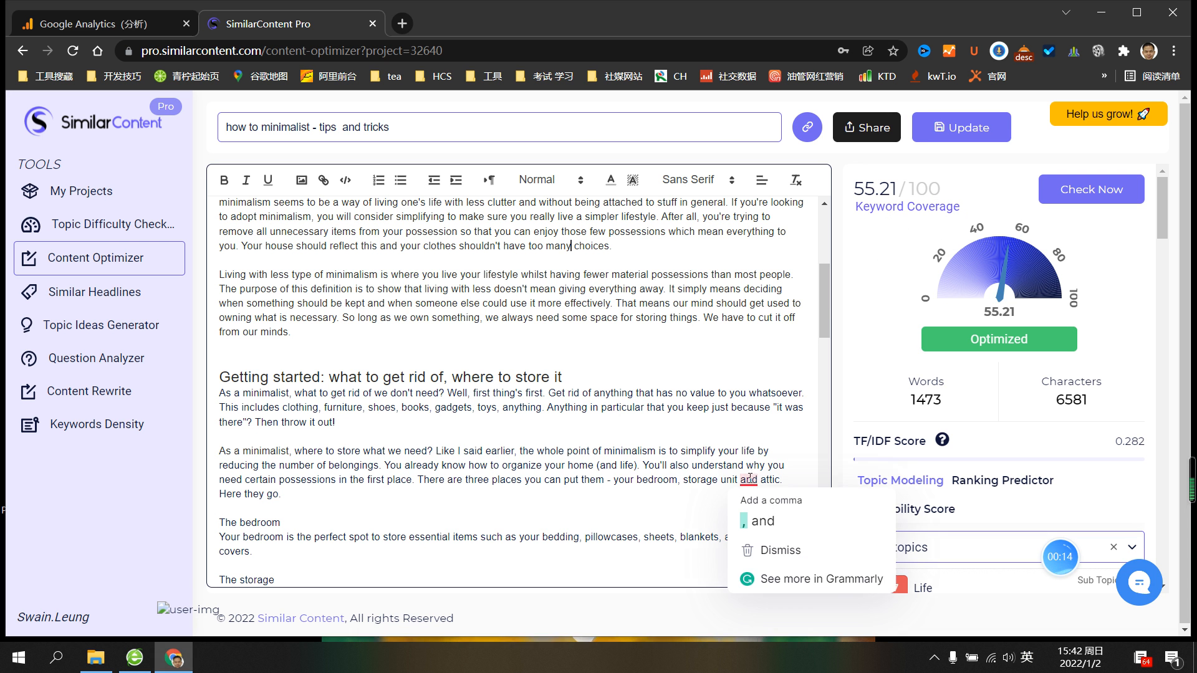
{"action": "left_click", "coordinate": [757, 520]}
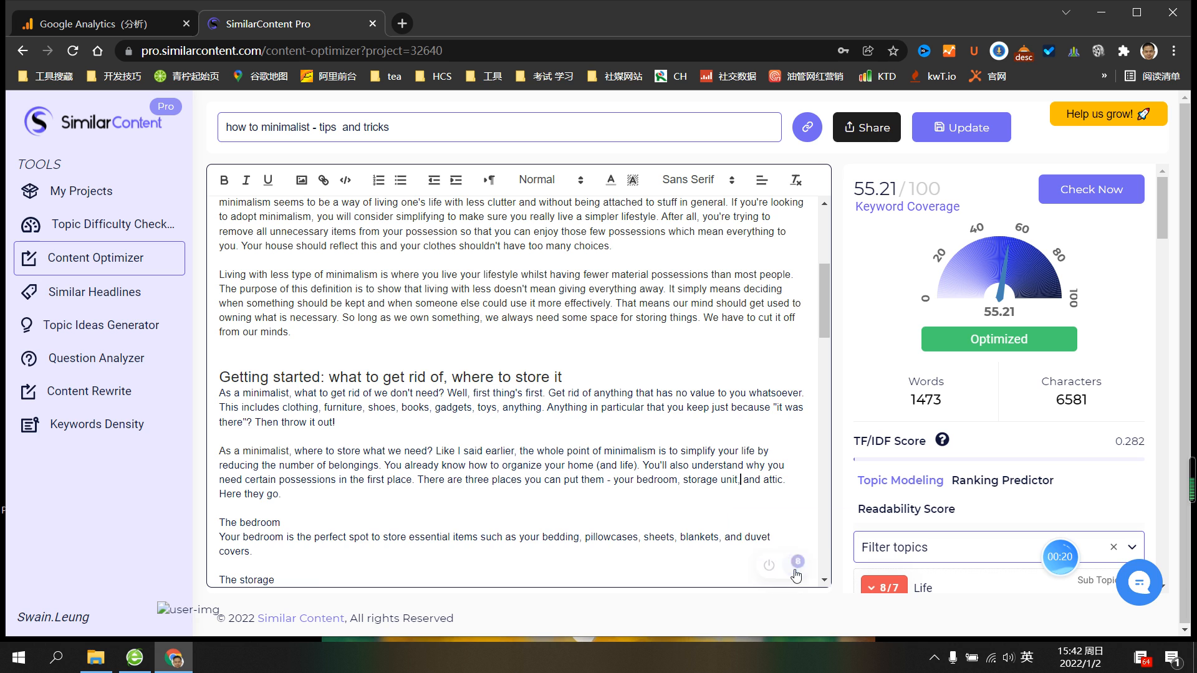
Review Grammarly's suggestions for the article and read the explanation for removing the redundant word "own"
{"action": "scroll", "coordinate": [725, 454], "scroll_direction": "up", "scroll_amount": 5}
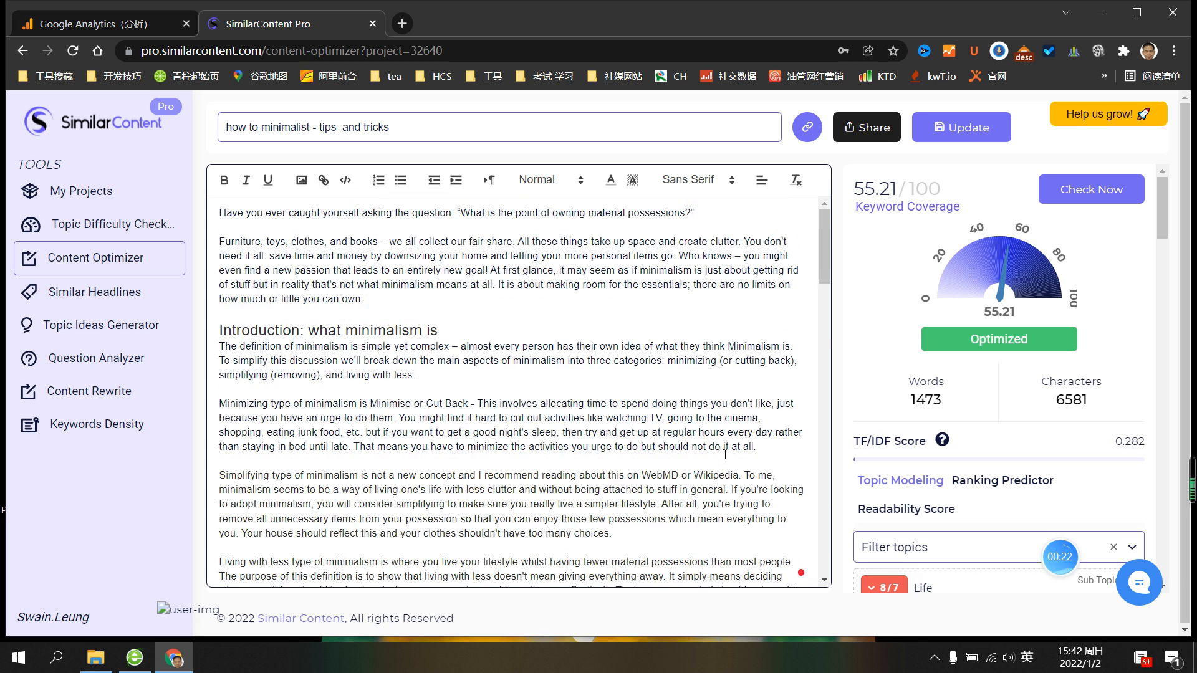
{"action": "scroll", "coordinate": [725, 454], "scroll_direction": "down", "scroll_amount": 20}
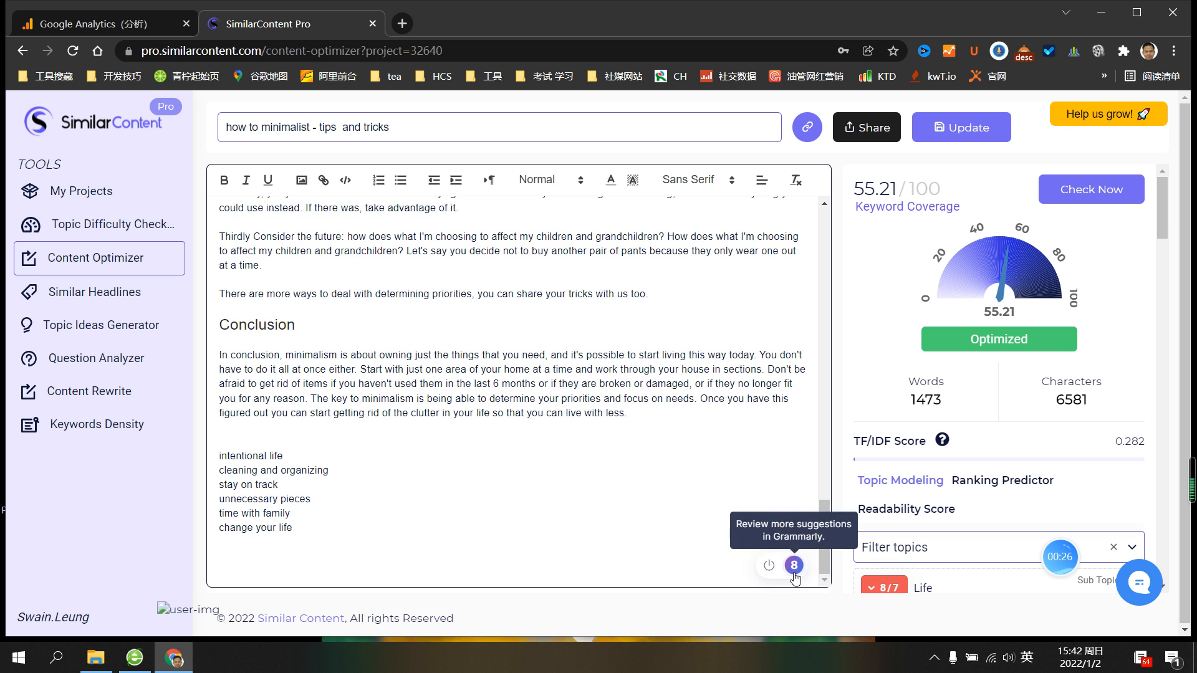
{"action": "left_click", "coordinate": [770, 568]}
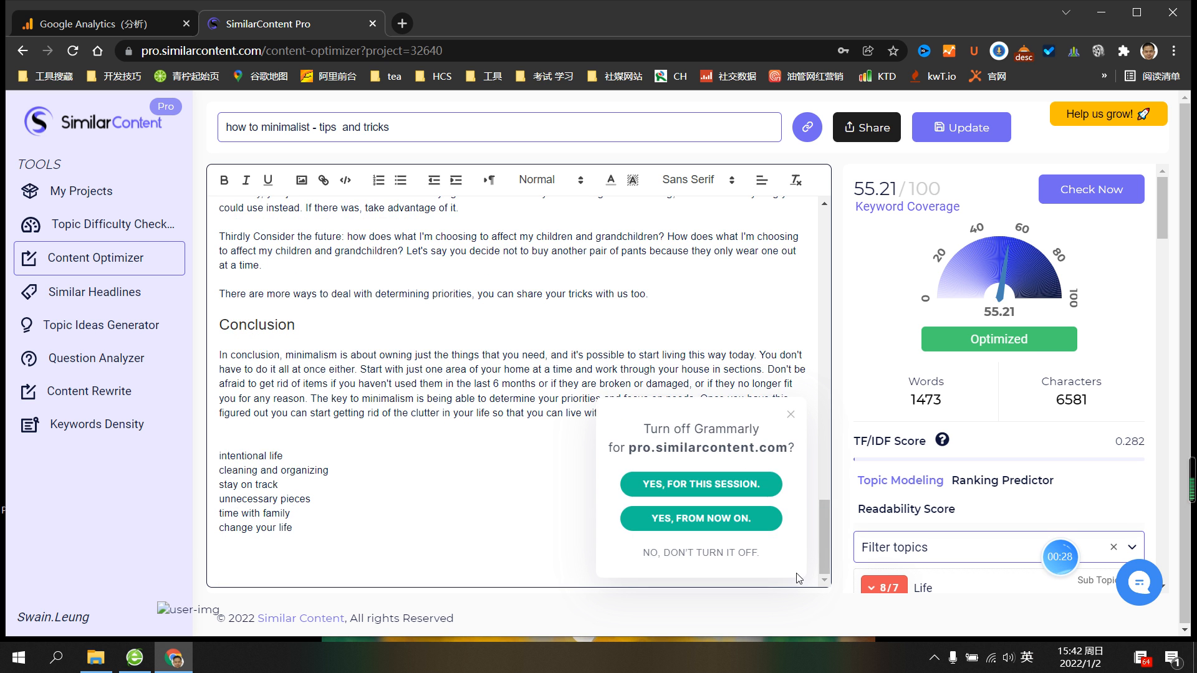
{"action": "left_click", "coordinate": [790, 414]}
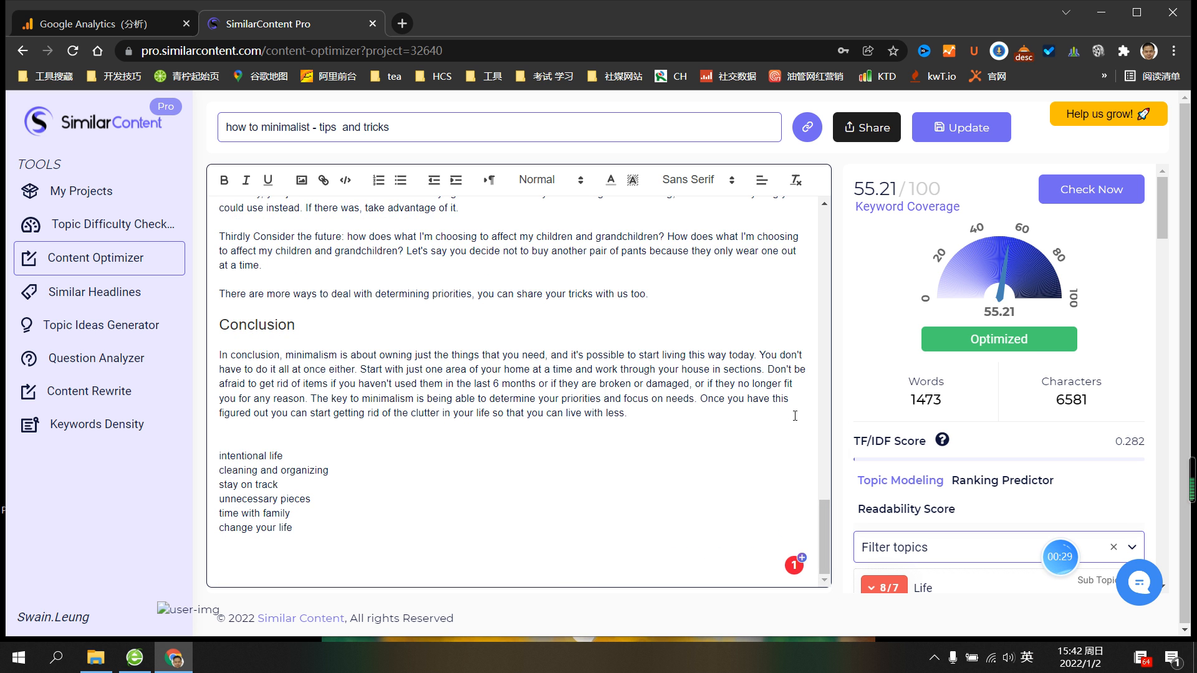
{"action": "left_click", "coordinate": [793, 574]}
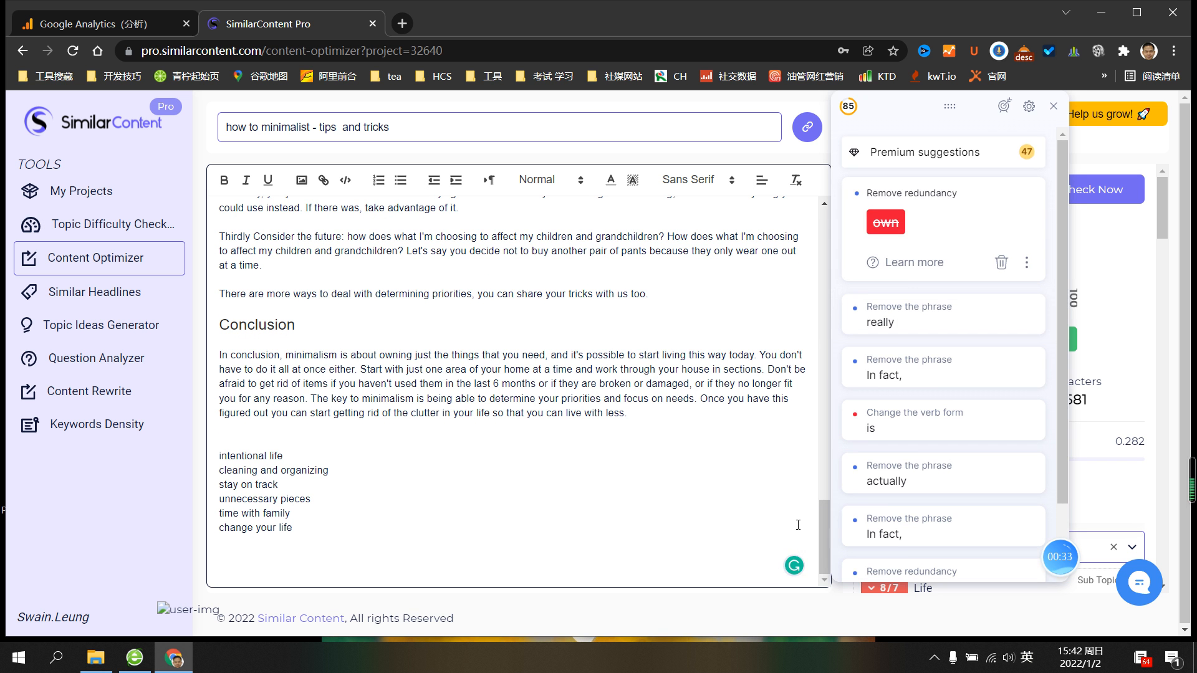
{"action": "left_click", "coordinate": [907, 262]}
{"action": "scroll", "coordinate": [910, 359], "scroll_direction": "down", "scroll_amount": 3}
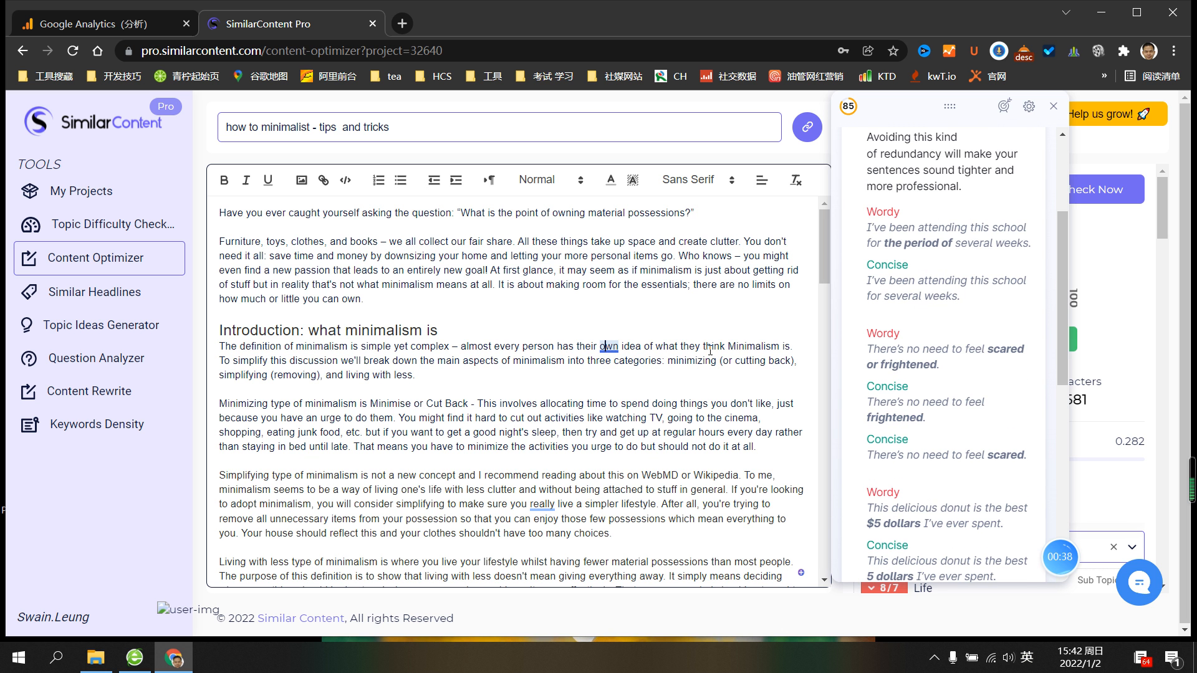
{"action": "left_click", "coordinate": [1053, 106]}
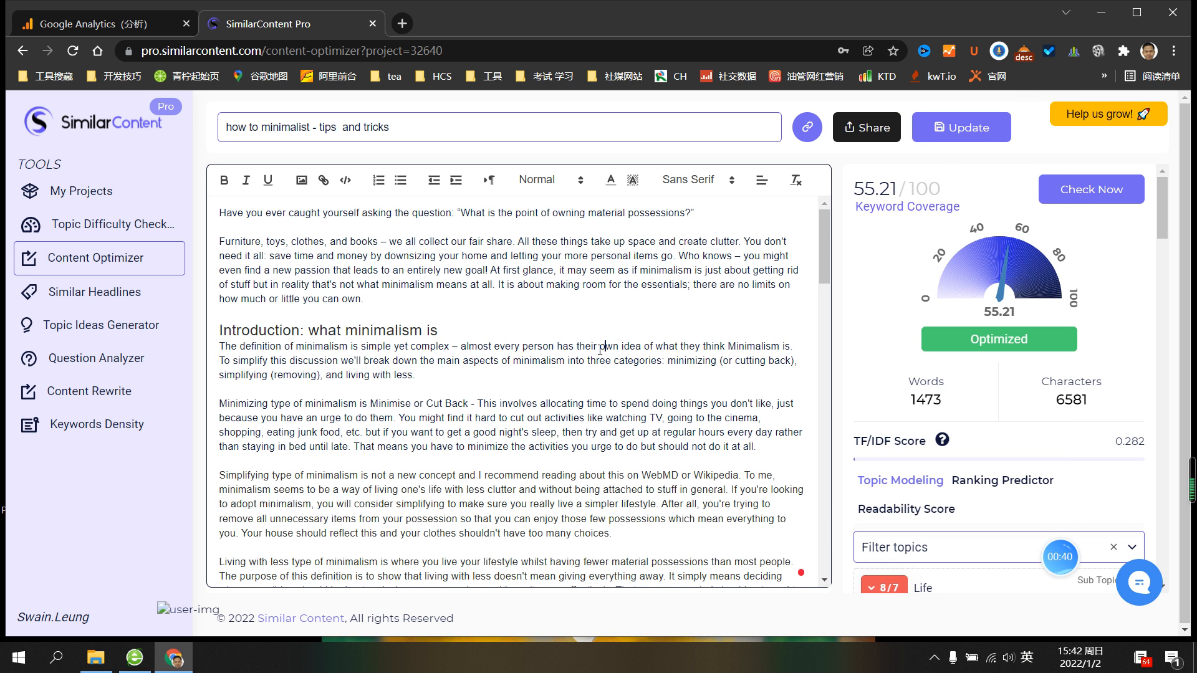
Look through the article down to the conclusion and check the keyword coverage score and topic list
{"action": "scroll", "coordinate": [672, 378], "scroll_direction": "down", "scroll_amount": 2}
{"action": "scroll", "coordinate": [674, 377], "scroll_direction": "up", "scroll_amount": 2}
{"action": "scroll", "coordinate": [679, 376], "scroll_direction": "down", "scroll_amount": 15}
{"action": "scroll", "coordinate": [686, 376], "scroll_direction": "down", "scroll_amount": 10}
{"action": "scroll", "coordinate": [688, 376], "scroll_direction": "up", "scroll_amount": 3}
{"action": "scroll", "coordinate": [981, 379], "scroll_direction": "down", "scroll_amount": 6}
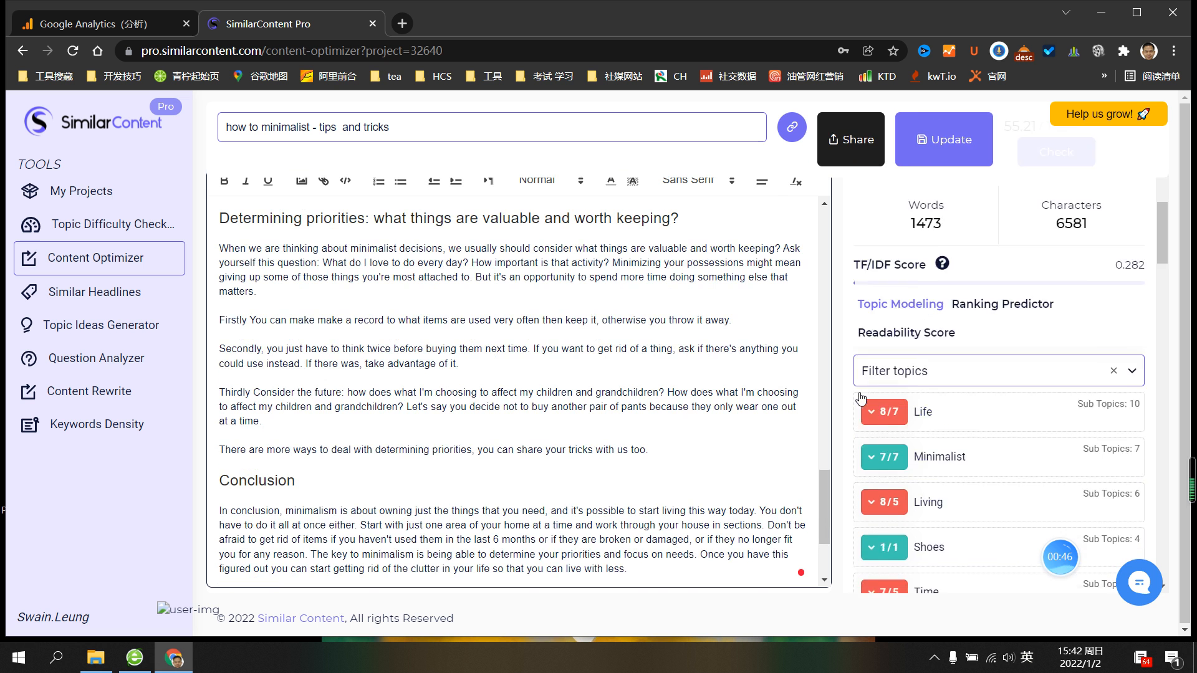
{"action": "scroll", "coordinate": [982, 378], "scroll_direction": "up", "scroll_amount": 6}
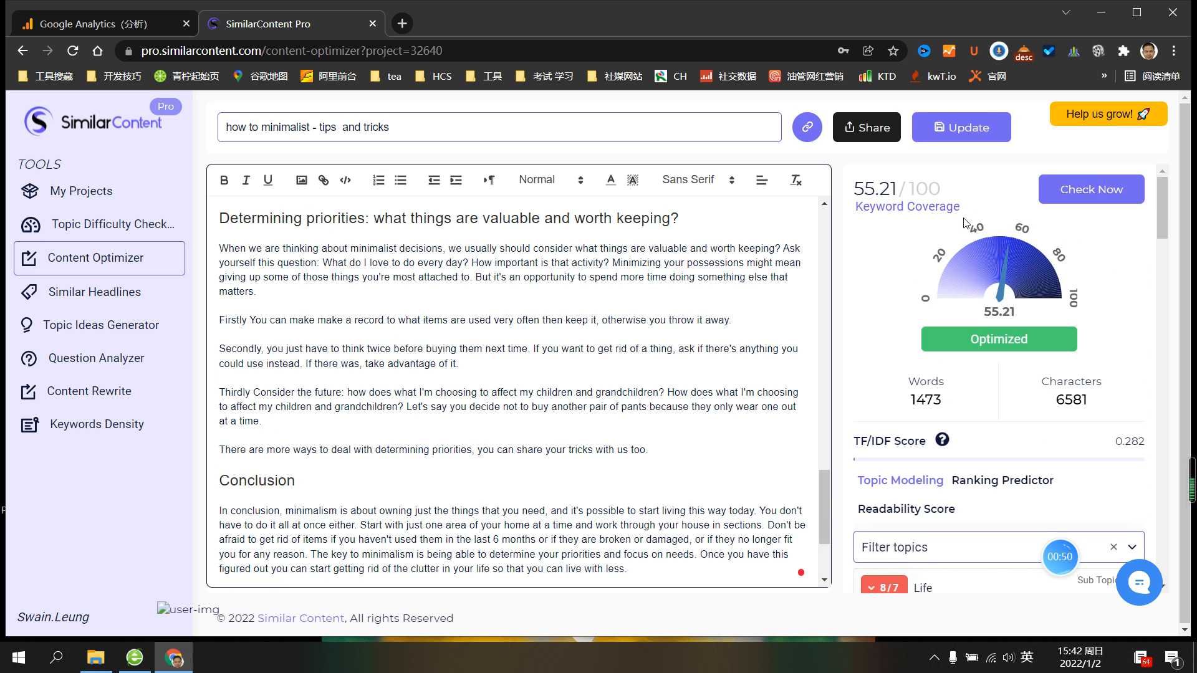
Filter the topic modeling list to show only unused words
{"action": "scroll", "coordinate": [669, 371], "scroll_direction": "down", "scroll_amount": 3}
{"action": "scroll", "coordinate": [1066, 386], "scroll_direction": "down", "scroll_amount": 3}
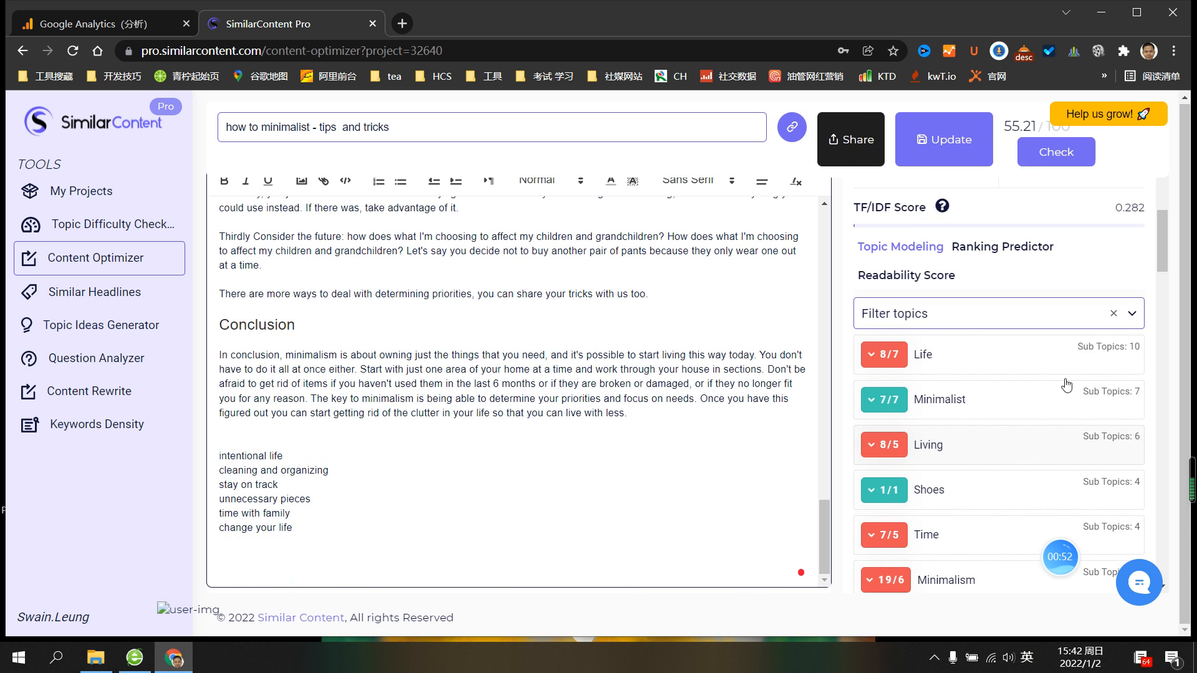
{"action": "left_click", "coordinate": [1124, 313]}
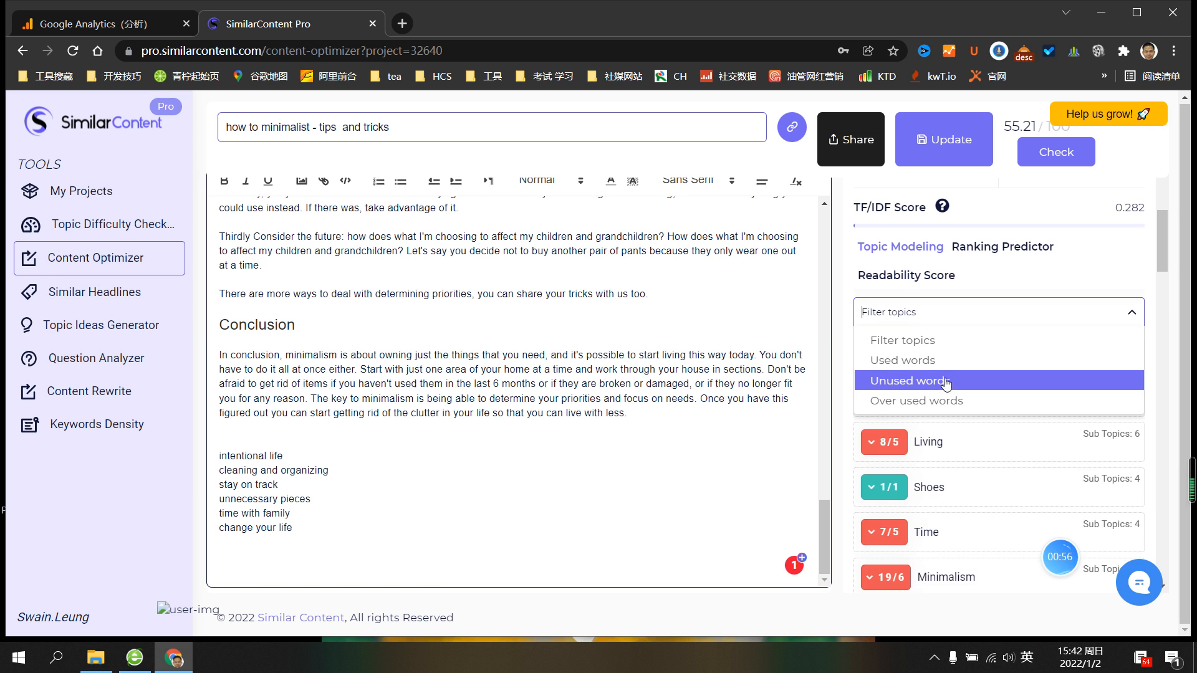
{"action": "left_click", "coordinate": [945, 381]}
Examine the unused topic words alongside the keyword coverage score and the leftover phrases after the conclusion
{"action": "scroll", "coordinate": [761, 474], "scroll_direction": "up", "scroll_amount": 3}
{"action": "scroll", "coordinate": [961, 250], "scroll_direction": "up", "scroll_amount": 3}
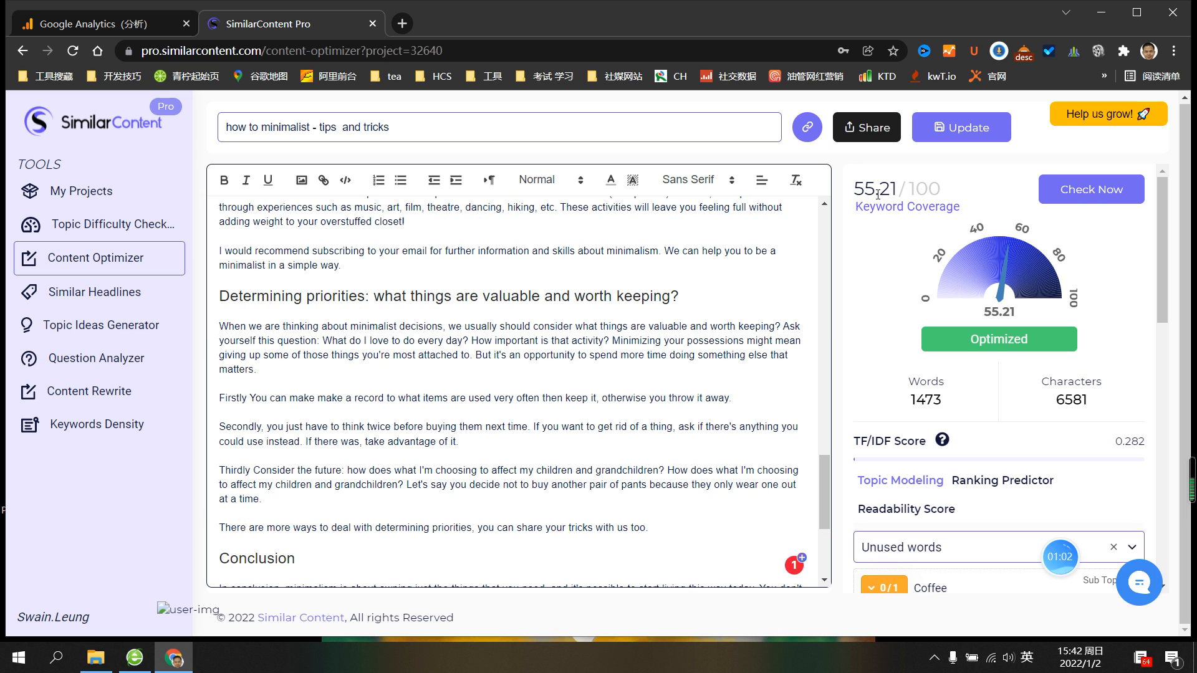
{"action": "scroll", "coordinate": [878, 194], "scroll_direction": "down", "scroll_amount": 2}
{"action": "scroll", "coordinate": [732, 307], "scroll_direction": "down", "scroll_amount": 1}
{"action": "scroll", "coordinate": [731, 307], "scroll_direction": "down", "scroll_amount": 2}
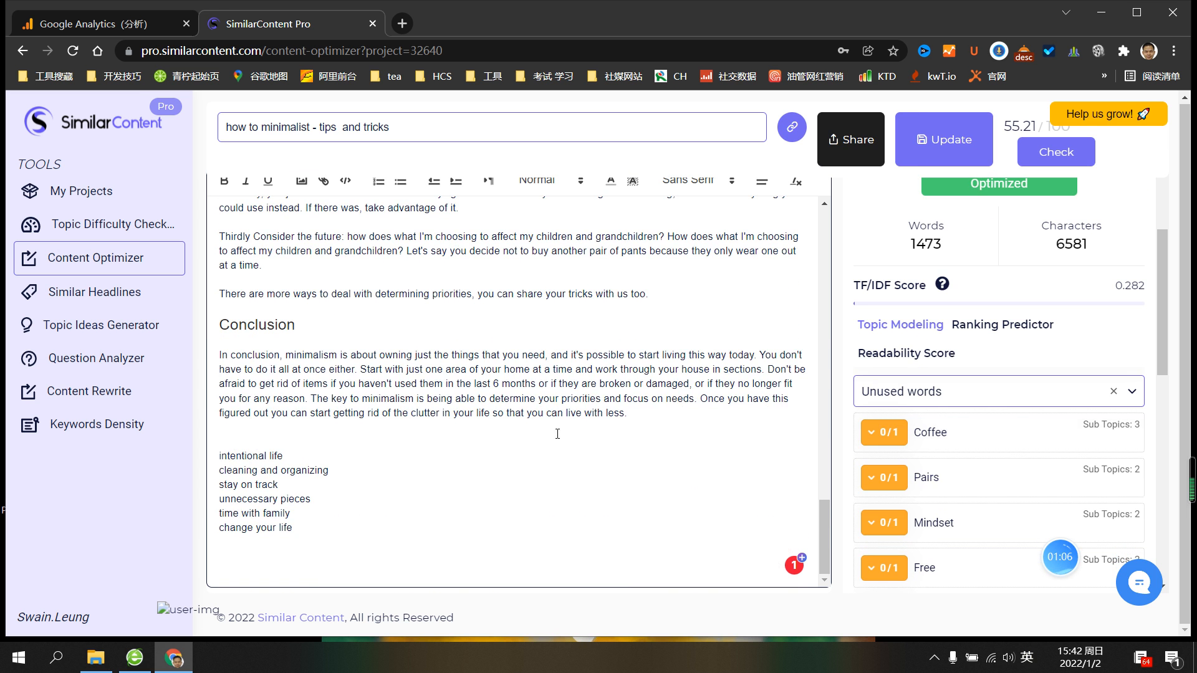
{"action": "scroll", "coordinate": [686, 429], "scroll_direction": "up", "scroll_amount": 1}
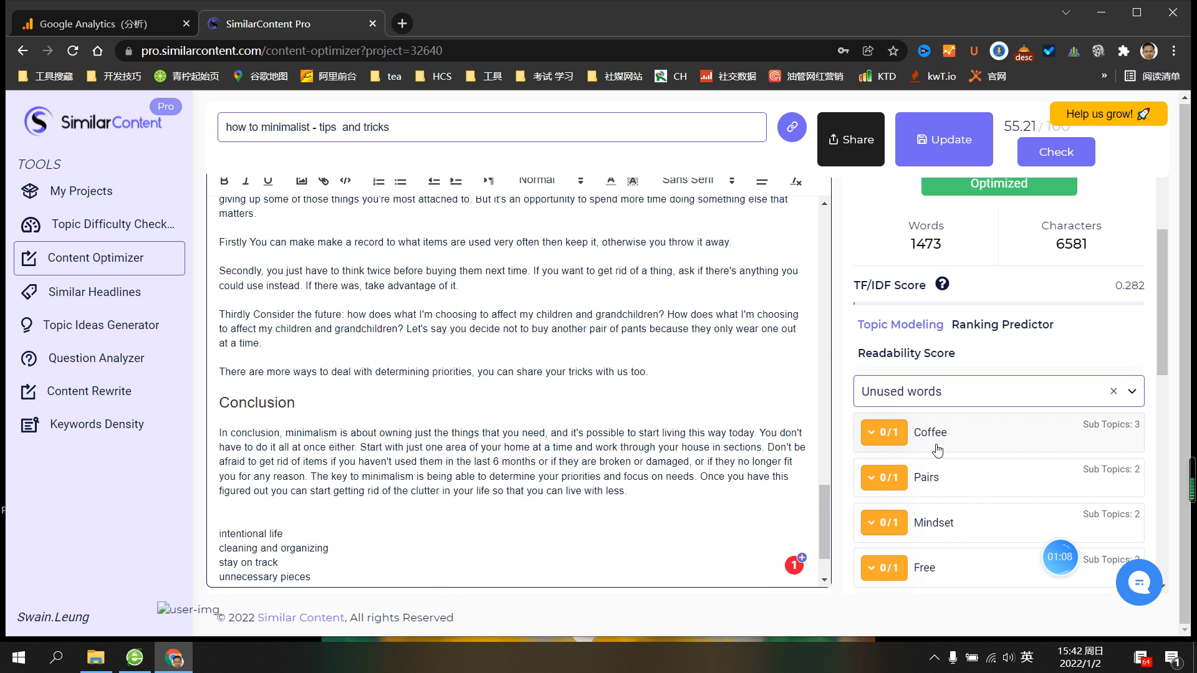
{"action": "scroll", "coordinate": [939, 449], "scroll_direction": "down", "scroll_amount": 10}
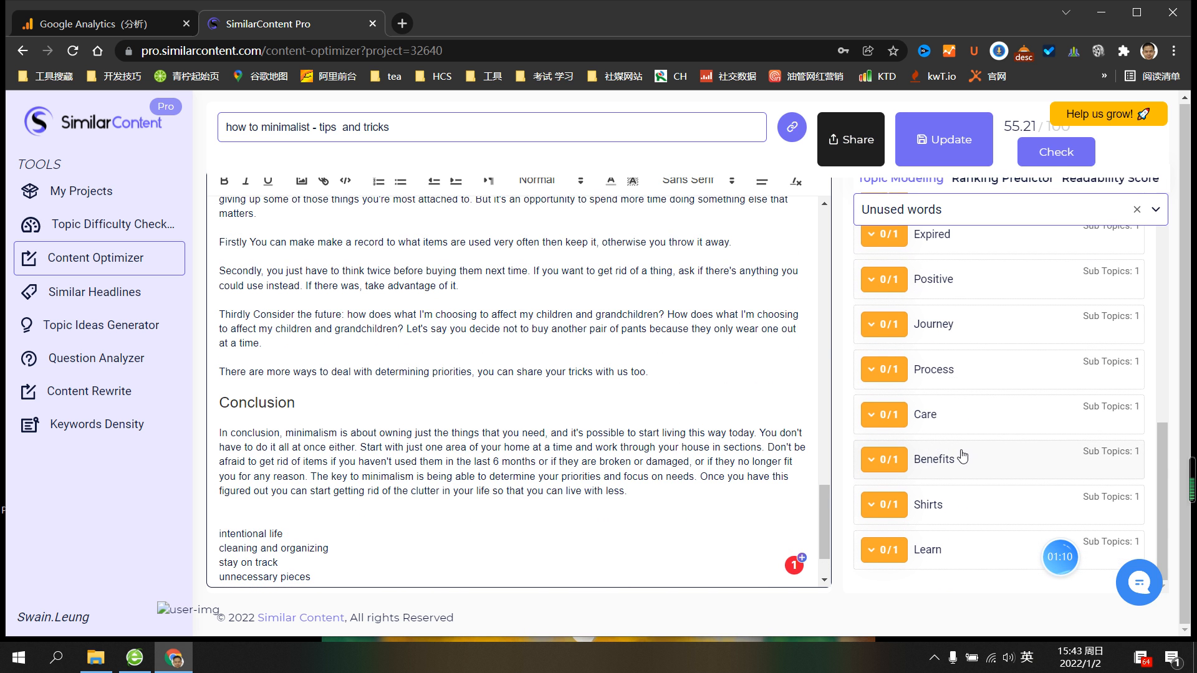
{"action": "scroll", "coordinate": [916, 458], "scroll_direction": "up", "scroll_amount": 10}
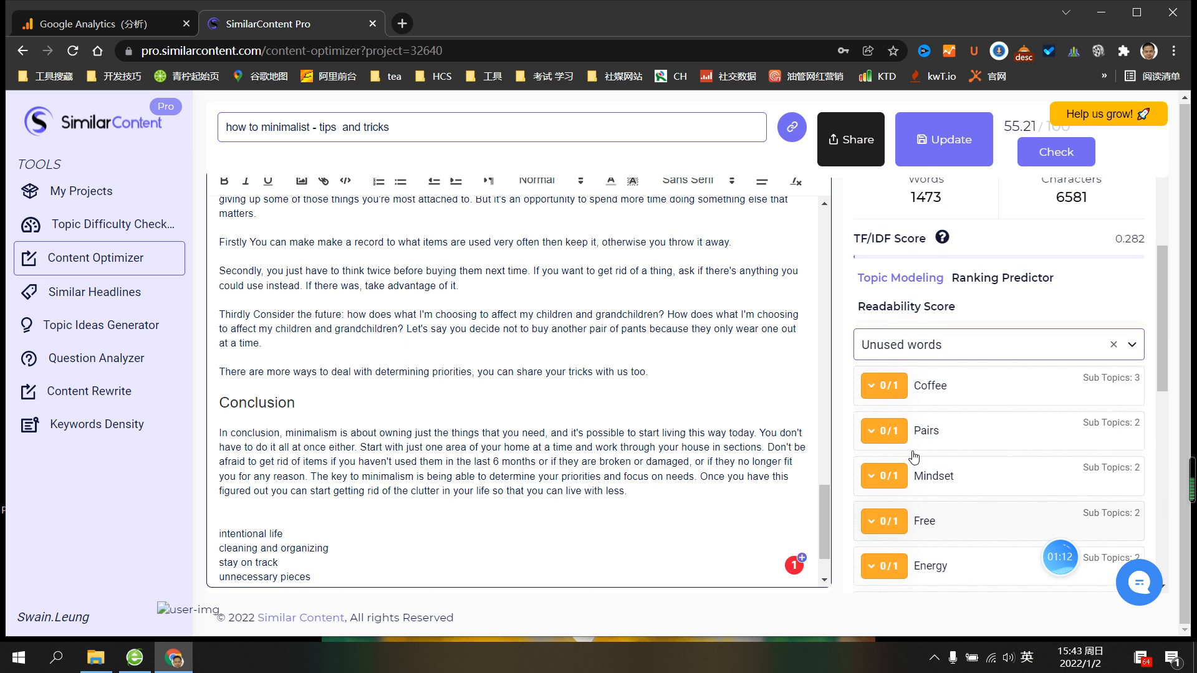
{"action": "scroll", "coordinate": [914, 458], "scroll_direction": "up", "scroll_amount": 3}
{"action": "scroll", "coordinate": [410, 453], "scroll_direction": "down", "scroll_amount": 2}
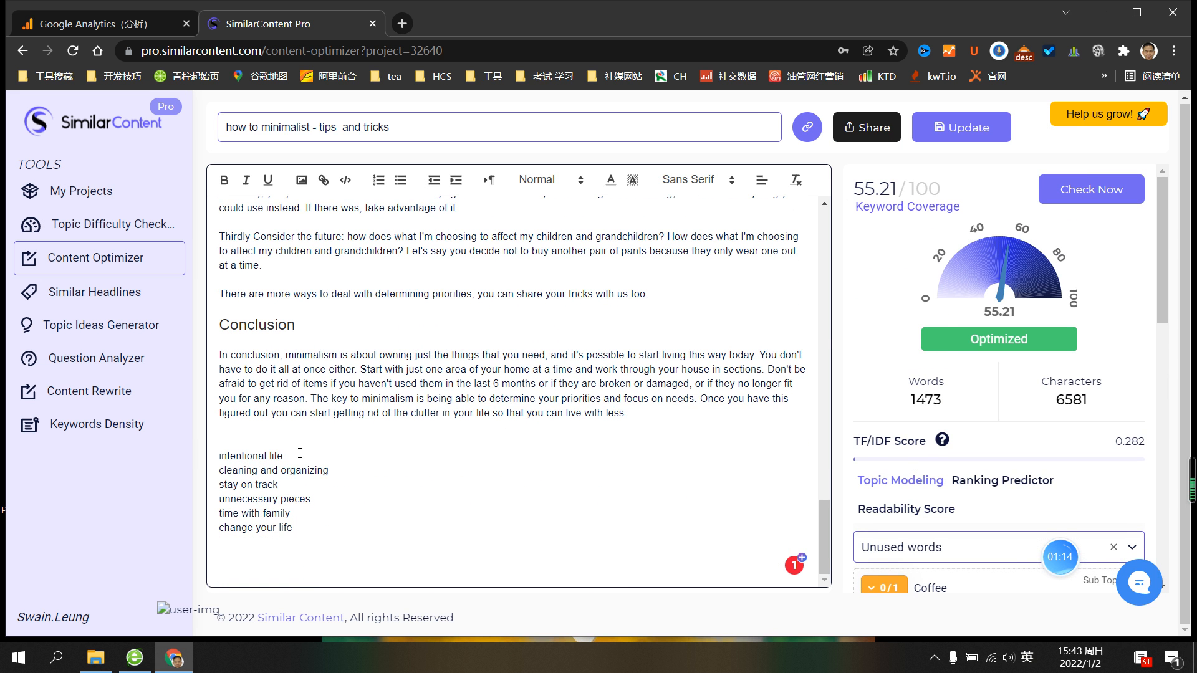
Move the leftover phrase "intentional life" into the opening section so the sentence reads "You don't need it all for intentional life:"
{"action": "left_click_drag", "start_coordinate": [294, 454], "coordinate": [199, 459]}
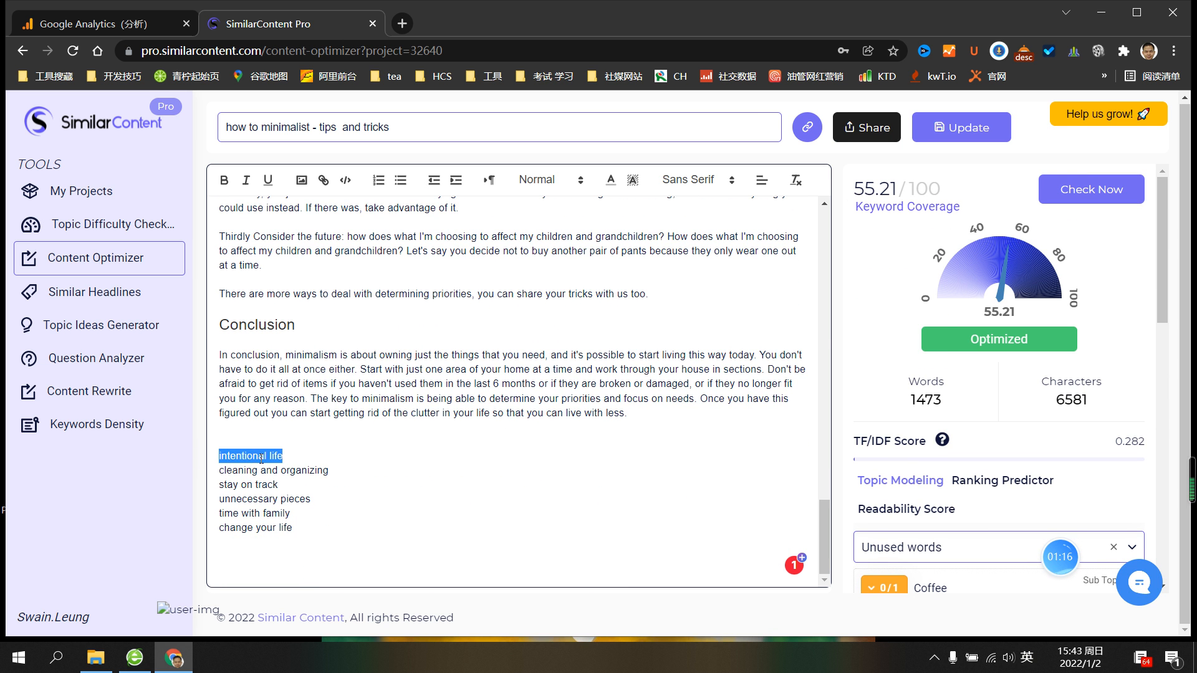
{"action": "key", "text": "ctrl+x"}
{"action": "scroll", "coordinate": [321, 434], "scroll_direction": "up", "scroll_amount": 18}
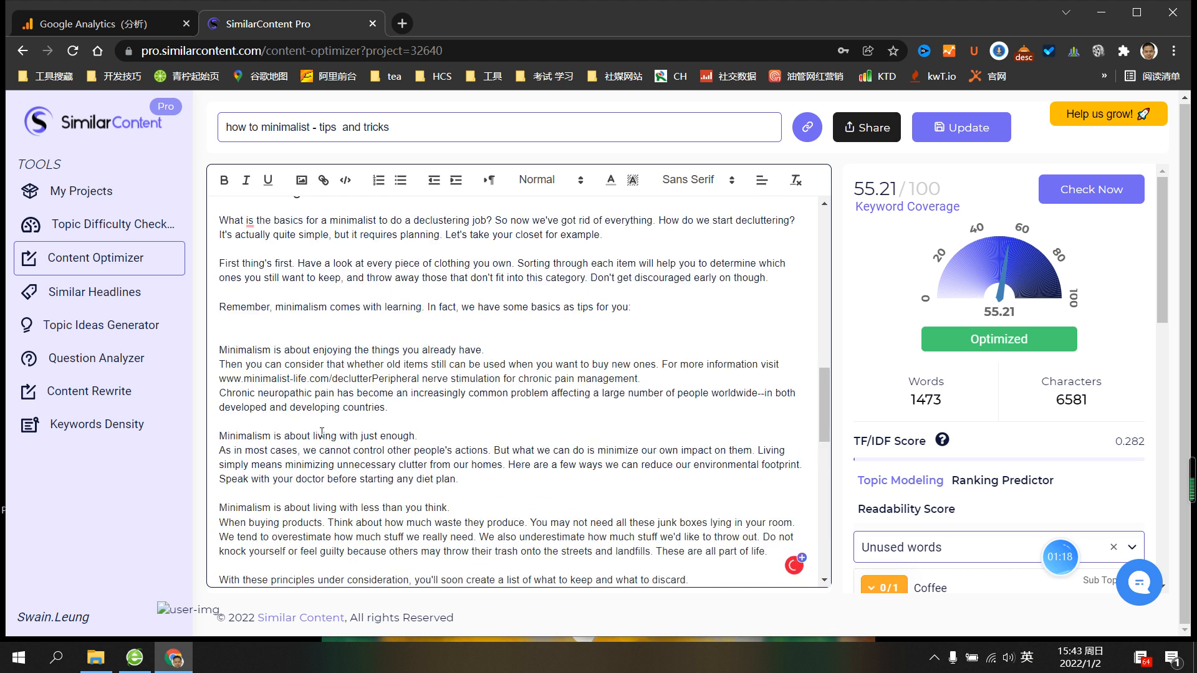
{"action": "scroll", "coordinate": [322, 432], "scroll_direction": "up", "scroll_amount": 2}
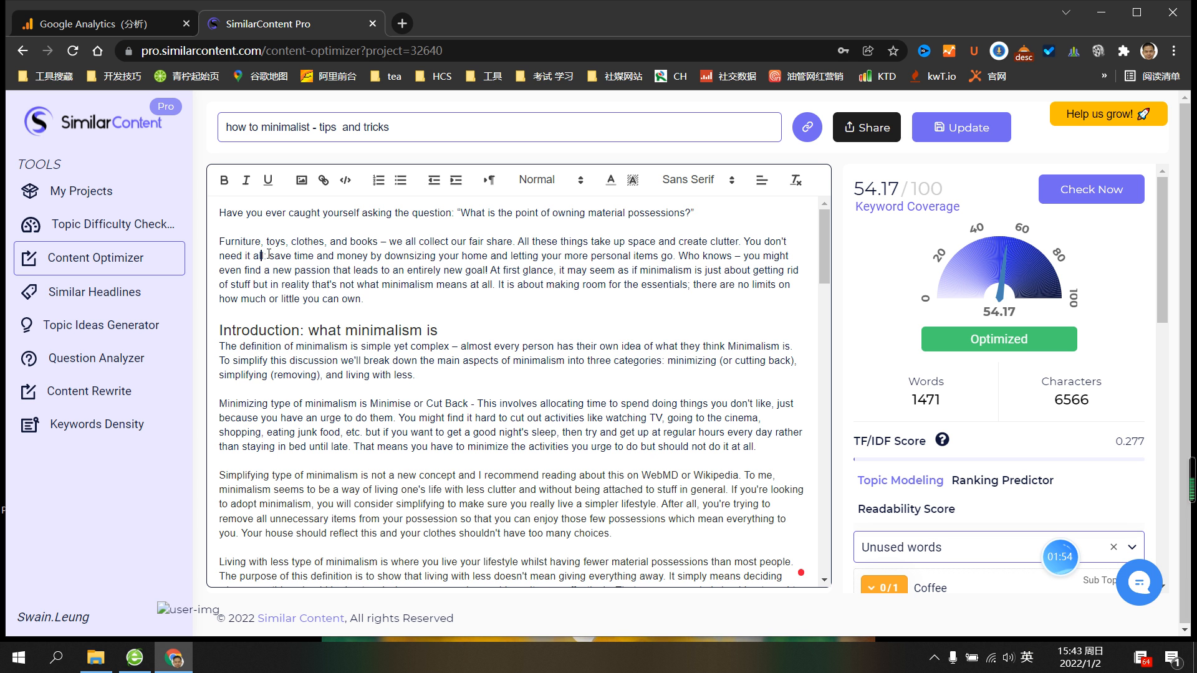
{"action": "type", "text": "for intentional life"}
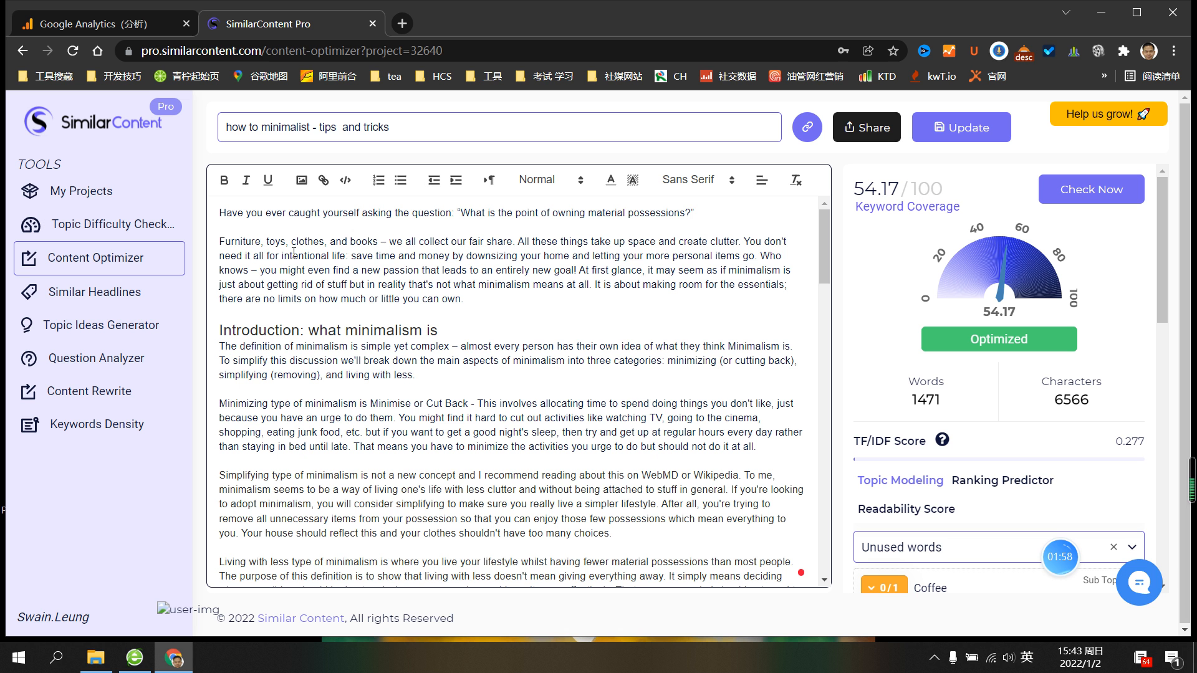
{"action": "type", "text": ":"}
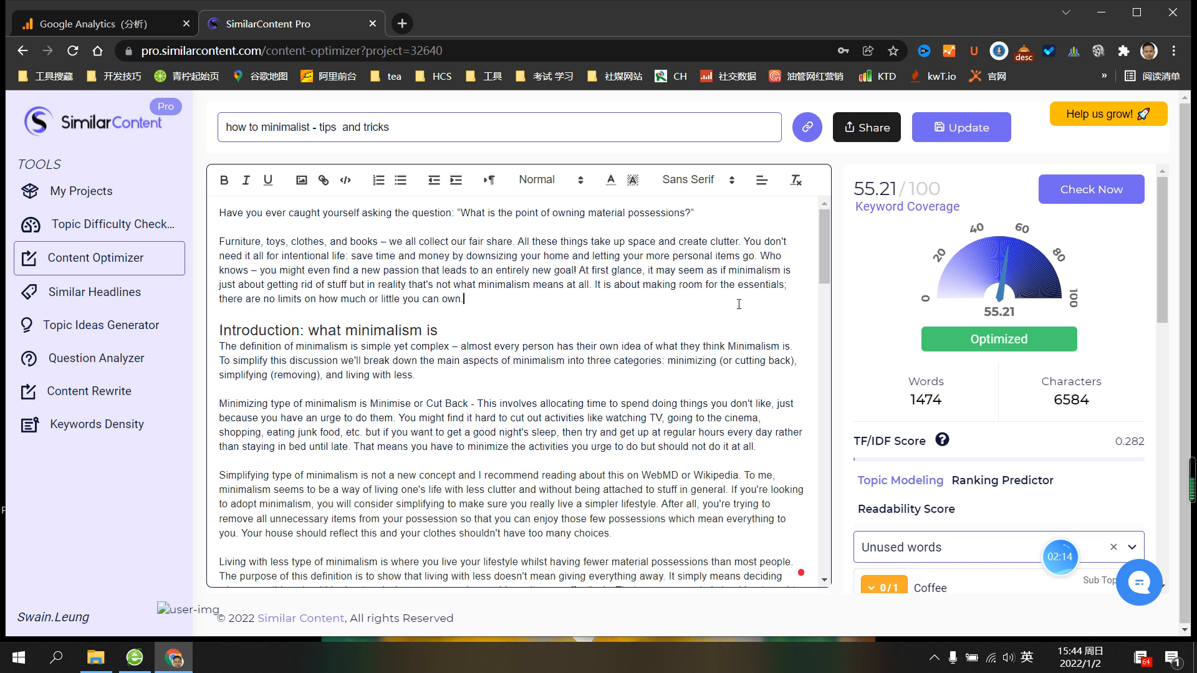
Remove "cleaning and organizing" from the leftover phrases after the conclusion
{"action": "scroll", "coordinate": [612, 373], "scroll_direction": "down", "scroll_amount": 15}
{"action": "scroll", "coordinate": [613, 372], "scroll_direction": "down", "scroll_amount": 15}
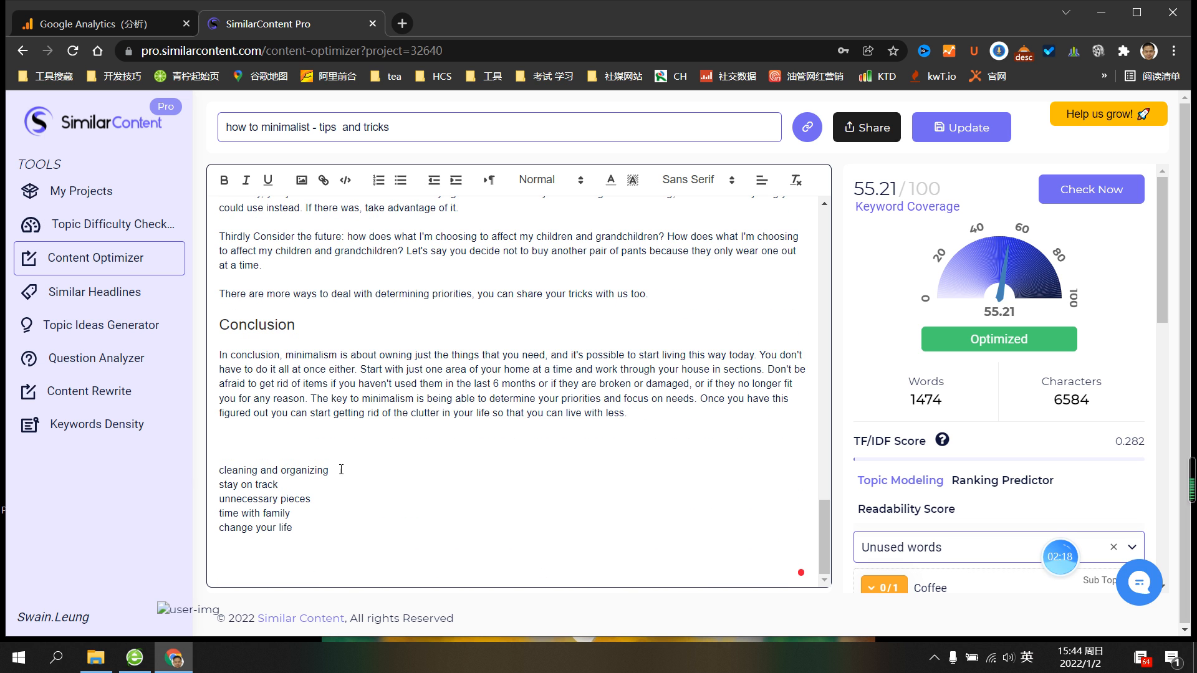
{"action": "left_click_drag", "start_coordinate": [329, 470], "coordinate": [217, 474]}
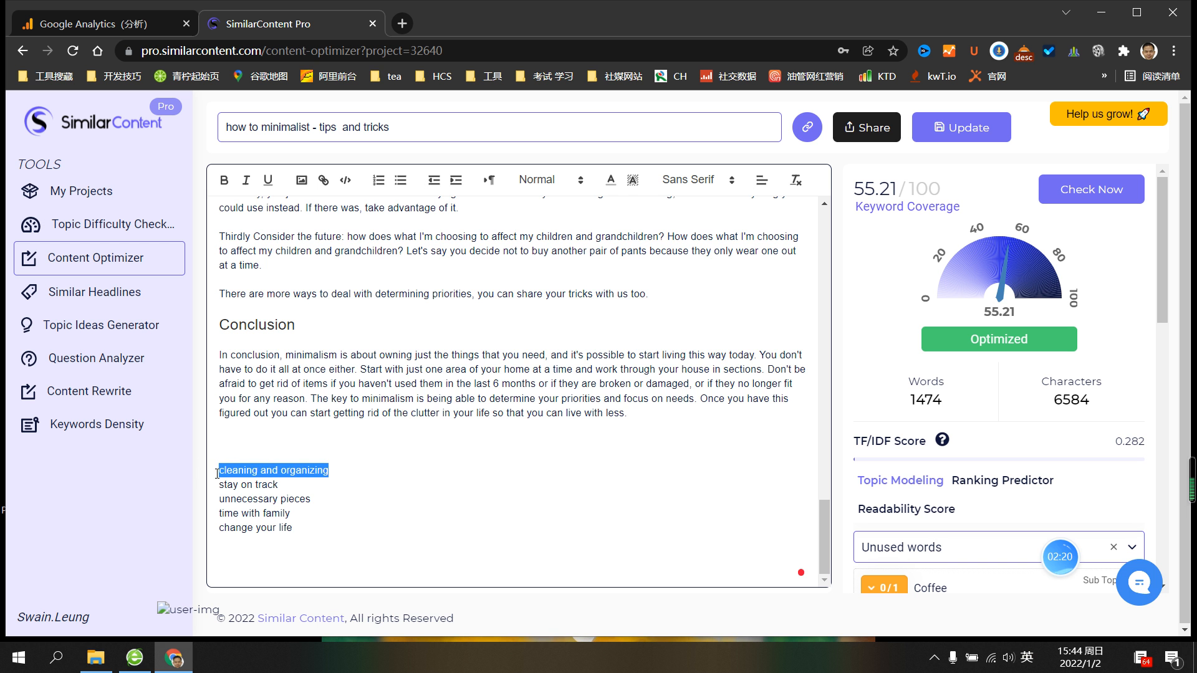
{"action": "key", "text": "BackSpace"}
Correct "What is the basics" to "What are the basics" and extend the Decluttering heading with "of cleaning and organizing"
{"action": "scroll", "coordinate": [380, 432], "scroll_direction": "up", "scroll_amount": 10}
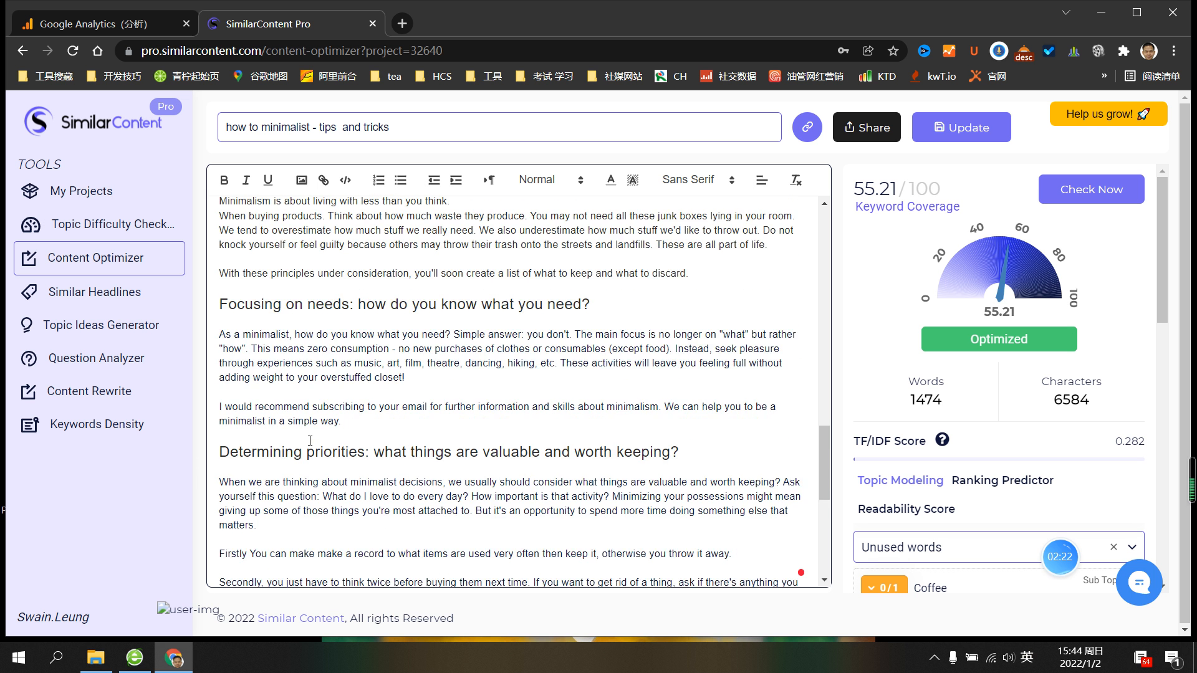
{"action": "scroll", "coordinate": [380, 432], "scroll_direction": "up", "scroll_amount": 5}
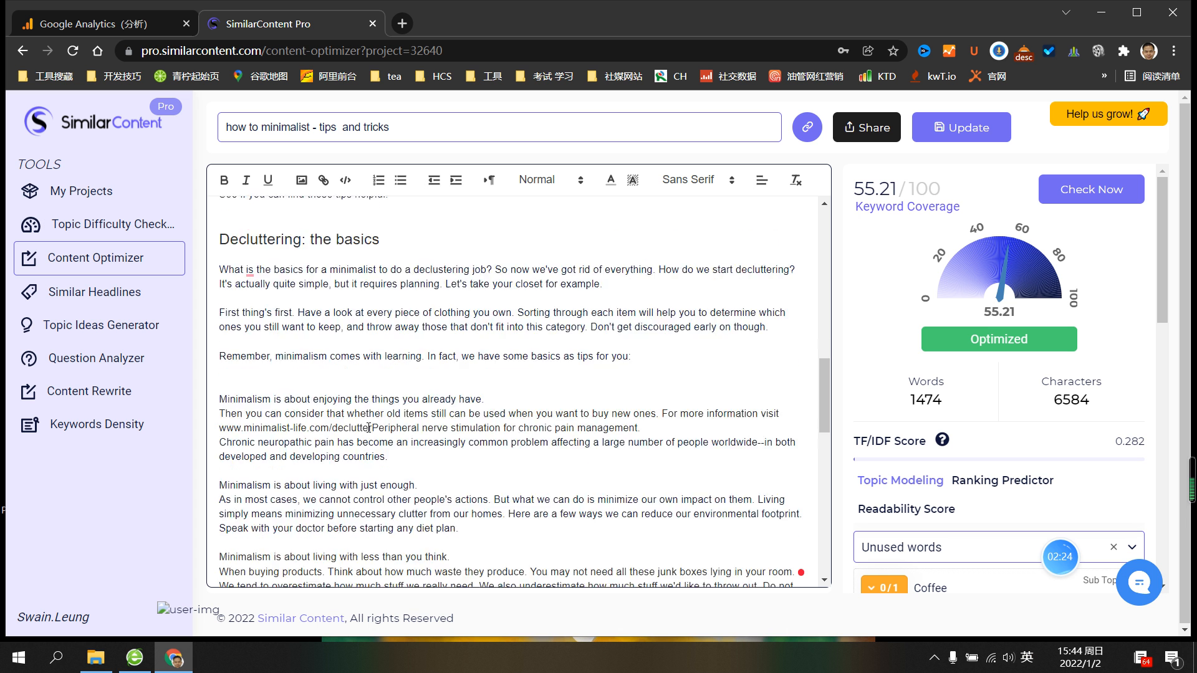
{"action": "left_click", "coordinate": [252, 381]}
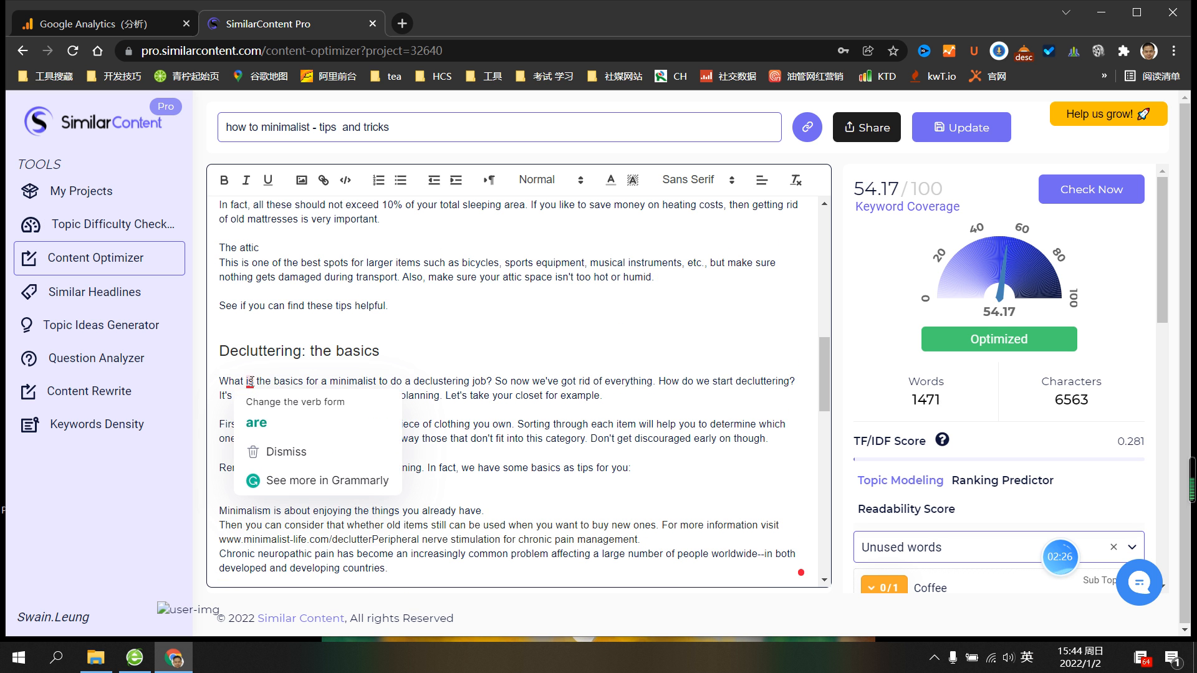
{"action": "left_click", "coordinate": [254, 422]}
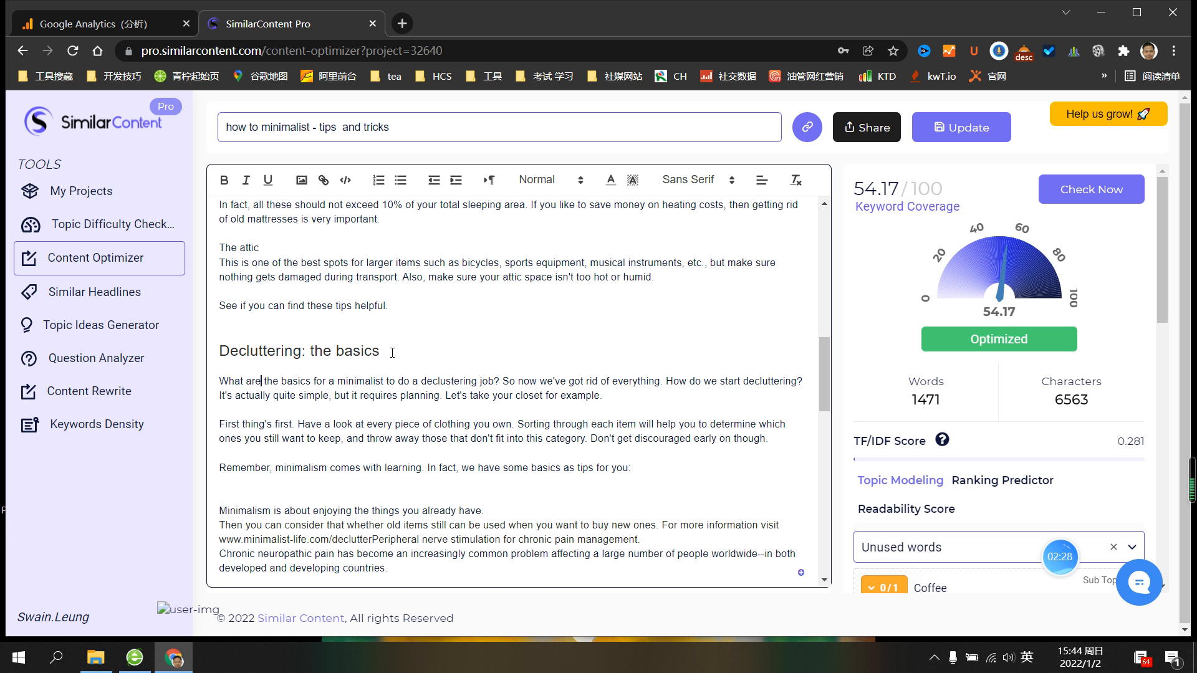
{"action": "left_click", "coordinate": [392, 352]}
{"action": "type", "text": "of cleaning and organizing"}
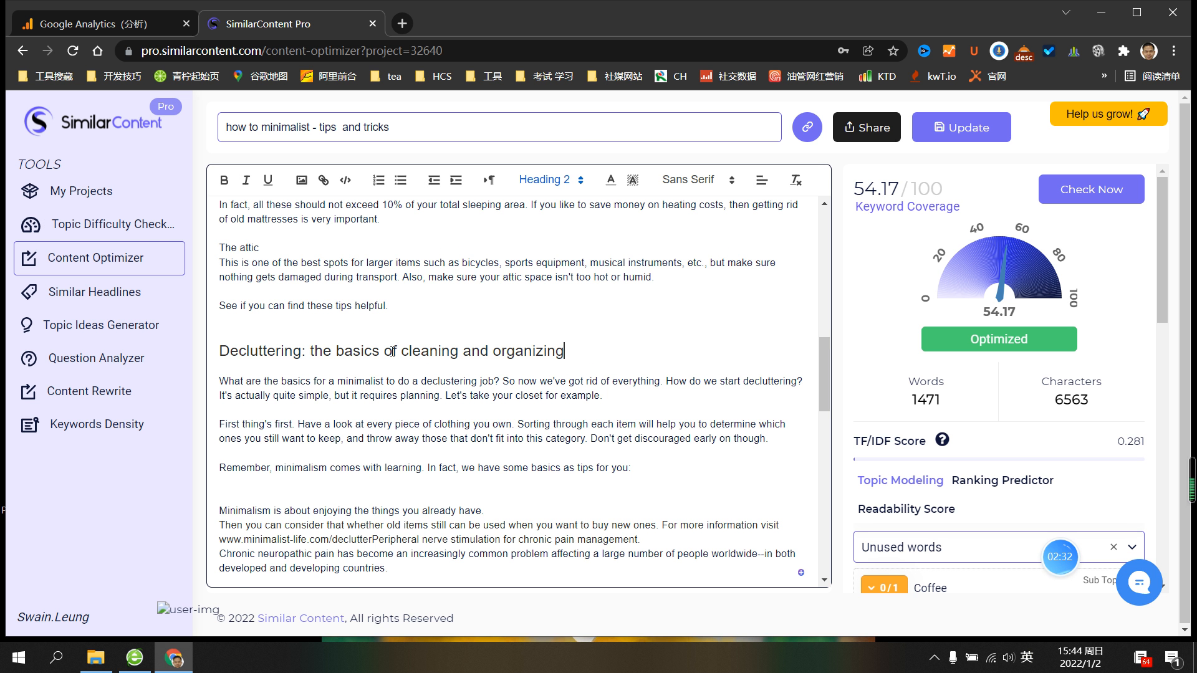
{"action": "scroll", "coordinate": [653, 326], "scroll_direction": "down", "scroll_amount": 12}
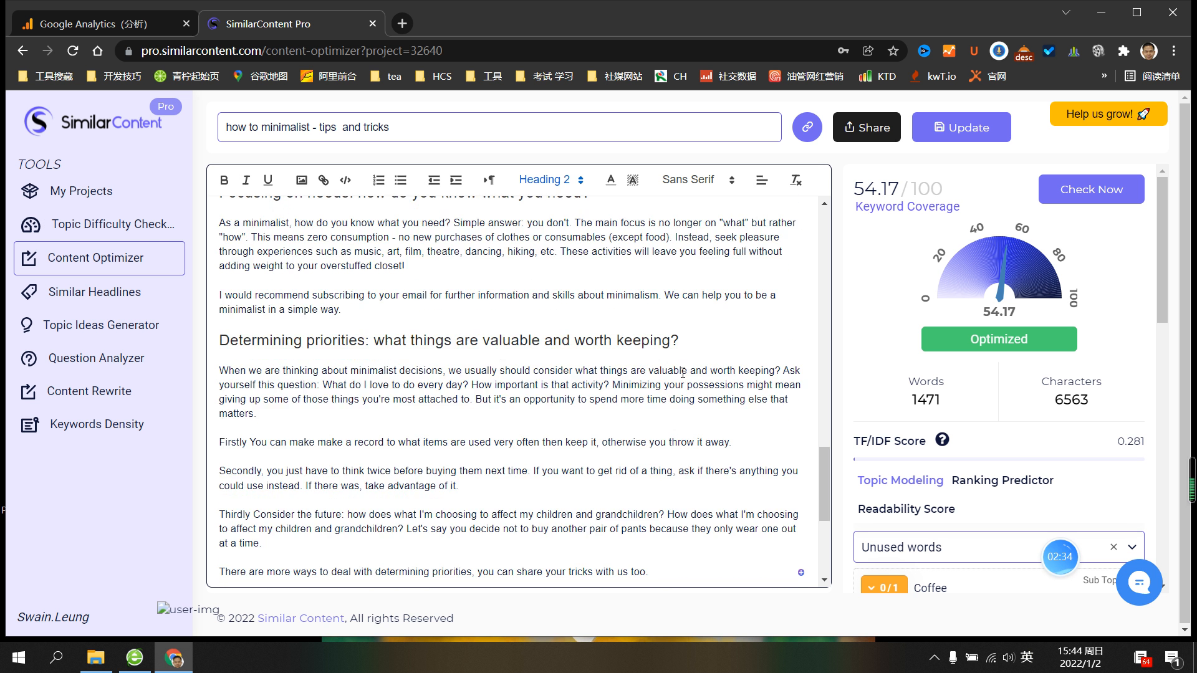
{"action": "scroll", "coordinate": [374, 474], "scroll_direction": "down", "scroll_amount": 1}
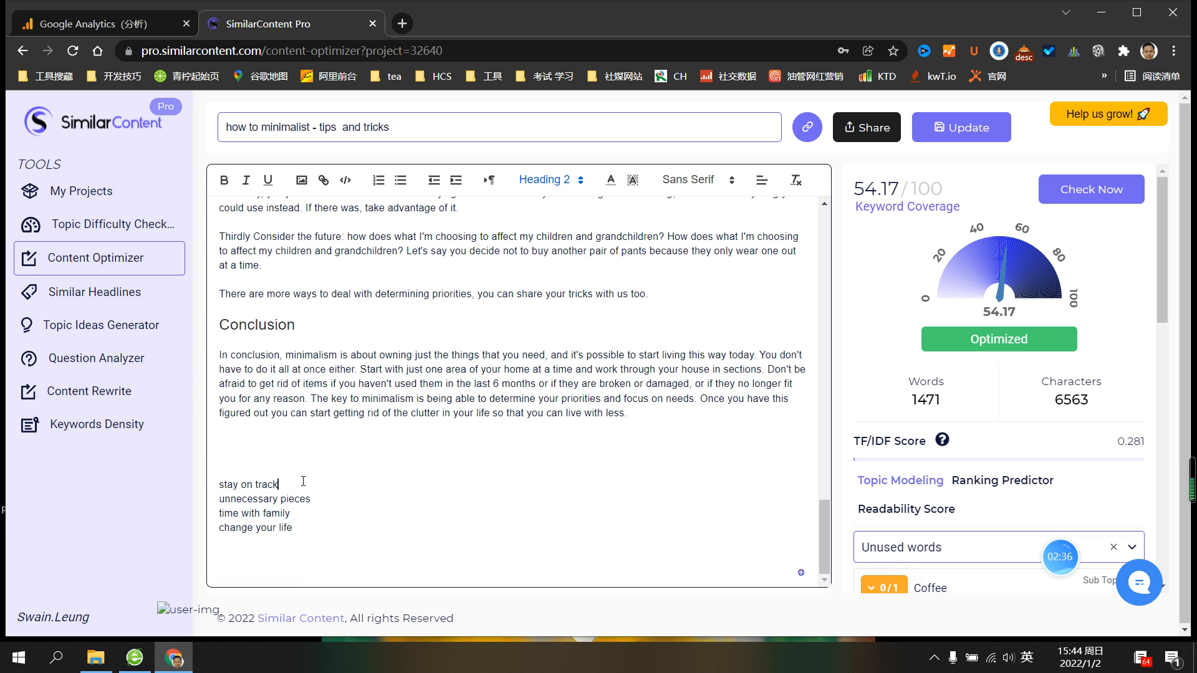
{"action": "triple_click", "coordinate": [303, 481]}
{"action": "key", "text": "BackSpace"}
{"action": "scroll", "coordinate": [418, 469], "scroll_direction": "up", "scroll_amount": 3}
{"action": "scroll", "coordinate": [418, 469], "scroll_direction": "down", "scroll_amount": 1}
{"action": "scroll", "coordinate": [419, 466], "scroll_direction": "up", "scroll_amount": 3}
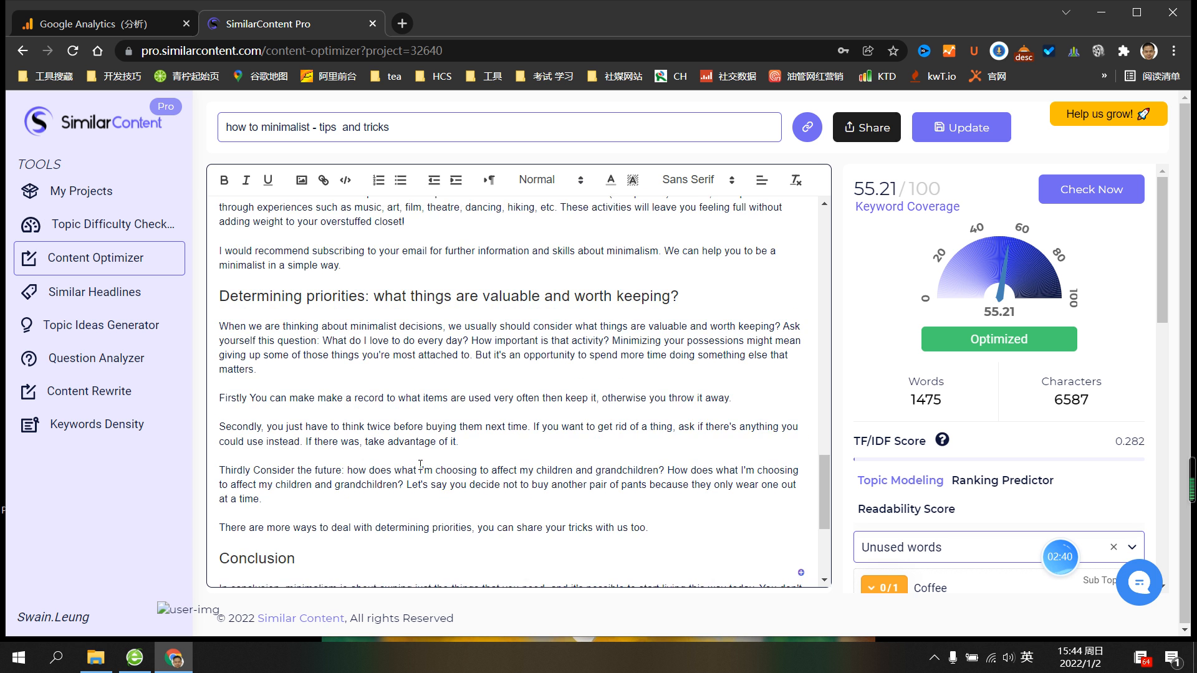
{"action": "scroll", "coordinate": [421, 465], "scroll_direction": "down", "scroll_amount": 4}
{"action": "key", "text": "ctrl+z"}
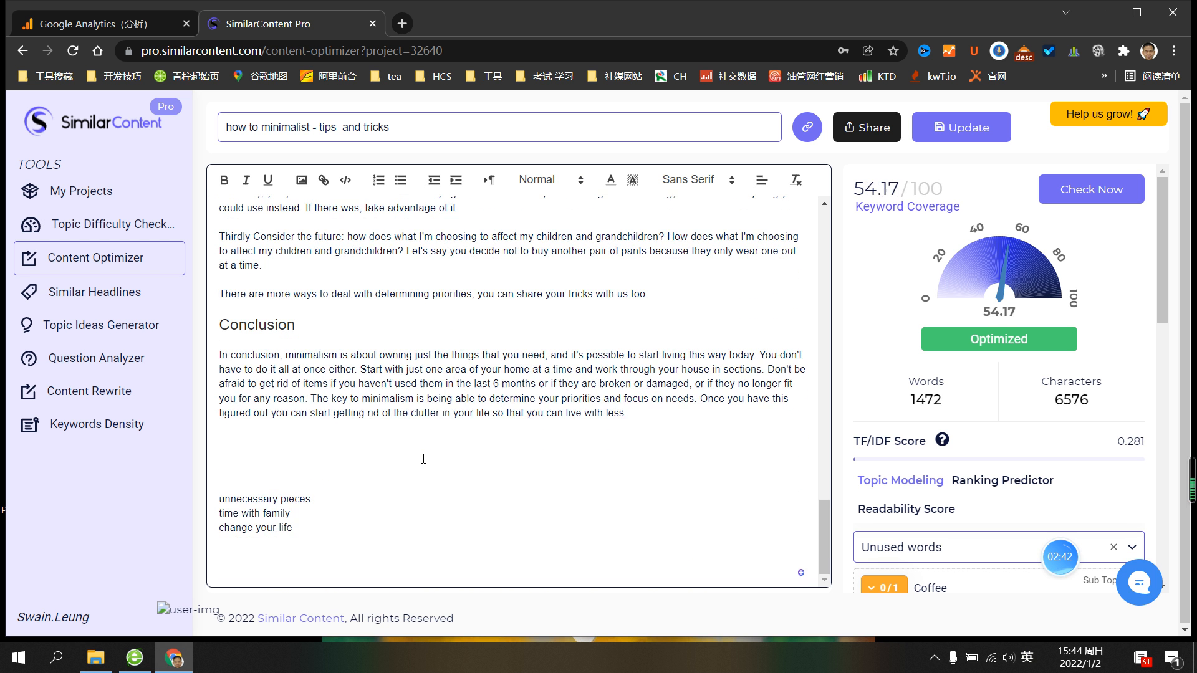
Move the leftover phrase "unnecessary pieces" into the Decluttering section so the sentence reads "Don't get discouraged early on though, find out unnecessary pieces first."
{"action": "left_click_drag", "start_coordinate": [311, 499], "coordinate": [201, 501]}
{"action": "key", "text": "BackSpace"}
{"action": "scroll", "coordinate": [418, 442], "scroll_direction": "up", "scroll_amount": 6}
{"action": "scroll", "coordinate": [423, 437], "scroll_direction": "up", "scroll_amount": 4}
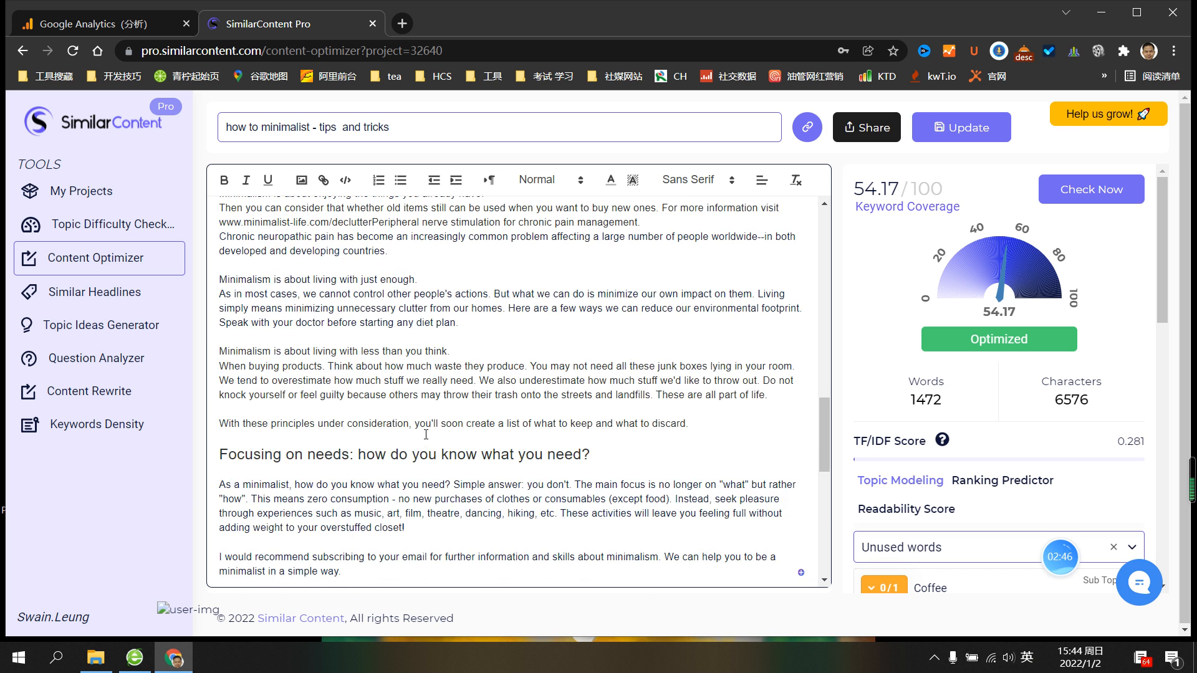
{"action": "scroll", "coordinate": [421, 447], "scroll_direction": "down", "scroll_amount": 1}
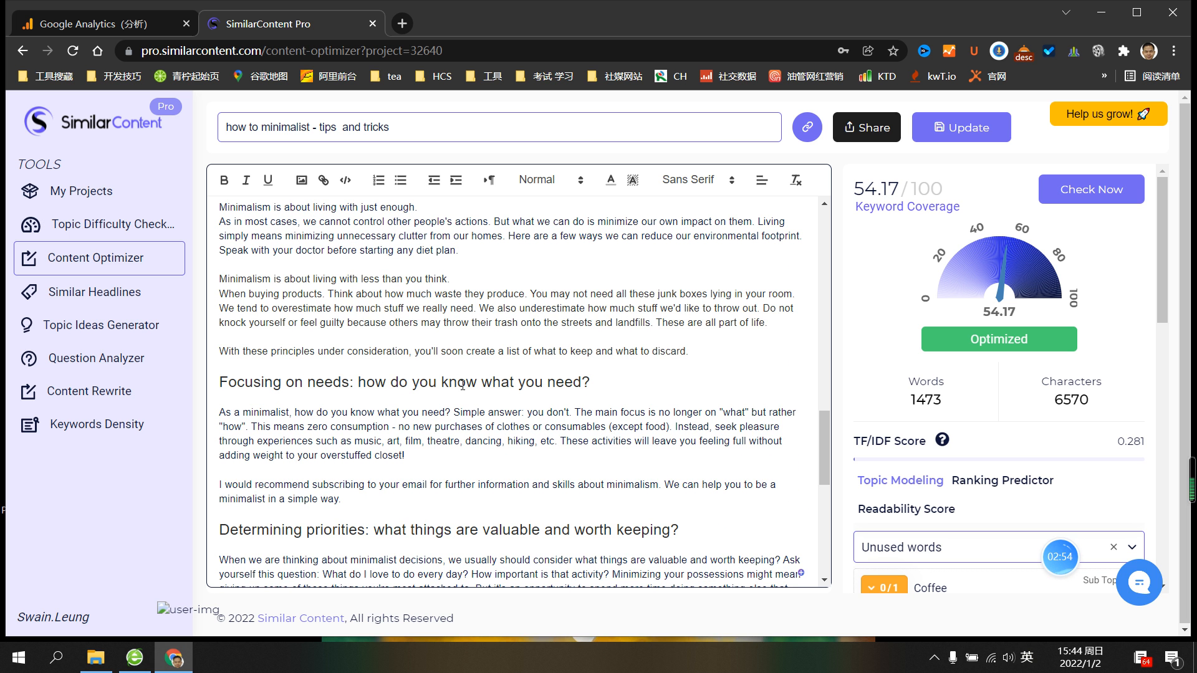
{"action": "scroll", "coordinate": [462, 385], "scroll_direction": "up", "scroll_amount": 8}
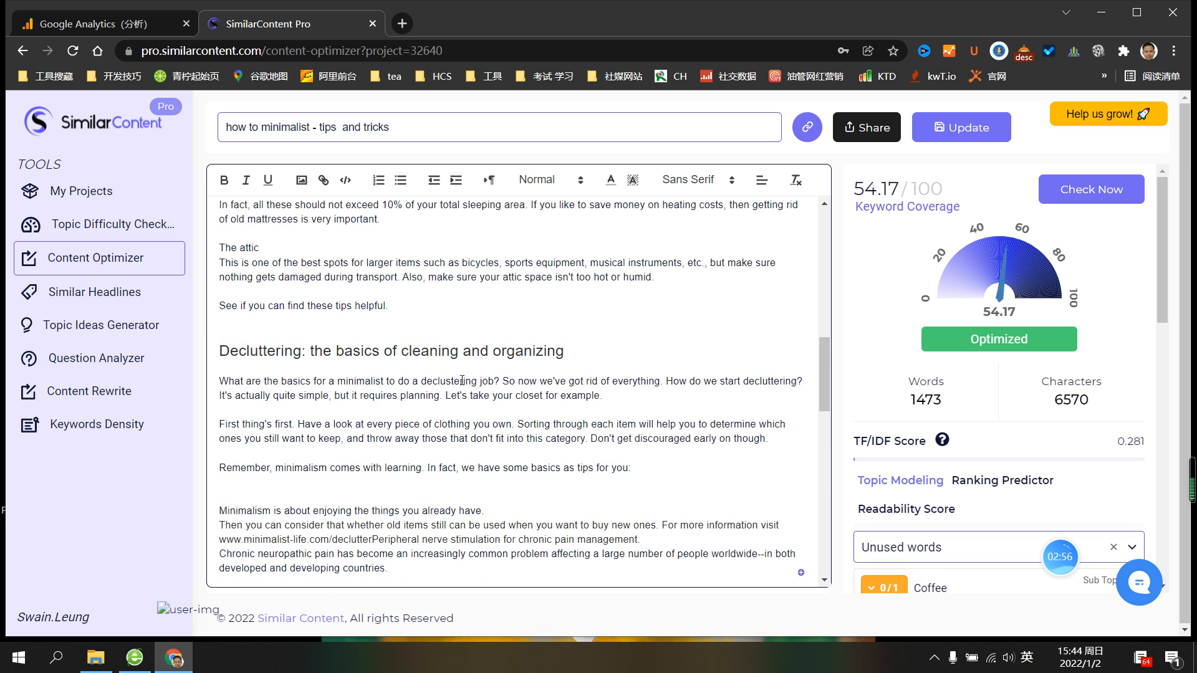
{"action": "scroll", "coordinate": [462, 380], "scroll_direction": "up", "scroll_amount": 1}
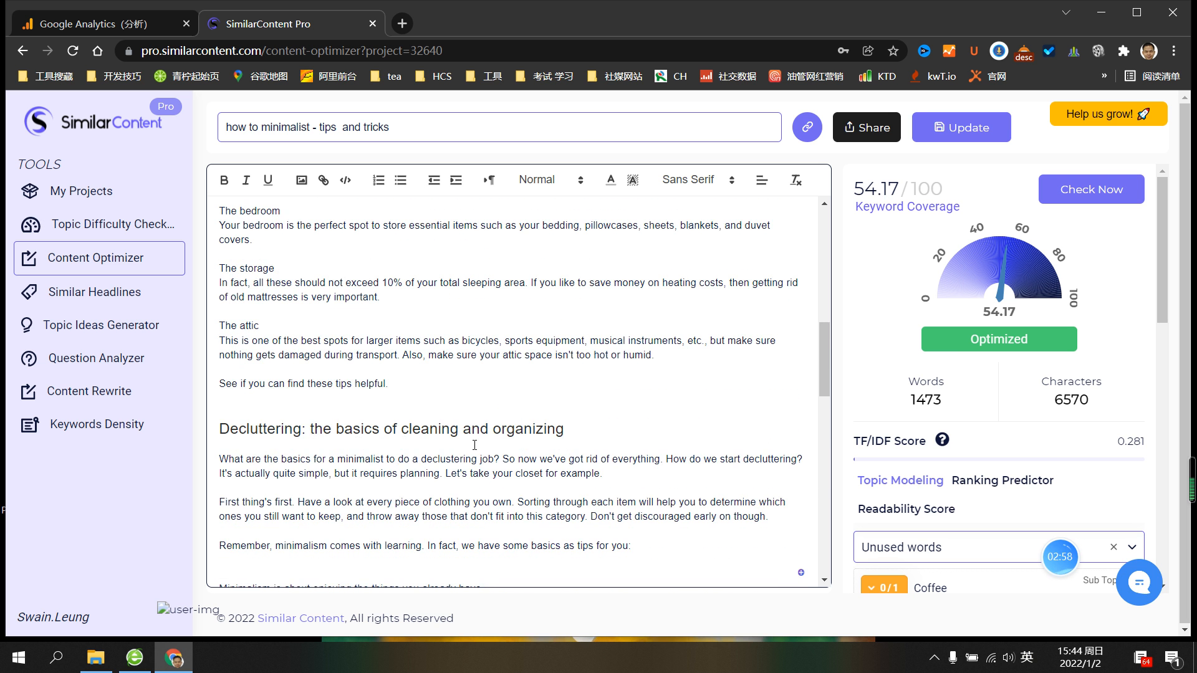
{"action": "scroll", "coordinate": [475, 445], "scroll_direction": "down", "scroll_amount": 1}
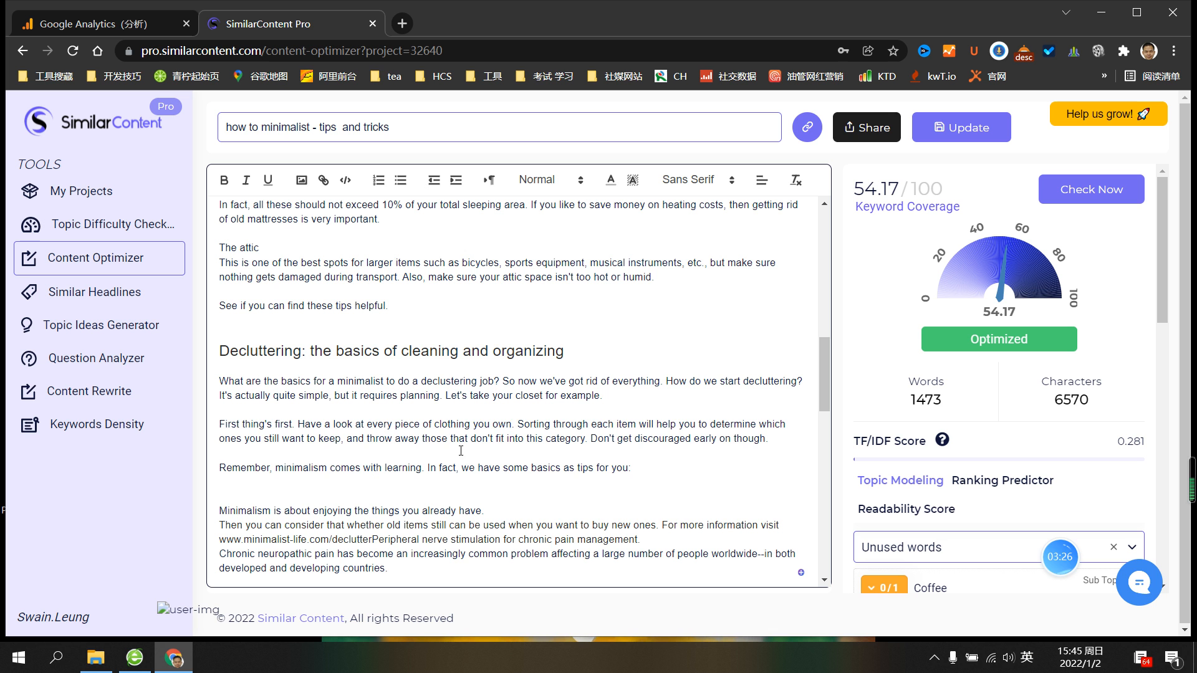
{"action": "left_click", "coordinate": [782, 438]}
{"action": "key", "text": "ctrl+v"}
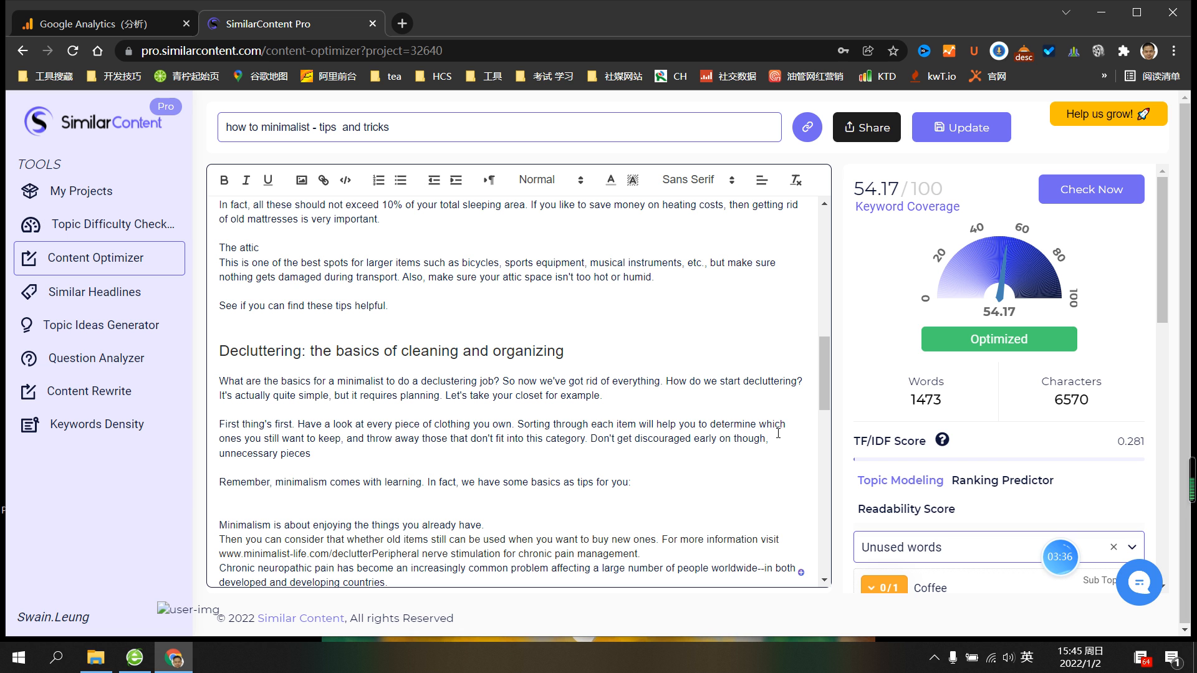
{"action": "type", "text": "find out"}
{"action": "left_click", "coordinate": [510, 455]}
{"action": "type", "text": "first."}
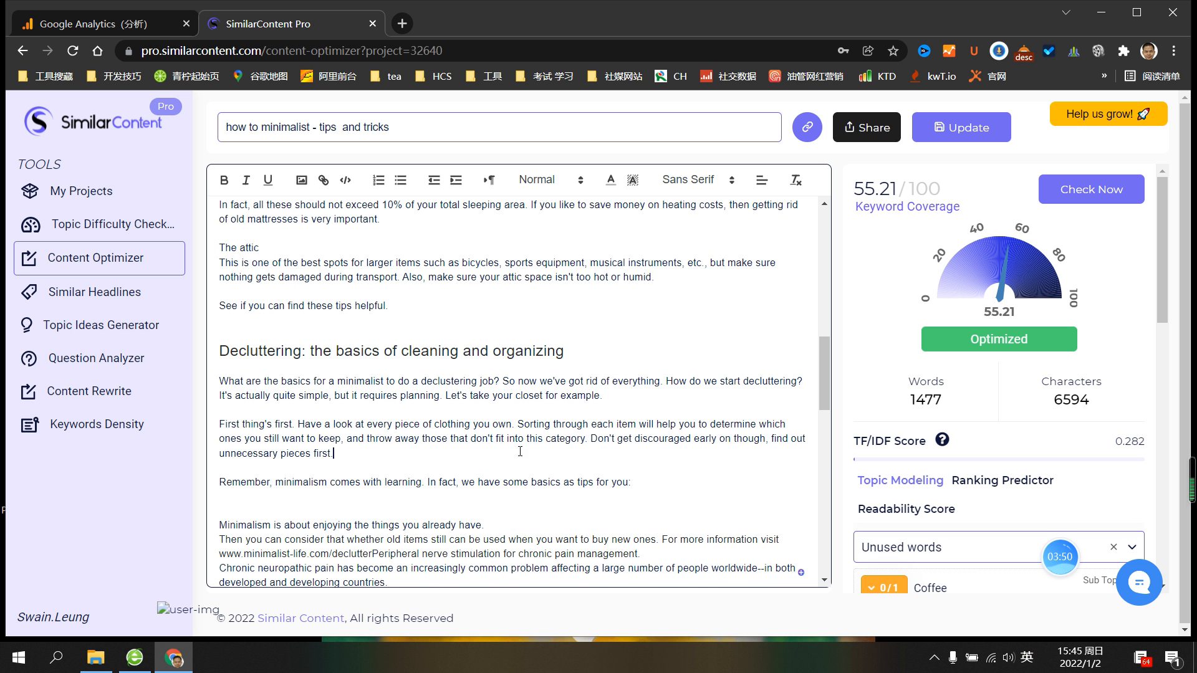
{"action": "scroll", "coordinate": [524, 436], "scroll_direction": "down", "scroll_amount": 12}
{"action": "scroll", "coordinate": [540, 420], "scroll_direction": "down", "scroll_amount": 2}
{"action": "left_click_drag", "start_coordinate": [290, 513], "coordinate": [219, 515]}
{"action": "key", "text": "BackSpace"}
{"action": "scroll", "coordinate": [366, 464], "scroll_direction": "up", "scroll_amount": 4}
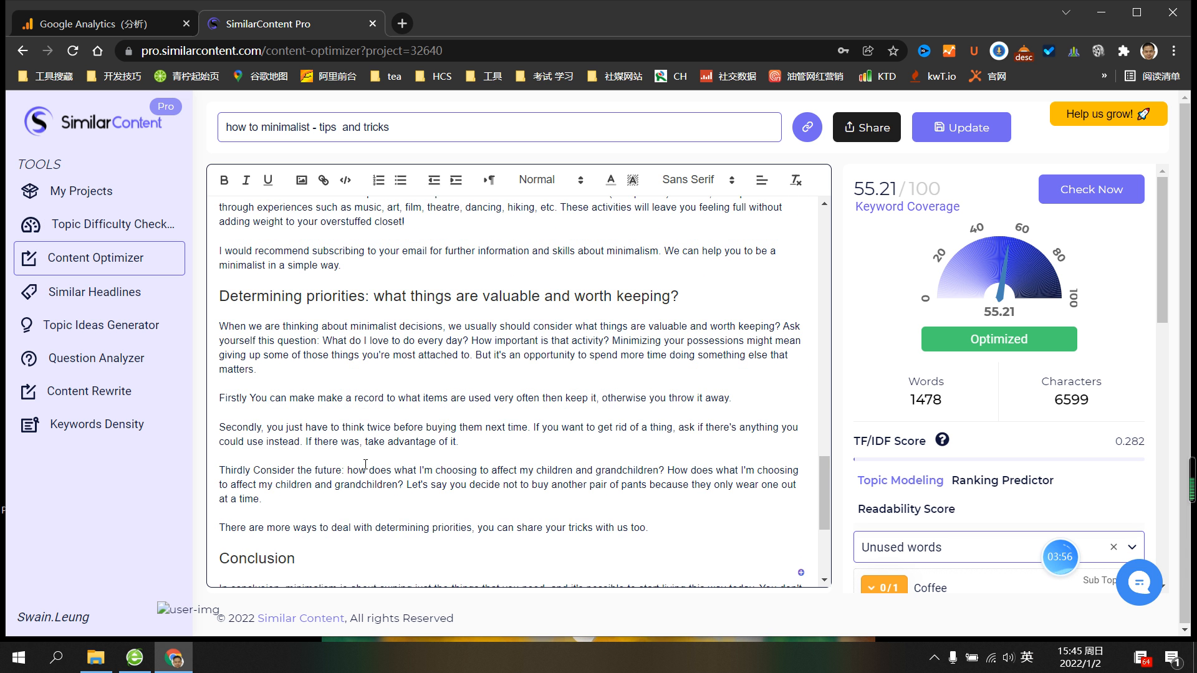
{"action": "scroll", "coordinate": [365, 464], "scroll_direction": "down", "scroll_amount": 4}
{"action": "key", "text": "ctrl+z"}
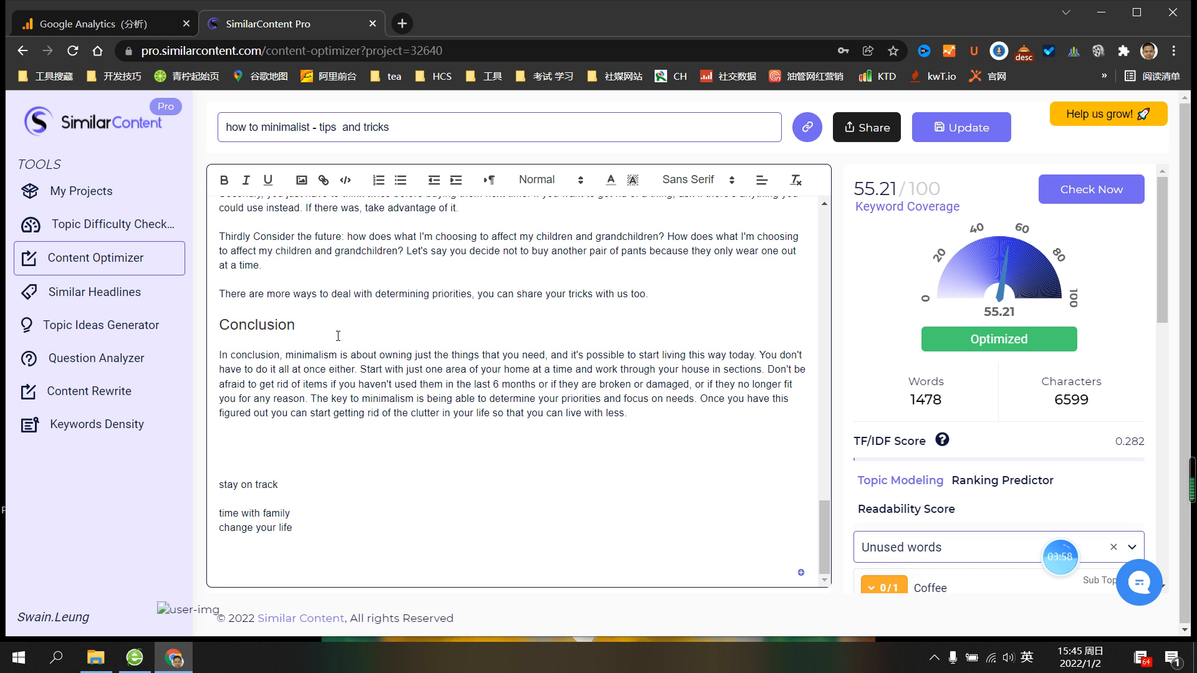
Search the page for the word "family"
{"action": "key", "text": "ctrl+f"}
{"action": "type", "text": "li"}
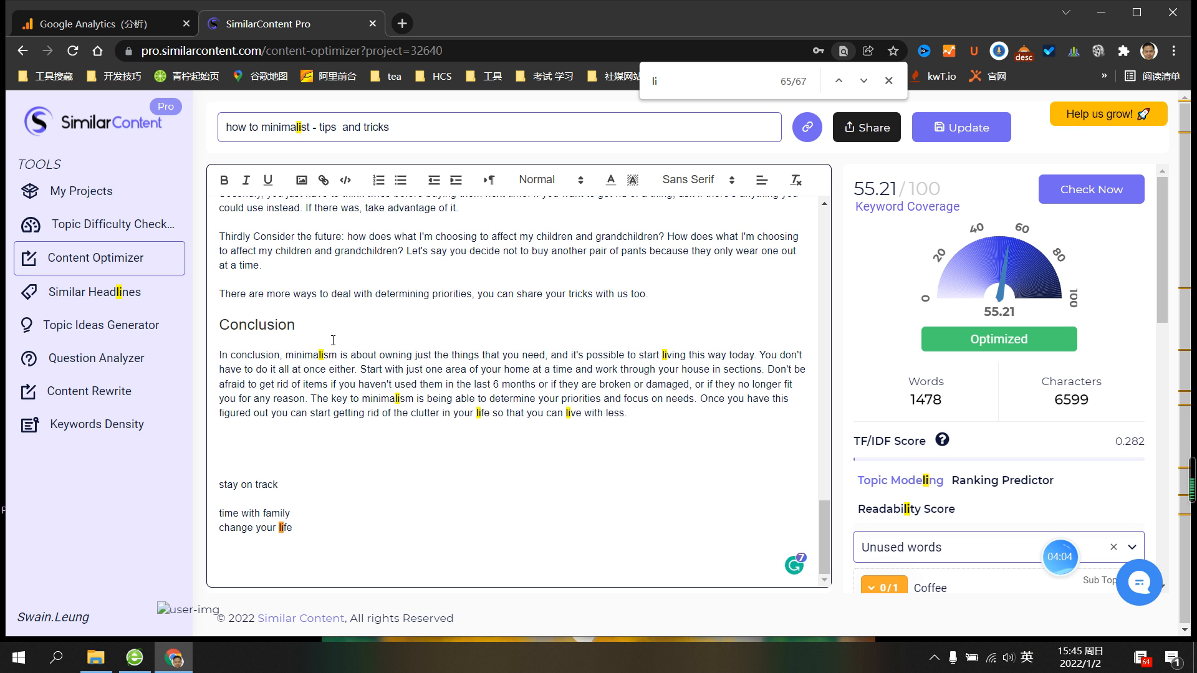
{"action": "key", "text": "BackSpace"}
{"action": "key", "text": "BackSpace"}
{"action": "type", "text": "family"}
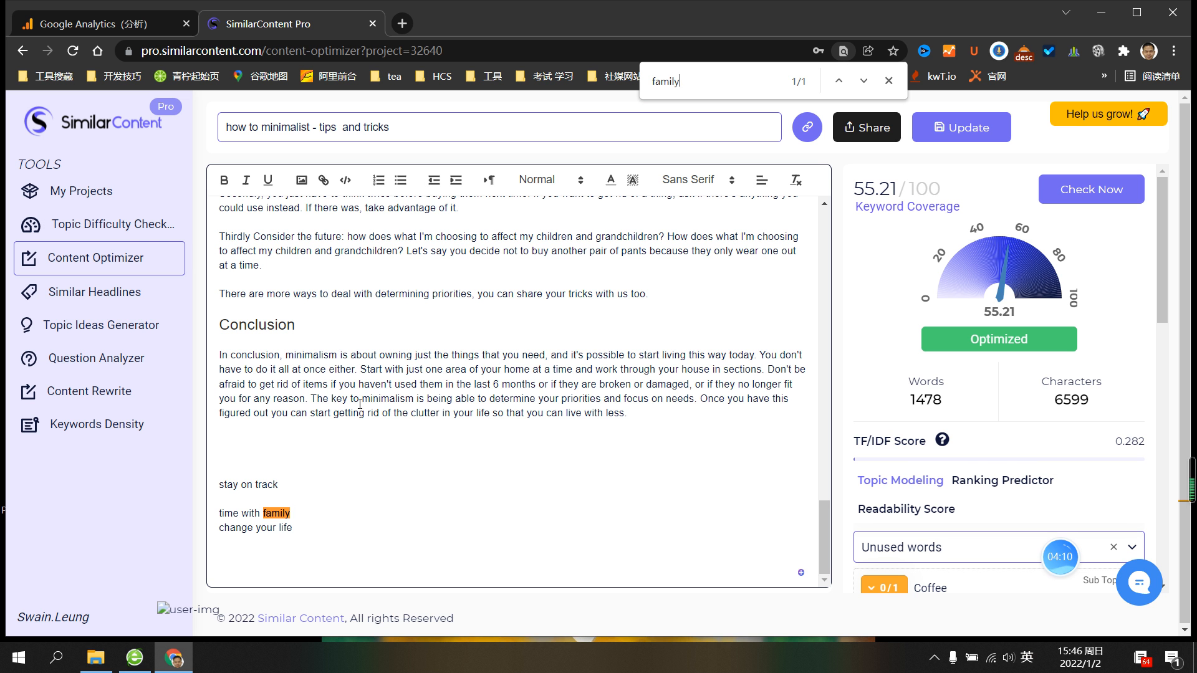
Cut "time with family" from the leftover phrases after the conclusion
{"action": "left_click_drag", "start_coordinate": [291, 513], "coordinate": [220, 499]}
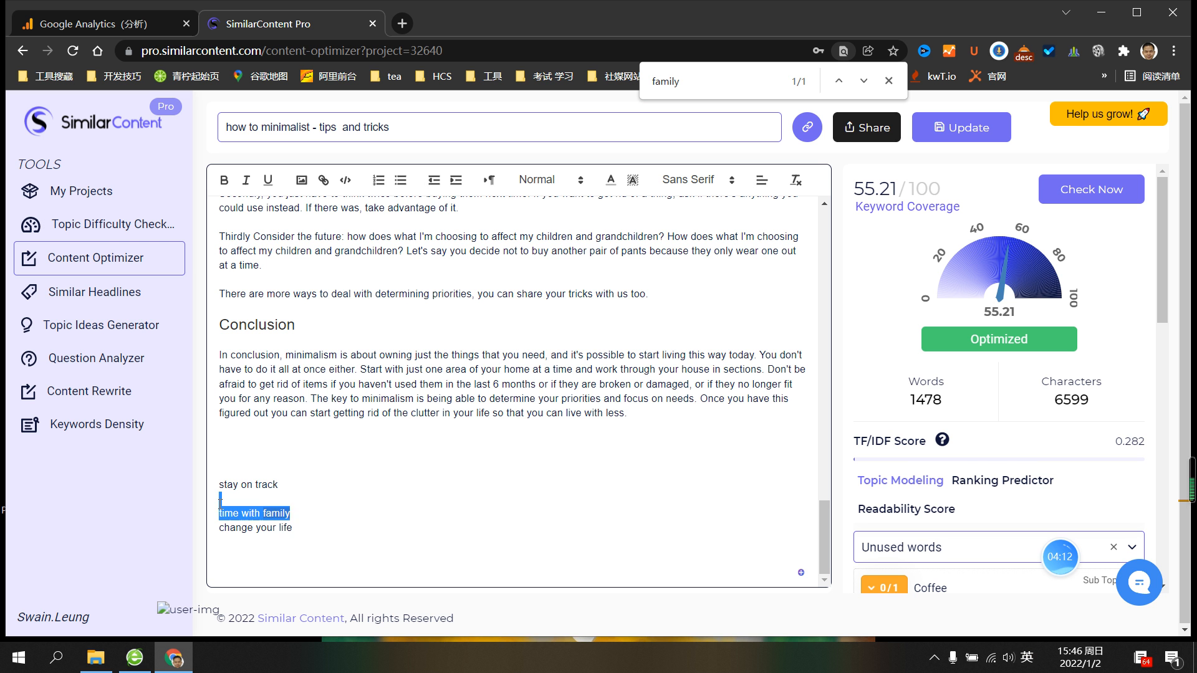
{"action": "left_click_drag", "start_coordinate": [291, 514], "coordinate": [217, 514]}
{"action": "key", "text": "ctrl+c"}
{"action": "key", "text": "BackSpace"}
Look through the article's sections for a sentence that can take the phrase "time with family"
{"action": "scroll", "coordinate": [579, 458], "scroll_direction": "up", "scroll_amount": 2}
{"action": "scroll", "coordinate": [580, 459], "scroll_direction": "up", "scroll_amount": 5}
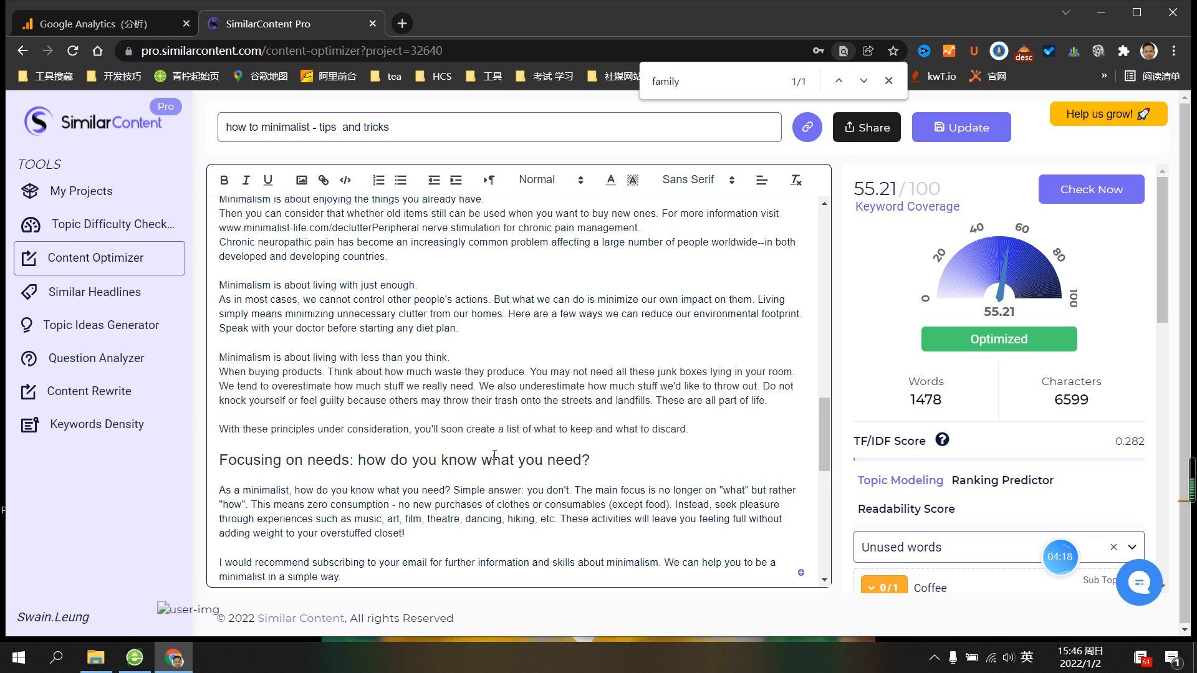
{"action": "scroll", "coordinate": [493, 461], "scroll_direction": "down", "scroll_amount": 2}
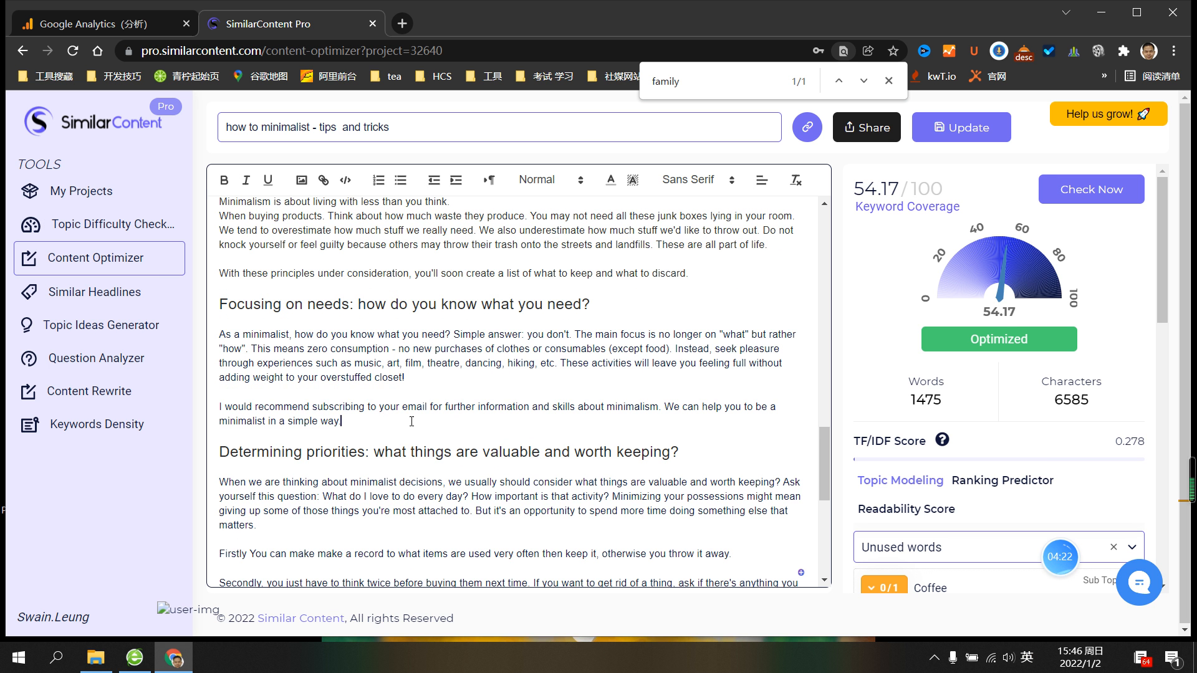
{"action": "left_click", "coordinate": [490, 418]}
{"action": "scroll", "coordinate": [557, 367], "scroll_direction": "down", "scroll_amount": 4}
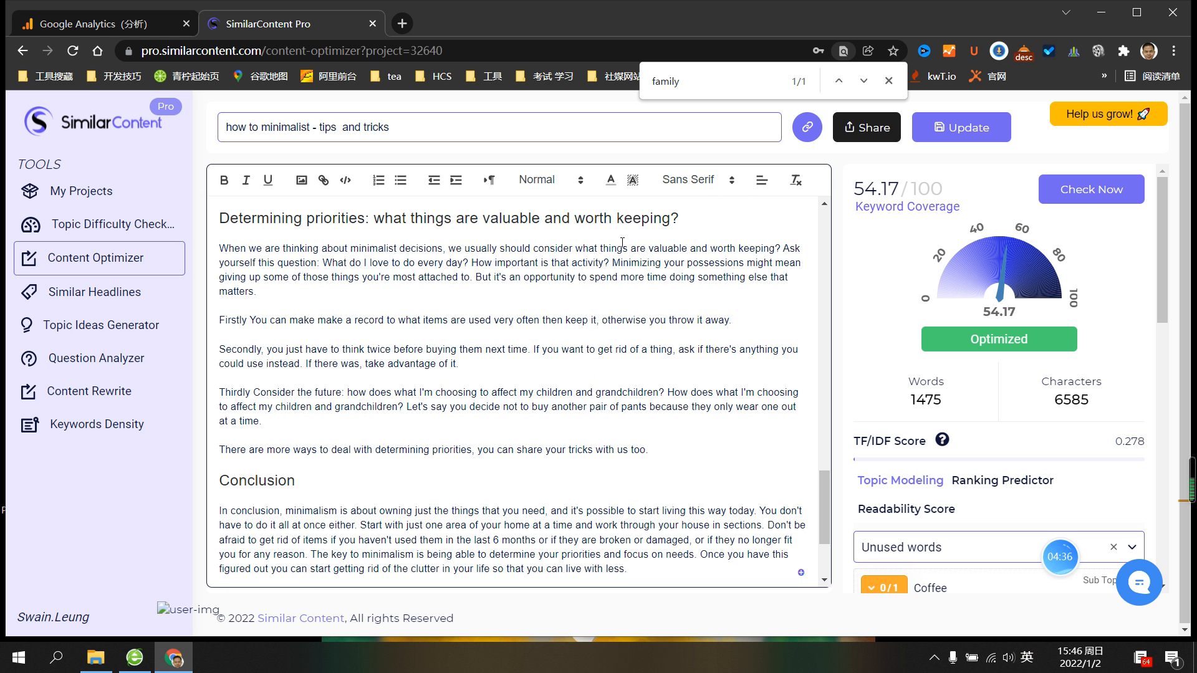
{"action": "scroll", "coordinate": [458, 371], "scroll_direction": "down", "scroll_amount": 3}
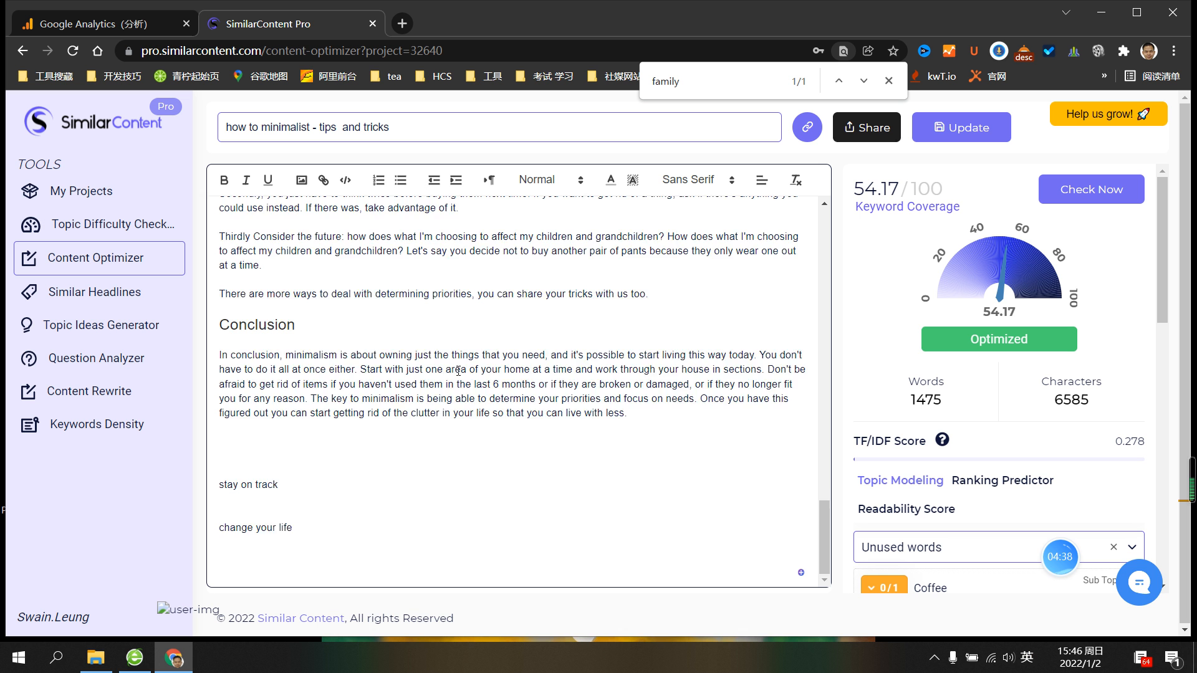
{"action": "scroll", "coordinate": [458, 371], "scroll_direction": "up", "scroll_amount": 1}
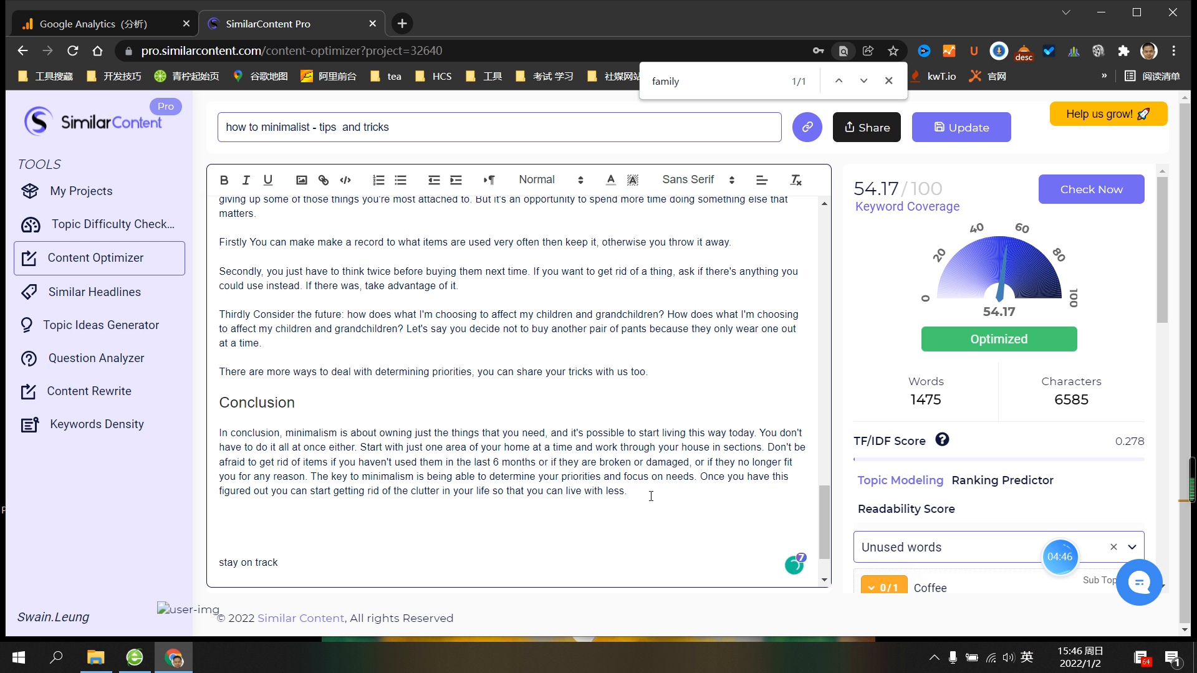
{"action": "scroll", "coordinate": [651, 495], "scroll_direction": "up", "scroll_amount": 10}
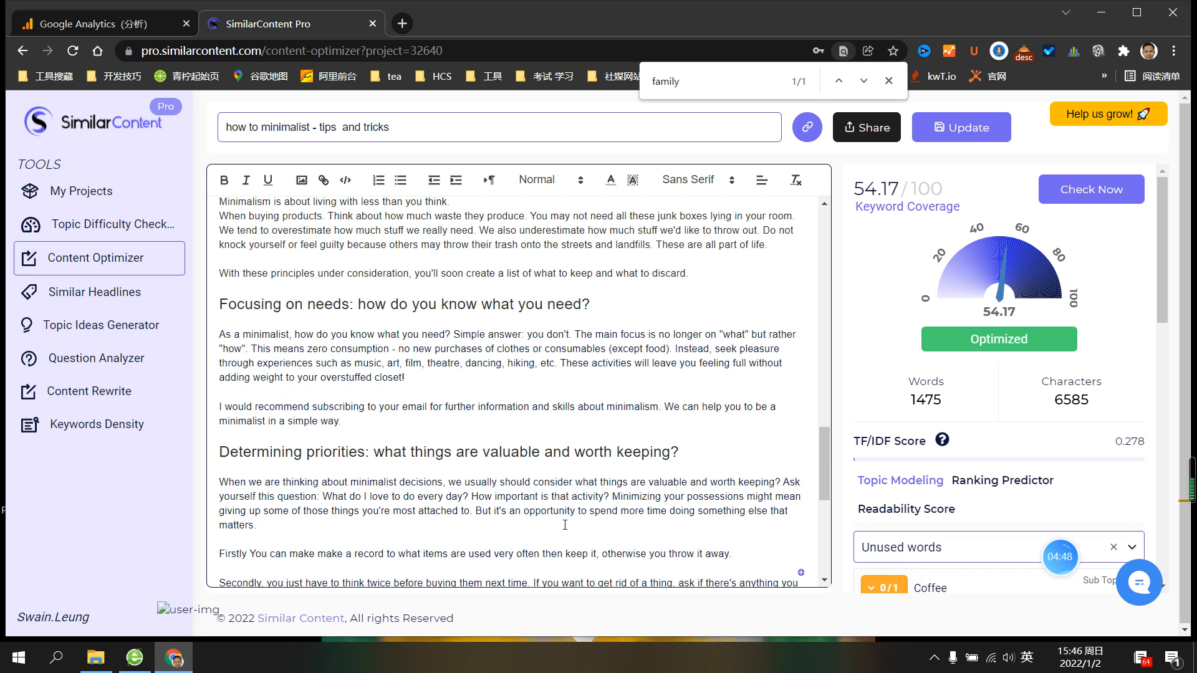
{"action": "scroll", "coordinate": [565, 525], "scroll_direction": "up", "scroll_amount": 10}
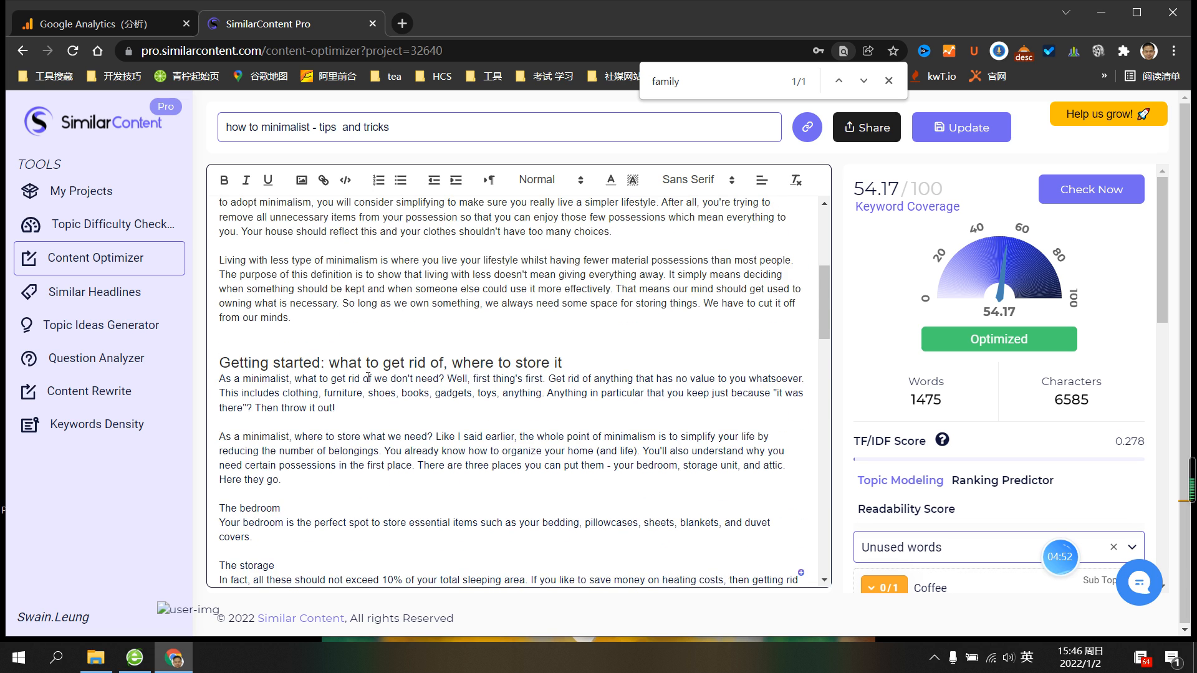
{"action": "scroll", "coordinate": [368, 377], "scroll_direction": "up", "scroll_amount": 5}
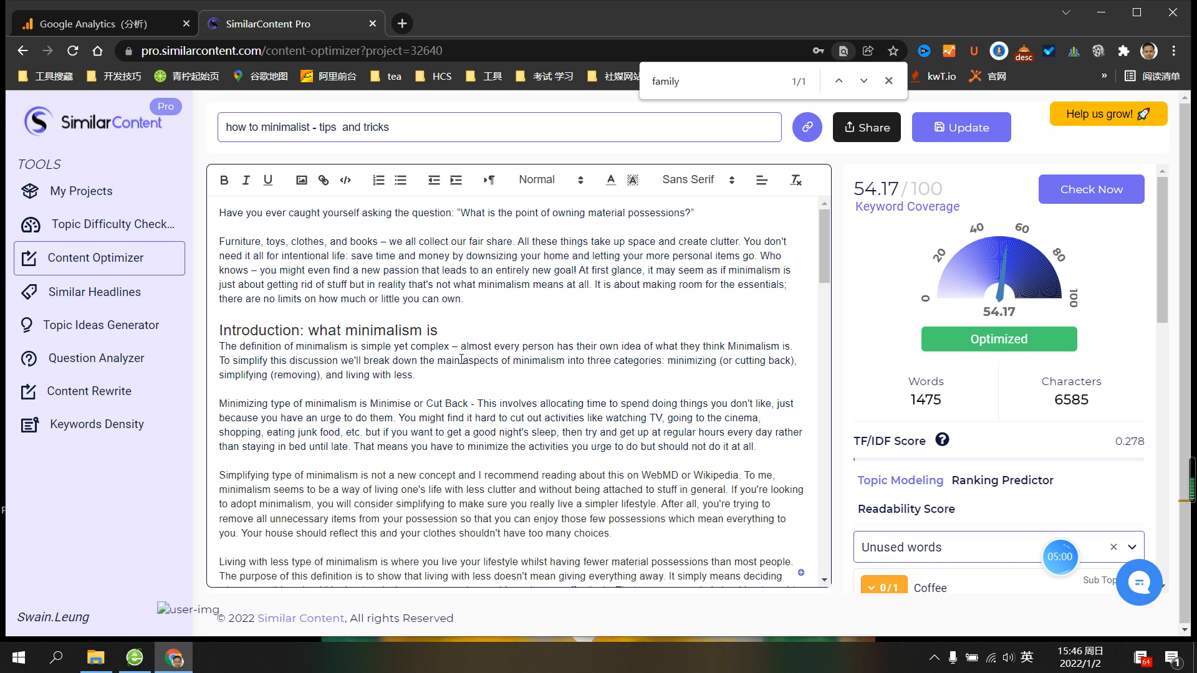
Extend the first paragraph under the Introduction heading so it ends "and living with less, more time with family."
{"action": "scroll", "coordinate": [391, 357], "scroll_direction": "down", "scroll_amount": 3}
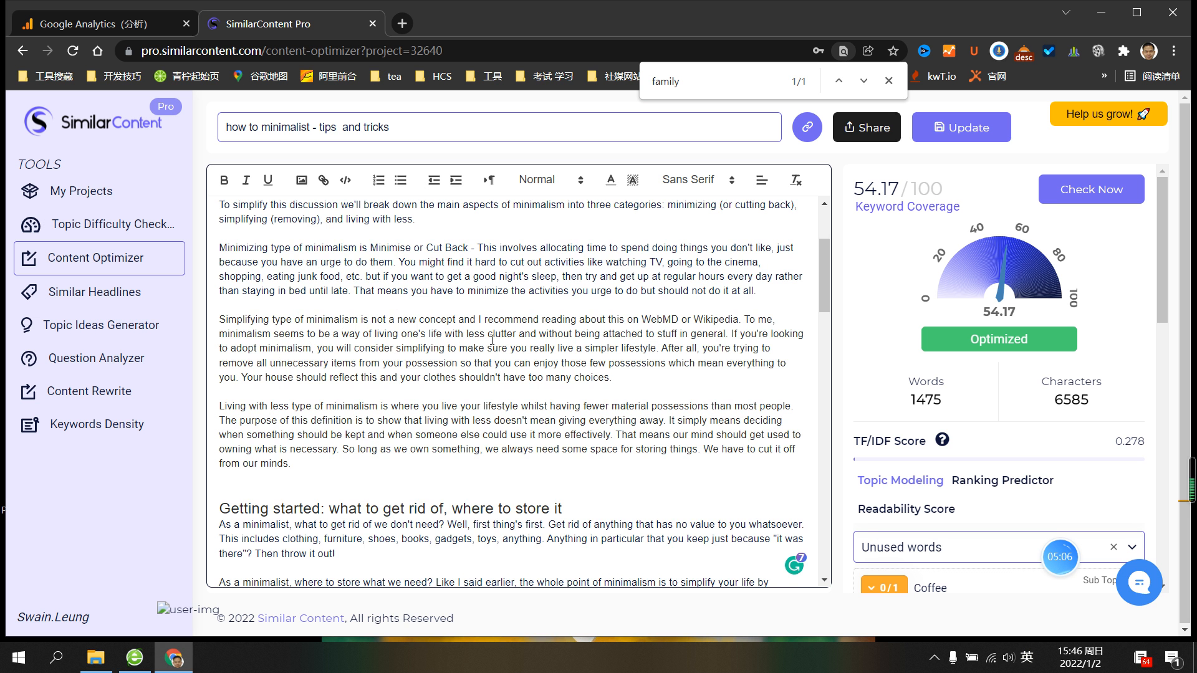
{"action": "scroll", "coordinate": [492, 340], "scroll_direction": "up", "scroll_amount": 1}
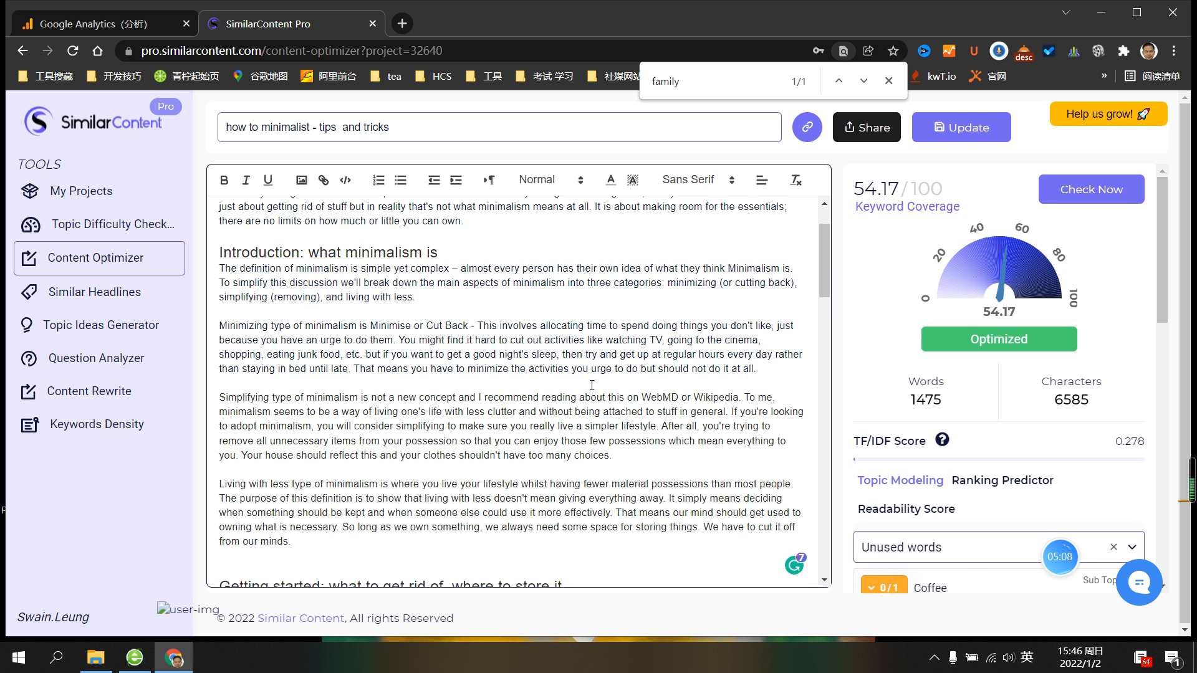
{"action": "scroll", "coordinate": [436, 381], "scroll_direction": "up", "scroll_amount": 1}
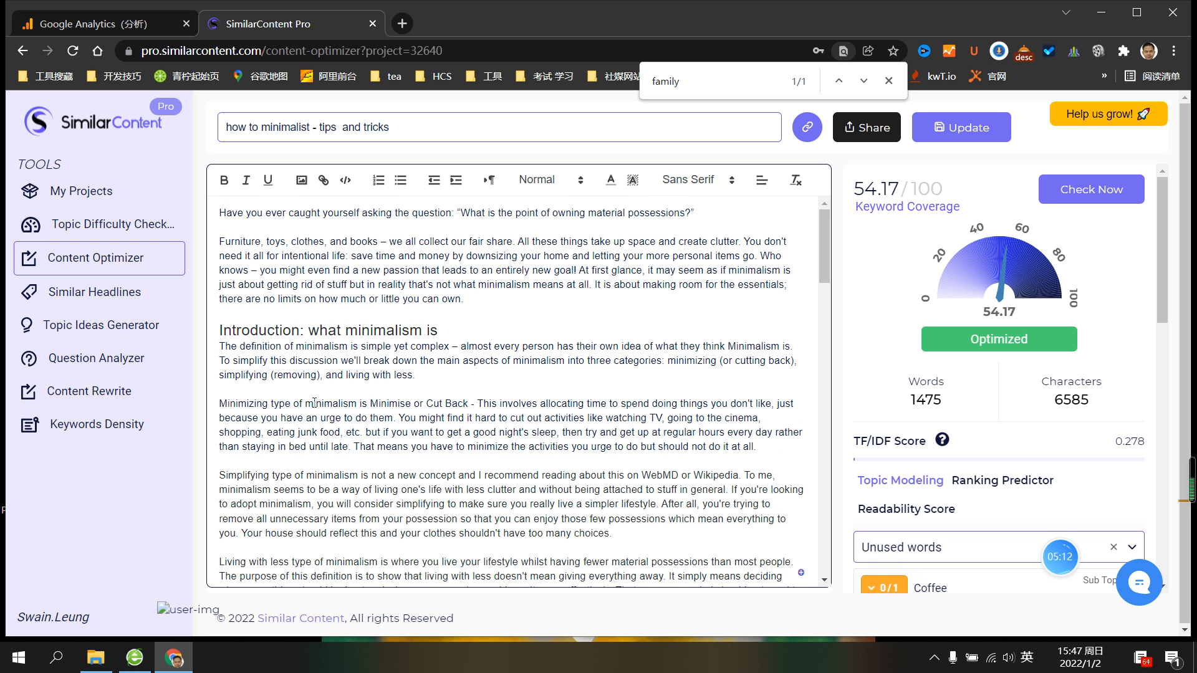
{"action": "scroll", "coordinate": [372, 397], "scroll_direction": "down", "scroll_amount": 1}
{"action": "scroll", "coordinate": [371, 371], "scroll_direction": "down", "scroll_amount": 1}
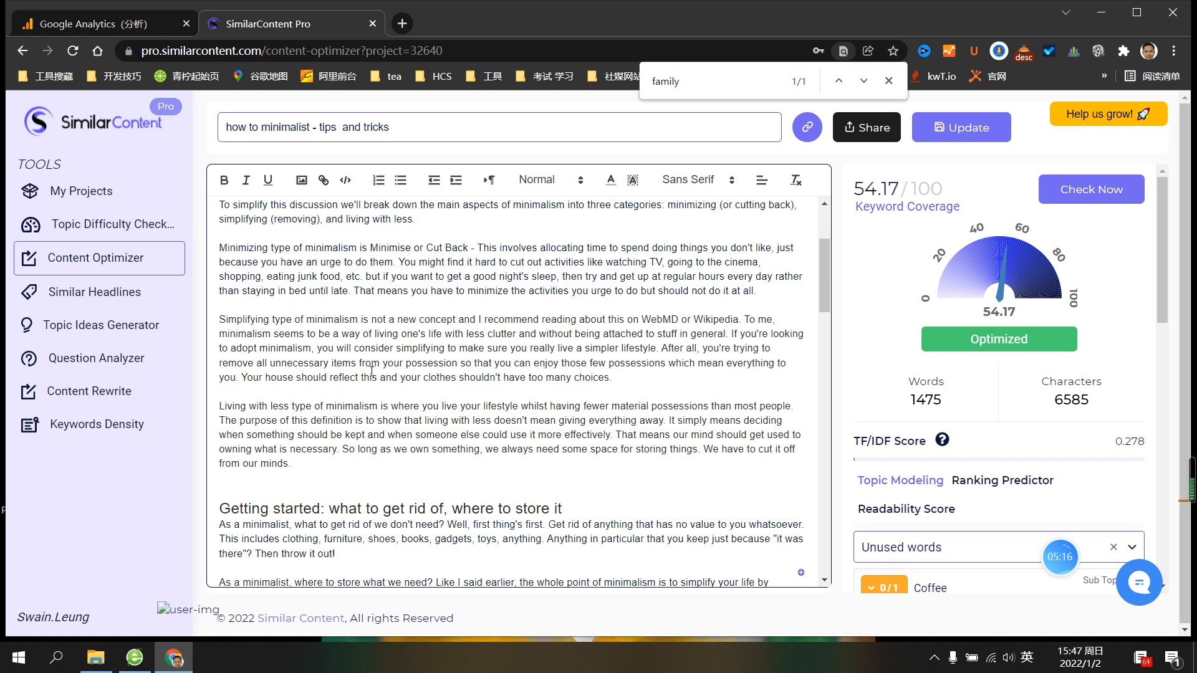
{"action": "scroll", "coordinate": [372, 372], "scroll_direction": "up", "scroll_amount": 1}
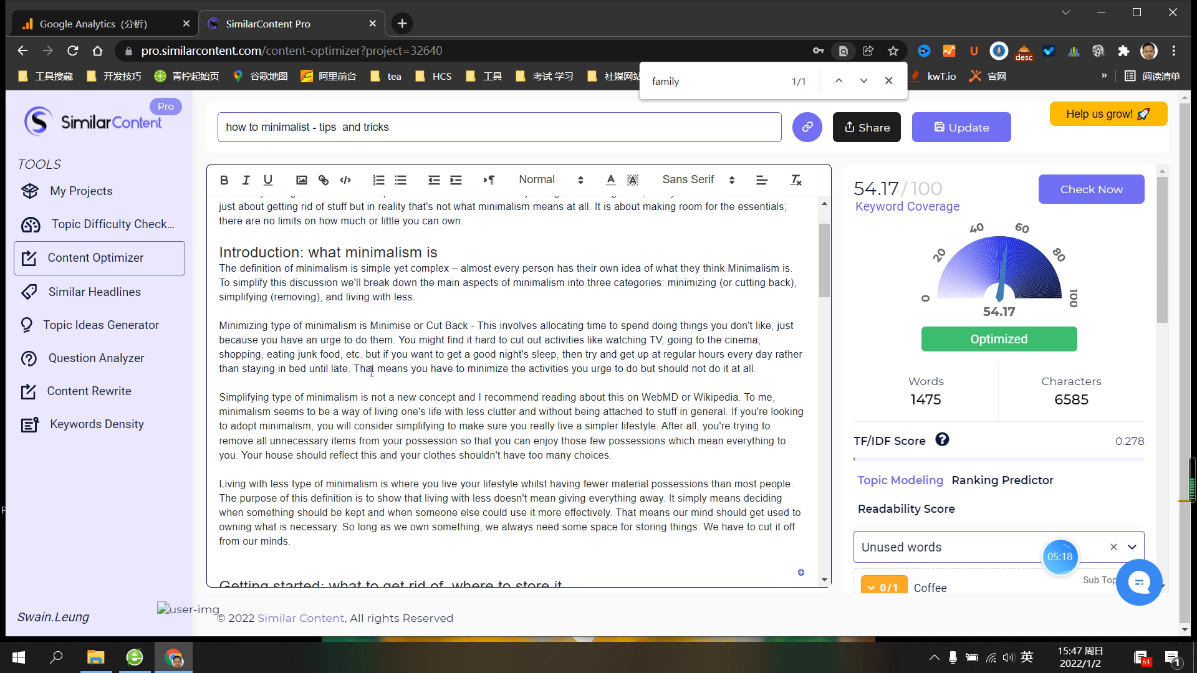
{"action": "scroll", "coordinate": [414, 336], "scroll_direction": "down", "scroll_amount": 1}
{"action": "scroll", "coordinate": [446, 300], "scroll_direction": "up", "scroll_amount": 1}
{"action": "key", "text": "ctrl+v"}
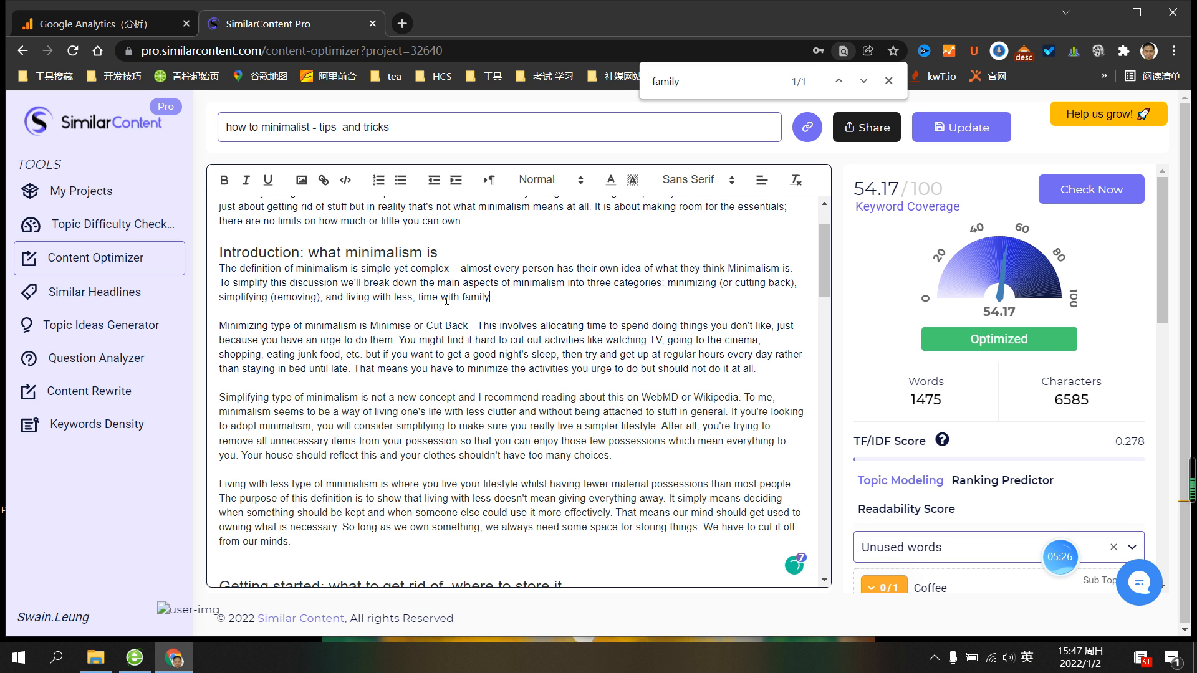
{"action": "type", "text": "more"}
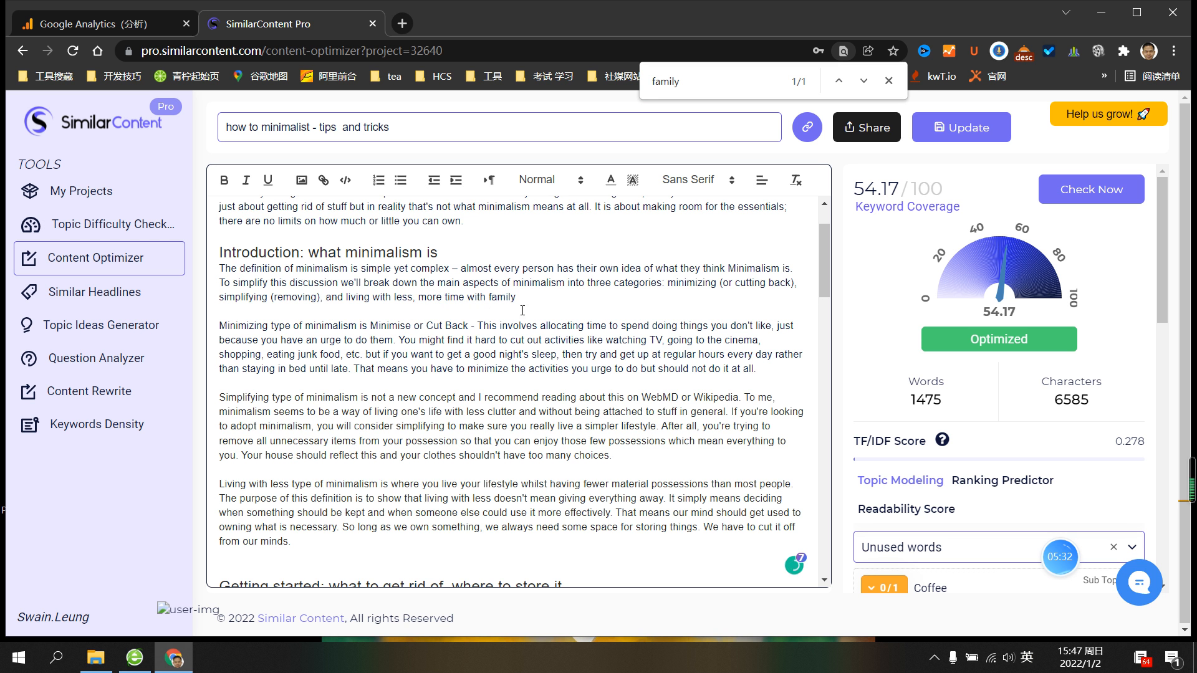
{"action": "type", "text": " ."}
Cut "change your life" from the leftover phrases after the conclusion
{"action": "scroll", "coordinate": [590, 316], "scroll_direction": "down", "scroll_amount": 20}
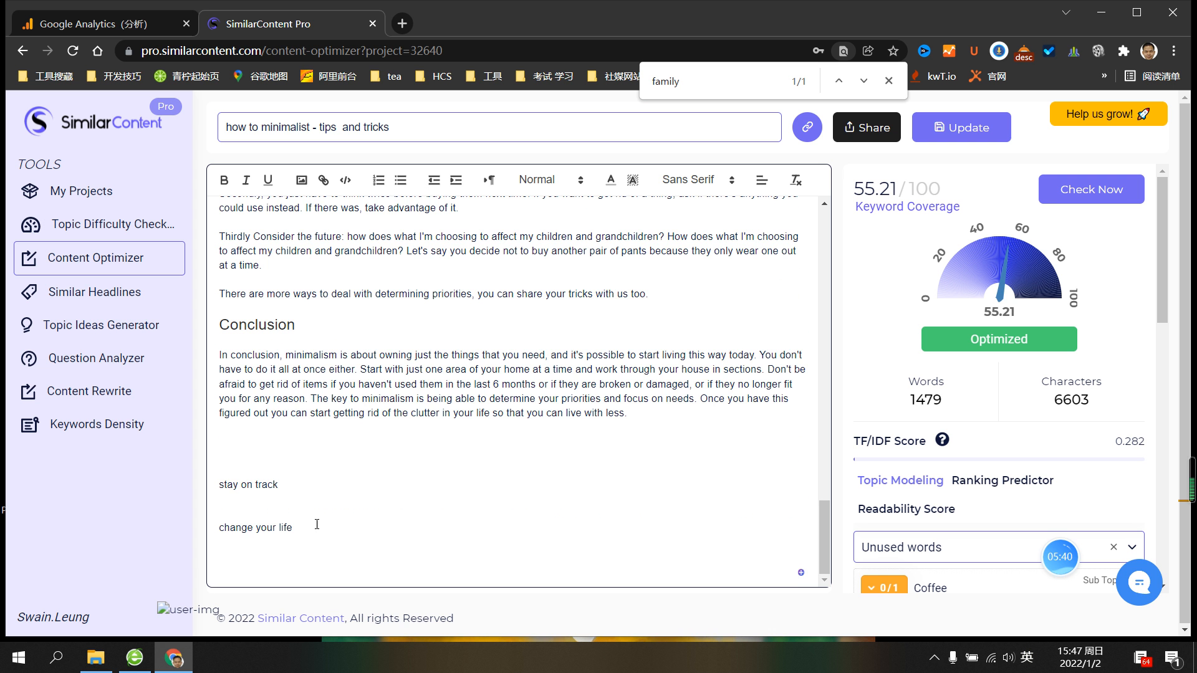
{"action": "left_click_drag", "start_coordinate": [222, 528], "coordinate": [334, 525]}
{"action": "key", "text": "BackSpace"}
Insert "to change your life" after "Start" in the Conclusion paragraph's sentence about one area of the home
{"action": "scroll", "coordinate": [379, 499], "scroll_direction": "up", "scroll_amount": 1}
{"action": "scroll", "coordinate": [379, 499], "scroll_direction": "up", "scroll_amount": 15}
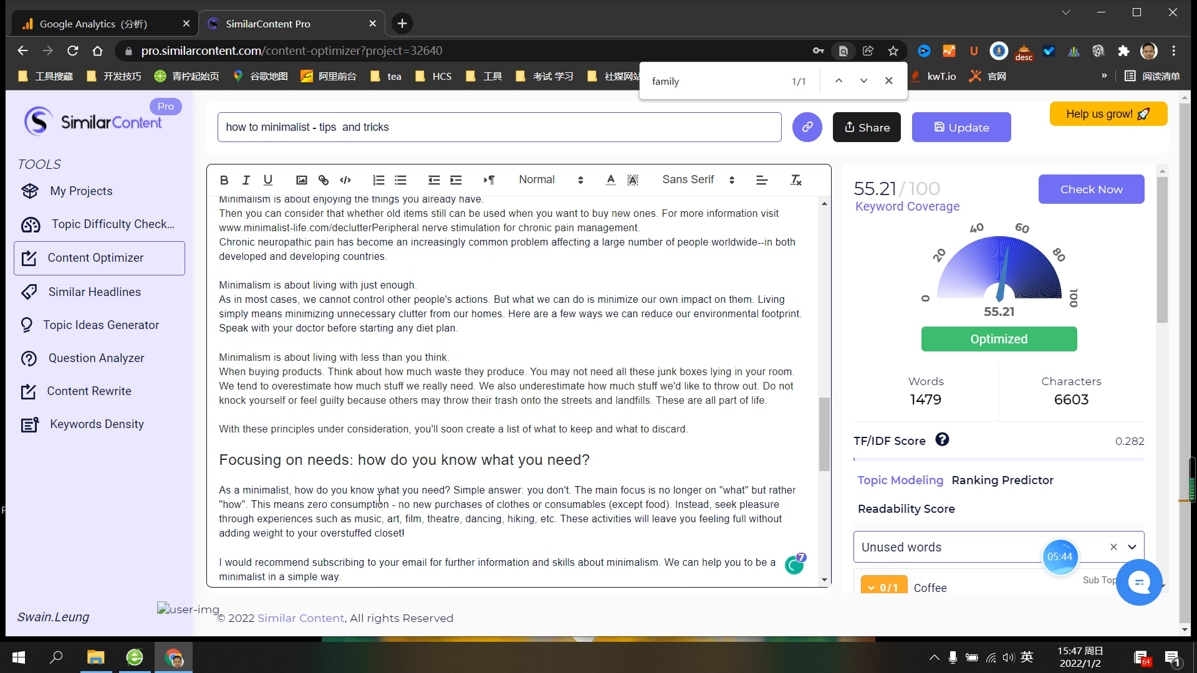
{"action": "scroll", "coordinate": [379, 499], "scroll_direction": "up", "scroll_amount": 2}
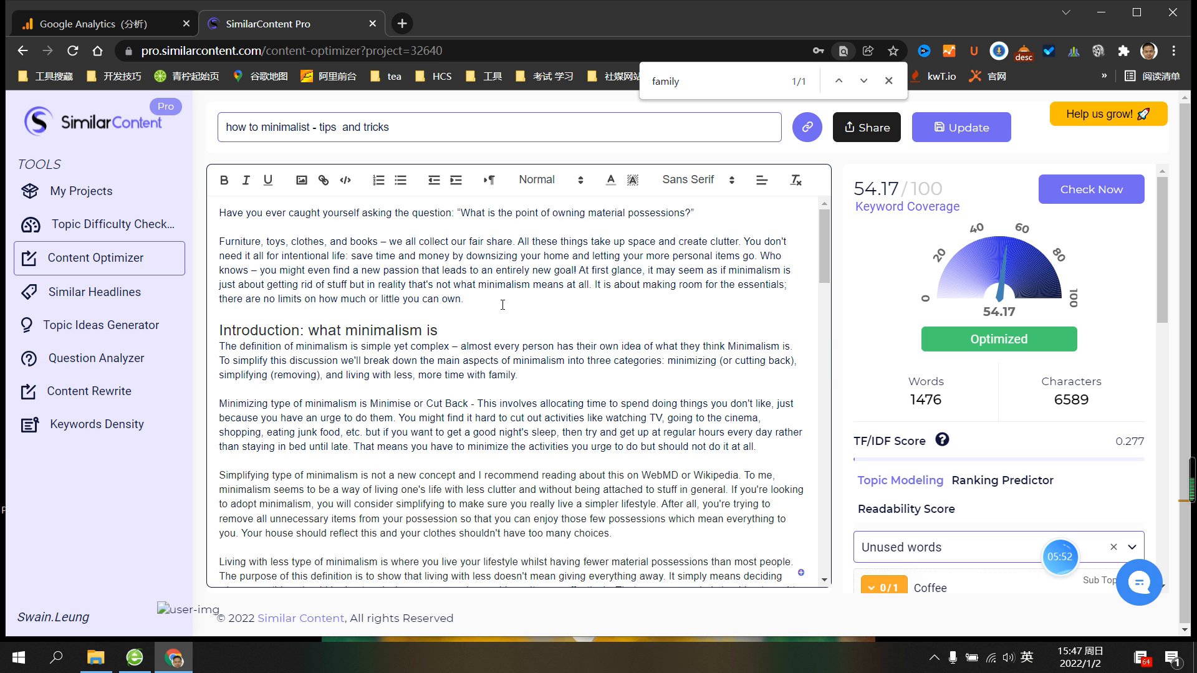
{"action": "scroll", "coordinate": [503, 305], "scroll_direction": "down", "scroll_amount": 20}
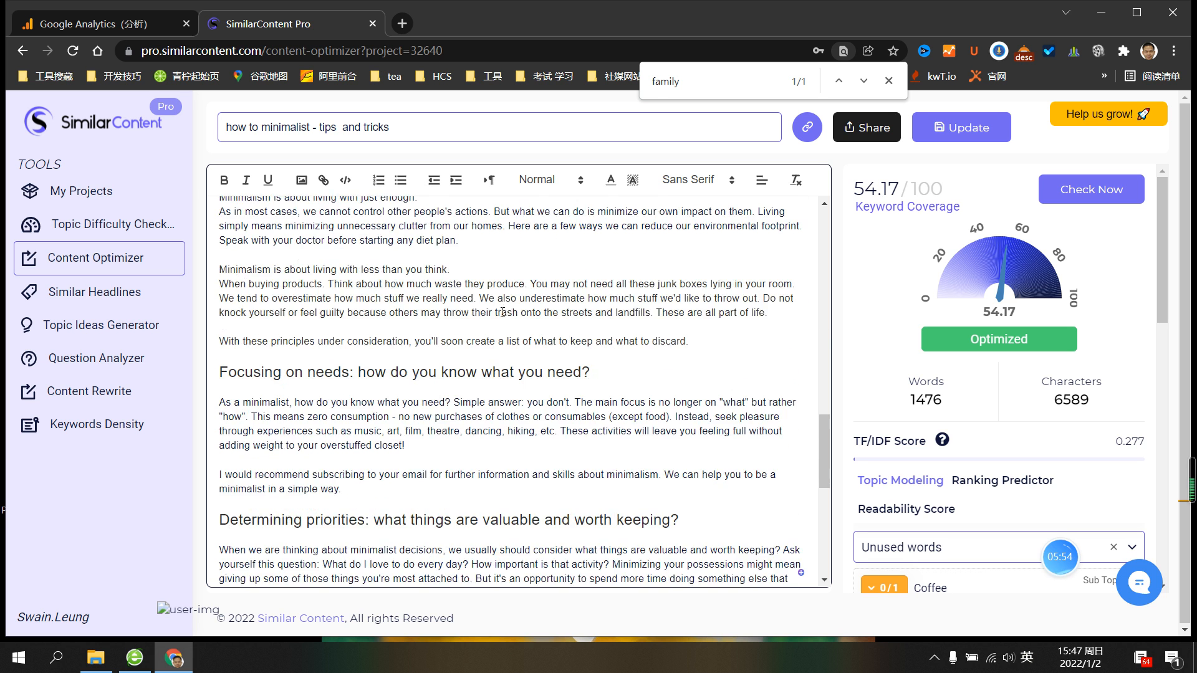
{"action": "scroll", "coordinate": [503, 312], "scroll_direction": "down", "scroll_amount": 2}
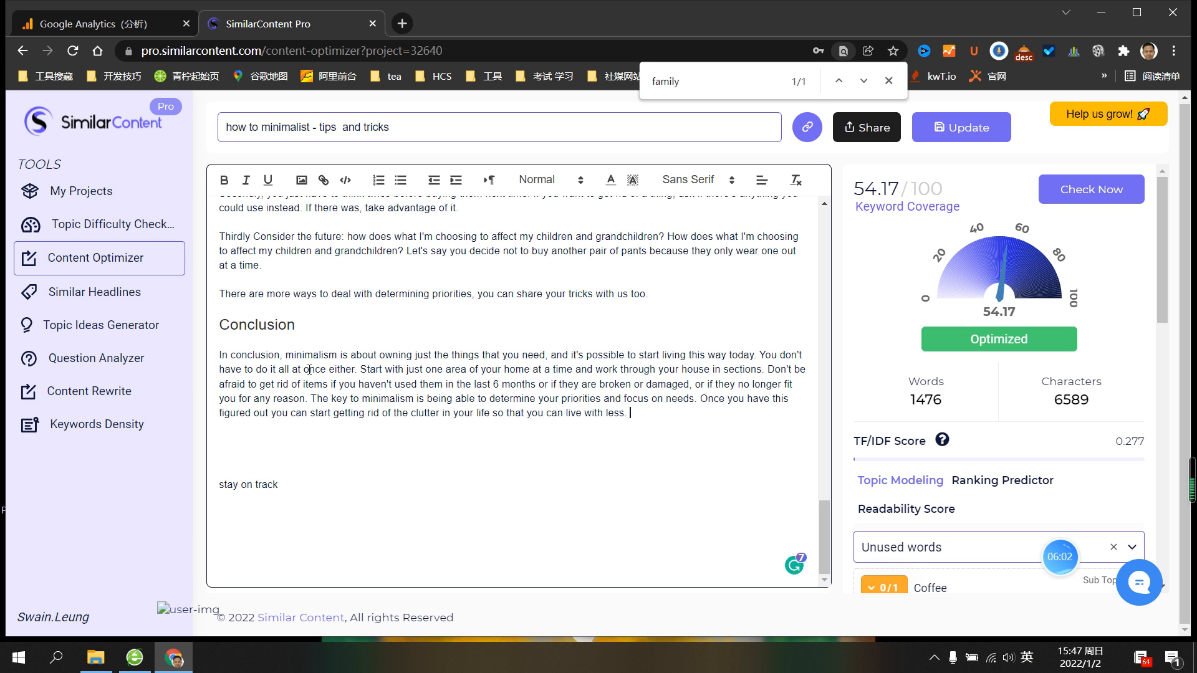
{"action": "left_click", "coordinate": [385, 370]}
{"action": "type", "text": "change your life"}
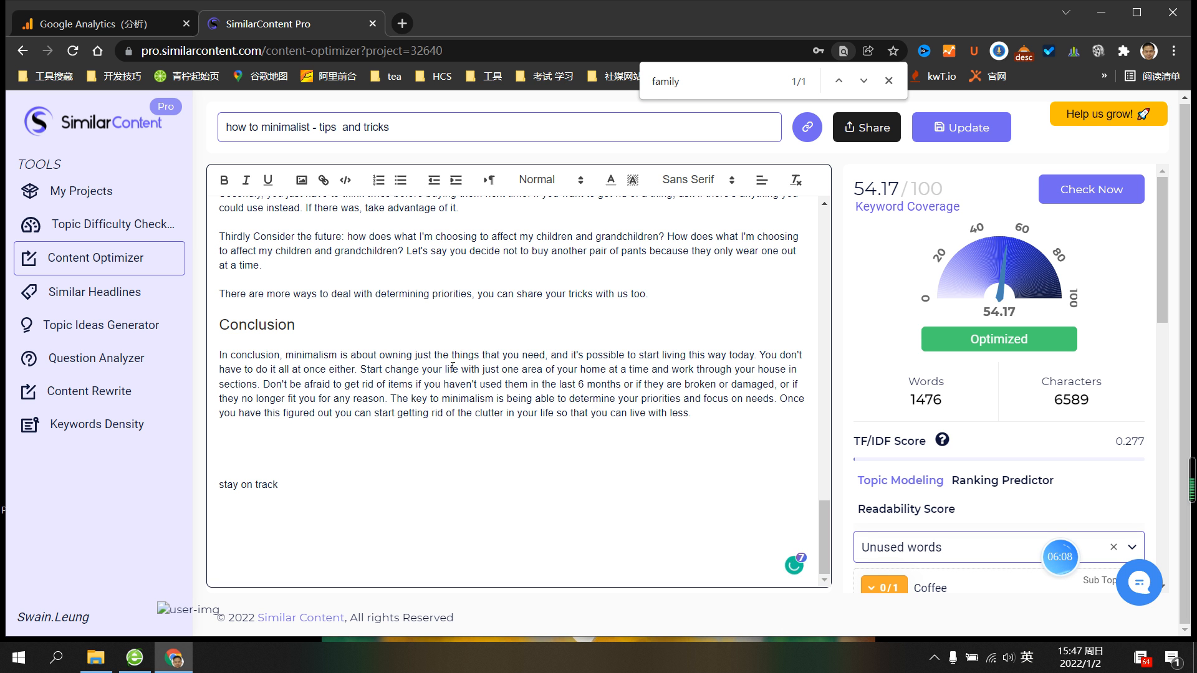
{"action": "left_click_drag", "start_coordinate": [385, 369], "coordinate": [390, 369]}
{"action": "key", "text": "Left"}
{"action": "type", "text": "t"}
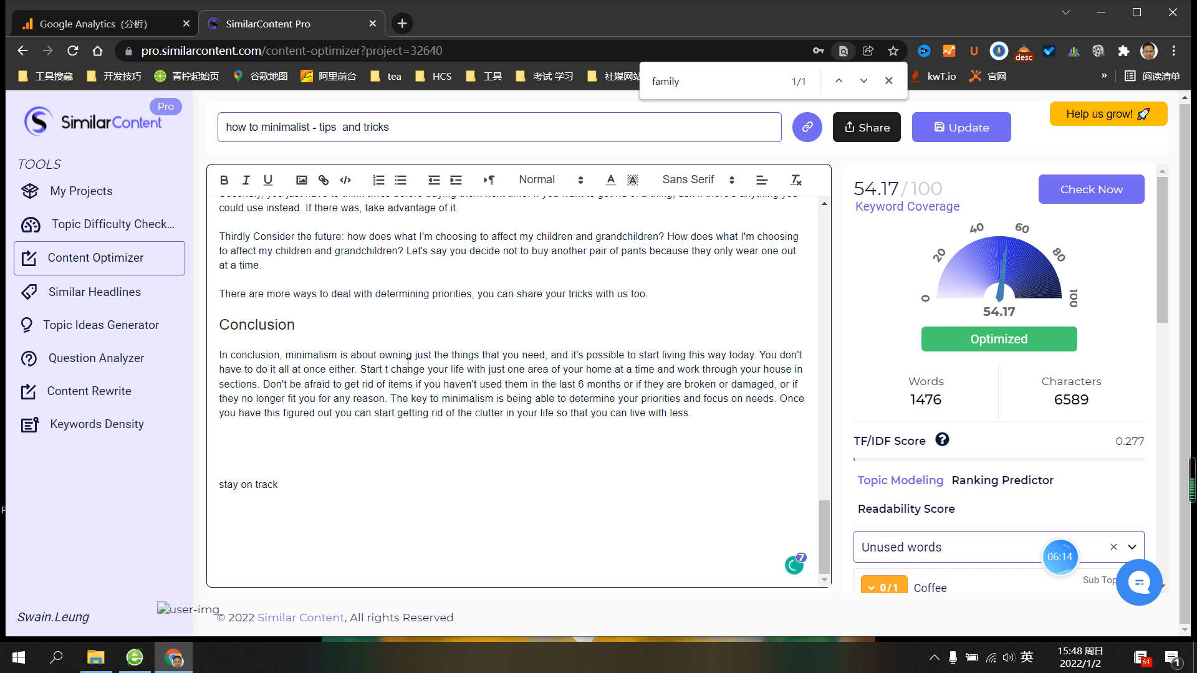
{"action": "type", "text": "o"}
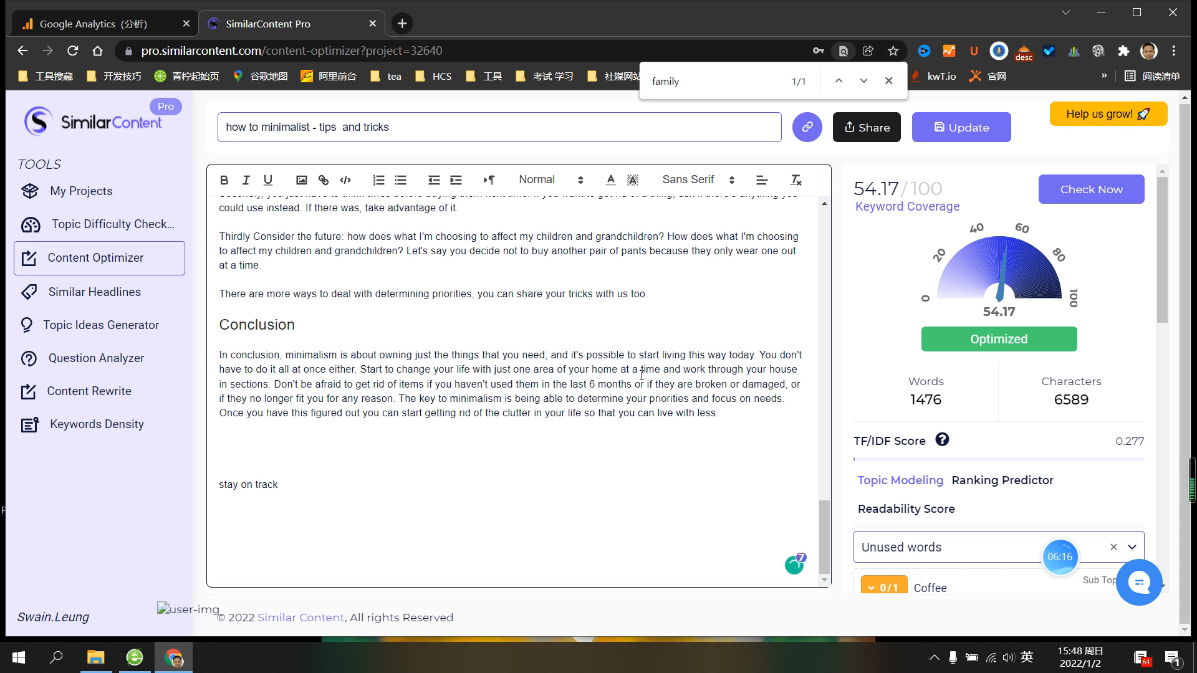
Add a comma after "at a time" in the Conclusion paragraph
{"action": "left_click", "coordinate": [642, 373]}
{"action": "left_click", "coordinate": [662, 369]}
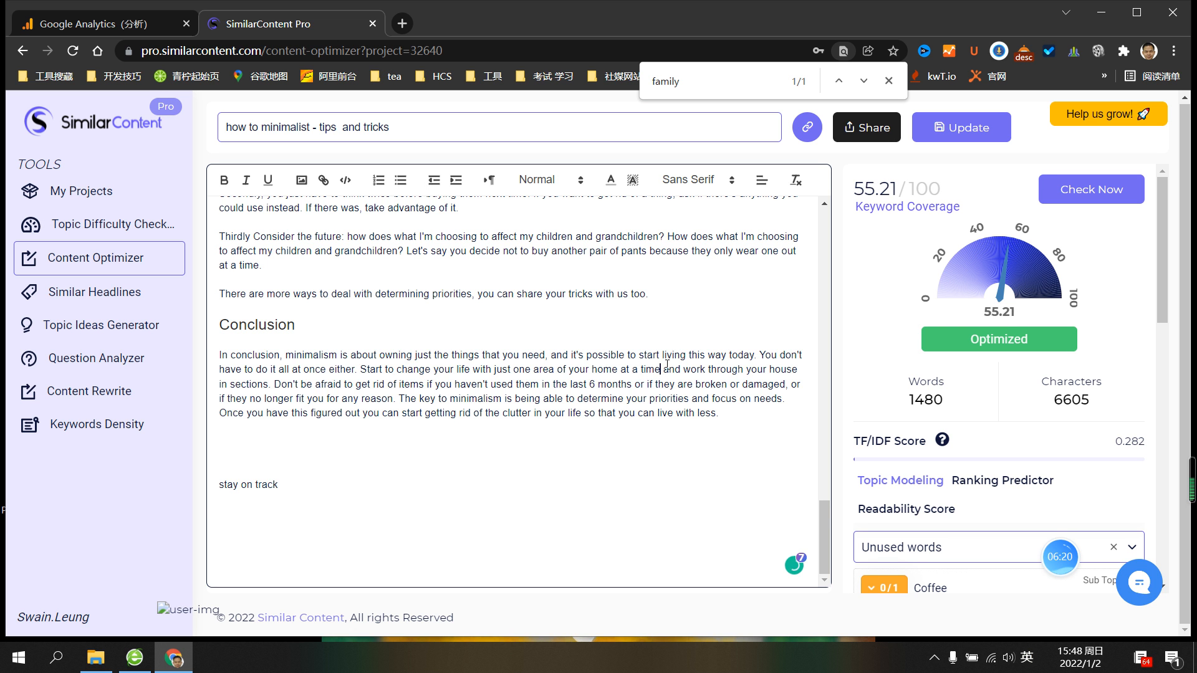
{"action": "type", "text": ","}
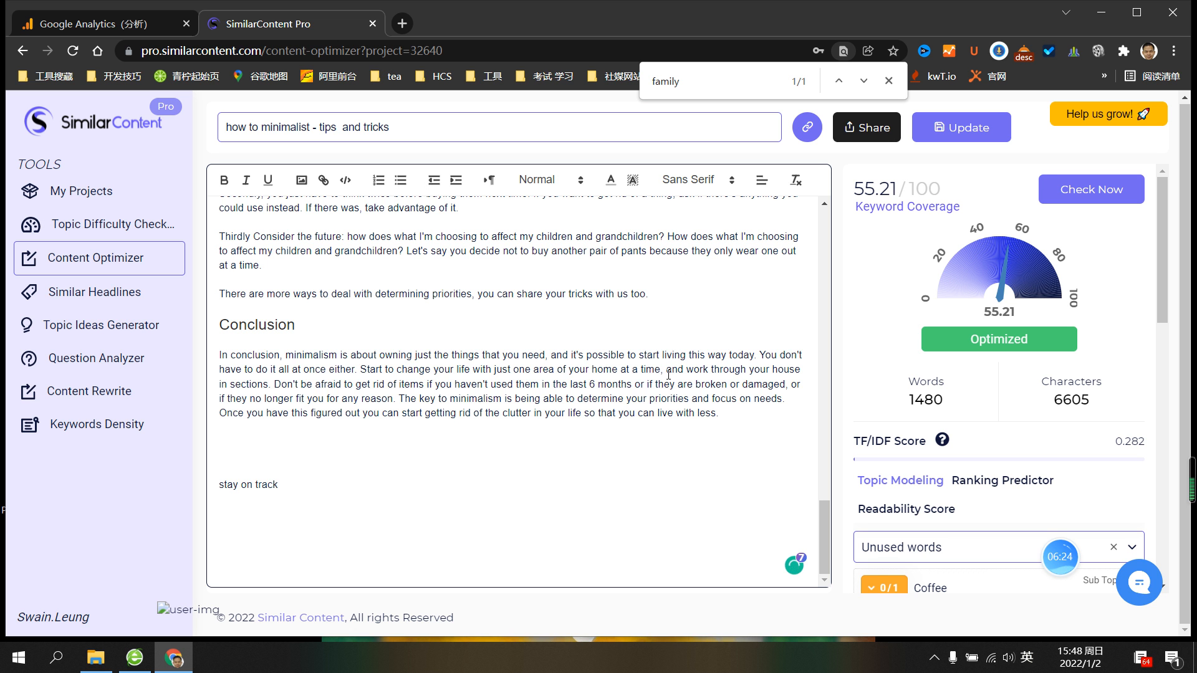
Move the leftover phrase "stay on track" to the end of the "Firstly" paragraph as the sentence "Stay on track."
{"action": "left_click_drag", "start_coordinate": [317, 488], "coordinate": [137, 487]}
{"action": "key", "text": "BackSpace"}
{"action": "scroll", "coordinate": [345, 464], "scroll_direction": "up", "scroll_amount": 5}
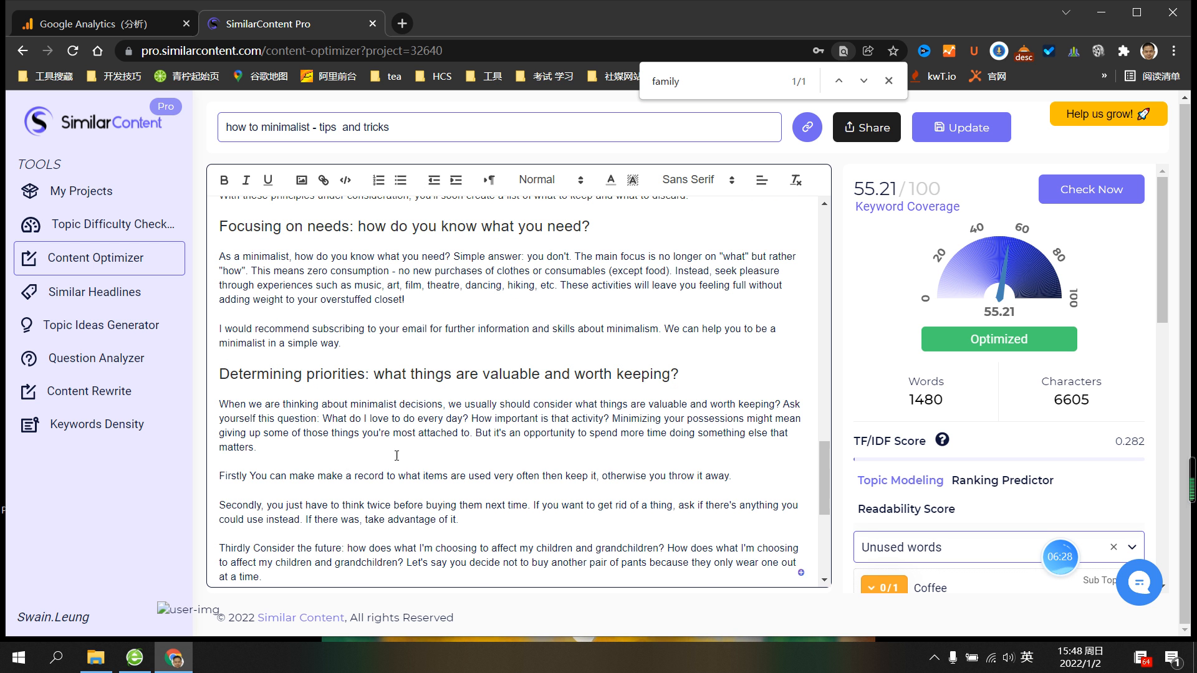
{"action": "scroll", "coordinate": [357, 367], "scroll_direction": "up", "scroll_amount": 2}
{"action": "scroll", "coordinate": [358, 367], "scroll_direction": "down", "scroll_amount": 2}
{"action": "scroll", "coordinate": [357, 366], "scroll_direction": "down", "scroll_amount": 1}
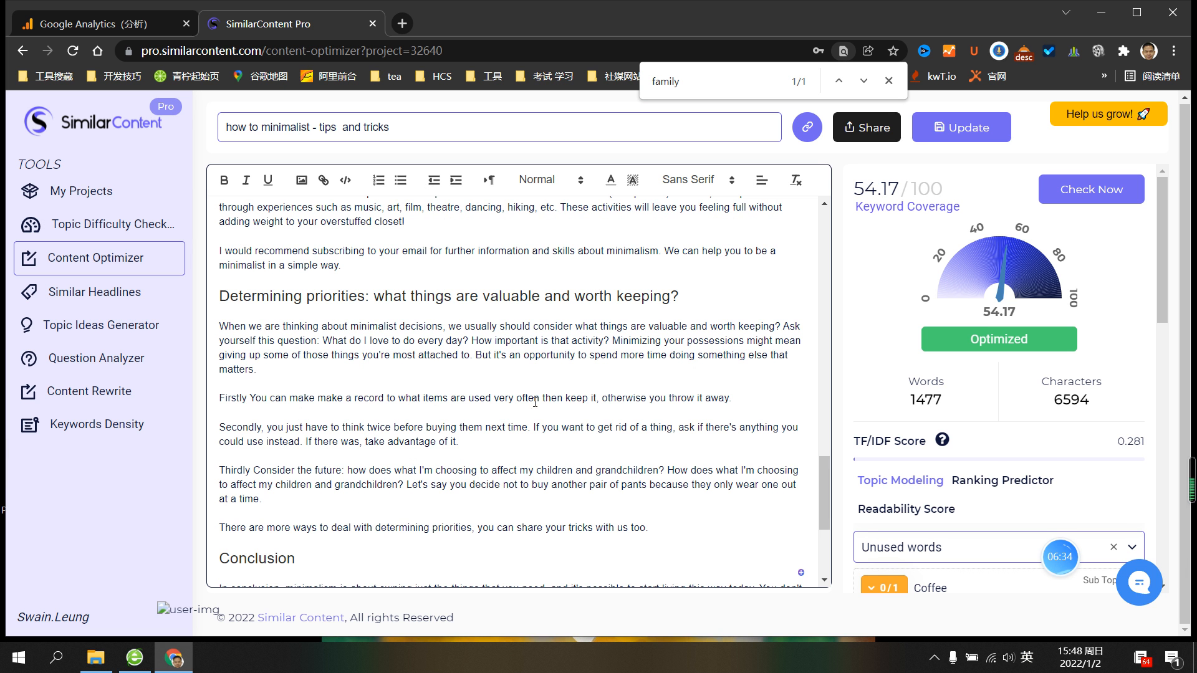
{"action": "left_click", "coordinate": [755, 397]}
{"action": "type", "text": "stay on track"}
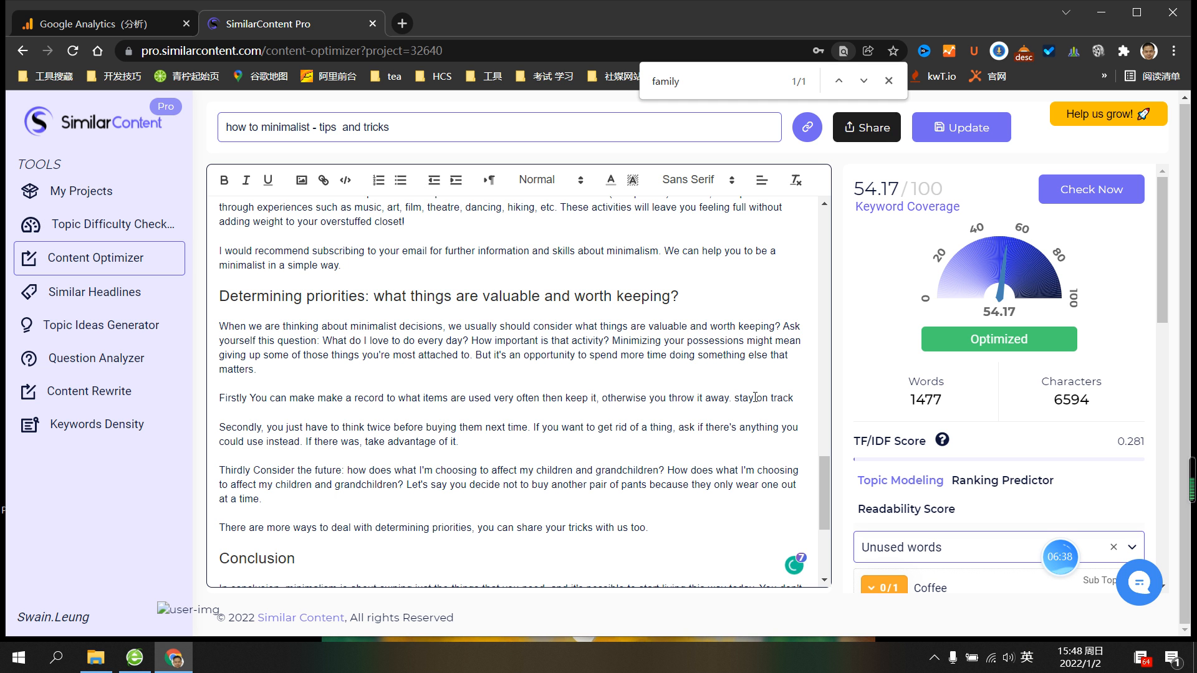
{"action": "type", "text": "."}
{"action": "left_click_drag", "start_coordinate": [736, 399], "coordinate": [740, 400]}
{"action": "left_click", "coordinate": [759, 399]}
{"action": "key", "text": "BackSpace"}
{"action": "type", "text": "S"}
Expand the new sentence in the "Firstly" paragraph to "Stay everything important on track."
{"action": "type", "text": "verything "}
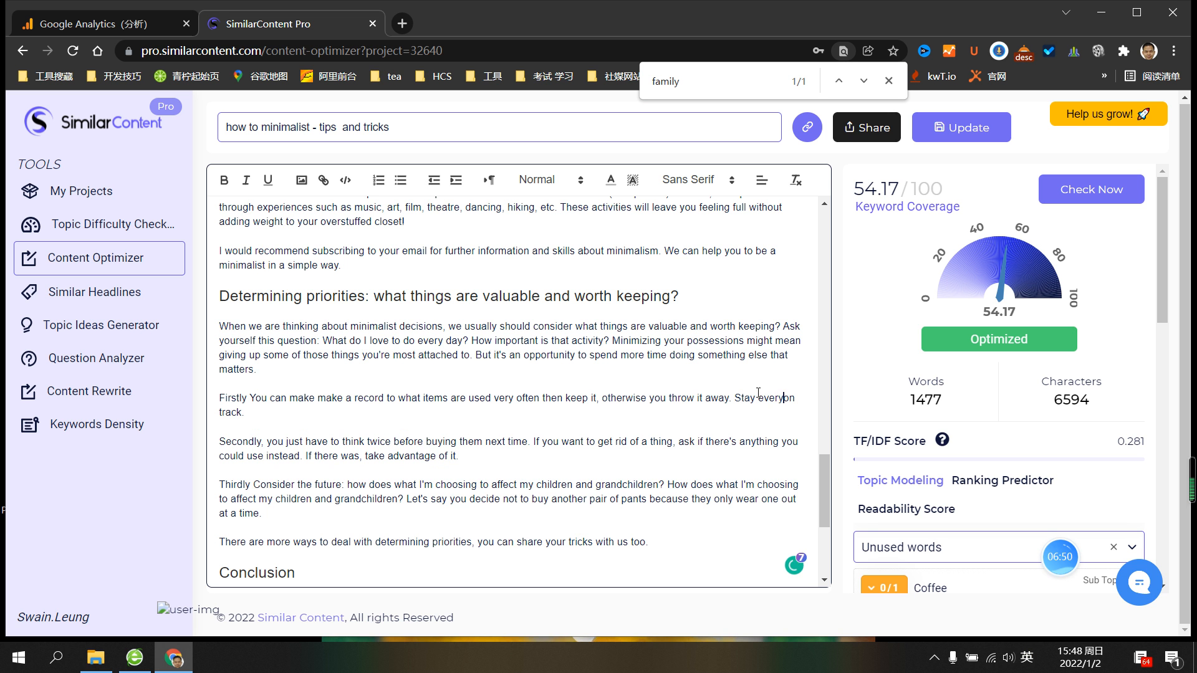
{"action": "type", "text": "i"}
{"action": "key", "text": "BackSpace"}
{"action": "type", "text": "moportant"}
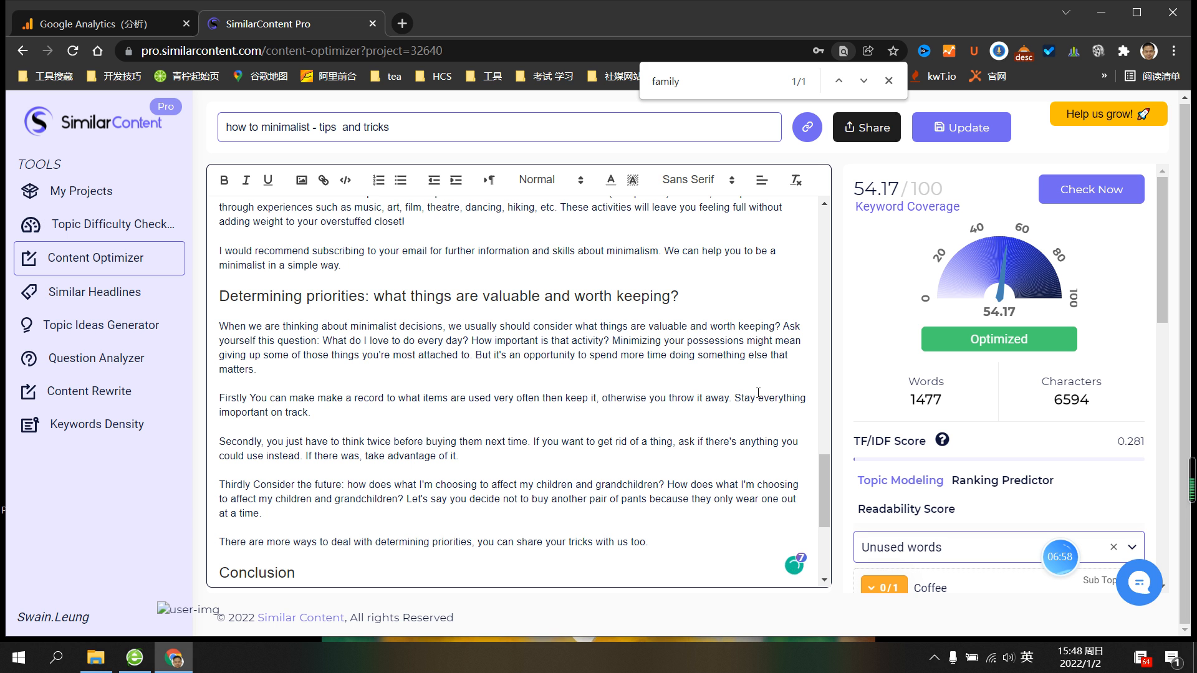
{"action": "left_click", "coordinate": [232, 410]}
{"action": "key", "text": "Delete"}
{"action": "left_click", "coordinate": [264, 411]}
Review the whole article, its keyword coverage and the list of unused words for further terms to work in
{"action": "scroll", "coordinate": [648, 449], "scroll_direction": "down", "scroll_amount": 4}
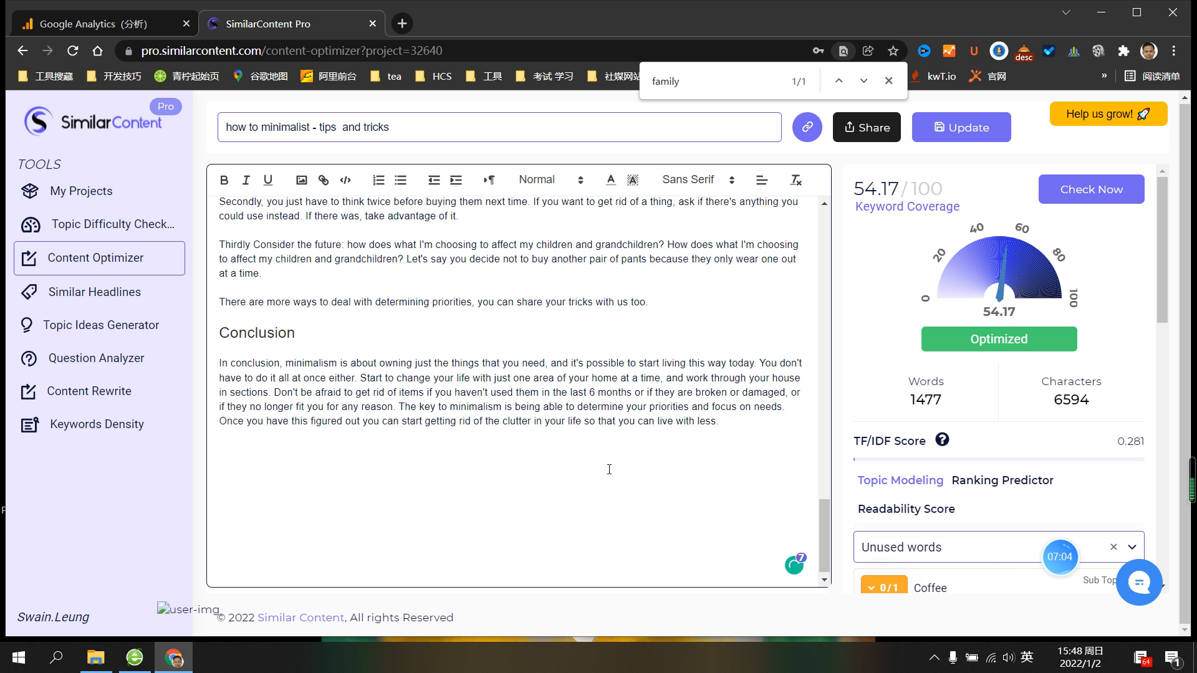
{"action": "scroll", "coordinate": [656, 454], "scroll_direction": "up", "scroll_amount": 10}
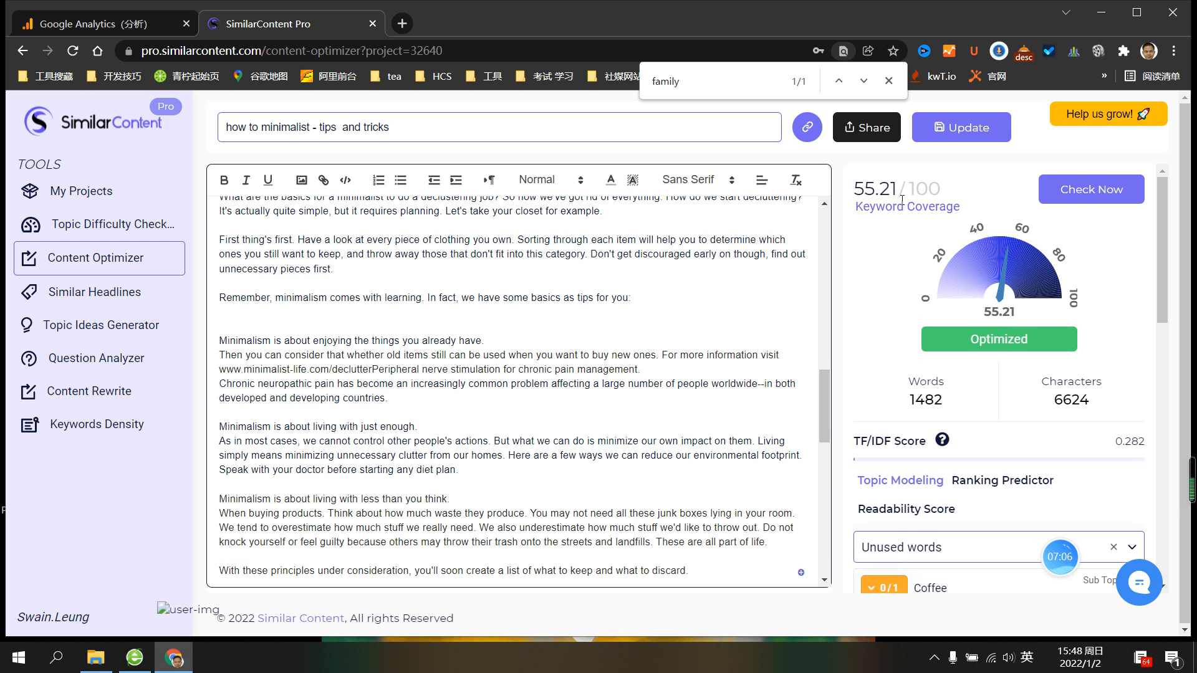
{"action": "scroll", "coordinate": [518, 387], "scroll_direction": "up", "scroll_amount": 3}
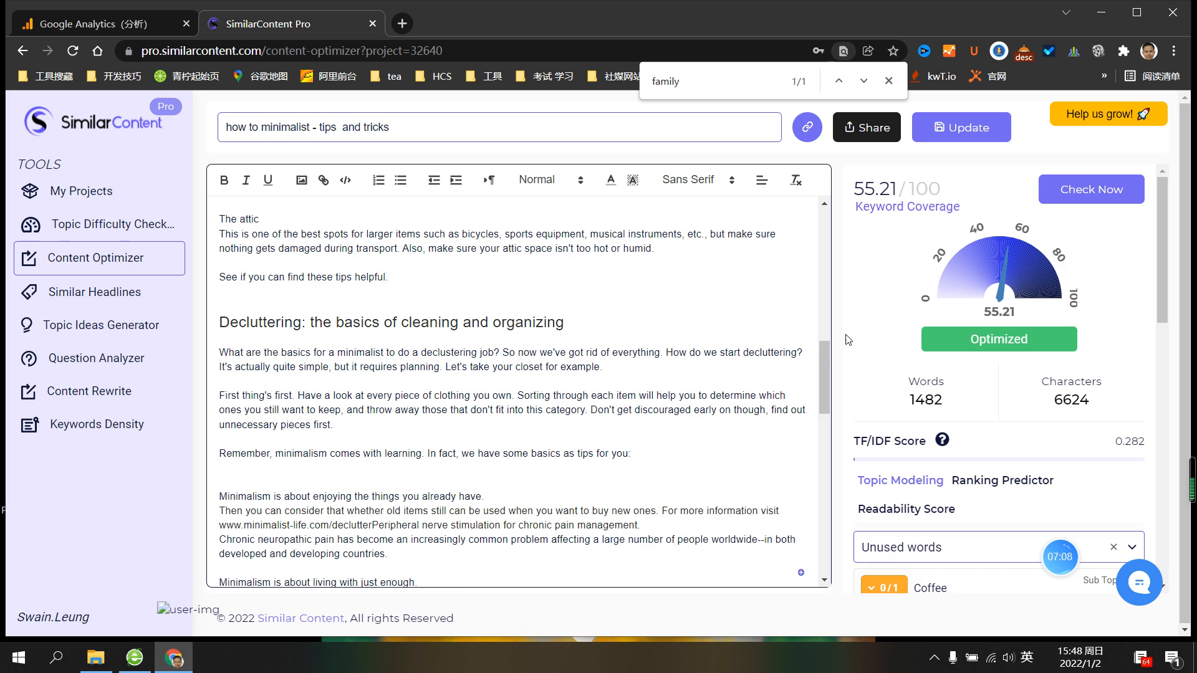
{"action": "left_click_drag", "start_coordinate": [831, 363], "coordinate": [826, 212]}
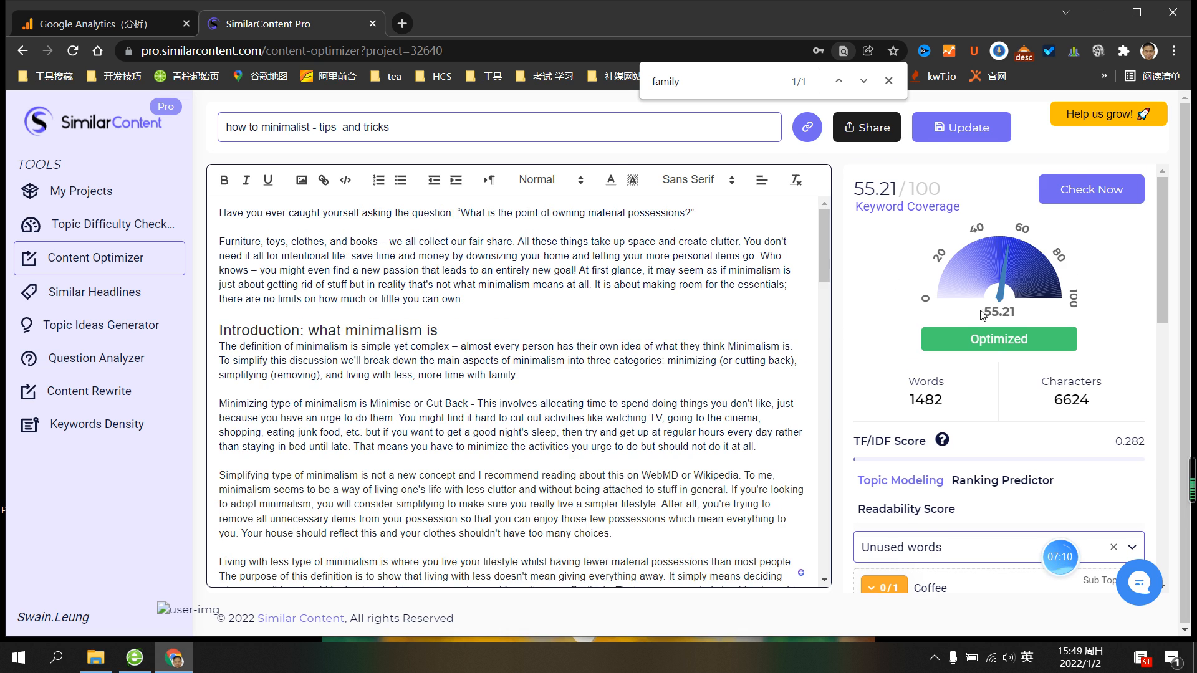
{"action": "scroll", "coordinate": [788, 413], "scroll_direction": "down", "scroll_amount": 20}
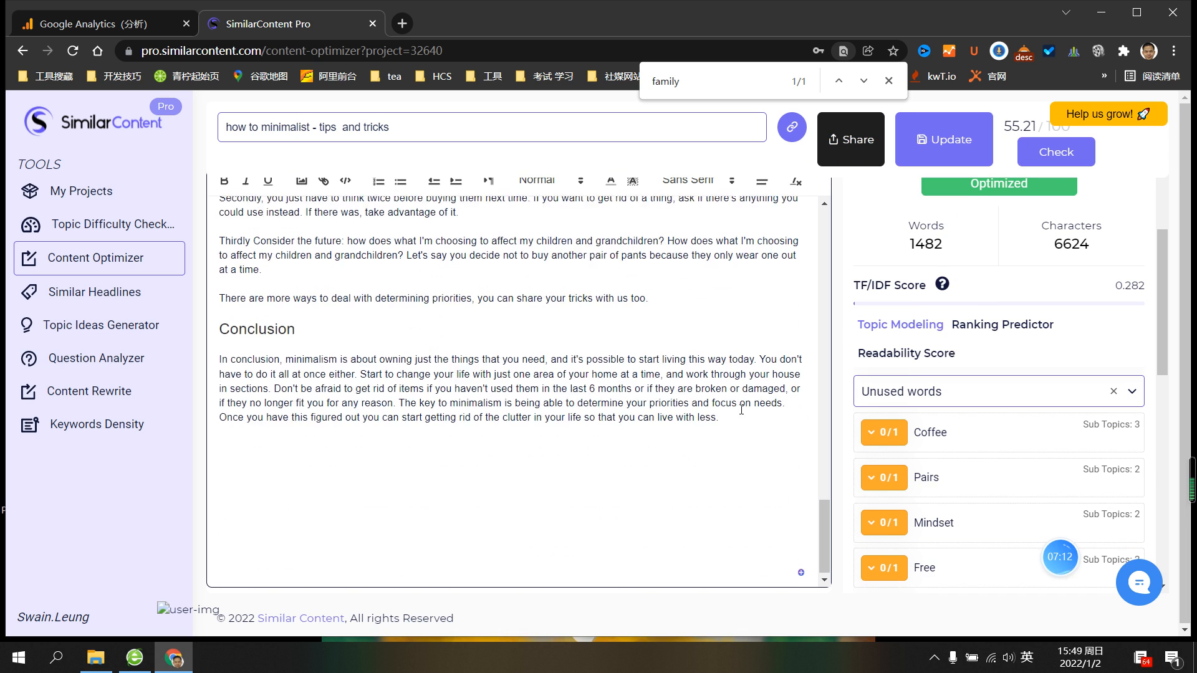
{"action": "scroll", "coordinate": [794, 454], "scroll_direction": "up", "scroll_amount": 8}
{"action": "scroll", "coordinate": [1005, 476], "scroll_direction": "down", "scroll_amount": 5}
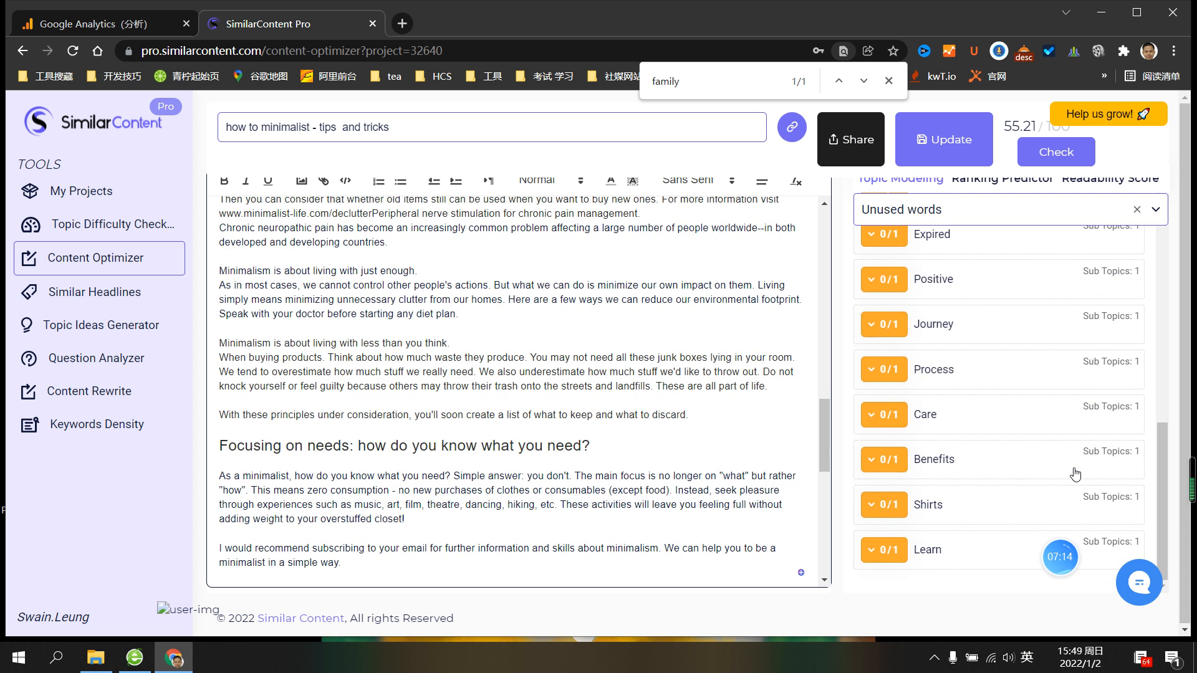
{"action": "scroll", "coordinate": [797, 474], "scroll_direction": "up", "scroll_amount": 6}
{"action": "scroll", "coordinate": [870, 469], "scroll_direction": "up", "scroll_amount": 5}
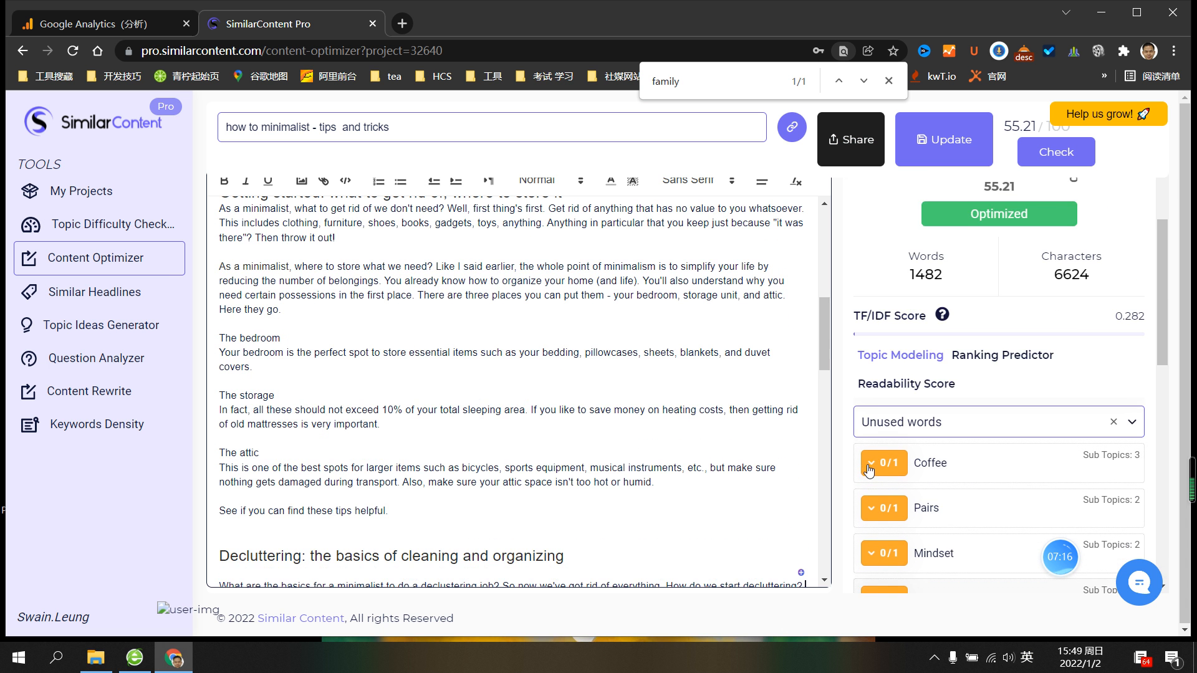
{"action": "scroll", "coordinate": [870, 469], "scroll_direction": "down", "scroll_amount": 4}
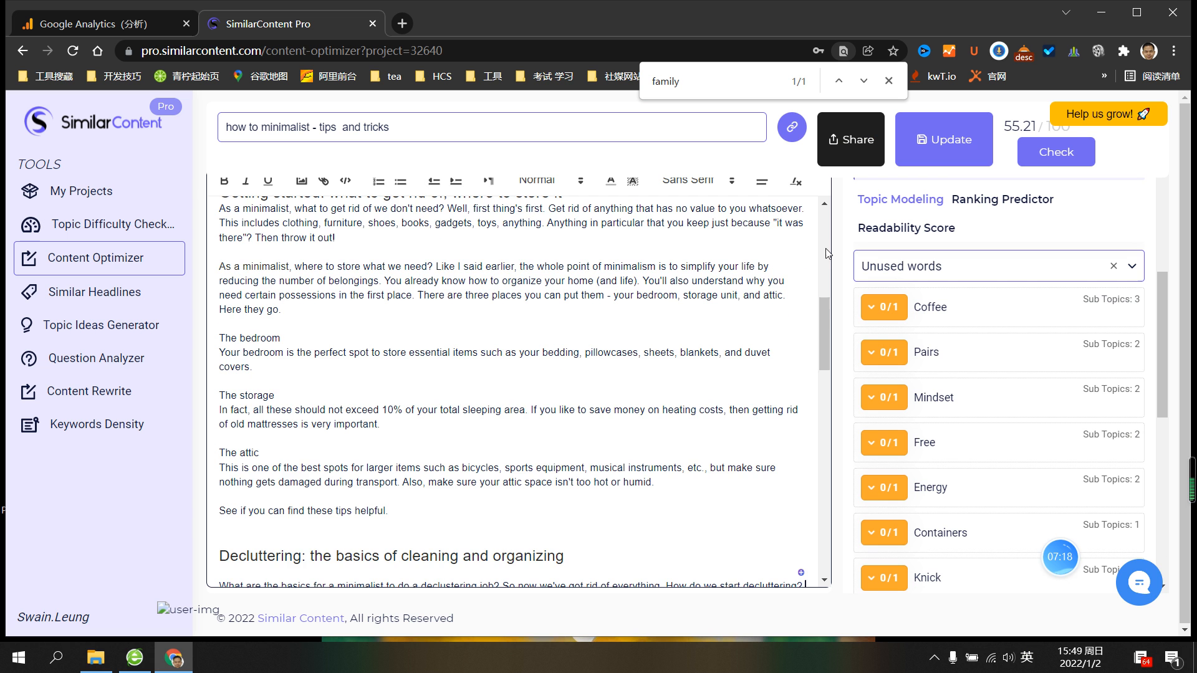
{"action": "left_click_drag", "start_coordinate": [825, 310], "coordinate": [831, 225]}
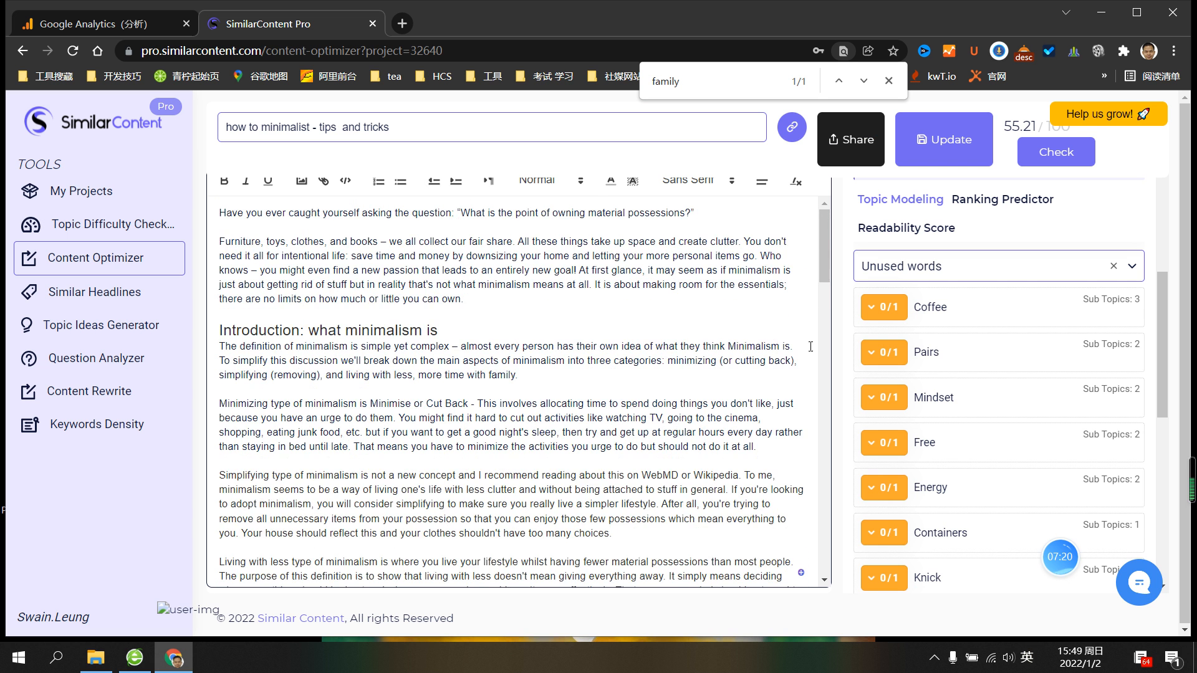
{"action": "scroll", "coordinate": [810, 347], "scroll_direction": "down", "scroll_amount": 3}
Use the "Free Time" subtopic of "Free" to extend the sentence before the Decluttering heading with "to get more free time."
{"action": "left_click", "coordinate": [888, 445]}
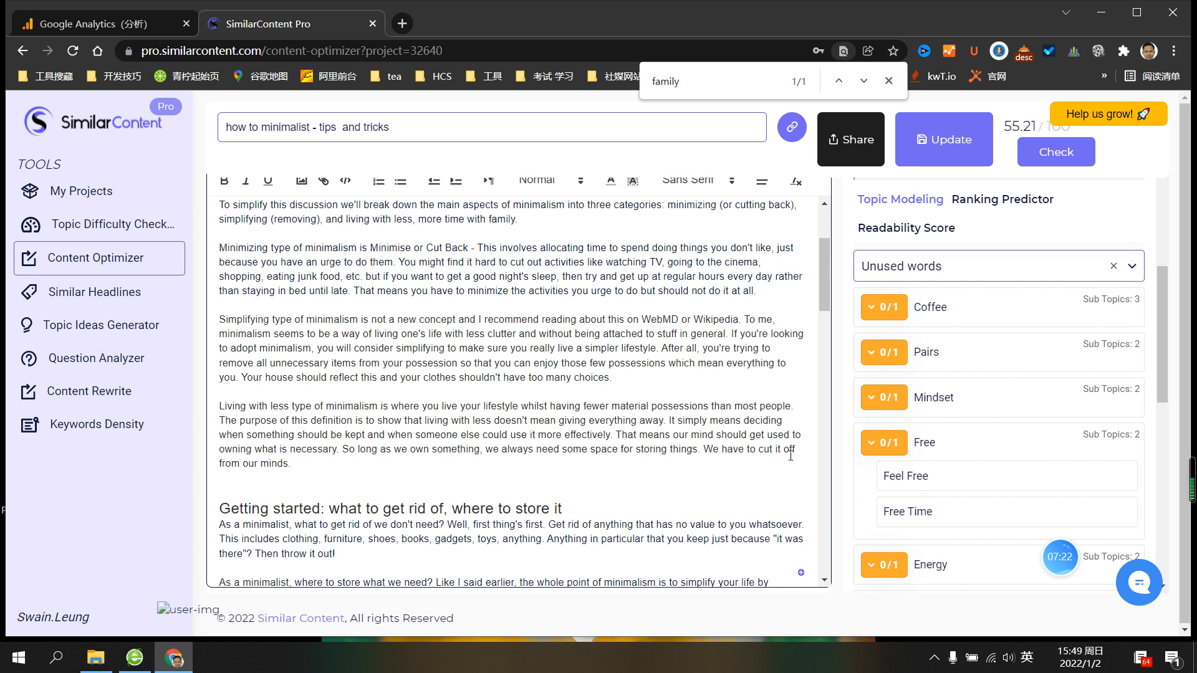
{"action": "scroll", "coordinate": [791, 456], "scroll_direction": "down", "scroll_amount": 8}
{"action": "scroll", "coordinate": [729, 455], "scroll_direction": "up", "scroll_amount": 4}
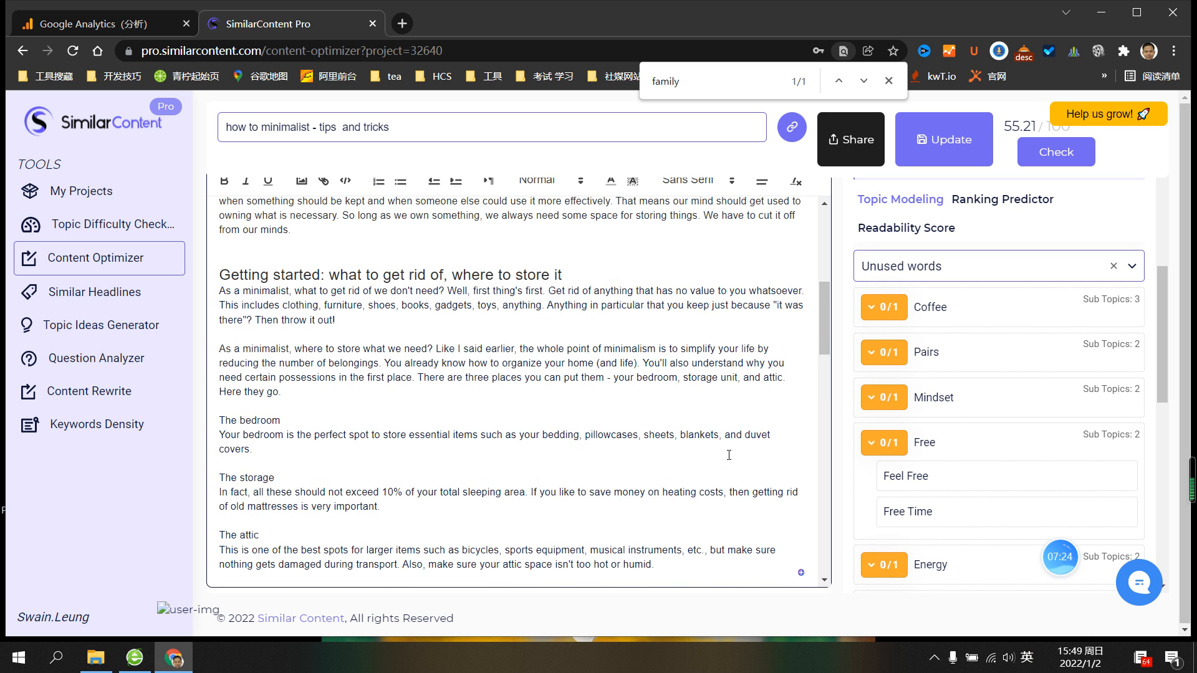
{"action": "scroll", "coordinate": [779, 486], "scroll_direction": "down", "scroll_amount": 3}
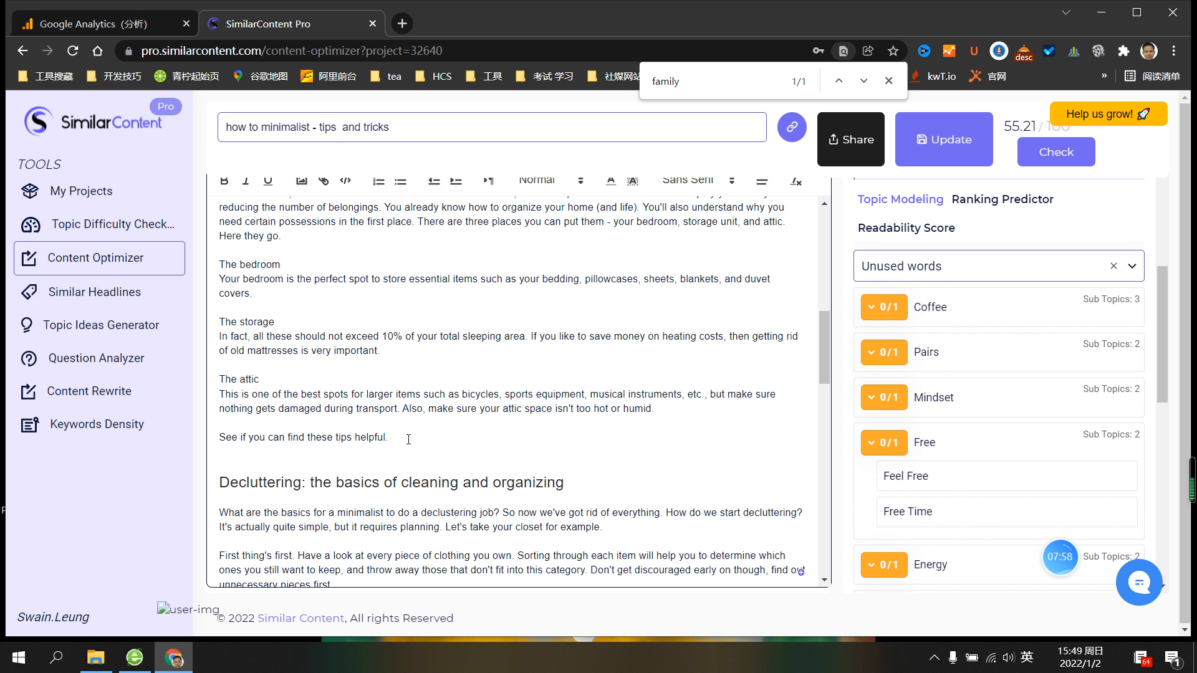
{"action": "key", "text": "BackSpace"}
{"action": "type", "text": "to get more"}
{"action": "left_click", "coordinate": [916, 521]}
{"action": "left_click", "coordinate": [888, 81]}
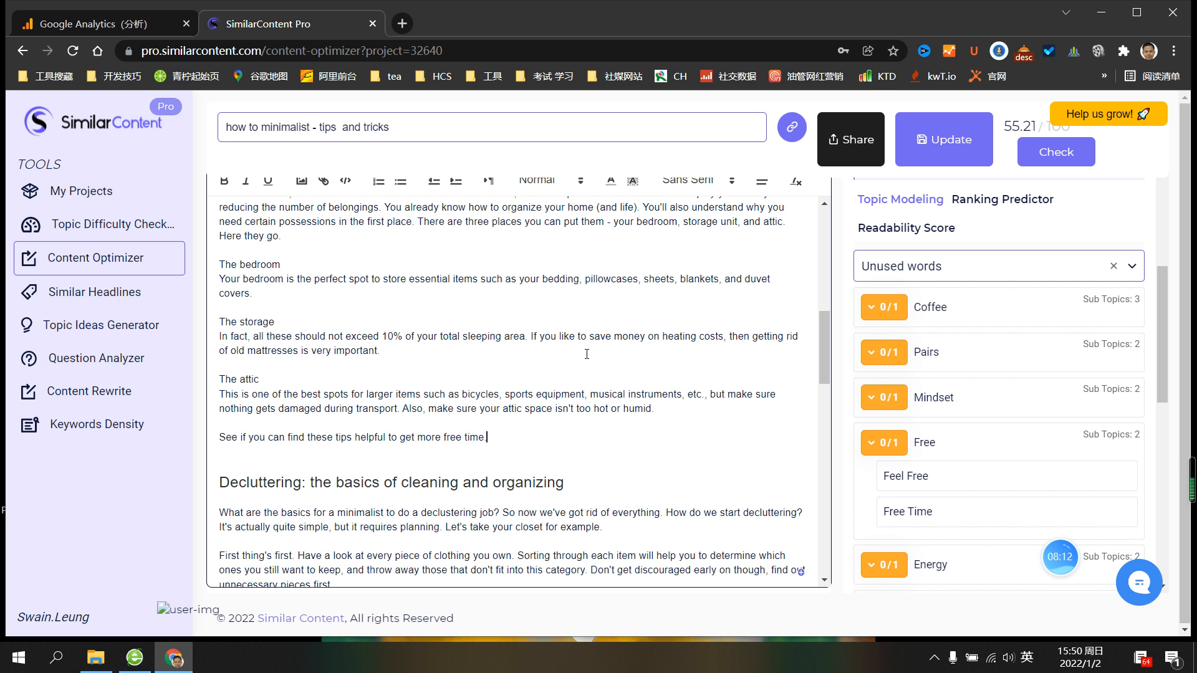
{"action": "left_click", "coordinate": [901, 446]}
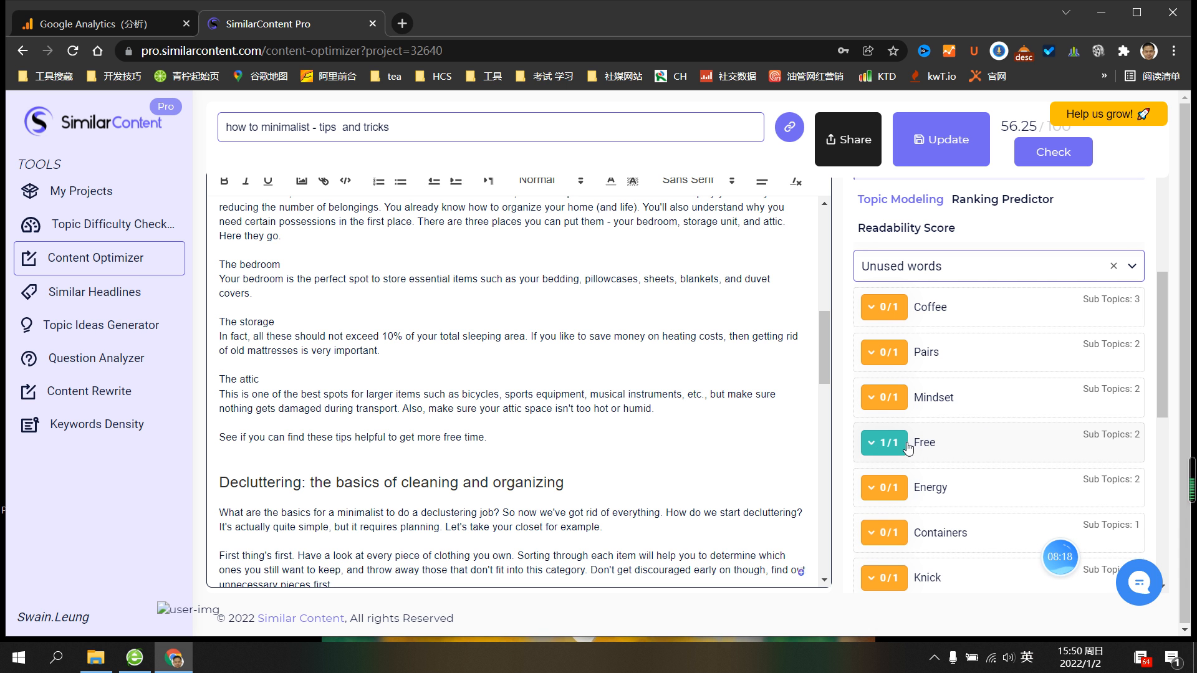
{"action": "left_click", "coordinate": [908, 447]}
{"action": "left_click", "coordinate": [907, 448]}
Use the "Growth Mindset" subtopic of "Mindset" to add "and growth mindset" after "minimalism comes with learning" in the Decluttering section
{"action": "left_click", "coordinate": [900, 402]}
{"action": "scroll", "coordinate": [533, 447], "scroll_direction": "up", "scroll_amount": 4}
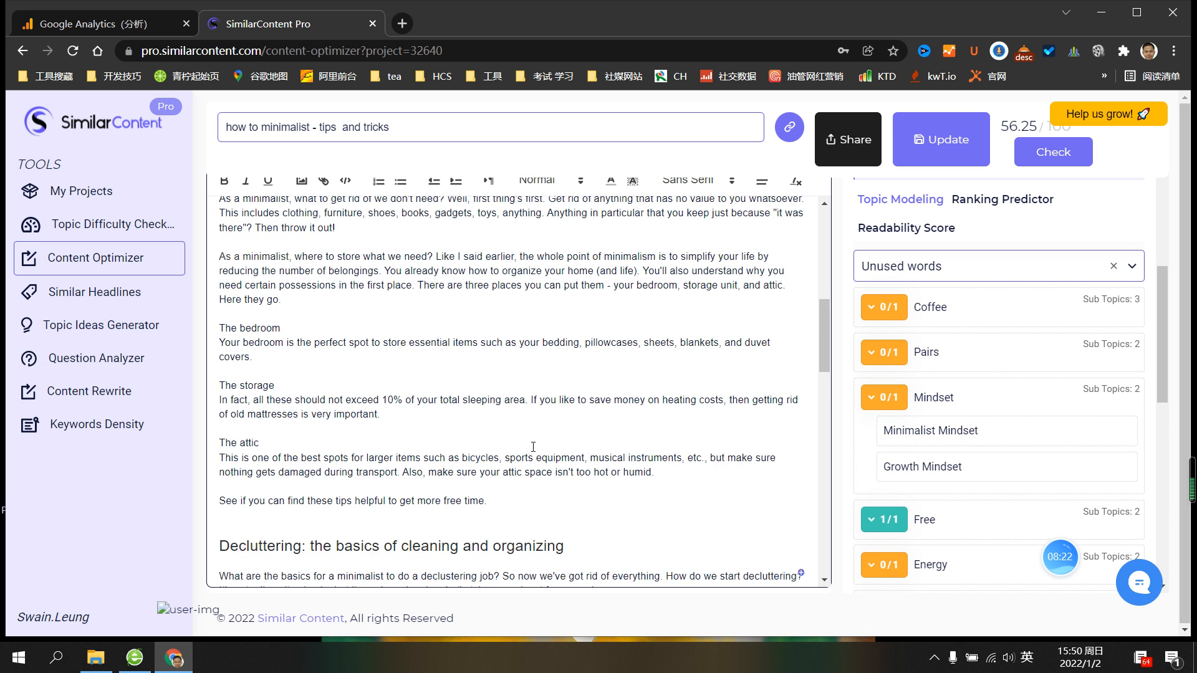
{"action": "scroll", "coordinate": [533, 448], "scroll_direction": "up", "scroll_amount": 5}
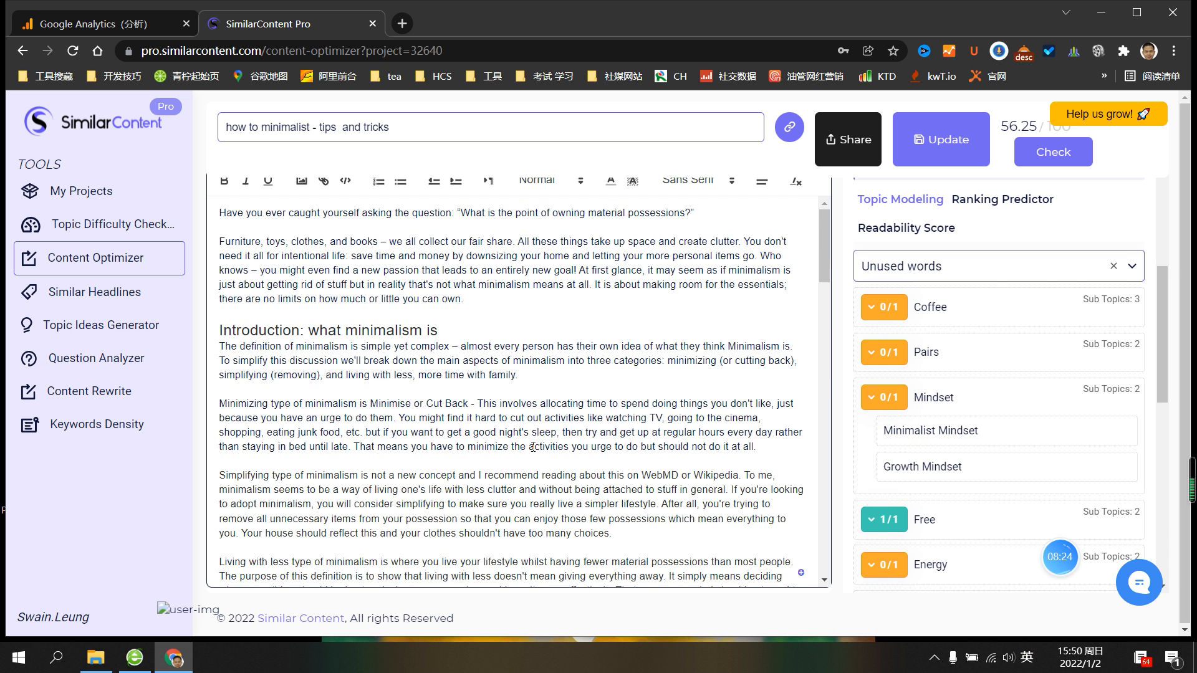
{"action": "scroll", "coordinate": [533, 447], "scroll_direction": "down", "scroll_amount": 9}
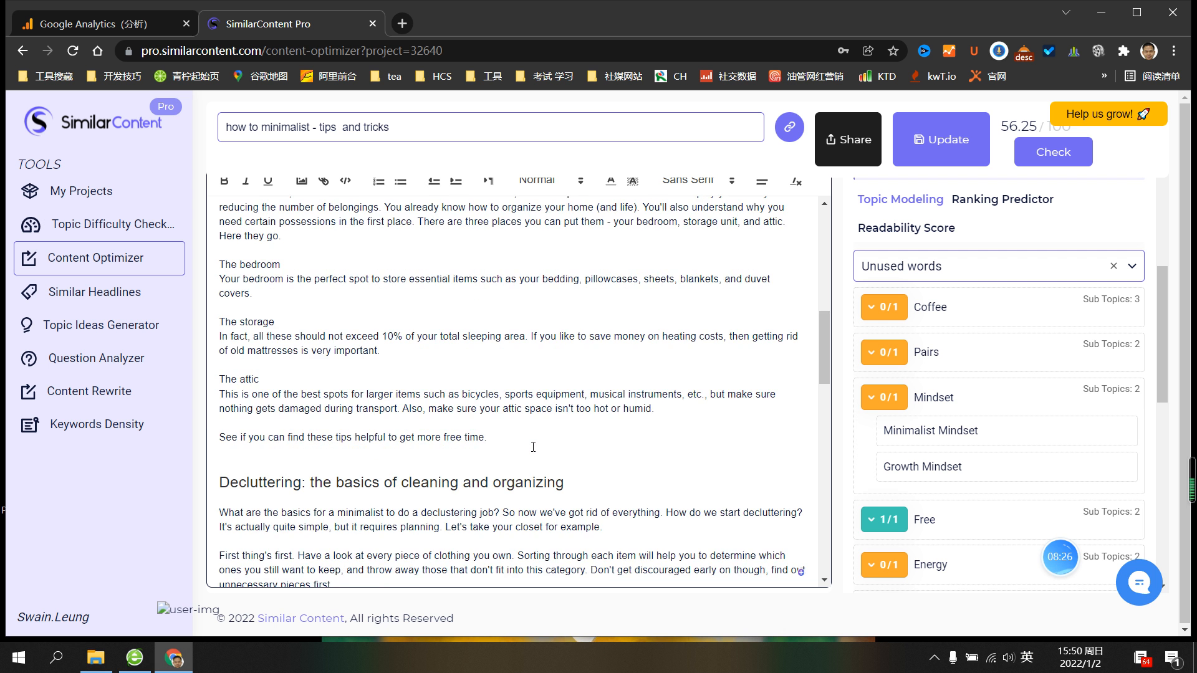
{"action": "scroll", "coordinate": [533, 447], "scroll_direction": "down", "scroll_amount": 3}
{"action": "scroll", "coordinate": [533, 447], "scroll_direction": "up", "scroll_amount": 3}
{"action": "scroll", "coordinate": [536, 439], "scroll_direction": "down", "scroll_amount": 5}
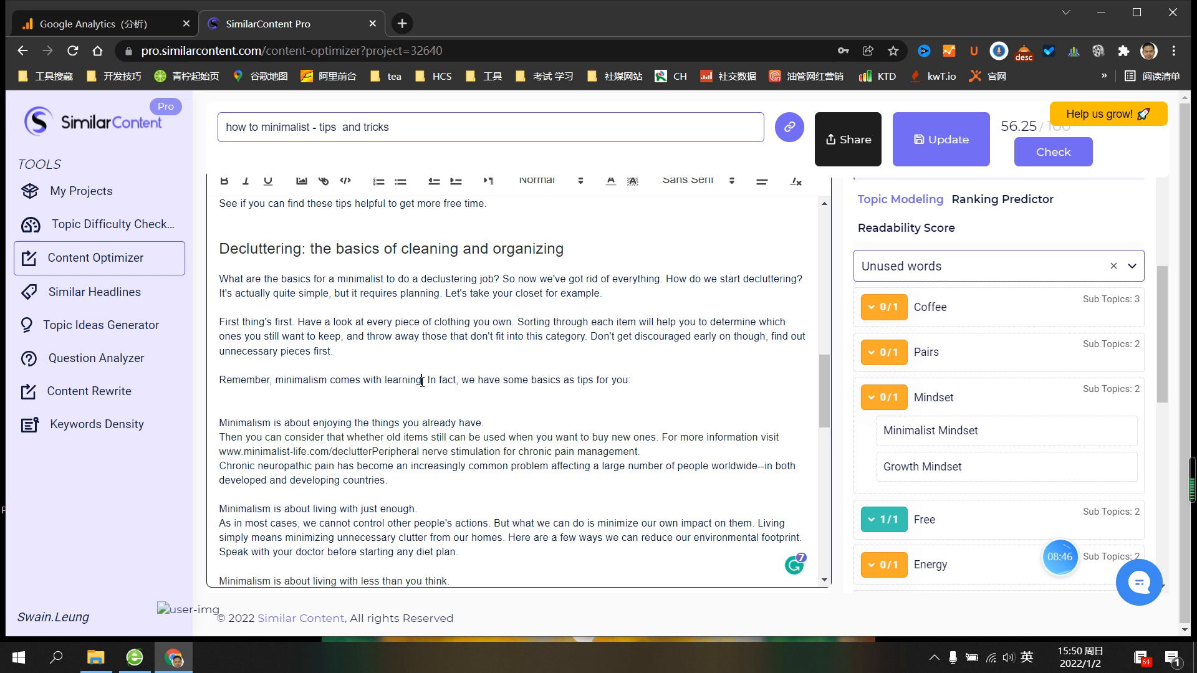
{"action": "type", "text": "and"}
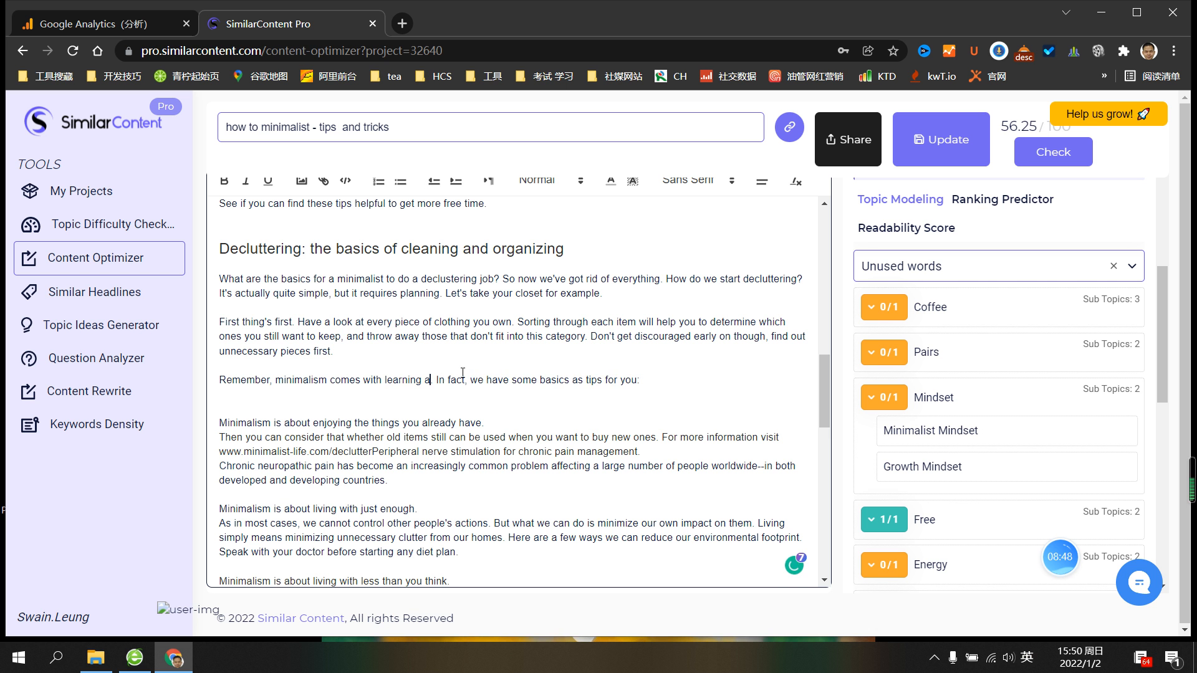
{"action": "left_click", "coordinate": [938, 466]}
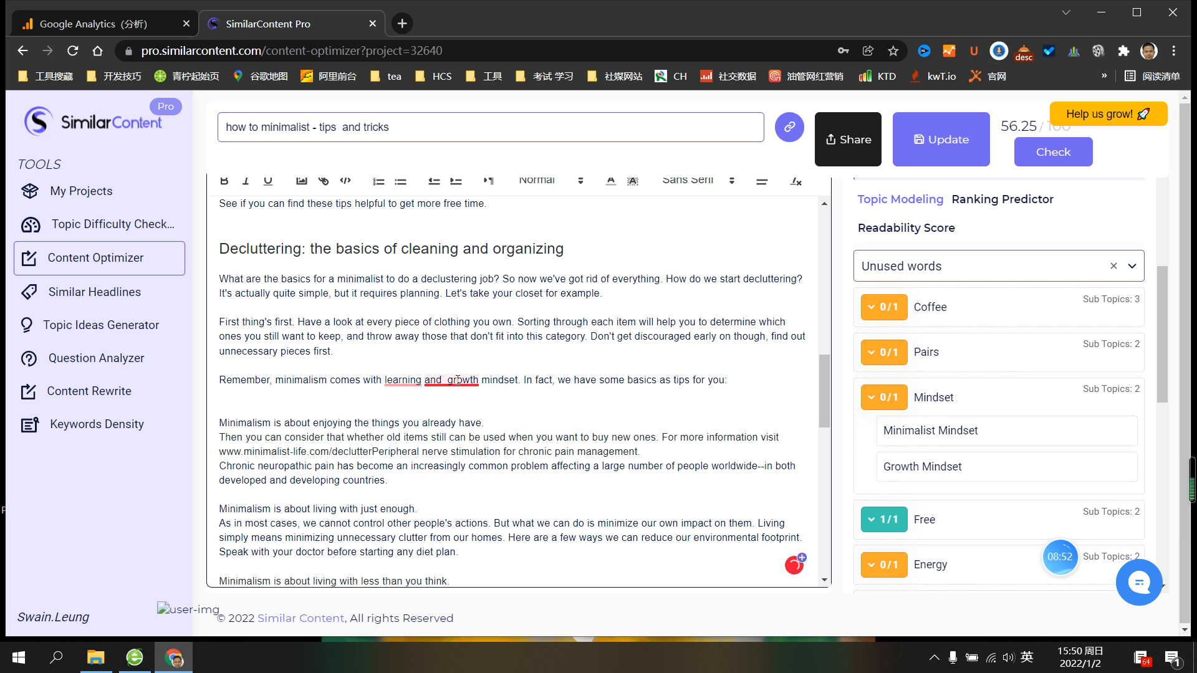
Accept the suggested corrections in the Decluttering section so the sentence reads "minimalism comes with a learning and growth mindset."
{"action": "mouse_move", "coordinate": [449, 381]}
{"action": "left_click", "coordinate": [461, 421]}
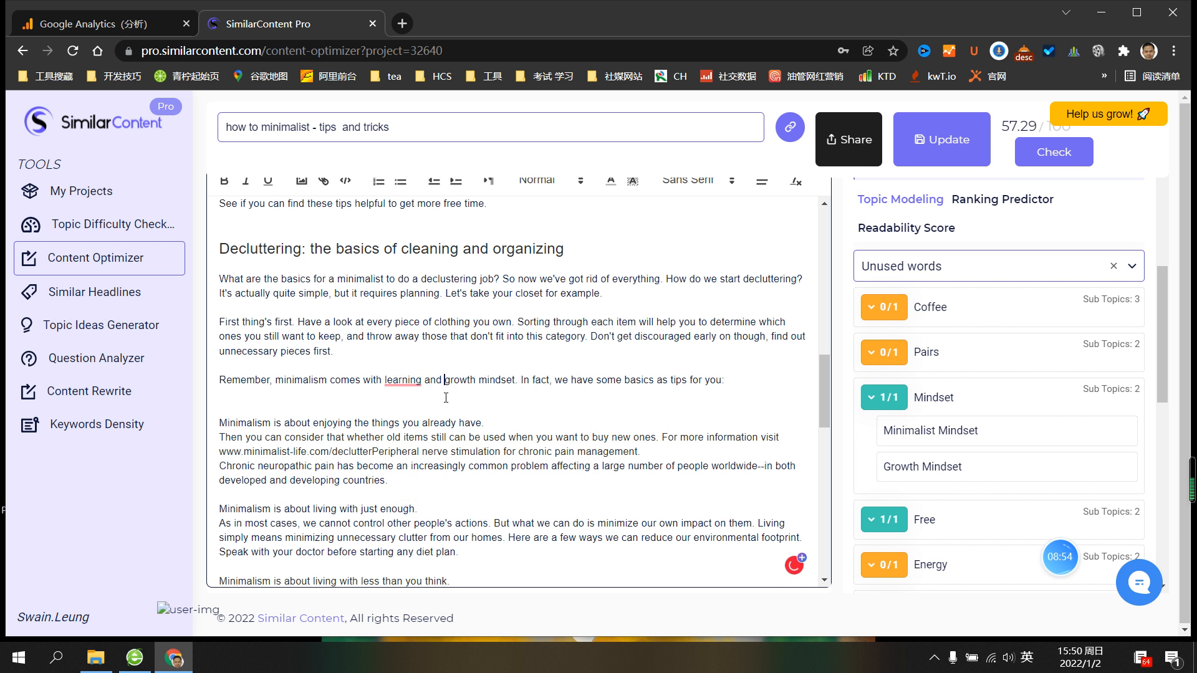
{"action": "mouse_move", "coordinate": [406, 378]}
{"action": "left_click", "coordinate": [415, 420]}
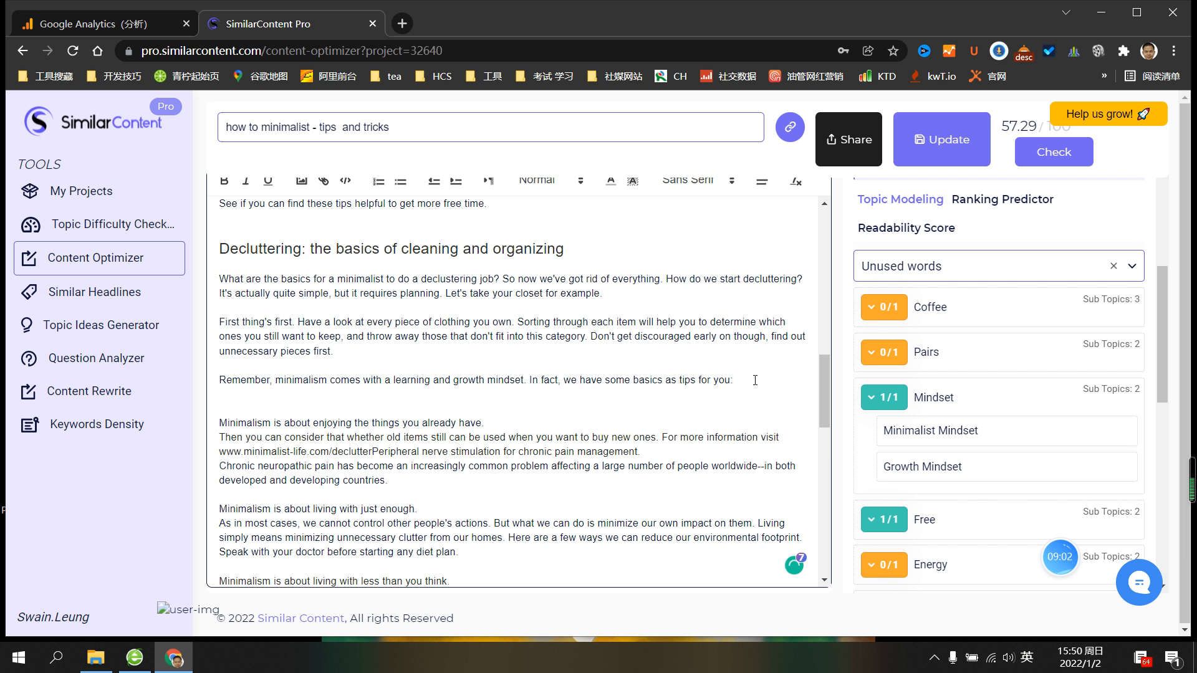
Delete the extra blank line below the "Remember, minimalism comes with" sentence in the Decluttering section
{"action": "scroll", "coordinate": [568, 299], "scroll_direction": "down", "scroll_amount": 3}
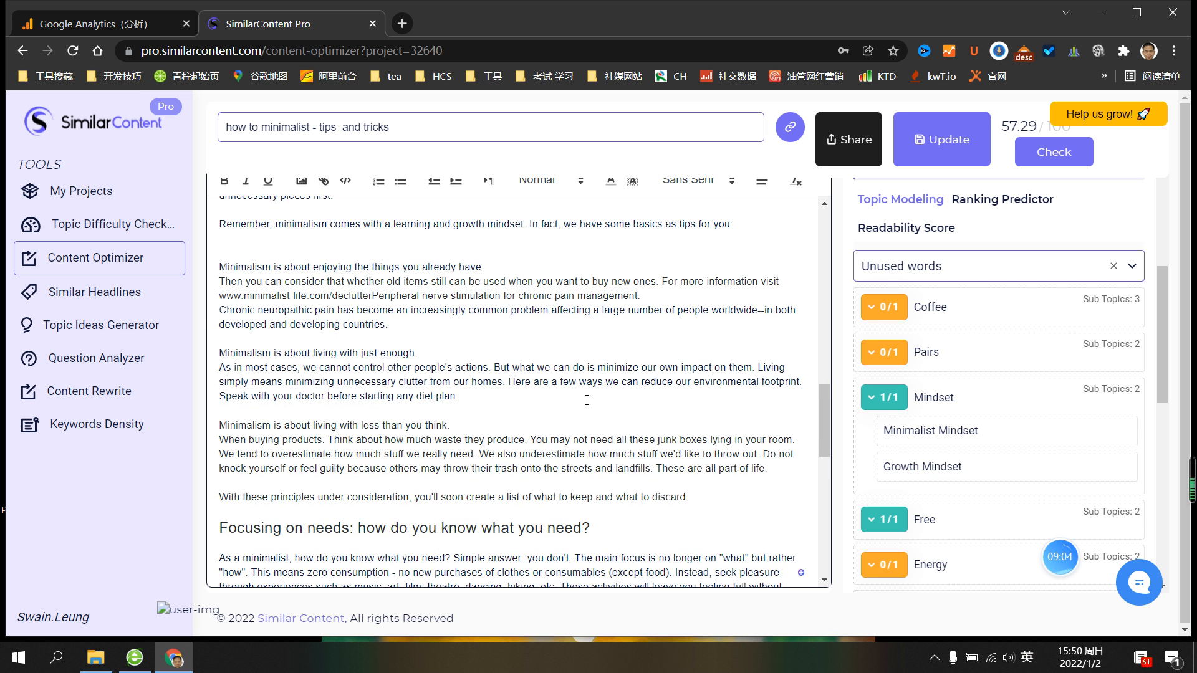
{"action": "scroll", "coordinate": [282, 338], "scroll_direction": "up", "scroll_amount": 1}
{"action": "key", "text": "Delete"}
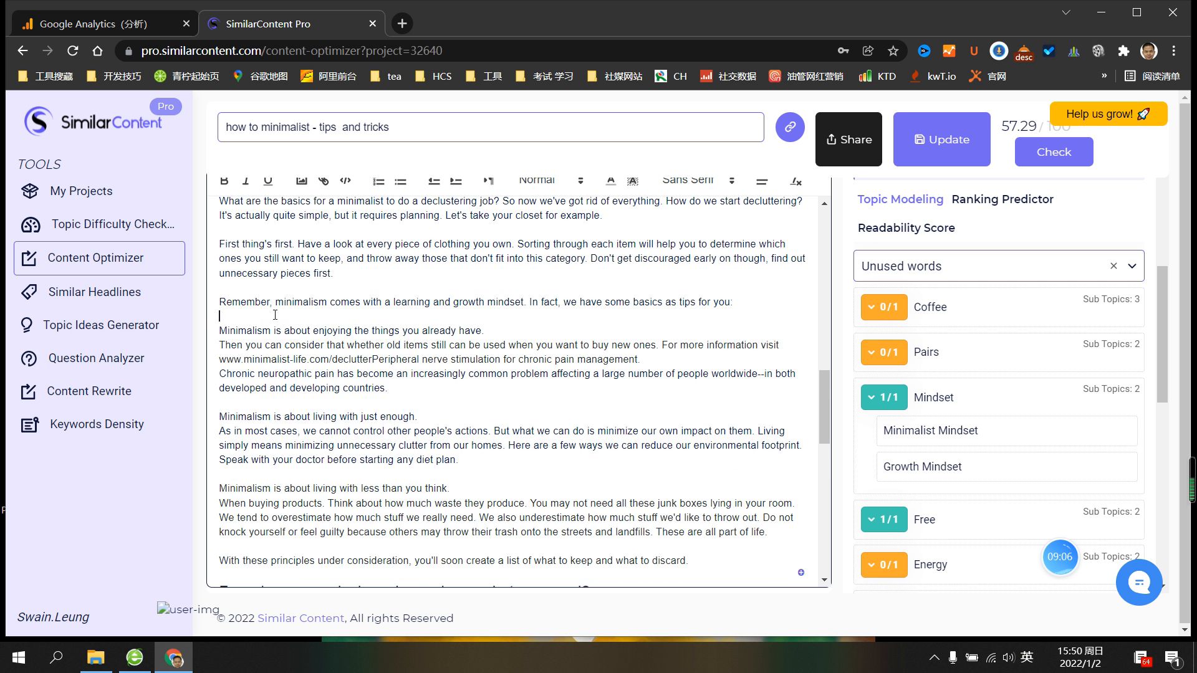
{"action": "scroll", "coordinate": [437, 361], "scroll_direction": "up", "scroll_amount": 1}
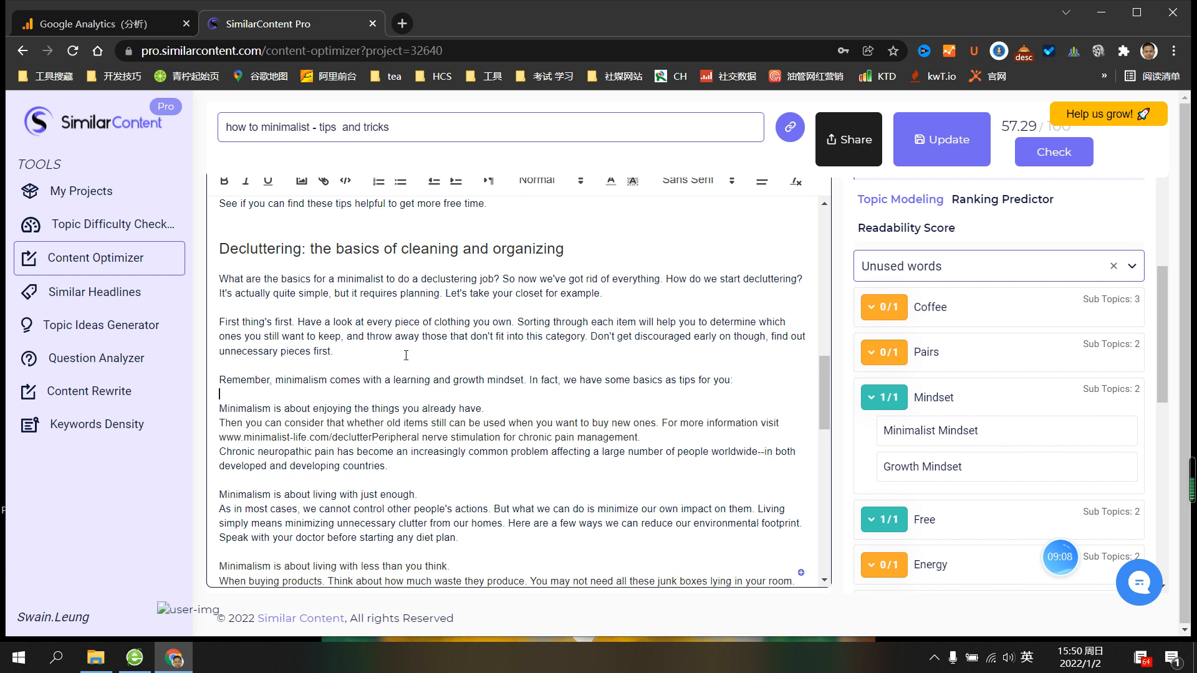
Show the subtopics of the unused words "Pairs" and "Positive" and read through the article for places to use them
{"action": "scroll", "coordinate": [642, 355], "scroll_direction": "down", "scroll_amount": 2}
{"action": "scroll", "coordinate": [799, 422], "scroll_direction": "up", "scroll_amount": 1}
{"action": "scroll", "coordinate": [799, 422], "scroll_direction": "up", "scroll_amount": 1}
{"action": "left_click", "coordinate": [872, 355]}
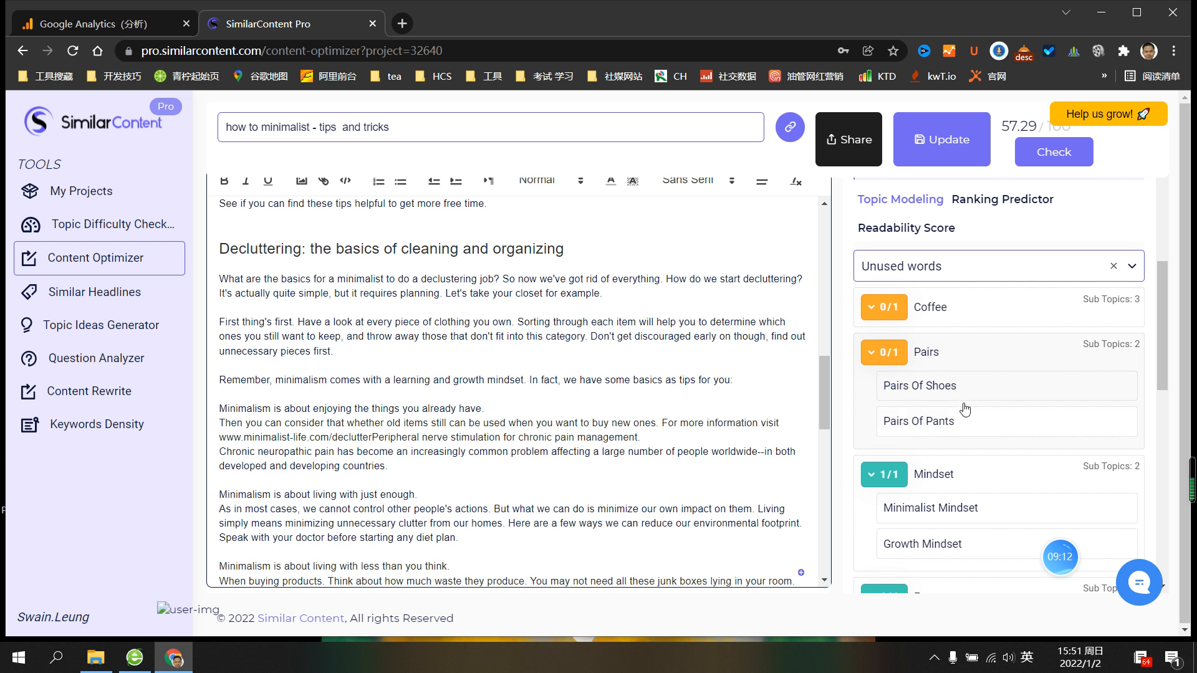
{"action": "scroll", "coordinate": [671, 437], "scroll_direction": "up", "scroll_amount": 8}
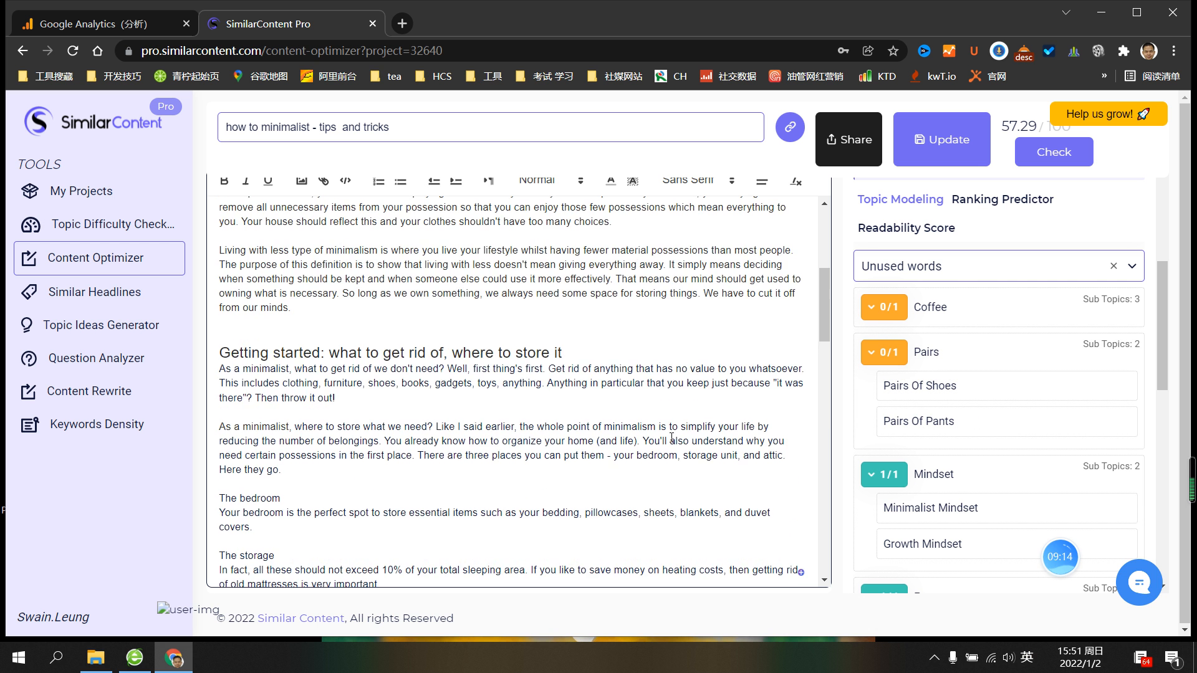
{"action": "scroll", "coordinate": [672, 438], "scroll_direction": "up", "scroll_amount": 2}
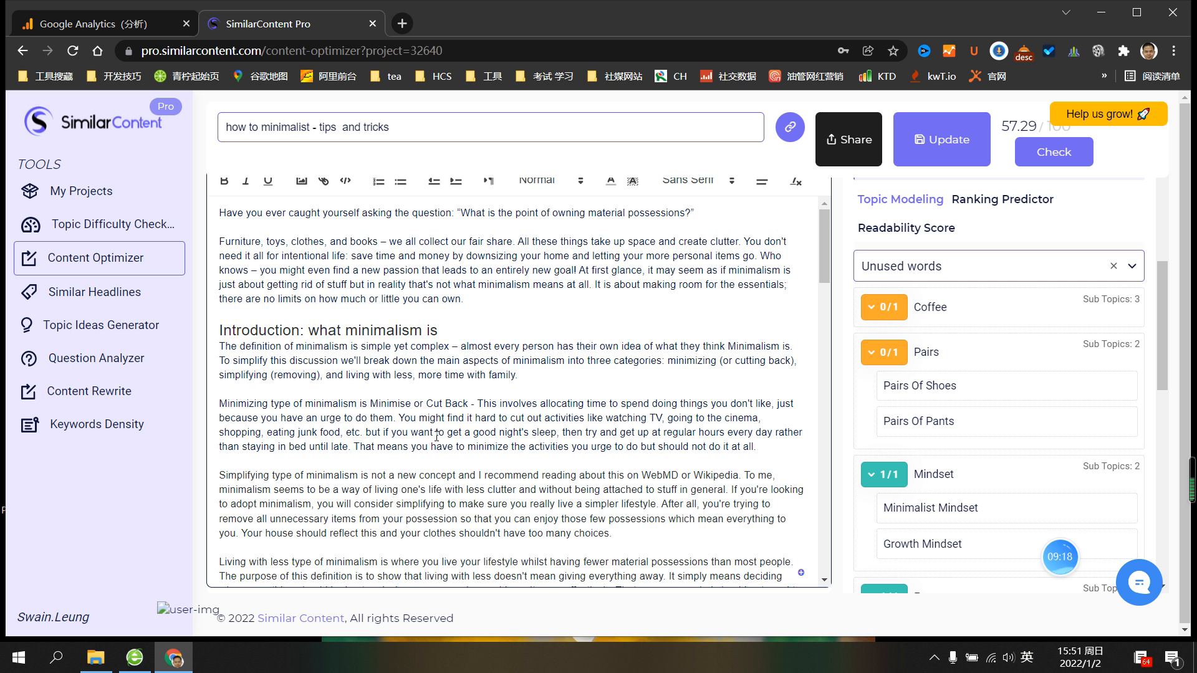
{"action": "scroll", "coordinate": [462, 430], "scroll_direction": "down", "scroll_amount": 1}
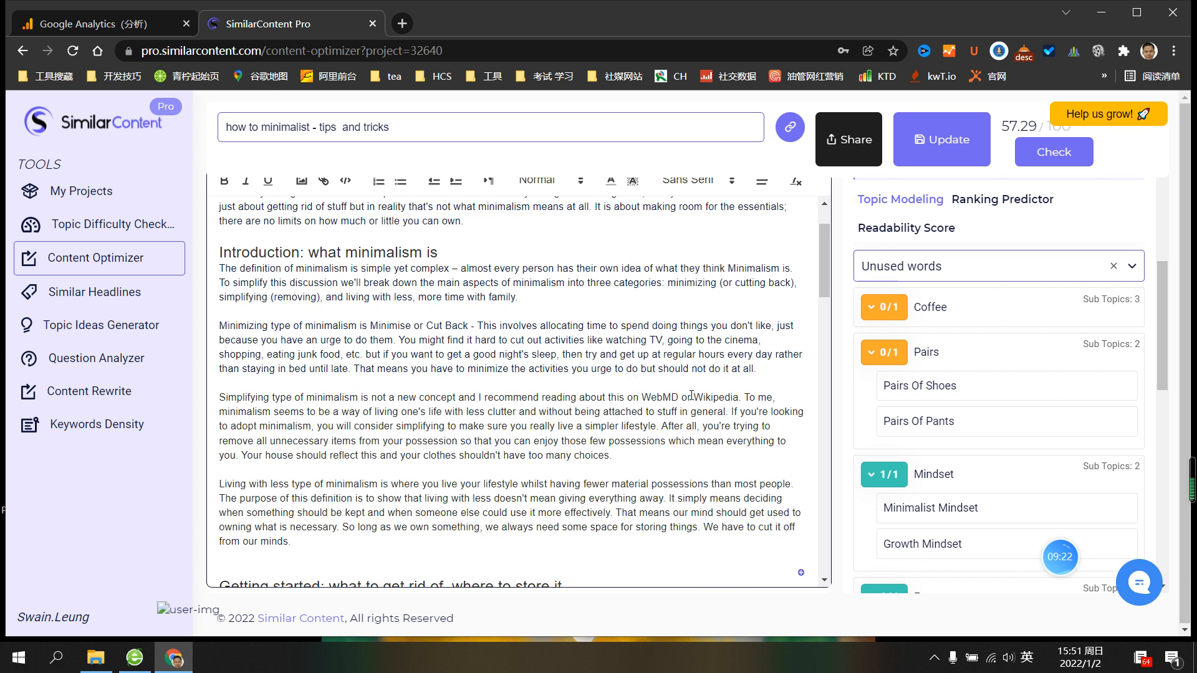
{"action": "scroll", "coordinate": [518, 365], "scroll_direction": "down", "scroll_amount": 3}
{"action": "scroll", "coordinate": [879, 477], "scroll_direction": "down", "scroll_amount": 2}
{"action": "scroll", "coordinate": [879, 477], "scroll_direction": "down", "scroll_amount": 4}
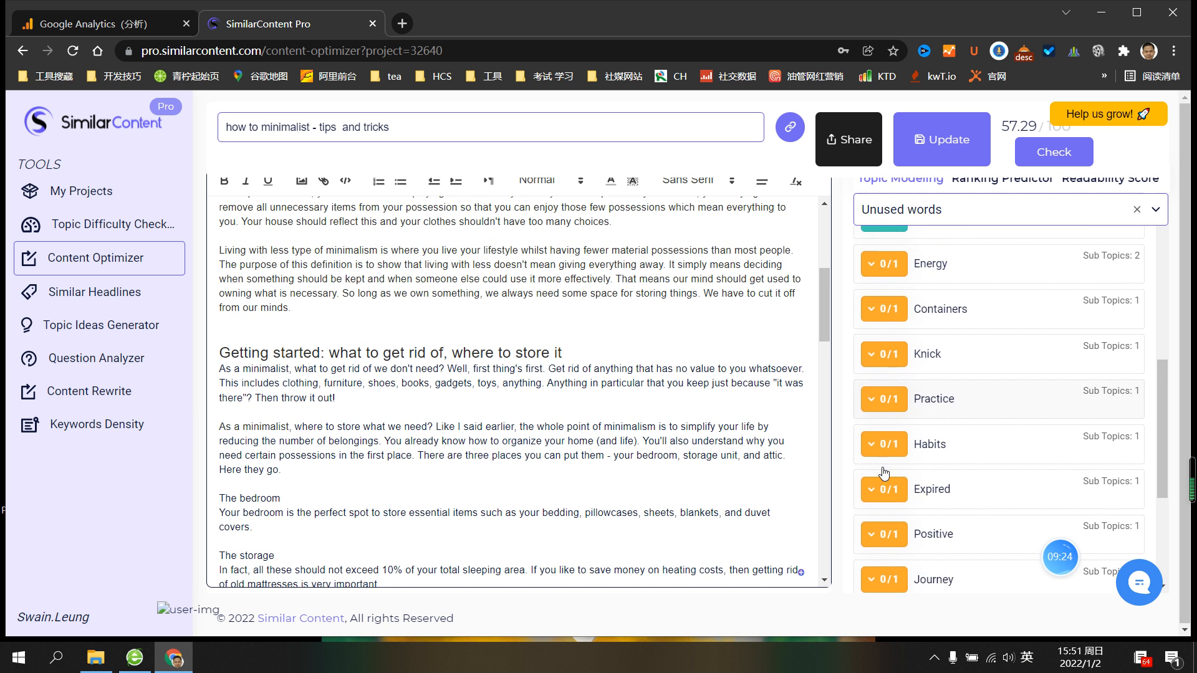
{"action": "scroll", "coordinate": [865, 436], "scroll_direction": "down", "scroll_amount": 1}
{"action": "left_click", "coordinate": [864, 436]}
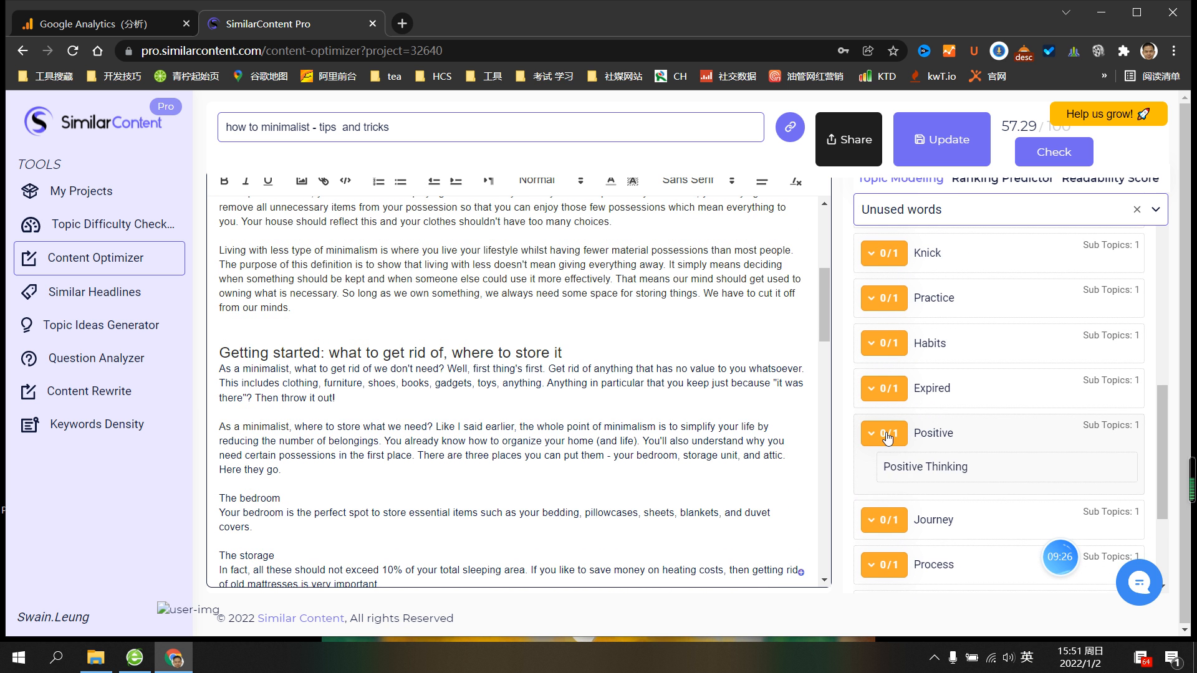
{"action": "scroll", "coordinate": [660, 423], "scroll_direction": "down", "scroll_amount": 2}
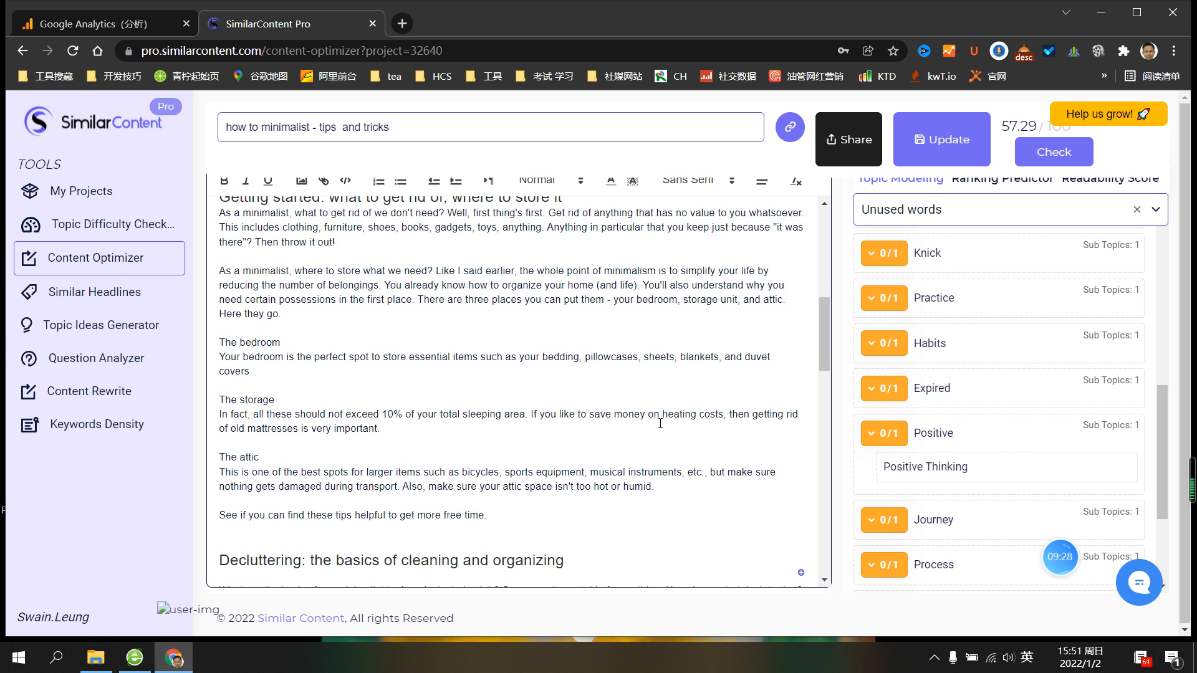
{"action": "scroll", "coordinate": [661, 422], "scroll_direction": "up", "scroll_amount": 1}
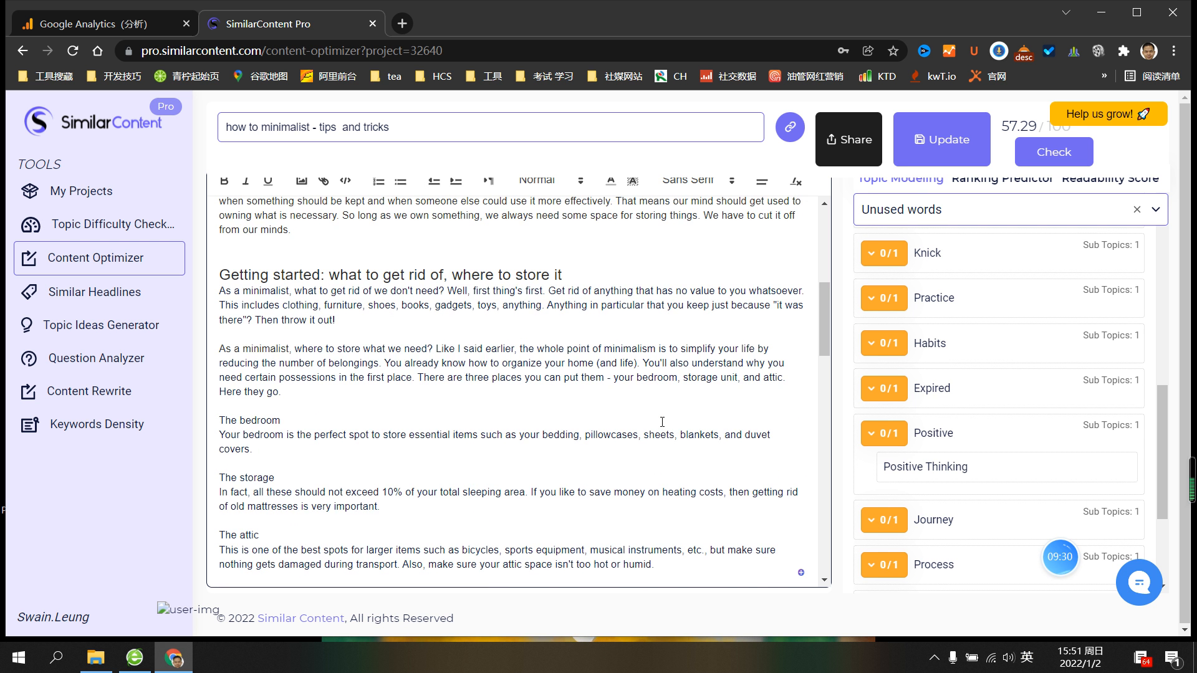
{"action": "scroll", "coordinate": [662, 422], "scroll_direction": "up", "scroll_amount": 2}
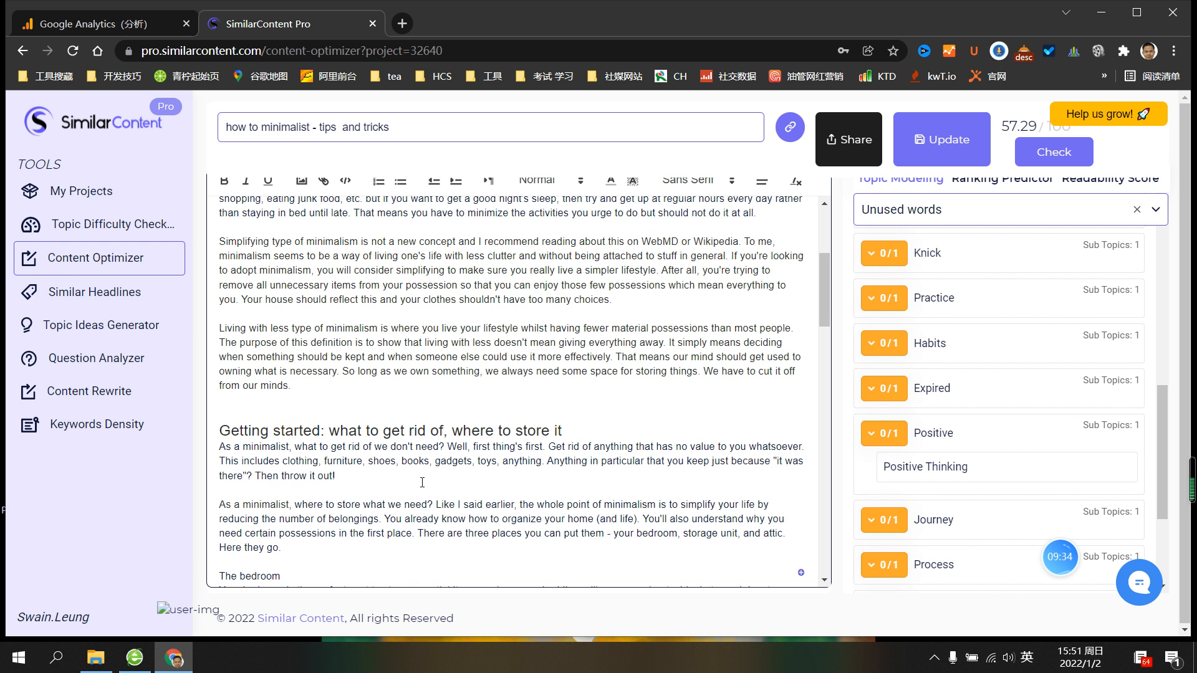
Use the "Pairs Of Shoes" subtopic to replace "shoes" with "pairs of shoes" in the Getting started section's list of belongings
{"action": "left_click", "coordinate": [369, 461]}
{"action": "scroll", "coordinate": [943, 506], "scroll_direction": "down", "scroll_amount": 3}
{"action": "scroll", "coordinate": [943, 505], "scroll_direction": "up", "scroll_amount": 5}
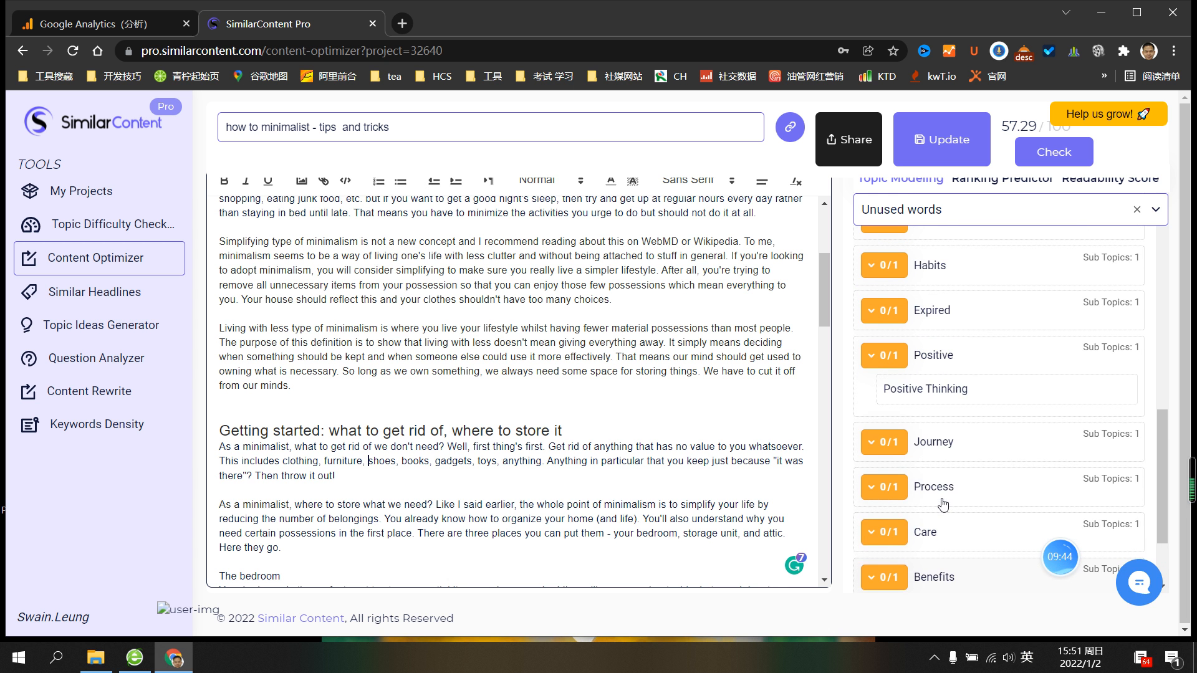
{"action": "scroll", "coordinate": [925, 441], "scroll_direction": "up", "scroll_amount": 6}
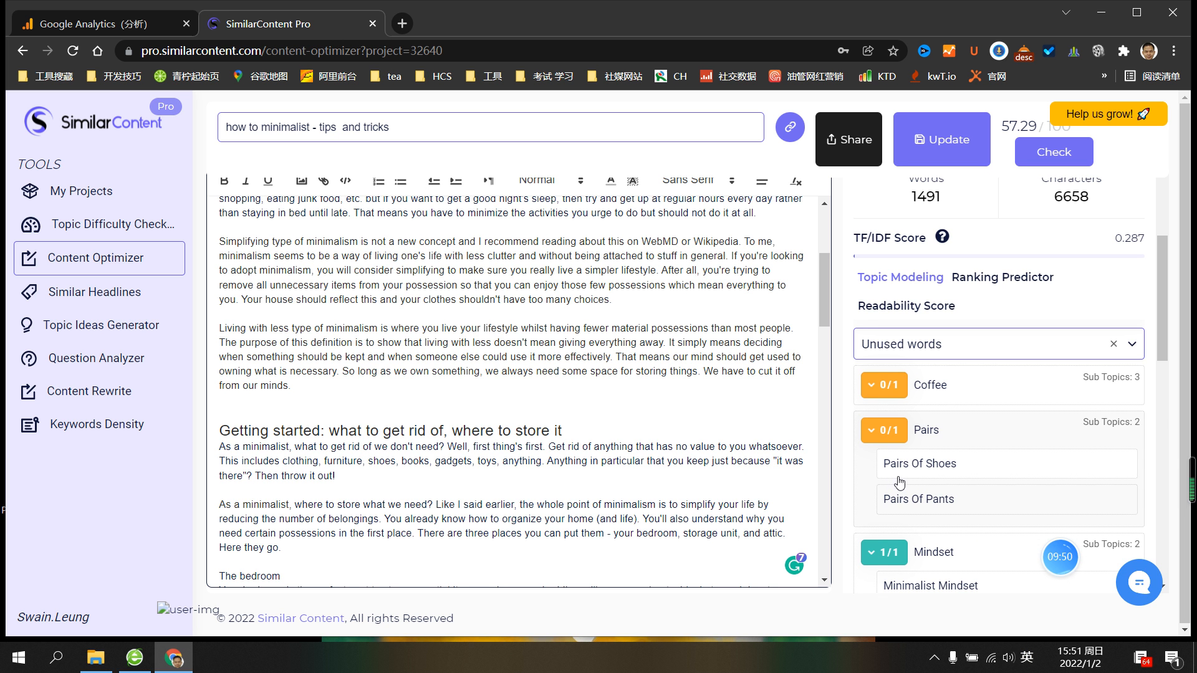
{"action": "left_click", "coordinate": [935, 473]}
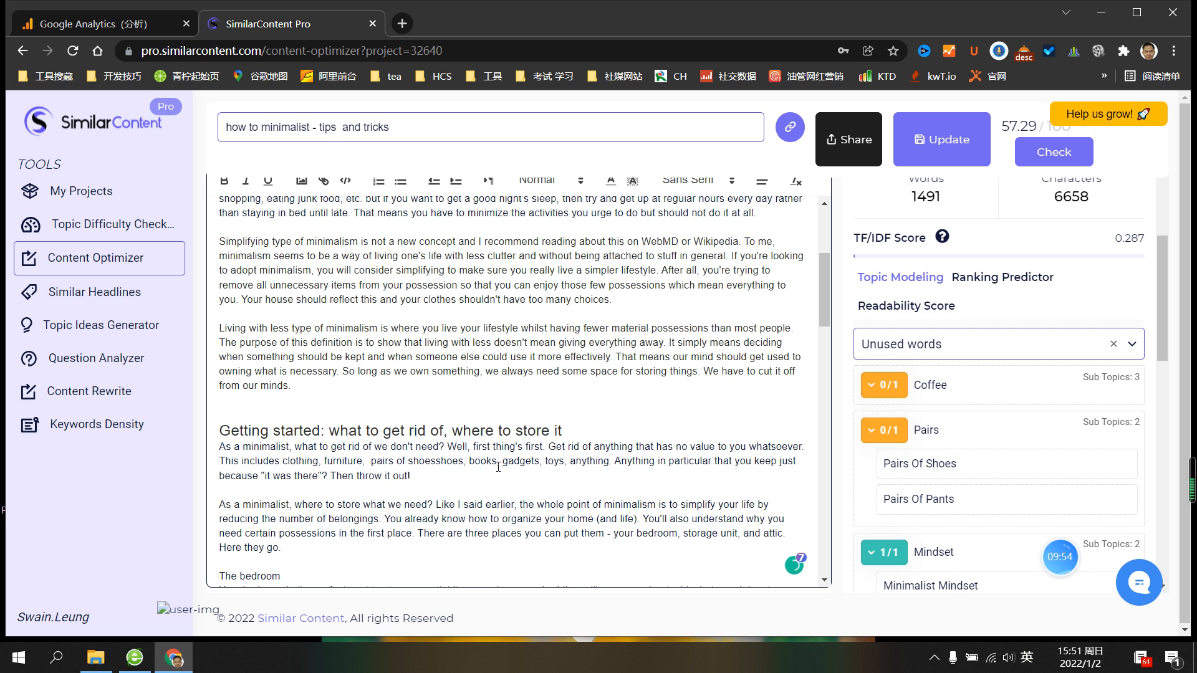
{"action": "left_click_drag", "start_coordinate": [436, 461], "coordinate": [464, 461]}
{"action": "type", "text": ","}
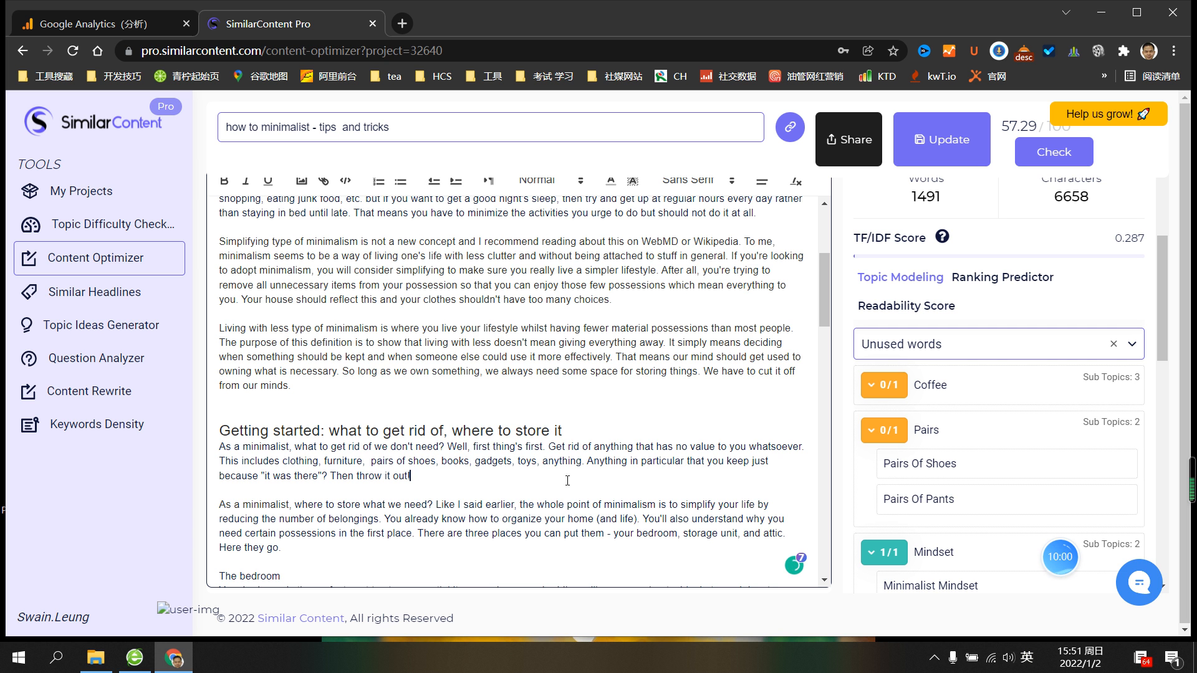
Show the subtopics of the unused word "Coffee" and read the article's first sections for a place to use one
{"action": "left_click", "coordinate": [883, 431]}
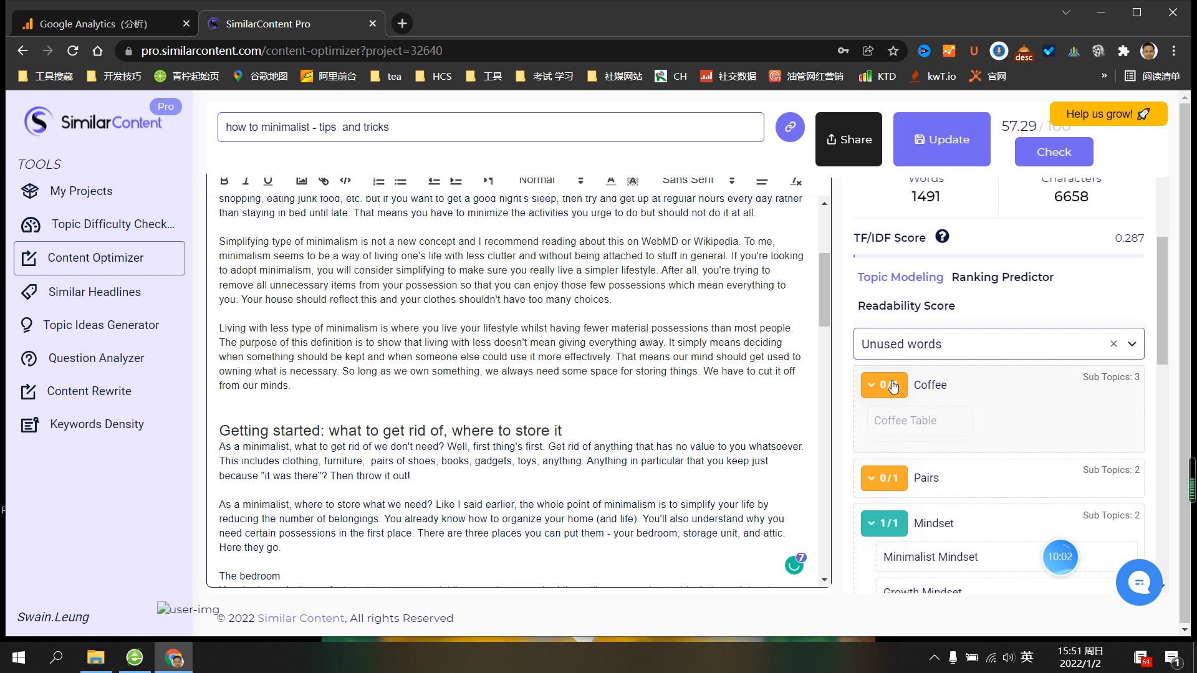
{"action": "scroll", "coordinate": [717, 436], "scroll_direction": "up", "scroll_amount": 3}
{"action": "scroll", "coordinate": [720, 439], "scroll_direction": "down", "scroll_amount": 2}
{"action": "scroll", "coordinate": [719, 439], "scroll_direction": "down", "scroll_amount": 1}
{"action": "scroll", "coordinate": [719, 439], "scroll_direction": "up", "scroll_amount": 3}
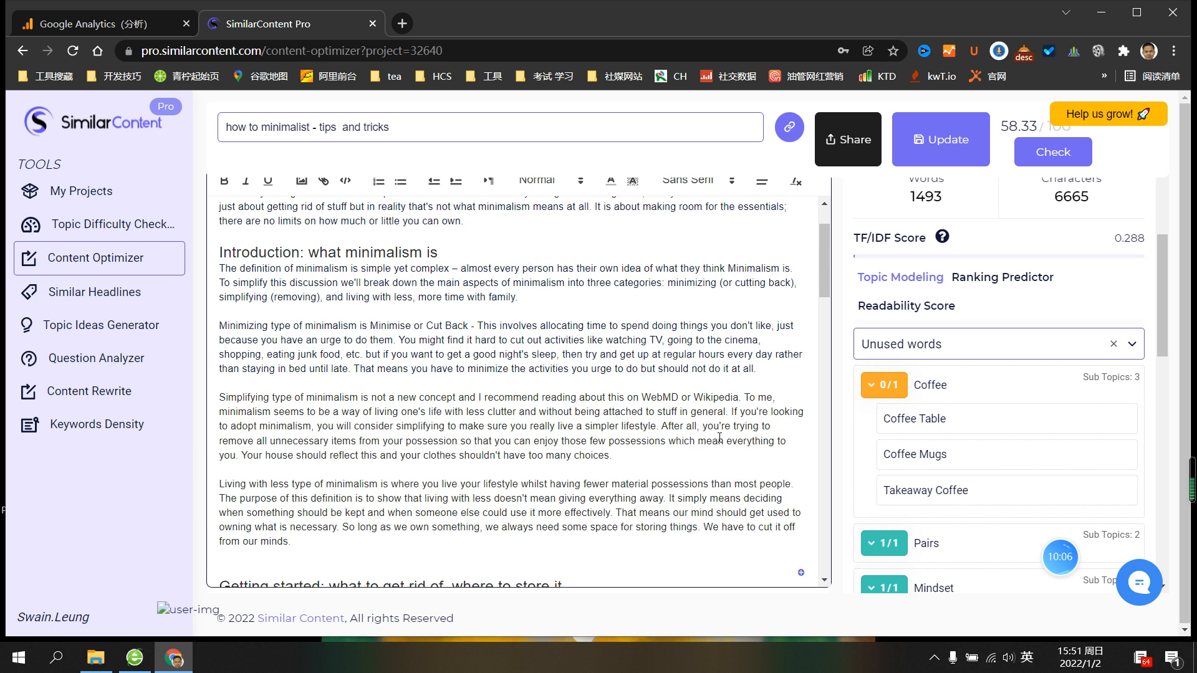
{"action": "scroll", "coordinate": [721, 435], "scroll_direction": "up", "scroll_amount": 2}
{"action": "scroll", "coordinate": [721, 435], "scroll_direction": "down", "scroll_amount": 2}
{"action": "scroll", "coordinate": [721, 431], "scroll_direction": "up", "scroll_amount": 1}
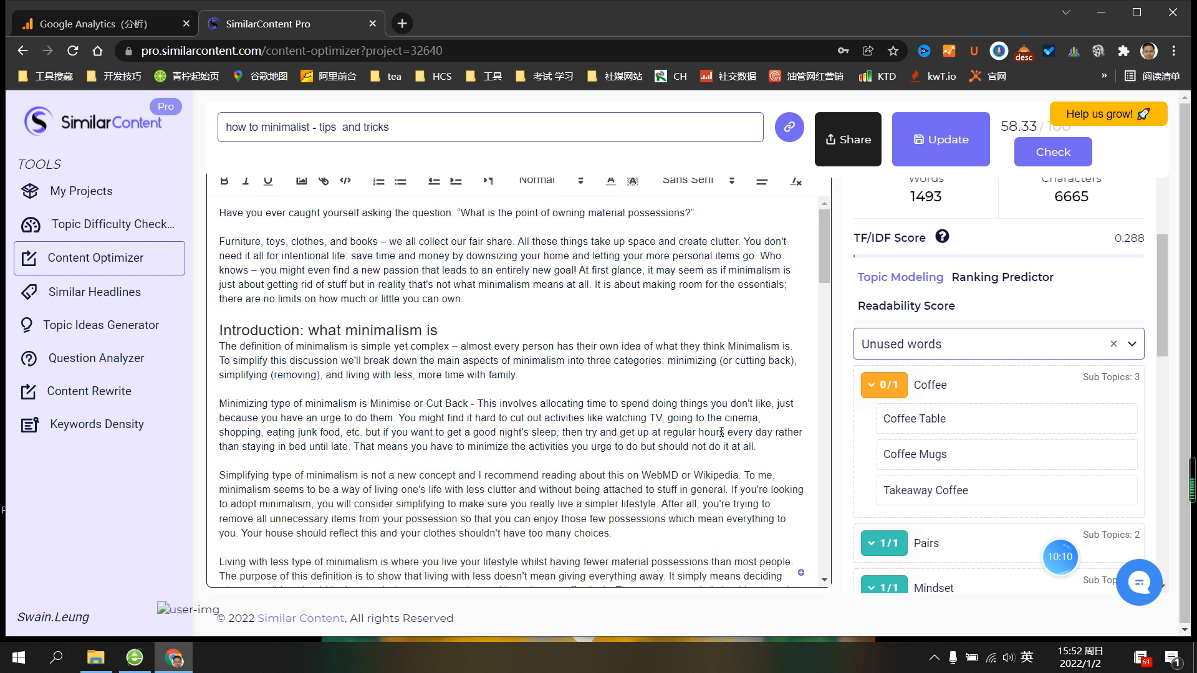
{"action": "scroll", "coordinate": [722, 431], "scroll_direction": "down", "scroll_amount": 5}
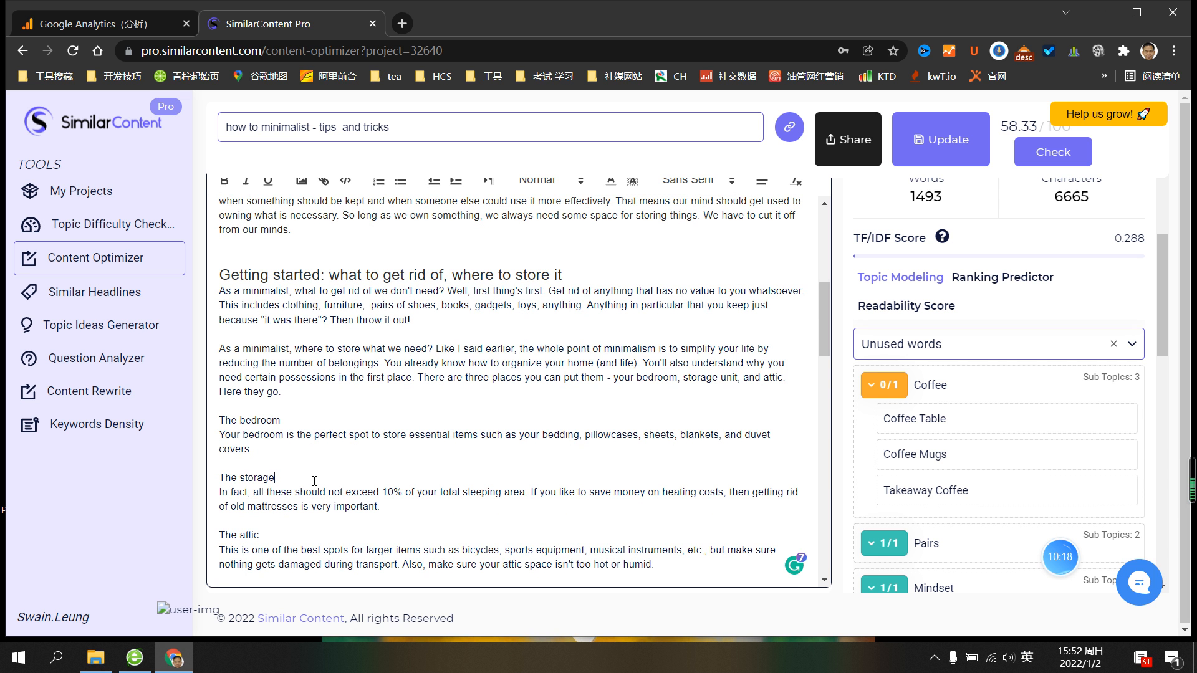
{"action": "scroll", "coordinate": [314, 481], "scroll_direction": "down", "scroll_amount": 2}
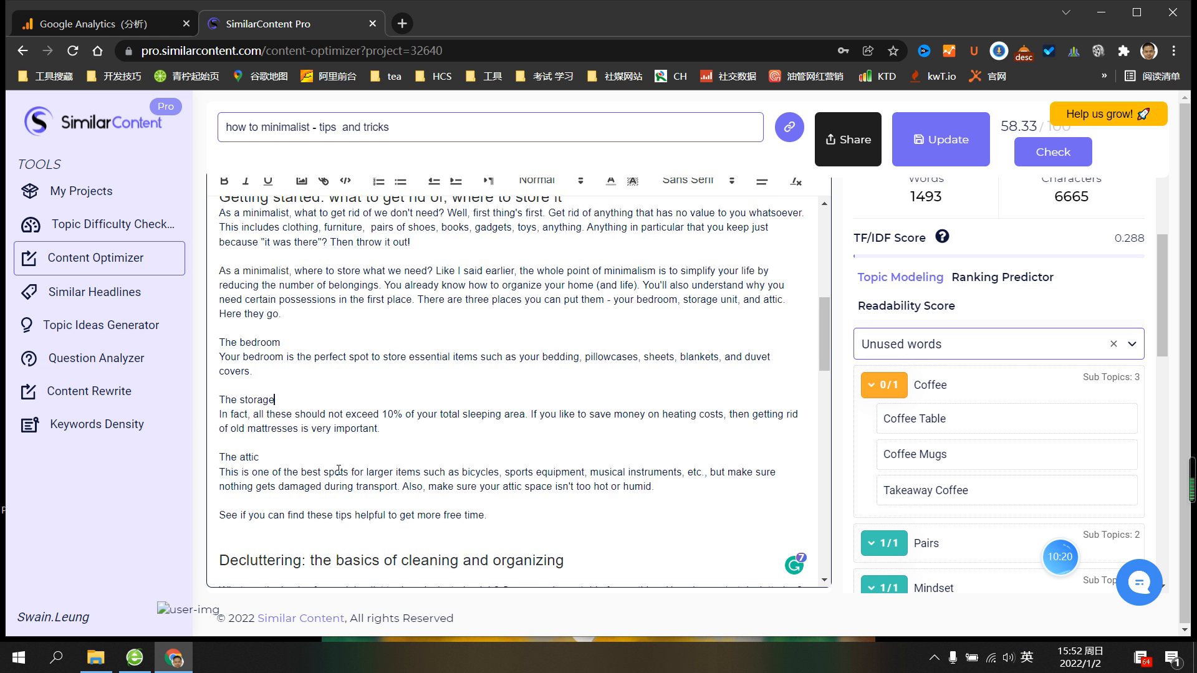
{"action": "scroll", "coordinate": [444, 436], "scroll_direction": "down", "scroll_amount": 3}
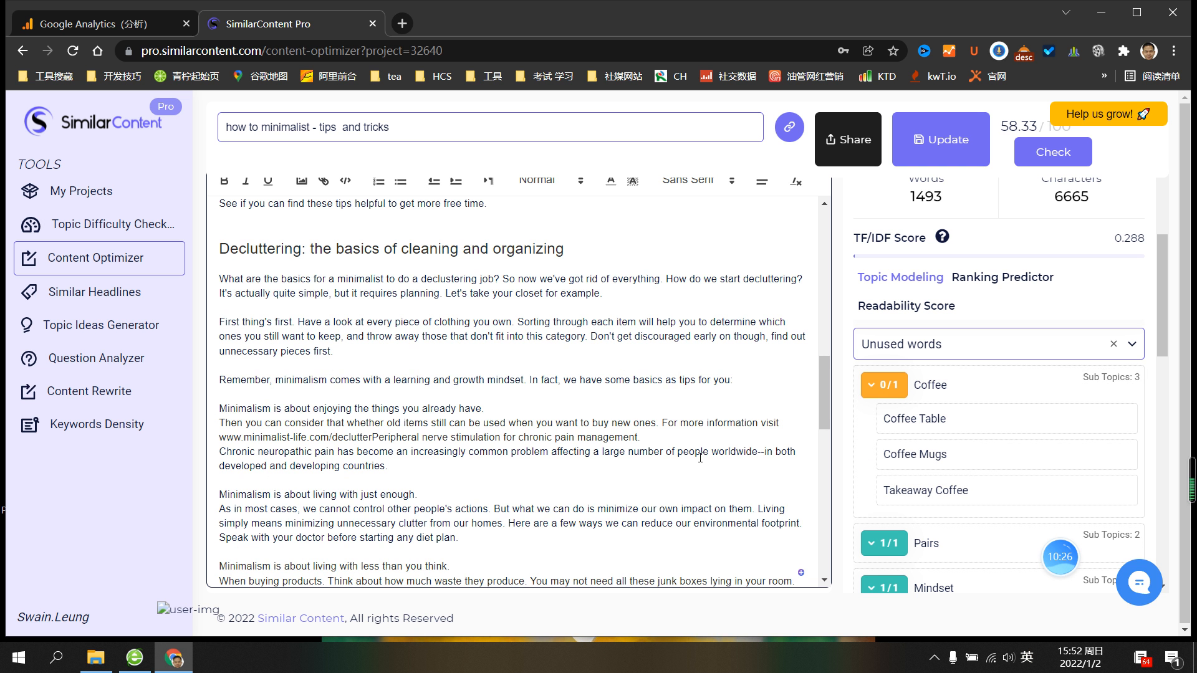
{"action": "scroll", "coordinate": [701, 457], "scroll_direction": "up", "scroll_amount": 2}
{"action": "scroll", "coordinate": [700, 457], "scroll_direction": "up", "scroll_amount": 4}
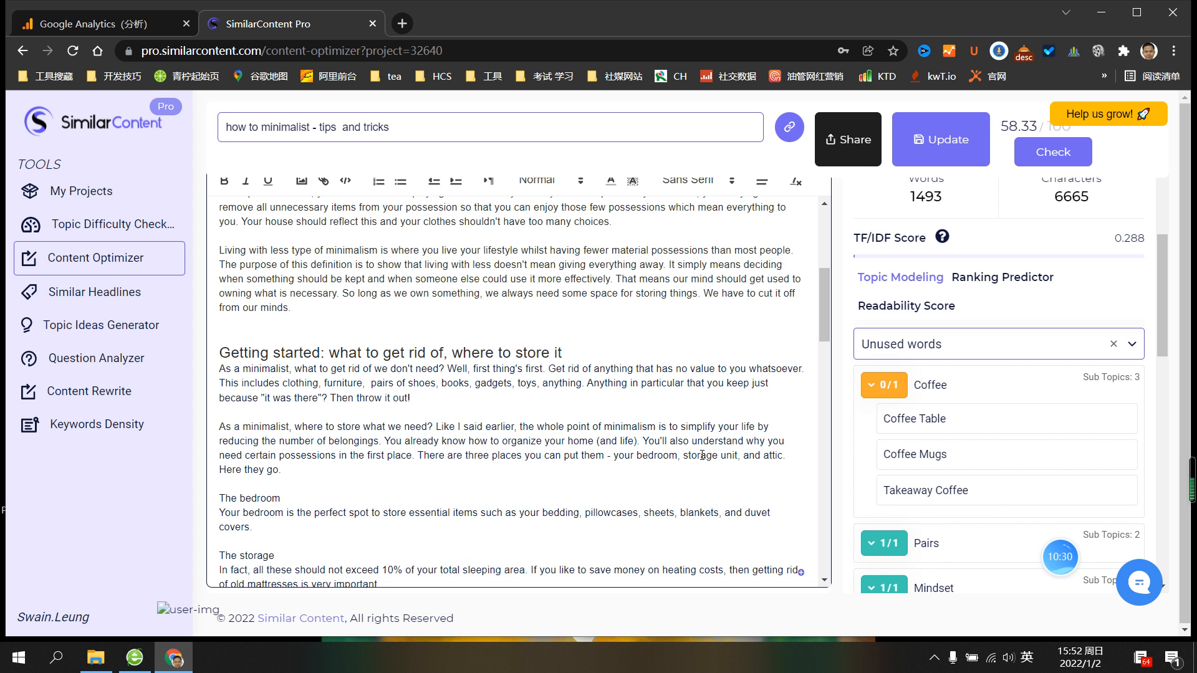
Search the page for "table" and look through the Getting started section for a match
{"action": "key", "text": "ctrl+f"}
{"action": "type", "text": "table"}
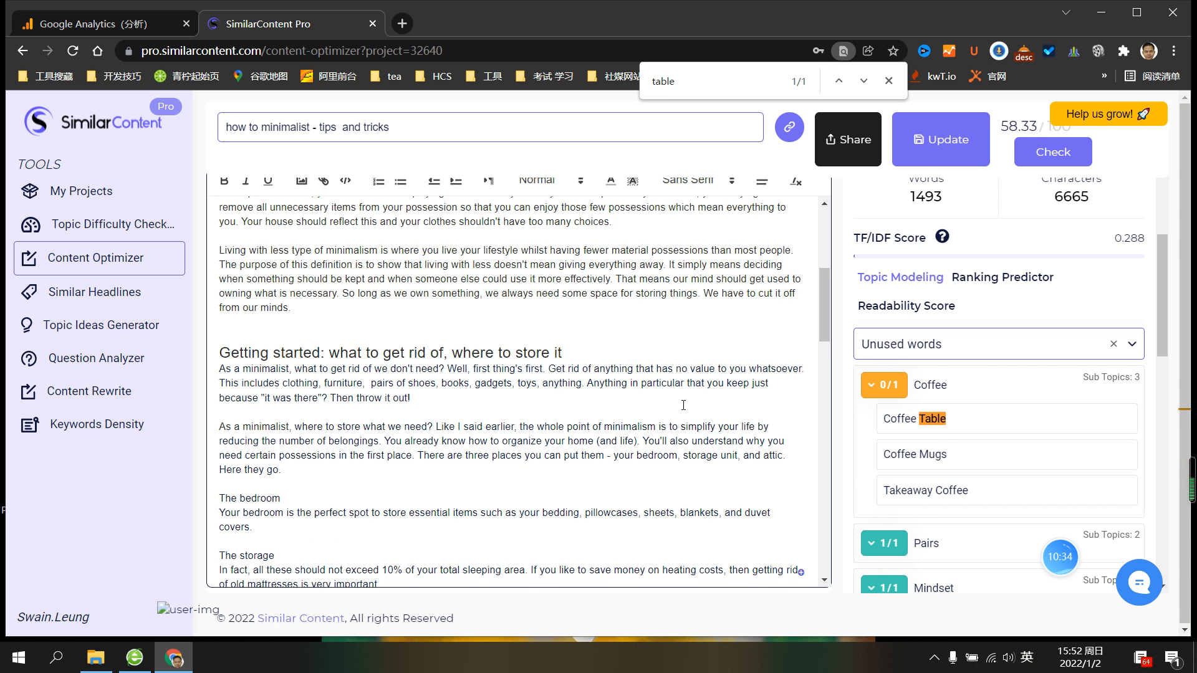
{"action": "scroll", "coordinate": [683, 405], "scroll_direction": "down", "scroll_amount": 8}
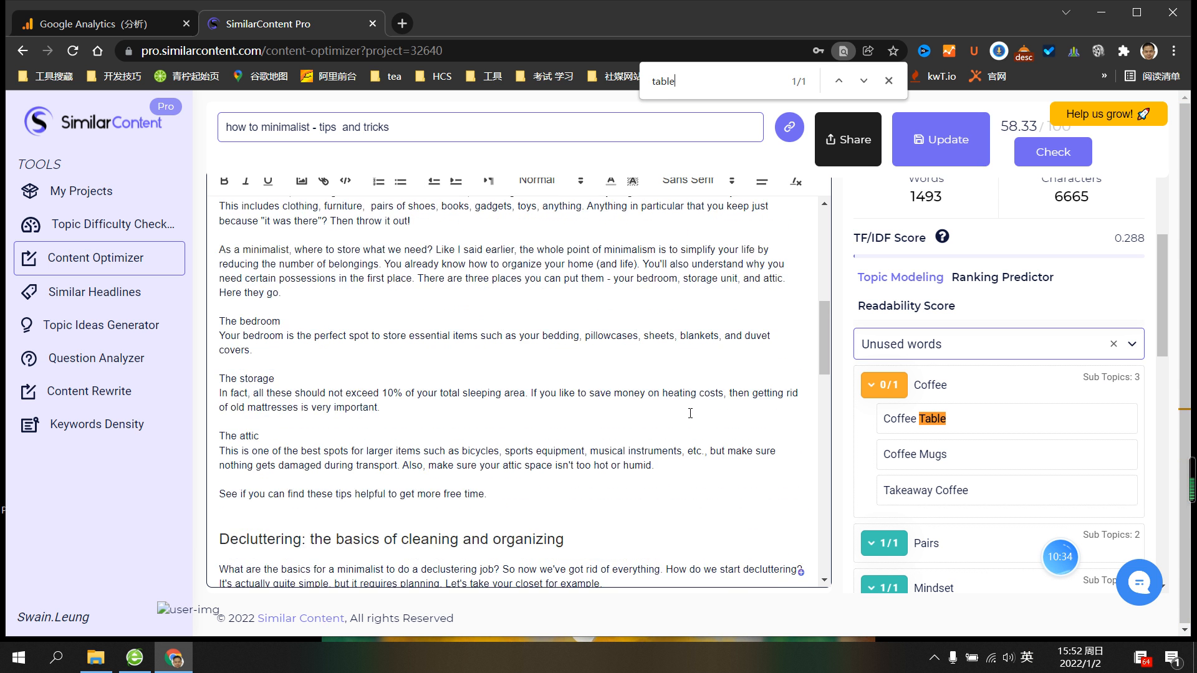
{"action": "scroll", "coordinate": [692, 415], "scroll_direction": "up", "scroll_amount": 5}
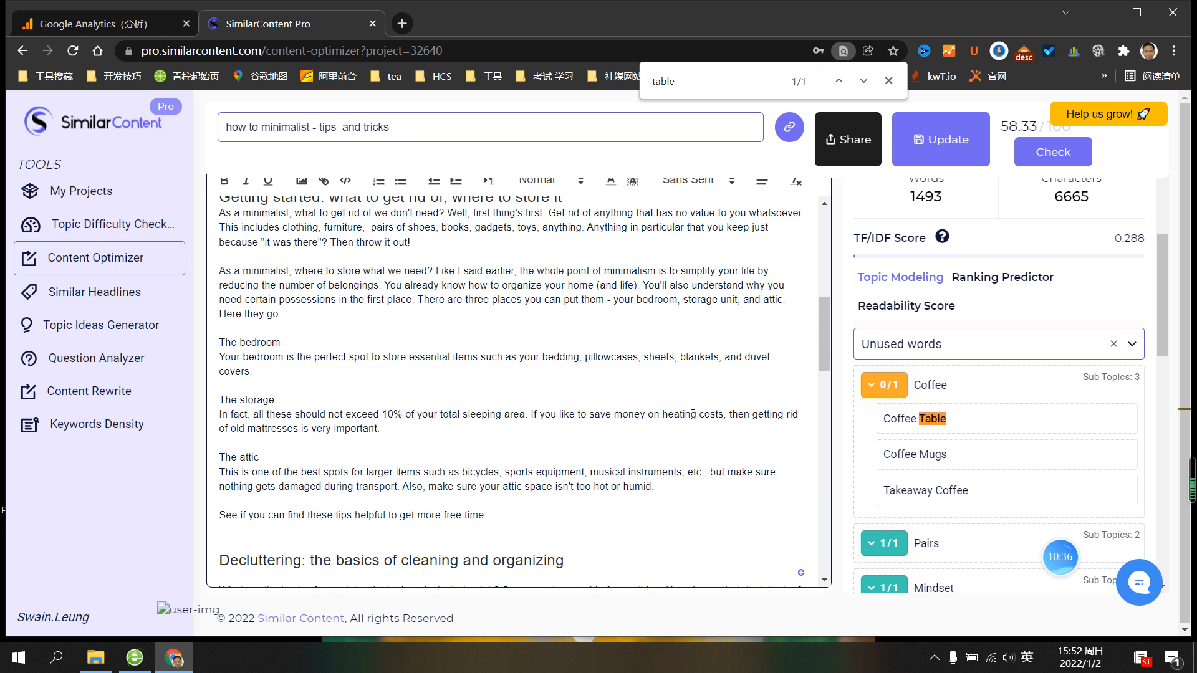
Search the page for "coffee," check the article through to its conclusion for mentions, and close the search
{"action": "left_click_drag", "start_coordinate": [727, 82], "coordinate": [646, 87]}
{"action": "type", "text": "coffe"}
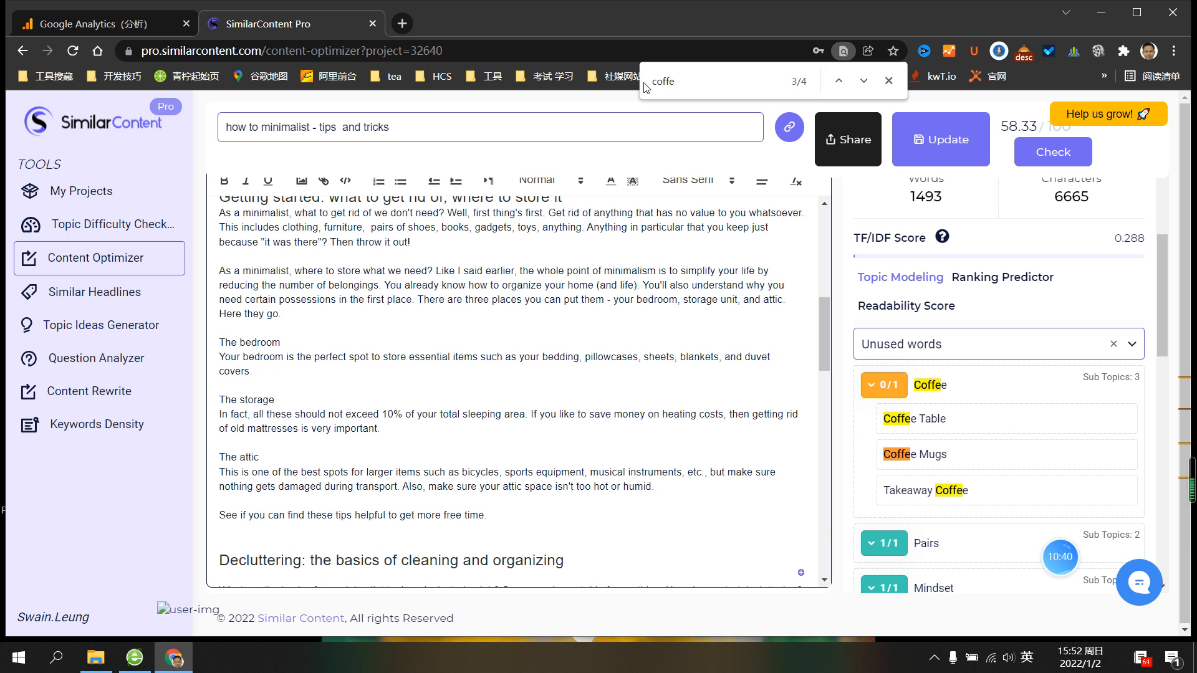
{"action": "type", "text": "e"}
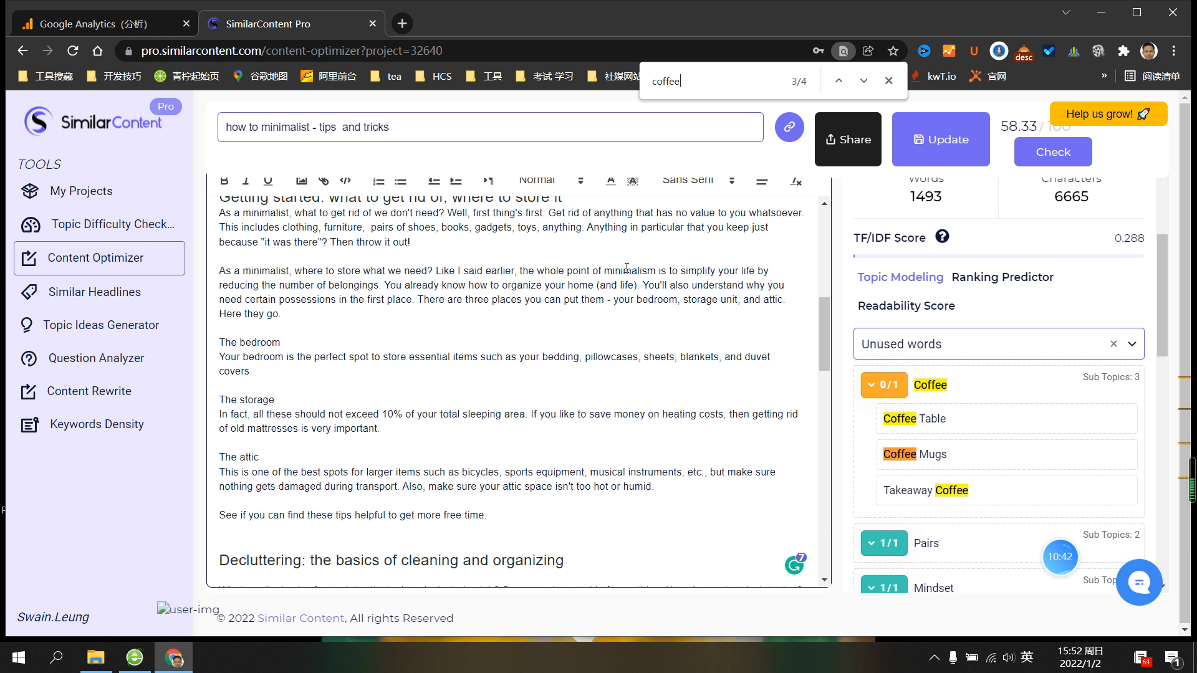
{"action": "scroll", "coordinate": [687, 332], "scroll_direction": "down", "scroll_amount": 5}
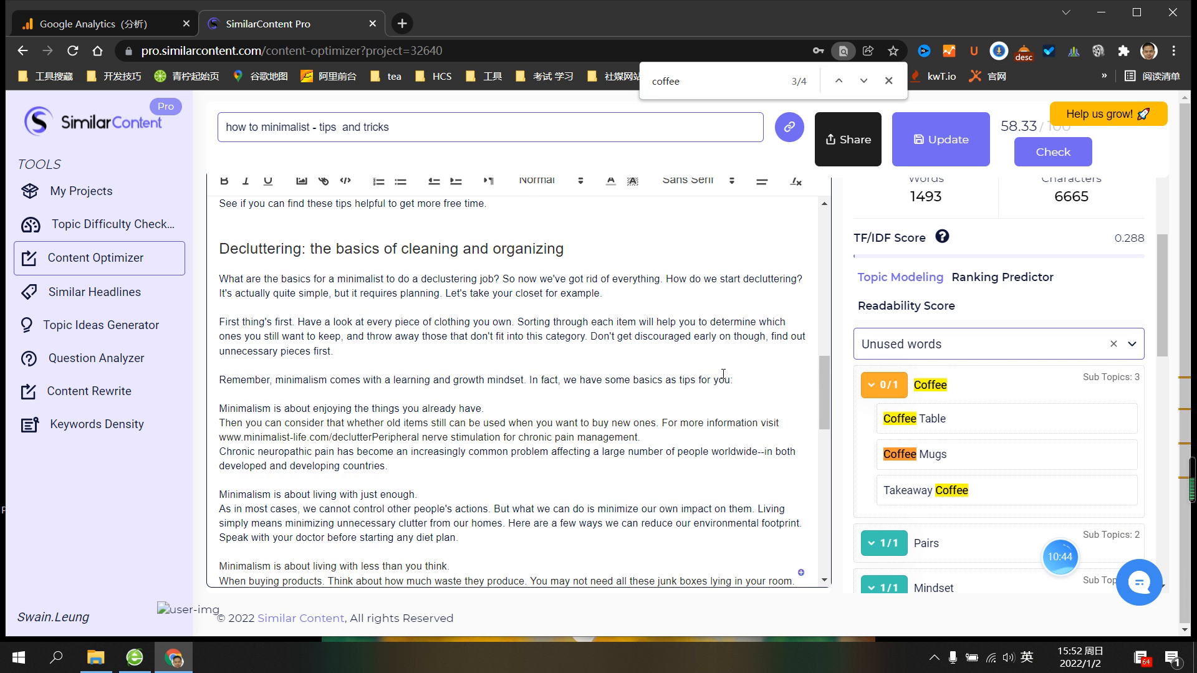
{"action": "scroll", "coordinate": [699, 321], "scroll_direction": "up", "scroll_amount": 4}
{"action": "scroll", "coordinate": [973, 425], "scroll_direction": "down", "scroll_amount": 1}
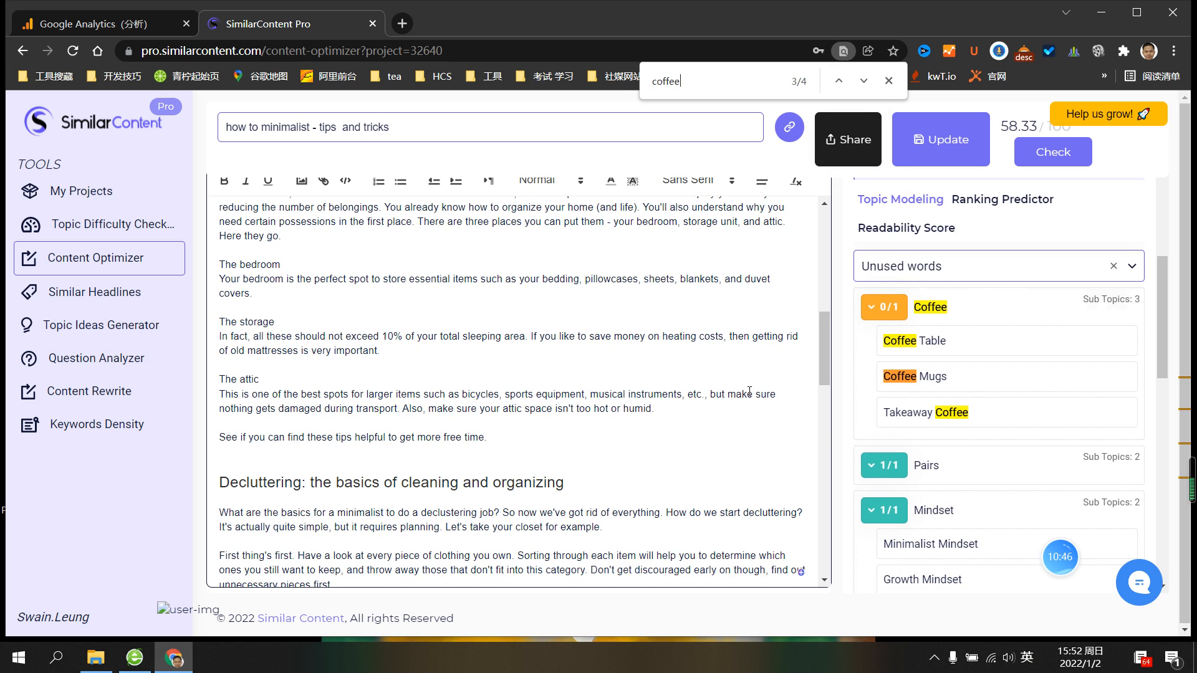
{"action": "scroll", "coordinate": [750, 391], "scroll_direction": "down", "scroll_amount": 15}
{"action": "scroll", "coordinate": [749, 392], "scroll_direction": "down", "scroll_amount": 6}
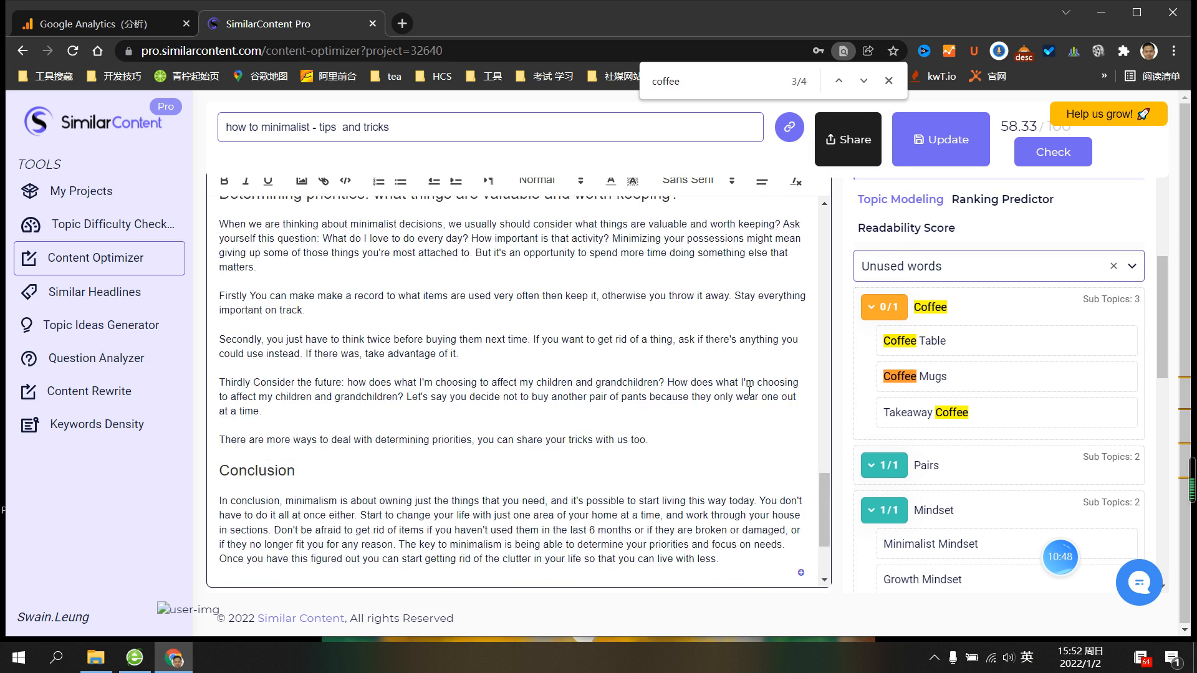
{"action": "scroll", "coordinate": [749, 391], "scroll_direction": "up", "scroll_amount": 20}
{"action": "scroll", "coordinate": [750, 391], "scroll_direction": "up", "scroll_amount": 10}
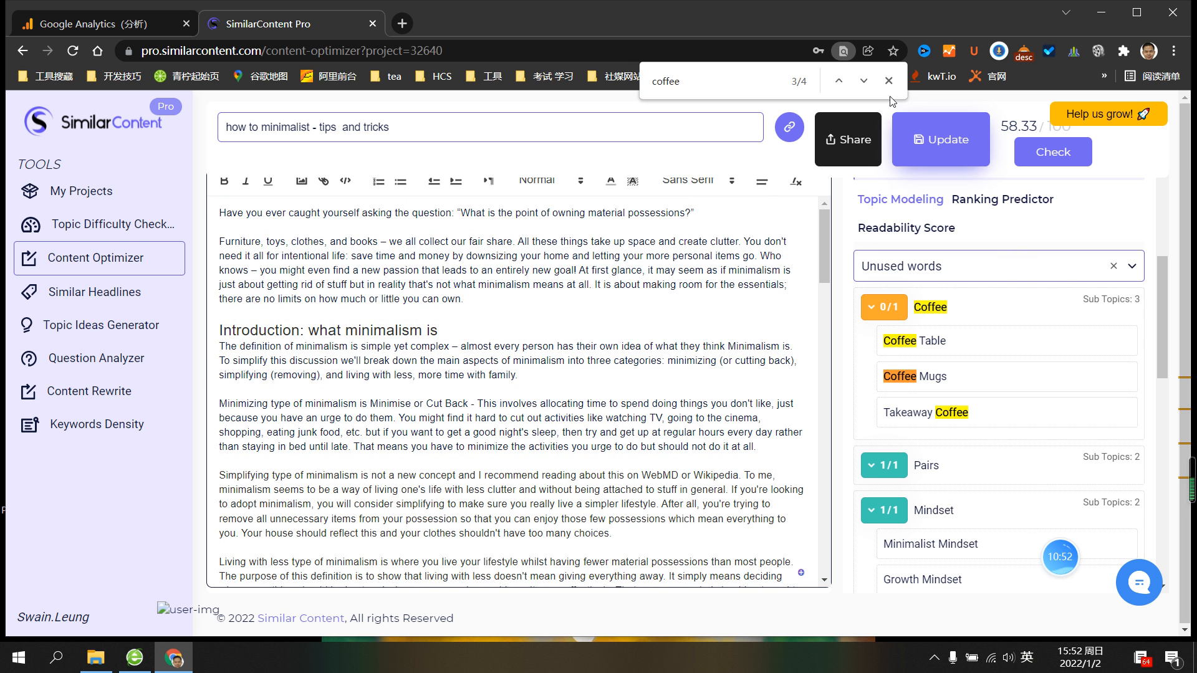
{"action": "left_click", "coordinate": [888, 80]}
{"action": "left_click", "coordinate": [623, 403]}
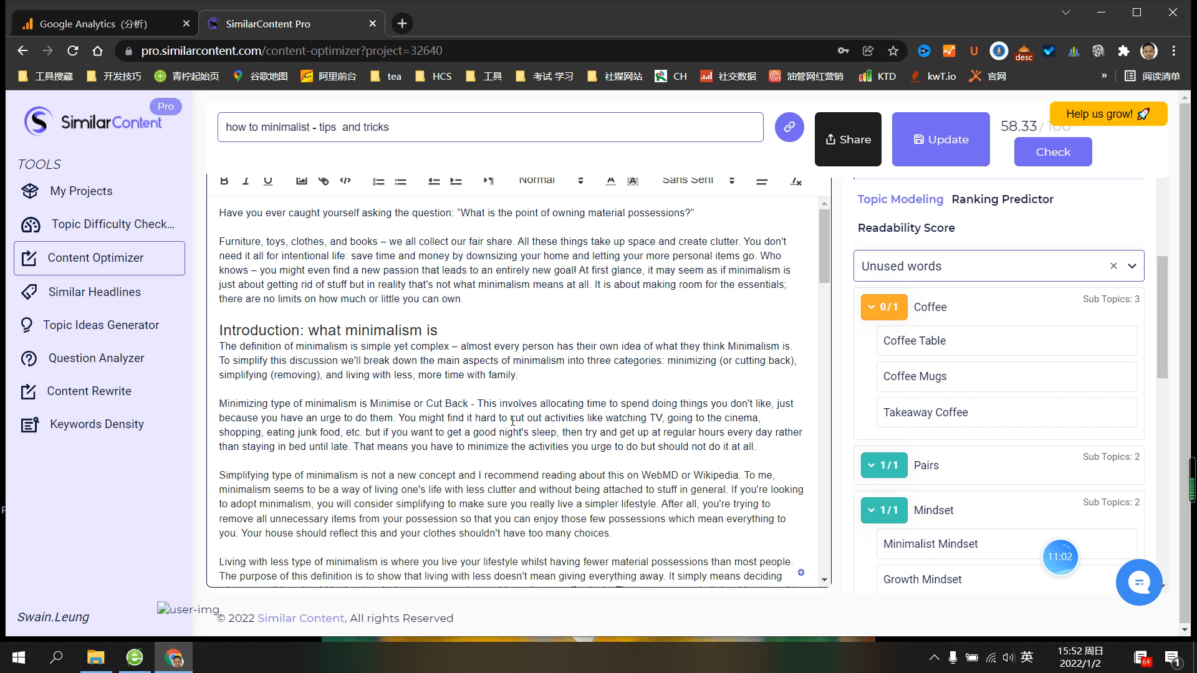
Search the page for "chair" and clear the search text
{"action": "key", "text": "ctrl+f"}
{"action": "type", "text": "chaiir"}
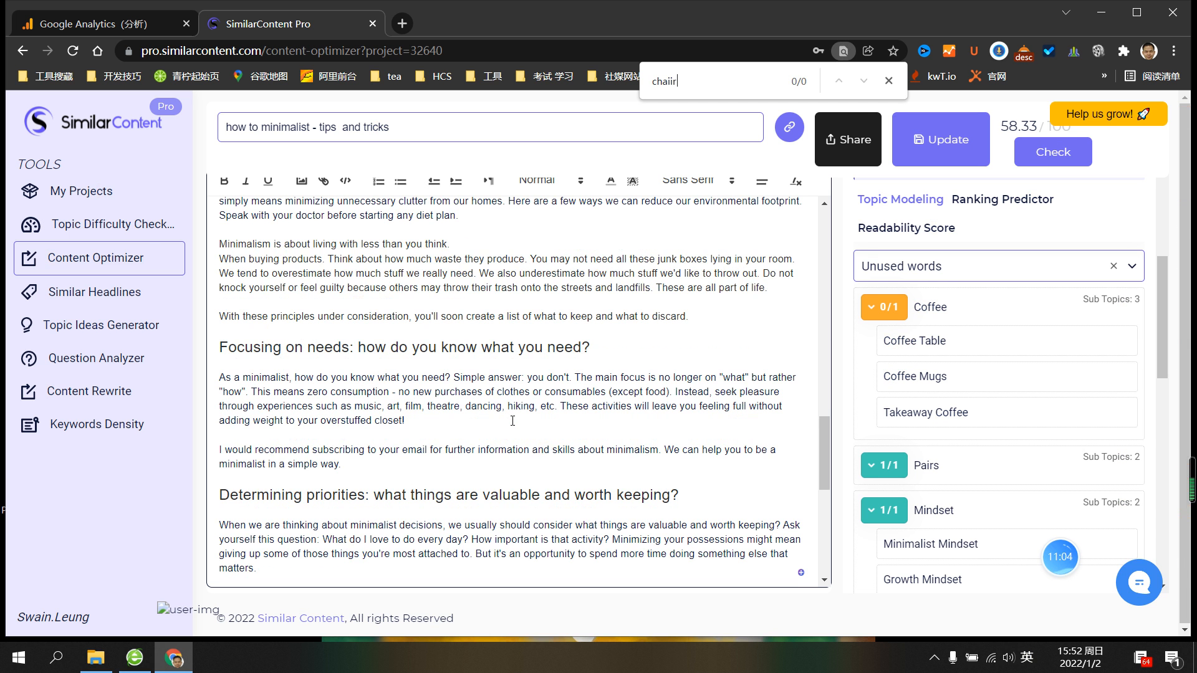
{"action": "key", "text": "BackSpace"}
{"action": "key", "text": "BackSpace"}
{"action": "type", "text": "r"}
{"action": "key", "text": "BackSpace"}
{"action": "key", "text": "BackSpace"}
{"action": "key", "text": "BackSpace"}
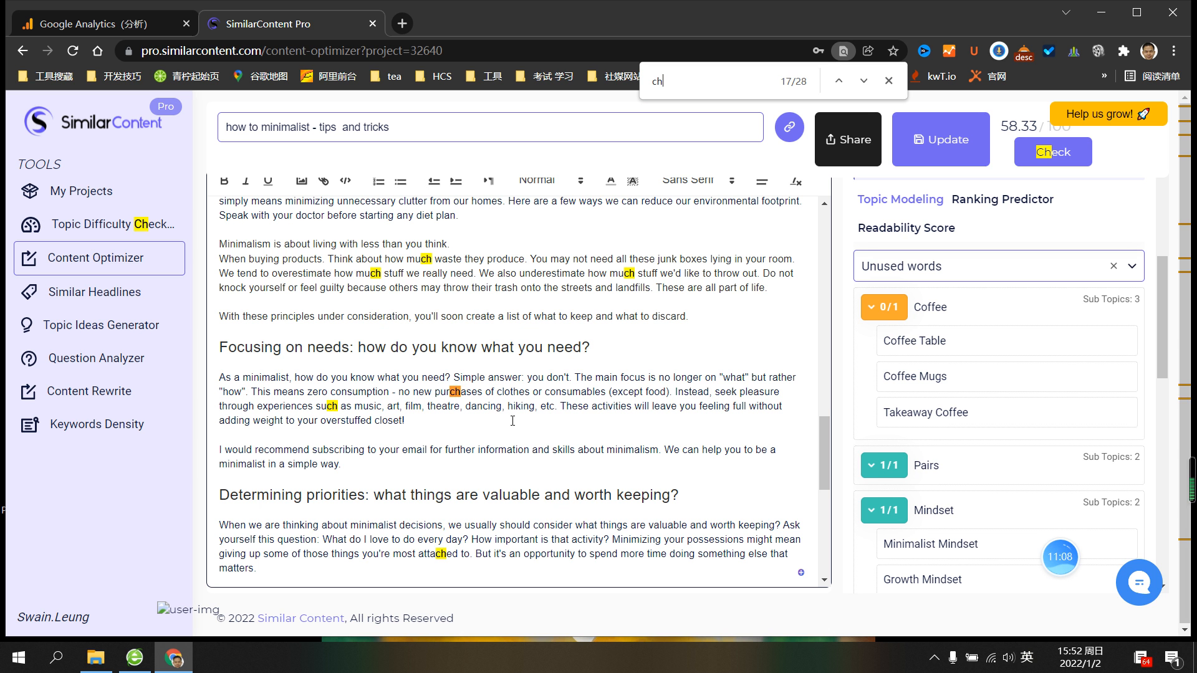
{"action": "key", "text": "BackSpace"}
{"action": "key", "text": "BackSpace"}
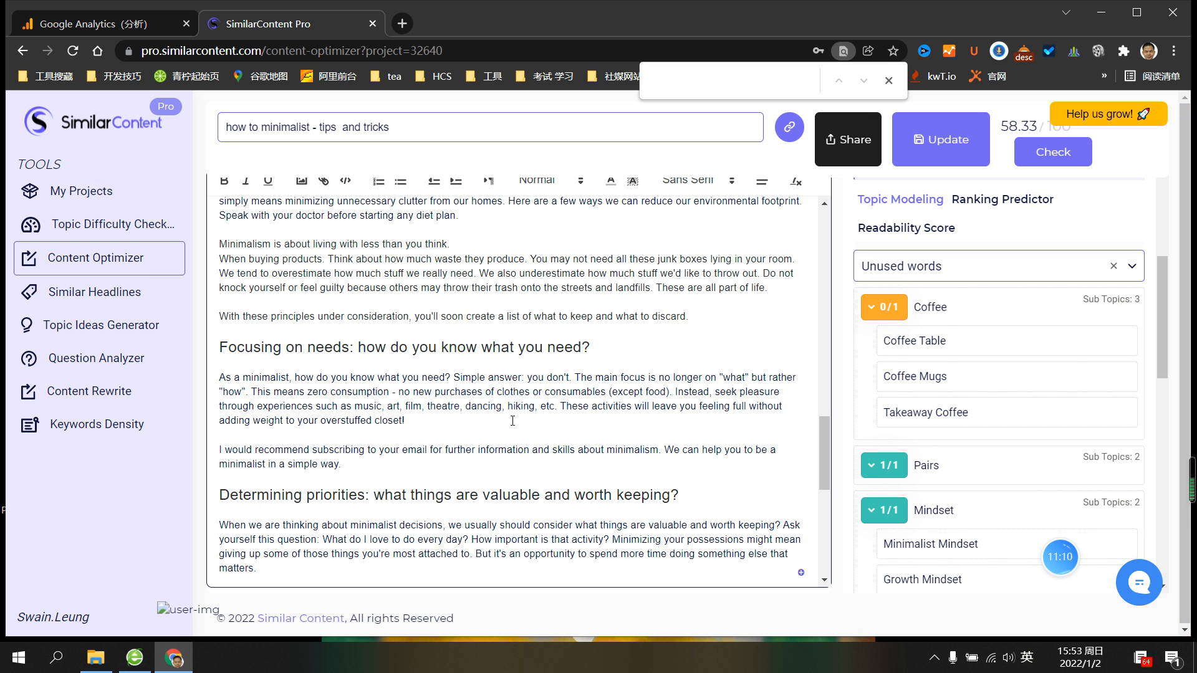
Read the Getting started and Decluttering sections for a place to use a coffee subtopic, dismissing the Facebook notification
{"action": "scroll", "coordinate": [464, 309], "scroll_direction": "up", "scroll_amount": 10}
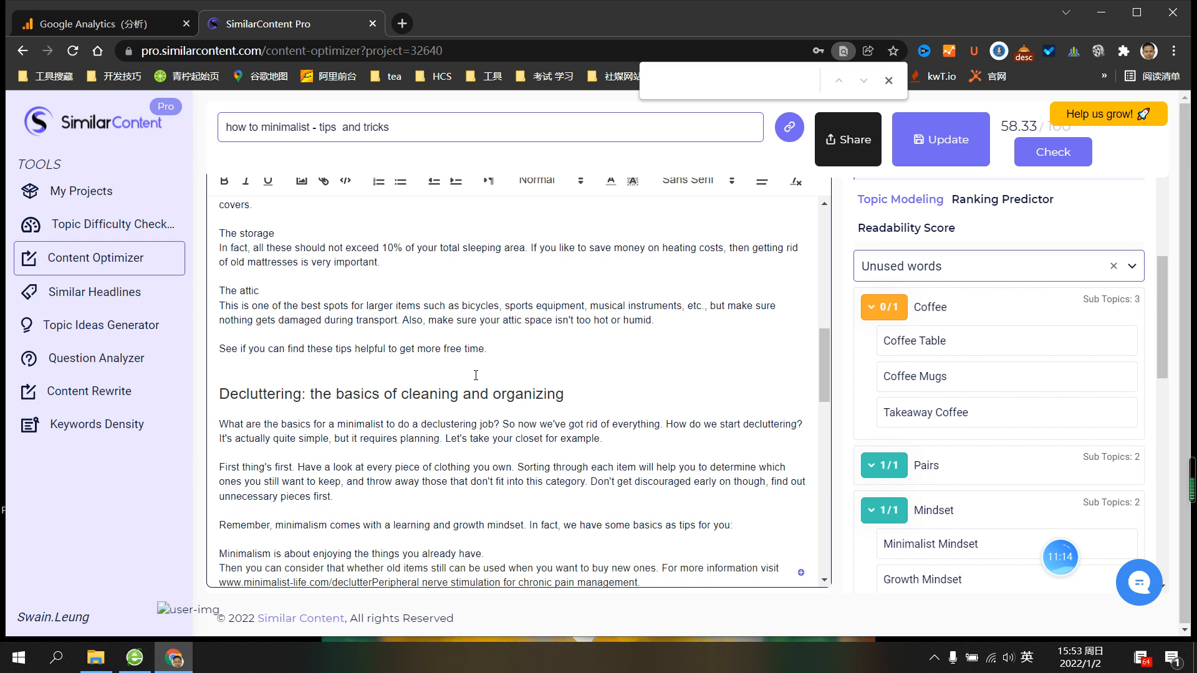
{"action": "scroll", "coordinate": [476, 374], "scroll_direction": "up", "scroll_amount": 5}
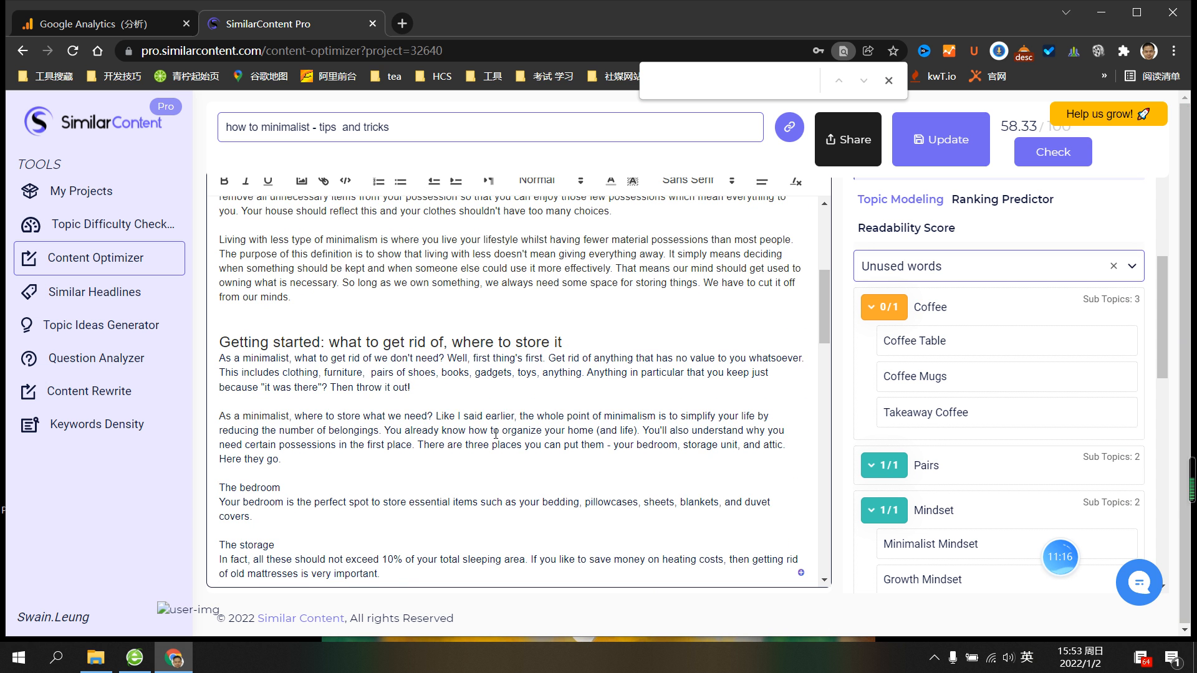
{"action": "scroll", "coordinate": [495, 434], "scroll_direction": "down", "scroll_amount": 4}
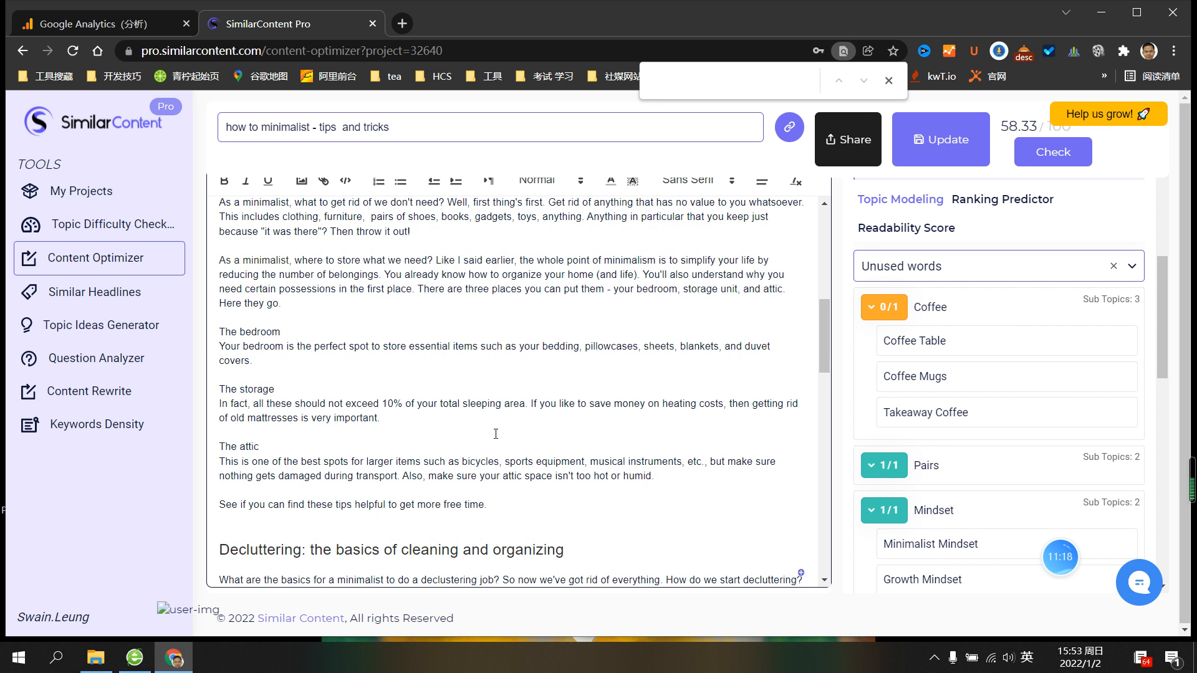
{"action": "scroll", "coordinate": [351, 346], "scroll_direction": "up", "scroll_amount": 1}
{"action": "scroll", "coordinate": [374, 409], "scroll_direction": "up", "scroll_amount": 2}
{"action": "scroll", "coordinate": [426, 406], "scroll_direction": "down", "scroll_amount": 1}
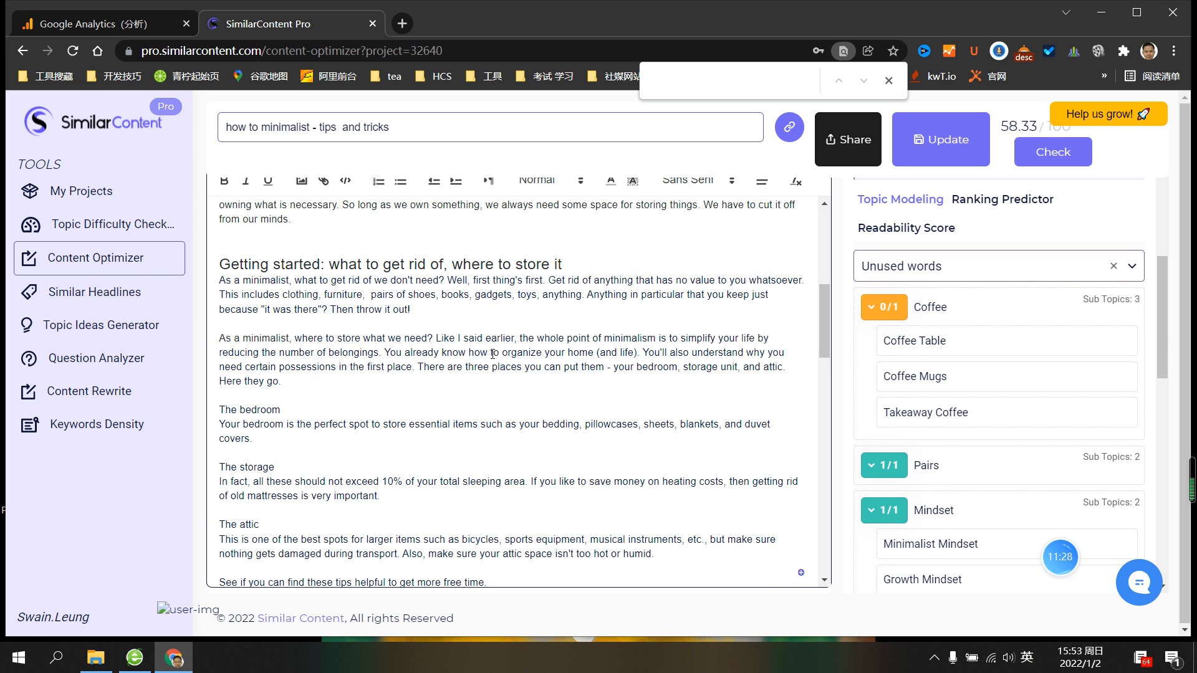
{"action": "left_click", "coordinate": [269, 443]}
{"action": "scroll", "coordinate": [410, 494], "scroll_direction": "down", "scroll_amount": 5}
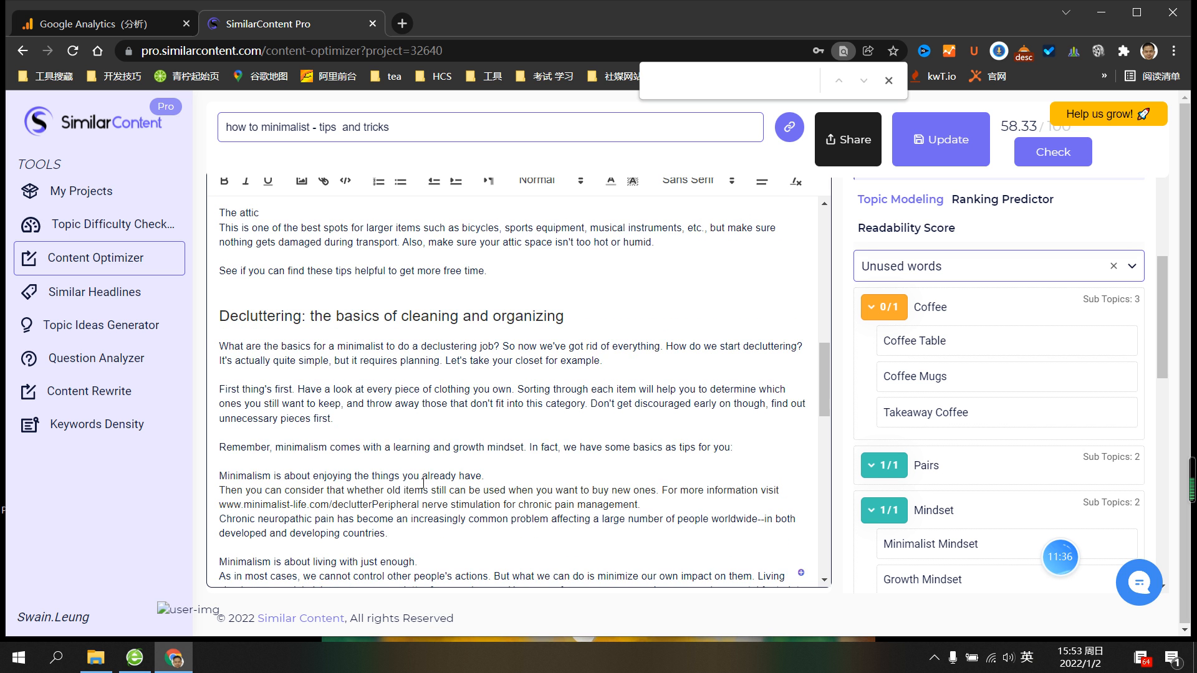
{"action": "scroll", "coordinate": [507, 493], "scroll_direction": "down", "scroll_amount": 1}
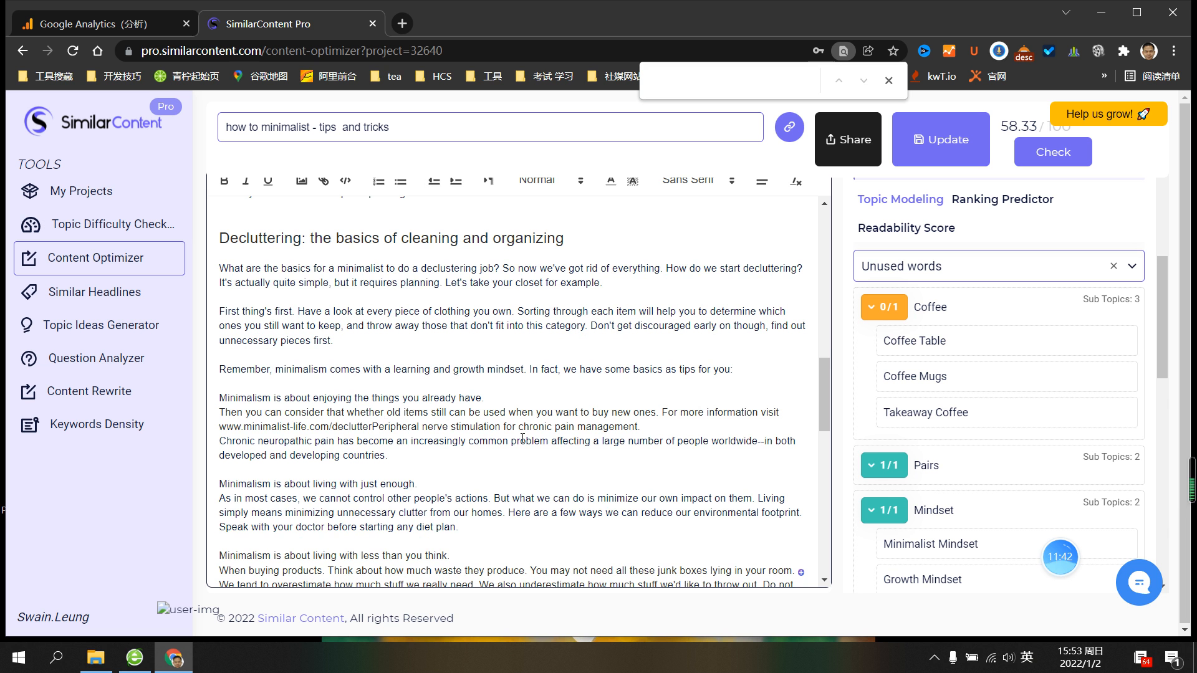
{"action": "left_click_drag", "start_coordinate": [223, 430], "coordinate": [372, 428]}
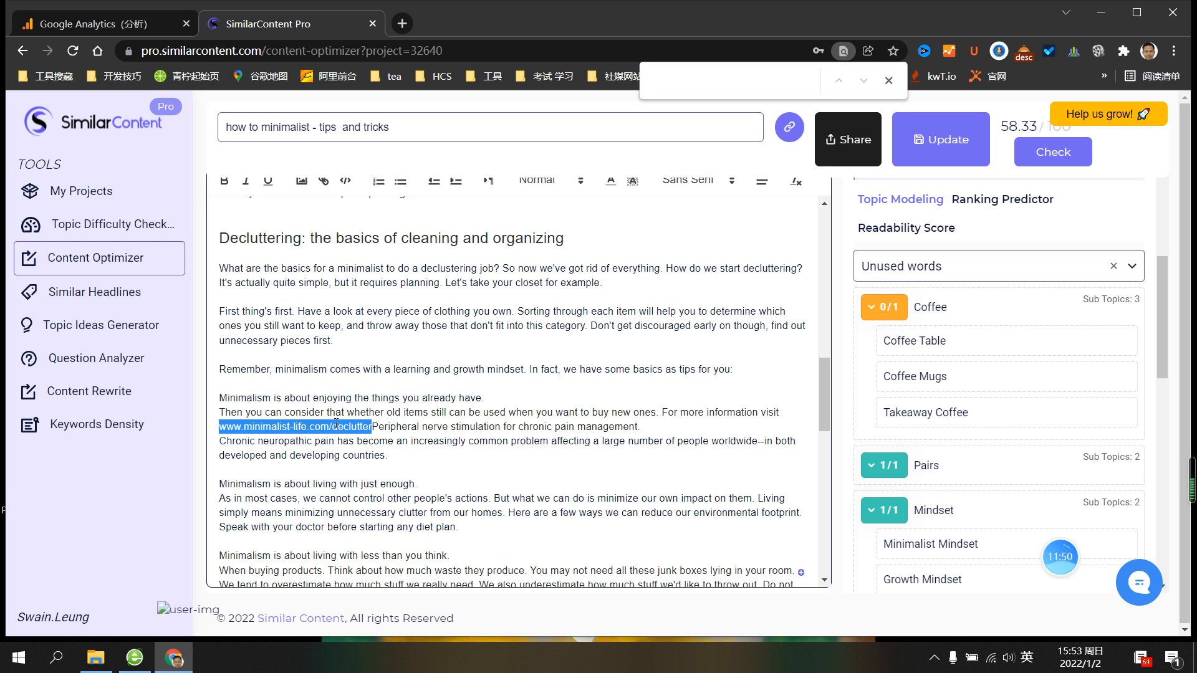
{"action": "scroll", "coordinate": [336, 424], "scroll_direction": "down", "scroll_amount": 1}
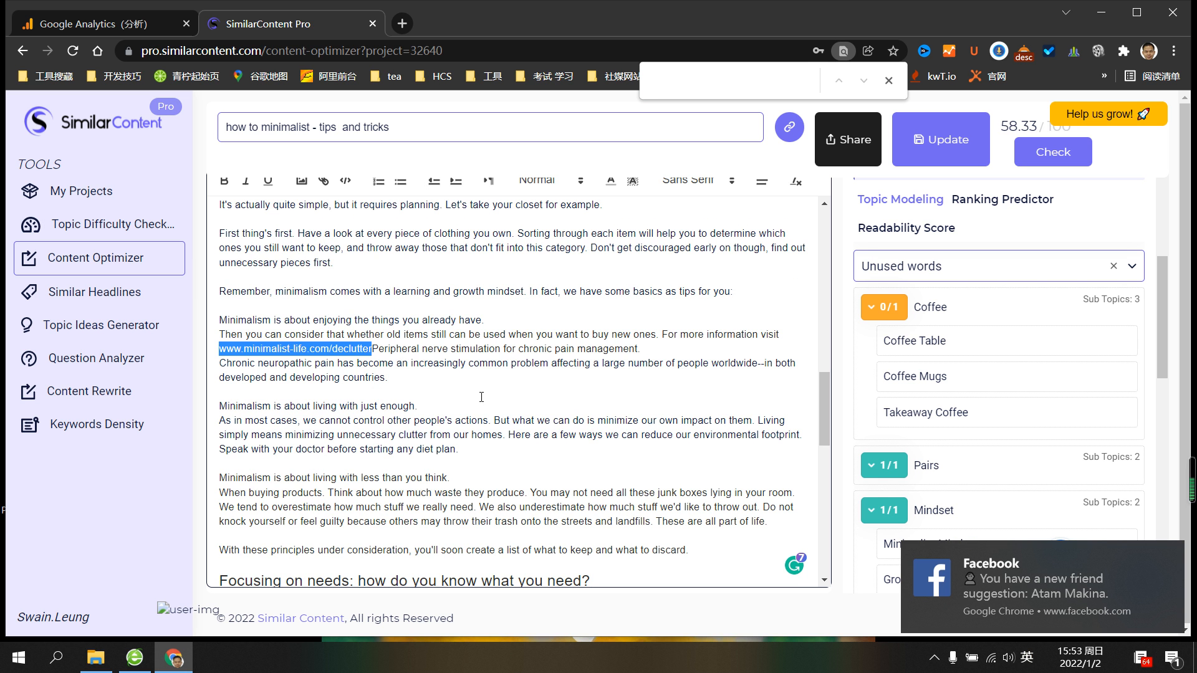
{"action": "left_click", "coordinate": [454, 396]}
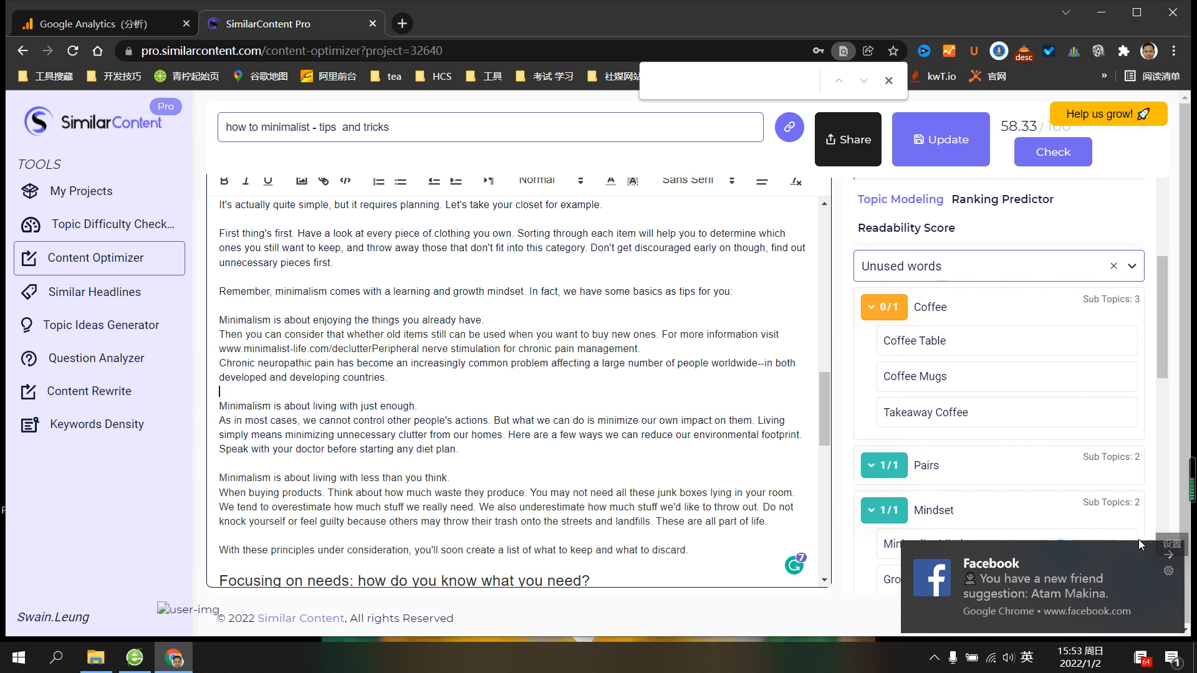
{"action": "left_click", "coordinate": [1169, 555]}
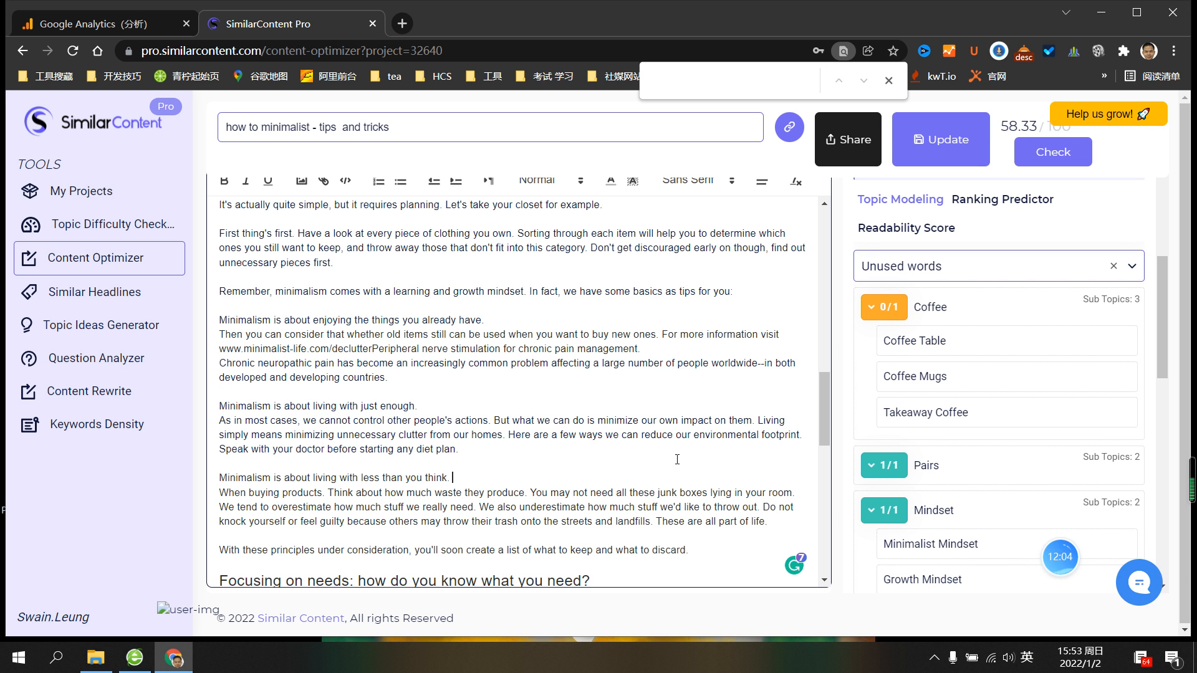
{"action": "scroll", "coordinate": [670, 438], "scroll_direction": "down", "scroll_amount": 3}
{"action": "scroll", "coordinate": [748, 430], "scroll_direction": "up", "scroll_amount": 6}
{"action": "scroll", "coordinate": [561, 366], "scroll_direction": "up", "scroll_amount": 5}
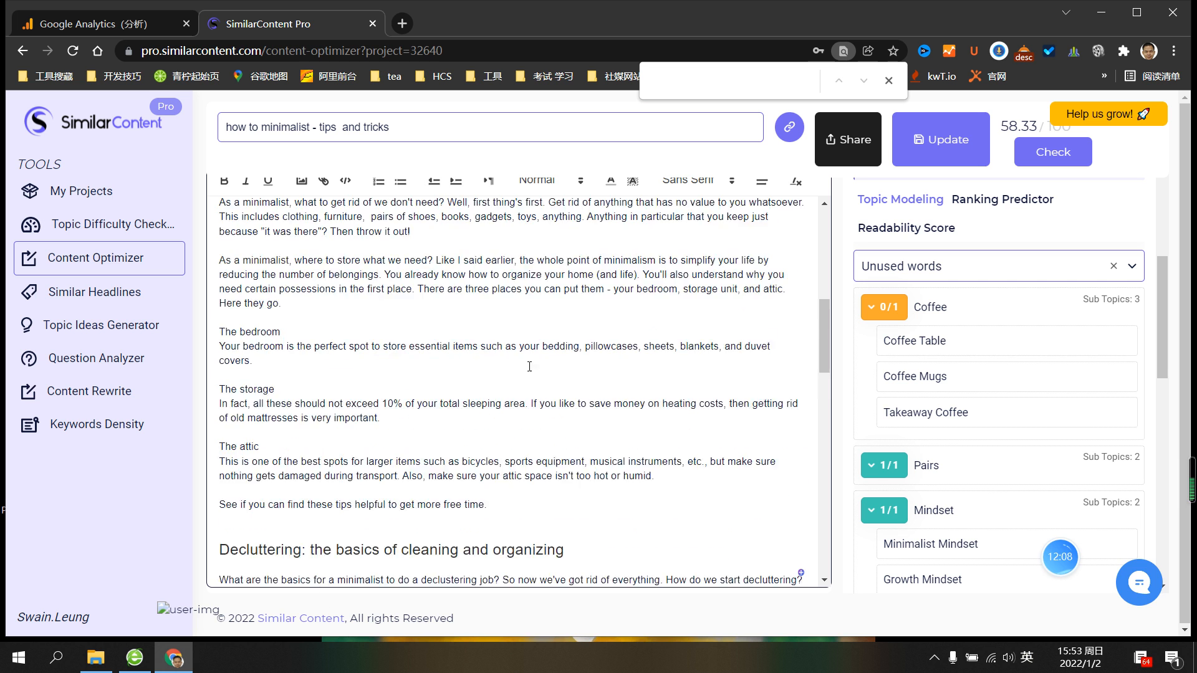
{"action": "scroll", "coordinate": [577, 421], "scroll_direction": "up", "scroll_amount": 5}
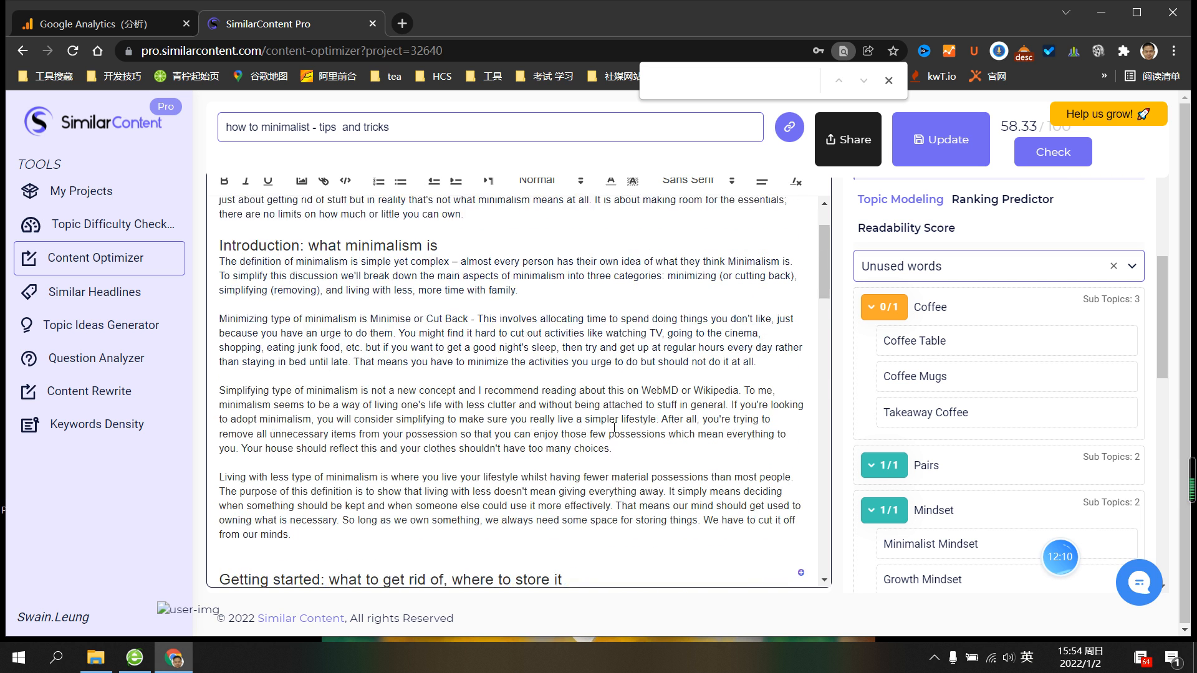
Show the subtopic of the unused word "Positive" and read the article through to its conclusion for a place to use it
{"action": "scroll", "coordinate": [877, 431], "scroll_direction": "down", "scroll_amount": 8}
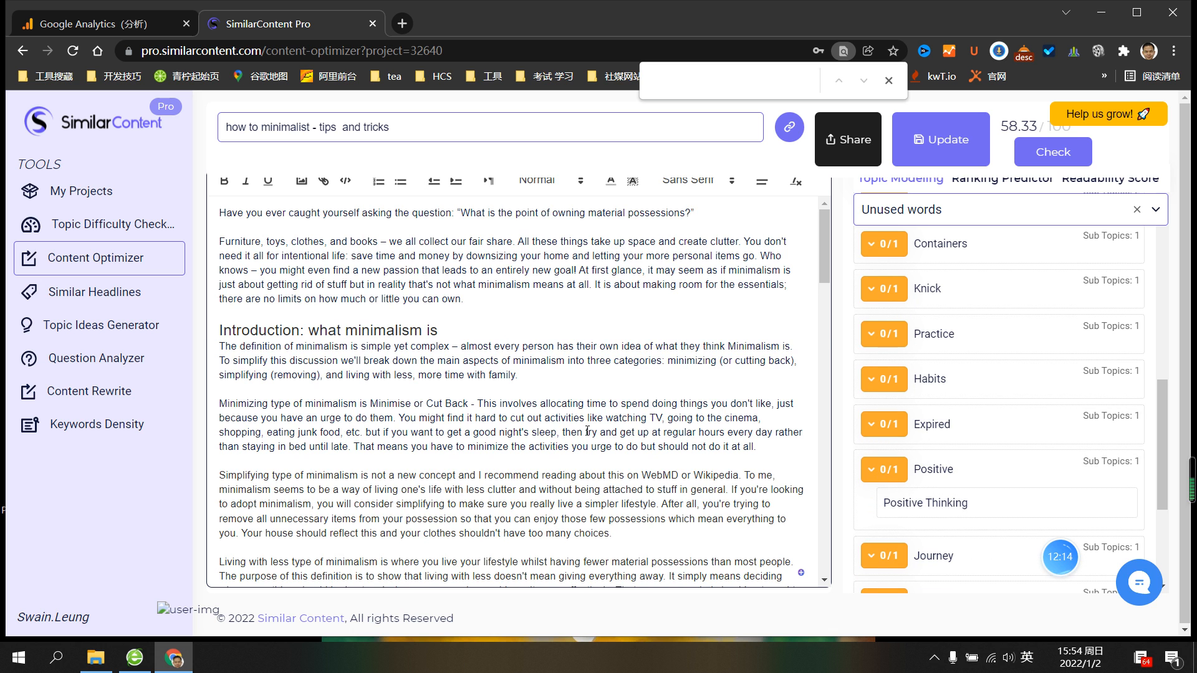
{"action": "scroll", "coordinate": [587, 432], "scroll_direction": "down", "scroll_amount": 5}
{"action": "scroll", "coordinate": [588, 431], "scroll_direction": "down", "scroll_amount": 10}
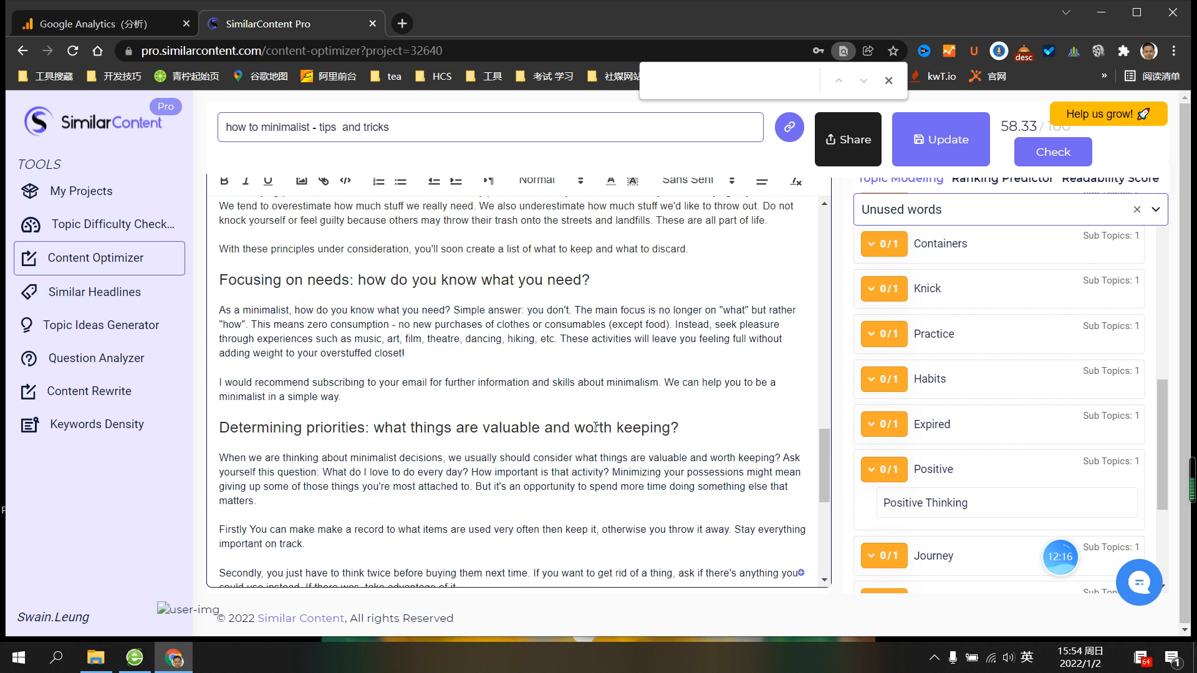
{"action": "scroll", "coordinate": [595, 427], "scroll_direction": "down", "scroll_amount": 6}
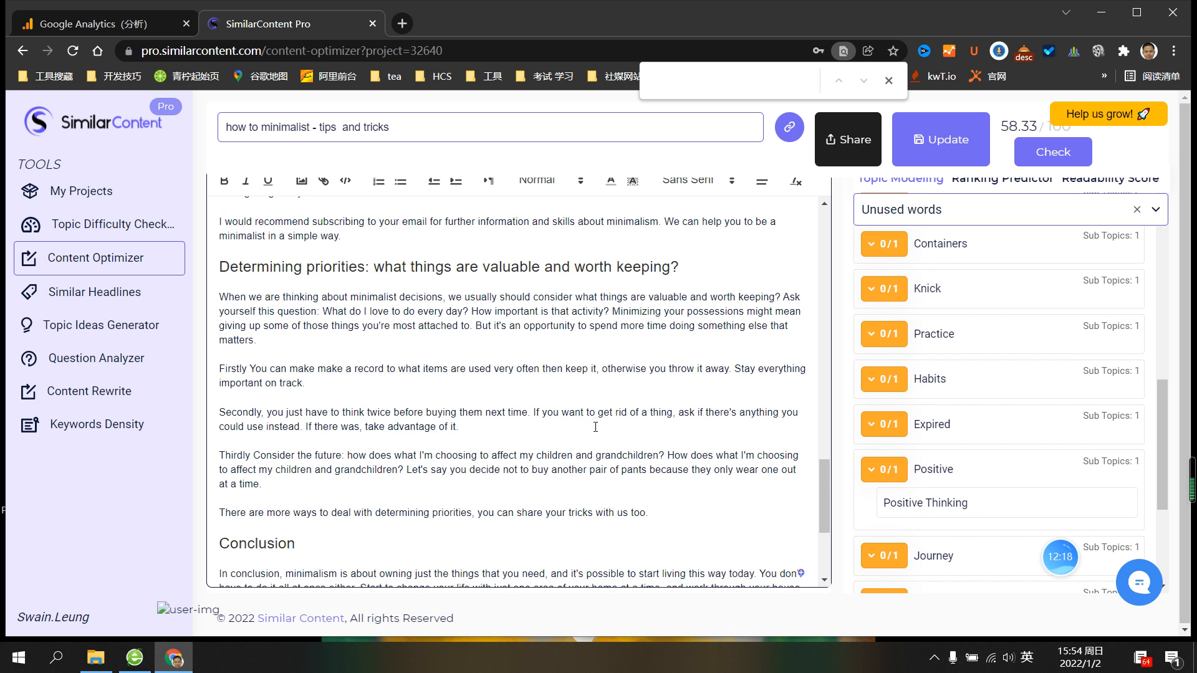
{"action": "scroll", "coordinate": [596, 427], "scroll_direction": "up", "scroll_amount": 1}
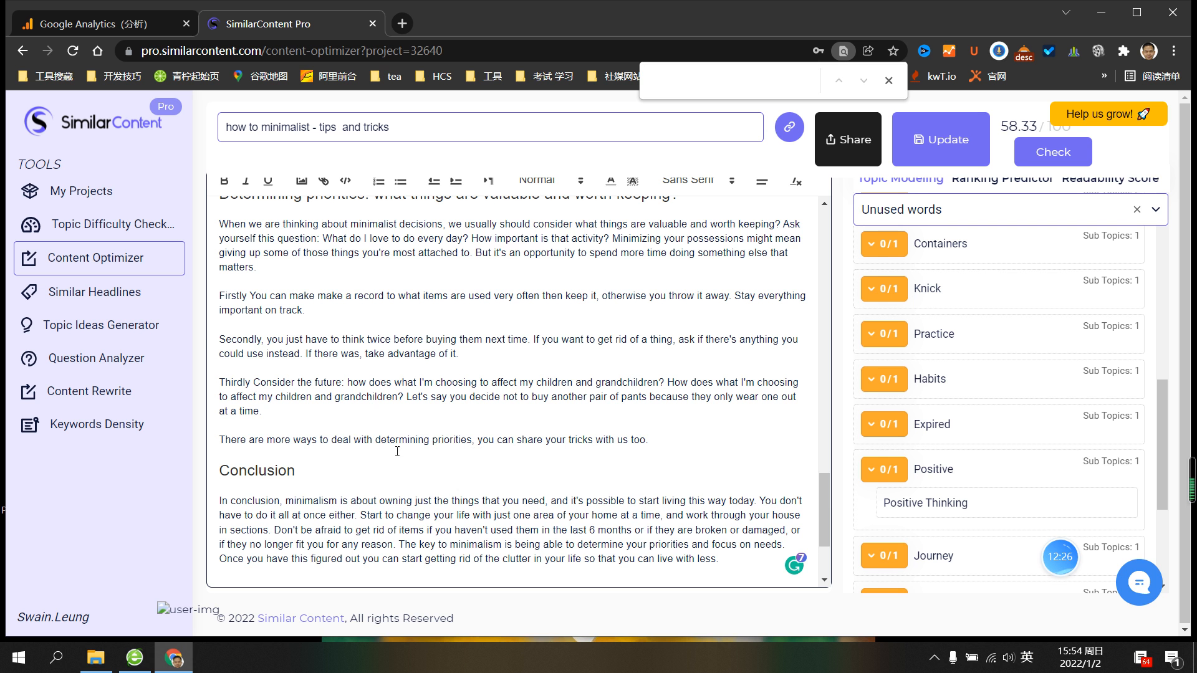
{"action": "scroll", "coordinate": [487, 452], "scroll_direction": "up", "scroll_amount": 4}
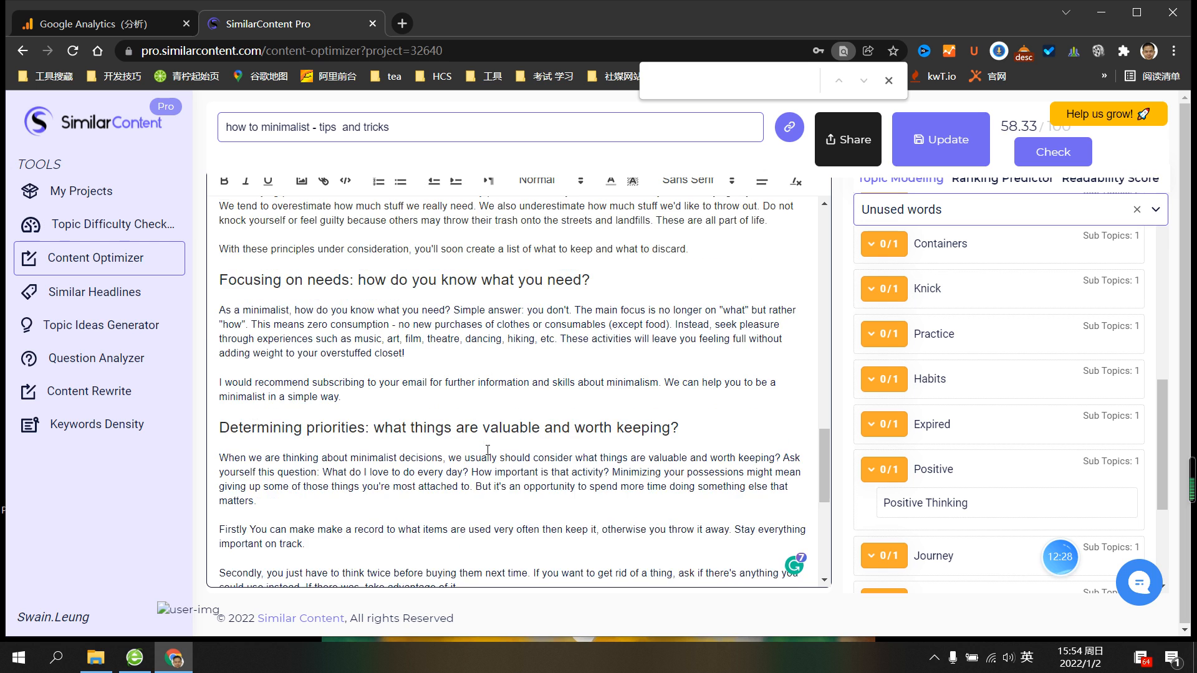
{"action": "scroll", "coordinate": [488, 450], "scroll_direction": "up", "scroll_amount": 8}
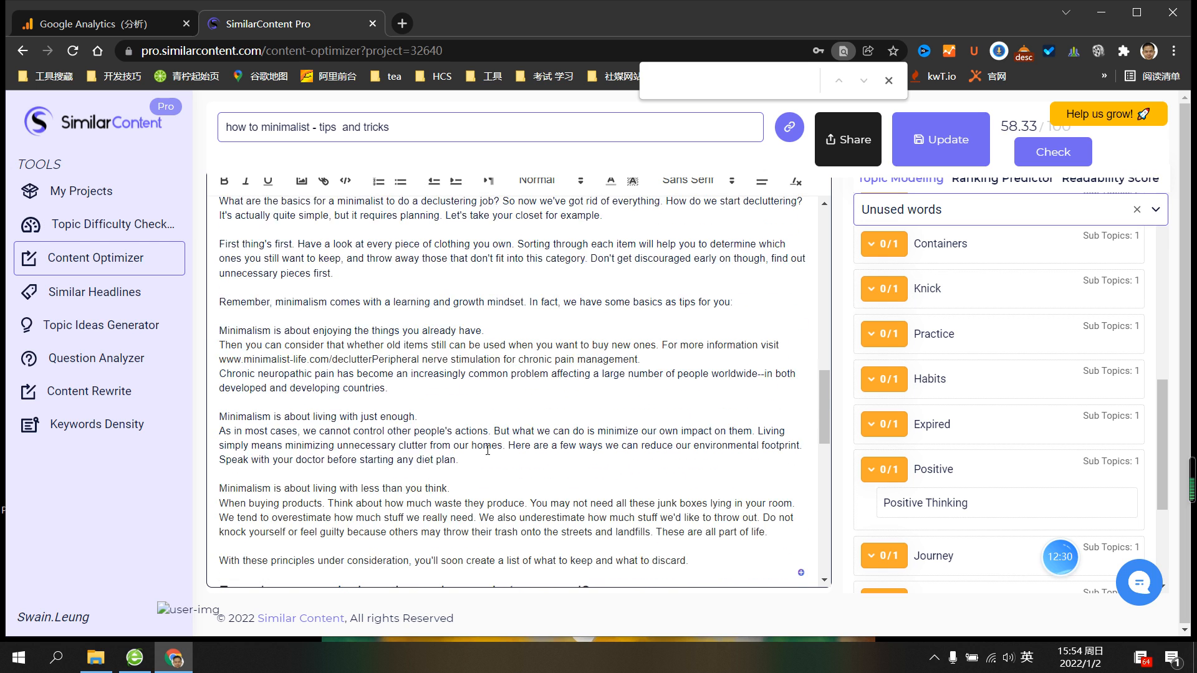
{"action": "scroll", "coordinate": [488, 450], "scroll_direction": "up", "scroll_amount": 8}
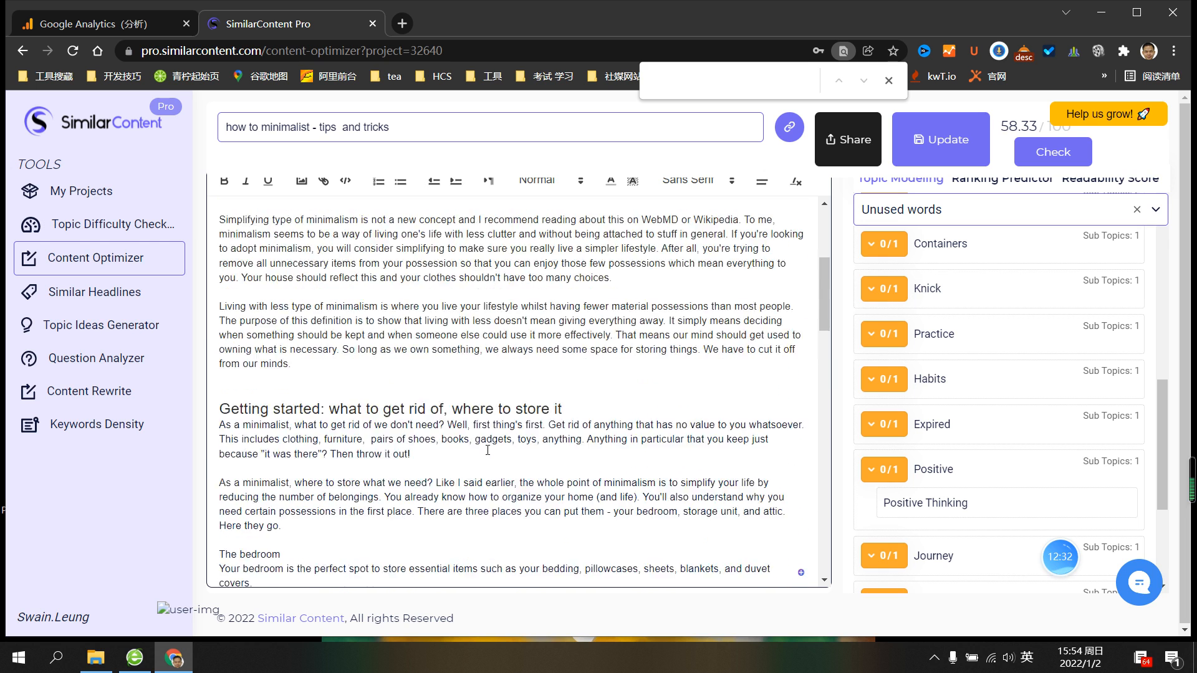
{"action": "scroll", "coordinate": [432, 445], "scroll_direction": "up", "scroll_amount": 4}
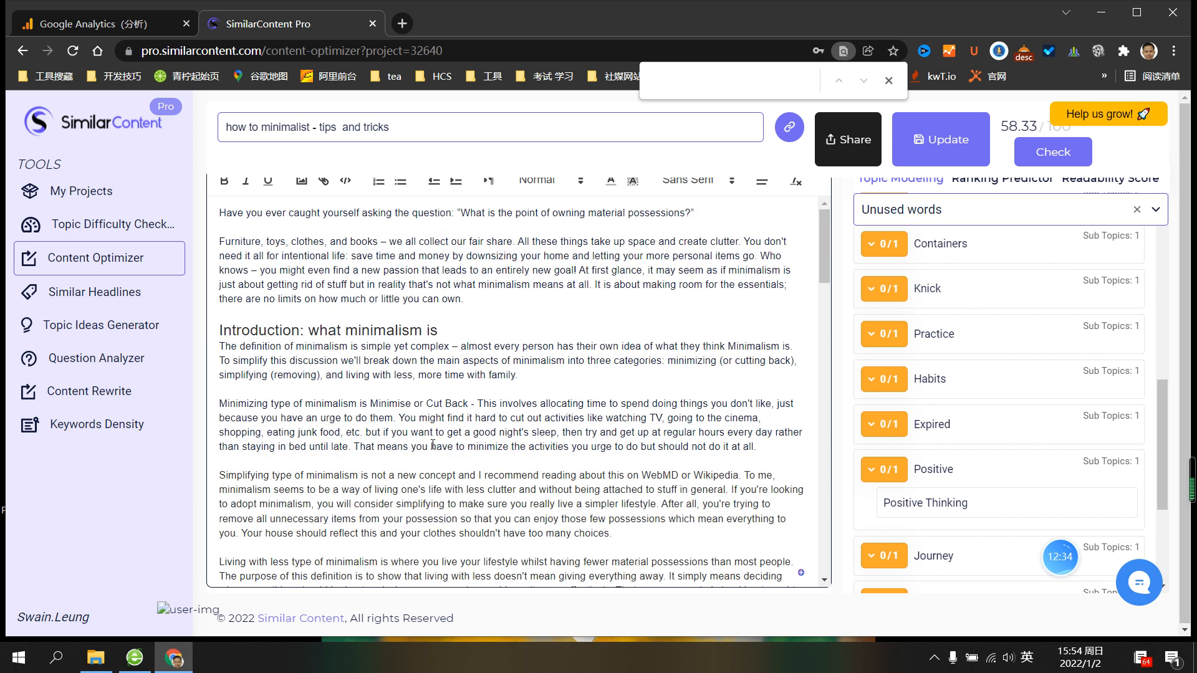
Extend the end of the Introduction's "Living with less" paragraph with ", thus keeping positive thinking", applying the grammar correction from "to keep" to "keeping"
{"action": "scroll", "coordinate": [352, 412], "scroll_direction": "down", "scroll_amount": 3}
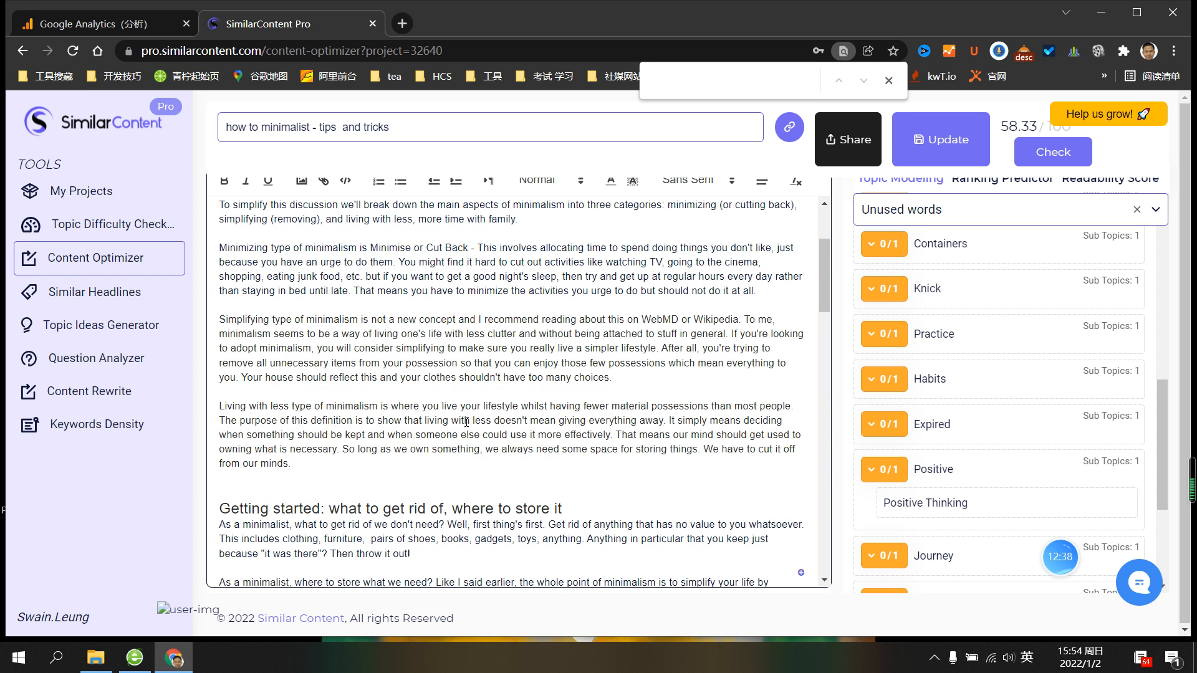
{"action": "left_click", "coordinate": [529, 407]}
{"action": "key", "text": "BackSpace"}
{"action": "type", "text": "minds"}
{"action": "type", "text": ", hten"}
{"action": "key", "text": "BackSpace"}
{"action": "key", "text": "BackSpace"}
{"action": "key", "text": "BackSpace"}
{"action": "key", "text": "BackSpace"}
{"action": "key", "text": "BackSpace"}
{"action": "type", "text": "t "}
{"action": "type", "text": "hten"}
{"action": "key", "text": "BackSpace"}
{"action": "key", "text": "BackSpace"}
{"action": "key", "text": "BackSpace"}
{"action": "key", "text": "BackSpace"}
{"action": "type", "text": "and"}
{"action": "key", "text": "BackSpace"}
{"action": "key", "text": "BackSpace"}
{"action": "key", "text": "BackSpace"}
{"action": "type", "text": "thus "}
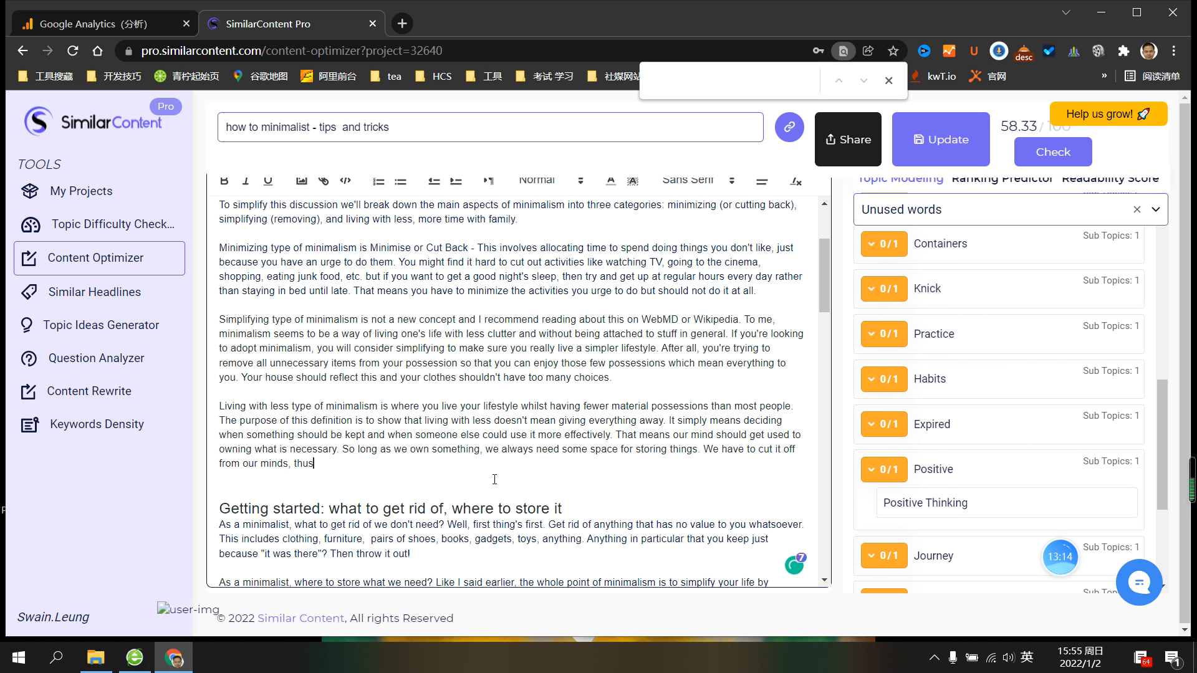
{"action": "type", "text": "to keep"}
{"action": "left_click", "coordinate": [954, 508]}
{"action": "left_click", "coordinate": [358, 464]}
{"action": "key", "text": "BackSpace"}
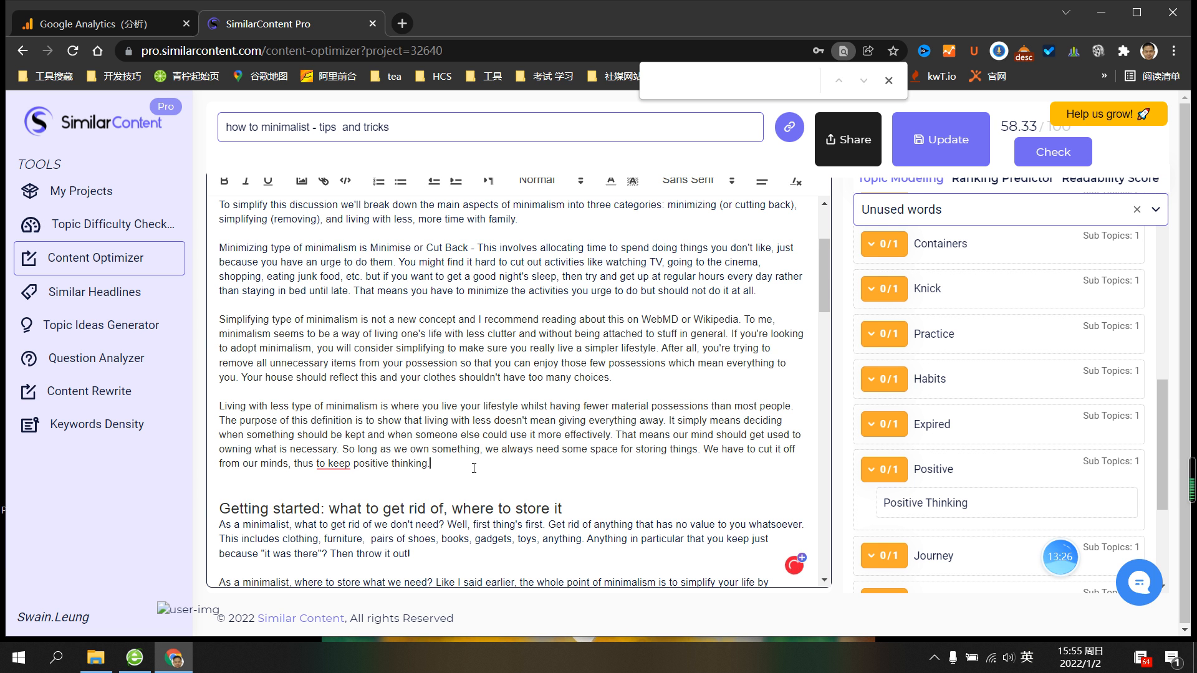
{"action": "mouse_move", "coordinate": [324, 468]}
{"action": "left_click", "coordinate": [344, 501]}
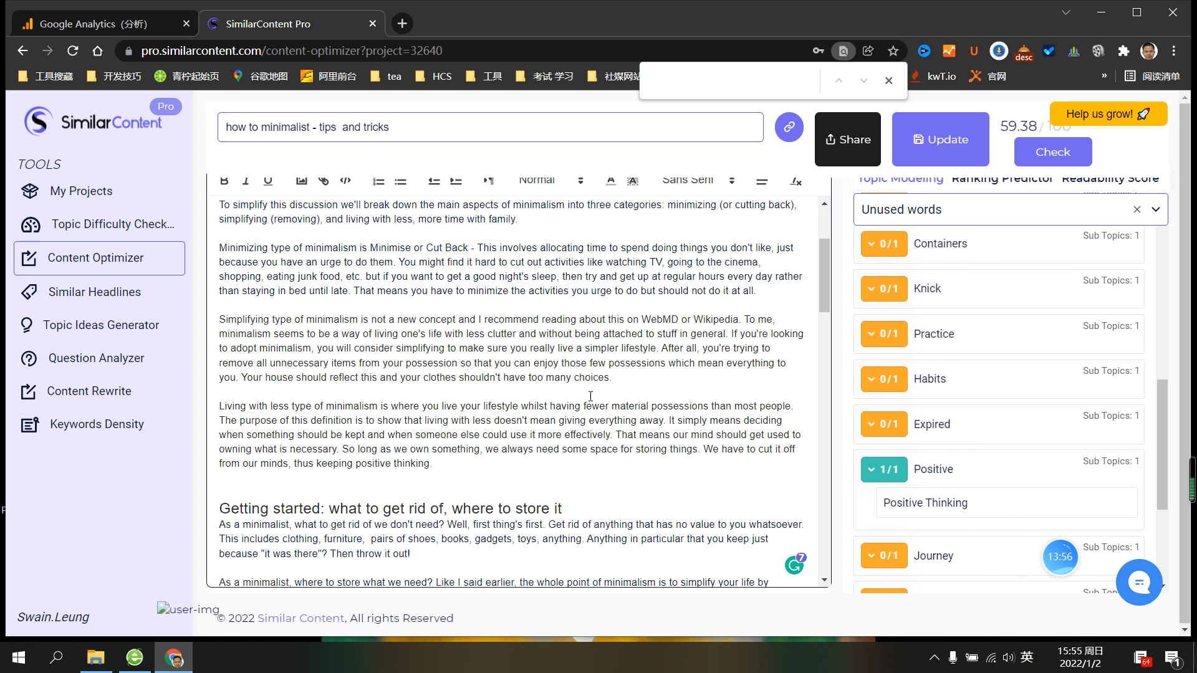
Close the page search and look through the article and the rest of the unused words for further places to add topics
{"action": "left_click", "coordinate": [889, 81]}
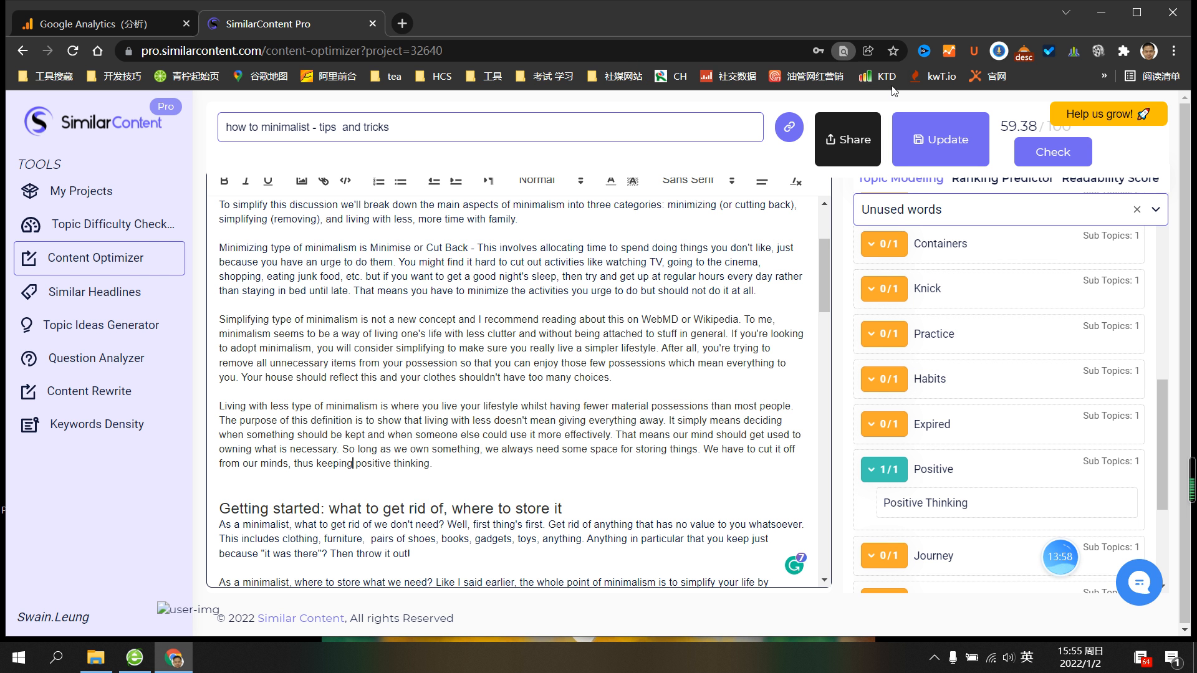
{"action": "scroll", "coordinate": [652, 351], "scroll_direction": "down", "scroll_amount": 2}
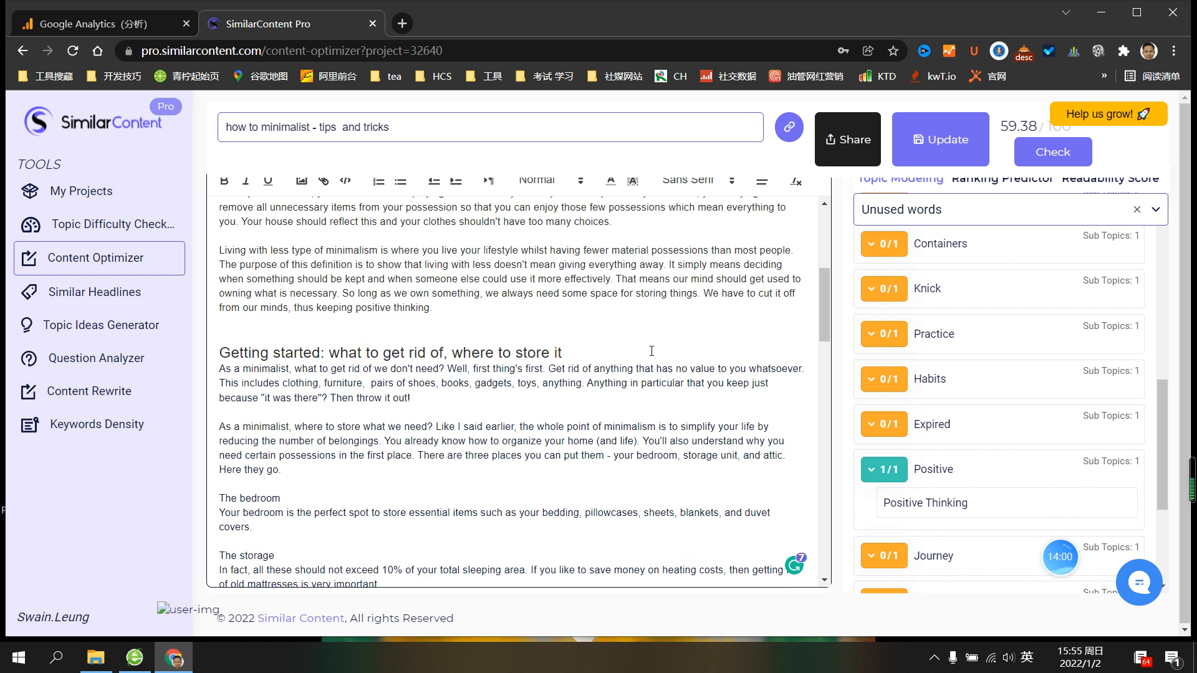
{"action": "scroll", "coordinate": [655, 352], "scroll_direction": "down", "scroll_amount": 2}
{"action": "scroll", "coordinate": [657, 352], "scroll_direction": "down", "scroll_amount": 8}
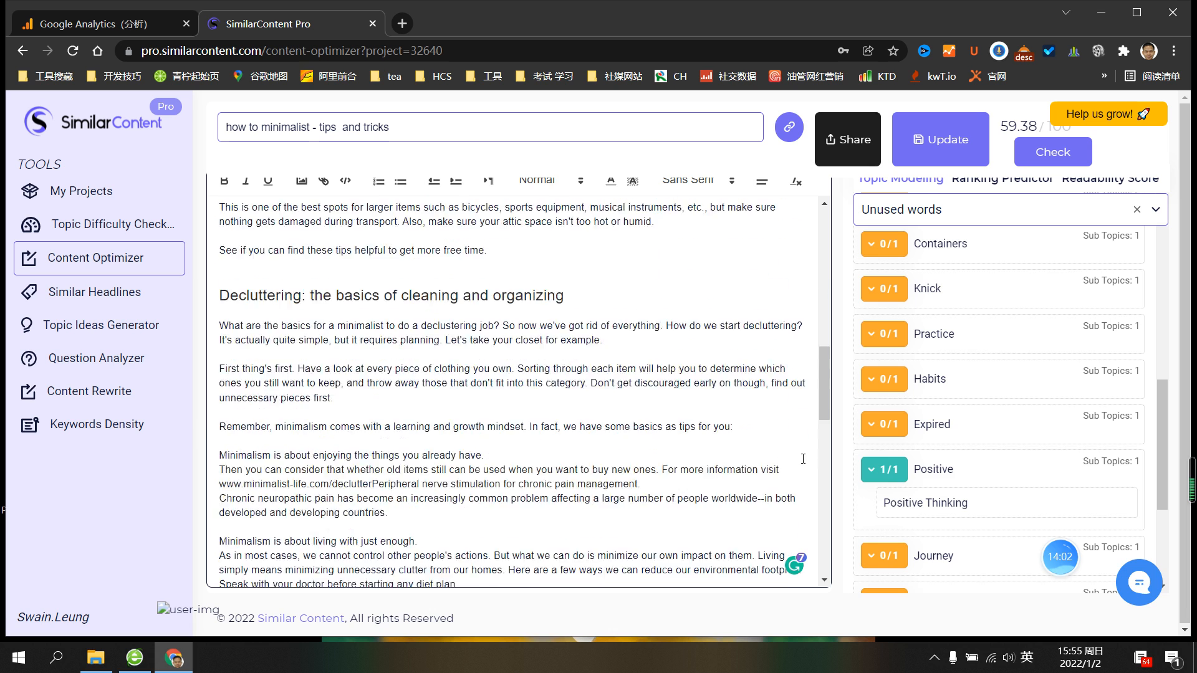
{"action": "scroll", "coordinate": [862, 477], "scroll_direction": "down", "scroll_amount": 3}
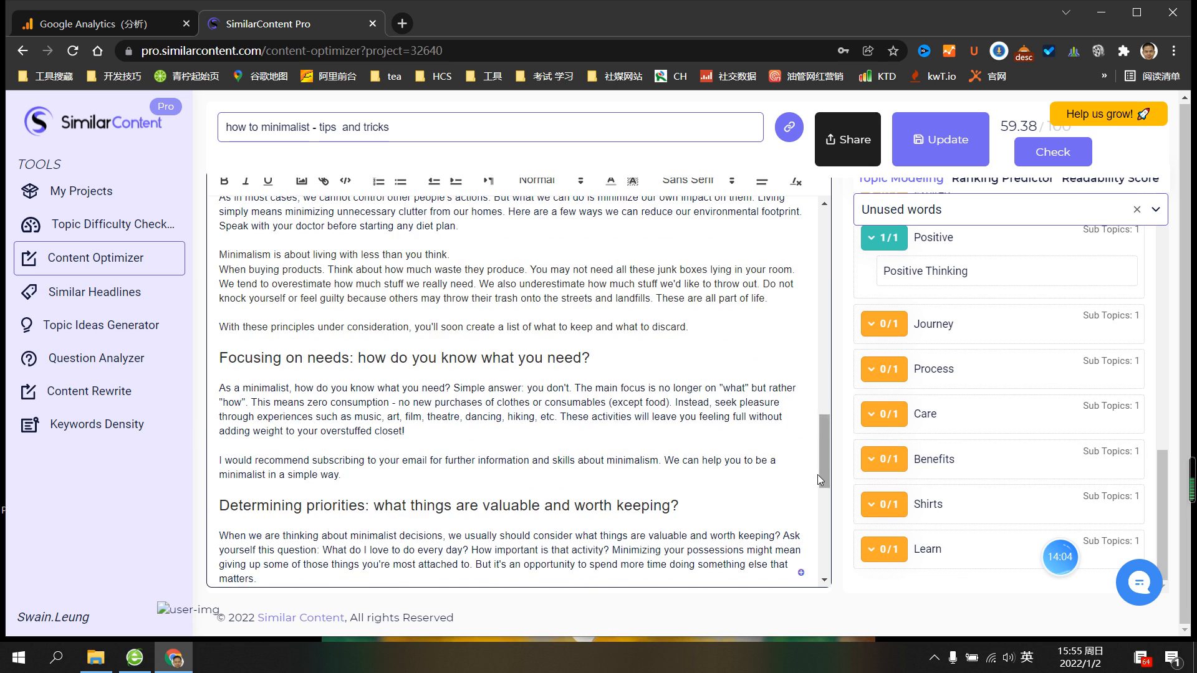
{"action": "scroll", "coordinate": [818, 474], "scroll_direction": "down", "scroll_amount": 4}
{"action": "scroll", "coordinate": [817, 474], "scroll_direction": "up", "scroll_amount": 5}
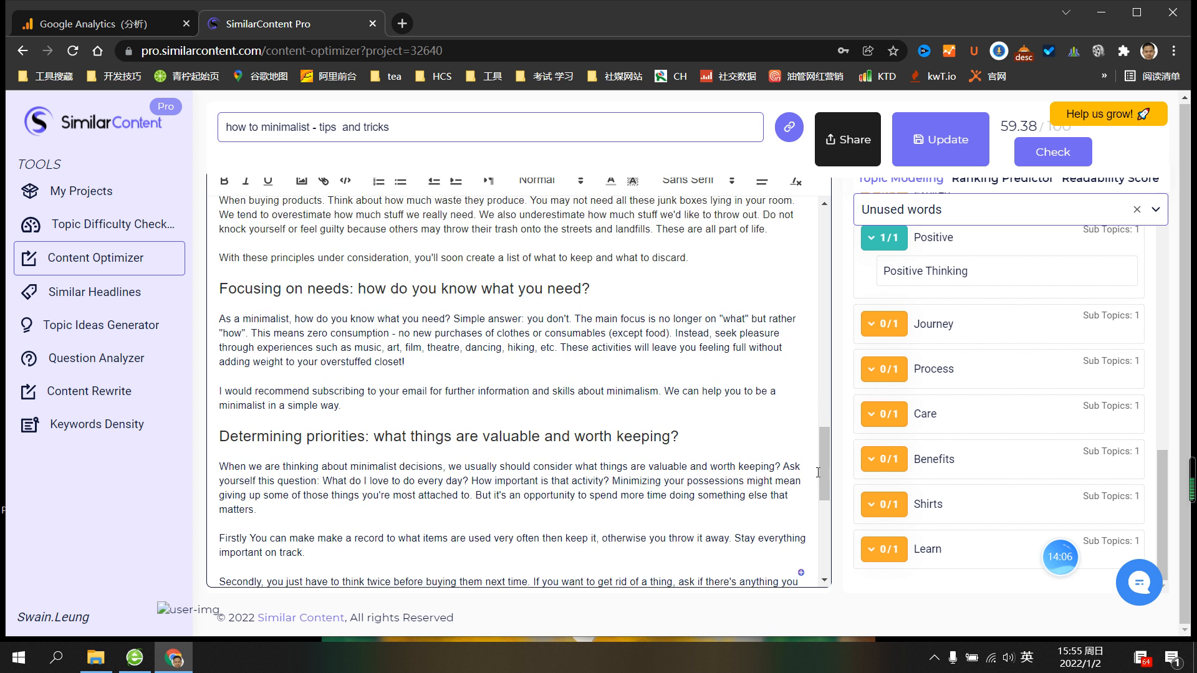
{"action": "scroll", "coordinate": [817, 472], "scroll_direction": "up", "scroll_amount": 10}
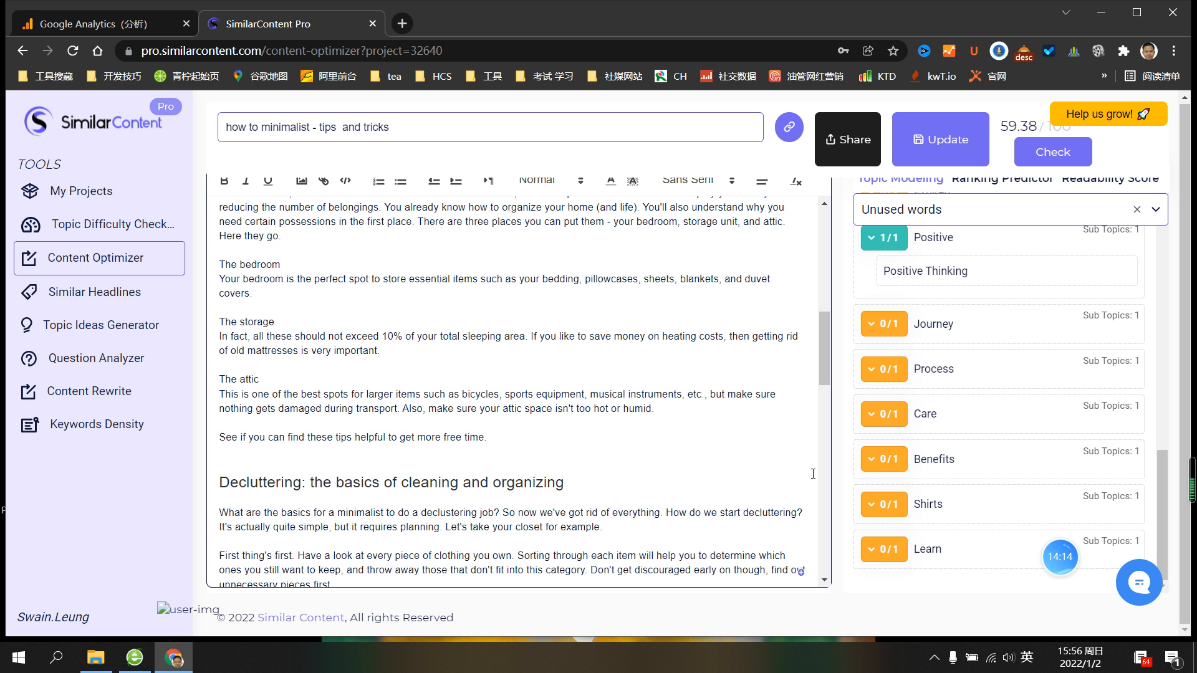
Clear the topic filter and reapply "Unused words" to refresh the list
{"action": "left_click", "coordinate": [1136, 212]}
{"action": "left_click", "coordinate": [1122, 209]}
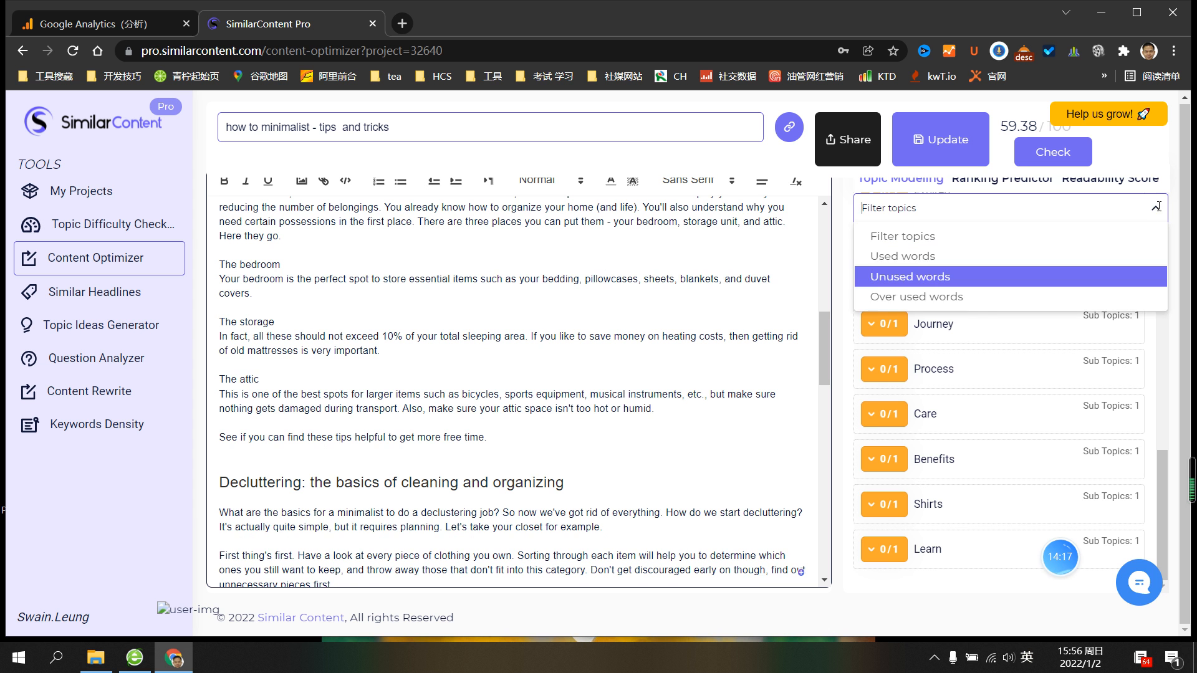
{"action": "left_click", "coordinate": [990, 287]}
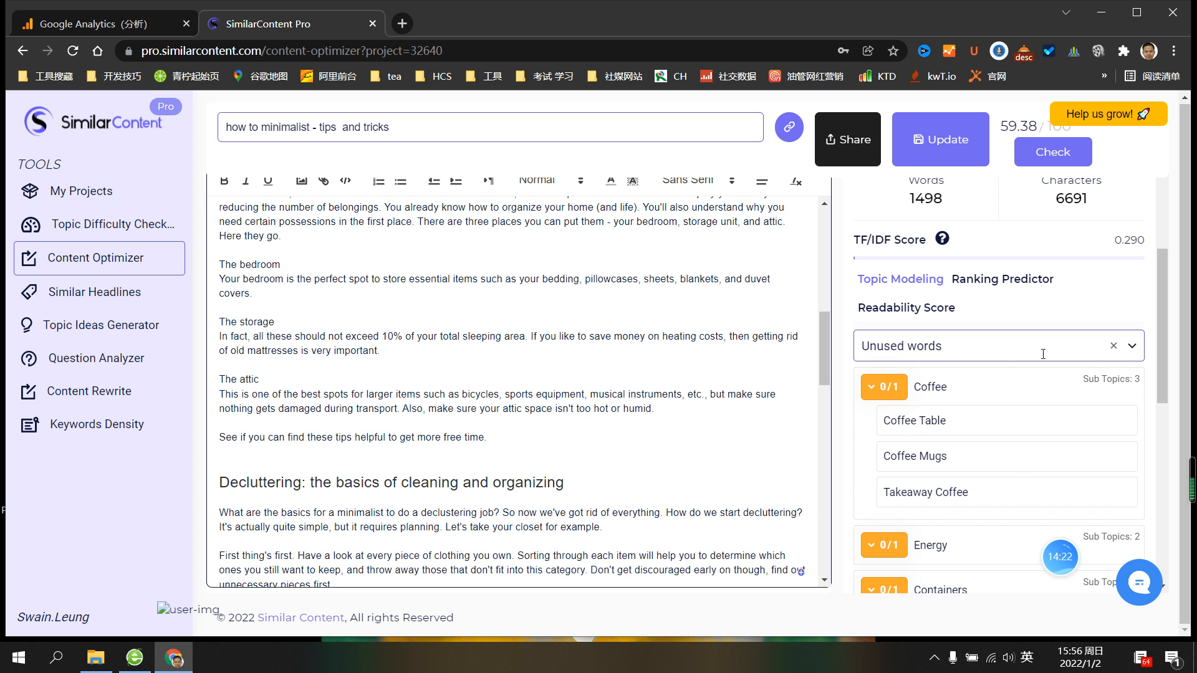
Look through the rest of the unused words and the whole article for places to add more topics
{"action": "scroll", "coordinate": [1043, 354], "scroll_direction": "down", "scroll_amount": 1}
{"action": "scroll", "coordinate": [651, 358], "scroll_direction": "down", "scroll_amount": 1}
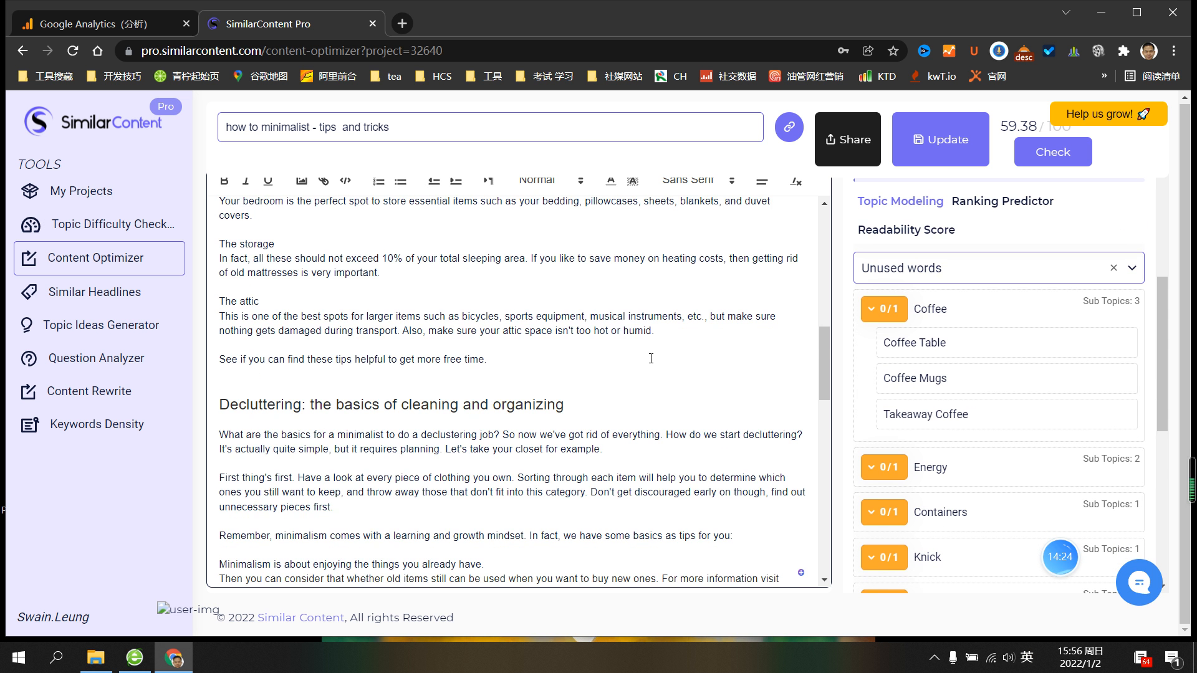
{"action": "scroll", "coordinate": [651, 358], "scroll_direction": "down", "scroll_amount": 2}
{"action": "scroll", "coordinate": [650, 358], "scroll_direction": "down", "scroll_amount": 7}
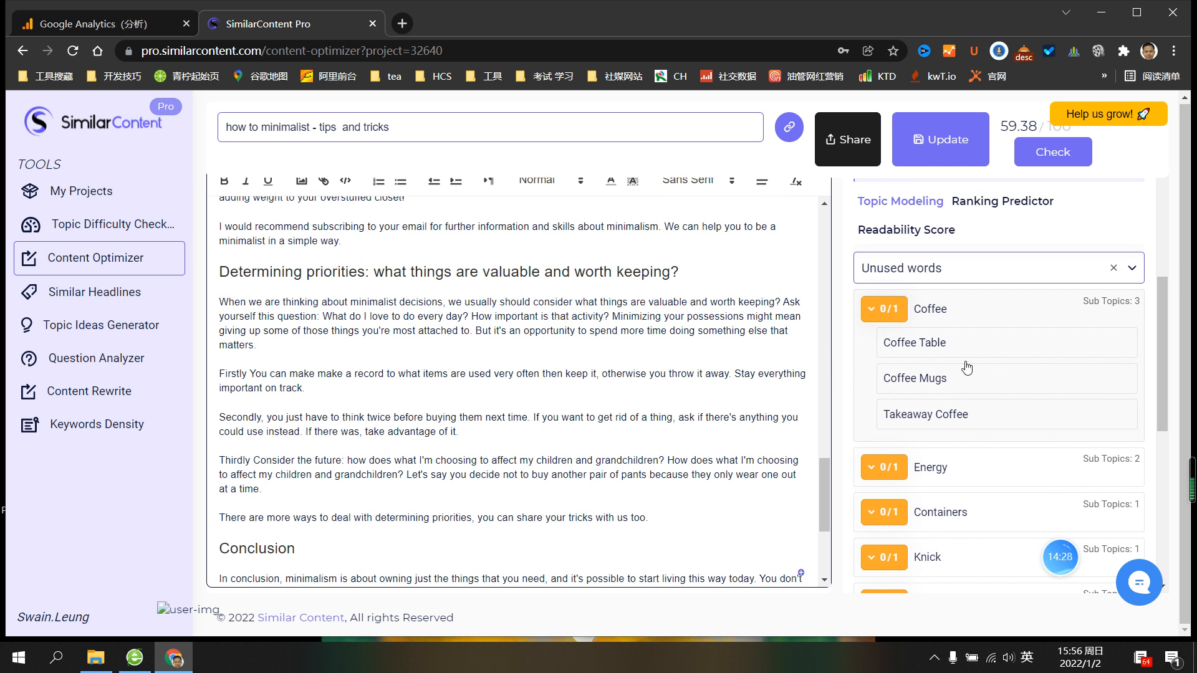
{"action": "scroll", "coordinate": [970, 368], "scroll_direction": "down", "scroll_amount": 5}
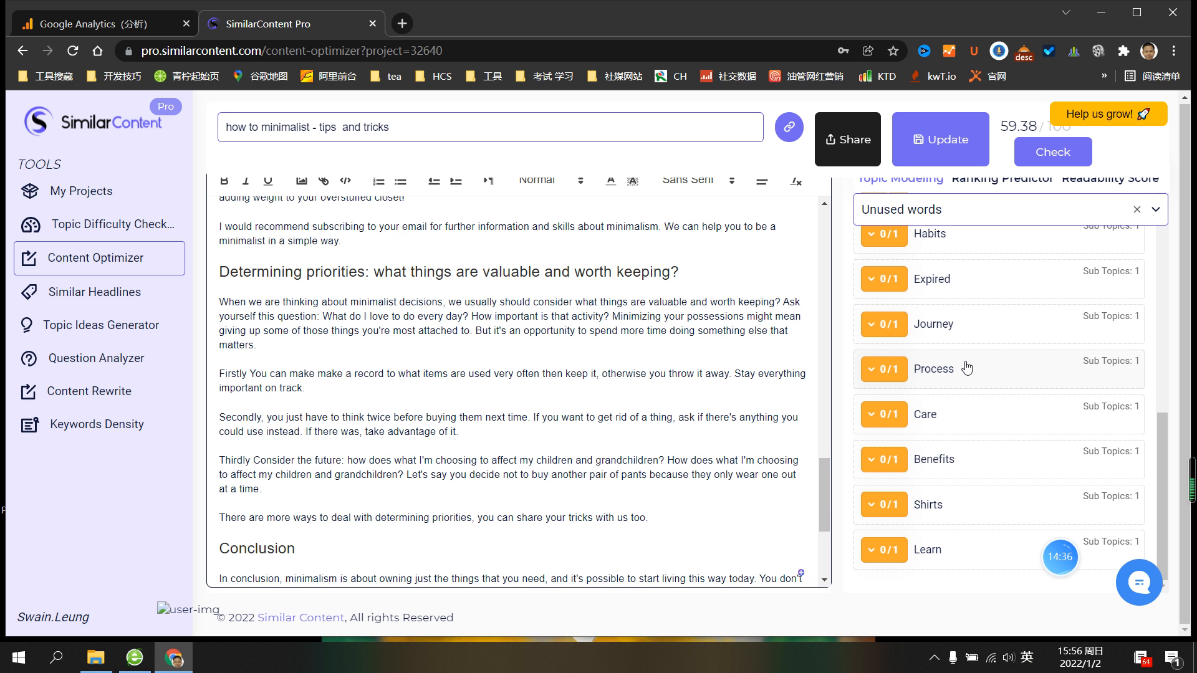
{"action": "scroll", "coordinate": [720, 422], "scroll_direction": "down", "scroll_amount": 3}
{"action": "scroll", "coordinate": [721, 422], "scroll_direction": "up", "scroll_amount": 1}
{"action": "scroll", "coordinate": [720, 422], "scroll_direction": "down", "scroll_amount": 2}
{"action": "key", "text": "BackSpace"}
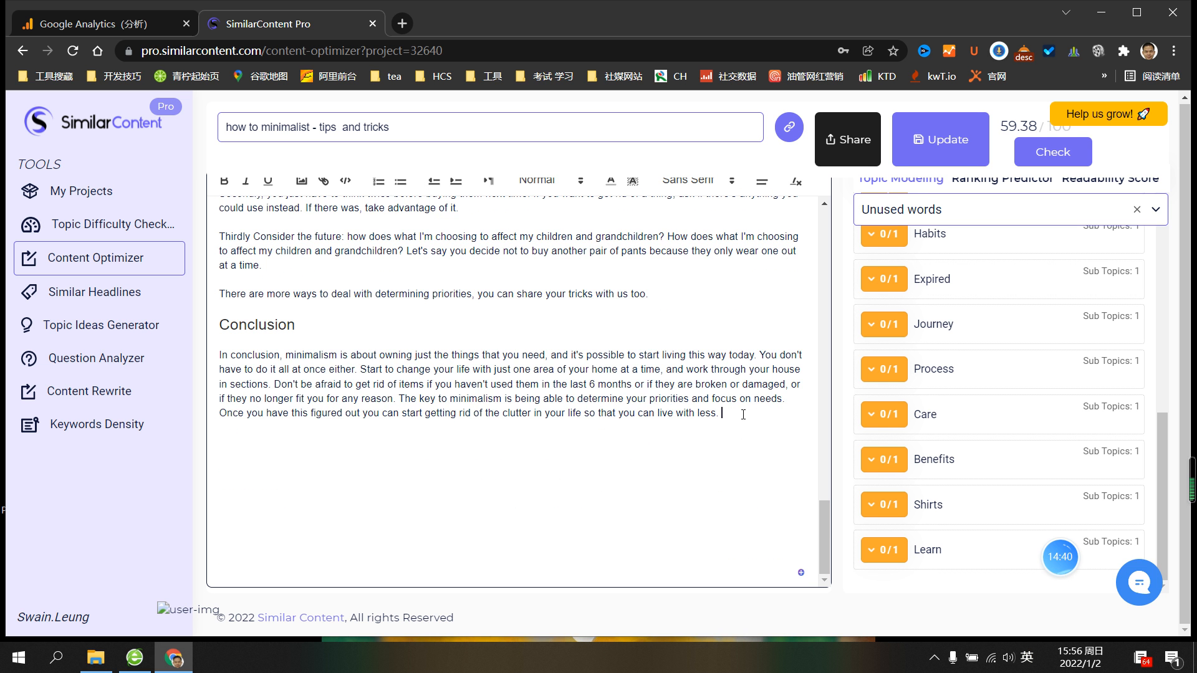
{"action": "scroll", "coordinate": [743, 414], "scroll_direction": "up", "scroll_amount": 1}
{"action": "scroll", "coordinate": [743, 415], "scroll_direction": "up", "scroll_amount": 2}
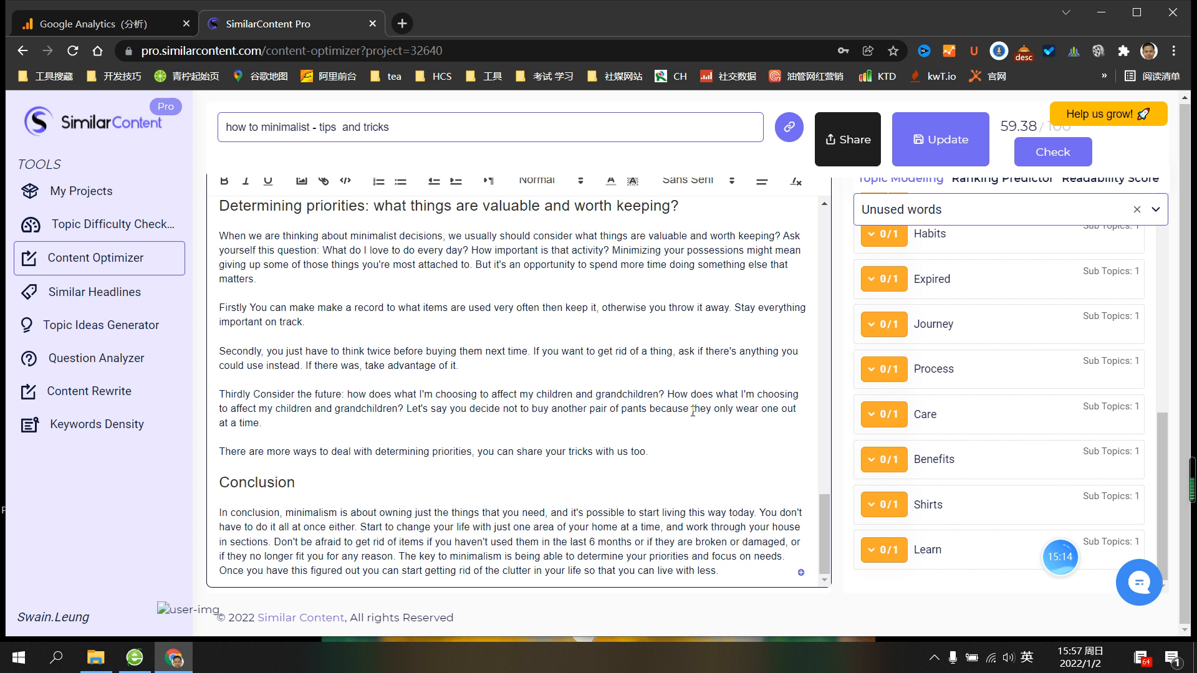
{"action": "scroll", "coordinate": [693, 413], "scroll_direction": "up", "scroll_amount": 4}
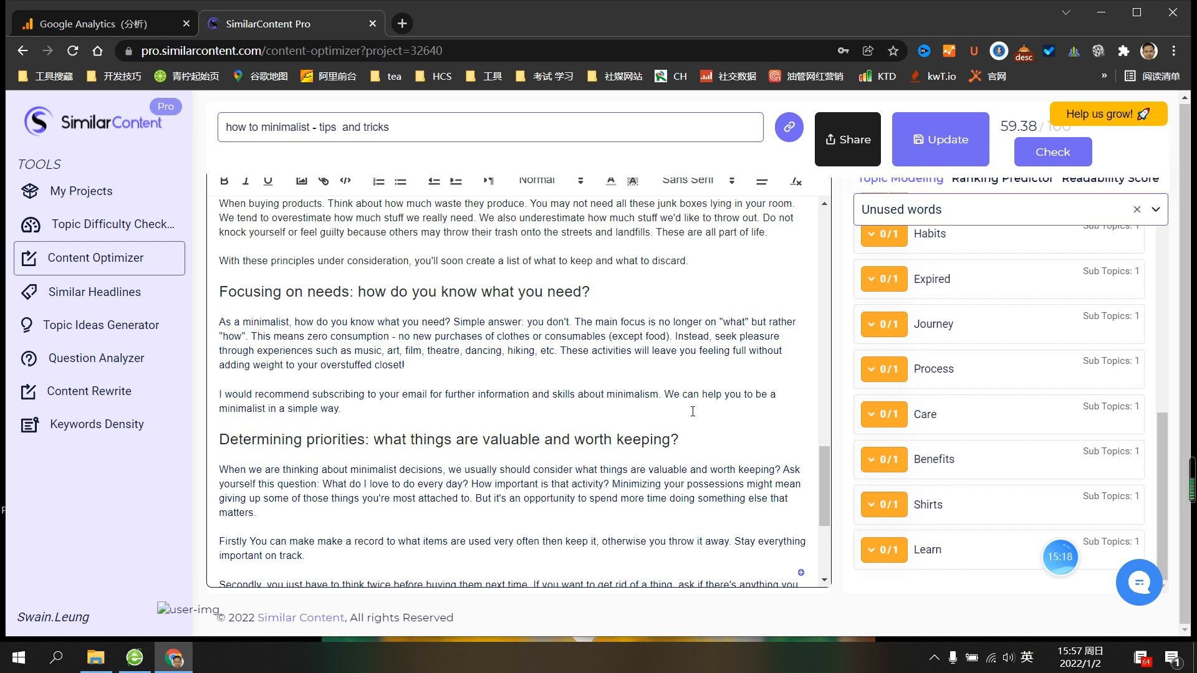
{"action": "scroll", "coordinate": [693, 412], "scroll_direction": "up", "scroll_amount": 5}
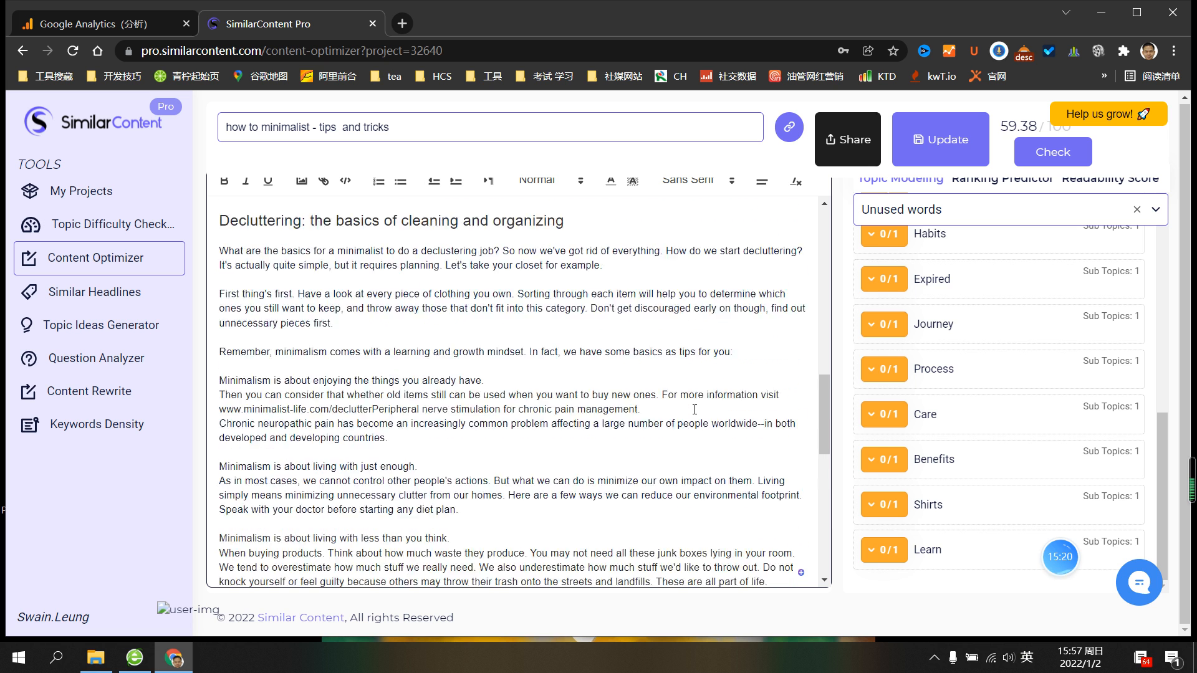
{"action": "scroll", "coordinate": [695, 409], "scroll_direction": "up", "scroll_amount": 5}
{"action": "scroll", "coordinate": [695, 410], "scroll_direction": "up", "scroll_amount": 5}
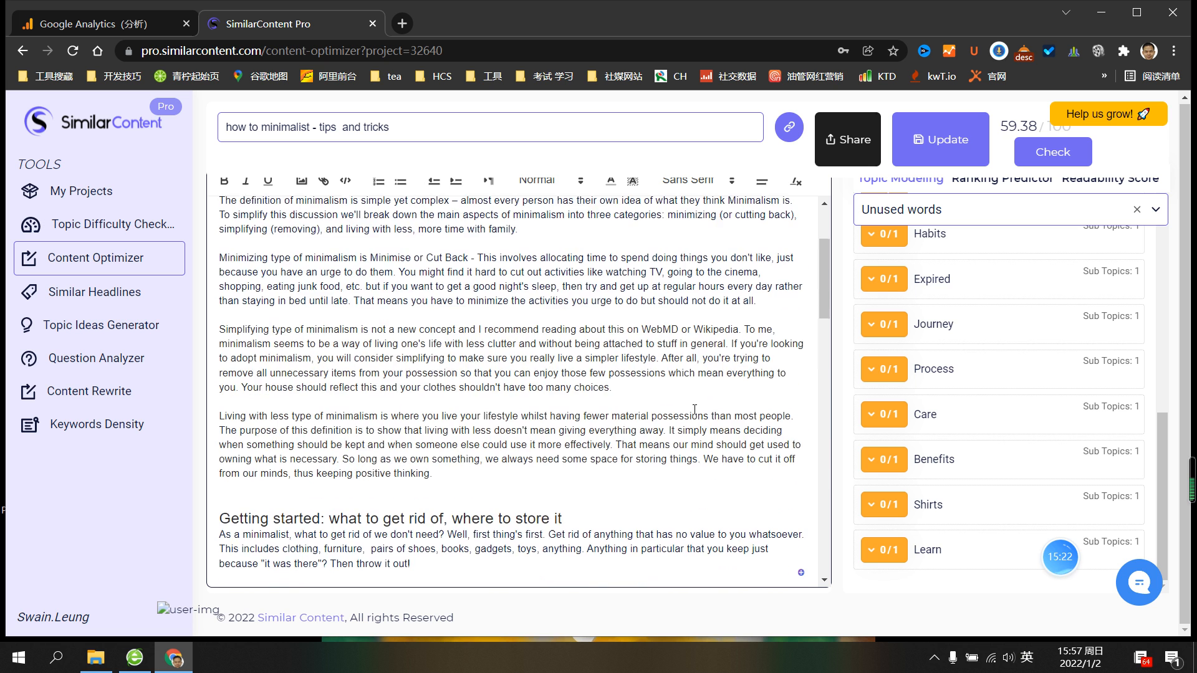
{"action": "scroll", "coordinate": [694, 409], "scroll_direction": "up", "scroll_amount": 3}
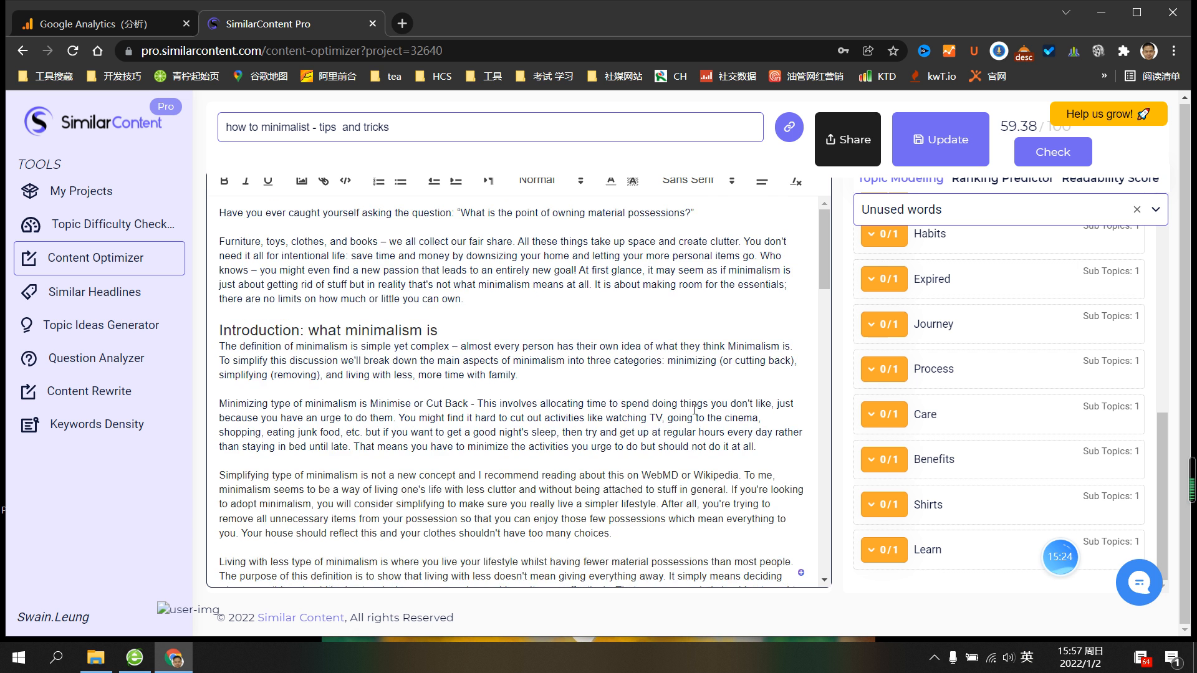
Remove the blank line beneath the "Decluttering", "Focusing on needs" and "Determining priorities" headings
{"action": "scroll", "coordinate": [694, 410], "scroll_direction": "down", "scroll_amount": 10}
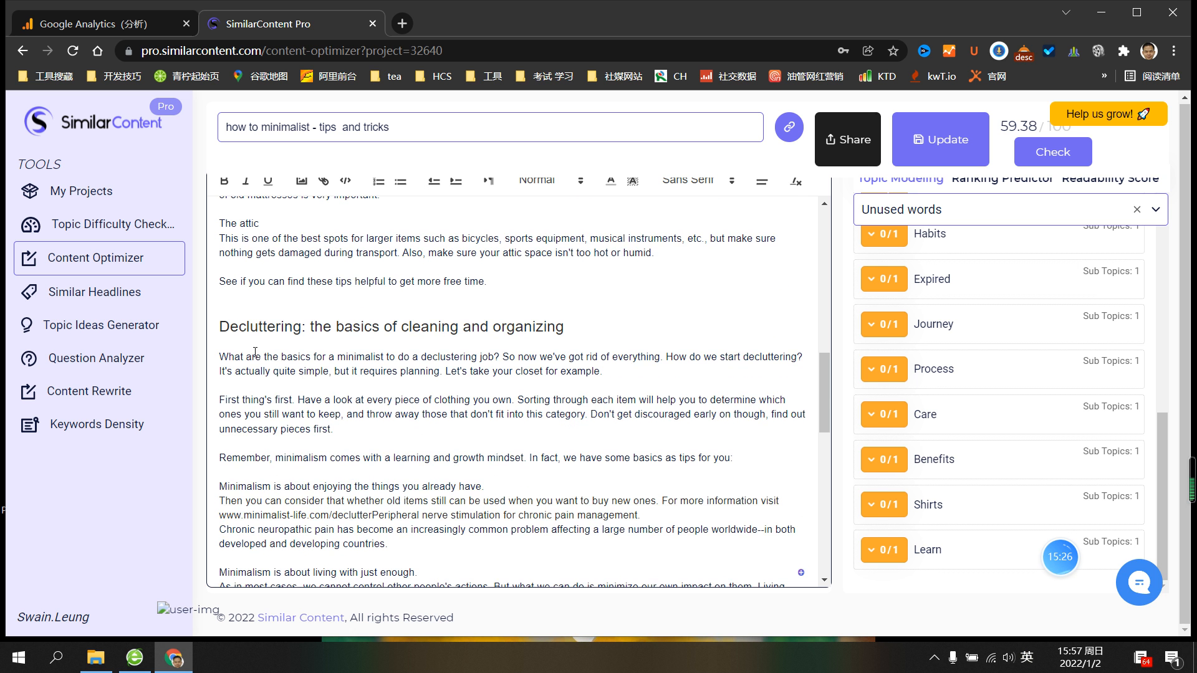
{"action": "key", "text": "Delete"}
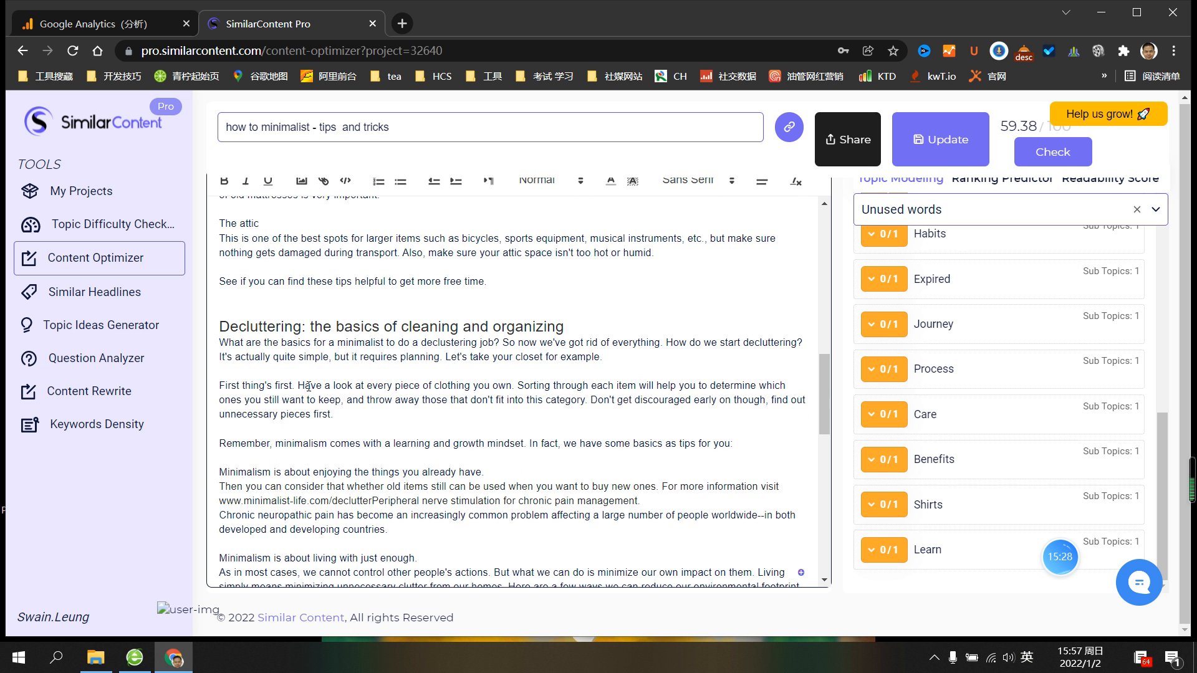
{"action": "scroll", "coordinate": [308, 386], "scroll_direction": "down", "scroll_amount": 6}
{"action": "left_click", "coordinate": [243, 357]}
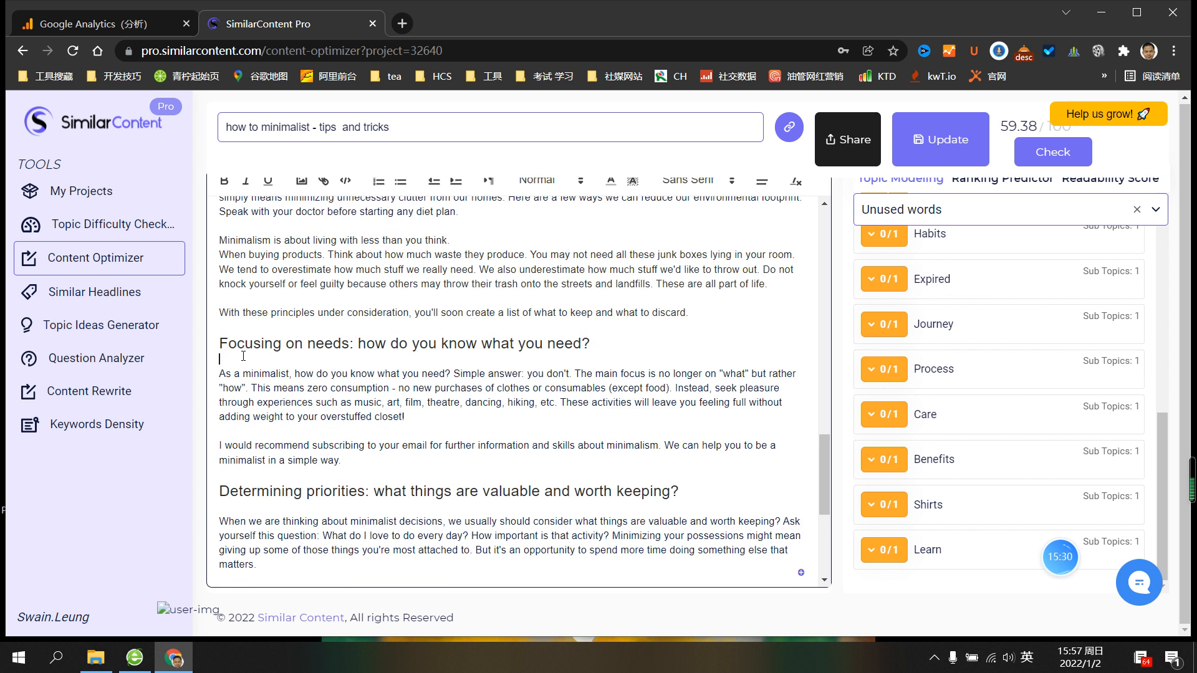
{"action": "key", "text": "Delete"}
{"action": "scroll", "coordinate": [243, 374], "scroll_direction": "down", "scroll_amount": 1}
{"action": "left_click", "coordinate": [231, 424]}
{"action": "key", "text": "Delete"}
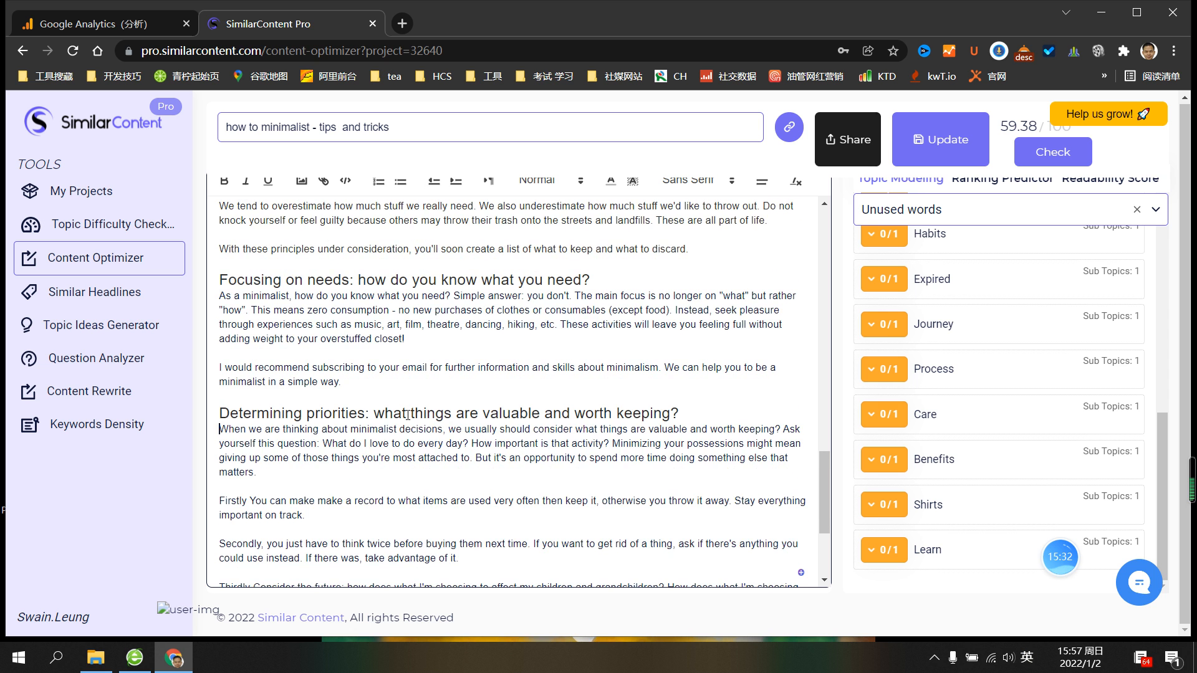
Show the subtopic of the unused word "Expired" and look for a place in the article to use it
{"action": "scroll", "coordinate": [408, 415], "scroll_direction": "up", "scroll_amount": 10}
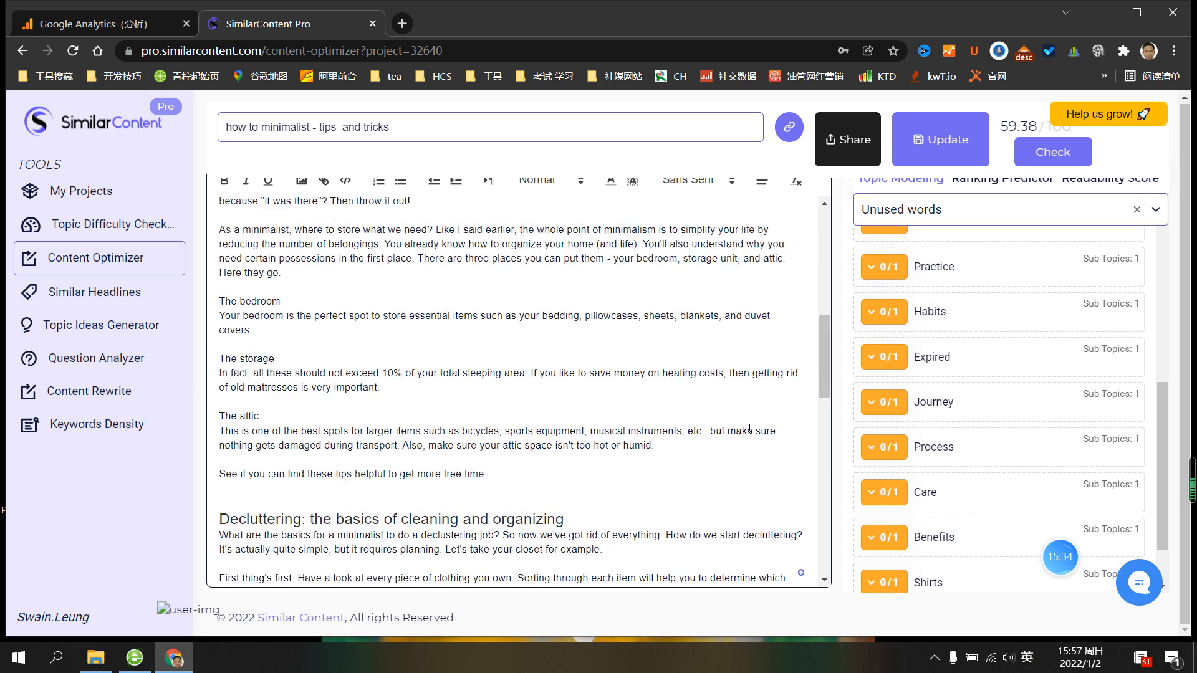
{"action": "scroll", "coordinate": [750, 428], "scroll_direction": "up", "scroll_amount": 10}
{"action": "left_click", "coordinate": [890, 359]}
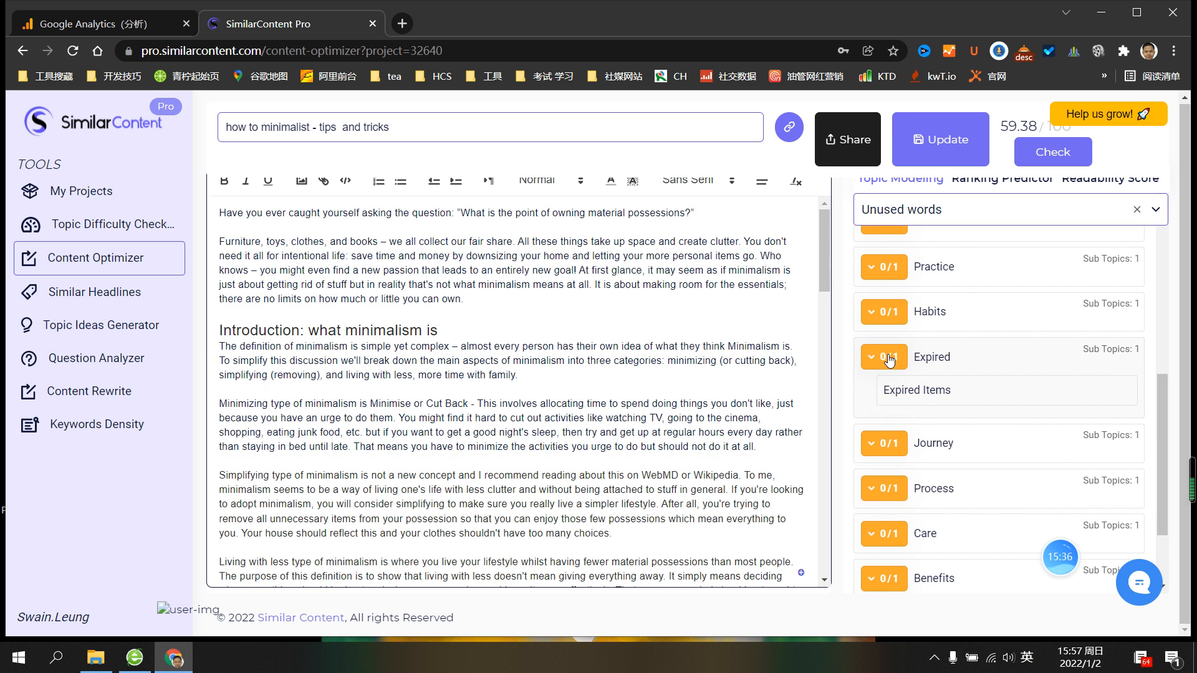
{"action": "left_click", "coordinate": [889, 359]}
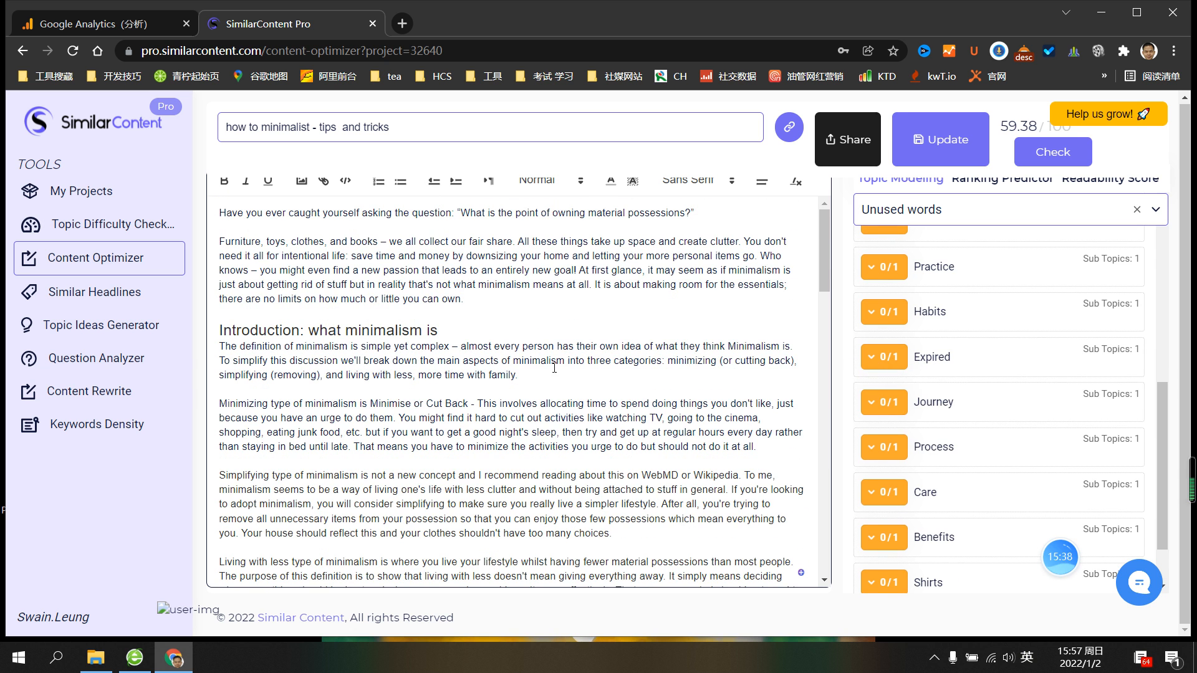
{"action": "scroll", "coordinate": [554, 368], "scroll_direction": "down", "scroll_amount": 10}
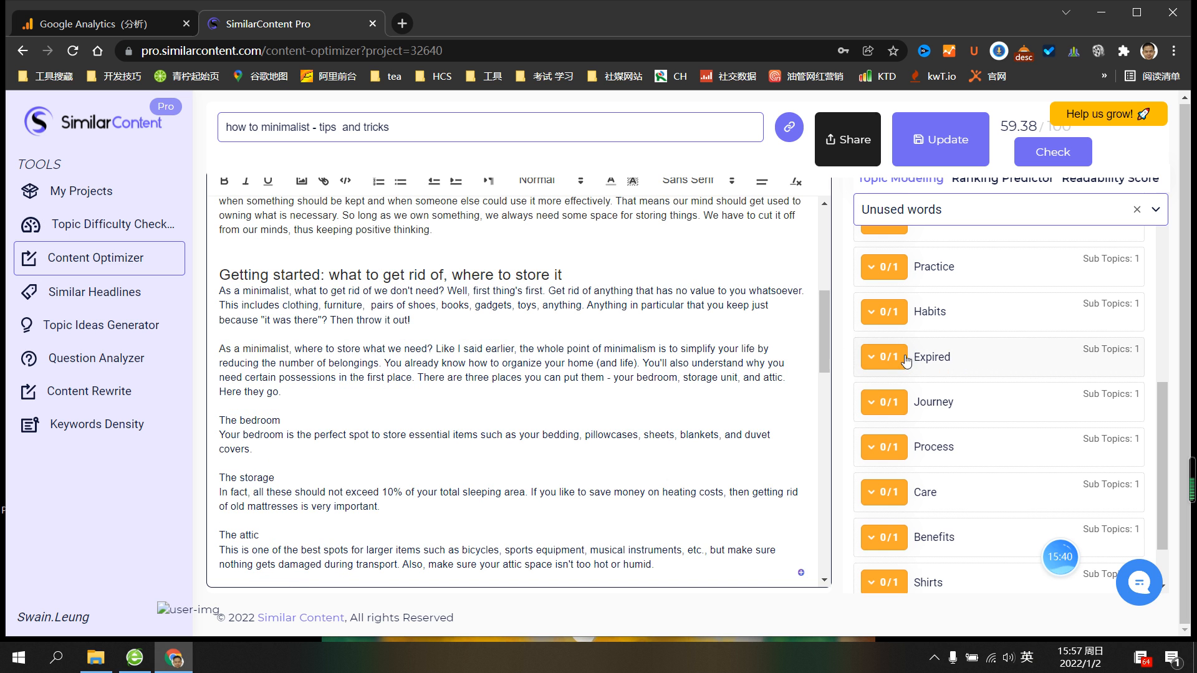
{"action": "left_click", "coordinate": [891, 363]}
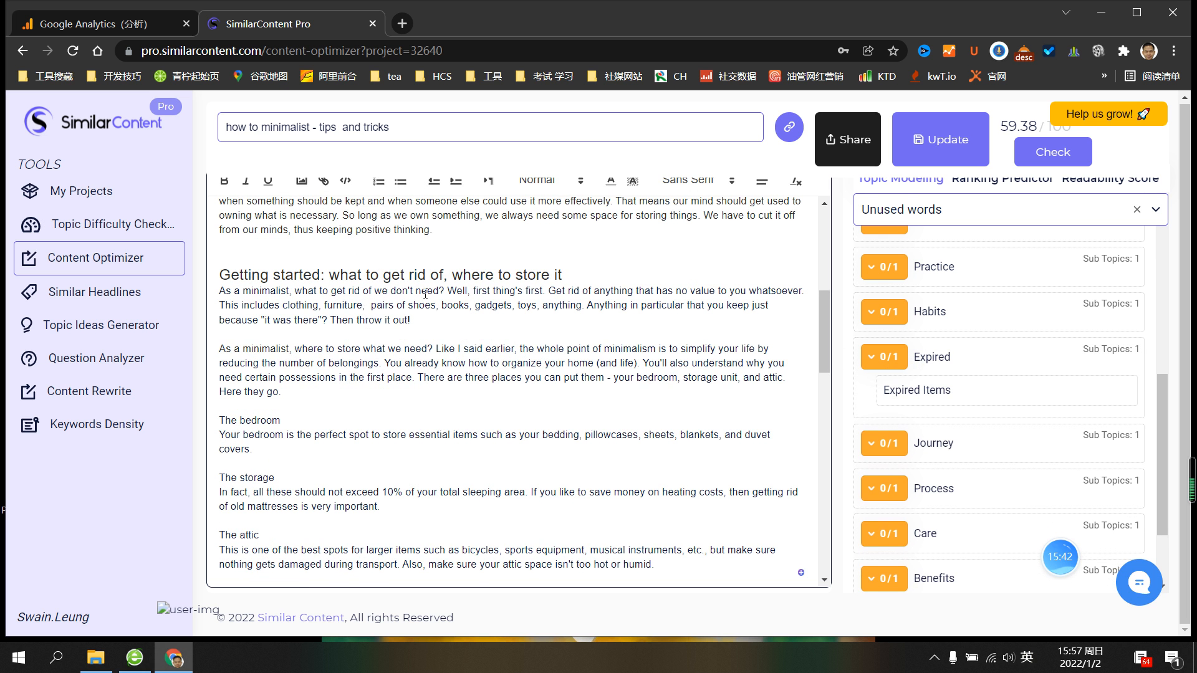
In the first "Getting started" paragraph, insert "considered as expired items" after "toys, anything", with single spacing between the words
{"action": "left_click", "coordinate": [390, 321]}
{"action": "left_click_drag", "start_coordinate": [582, 305], "coordinate": [593, 305]}
{"action": "left_click", "coordinate": [548, 304]}
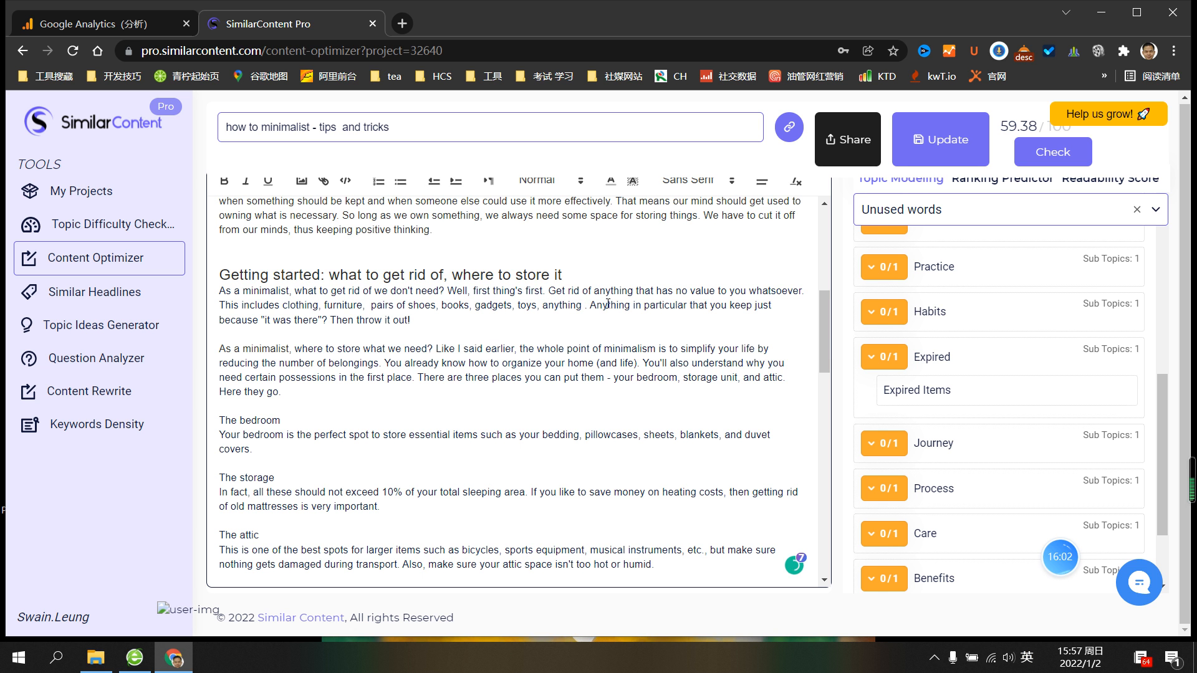
{"action": "type", "text": "considere"}
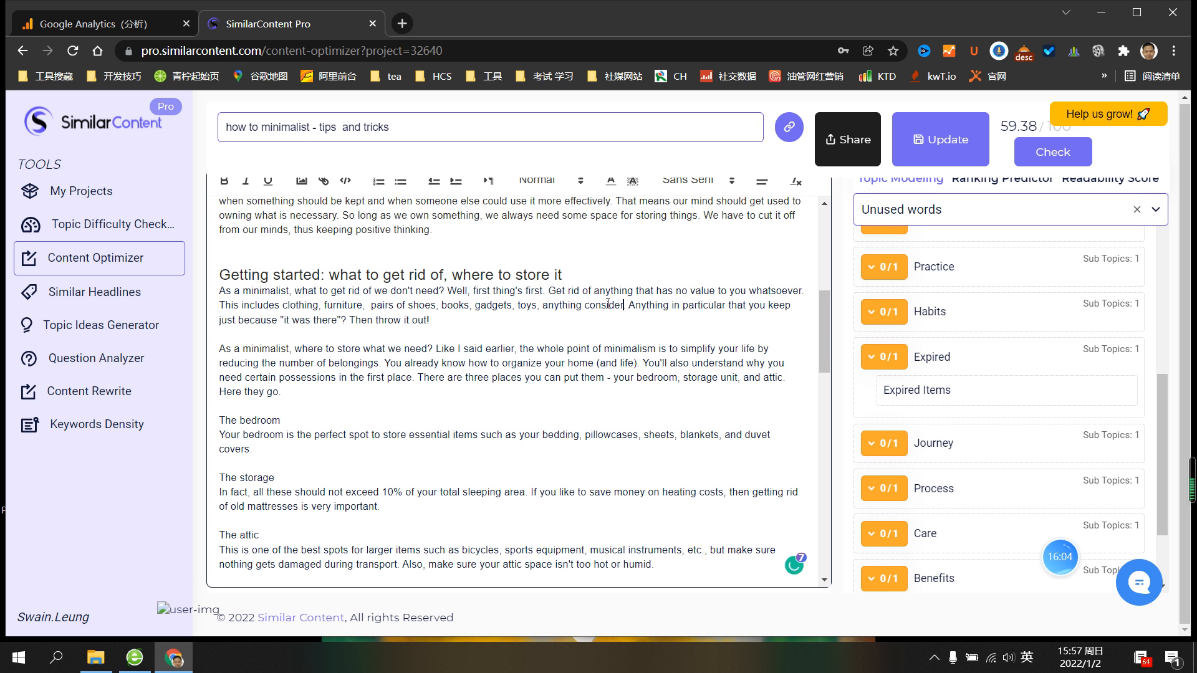
{"action": "type", "text": "d as "}
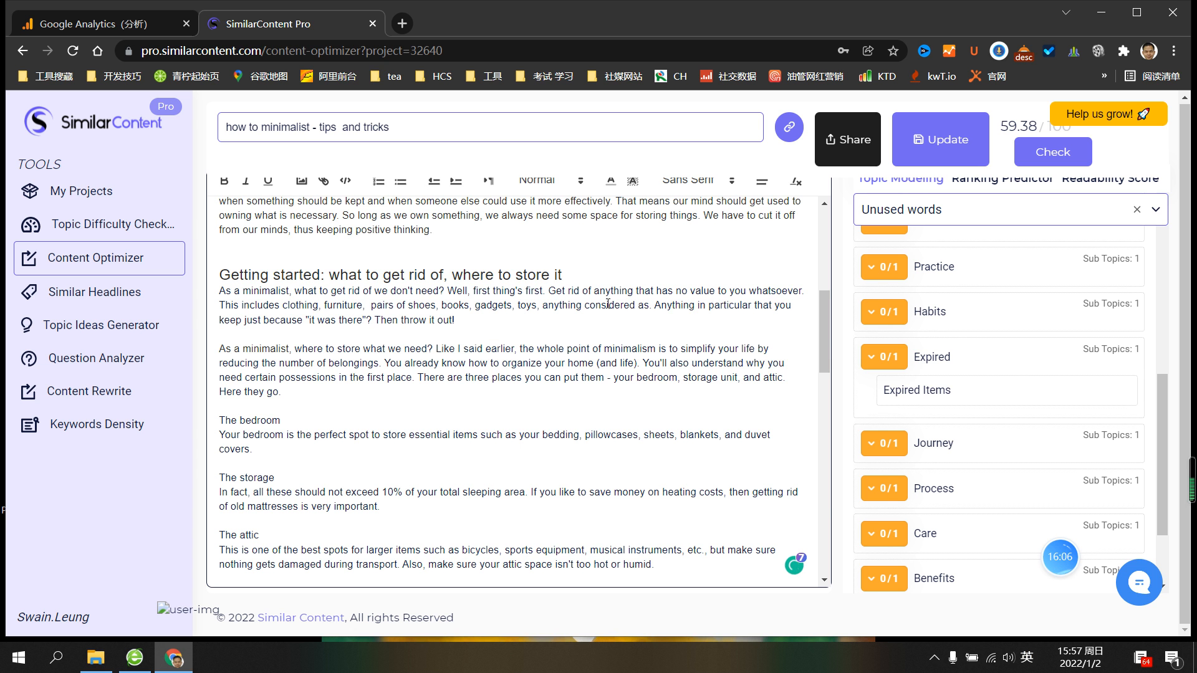
{"action": "type", "text": "expired items"}
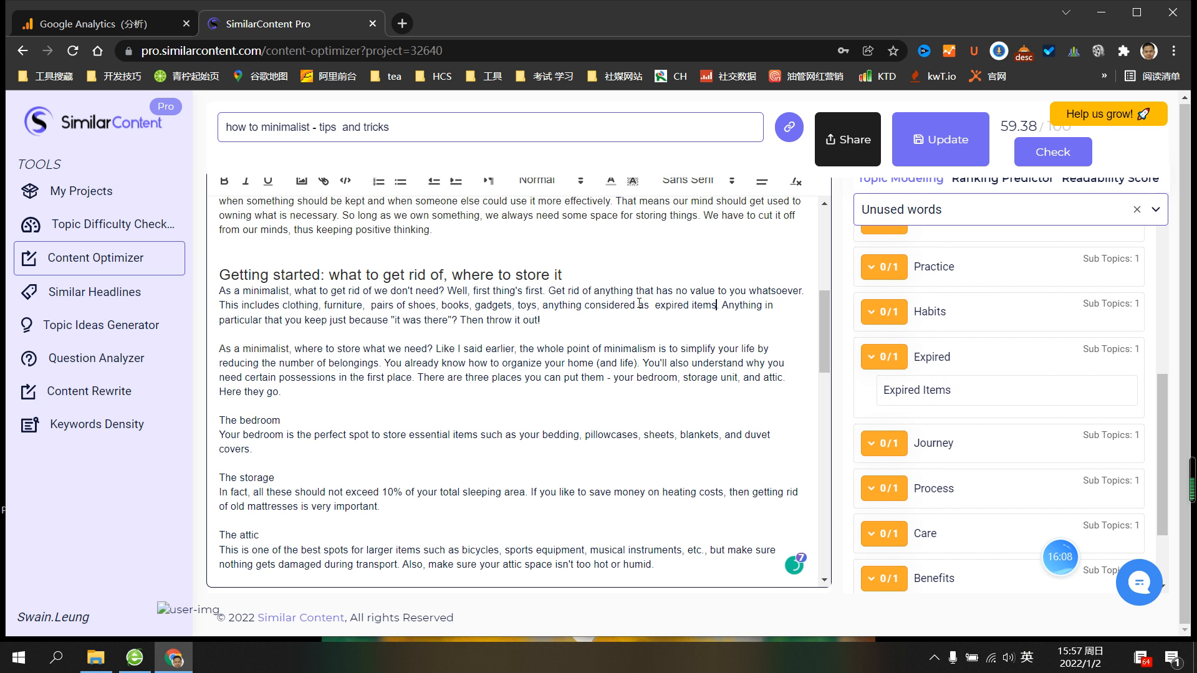
{"action": "mouse_move", "coordinate": [653, 303]}
{"action": "left_click", "coordinate": [672, 345]}
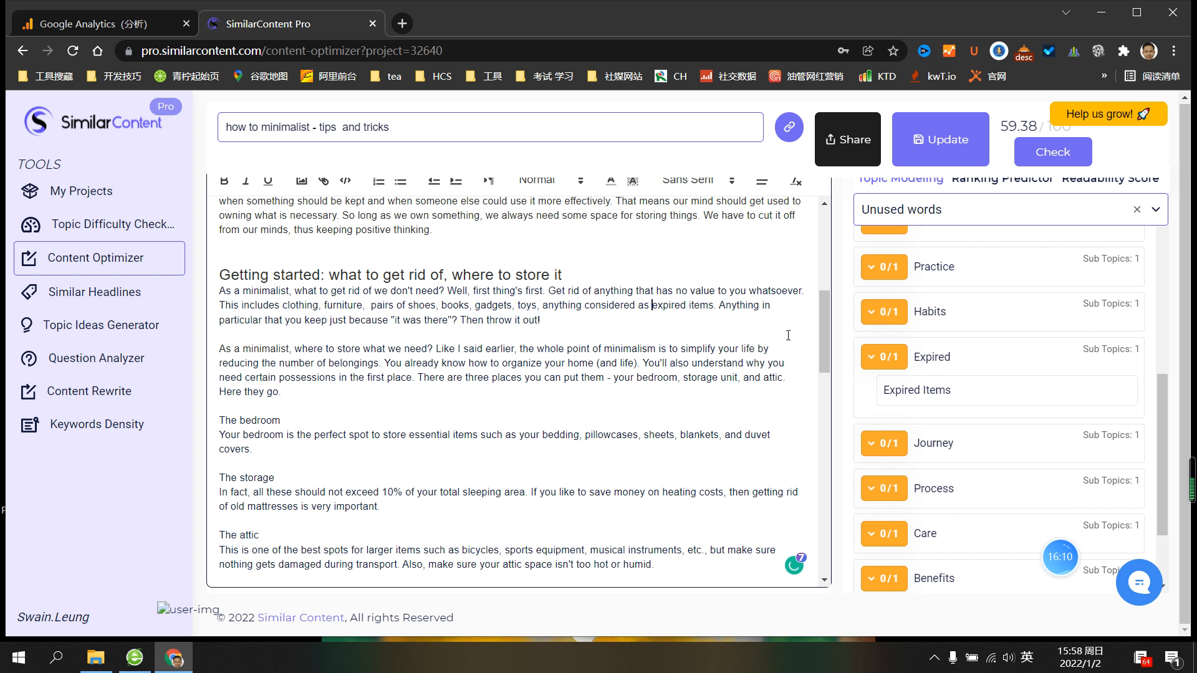
Collapse "Expired", show the subtopic of the unused word "Habits" and read the Introduction for a place to use it
{"action": "left_click", "coordinate": [891, 362]}
{"action": "left_click", "coordinate": [885, 323]}
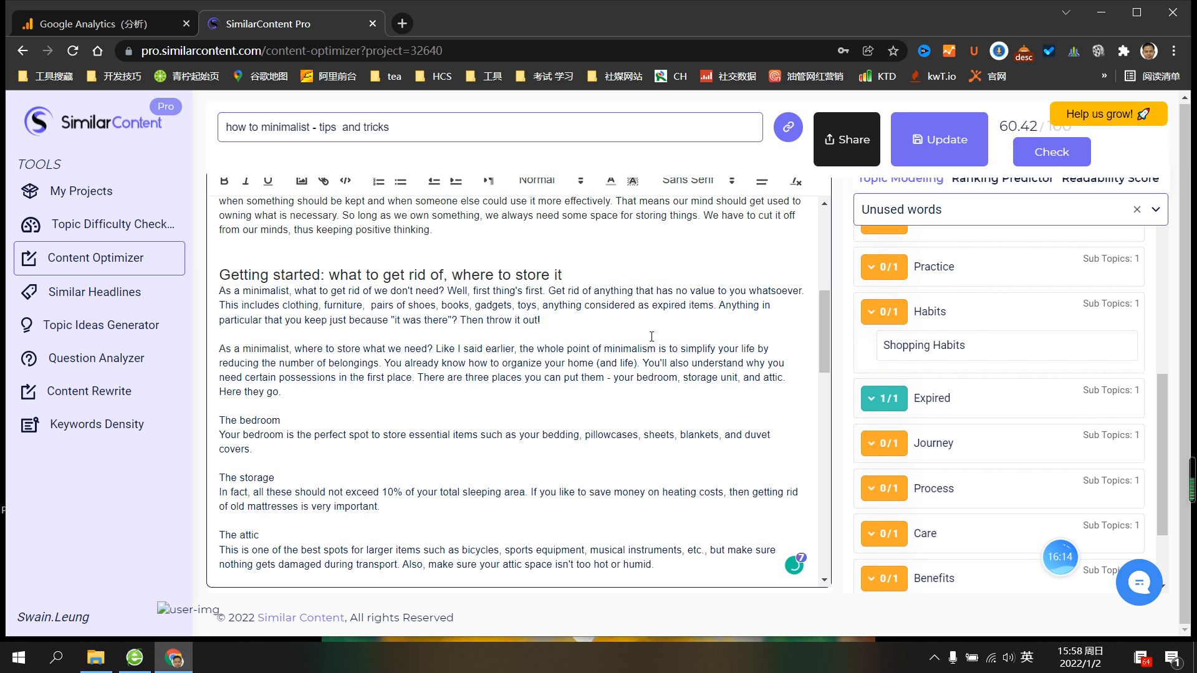
{"action": "scroll", "coordinate": [590, 332], "scroll_direction": "up", "scroll_amount": 1}
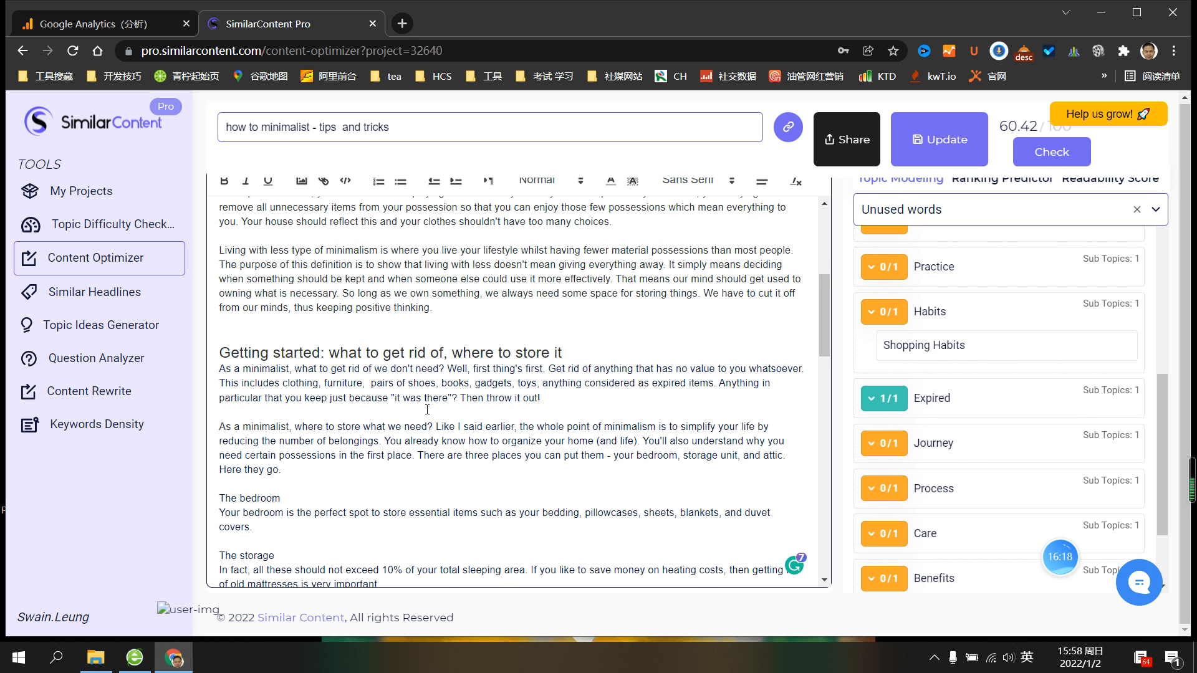
{"action": "scroll", "coordinate": [427, 409], "scroll_direction": "up", "scroll_amount": 5}
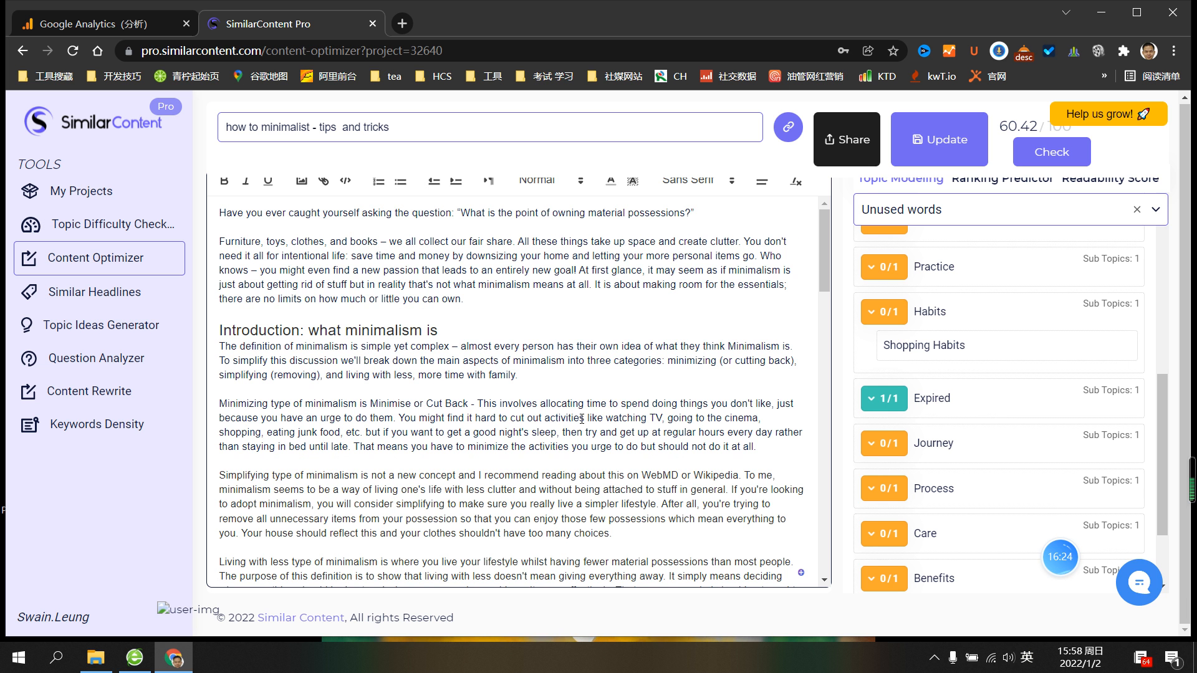
{"action": "scroll", "coordinate": [681, 398], "scroll_direction": "down", "scroll_amount": 1}
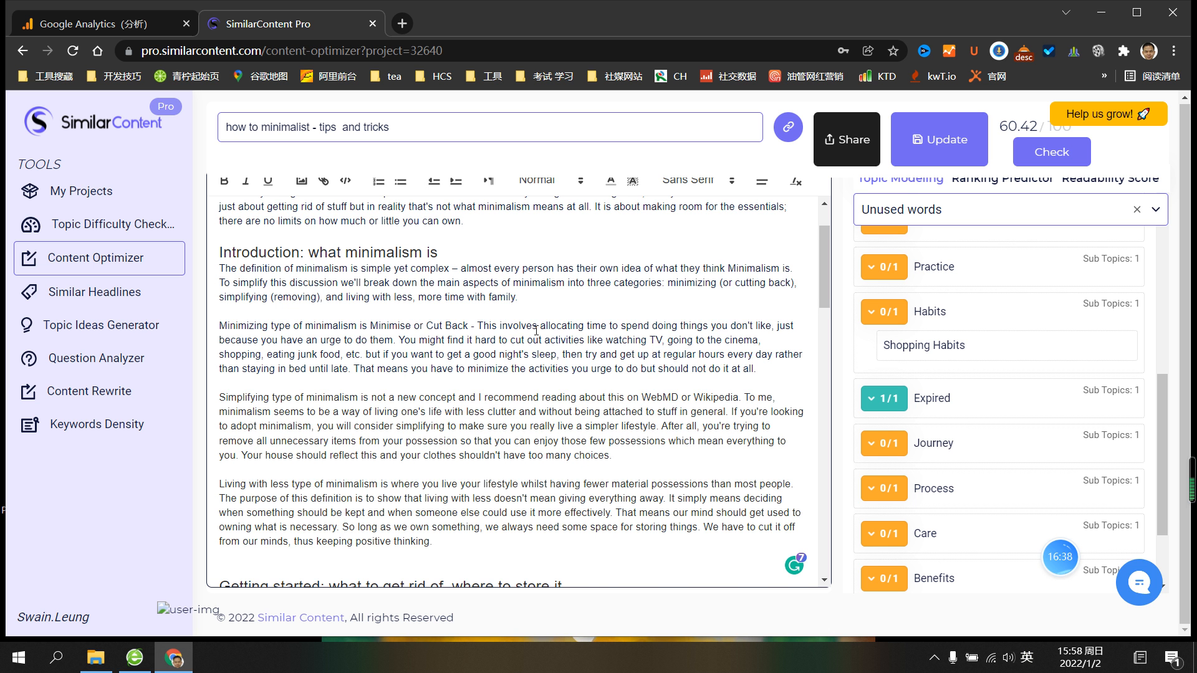
{"action": "scroll", "coordinate": [536, 331], "scroll_direction": "up", "scroll_amount": 1}
{"action": "scroll", "coordinate": [536, 331], "scroll_direction": "down", "scroll_amount": 2}
{"action": "scroll", "coordinate": [536, 330], "scroll_direction": "up", "scroll_amount": 3}
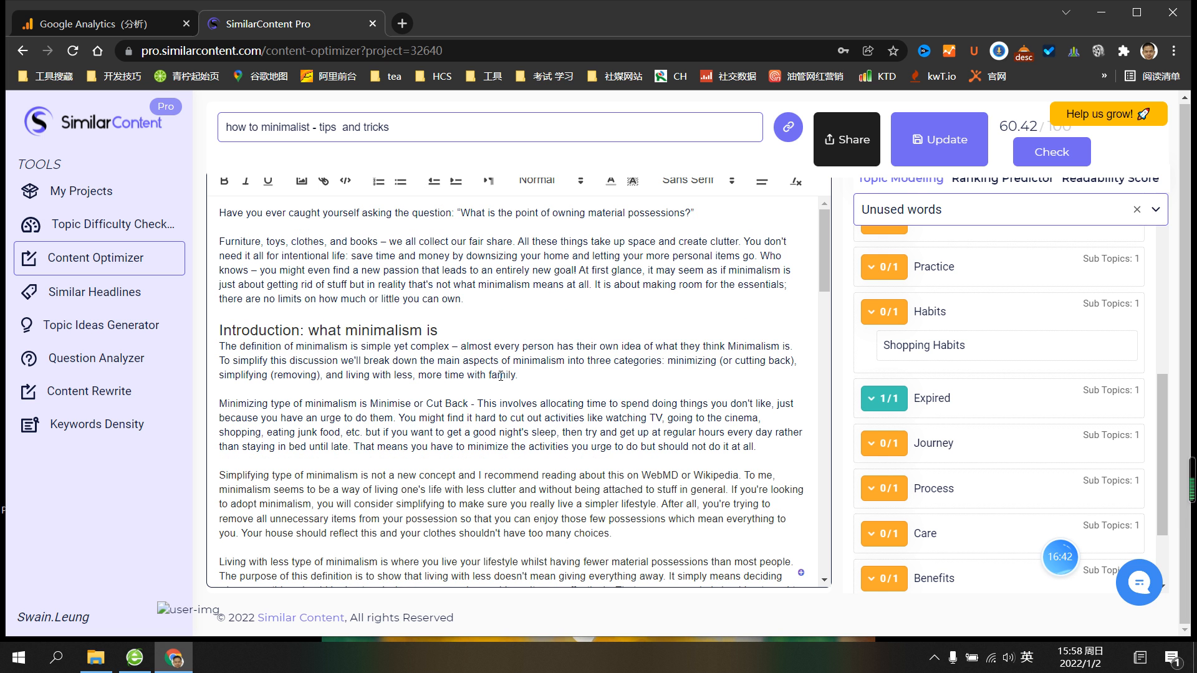
Delete ", more time with family" from the end of the Introduction's first paragraph, leaving "living with less."
{"action": "left_click_drag", "start_coordinate": [418, 375], "coordinate": [527, 374]}
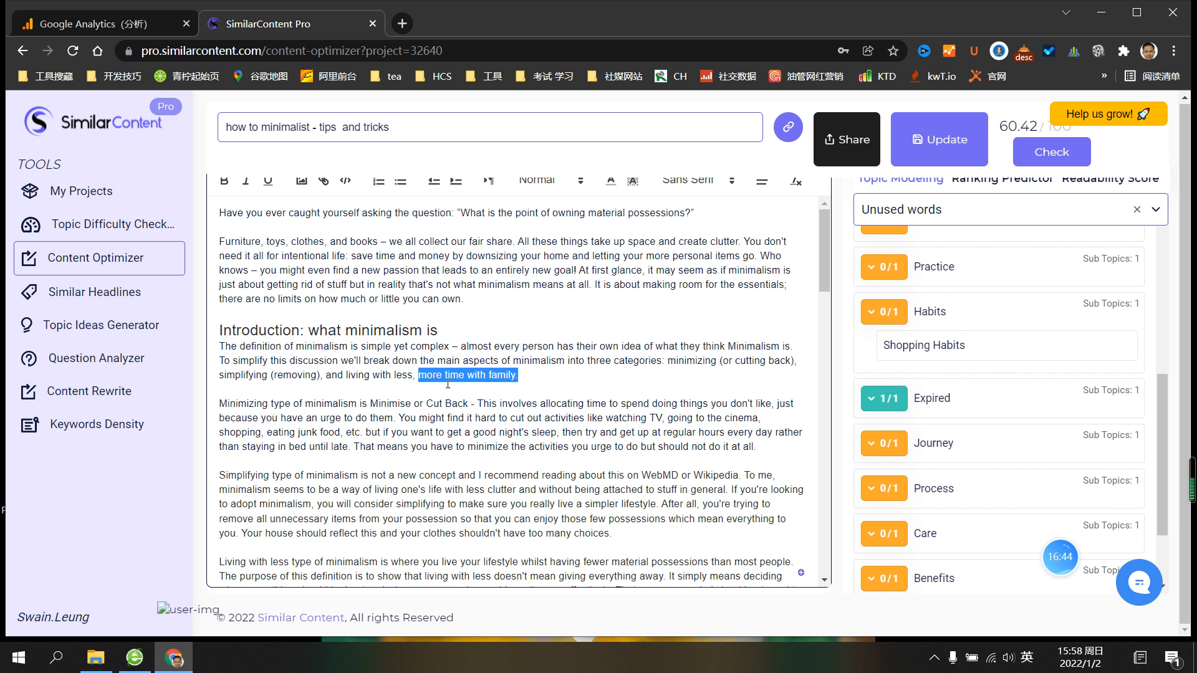
{"action": "key", "text": "BackSpace"}
{"action": "key", "text": "BackSpace"}
{"action": "key", "text": "BackSpace"}
{"action": "type", "text": "."}
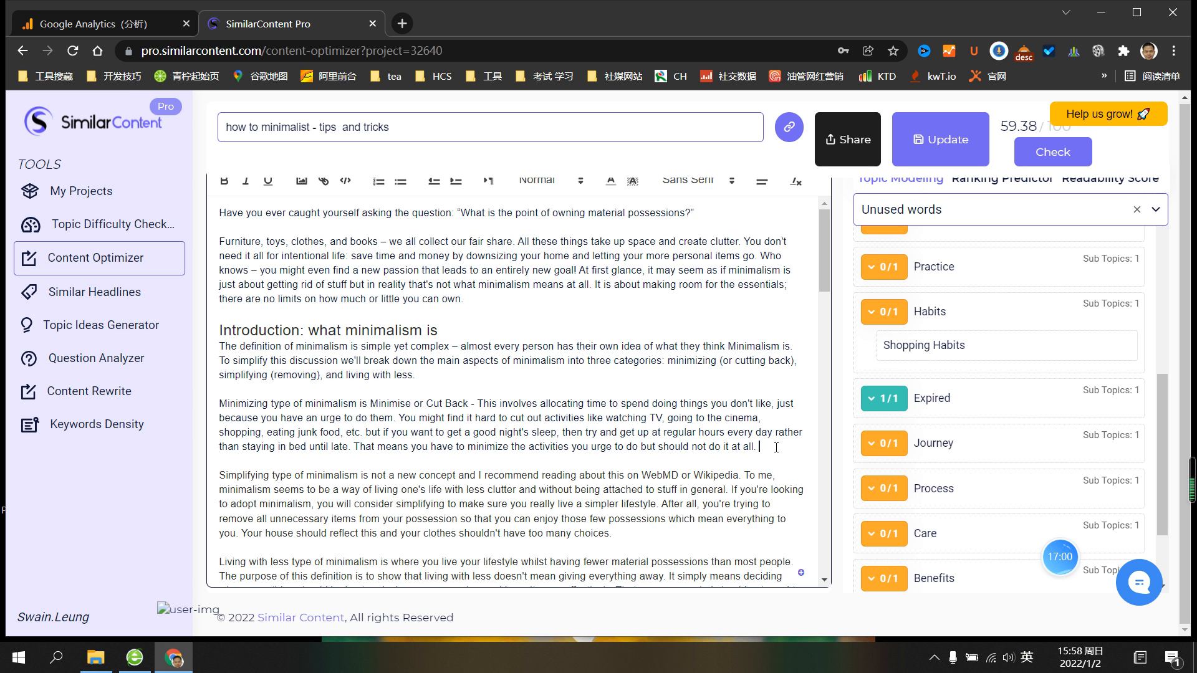
End the "Minimizing type" paragraph with "Then you will have more time with family.", accepting the grammar suggestion for the missing verb "have"
{"action": "type", "text": "en you wll more time with family"}
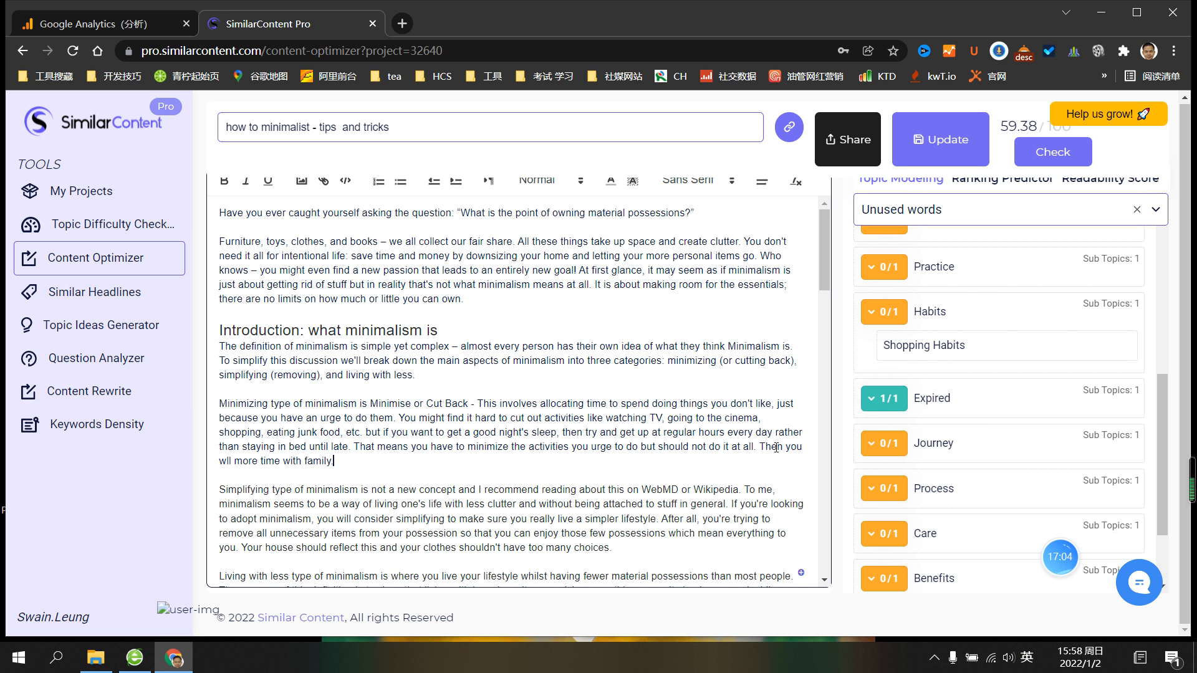
{"action": "mouse_move", "coordinate": [239, 461]}
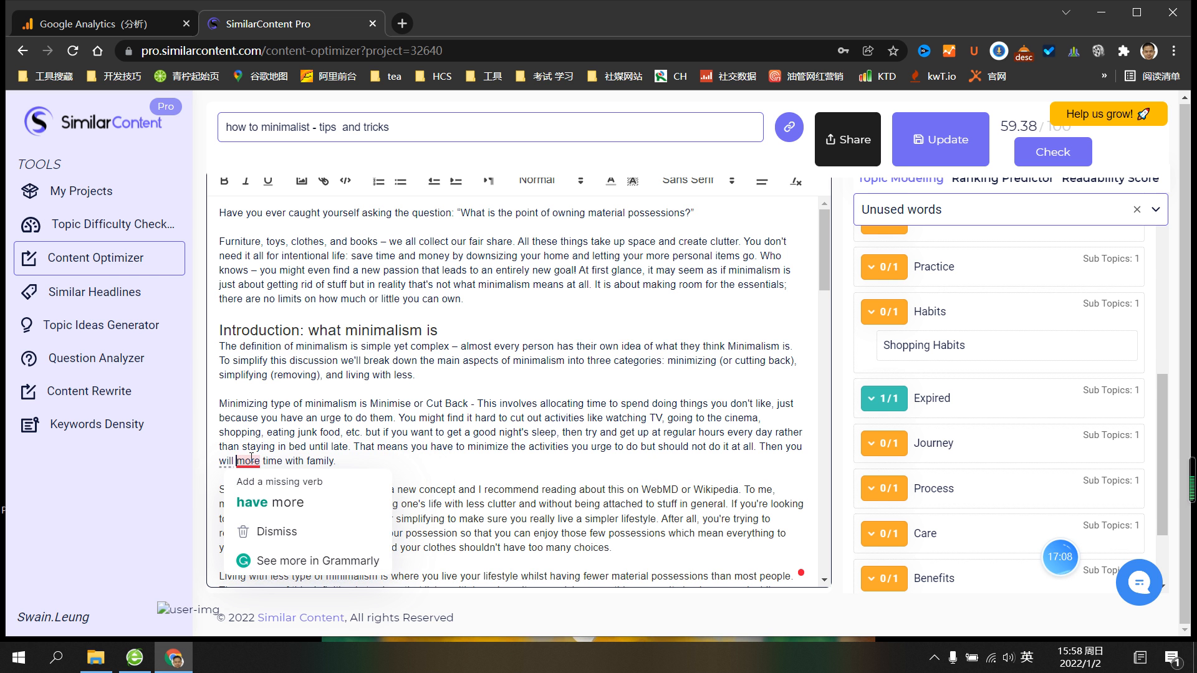
{"action": "left_click", "coordinate": [267, 503]}
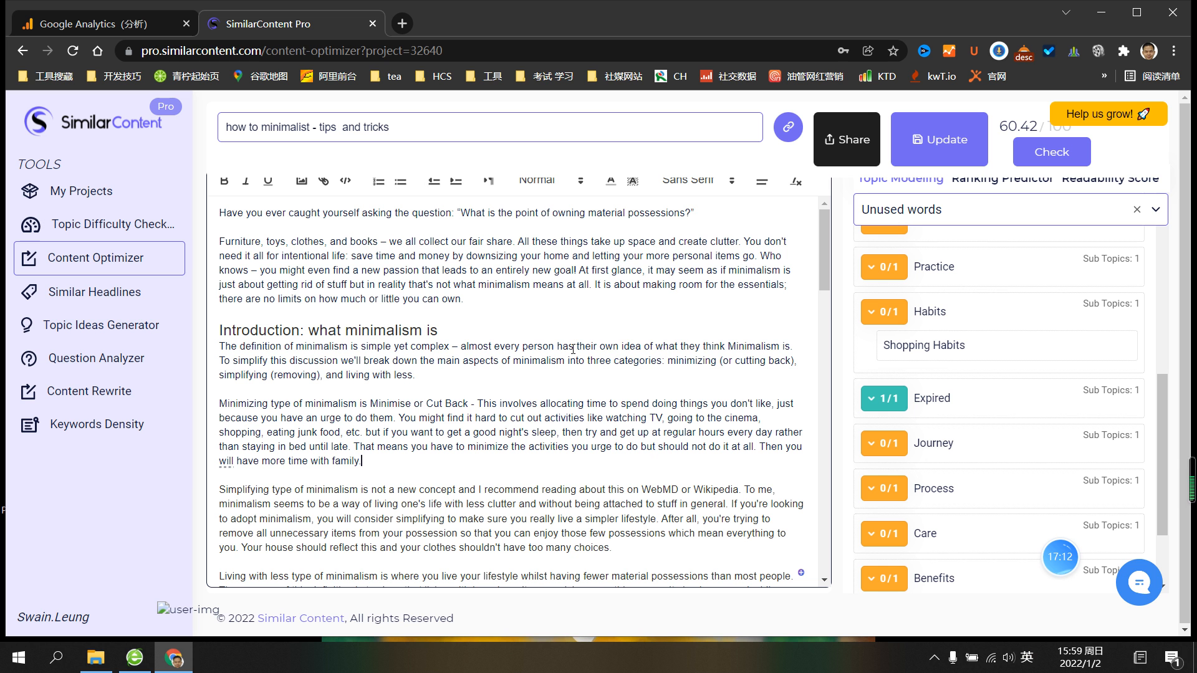
Add a question mark to the "Introduction: what minimalism is" heading and change "with family" to "with your family" in the new sentence
{"action": "left_click", "coordinate": [453, 331]}
{"action": "left_click", "coordinate": [350, 461]}
{"action": "left_click", "coordinate": [372, 495]}
Look through the Introduction and the unused words list, and show the subtopic of "Shirts"
{"action": "scroll", "coordinate": [445, 464], "scroll_direction": "down", "scroll_amount": 1}
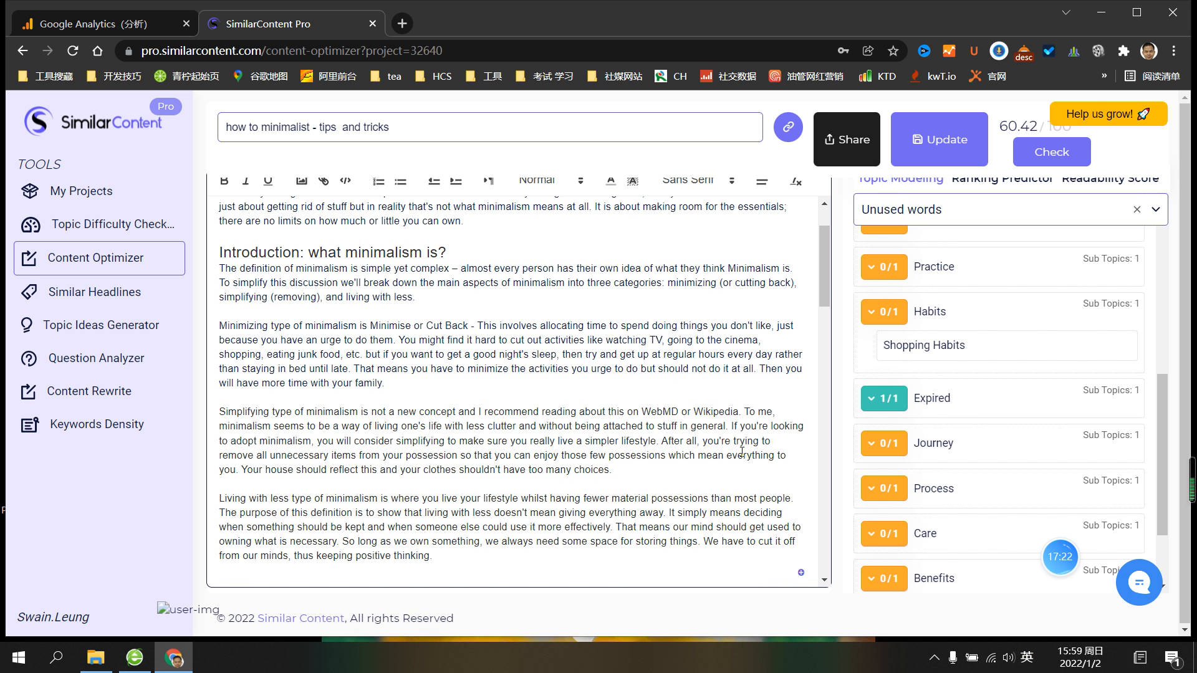
{"action": "scroll", "coordinate": [900, 452], "scroll_direction": "down", "scroll_amount": 2}
{"action": "scroll", "coordinate": [899, 455], "scroll_direction": "up", "scroll_amount": 6}
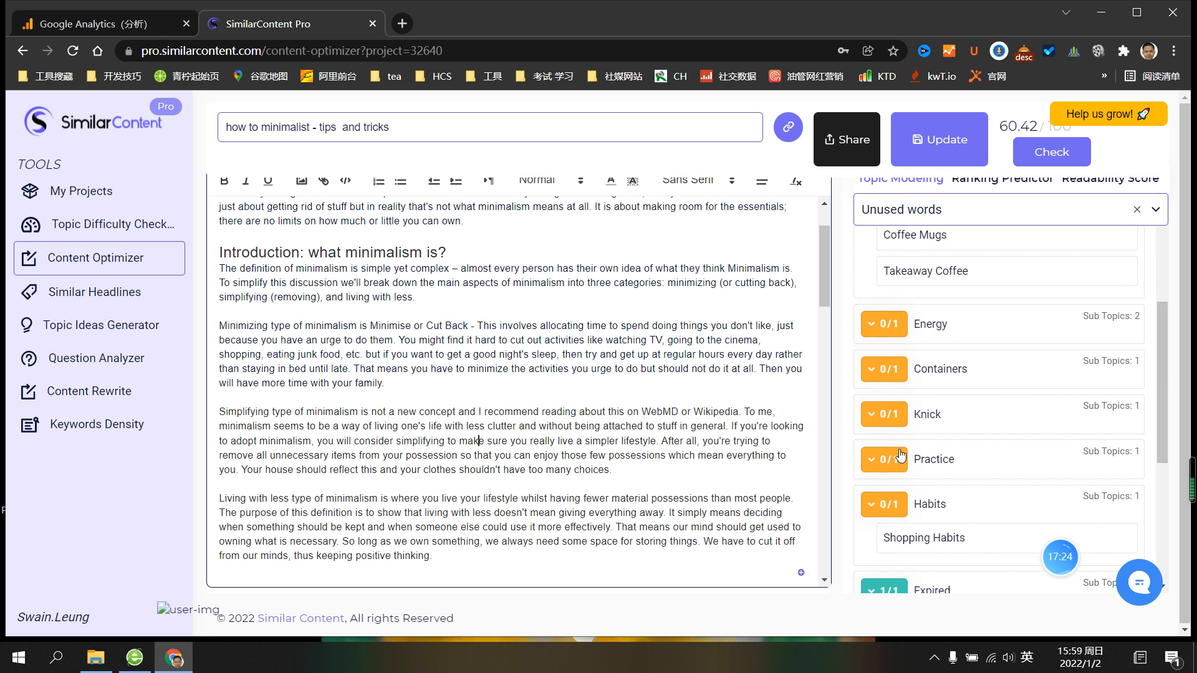
{"action": "scroll", "coordinate": [899, 455], "scroll_direction": "down", "scroll_amount": 7}
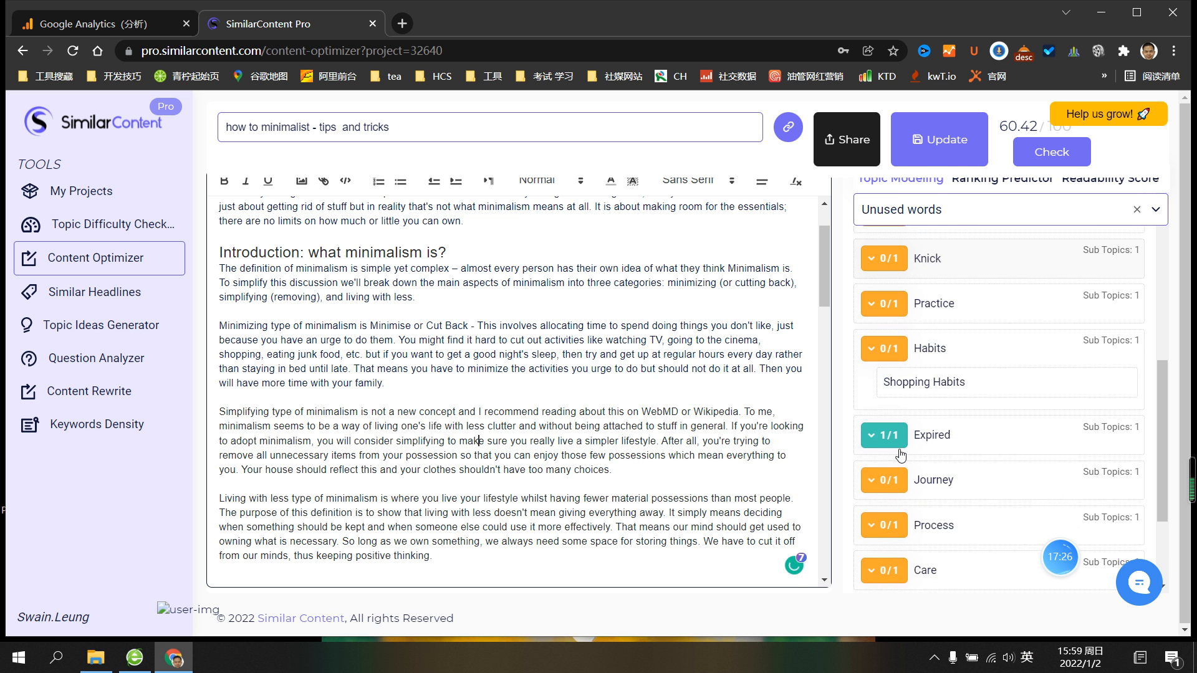
{"action": "left_click", "coordinate": [873, 509]}
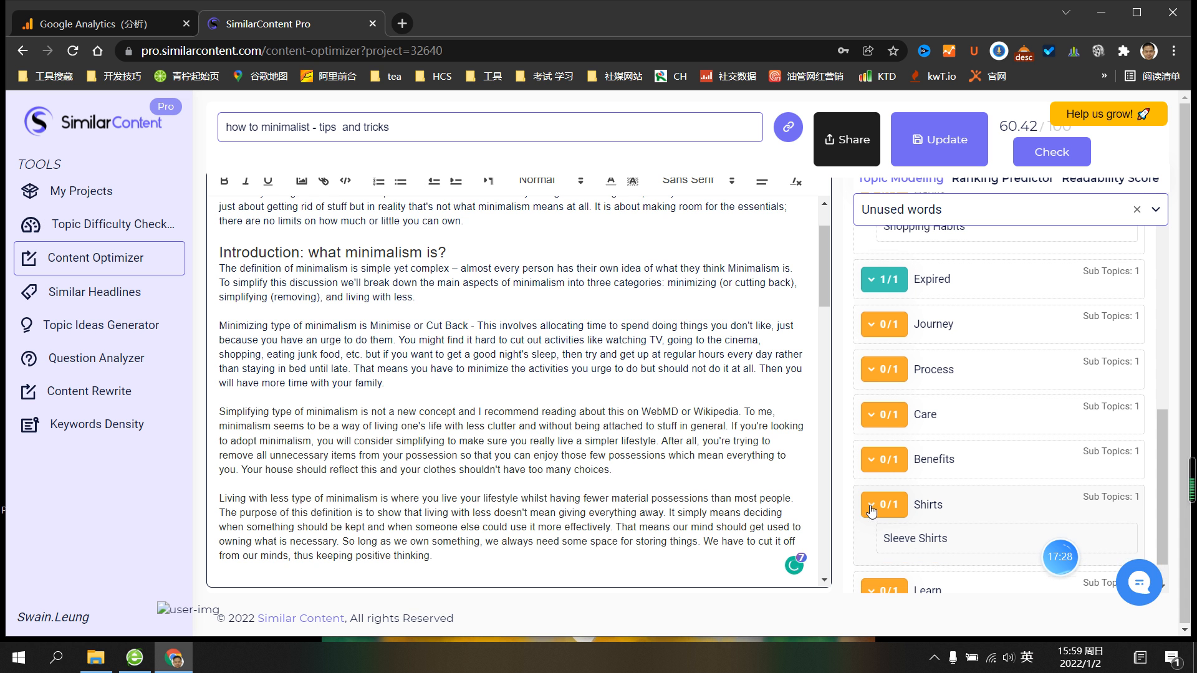
{"action": "scroll", "coordinate": [735, 480], "scroll_direction": "down", "scroll_amount": 5}
{"action": "scroll", "coordinate": [735, 480], "scroll_direction": "up", "scroll_amount": 4}
{"action": "scroll", "coordinate": [735, 480], "scroll_direction": "up", "scroll_amount": 1}
Search the page for "shirts" and read through the article's sections for a suitable place to mention them
{"action": "key", "text": "ctrl+f"}
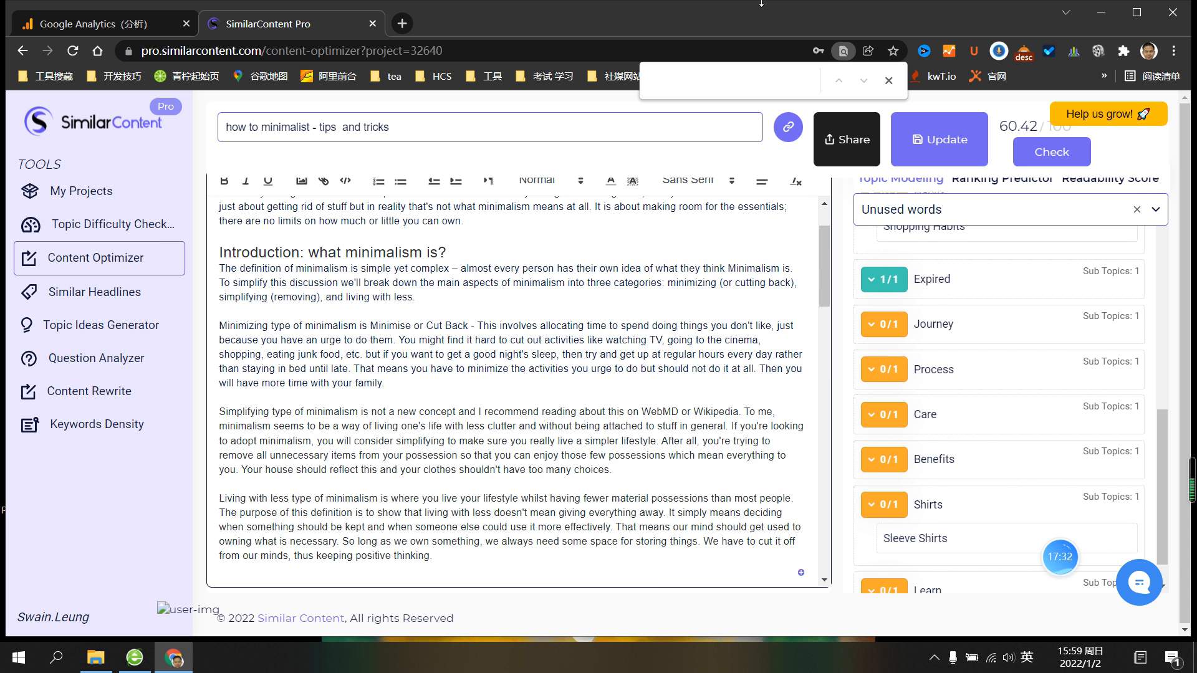
{"action": "type", "text": "shirts"}
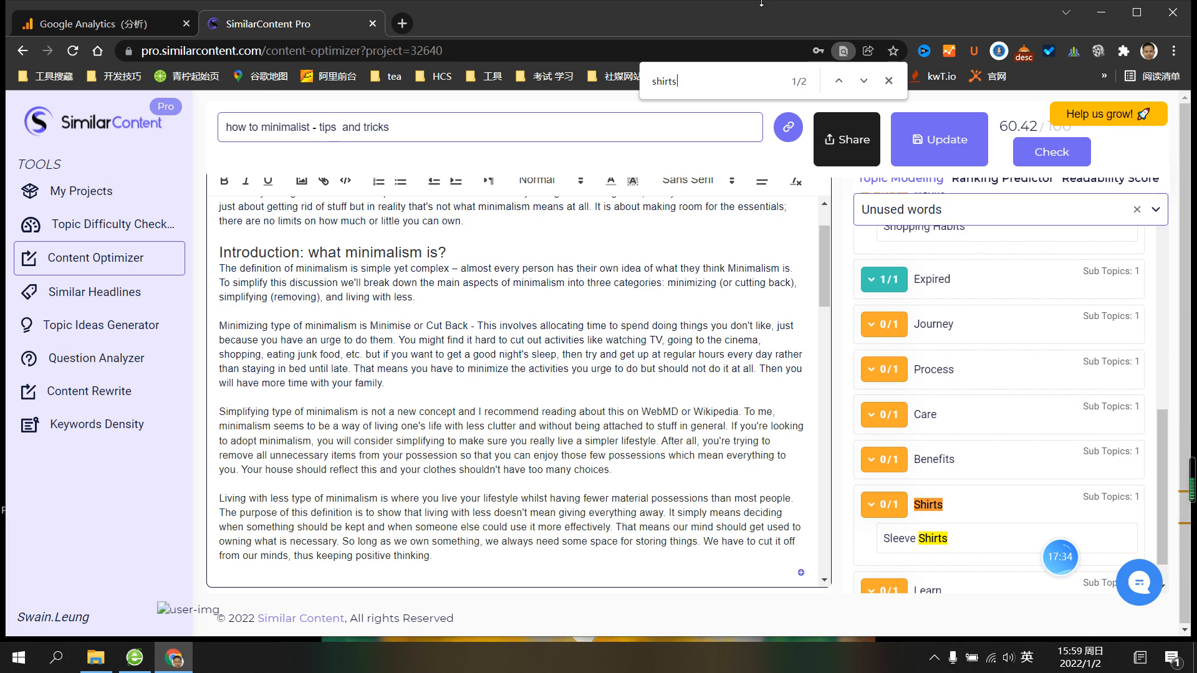
{"action": "scroll", "coordinate": [780, 275], "scroll_direction": "down", "scroll_amount": 15}
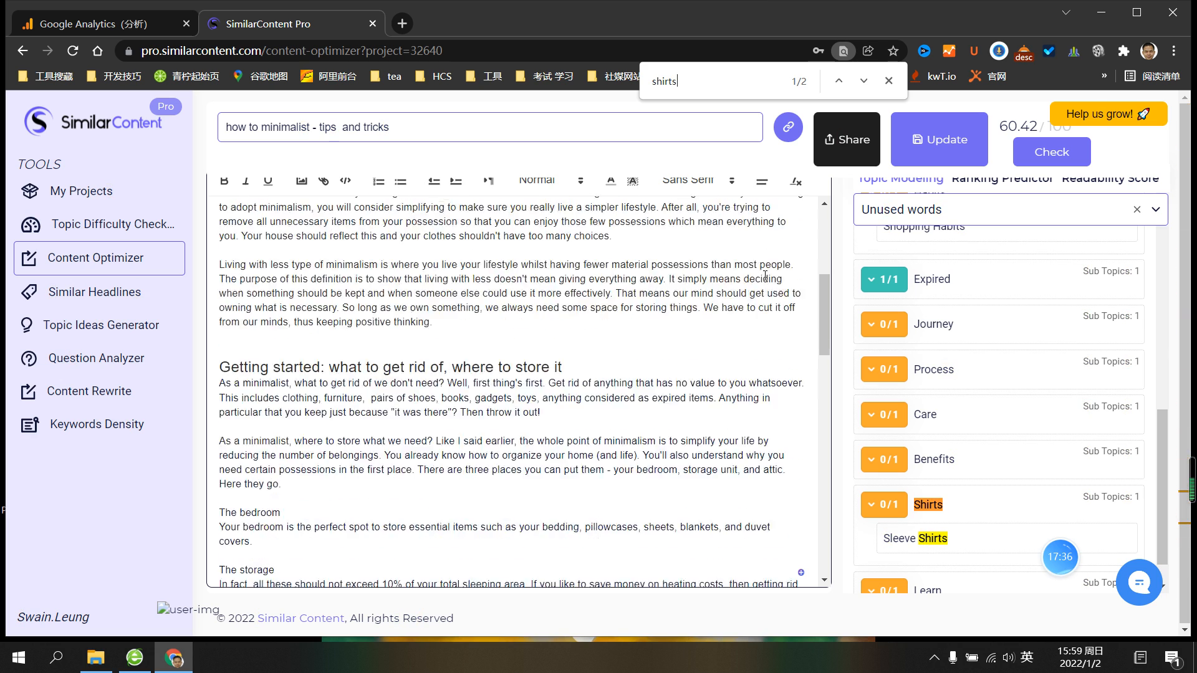
{"action": "scroll", "coordinate": [780, 275], "scroll_direction": "down", "scroll_amount": 2}
{"action": "scroll", "coordinate": [744, 320], "scroll_direction": "up", "scroll_amount": 5}
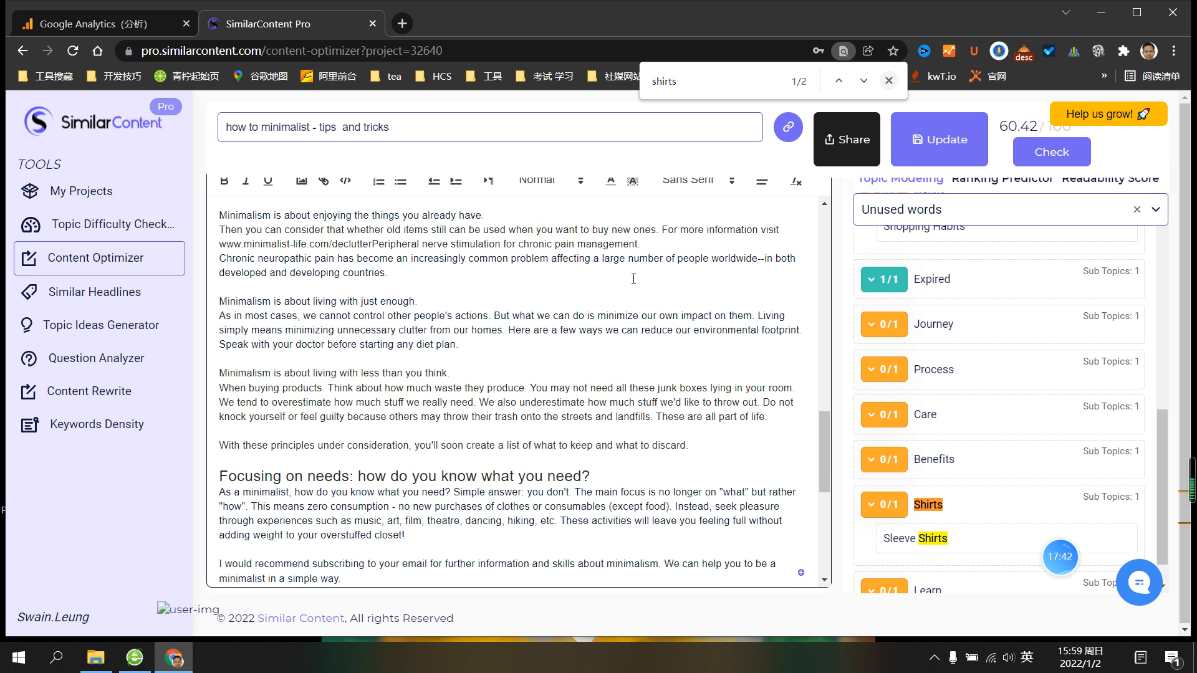
{"action": "scroll", "coordinate": [554, 431], "scroll_direction": "up", "scroll_amount": 2}
{"action": "scroll", "coordinate": [555, 431], "scroll_direction": "up", "scroll_amount": 4}
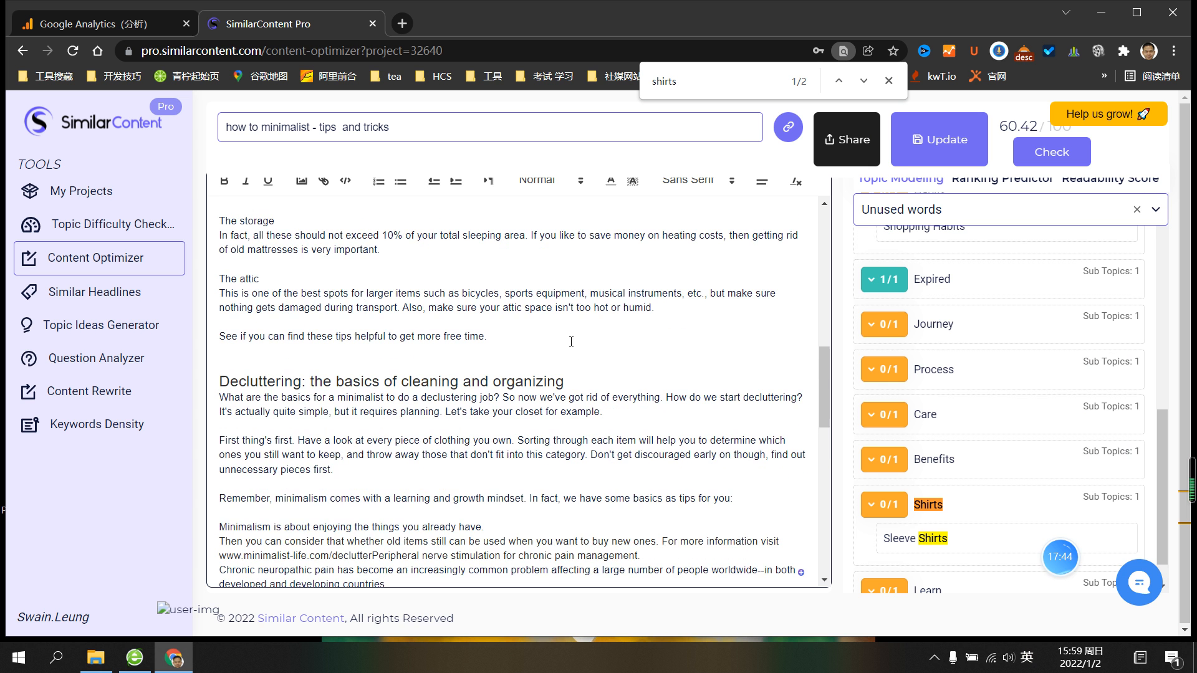
{"action": "scroll", "coordinate": [512, 470], "scroll_direction": "down", "scroll_amount": 3}
{"action": "scroll", "coordinate": [512, 470], "scroll_direction": "down", "scroll_amount": 5}
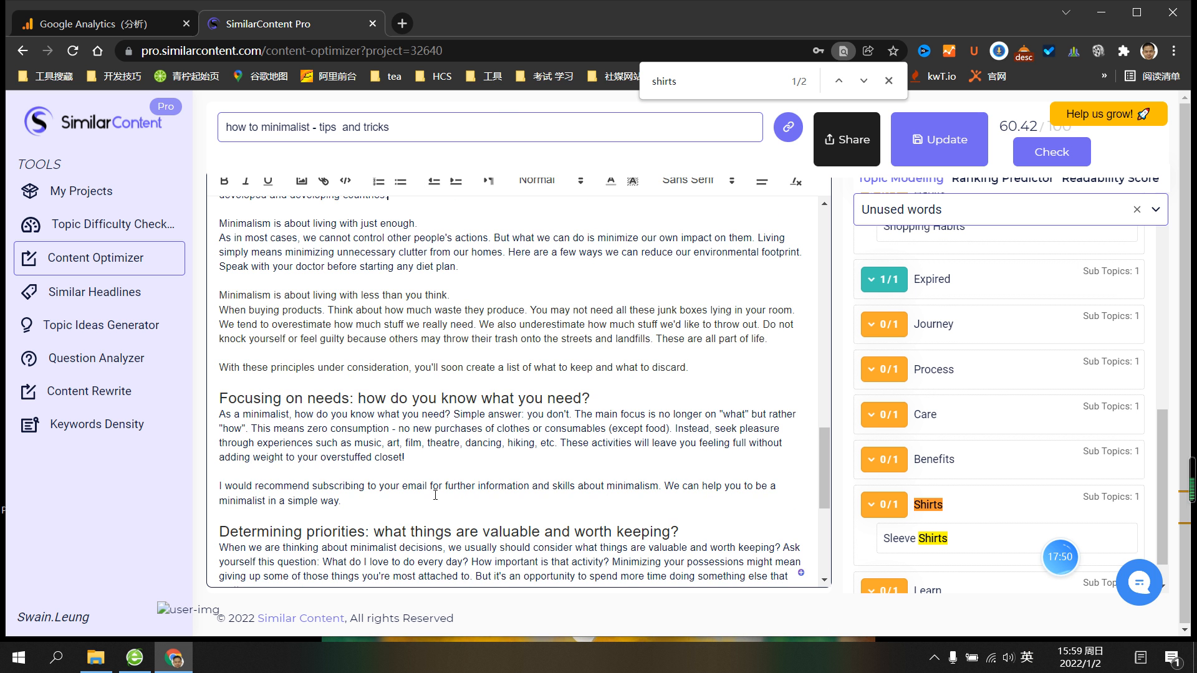
{"action": "scroll", "coordinate": [432, 472], "scroll_direction": "down", "scroll_amount": 3}
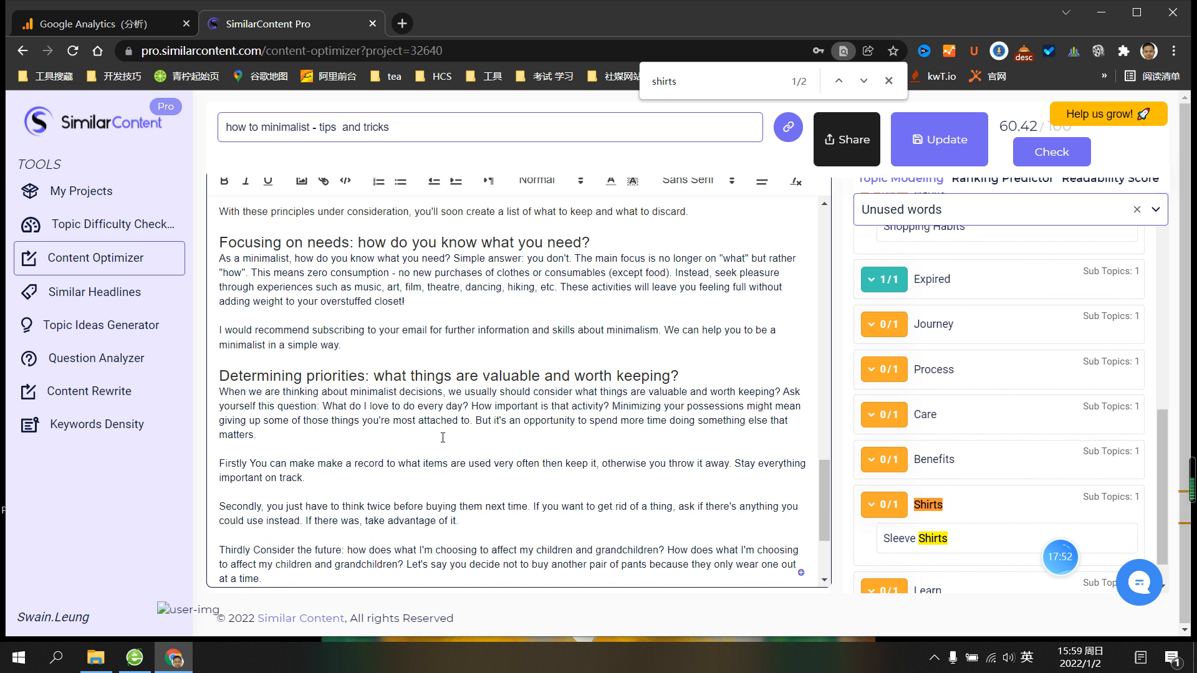
Find "shoe" in the article and insert "sleeve shirts," before "pairs of shoes" in the first "Getting started" paragraph
{"action": "key", "text": "ctrl+f"}
{"action": "type", "text": "shoe"}
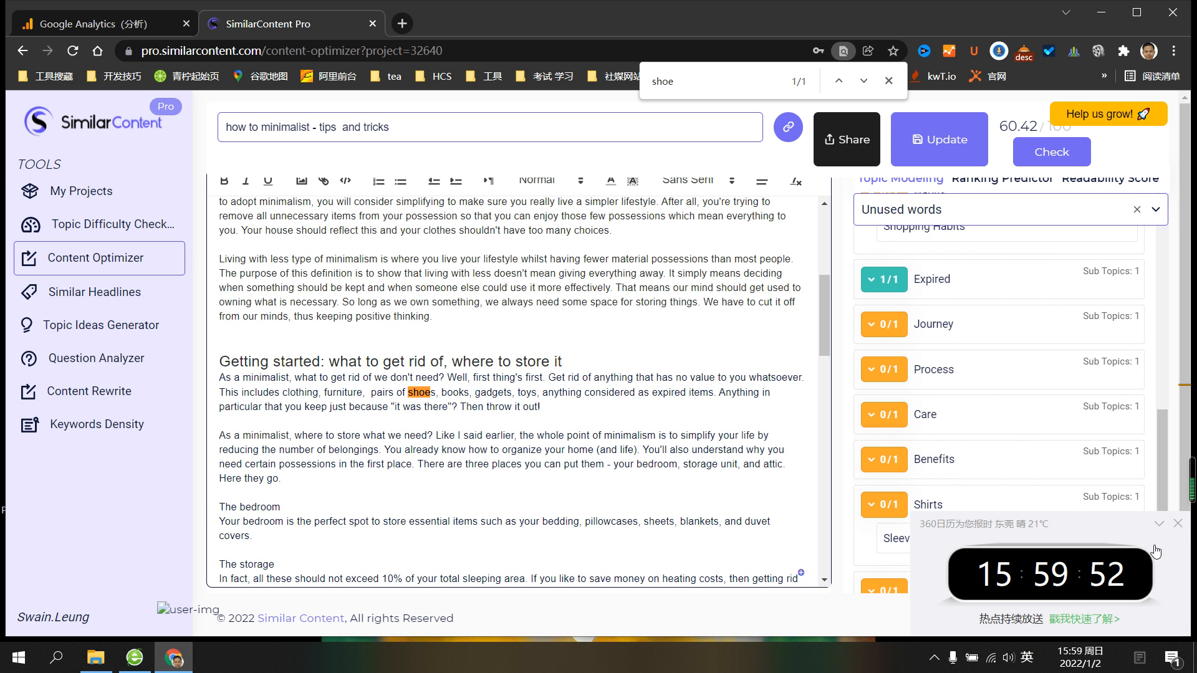
{"action": "left_click", "coordinate": [1178, 524]}
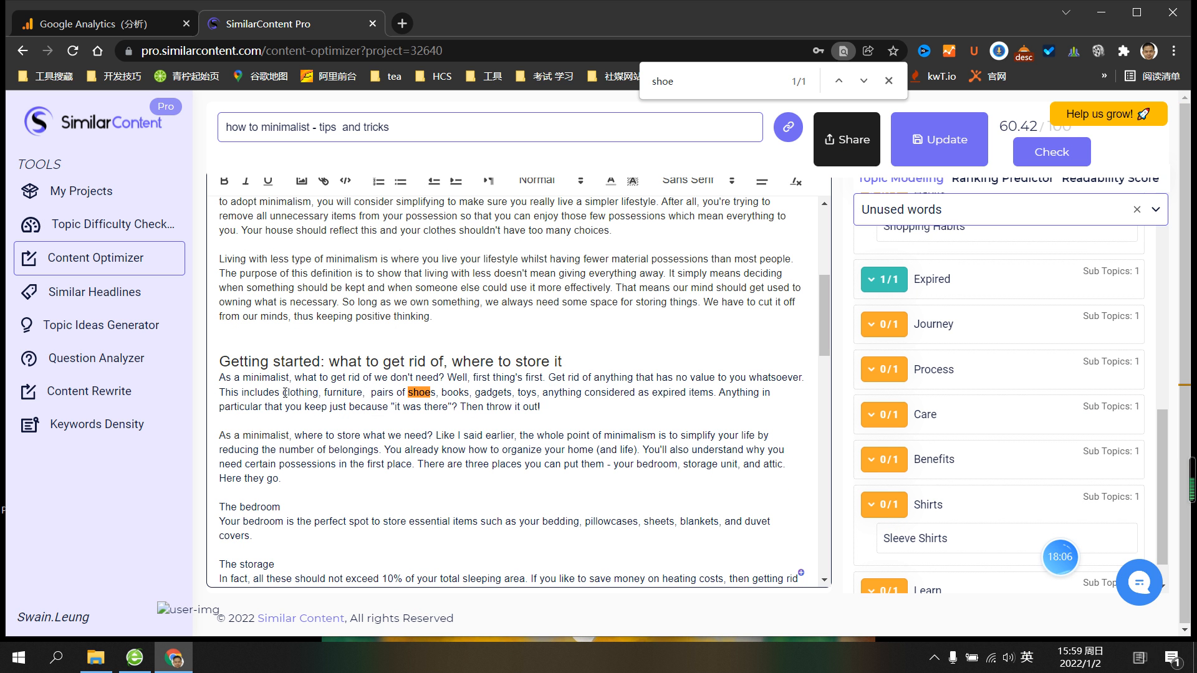
{"action": "left_click_drag", "start_coordinate": [330, 392], "coordinate": [337, 392]}
{"action": "left_click", "coordinate": [370, 393]}
{"action": "left_click", "coordinate": [916, 540]}
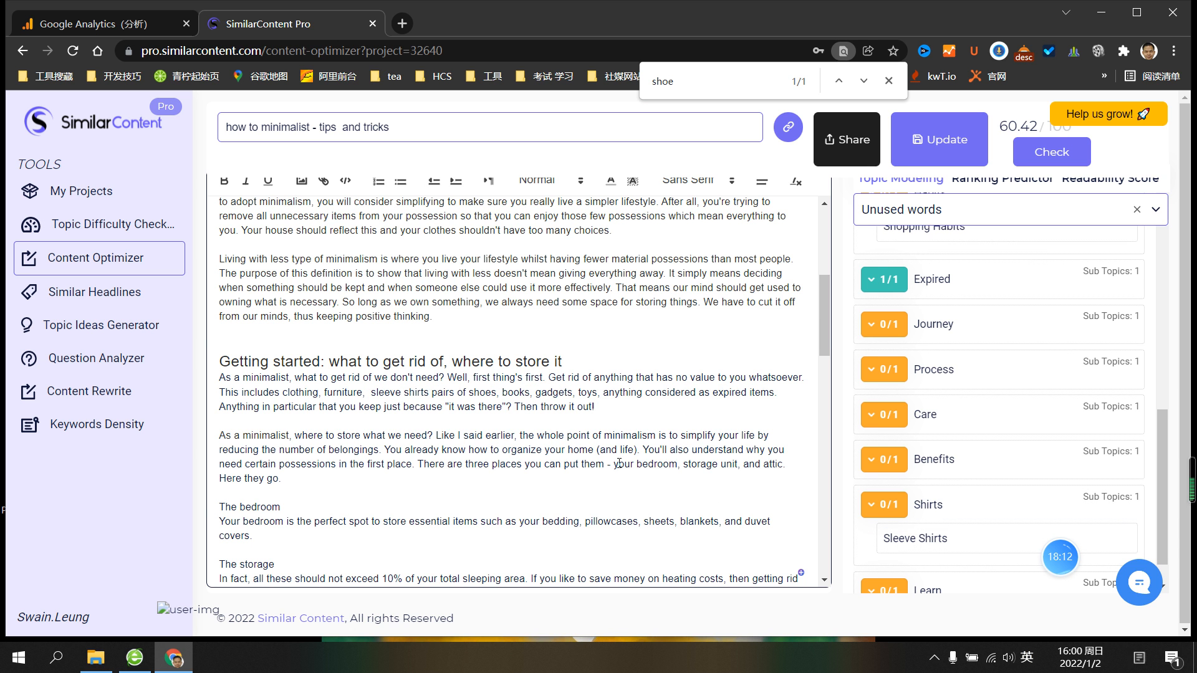
{"action": "type", "text": ","}
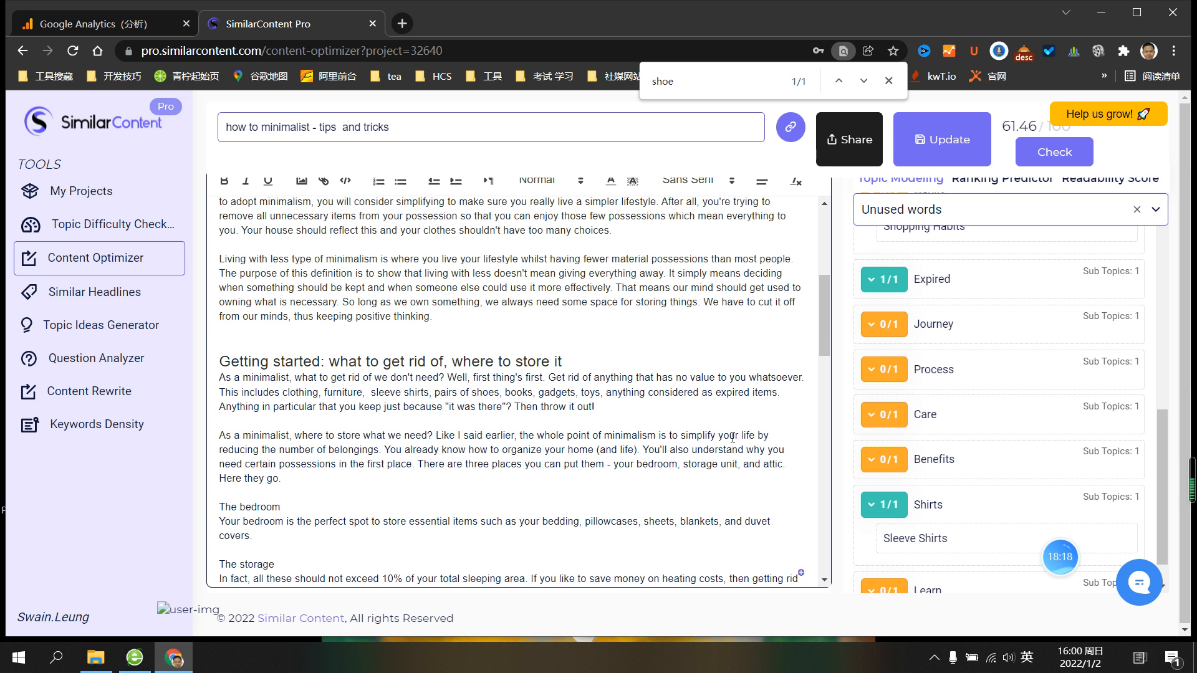
Check the subtopics of the unused words "Learn" and "Containers", leaving "Learn" collapsed
{"action": "scroll", "coordinate": [879, 448], "scroll_direction": "down", "scroll_amount": 1}
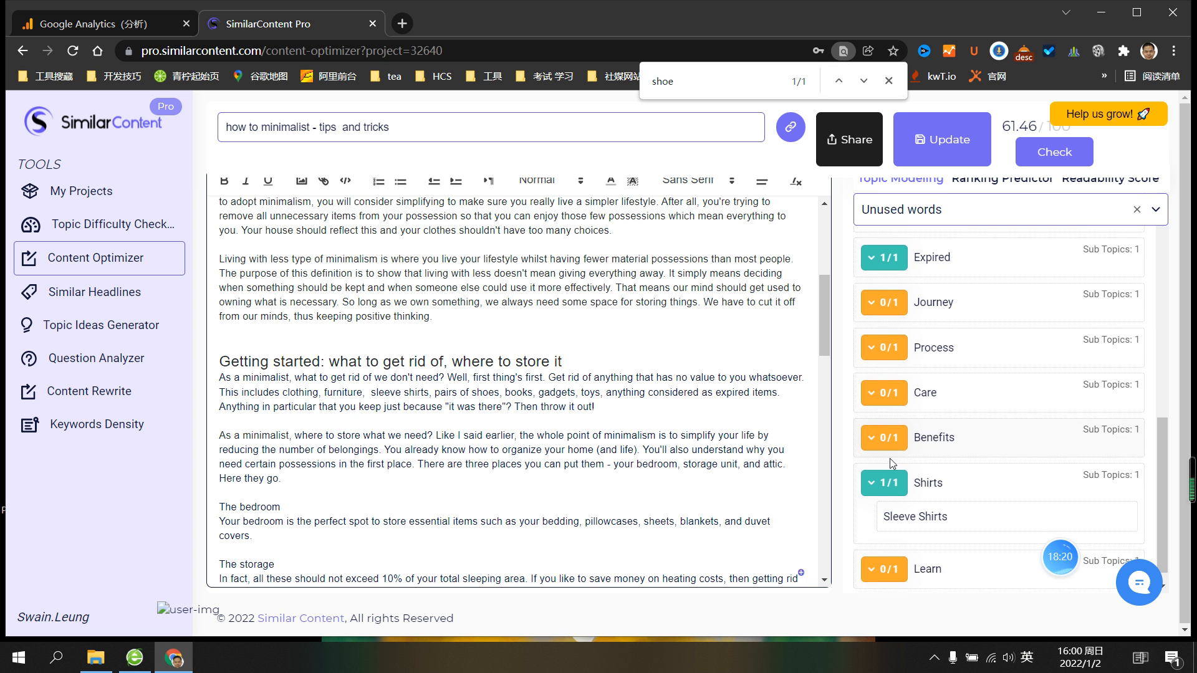
{"action": "scroll", "coordinate": [886, 546], "scroll_direction": "down", "scroll_amount": 1}
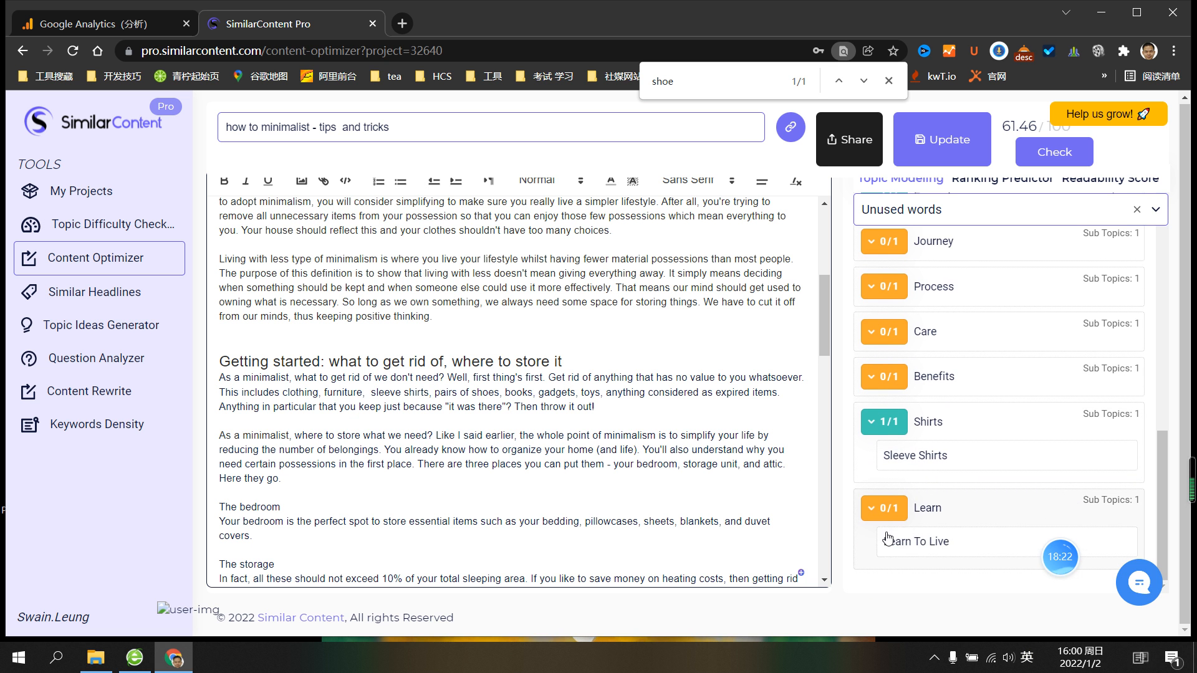
{"action": "left_click", "coordinate": [893, 511]}
{"action": "scroll", "coordinate": [893, 511], "scroll_direction": "up", "scroll_amount": 4}
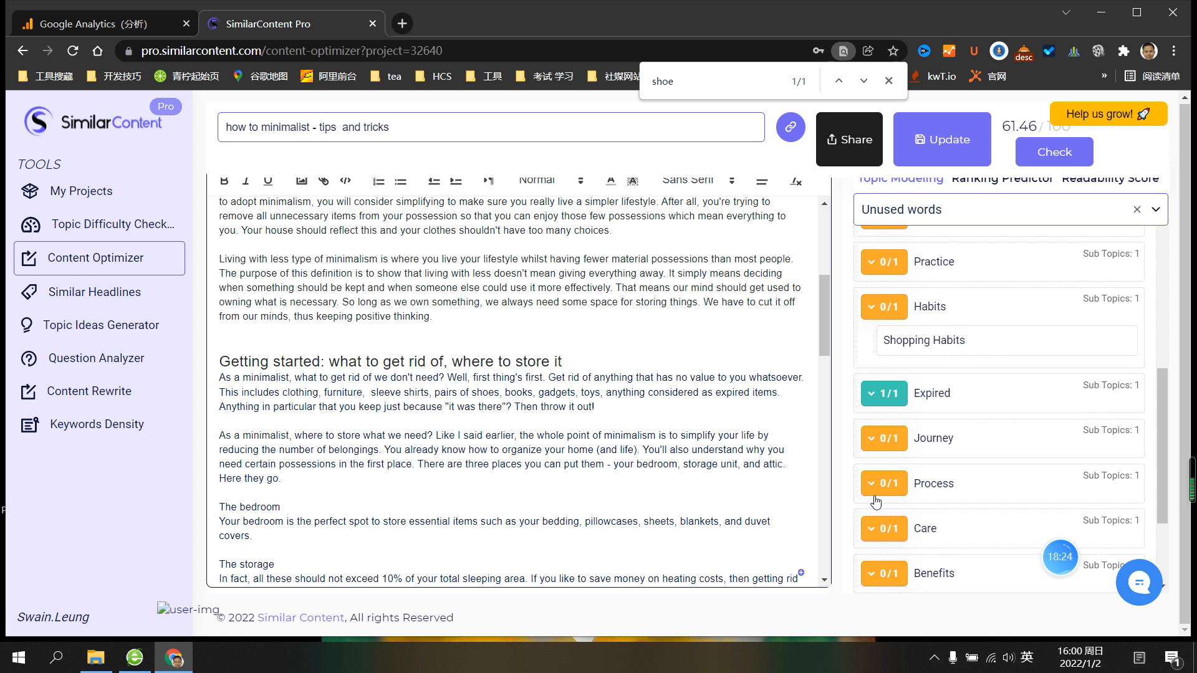
{"action": "scroll", "coordinate": [879, 498], "scroll_direction": "up", "scroll_amount": 4}
{"action": "scroll", "coordinate": [876, 499], "scroll_direction": "up", "scroll_amount": 3}
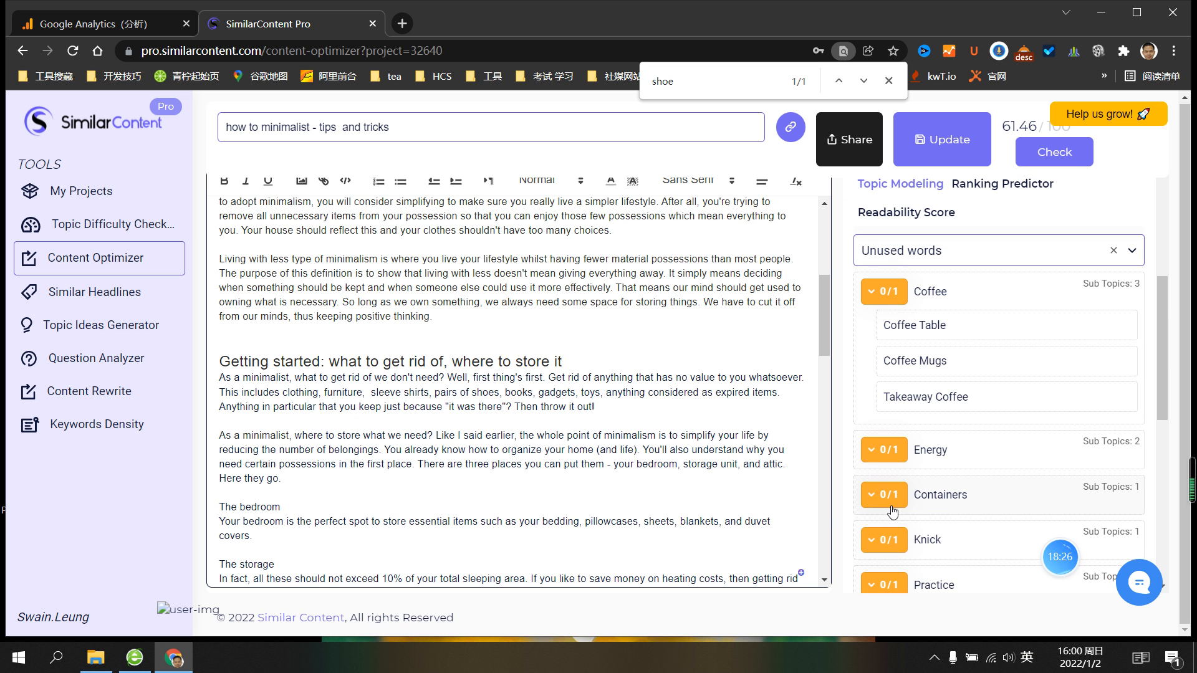
{"action": "left_click", "coordinate": [885, 499]}
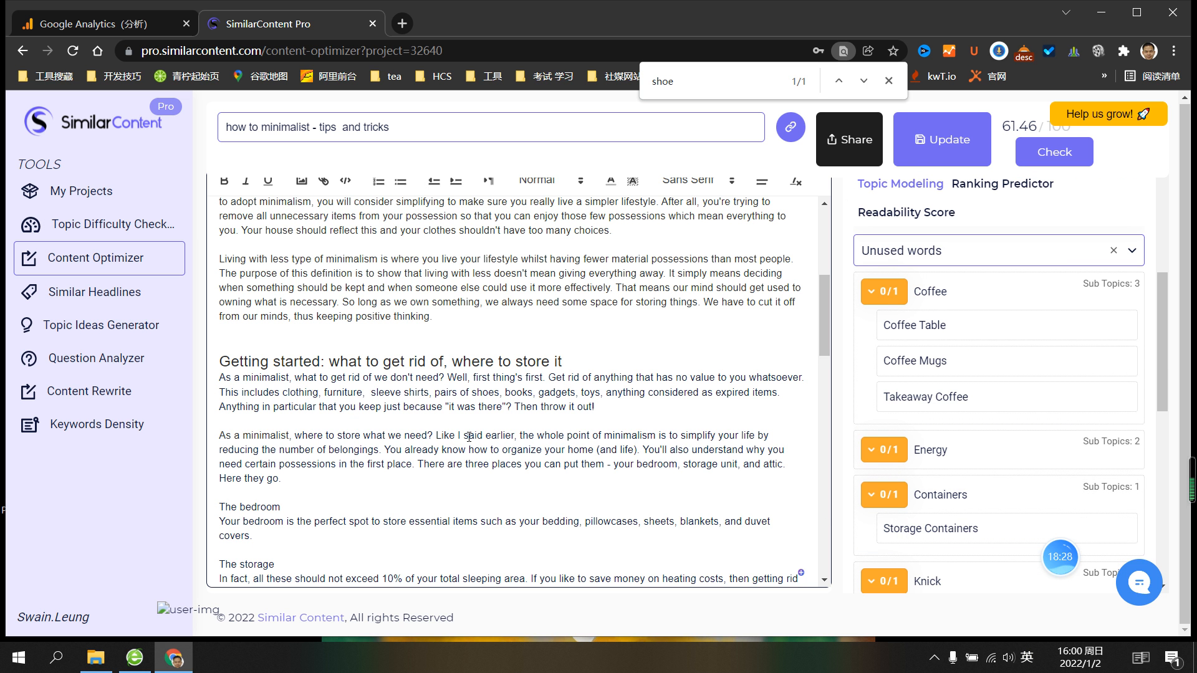
Search the page for "storage" and read the storage passages in the "Getting started" section
{"action": "scroll", "coordinate": [464, 441], "scroll_direction": "up", "scroll_amount": 3}
{"action": "key", "text": "ctrl+f"}
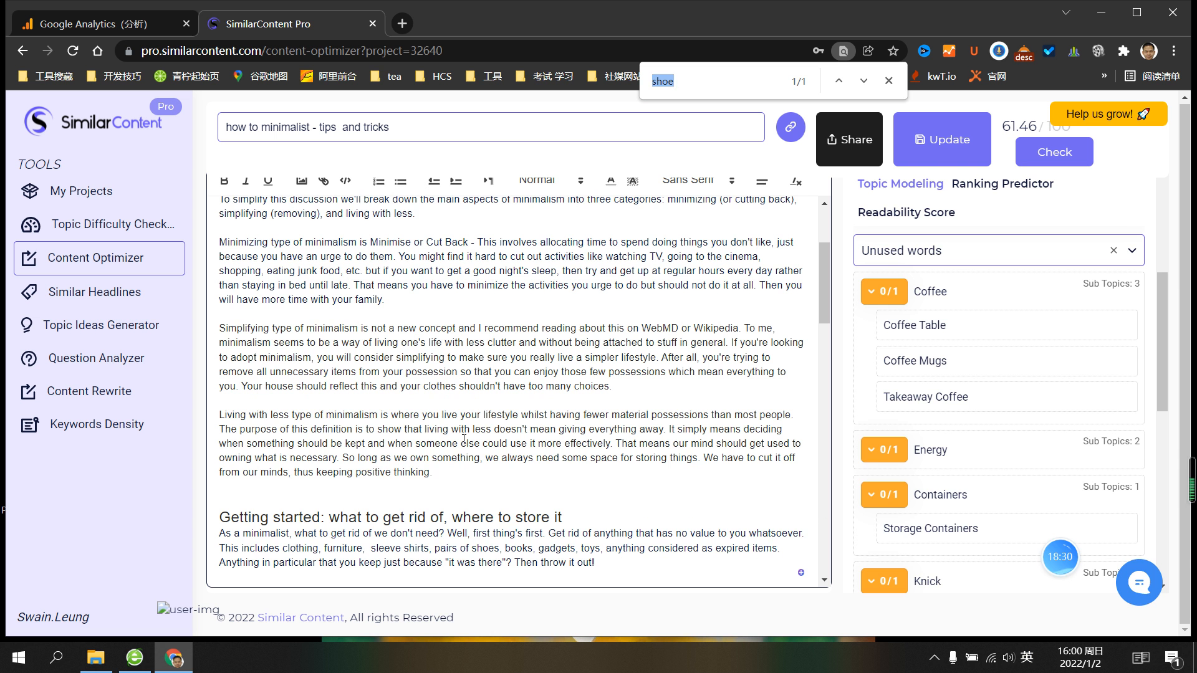
{"action": "type", "text": "sh"}
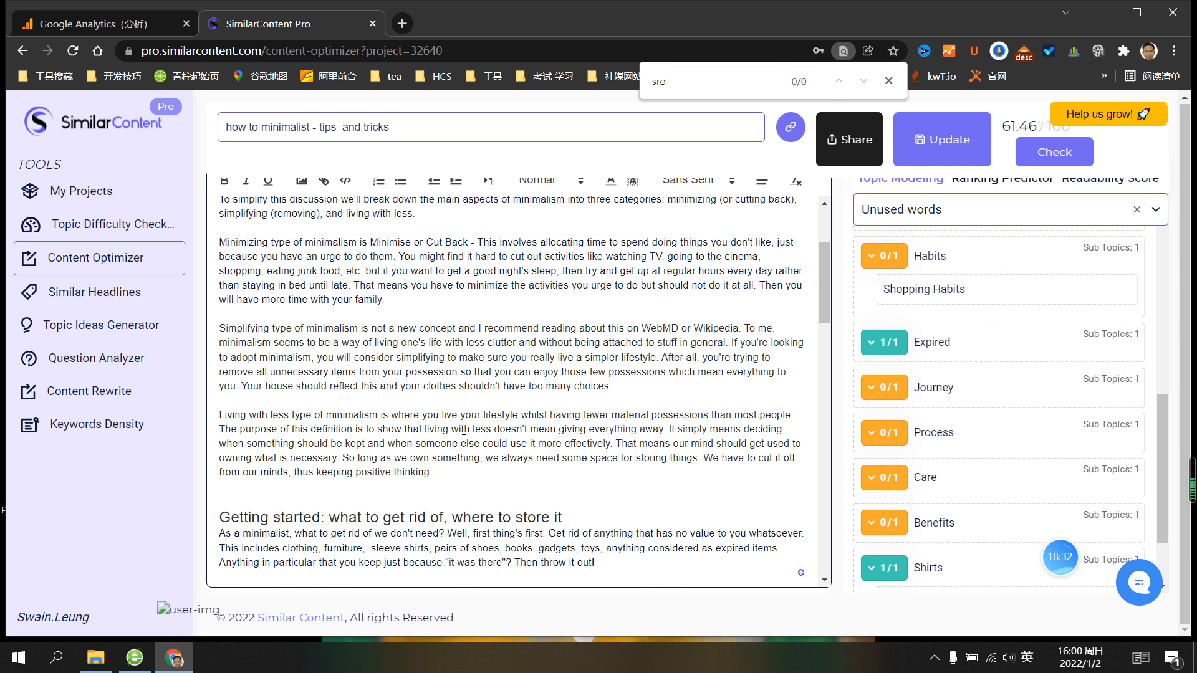
{"action": "key", "text": "BackSpace"}
{"action": "type", "text": "torage"}
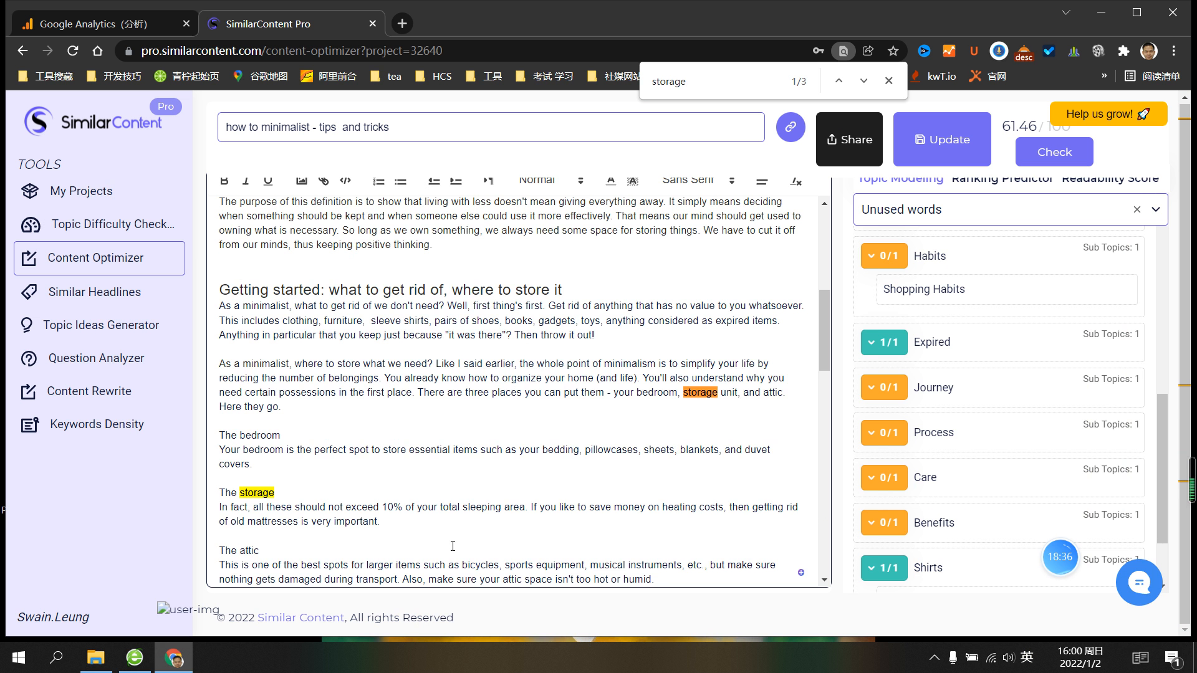
{"action": "scroll", "coordinate": [323, 427], "scroll_direction": "down", "scroll_amount": 1}
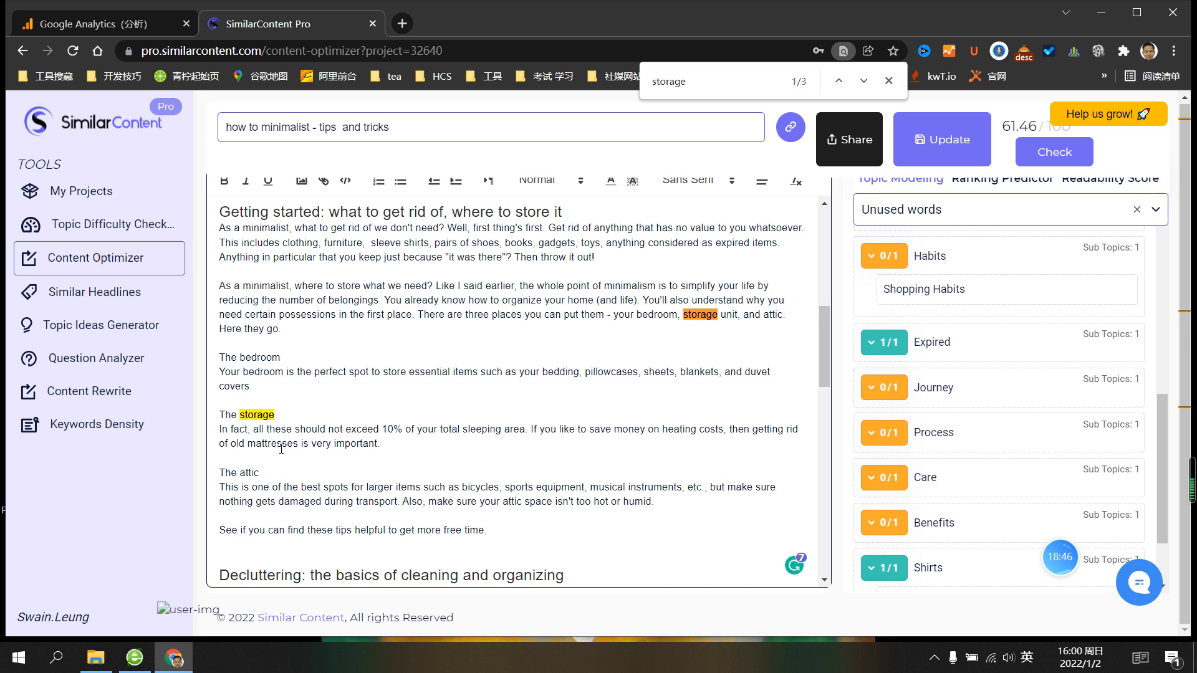
{"action": "scroll", "coordinate": [310, 446], "scroll_direction": "down", "scroll_amount": 1}
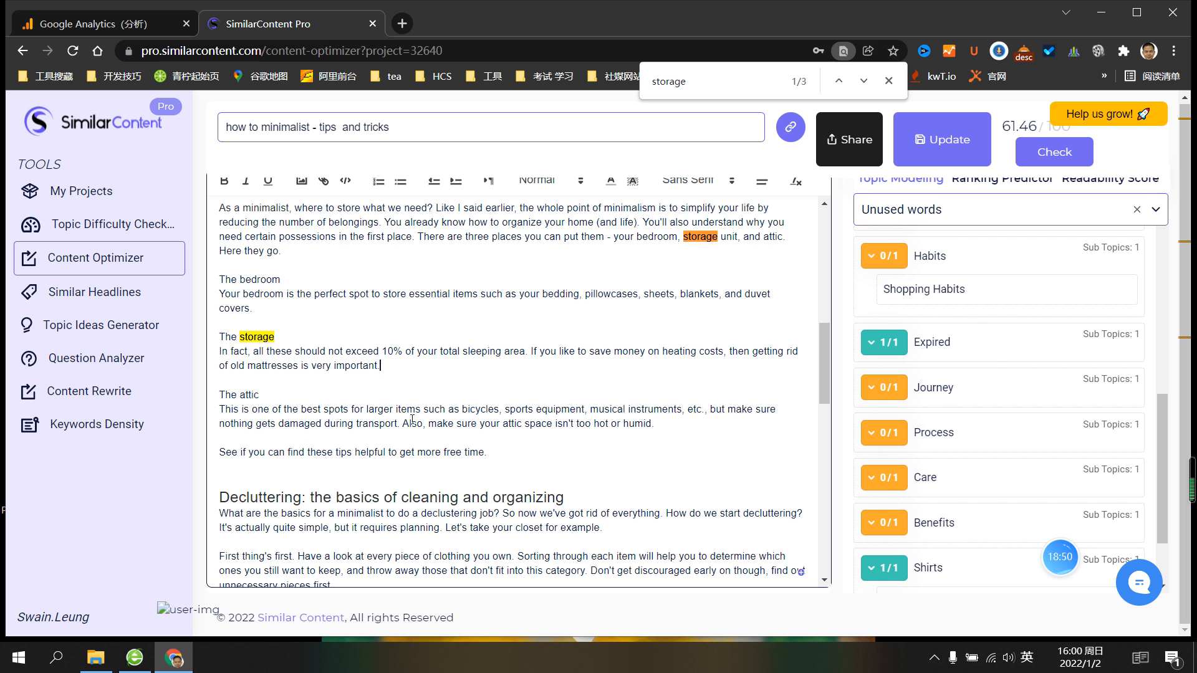
Insert "from storage continer" after "old mattresses" in the paragraph under "The storage"
{"action": "left_click", "coordinate": [300, 367]}
{"action": "type", "text": "from stra"}
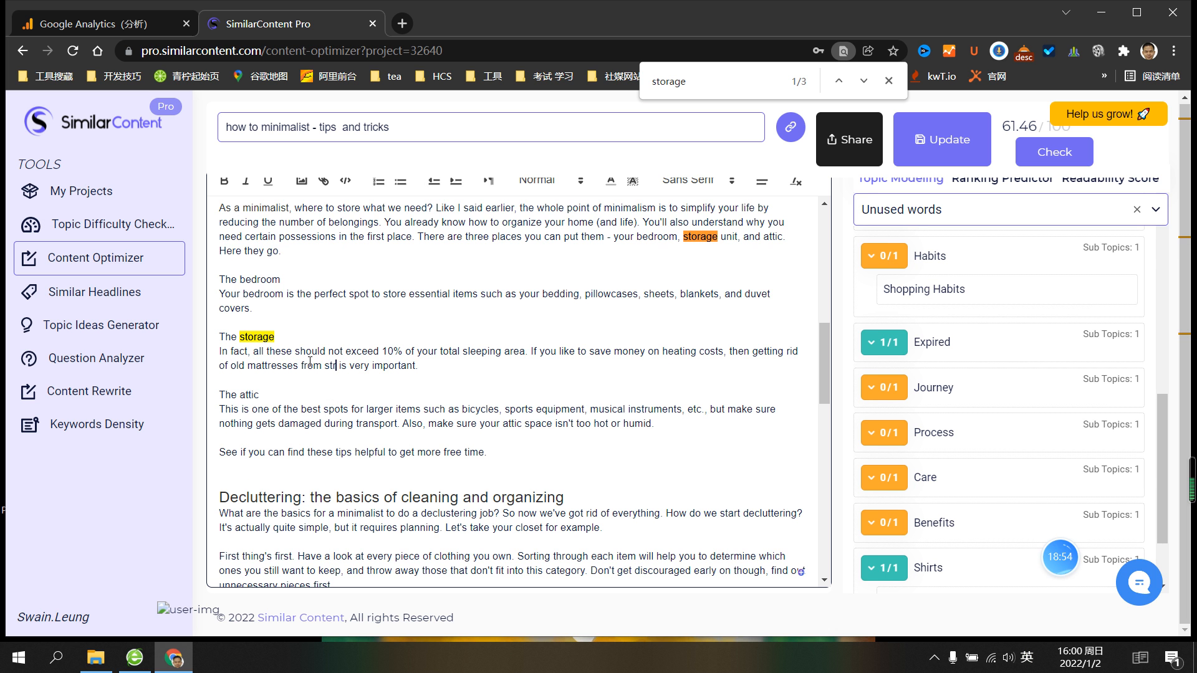
{"action": "key", "text": "BackSpace"}
{"action": "key", "text": "BackSpace"}
{"action": "type", "text": "orage o"}
{"action": "type", "text": "ontiner"}
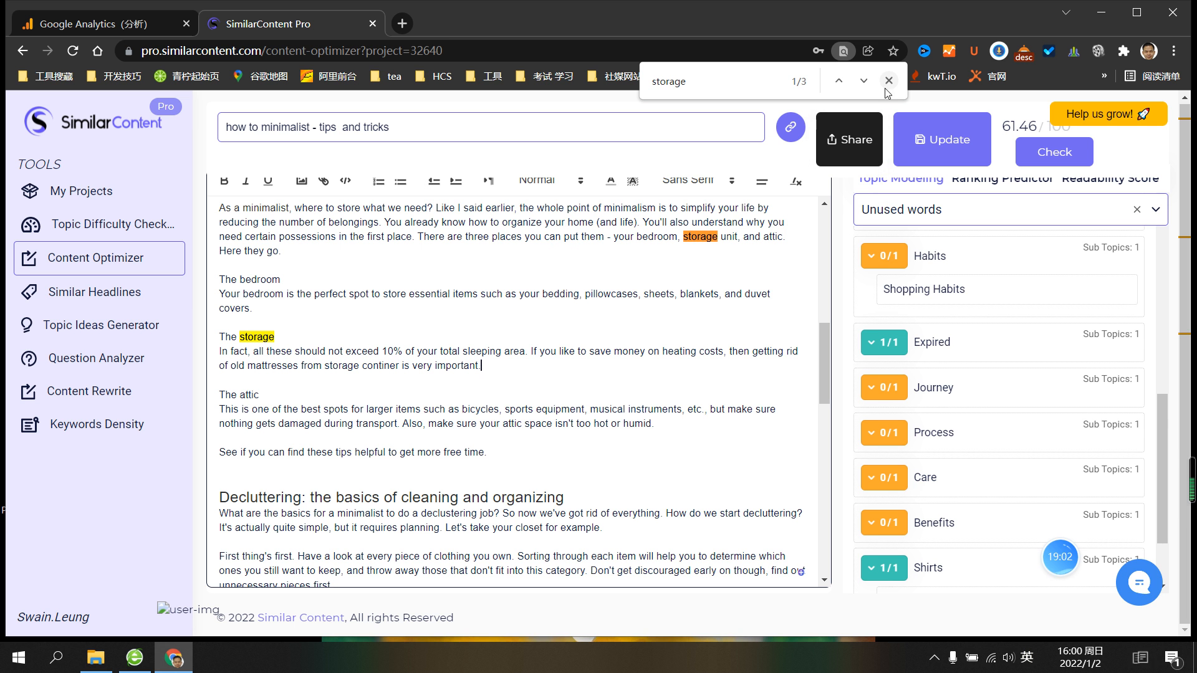
Show the subtopic of the unused word "Process" and scan the article for a place to use it
{"action": "scroll", "coordinate": [1001, 517], "scroll_direction": "down", "scroll_amount": 2}
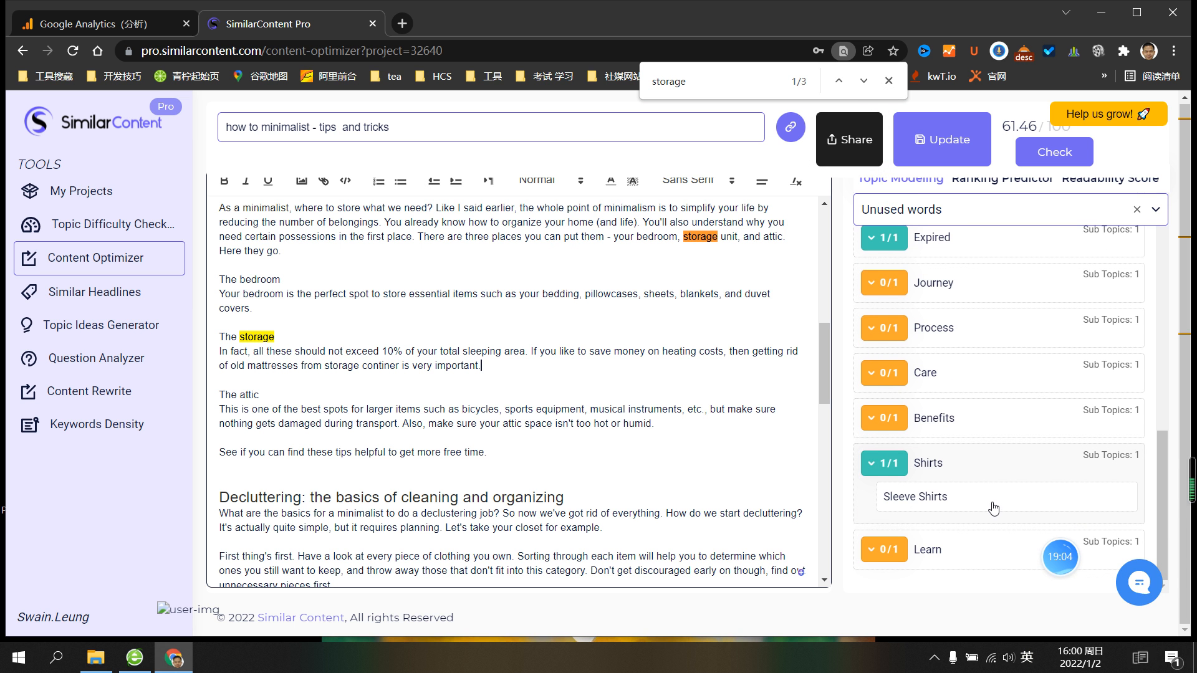
{"action": "scroll", "coordinate": [994, 508], "scroll_direction": "up", "scroll_amount": 1}
{"action": "left_click", "coordinate": [893, 408]}
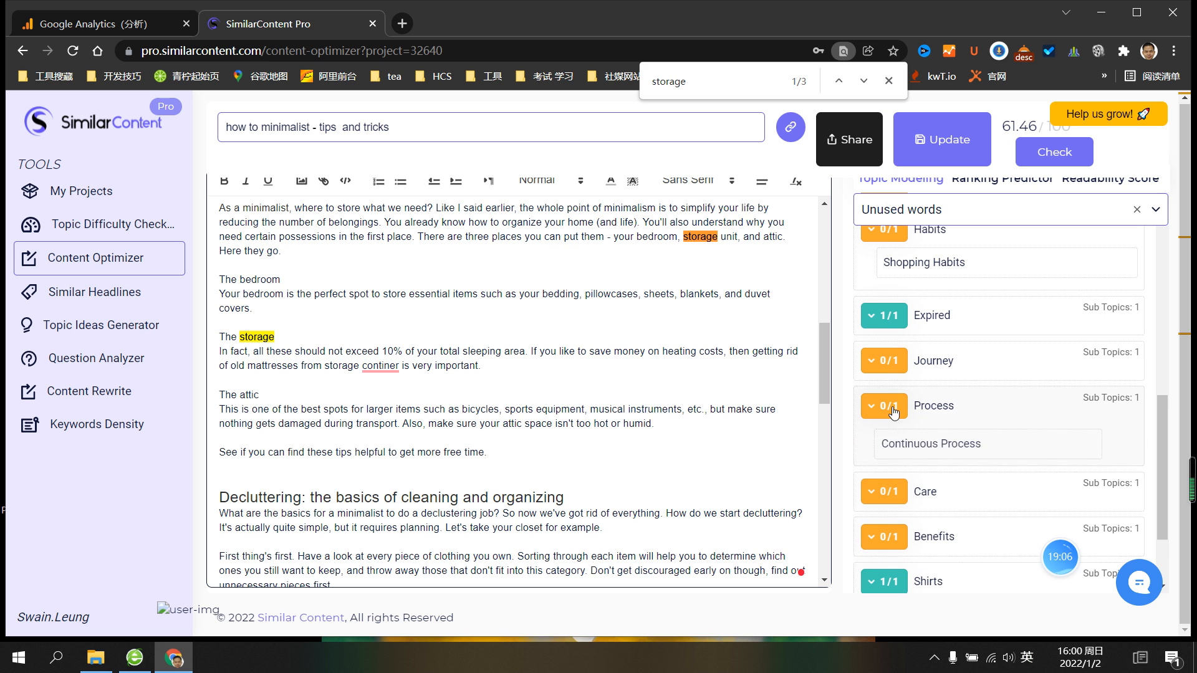
{"action": "scroll", "coordinate": [698, 440], "scroll_direction": "down", "scroll_amount": 1}
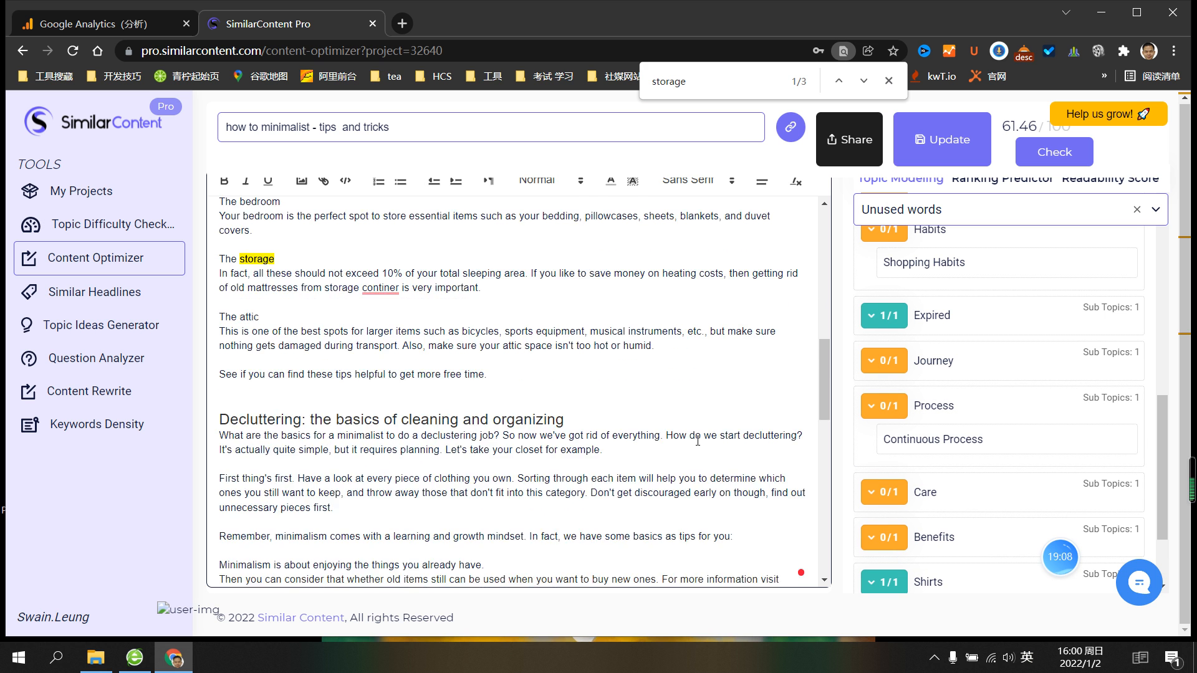
{"action": "scroll", "coordinate": [698, 440], "scroll_direction": "down", "scroll_amount": 4}
{"action": "scroll", "coordinate": [697, 440], "scroll_direction": "up", "scroll_amount": 5}
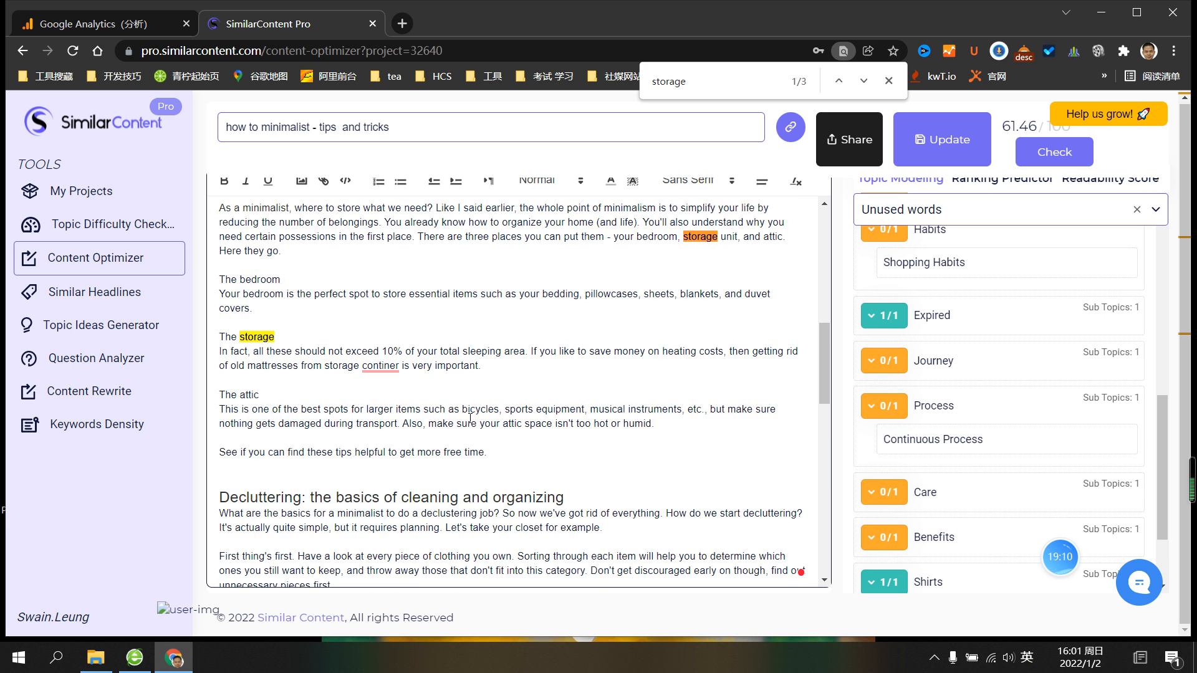
Add "And do more continuous process" after "get more free time." and accept the spelling suggestion "container" in the storage paragraph
{"action": "left_click", "coordinate": [514, 455]}
{"action": "type", "text": "And do more"}
{"action": "left_click", "coordinate": [943, 447]}
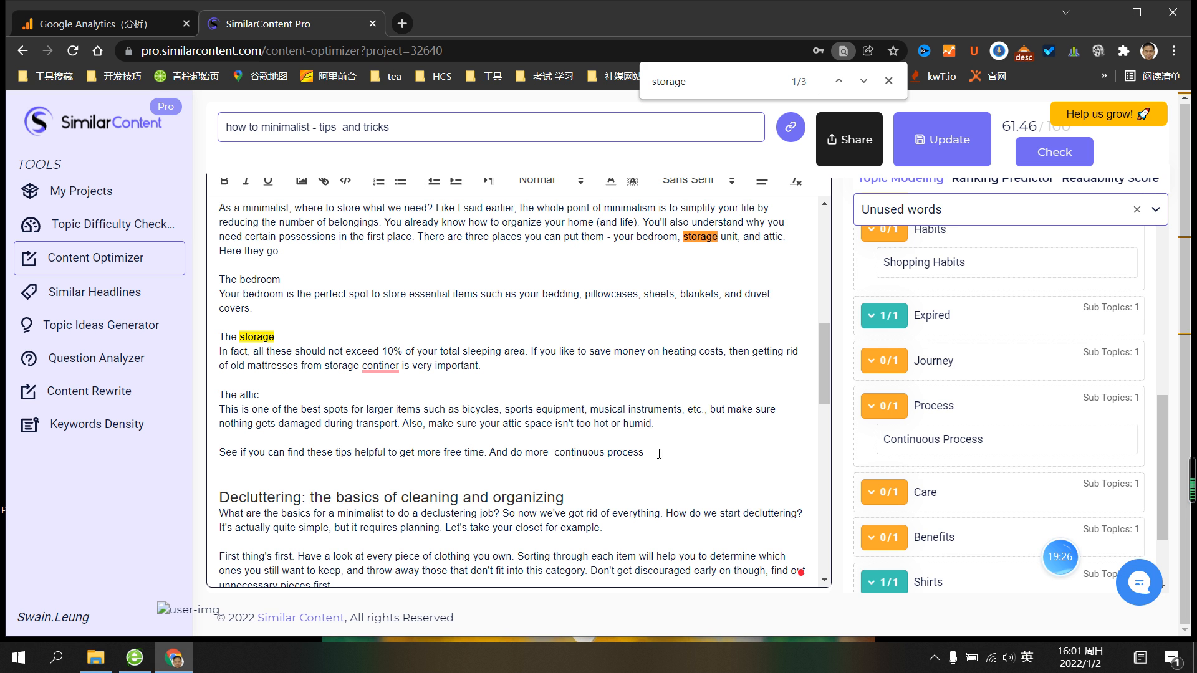
{"action": "left_click", "coordinate": [557, 453]}
{"action": "key", "text": "BackSpace"}
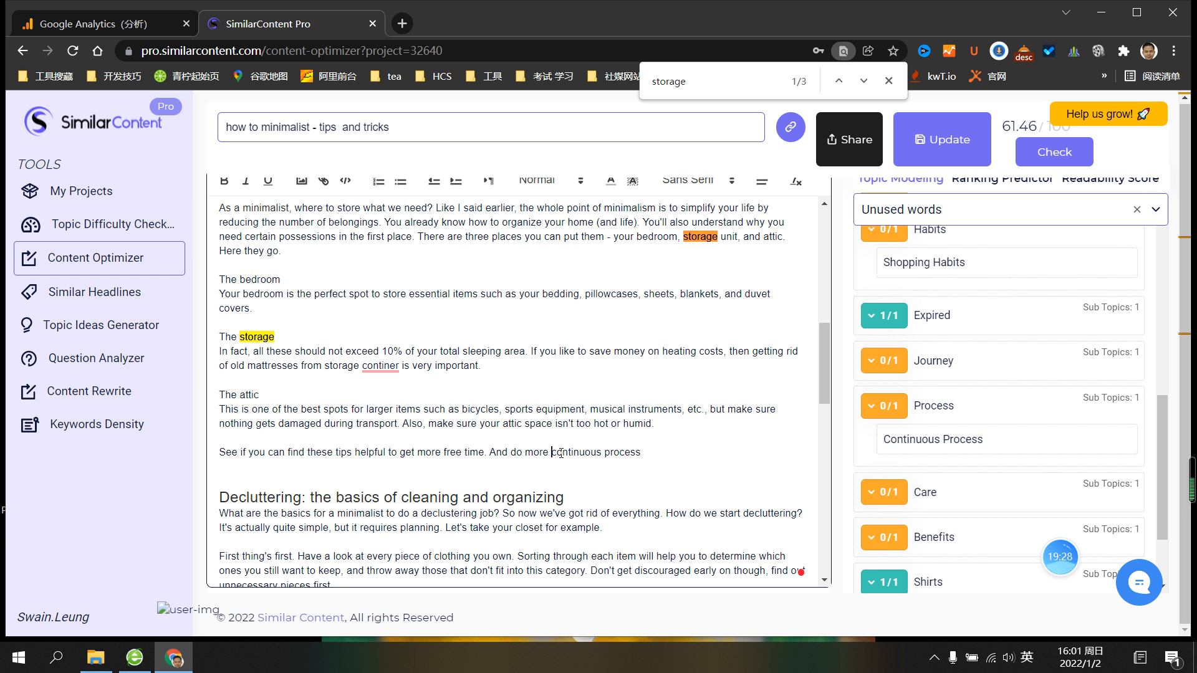
{"action": "mouse_move", "coordinate": [379, 369]}
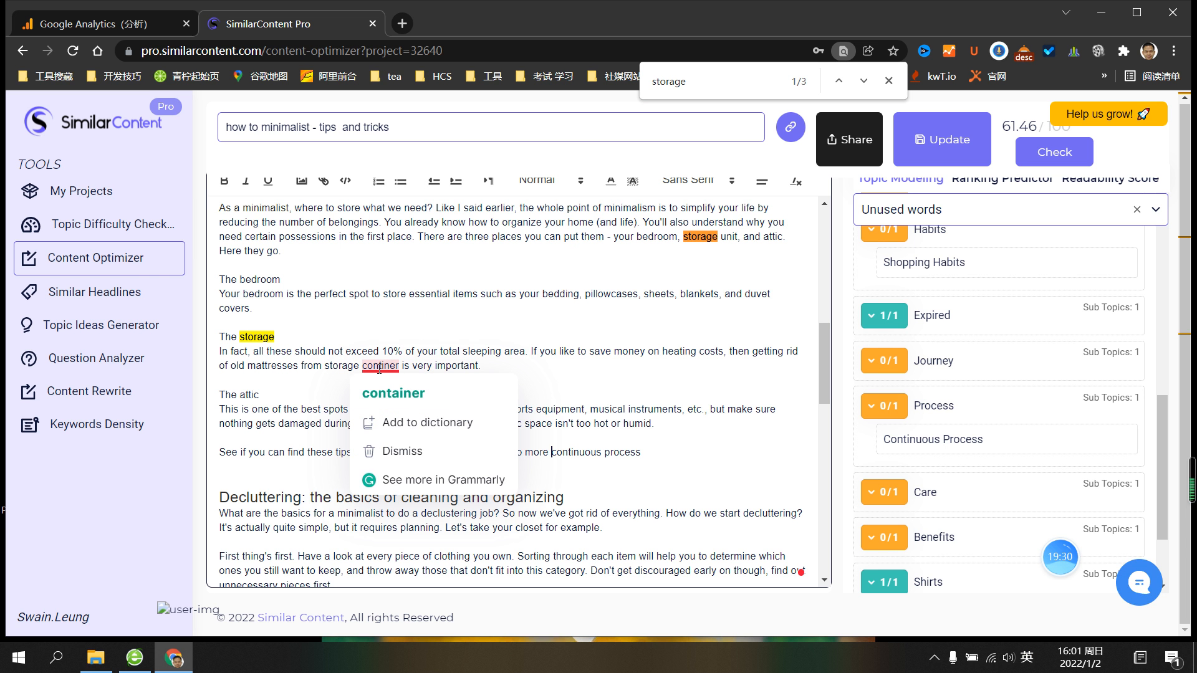
{"action": "left_click", "coordinate": [399, 393]}
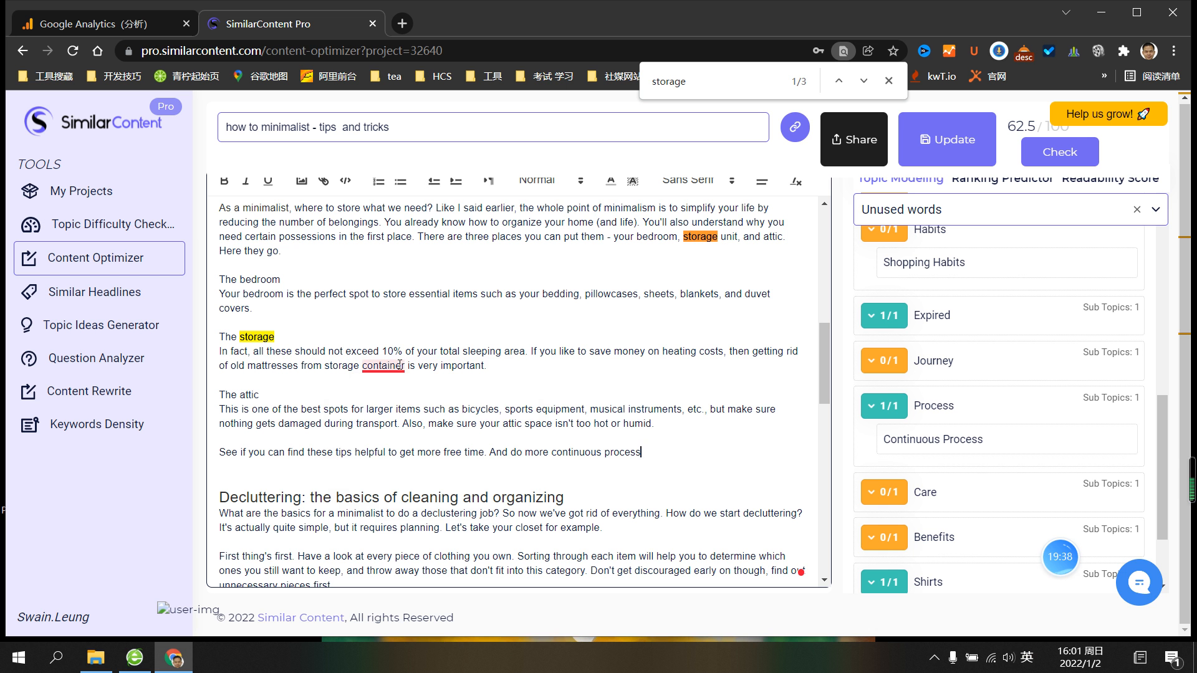
Insert "a" before "storage container" in the paragraph under "The storage"
{"action": "mouse_move", "coordinate": [383, 367]}
{"action": "left_click", "coordinate": [332, 365]}
{"action": "type", "text": "a"}
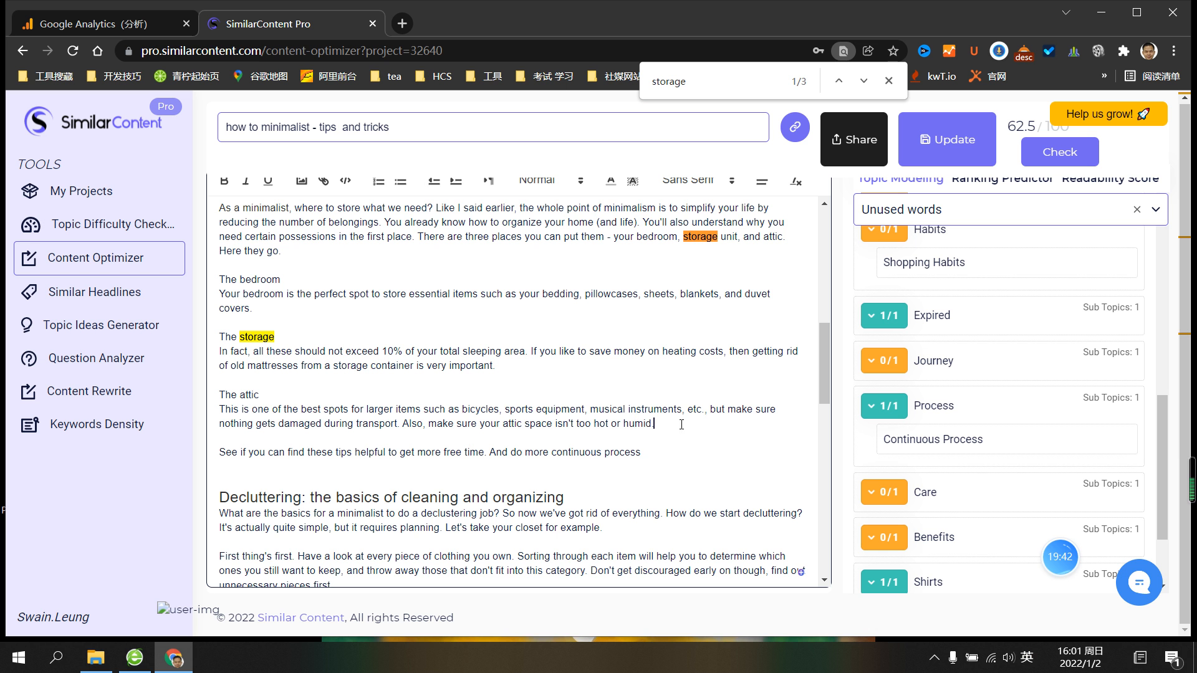
Complete the sentence ending in "continuous process" with "to your life simple."
{"action": "left_click", "coordinate": [706, 448]}
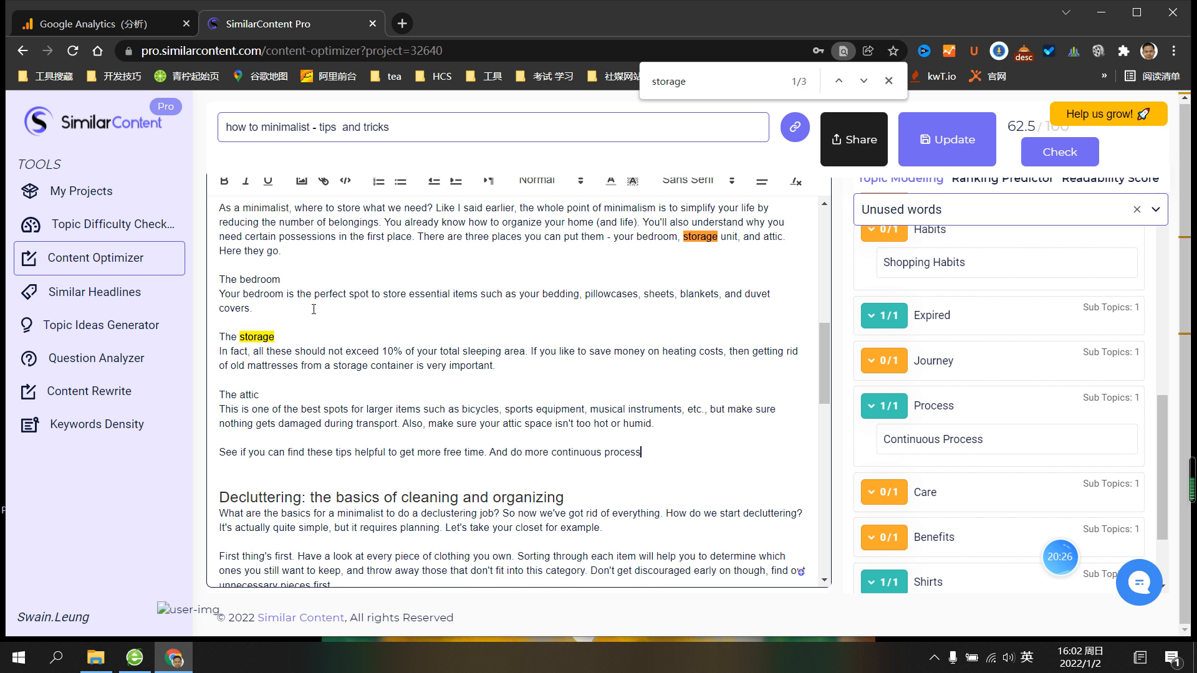
{"action": "scroll", "coordinate": [314, 309], "scroll_direction": "up", "scroll_amount": 3}
{"action": "scroll", "coordinate": [314, 298], "scroll_direction": "down", "scroll_amount": 3}
{"action": "type", "text": "o your life simple."}
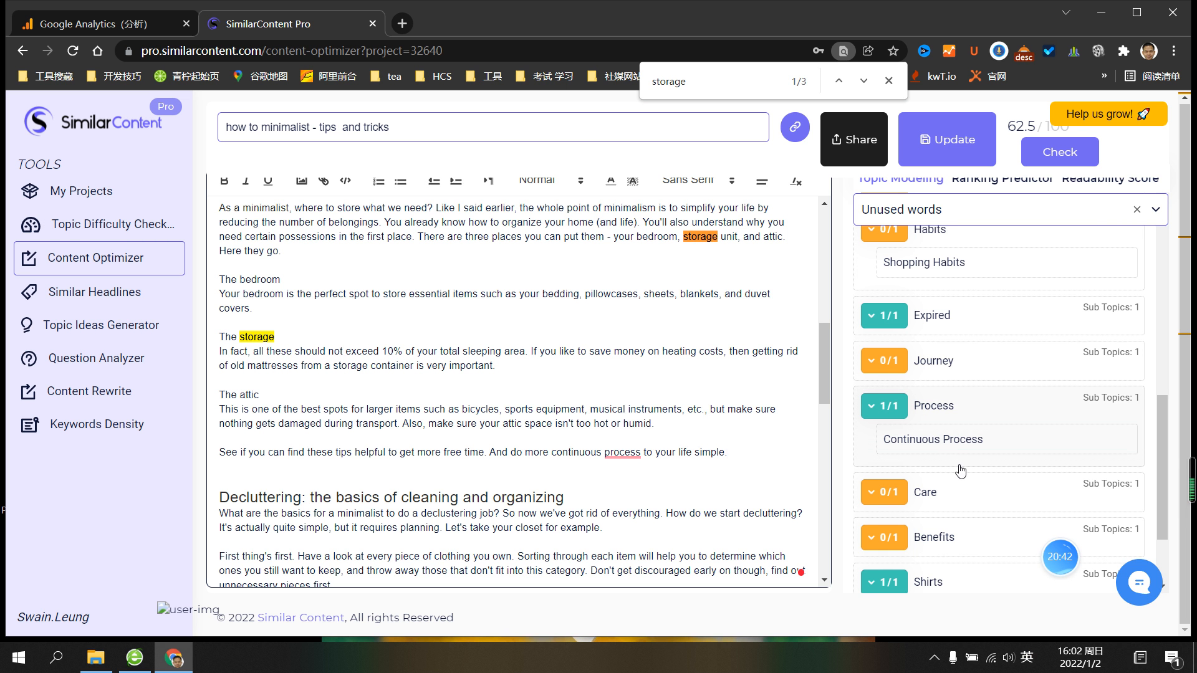
Show the subtopic of the unused word "Journey"
{"action": "scroll", "coordinate": [939, 457], "scroll_direction": "up", "scroll_amount": 2}
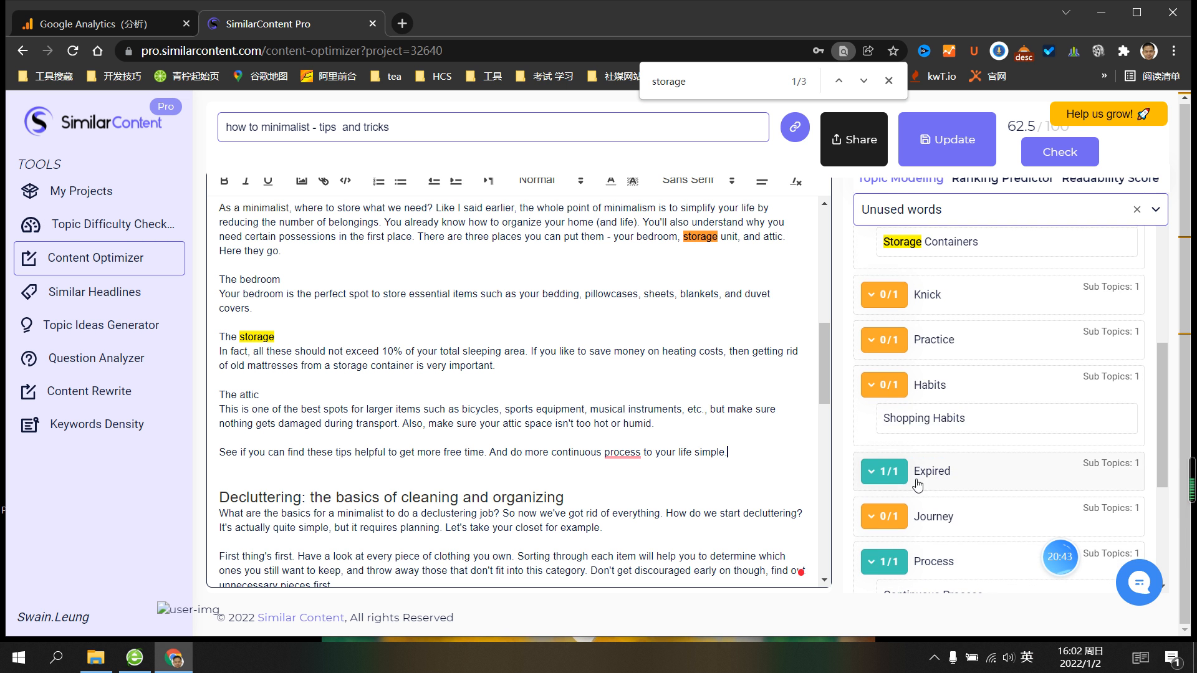
{"action": "left_click", "coordinate": [889, 522]}
{"action": "scroll", "coordinate": [801, 459], "scroll_direction": "down", "scroll_amount": 1}
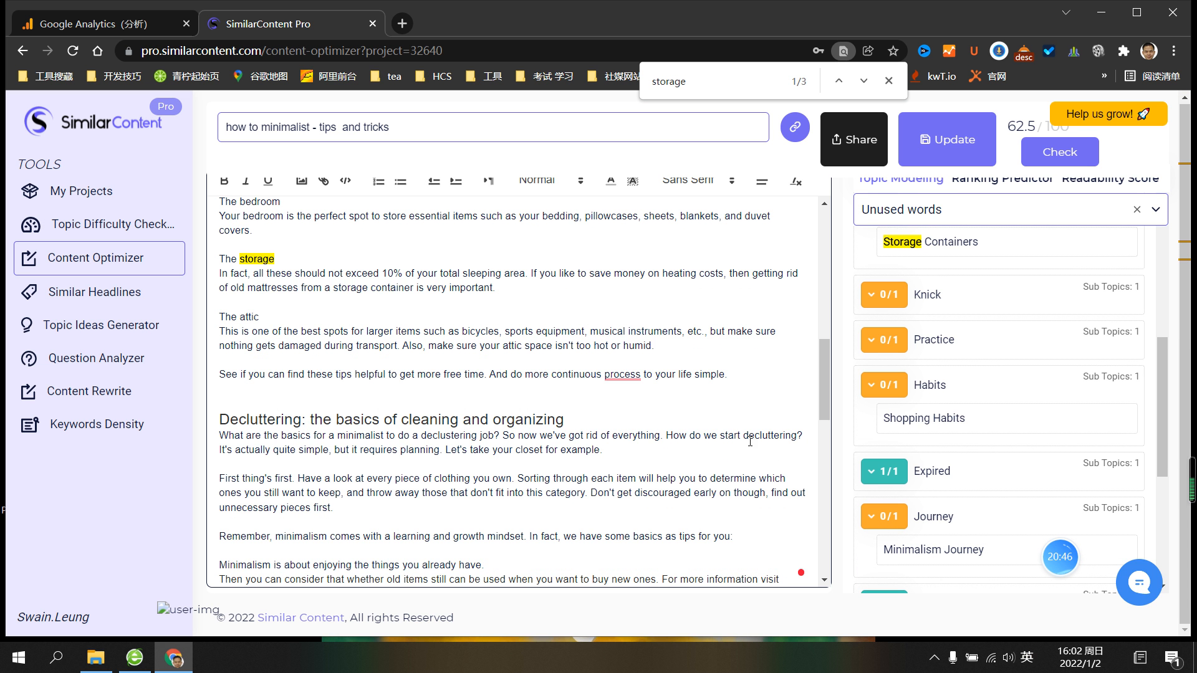
Replace "more" with "next" before "continuous process" in the sentence above the "Decluttering" heading
{"action": "mouse_move", "coordinate": [634, 378]}
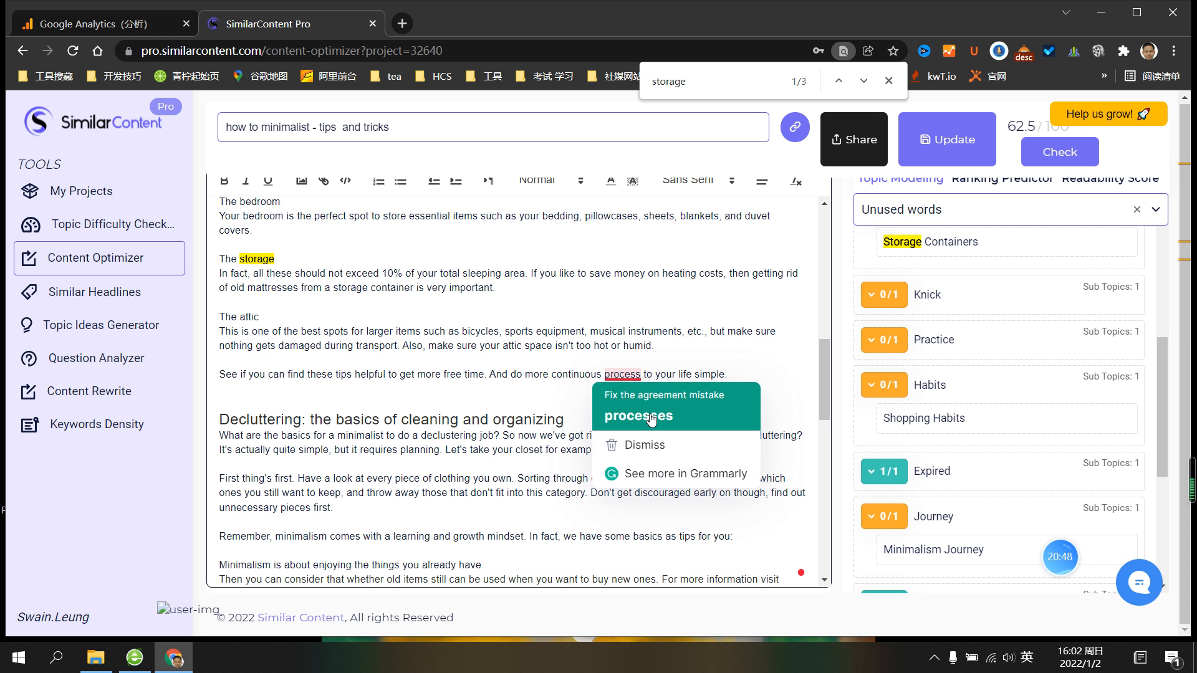
{"action": "left_click", "coordinate": [544, 374]}
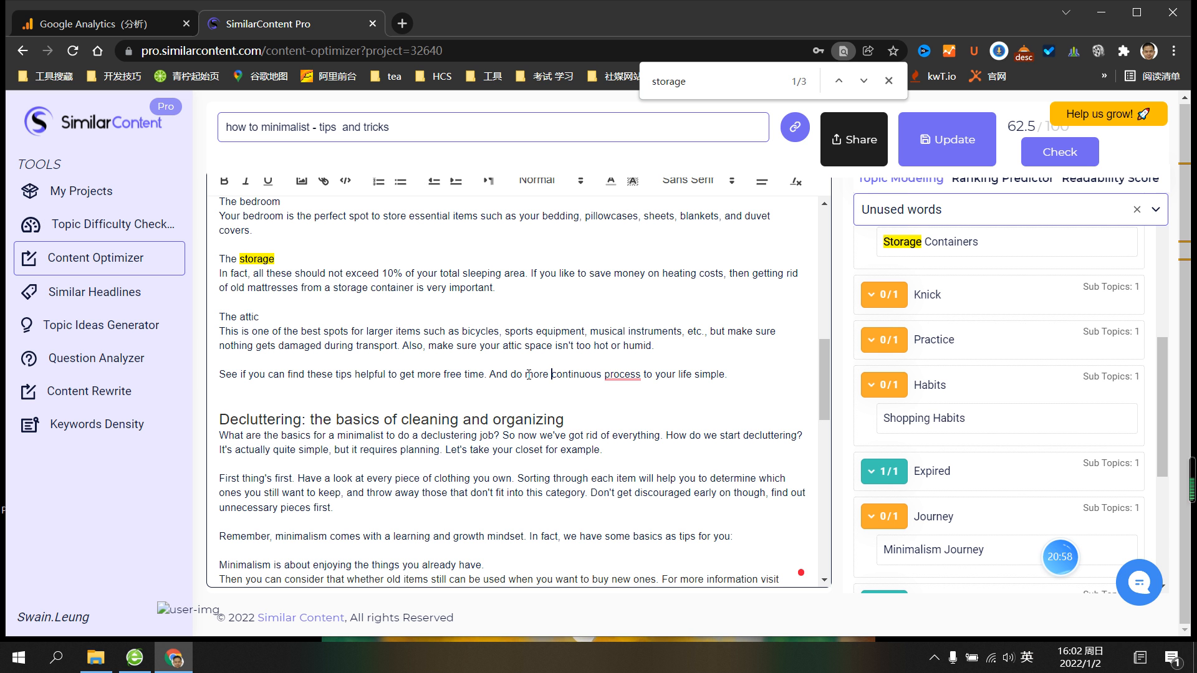
{"action": "double_click", "coordinate": [528, 374]}
{"action": "type", "text": "nex"}
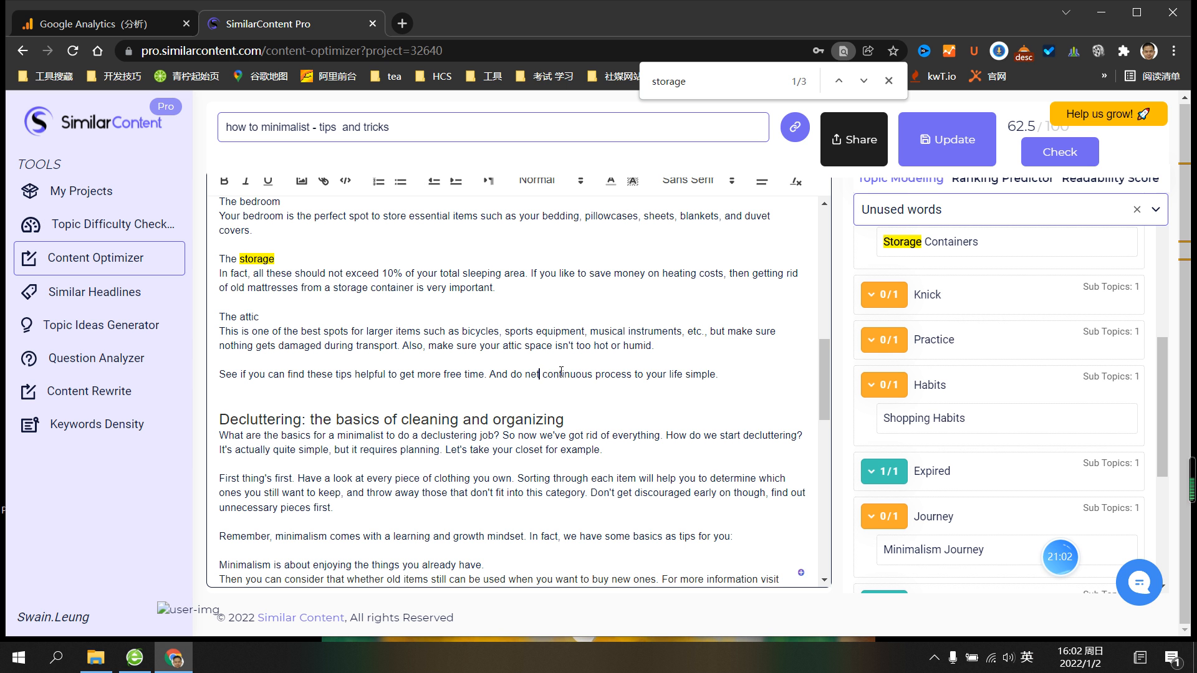
{"action": "type", "text": "t"}
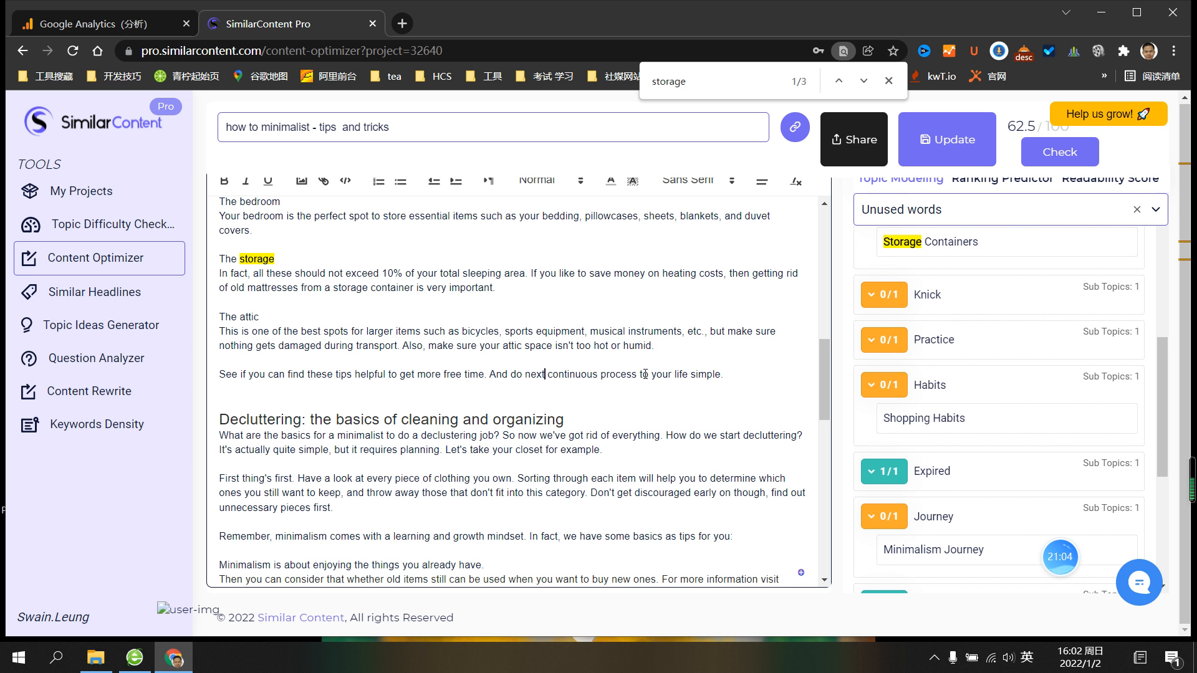
Replace "to your life simple." with "of your minimalism journey." and accept the suggested correction "the next" in the same sentence
{"action": "left_click", "coordinate": [723, 374]}
{"action": "scroll", "coordinate": [680, 375], "scroll_direction": "down", "scroll_amount": 1}
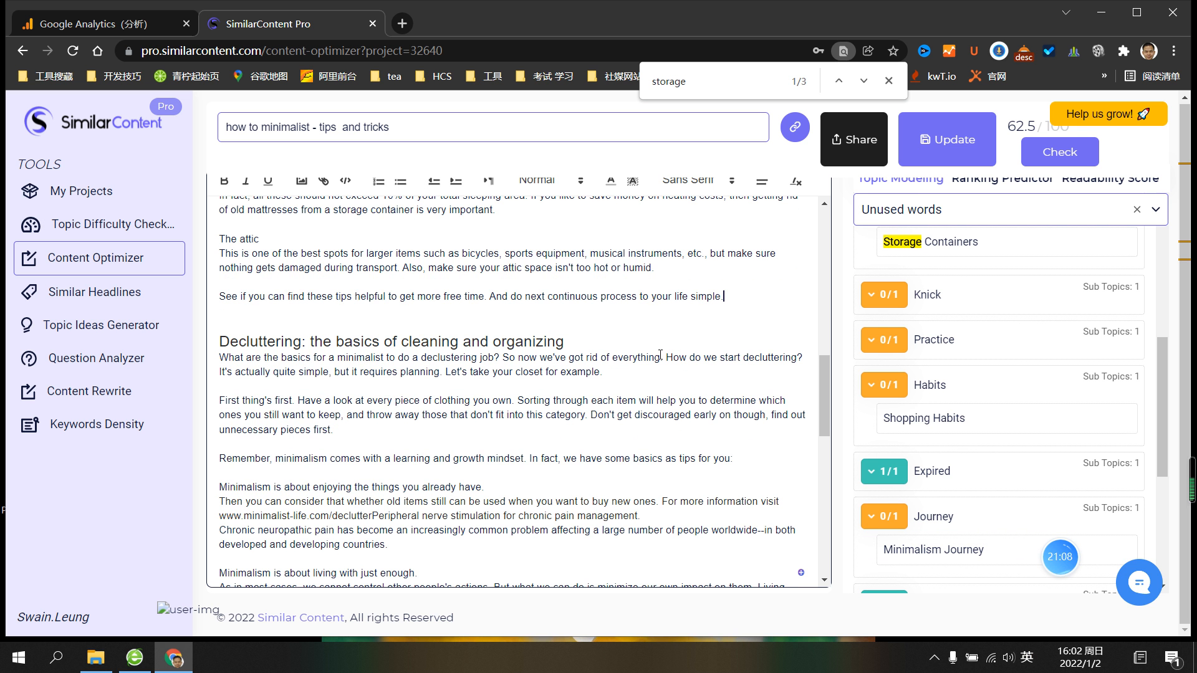
{"action": "scroll", "coordinate": [660, 354], "scroll_direction": "up", "scroll_amount": 1}
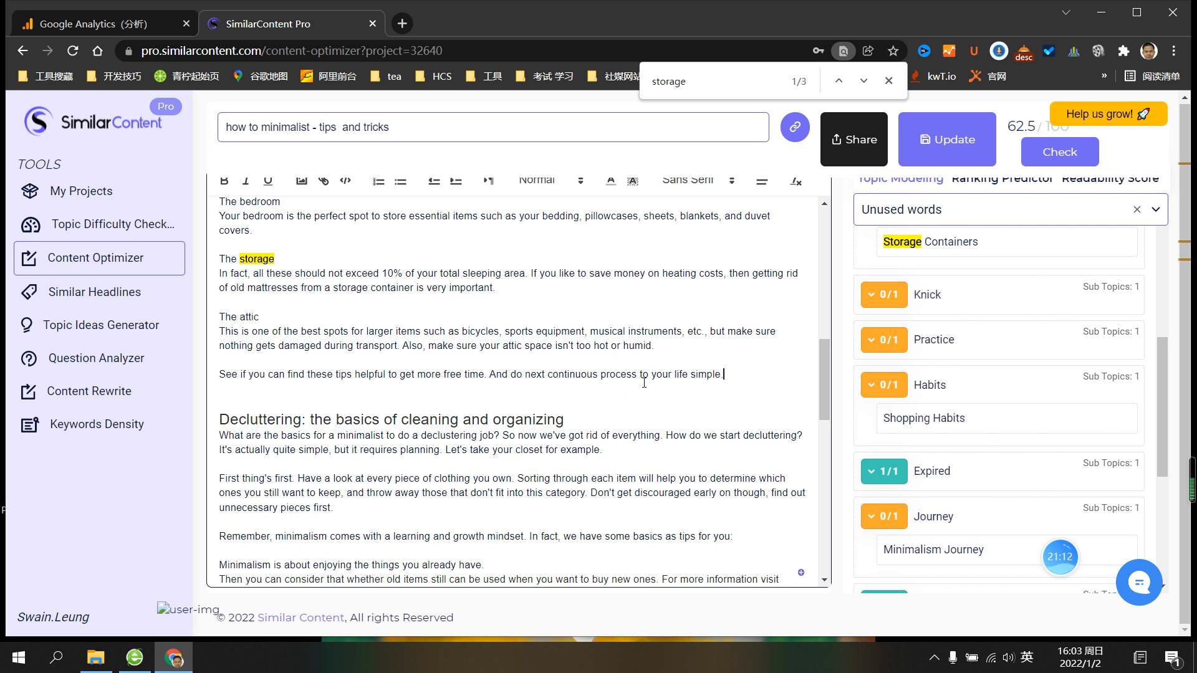
{"action": "left_click_drag", "start_coordinate": [641, 374], "coordinate": [726, 375]}
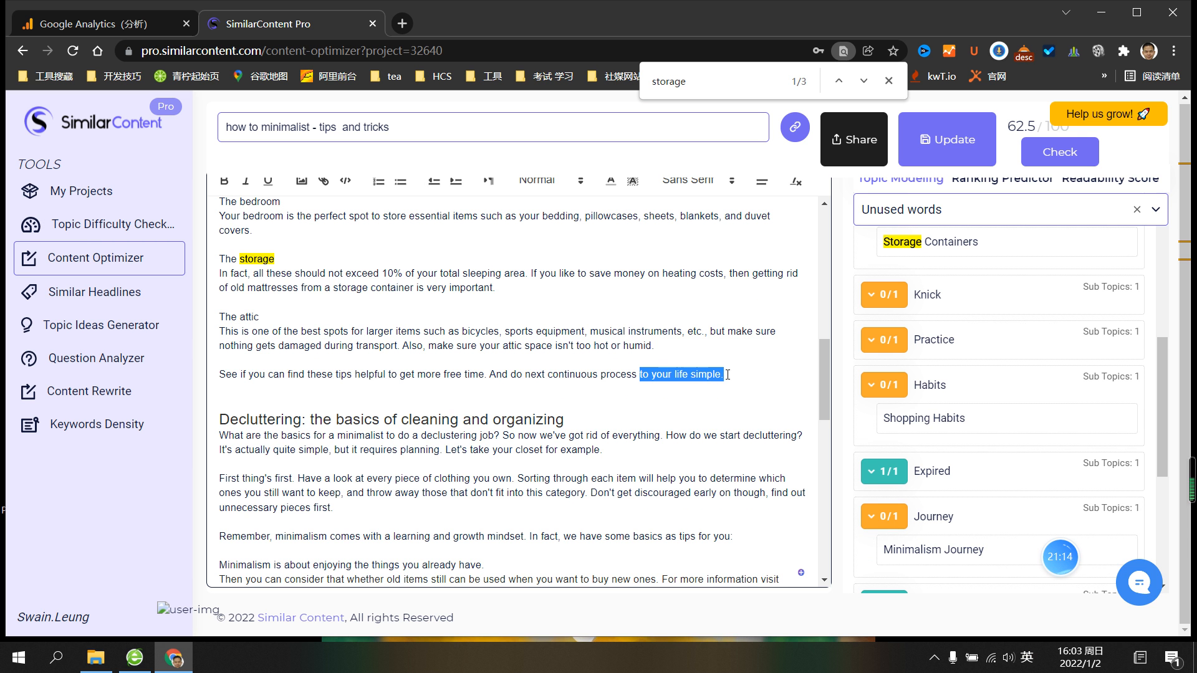
{"action": "key", "text": "BackSpace"}
{"action": "type", "text": "of"}
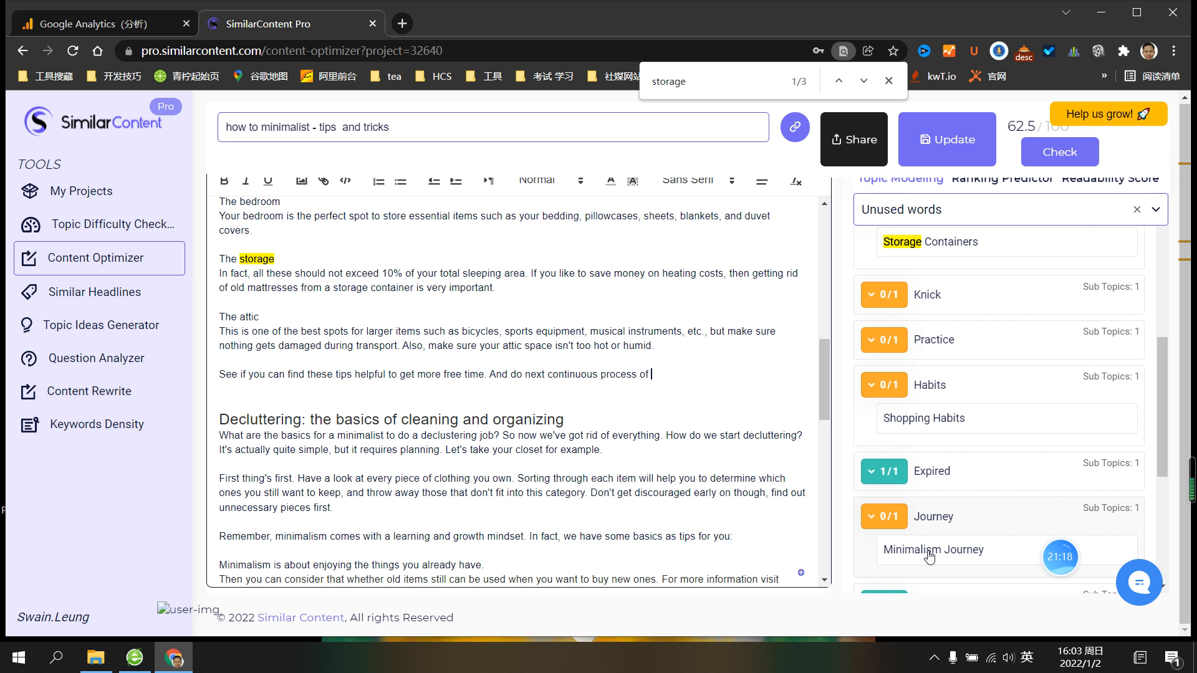
{"action": "type", "text": " your"}
{"action": "left_click", "coordinate": [962, 557]}
{"action": "type", "text": "."}
{"action": "left_click", "coordinate": [678, 379]}
{"action": "key", "text": "BackSpace"}
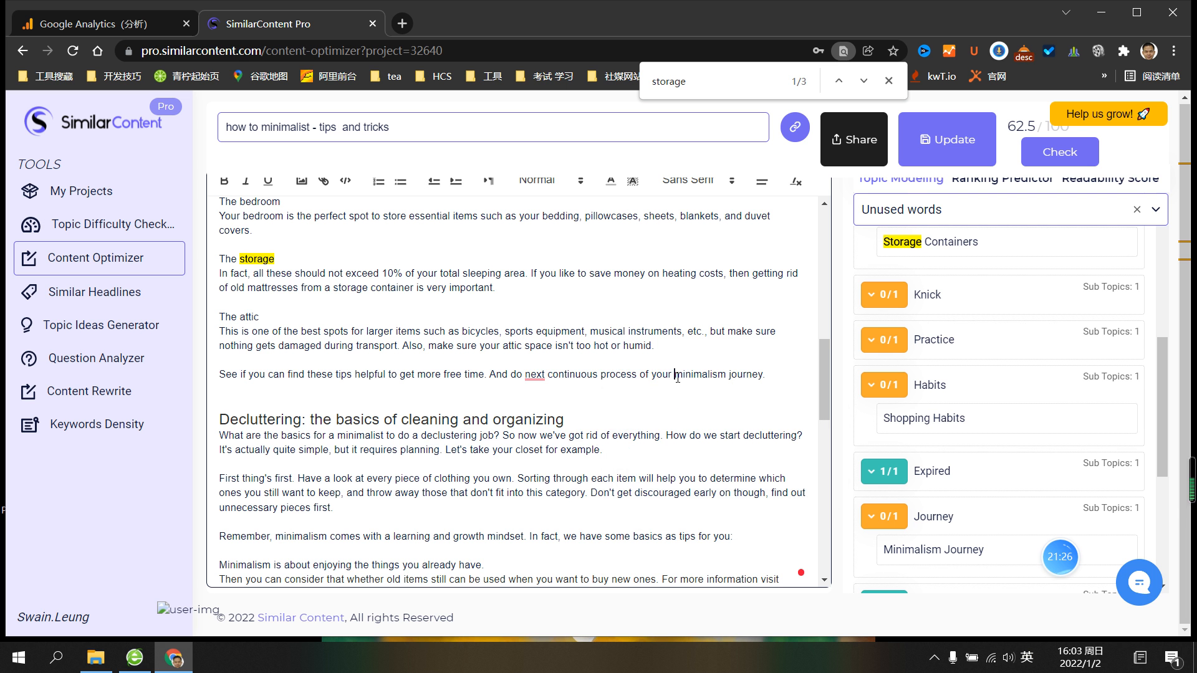
{"action": "left_click", "coordinate": [538, 374]}
{"action": "left_click", "coordinate": [569, 411]}
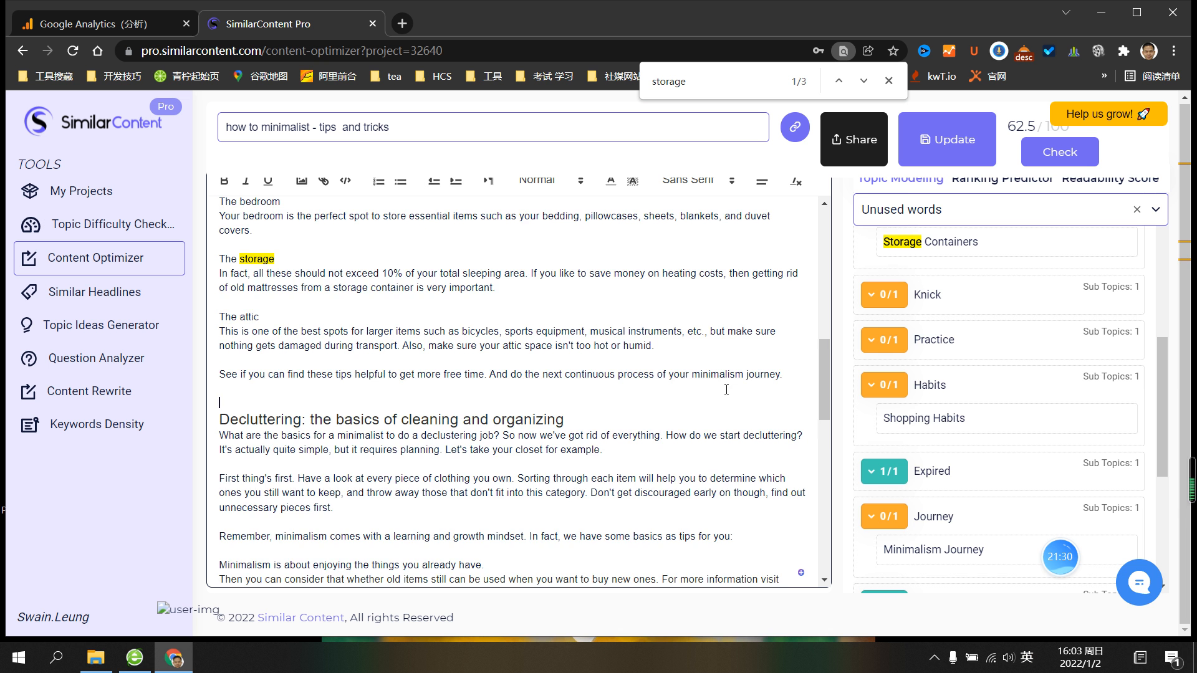
Clear the topic filter and reapply "Unused words" to refresh the list
{"action": "scroll", "coordinate": [726, 390], "scroll_direction": "down", "scroll_amount": 3}
{"action": "scroll", "coordinate": [954, 399], "scroll_direction": "down", "scroll_amount": 4}
{"action": "scroll", "coordinate": [953, 399], "scroll_direction": "down", "scroll_amount": 2}
{"action": "scroll", "coordinate": [1116, 290], "scroll_direction": "up", "scroll_amount": 8}
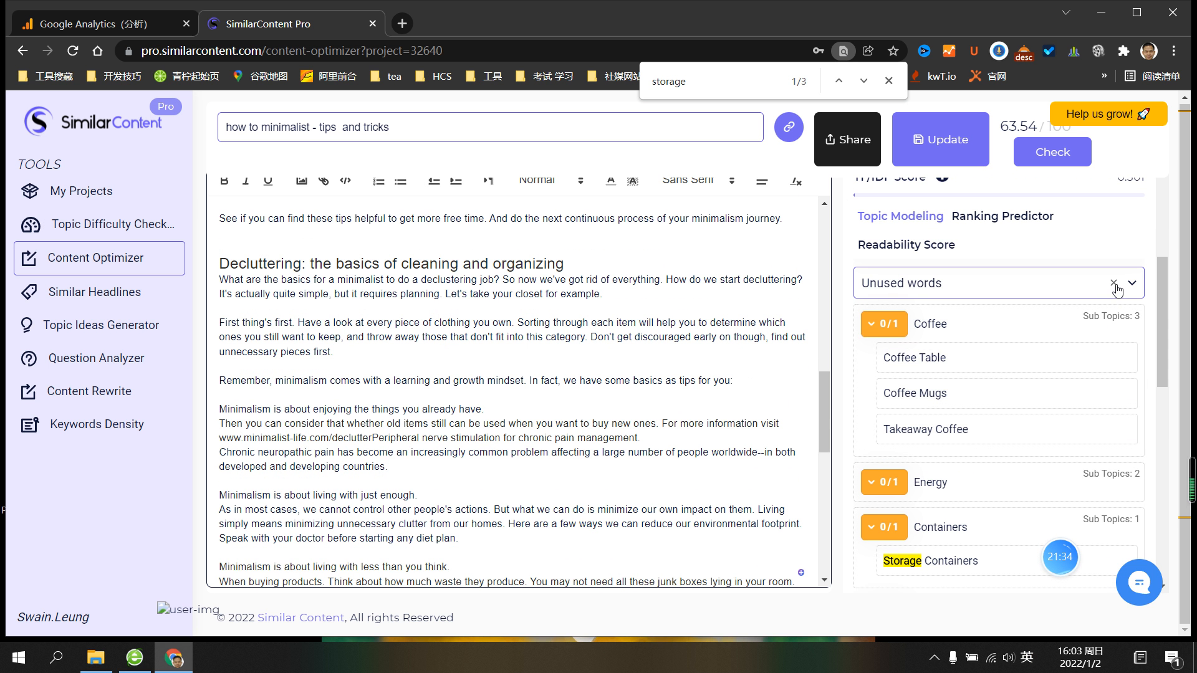
{"action": "left_click", "coordinate": [1114, 284]}
{"action": "left_click", "coordinate": [1130, 281]}
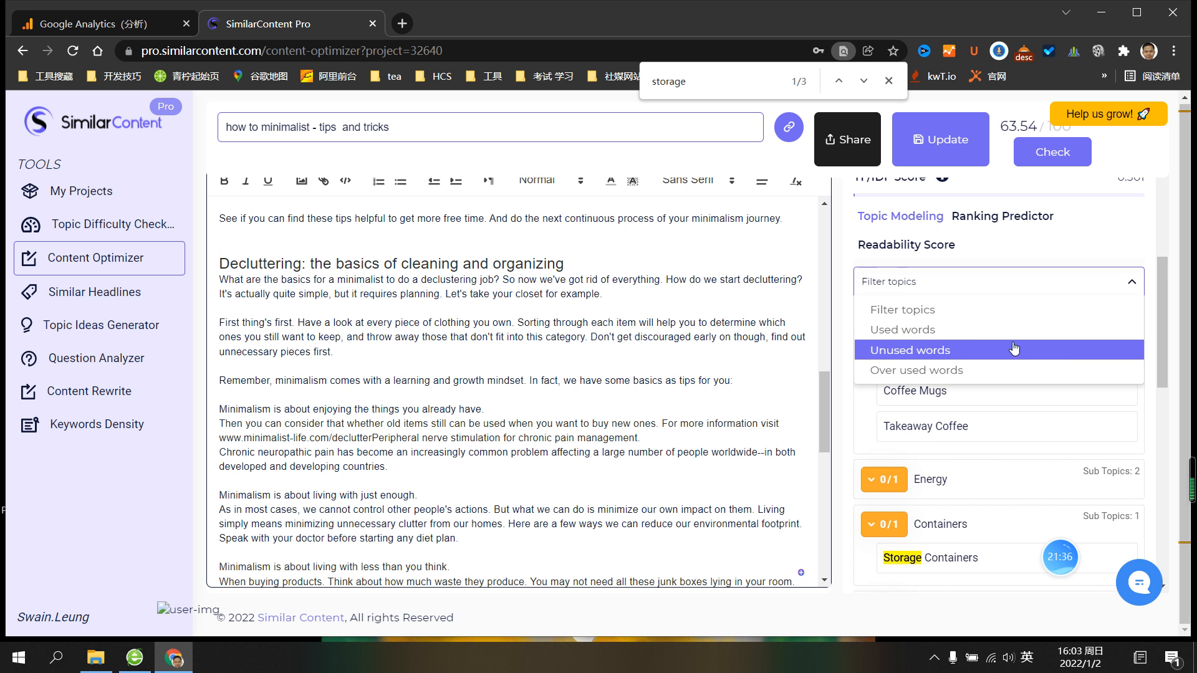
{"action": "left_click", "coordinate": [1029, 352]}
Review the refreshed list of unused words and the "Storage Containers" subtopic
{"action": "scroll", "coordinate": [1041, 406], "scroll_direction": "down", "scroll_amount": 4}
{"action": "scroll", "coordinate": [1041, 406], "scroll_direction": "up", "scroll_amount": 3}
{"action": "scroll", "coordinate": [1040, 405], "scroll_direction": "down", "scroll_amount": 3}
{"action": "scroll", "coordinate": [1040, 406], "scroll_direction": "up", "scroll_amount": 5}
{"action": "scroll", "coordinate": [1041, 406], "scroll_direction": "down", "scroll_amount": 5}
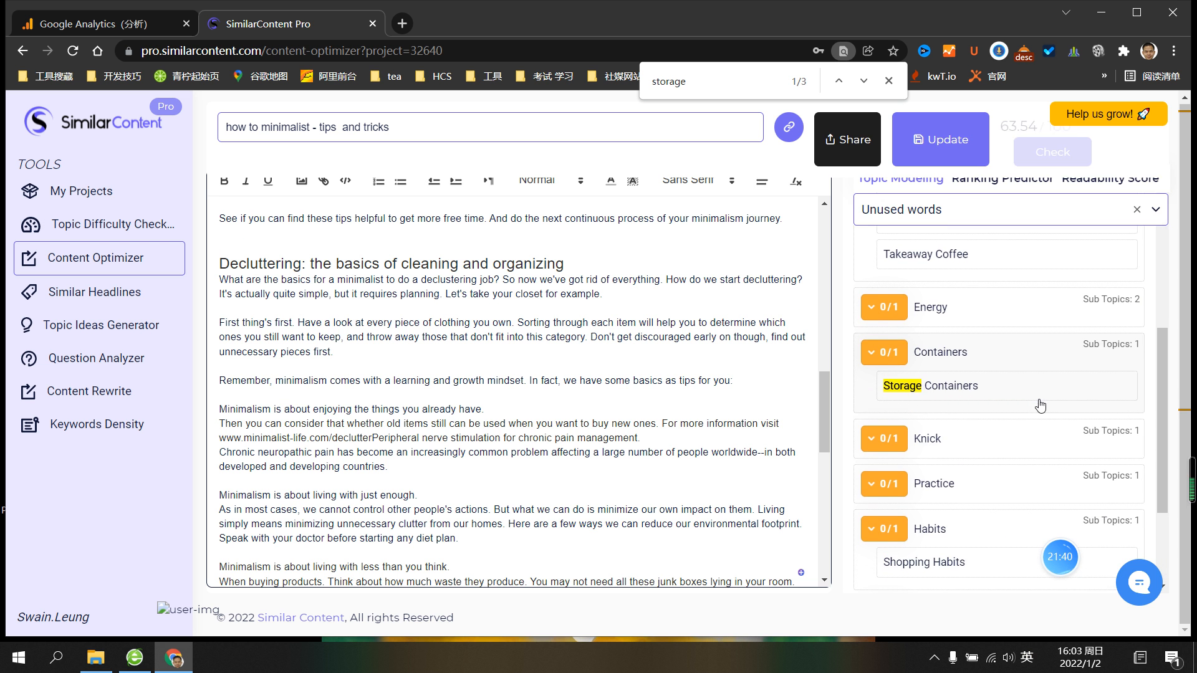
{"action": "scroll", "coordinate": [1036, 406], "scroll_direction": "up", "scroll_amount": 3}
{"action": "scroll", "coordinate": [1035, 406], "scroll_direction": "down", "scroll_amount": 3}
{"action": "scroll", "coordinate": [1029, 399], "scroll_direction": "up", "scroll_amount": 1}
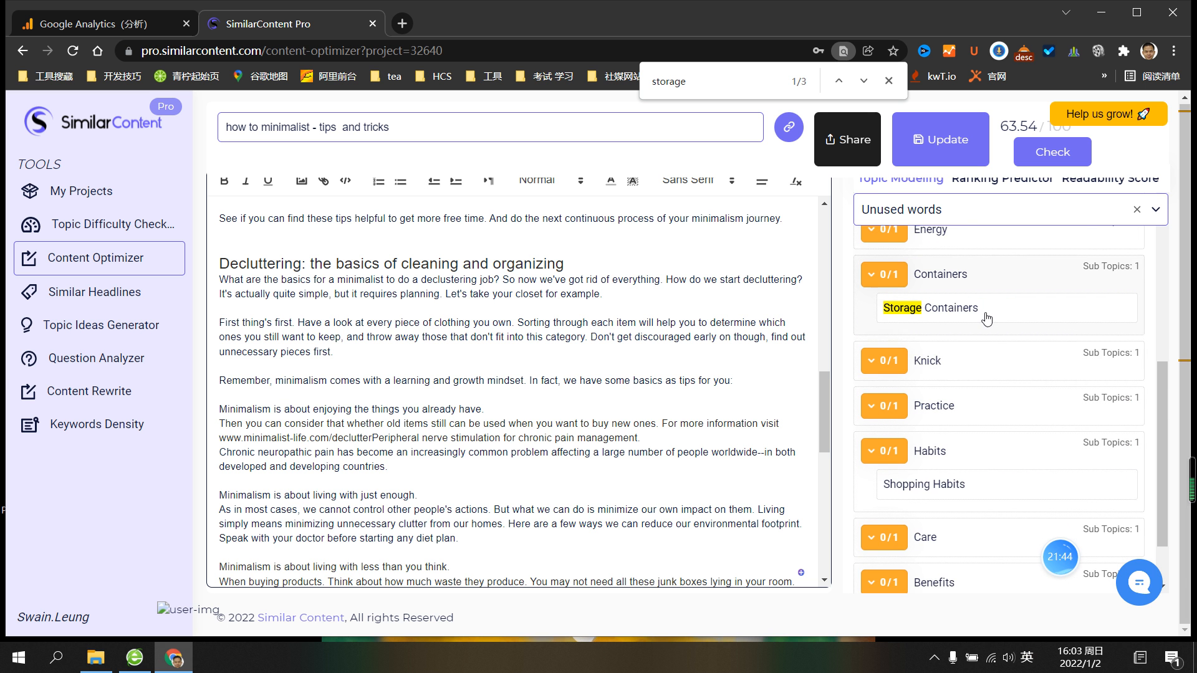
{"action": "scroll", "coordinate": [982, 389], "scroll_direction": "up", "scroll_amount": 1}
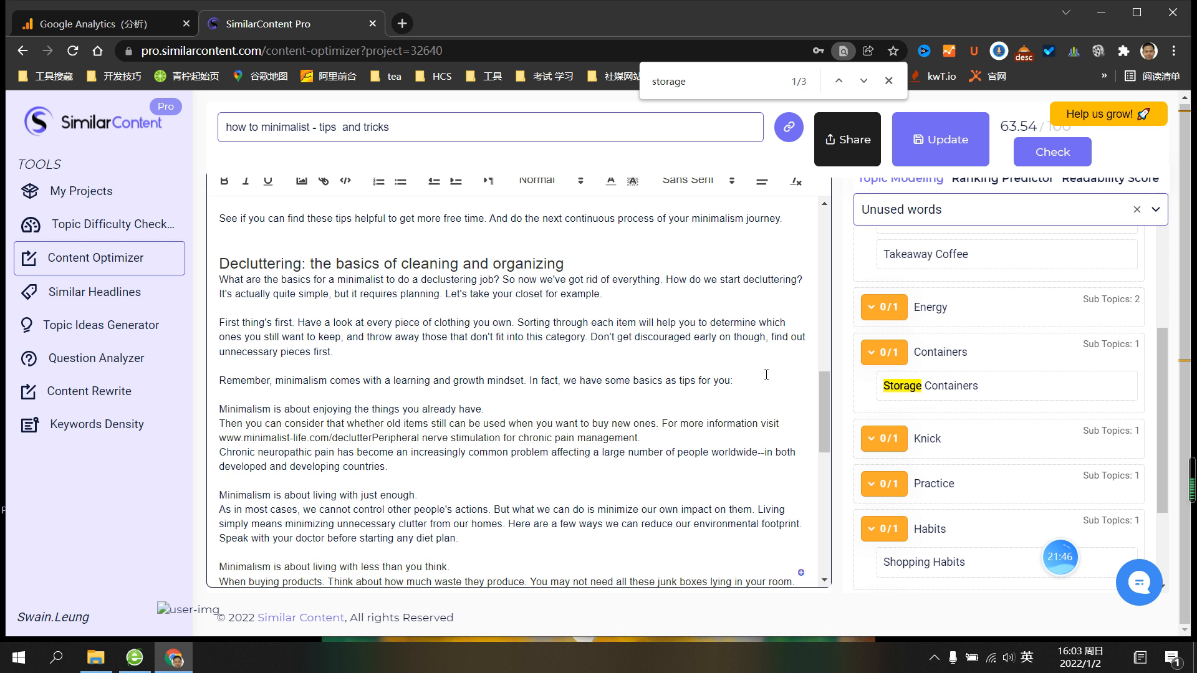
Remove "a" before "storage container" in the storage paragraph and accept the suggested plural "containers"
{"action": "scroll", "coordinate": [686, 377], "scroll_direction": "up", "scroll_amount": 1}
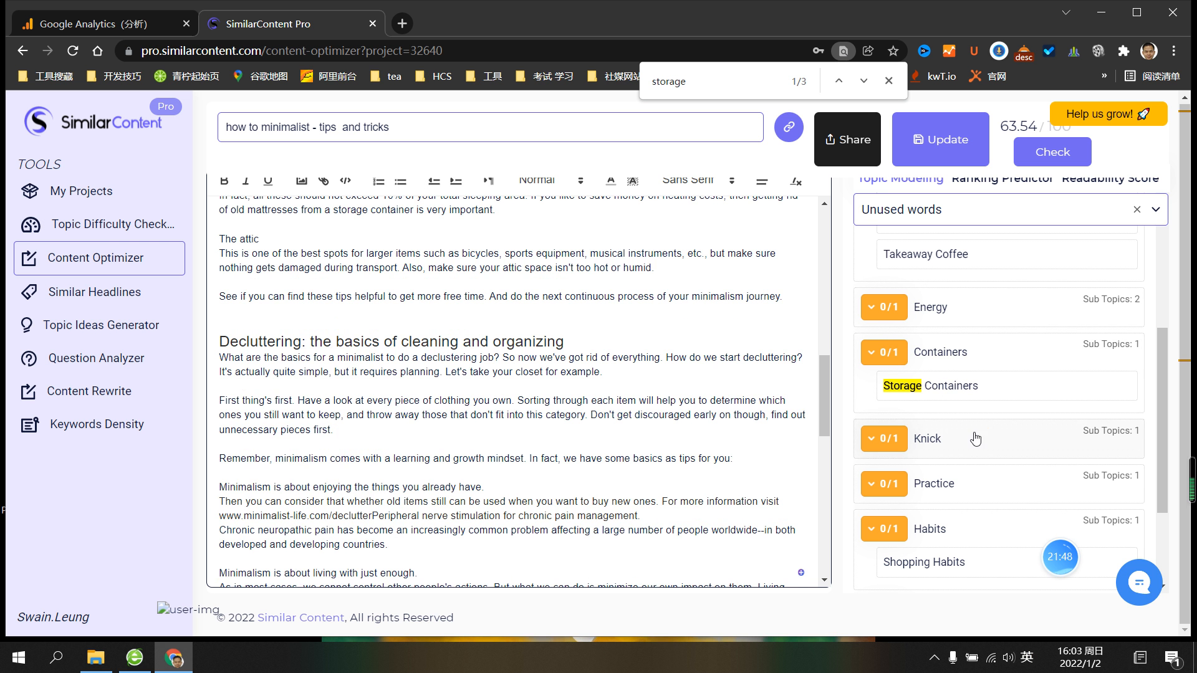
{"action": "scroll", "coordinate": [730, 384], "scroll_direction": "up", "scroll_amount": 1}
{"action": "scroll", "coordinate": [726, 383], "scroll_direction": "up", "scroll_amount": 1}
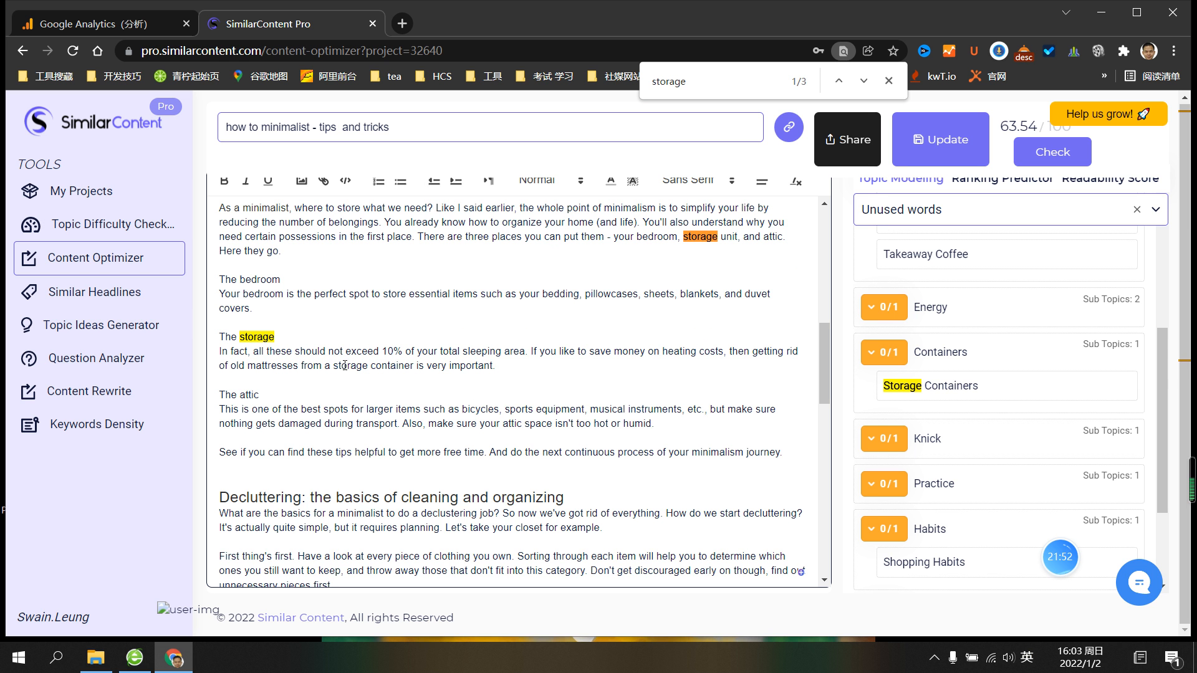
{"action": "key", "text": "BackSpace"}
{"action": "key", "text": "BackSpace"}
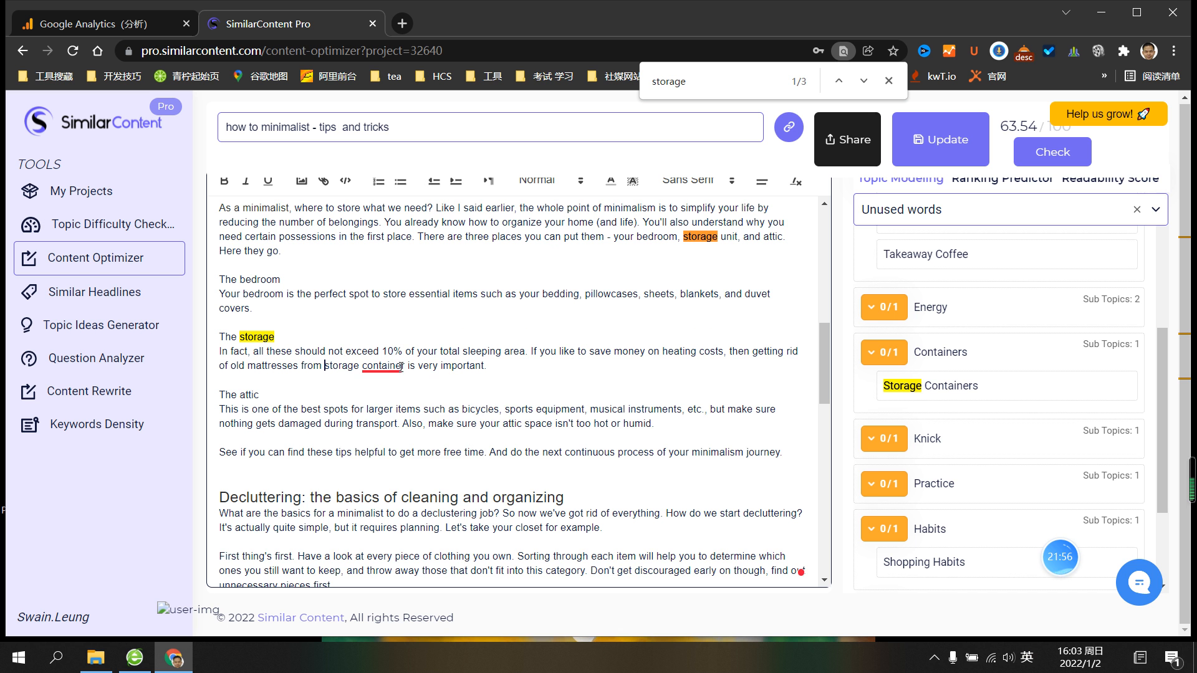
{"action": "mouse_move", "coordinate": [384, 366]}
{"action": "left_click", "coordinate": [416, 397]}
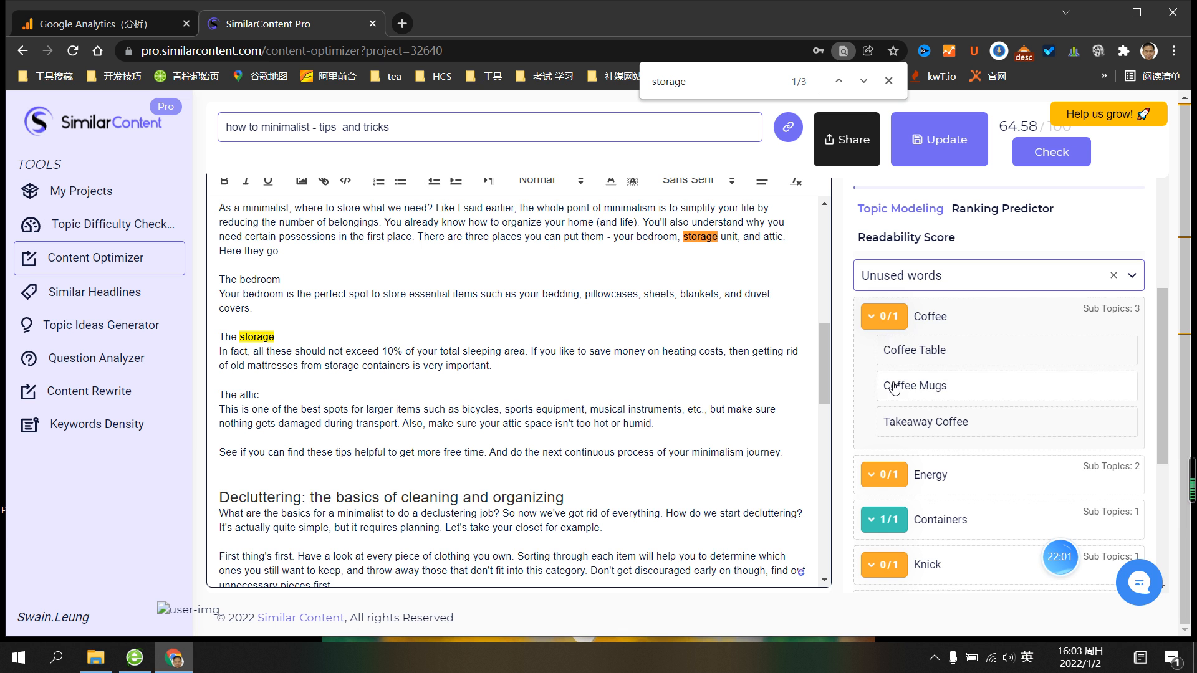
Show the subtopics of "Energy" and add ", and manage your time and energy" after "focus on needs" in the Conclusion
{"action": "left_click", "coordinate": [884, 478]}
{"action": "scroll", "coordinate": [653, 439], "scroll_direction": "down", "scroll_amount": 12}
{"action": "scroll", "coordinate": [653, 439], "scroll_direction": "down", "scroll_amount": 3}
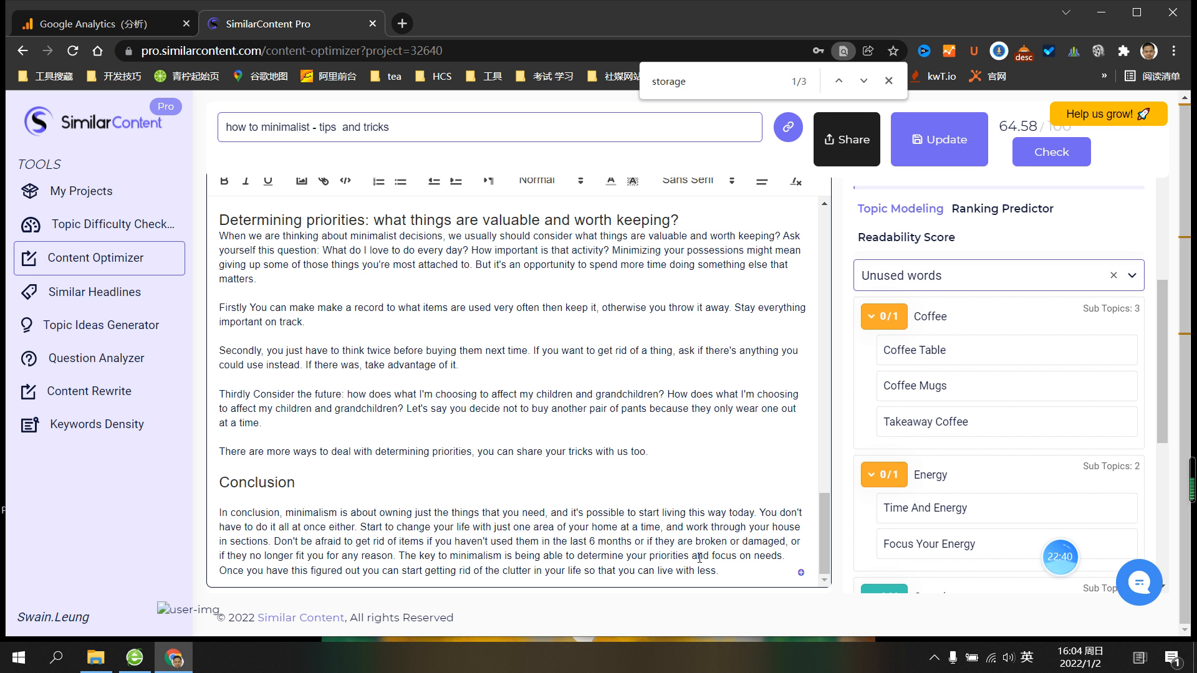
{"action": "left_click", "coordinate": [785, 556]}
{"action": "type", "text": ", and manage"}
{"action": "type", "text": " your"}
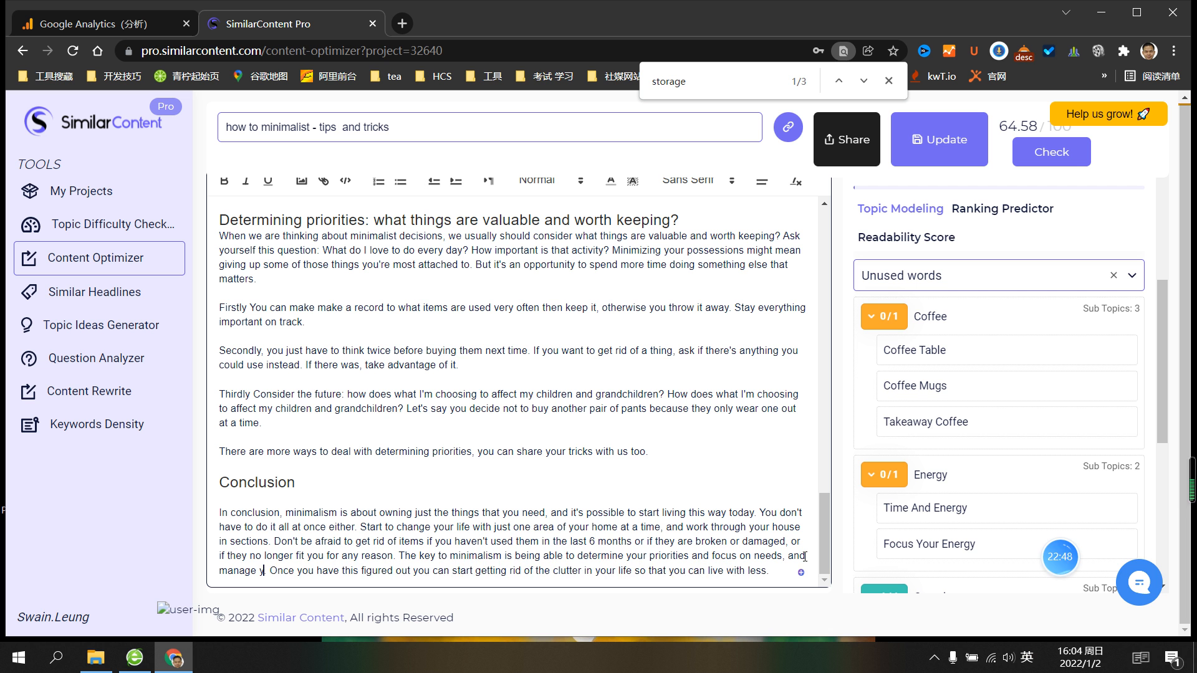
{"action": "key", "text": "BackSpace"}
{"action": "type", "text": "time and energy"}
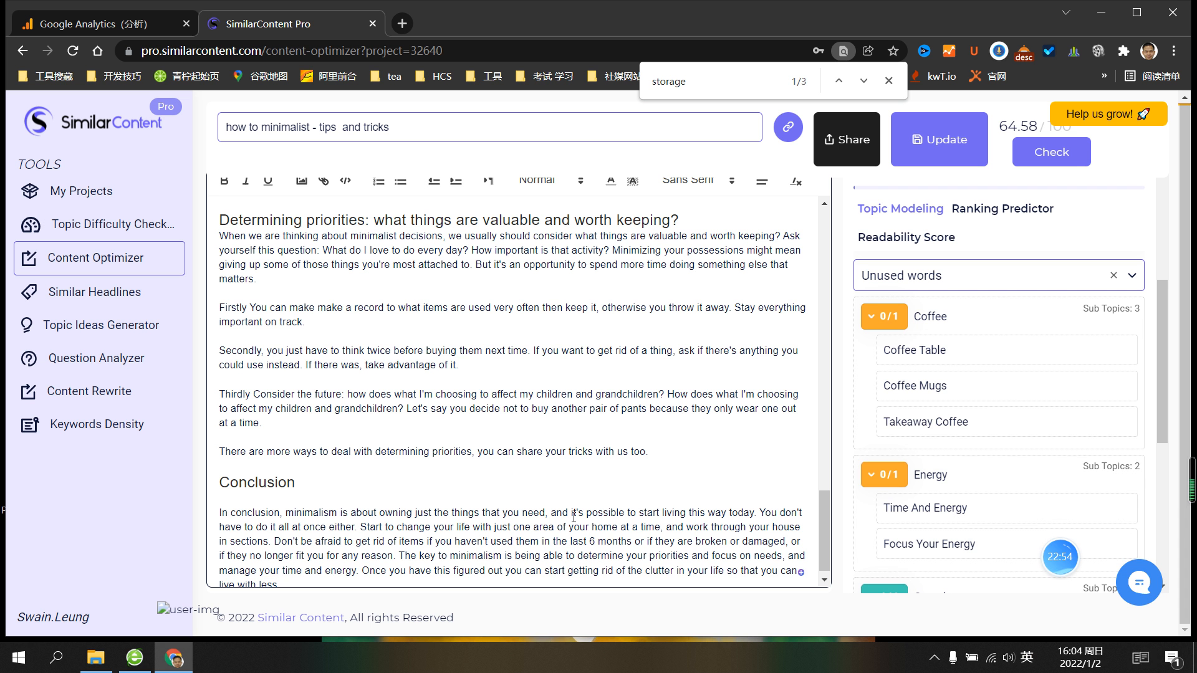
{"action": "scroll", "coordinate": [573, 517], "scroll_direction": "down", "scroll_amount": 1}
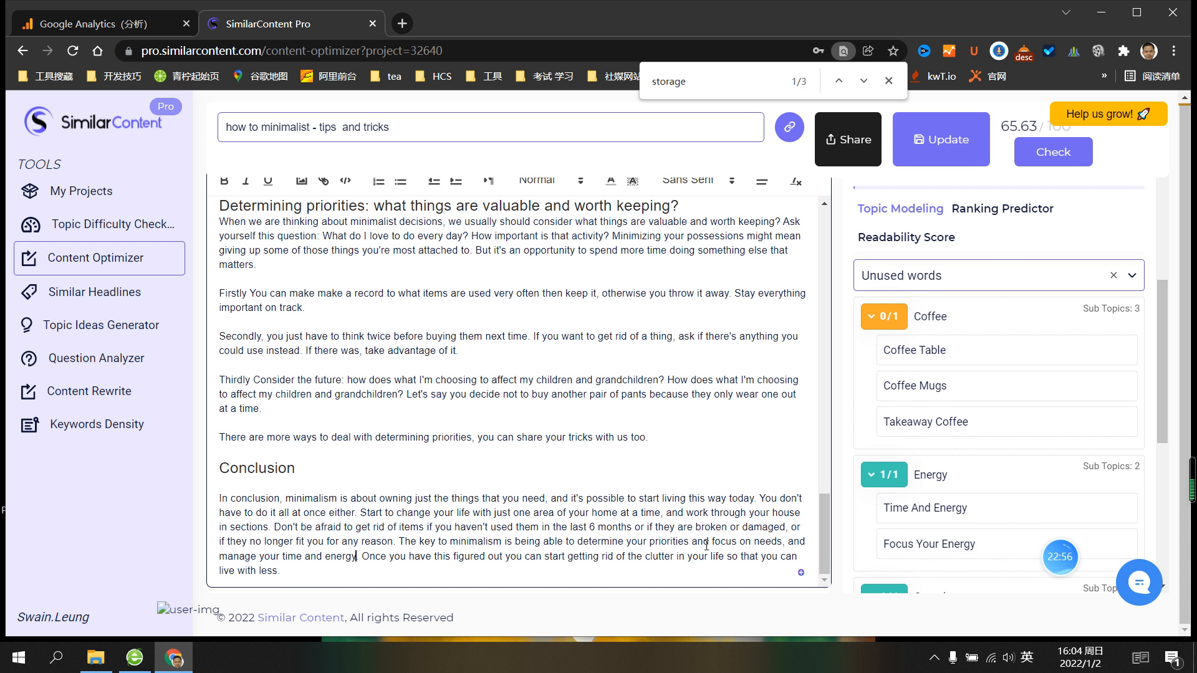
Collapse the "Habits" entry and show the subtopic of the unused word "Knick"
{"action": "scroll", "coordinate": [706, 544], "scroll_direction": "up", "scroll_amount": 3}
{"action": "scroll", "coordinate": [991, 504], "scroll_direction": "down", "scroll_amount": 6}
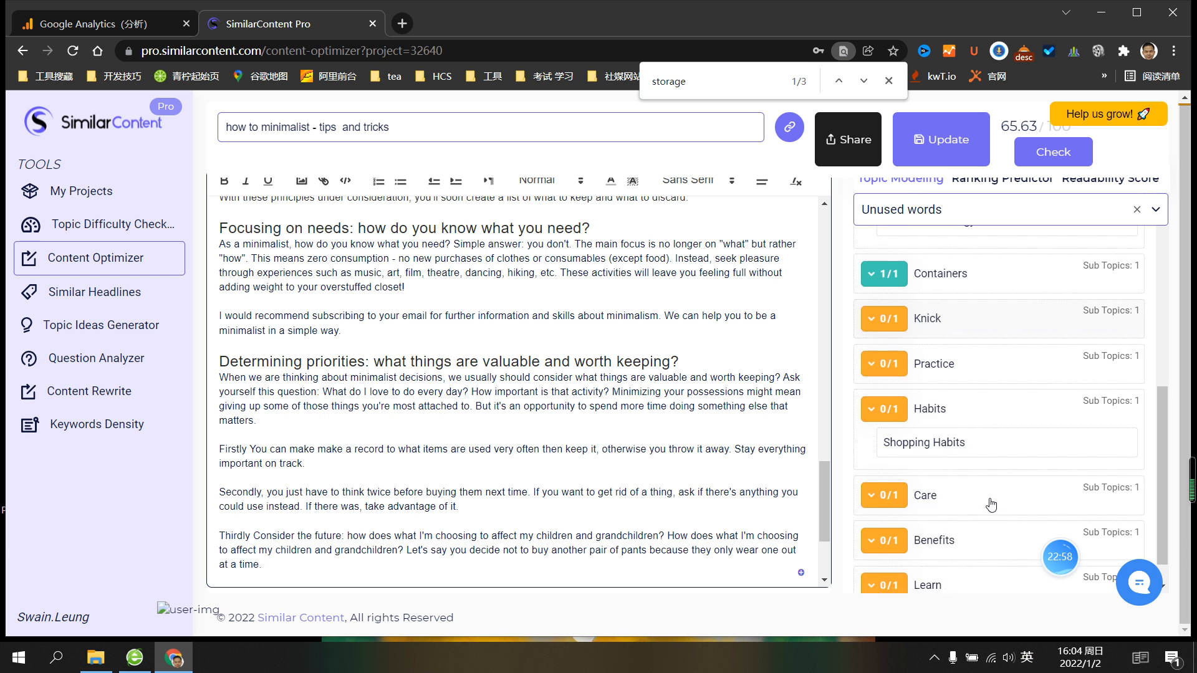
{"action": "scroll", "coordinate": [985, 487], "scroll_direction": "down", "scroll_amount": 1}
{"action": "left_click", "coordinate": [898, 375]}
{"action": "left_click", "coordinate": [884, 282]}
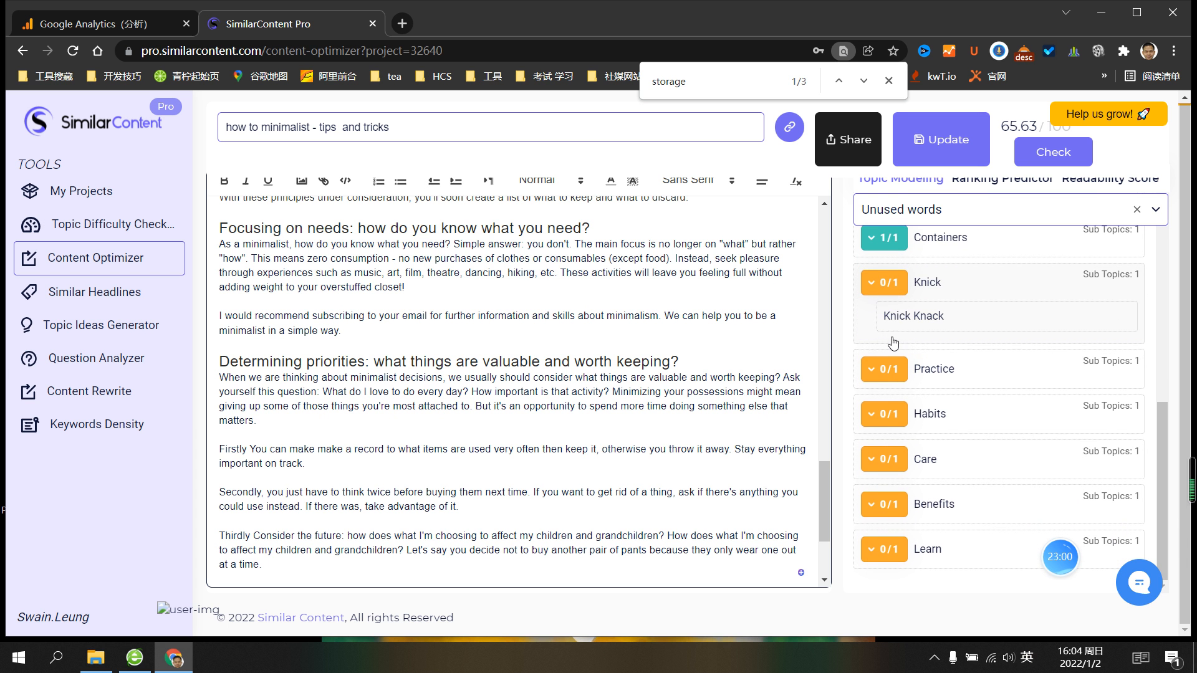
Save the edited article to the project
{"action": "scroll", "coordinate": [927, 402], "scroll_direction": "up", "scroll_amount": 2}
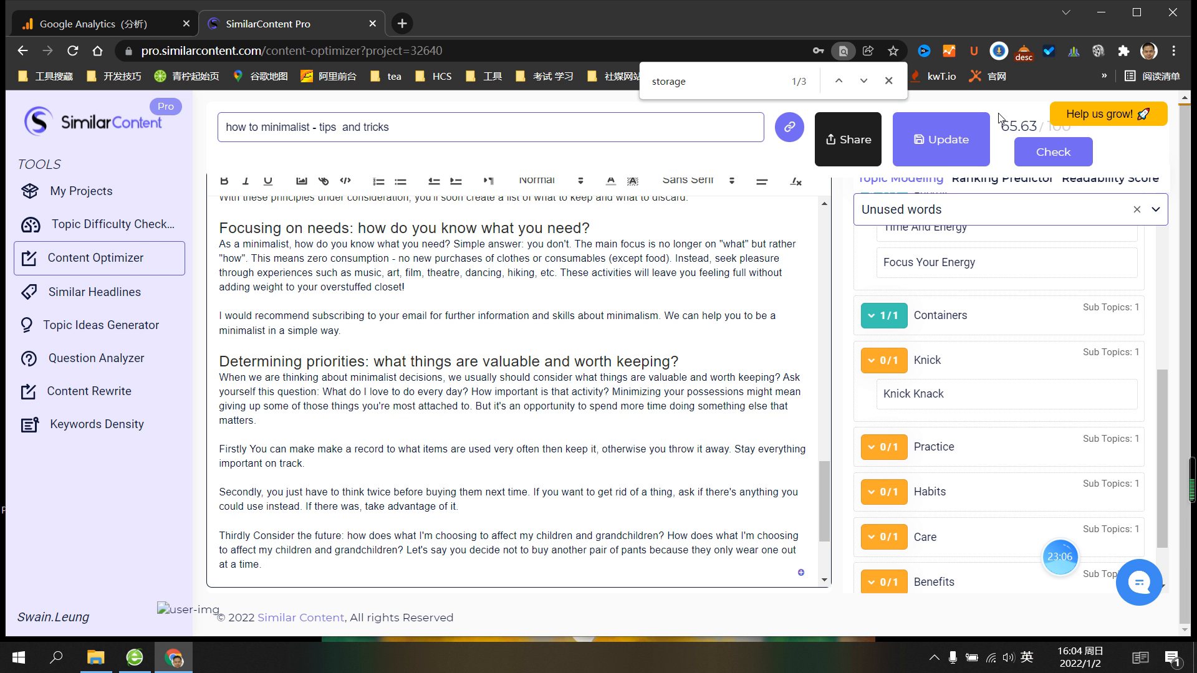
{"action": "left_click", "coordinate": [1039, 170]}
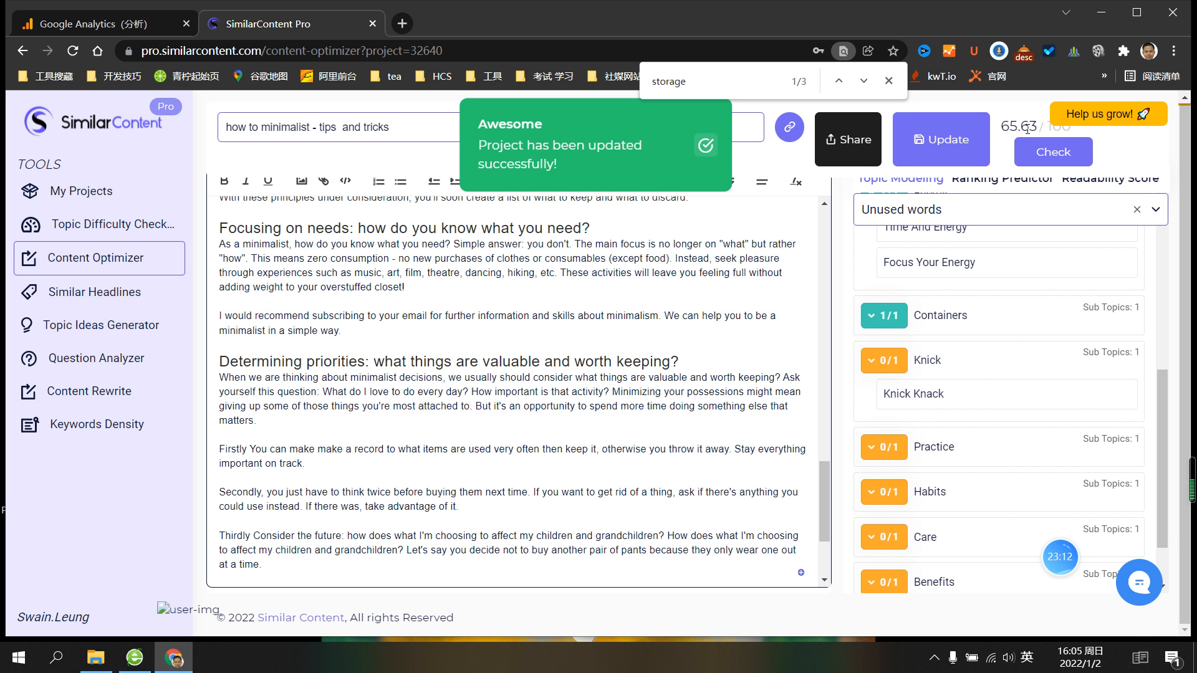
Show the subtopics of "Care", "Benefits" and "Learn" and scan the article for places to use the remaining unused words
{"action": "scroll", "coordinate": [956, 318], "scroll_direction": "up", "scroll_amount": 1}
{"action": "scroll", "coordinate": [981, 338], "scroll_direction": "down", "scroll_amount": 2}
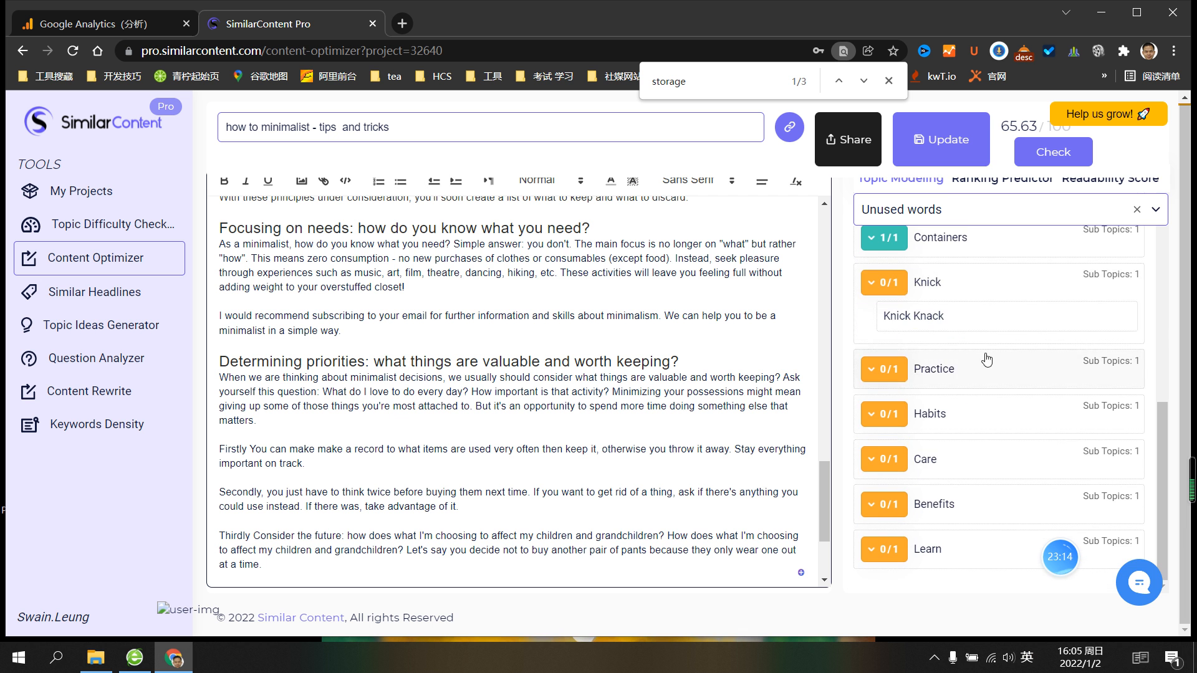
{"action": "scroll", "coordinate": [910, 451], "scroll_direction": "up", "scroll_amount": 6}
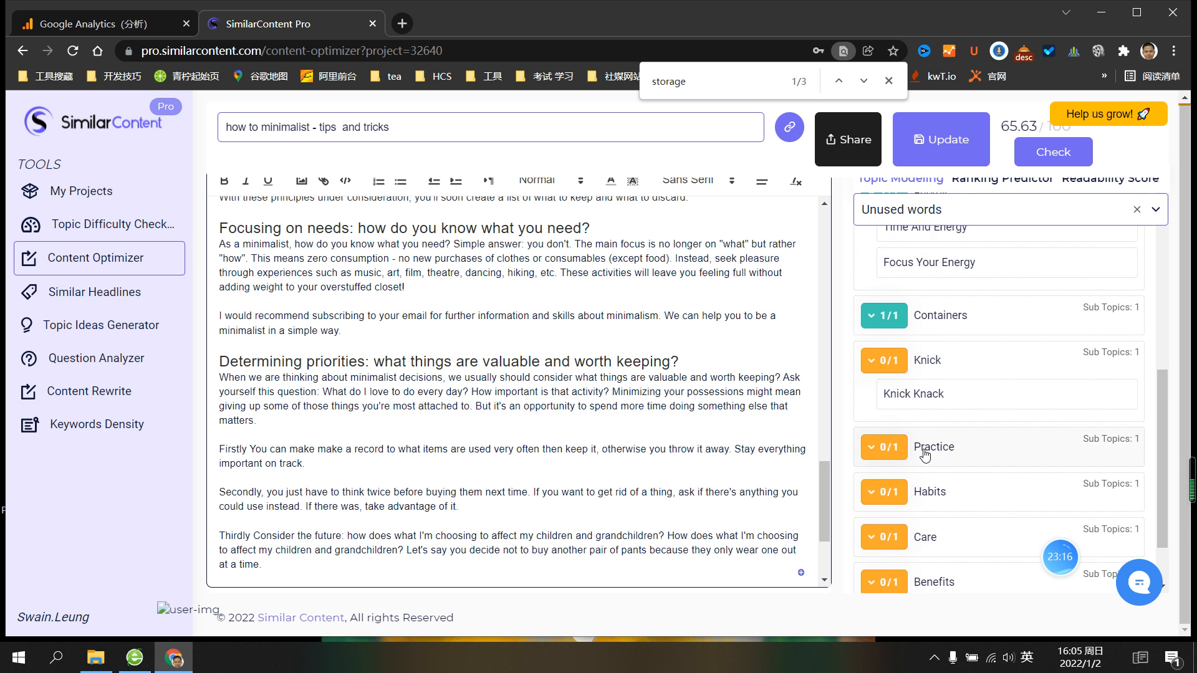
{"action": "scroll", "coordinate": [925, 454], "scroll_direction": "down", "scroll_amount": 6}
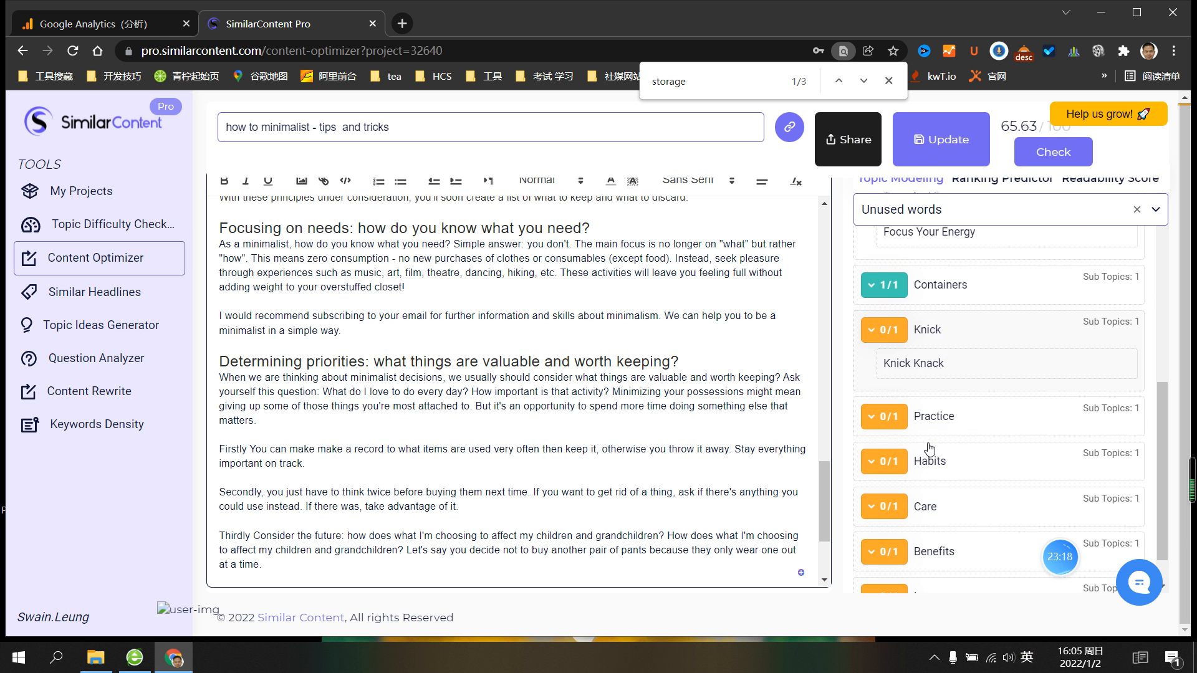
{"action": "scroll", "coordinate": [929, 448], "scroll_direction": "up", "scroll_amount": 6}
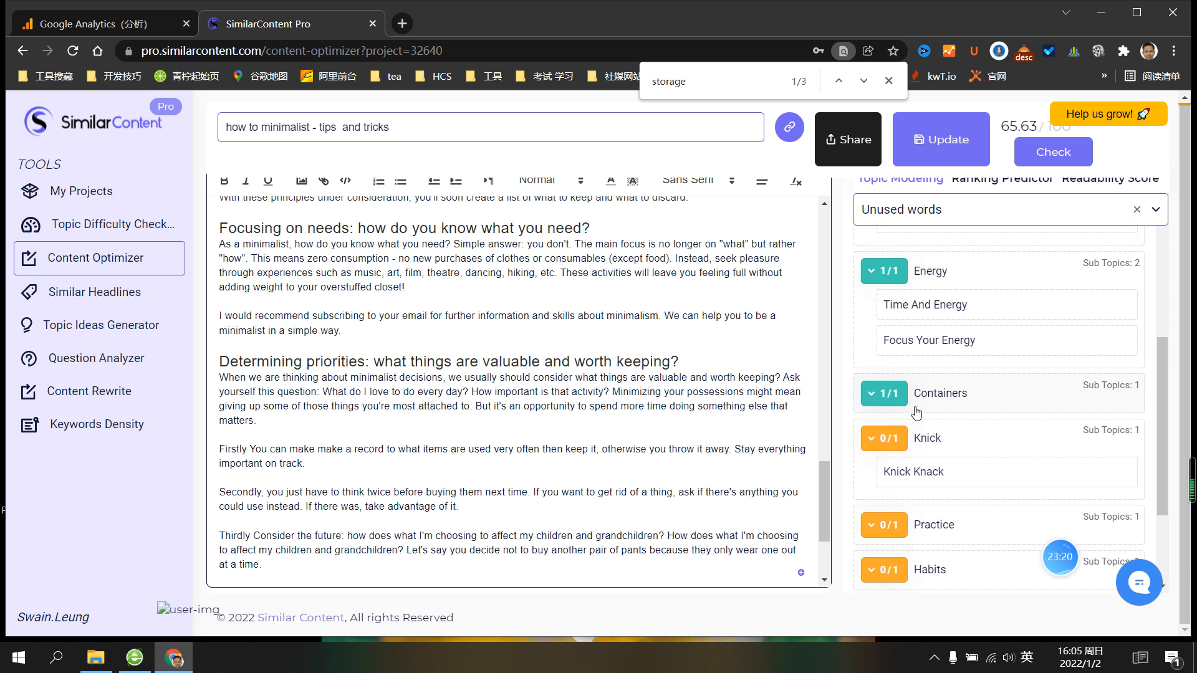
{"action": "scroll", "coordinate": [915, 457], "scroll_direction": "down", "scroll_amount": 6}
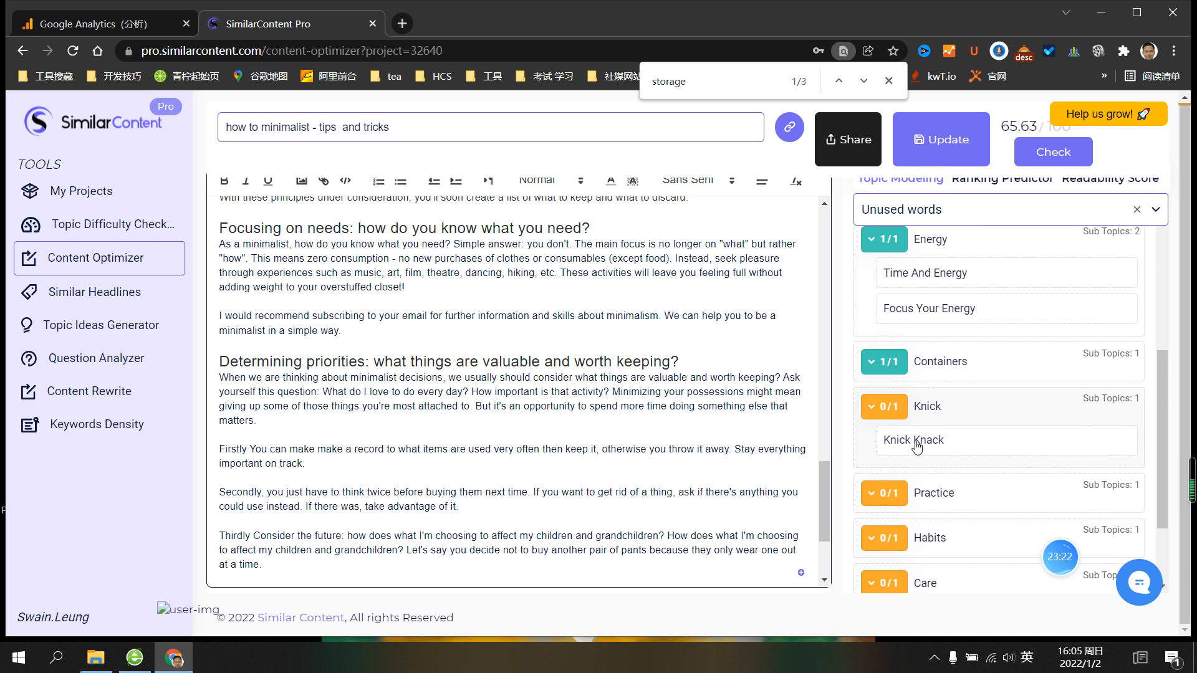
{"action": "left_click", "coordinate": [901, 467]}
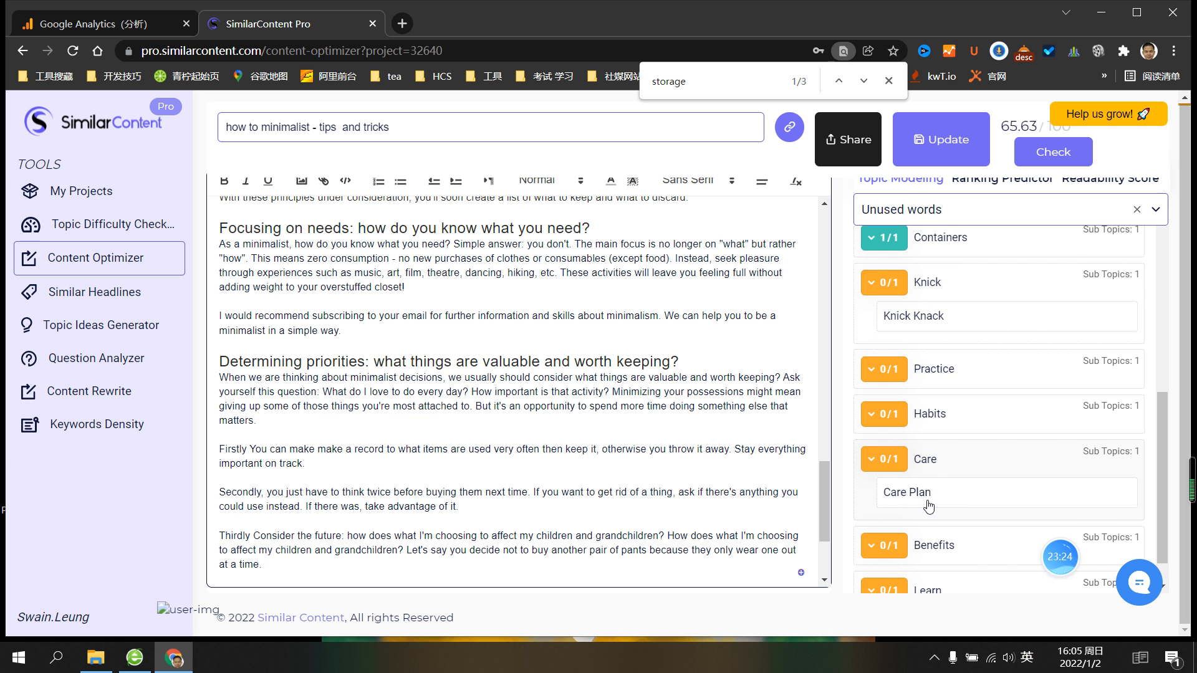
{"action": "scroll", "coordinate": [911, 509], "scroll_direction": "down", "scroll_amount": 1}
{"action": "left_click", "coordinate": [903, 509]}
{"action": "scroll", "coordinate": [944, 517], "scroll_direction": "down", "scroll_amount": 1}
{"action": "left_click", "coordinate": [882, 552]}
{"action": "scroll", "coordinate": [904, 531], "scroll_direction": "down", "scroll_amount": 1}
{"action": "scroll", "coordinate": [860, 476], "scroll_direction": "up", "scroll_amount": 4}
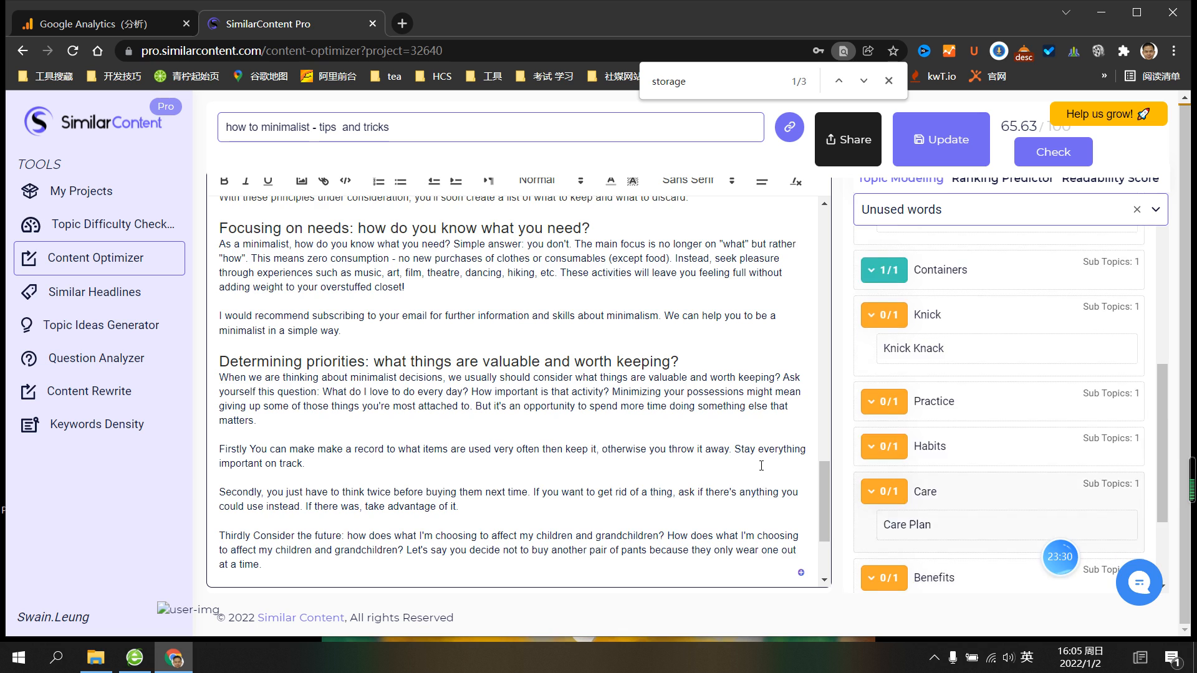
{"action": "scroll", "coordinate": [634, 430], "scroll_direction": "up", "scroll_amount": 10}
{"action": "scroll", "coordinate": [634, 430], "scroll_direction": "up", "scroll_amount": 7}
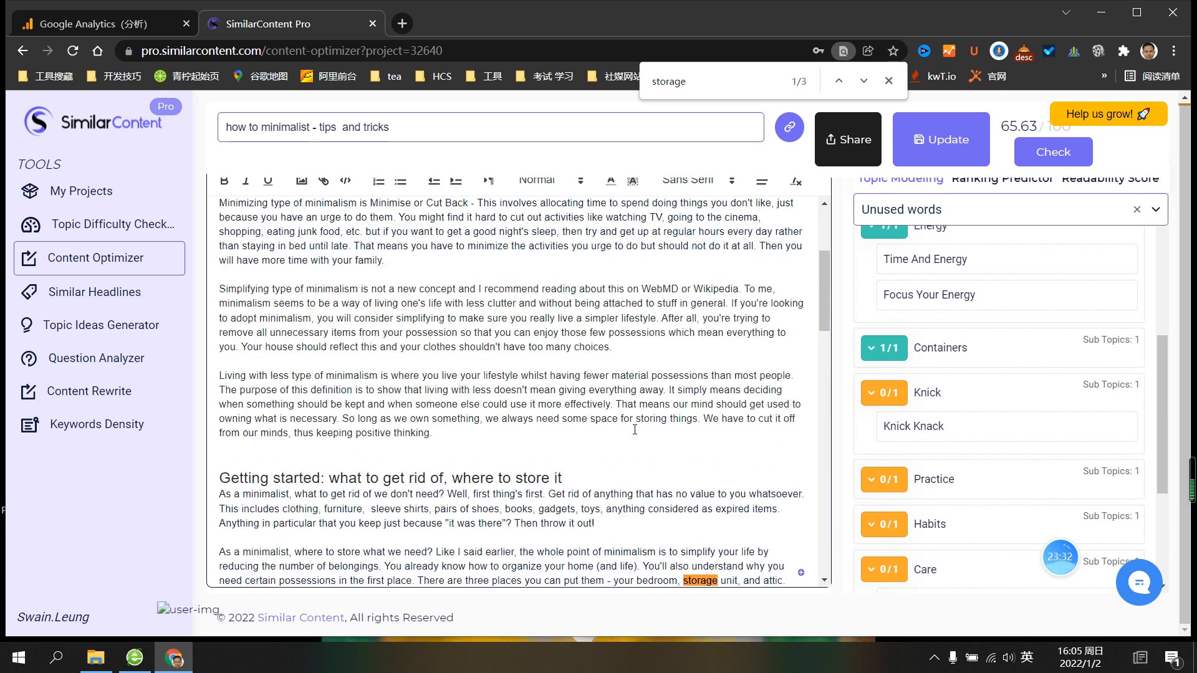
Read through the minimalism article from the types of minimalism down to the conclusion
{"action": "scroll", "coordinate": [634, 430], "scroll_direction": "down", "scroll_amount": 5}
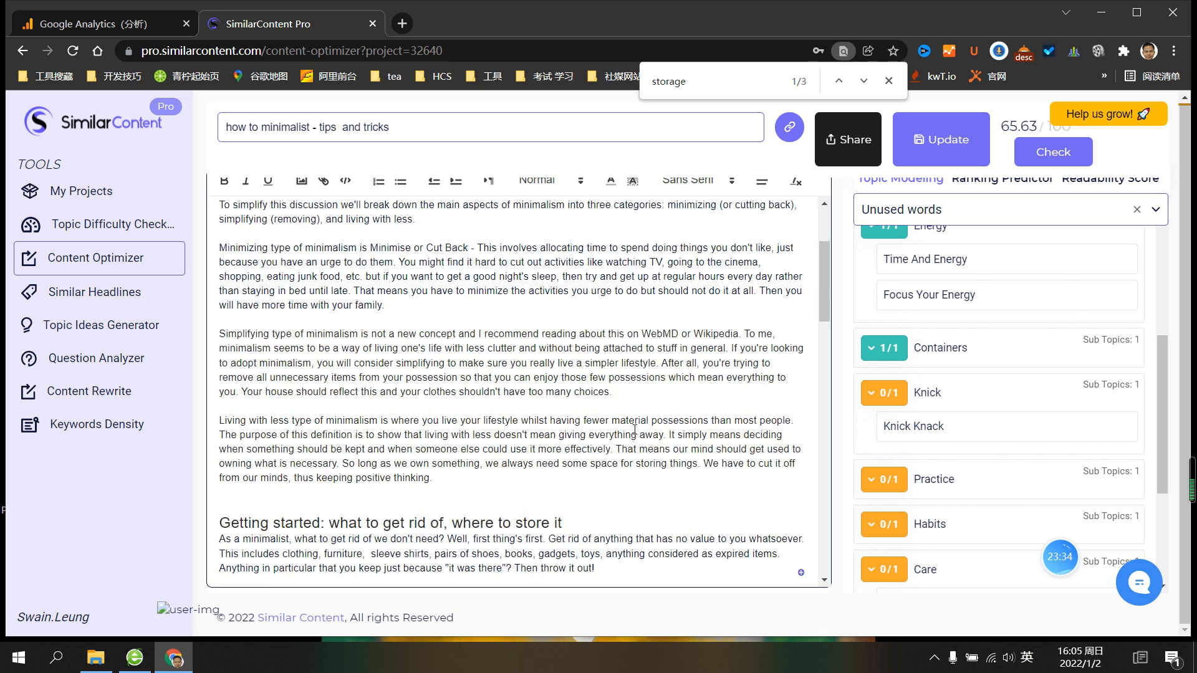
{"action": "scroll", "coordinate": [635, 429], "scroll_direction": "up", "scroll_amount": 1}
{"action": "scroll", "coordinate": [634, 429], "scroll_direction": "up", "scroll_amount": 1}
{"action": "scroll", "coordinate": [634, 430], "scroll_direction": "down", "scroll_amount": 4}
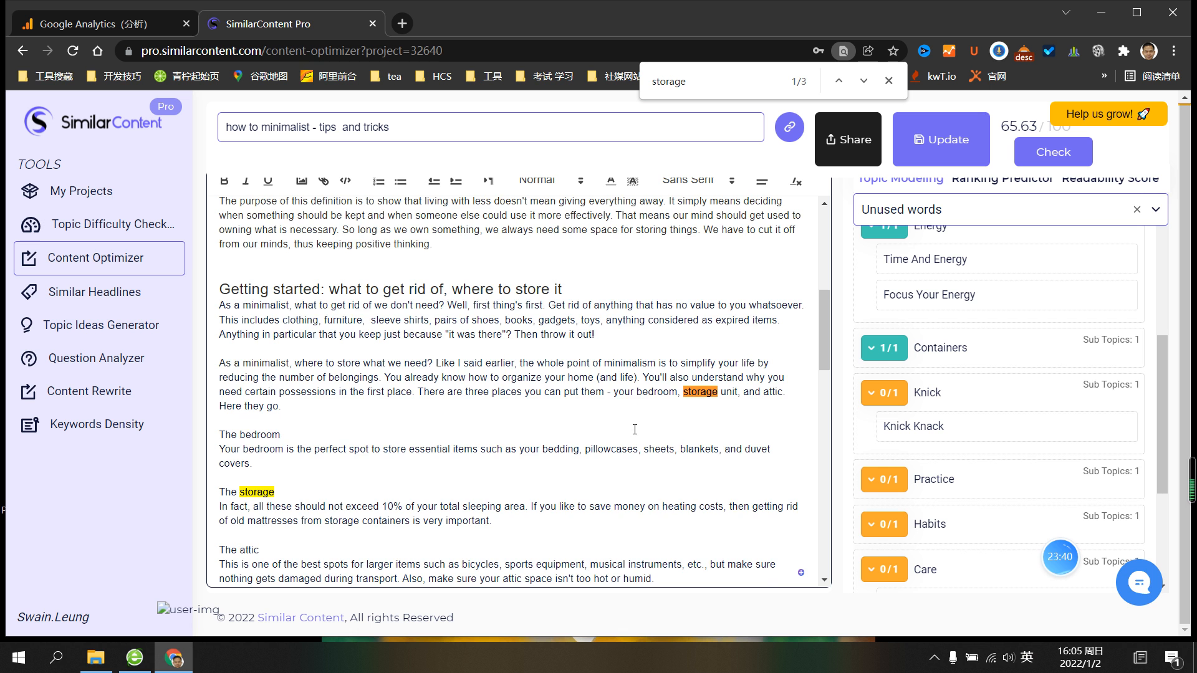
{"action": "scroll", "coordinate": [635, 429], "scroll_direction": "down", "scroll_amount": 4}
{"action": "scroll", "coordinate": [634, 430], "scroll_direction": "down", "scroll_amount": 4}
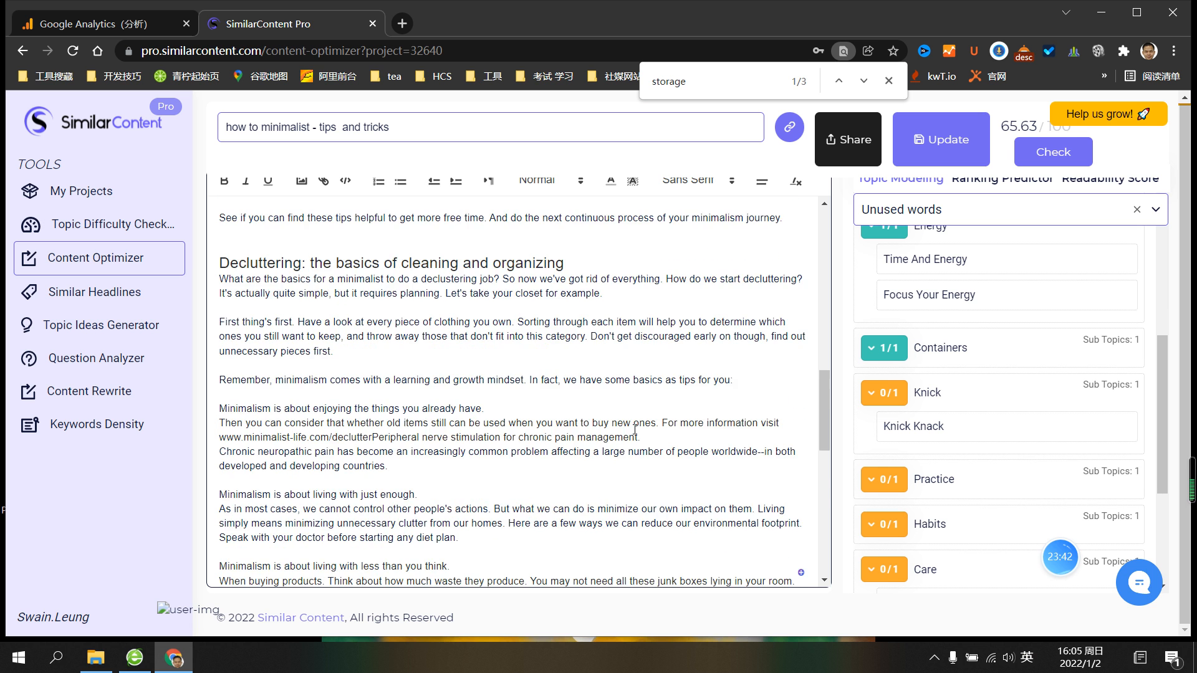
{"action": "scroll", "coordinate": [635, 429], "scroll_direction": "down", "scroll_amount": 3}
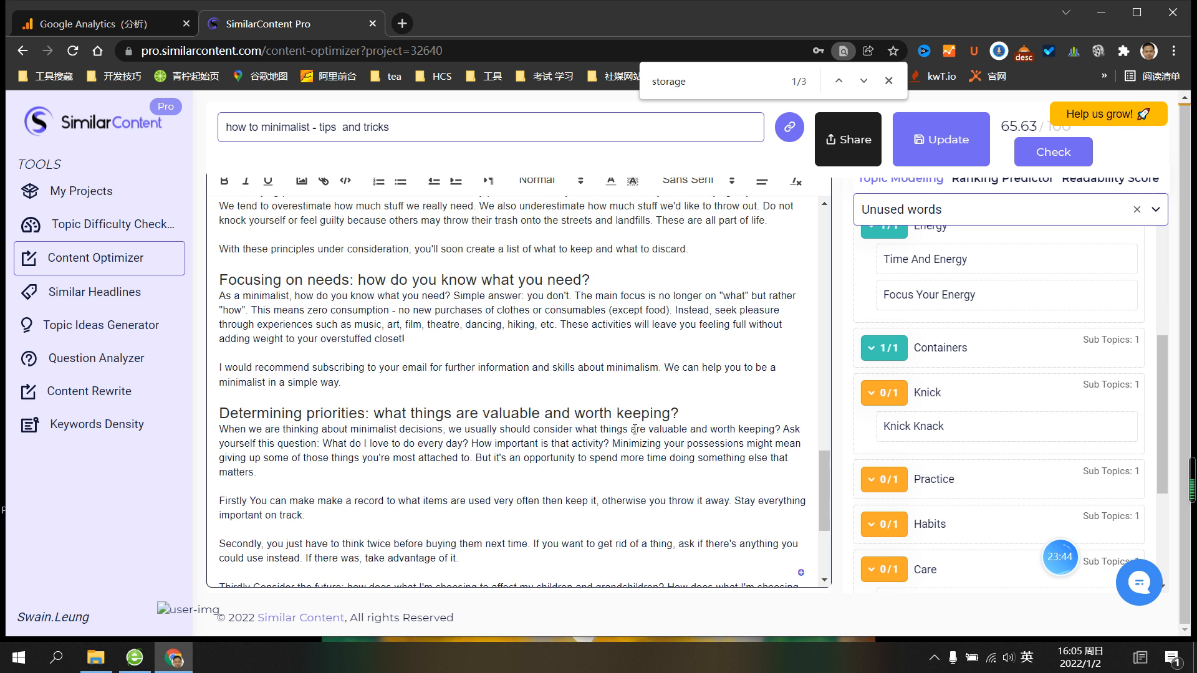
{"action": "scroll", "coordinate": [635, 429], "scroll_direction": "down", "scroll_amount": 1}
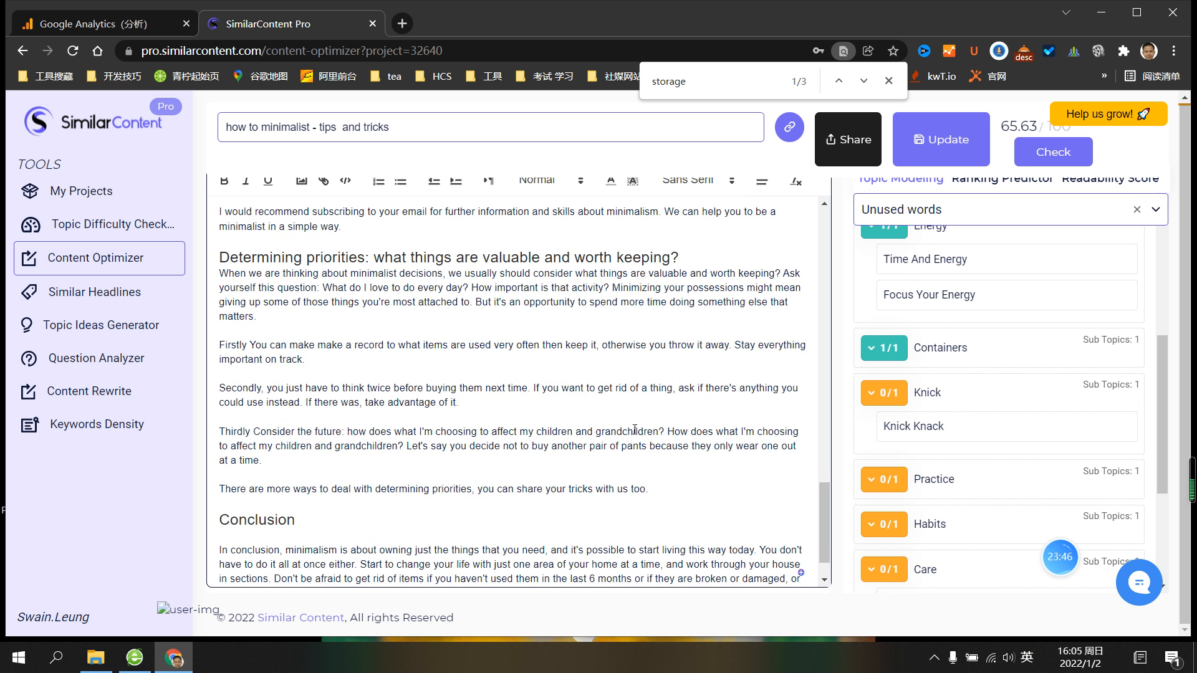
{"action": "scroll", "coordinate": [635, 429], "scroll_direction": "down", "scroll_amount": 1}
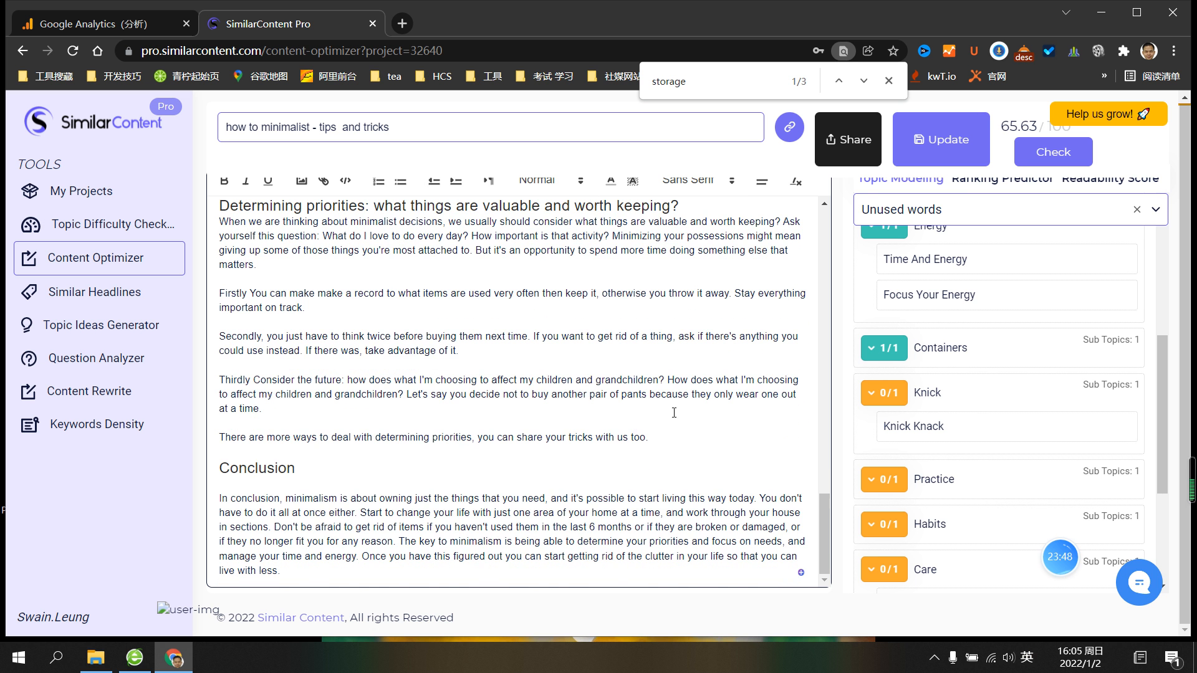
{"action": "scroll", "coordinate": [660, 419], "scroll_direction": "up", "scroll_amount": 1}
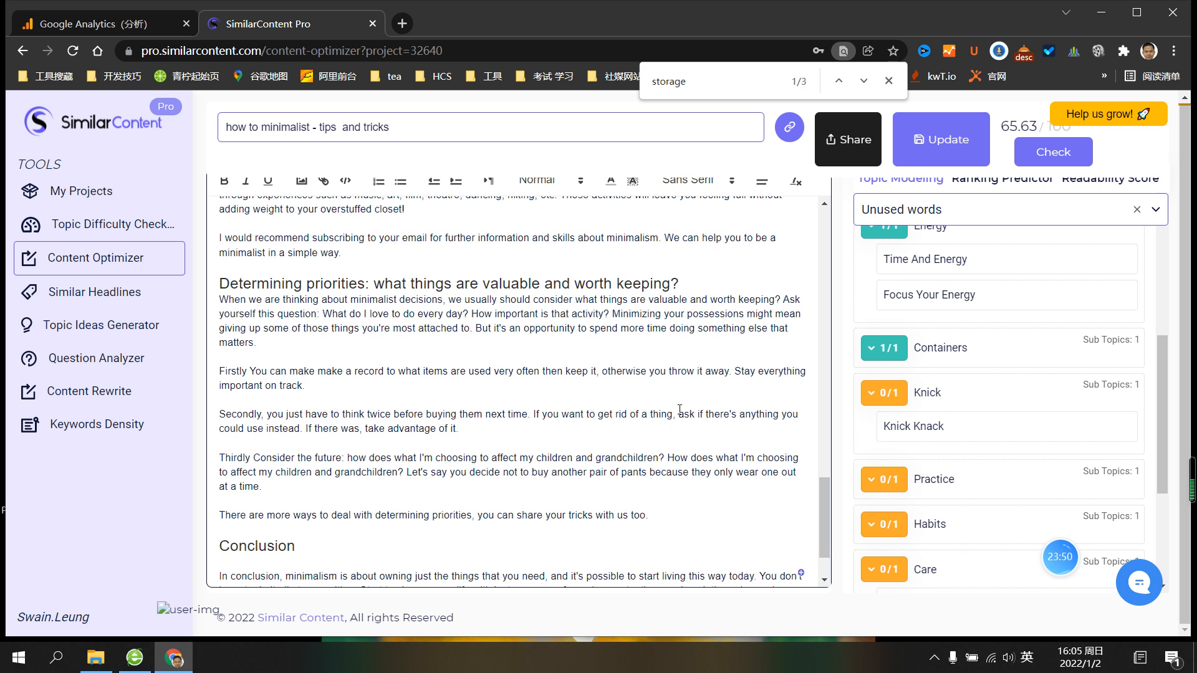
Review the article again from its opening question to the conclusion, rechecking the focusing-on-needs and determining-priorities sections
{"action": "scroll", "coordinate": [679, 410], "scroll_direction": "up", "scroll_amount": 14}
{"action": "scroll", "coordinate": [680, 409], "scroll_direction": "up", "scroll_amount": 2}
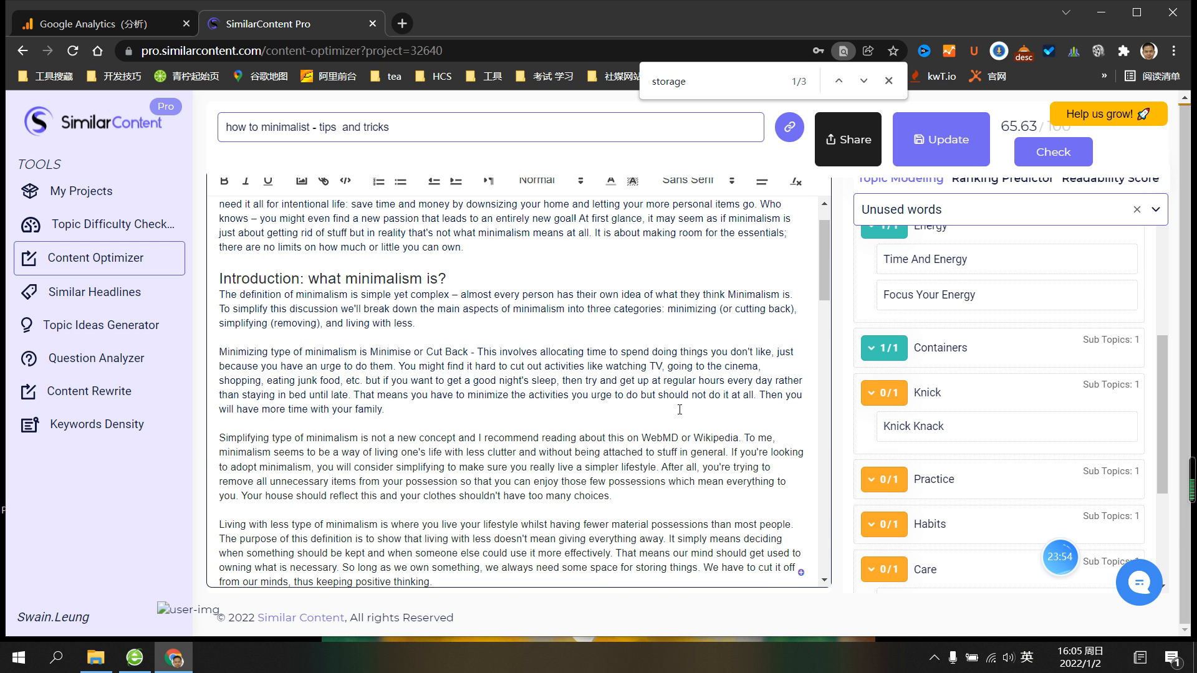
{"action": "scroll", "coordinate": [680, 409], "scroll_direction": "up", "scroll_amount": 1}
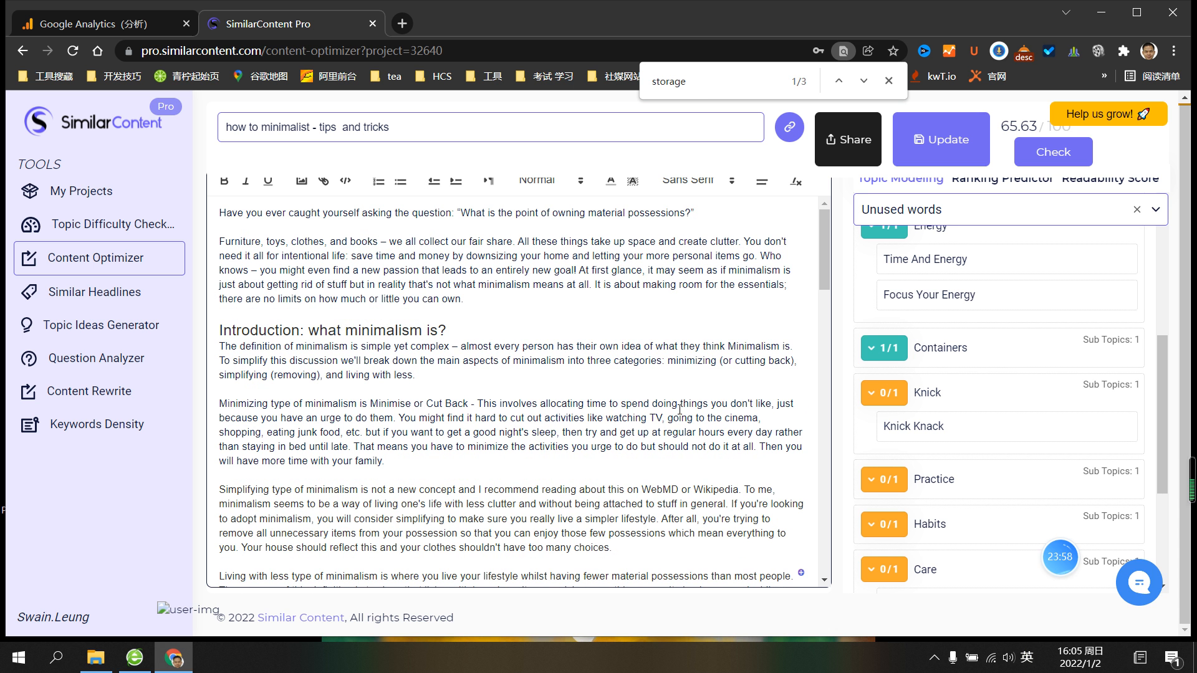
{"action": "scroll", "coordinate": [679, 410], "scroll_direction": "down", "scroll_amount": 20}
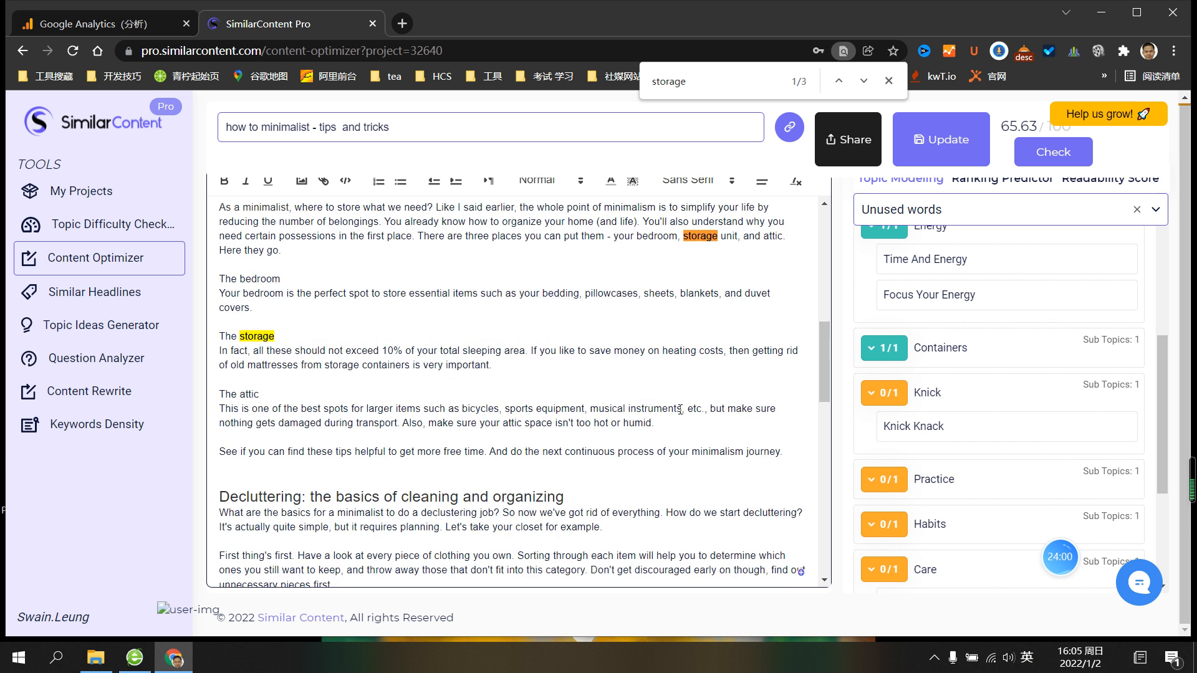
{"action": "scroll", "coordinate": [679, 409], "scroll_direction": "down", "scroll_amount": 3}
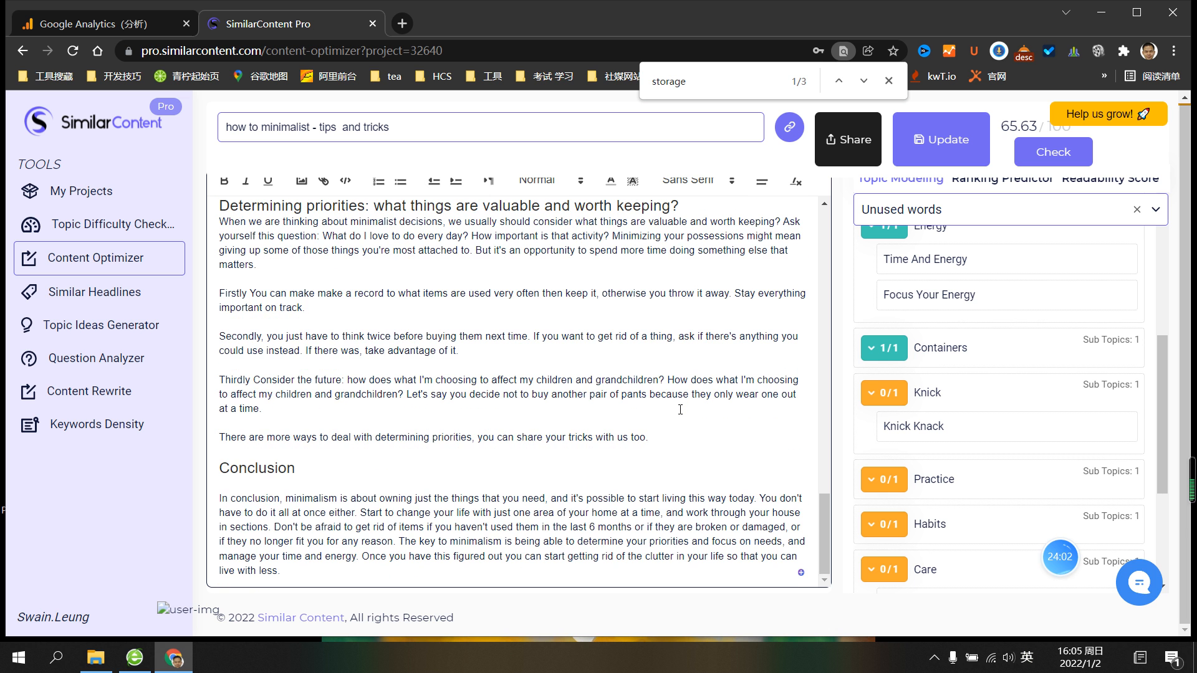
{"action": "left_click", "coordinate": [668, 439]}
{"action": "scroll", "coordinate": [670, 438], "scroll_direction": "up", "scroll_amount": 5}
{"action": "scroll", "coordinate": [672, 437], "scroll_direction": "down", "scroll_amount": 5}
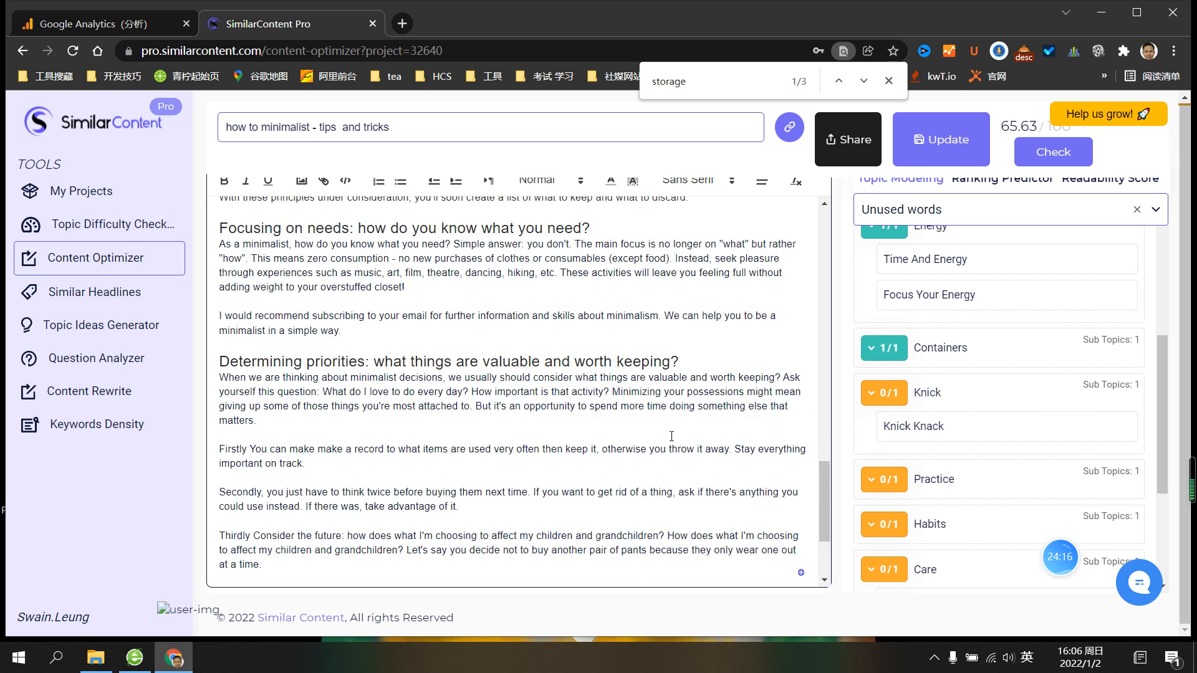
{"action": "scroll", "coordinate": [672, 436], "scroll_direction": "up", "scroll_amount": 3}
{"action": "scroll", "coordinate": [905, 447], "scroll_direction": "up", "scroll_amount": 4}
{"action": "scroll", "coordinate": [904, 447], "scroll_direction": "down", "scroll_amount": 4}
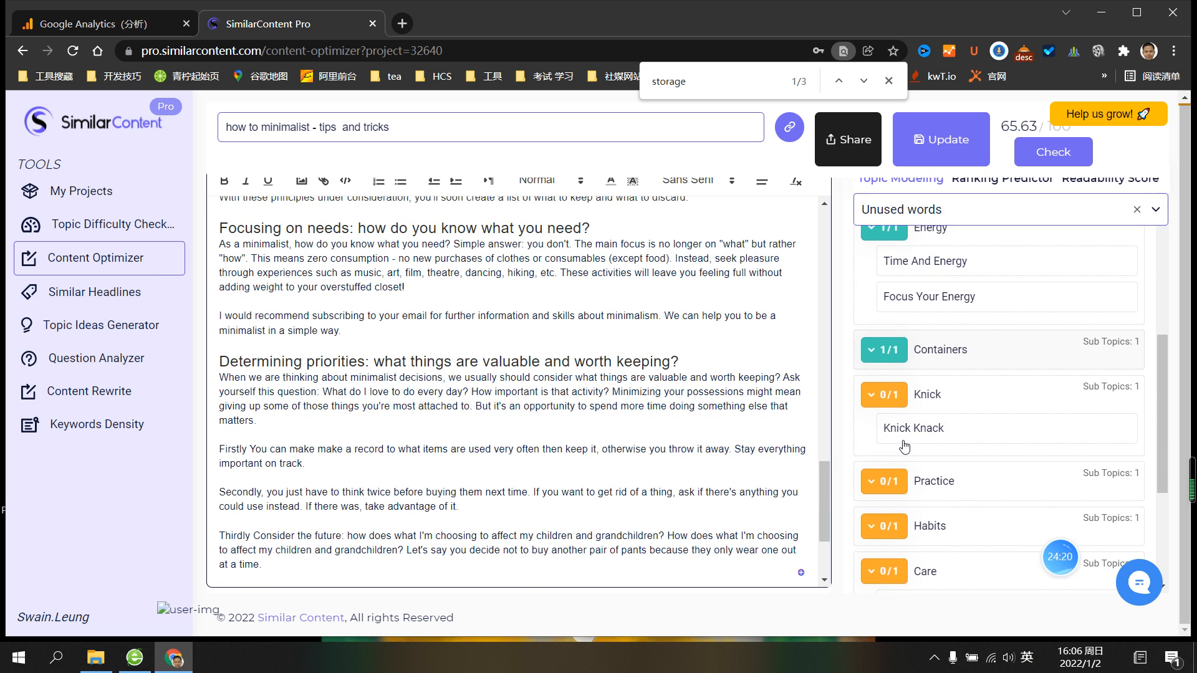
Examine the unused topics from Practice to Learn and compare them with the article's introduction and getting-started sections
{"action": "scroll", "coordinate": [904, 447], "scroll_direction": "down", "scroll_amount": 4}
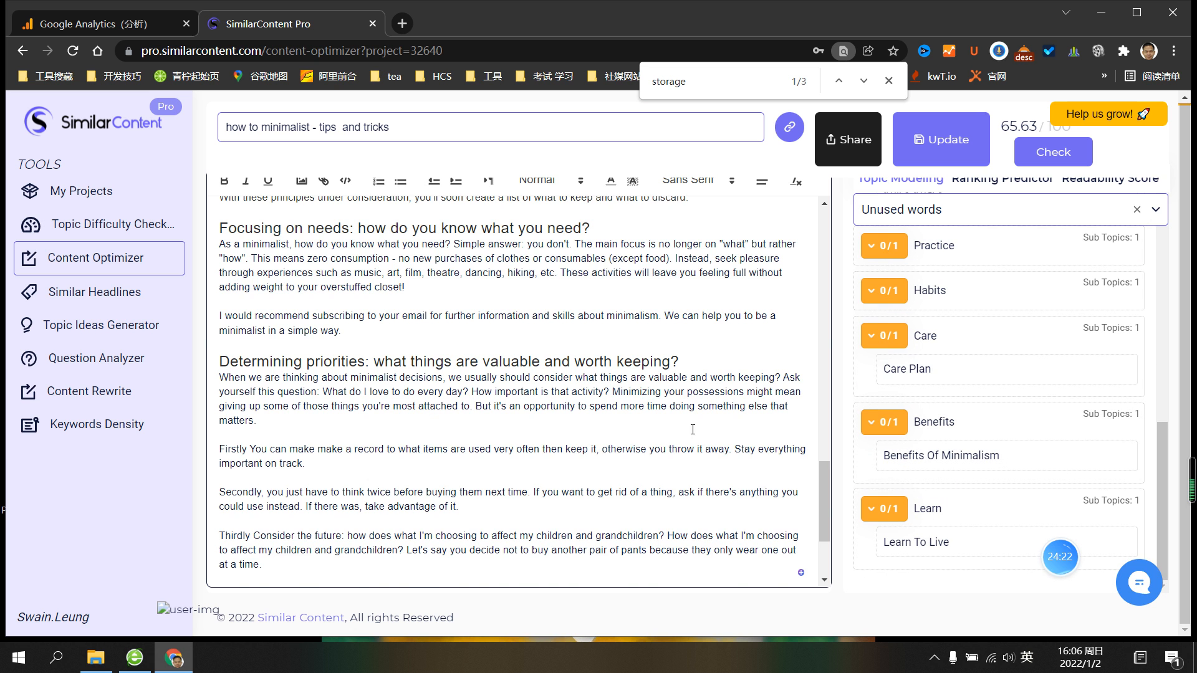
{"action": "scroll", "coordinate": [693, 430], "scroll_direction": "up", "scroll_amount": 10}
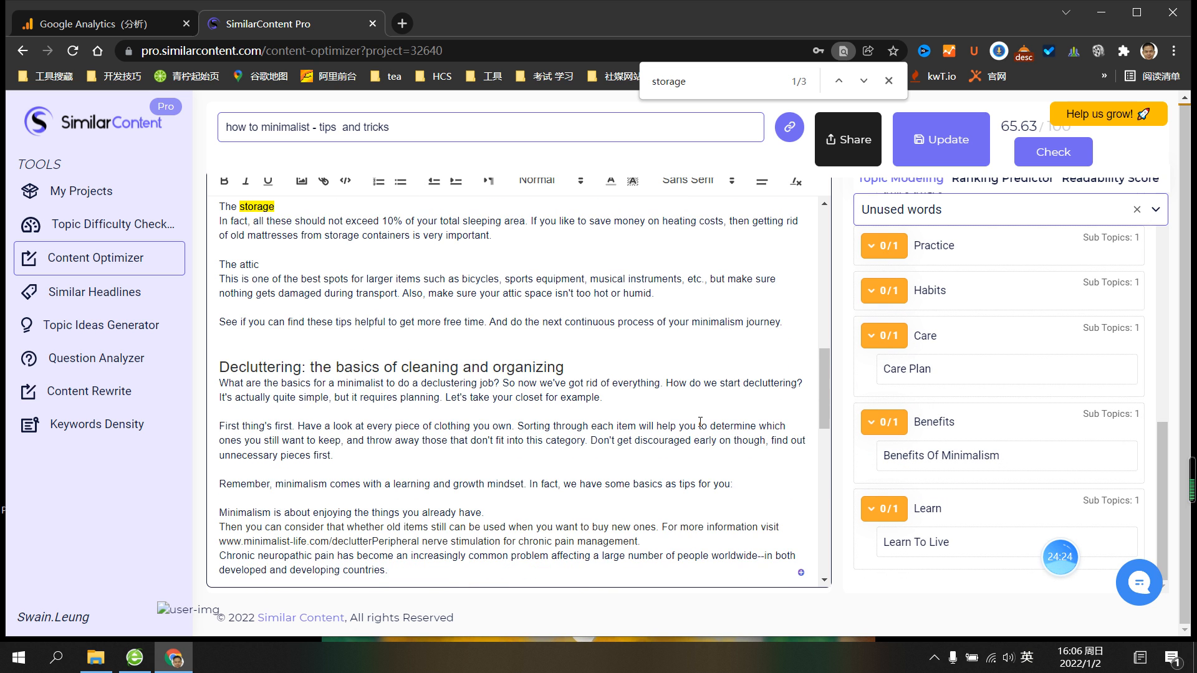
{"action": "scroll", "coordinate": [700, 422], "scroll_direction": "up", "scroll_amount": 10}
{"action": "scroll", "coordinate": [700, 422], "scroll_direction": "up", "scroll_amount": 3}
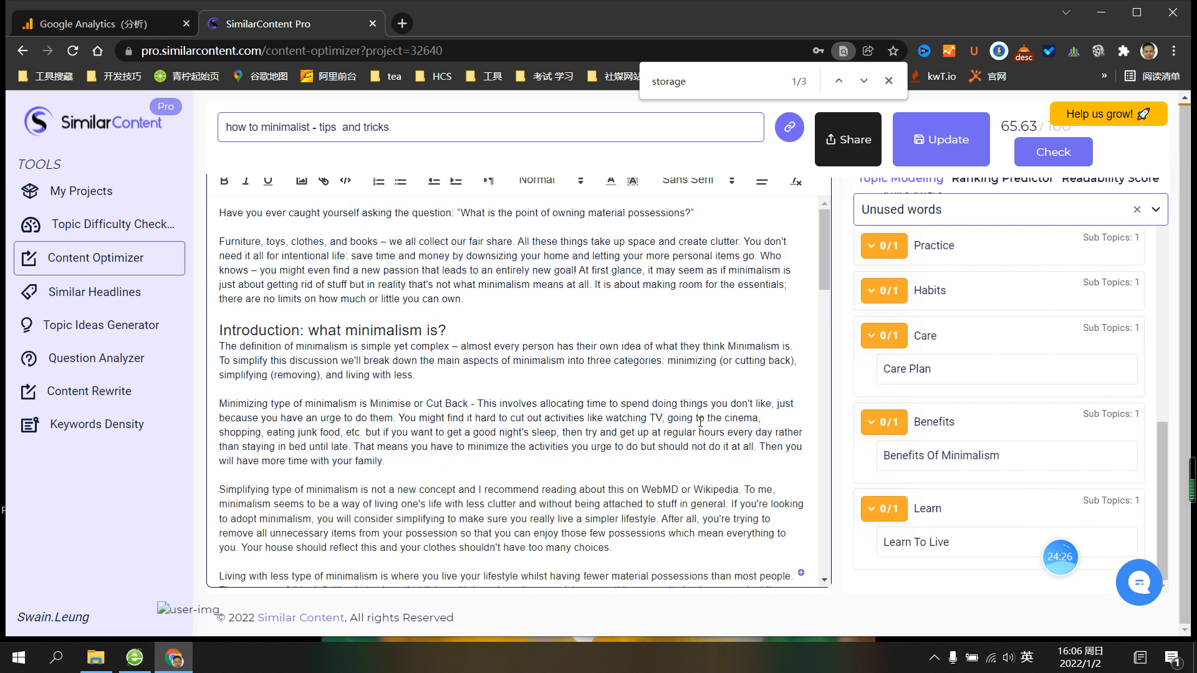
{"action": "scroll", "coordinate": [583, 399], "scroll_direction": "down", "scroll_amount": 1}
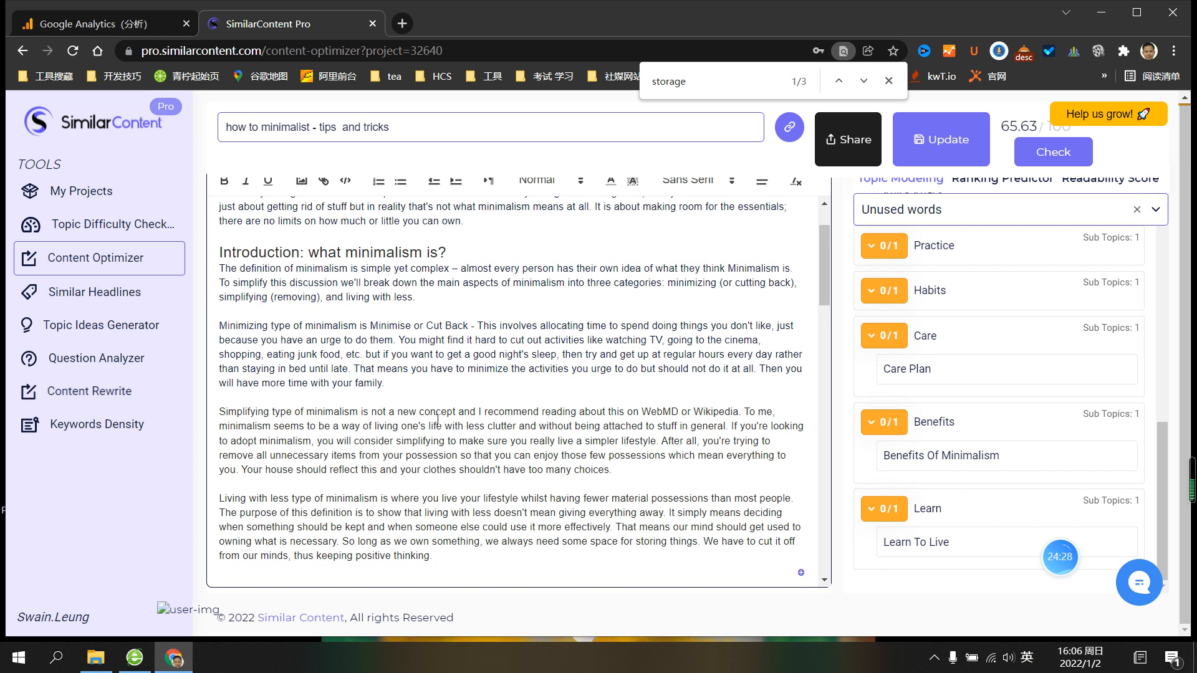
{"action": "scroll", "coordinate": [556, 415], "scroll_direction": "down", "scroll_amount": 2}
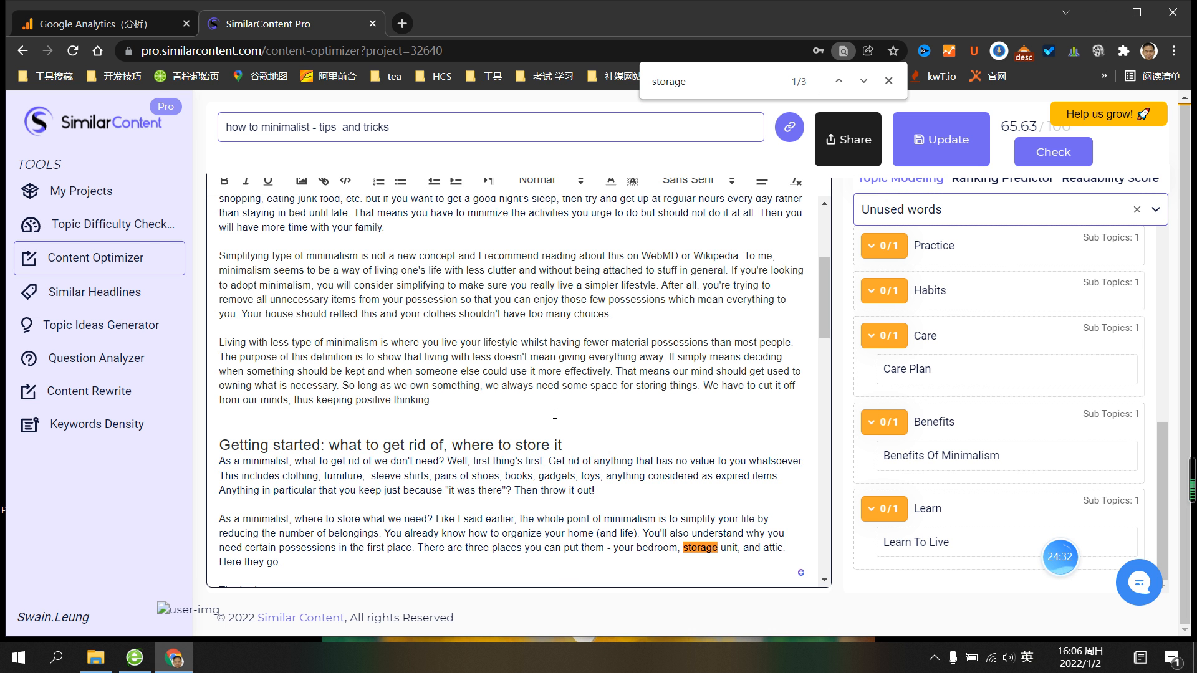
{"action": "scroll", "coordinate": [760, 397], "scroll_direction": "up", "scroll_amount": 2}
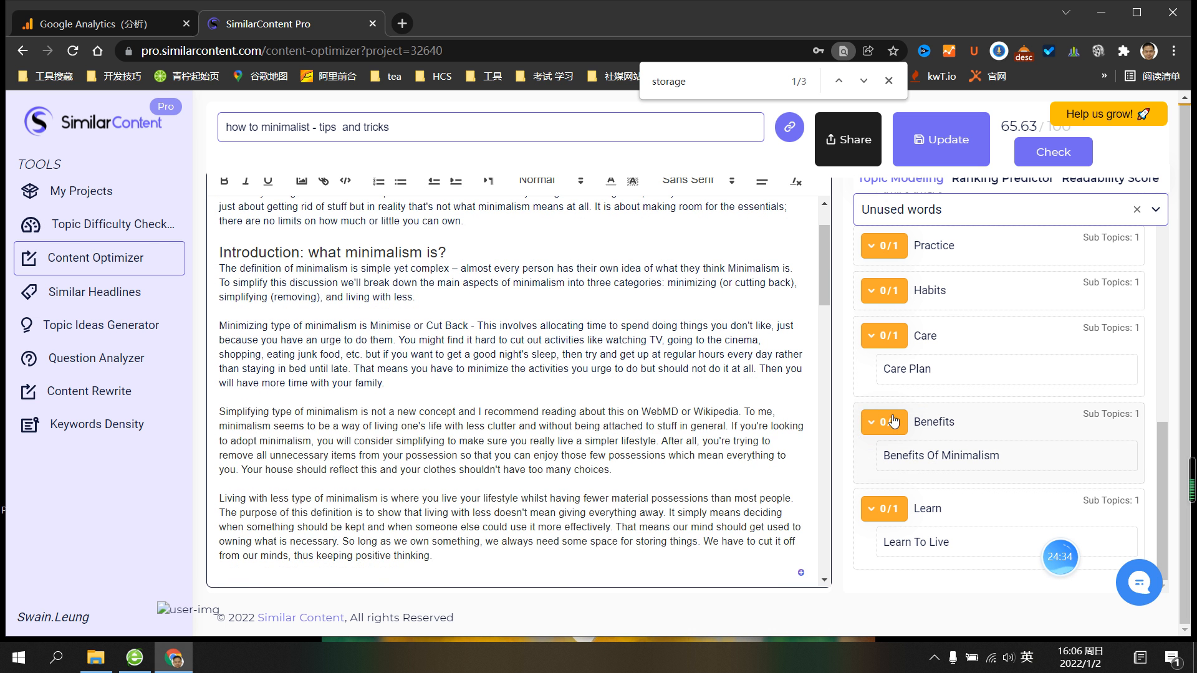
{"action": "scroll", "coordinate": [713, 412], "scroll_direction": "down", "scroll_amount": 3}
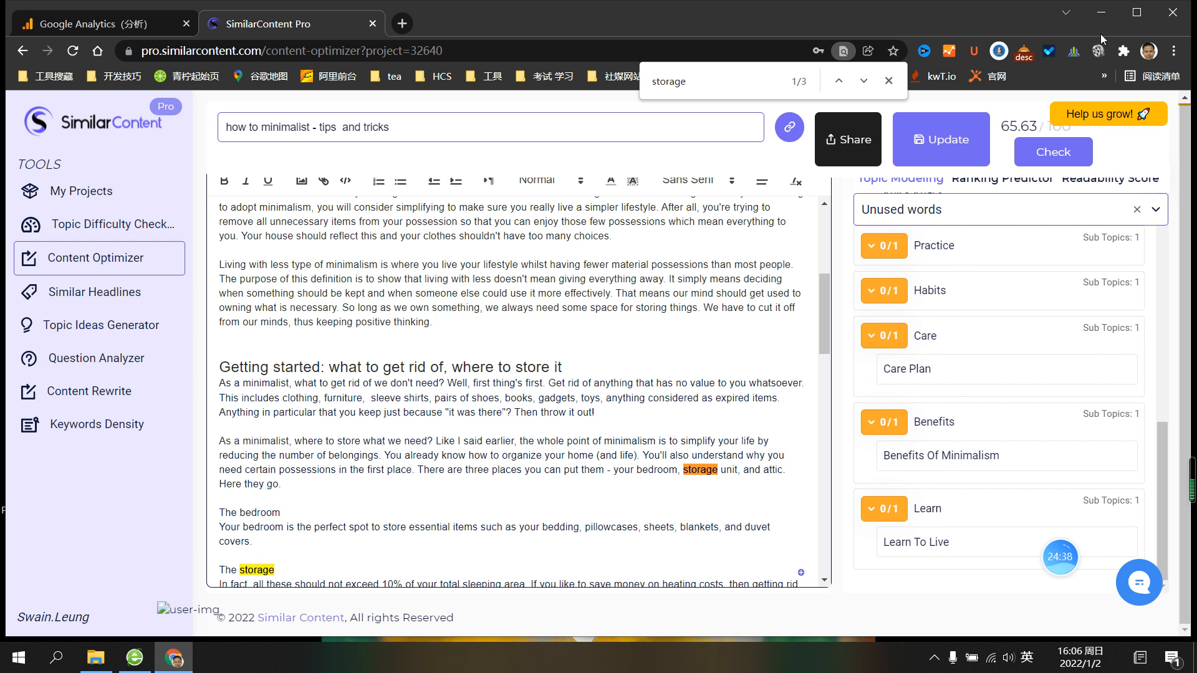
{"action": "scroll", "coordinate": [774, 295], "scroll_direction": "up", "scroll_amount": 2}
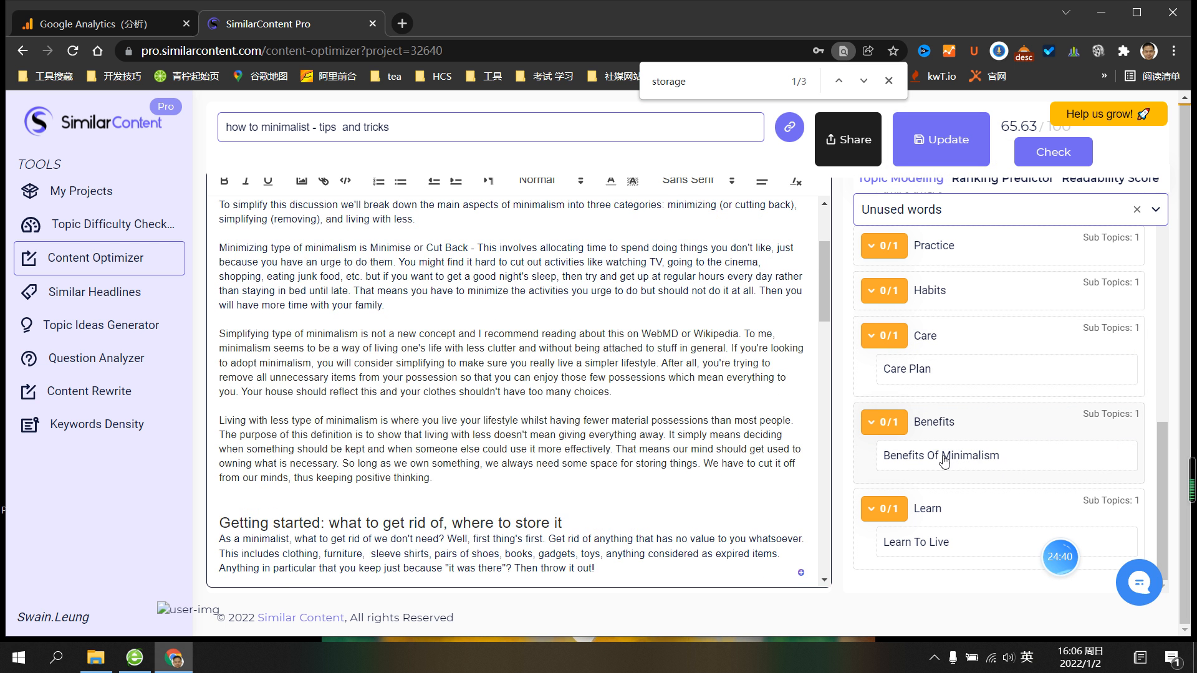
{"action": "scroll", "coordinate": [751, 372], "scroll_direction": "up", "scroll_amount": 2}
{"action": "scroll", "coordinate": [751, 372], "scroll_direction": "down", "scroll_amount": 2}
{"action": "scroll", "coordinate": [670, 389], "scroll_direction": "up", "scroll_amount": 3}
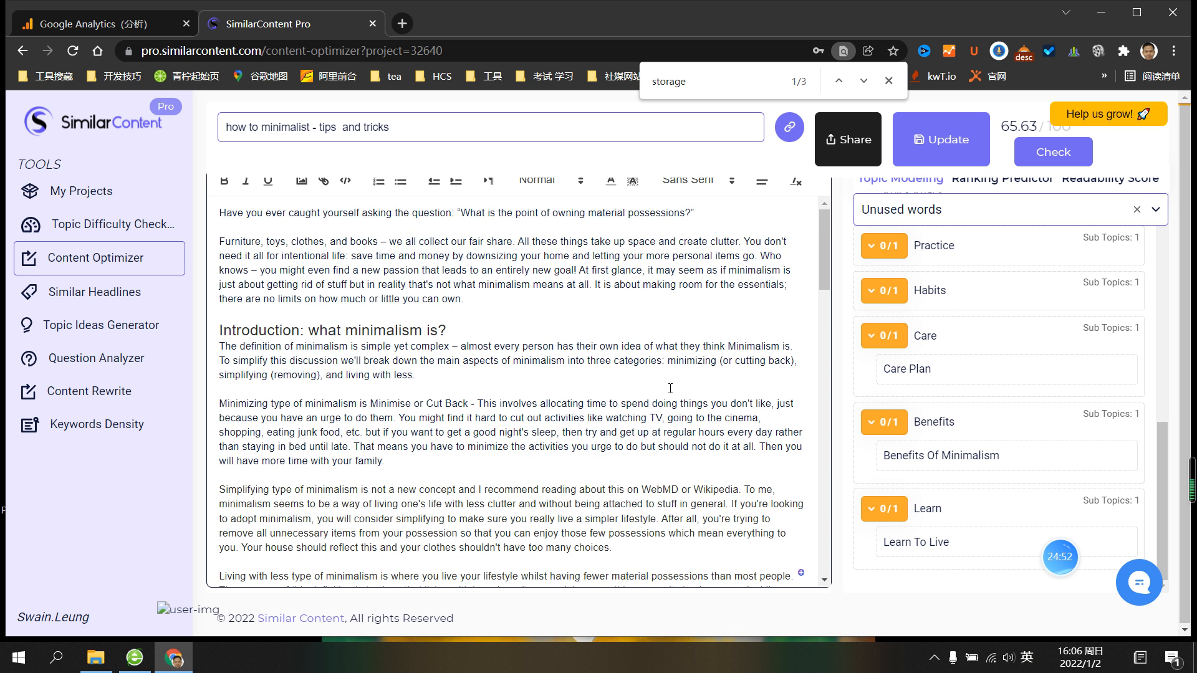
{"action": "scroll", "coordinate": [670, 389], "scroll_direction": "down", "scroll_amount": 3}
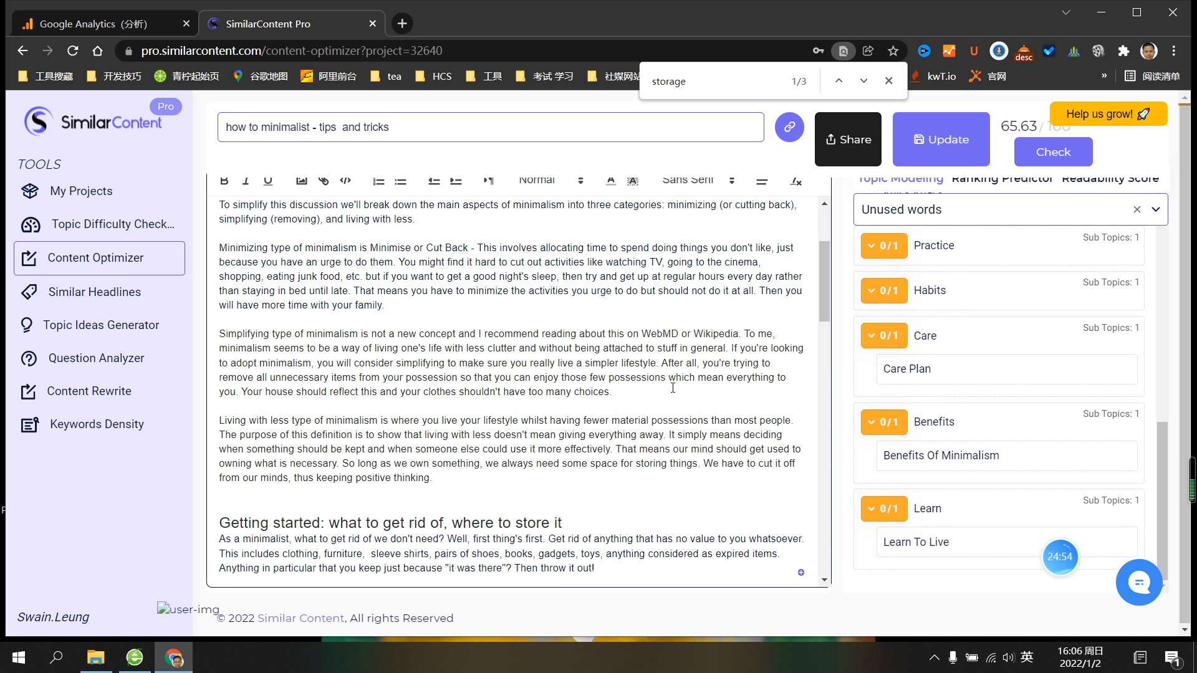
{"action": "scroll", "coordinate": [546, 318], "scroll_direction": "down", "scroll_amount": 3}
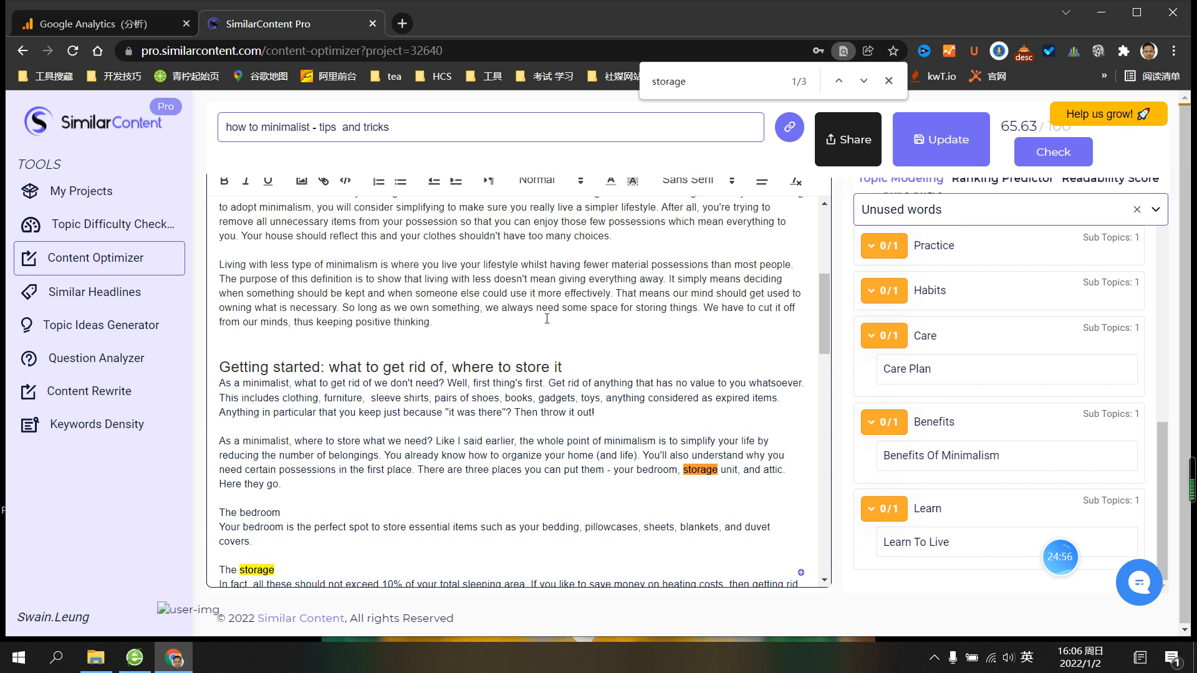
{"action": "scroll", "coordinate": [605, 467], "scroll_direction": "down", "scroll_amount": 1}
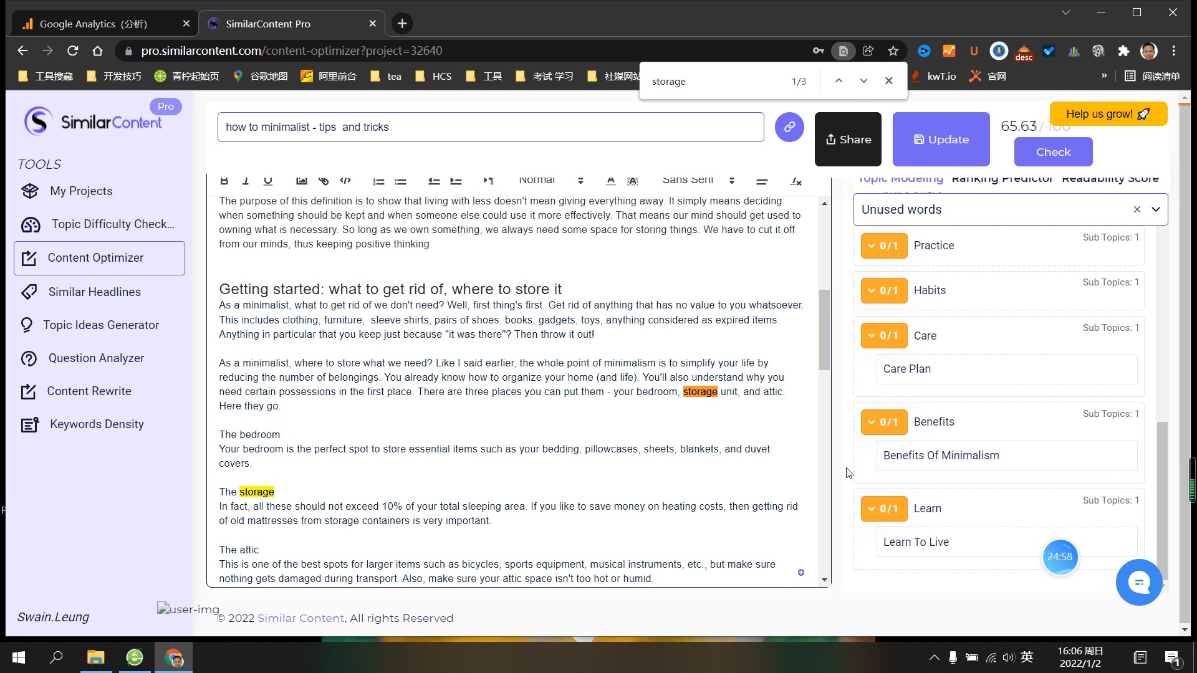
Close the storage search and search the page for "benefit"
{"action": "left_click", "coordinate": [889, 81]}
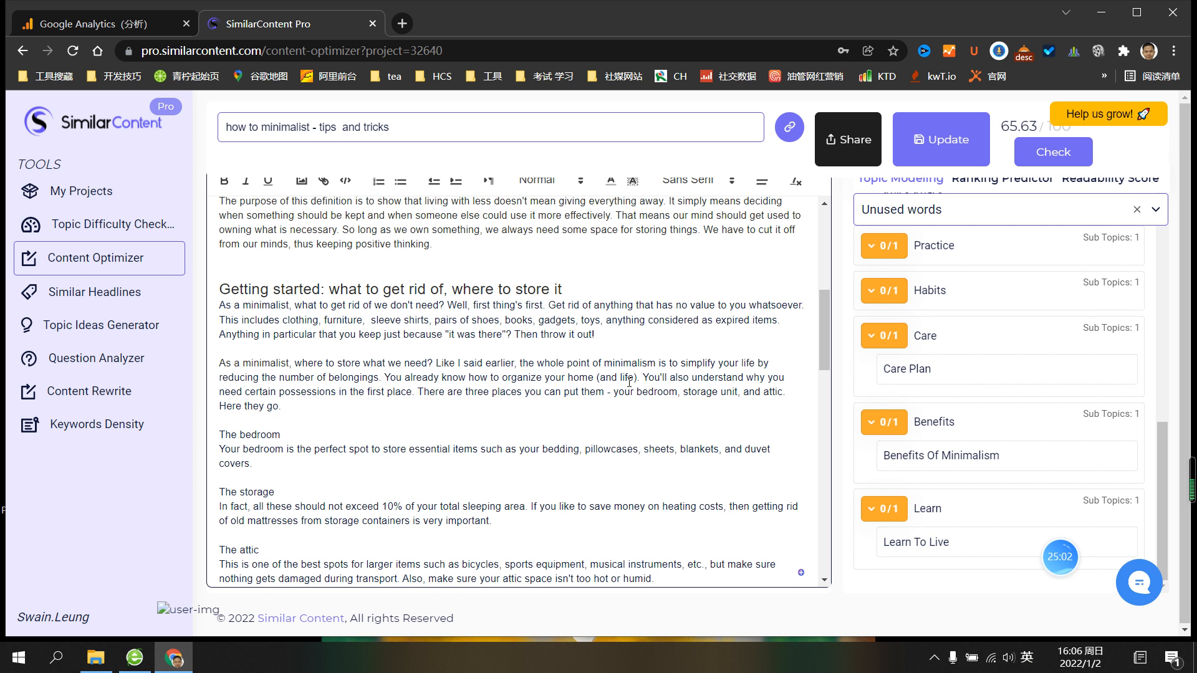
{"action": "key", "text": "ctrl+f"}
{"action": "type", "text": "bene"}
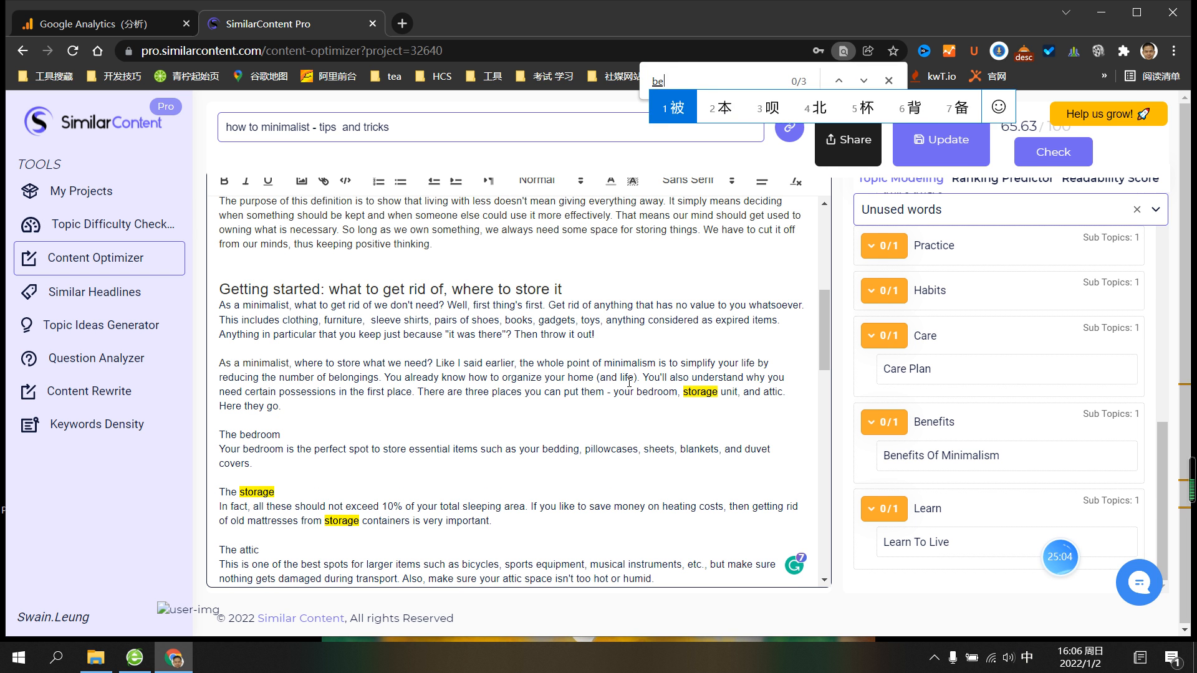
{"action": "key", "text": "shift"}
{"action": "type", "text": "fit"}
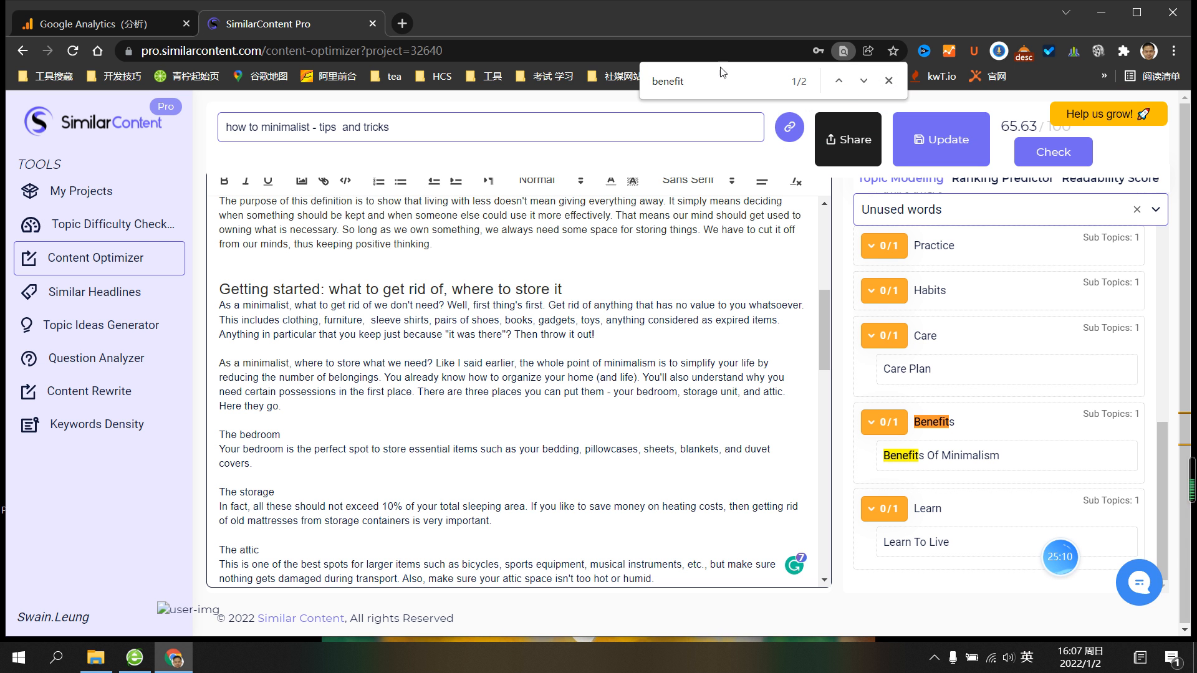
Replace the page search term with "minimalism"
{"action": "left_click_drag", "start_coordinate": [705, 74], "coordinate": [653, 82]}
{"action": "left_click", "coordinate": [653, 82]}
{"action": "type", "text": "miniam"}
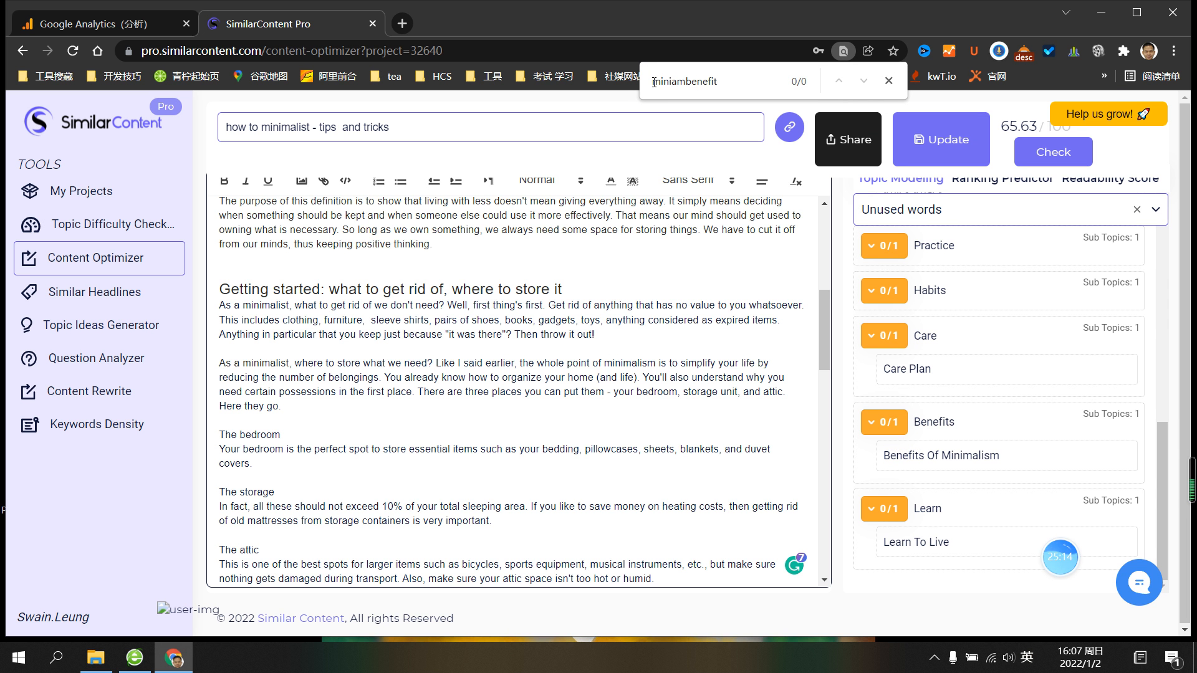
{"action": "key", "text": "Delete"}
{"action": "key", "text": "Delete"}
{"action": "key", "text": "Delete"}
{"action": "key", "text": "Delete"}
{"action": "key", "text": "Delete"}
{"action": "key", "text": "Delete"}
{"action": "key", "text": "Delete"}
{"action": "key", "text": "BackSpace"}
{"action": "key", "text": "BackSpace"}
{"action": "key", "text": "BackSpace"}
{"action": "type", "text": "imalism"}
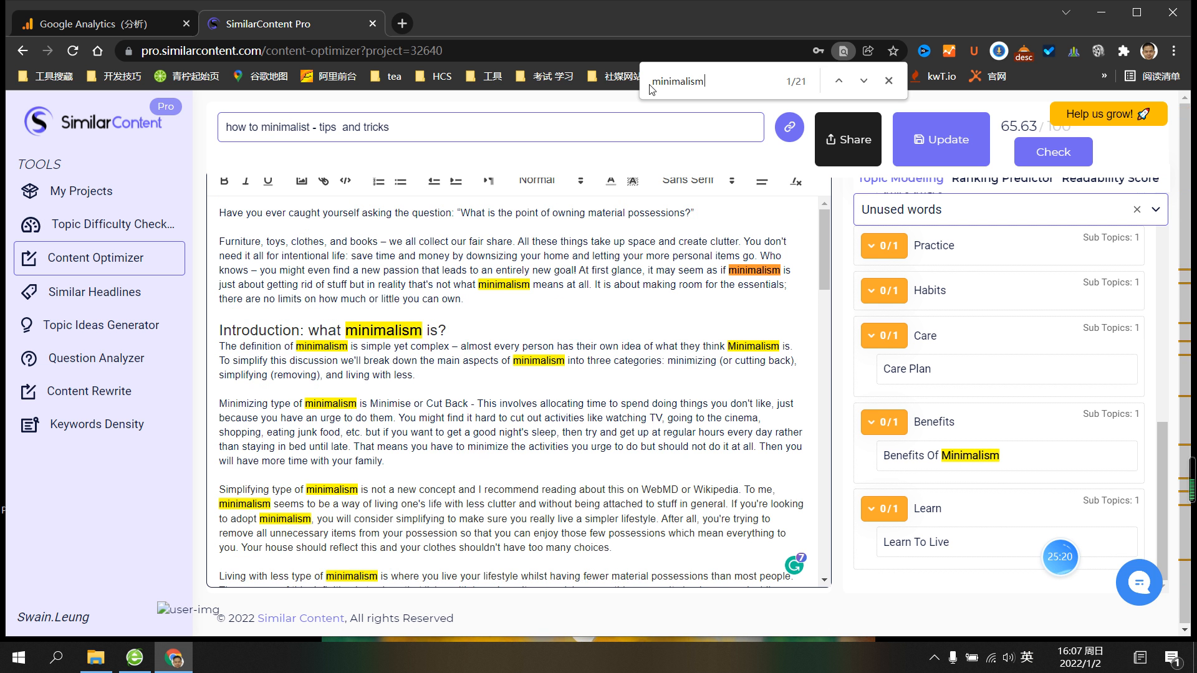
Examine the highlighted occurrences of "minimalism" throughout the article down to the conclusion
{"action": "scroll", "coordinate": [515, 256], "scroll_direction": "down", "scroll_amount": 3}
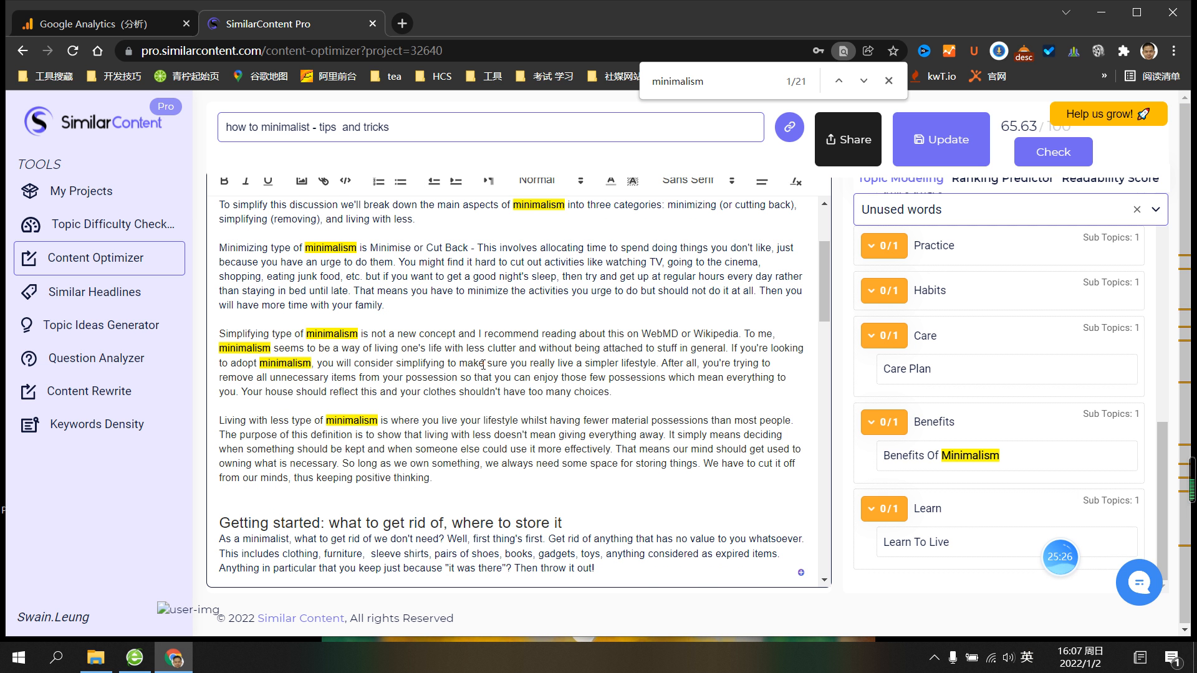
{"action": "scroll", "coordinate": [483, 365], "scroll_direction": "down", "scroll_amount": 2}
{"action": "scroll", "coordinate": [695, 374], "scroll_direction": "down", "scroll_amount": 4}
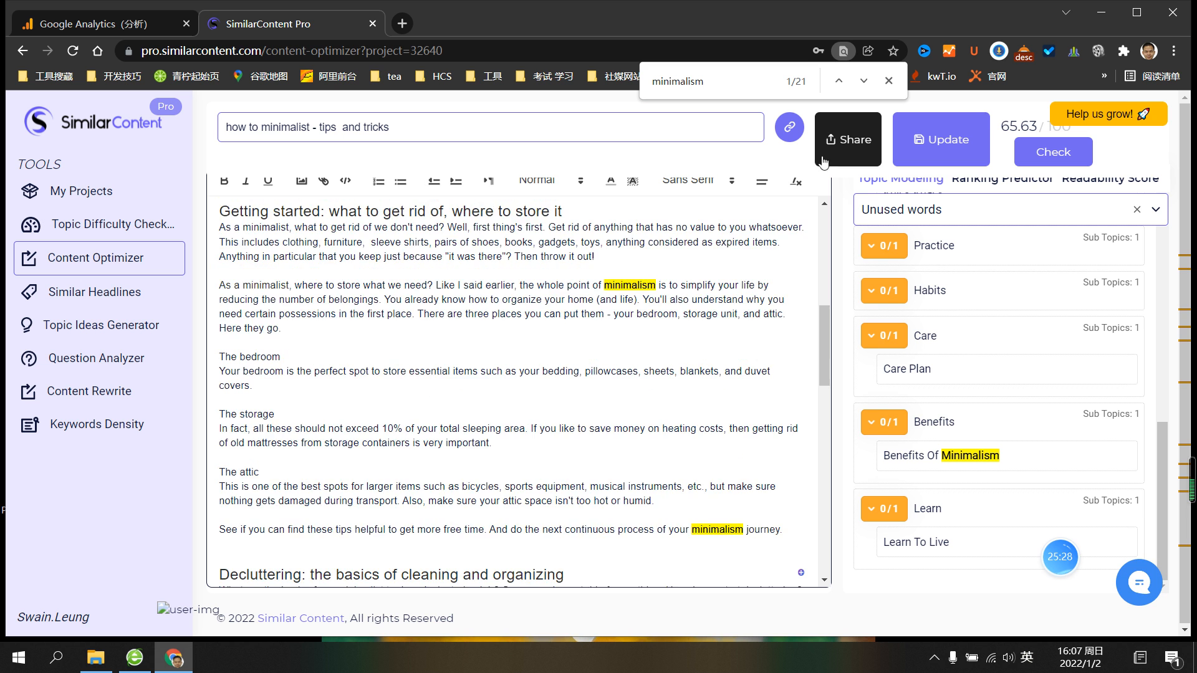
{"action": "scroll", "coordinate": [694, 374], "scroll_direction": "down", "scroll_amount": 5}
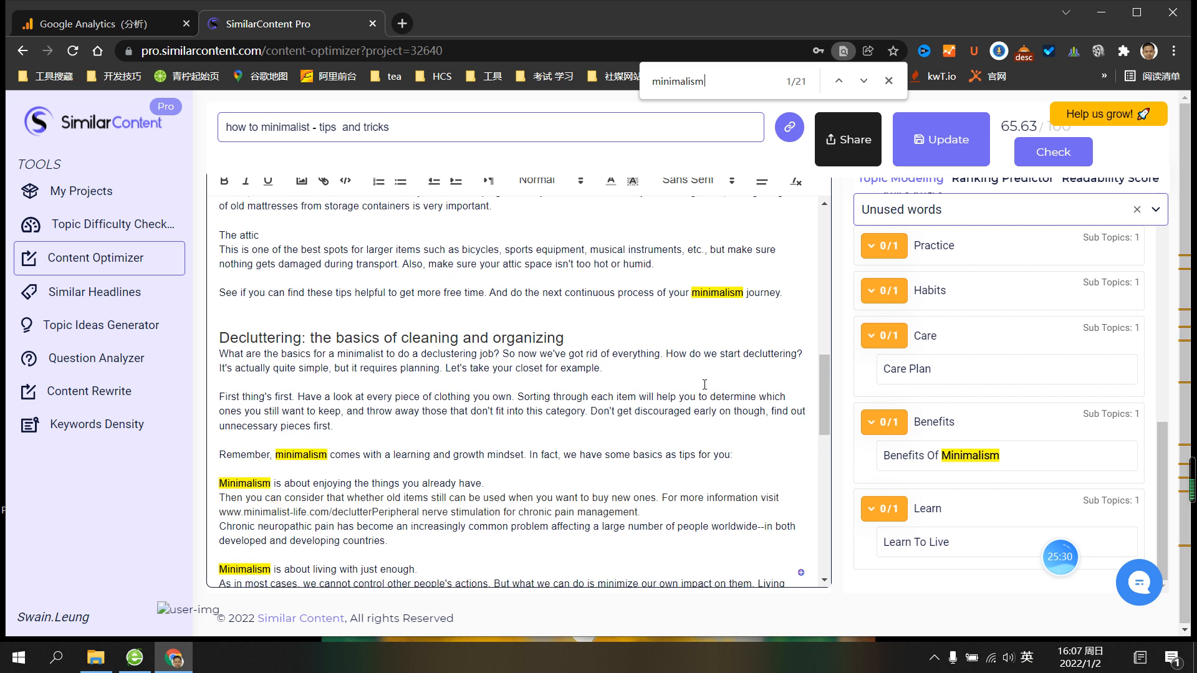
{"action": "scroll", "coordinate": [801, 338], "scroll_direction": "down", "scroll_amount": 10}
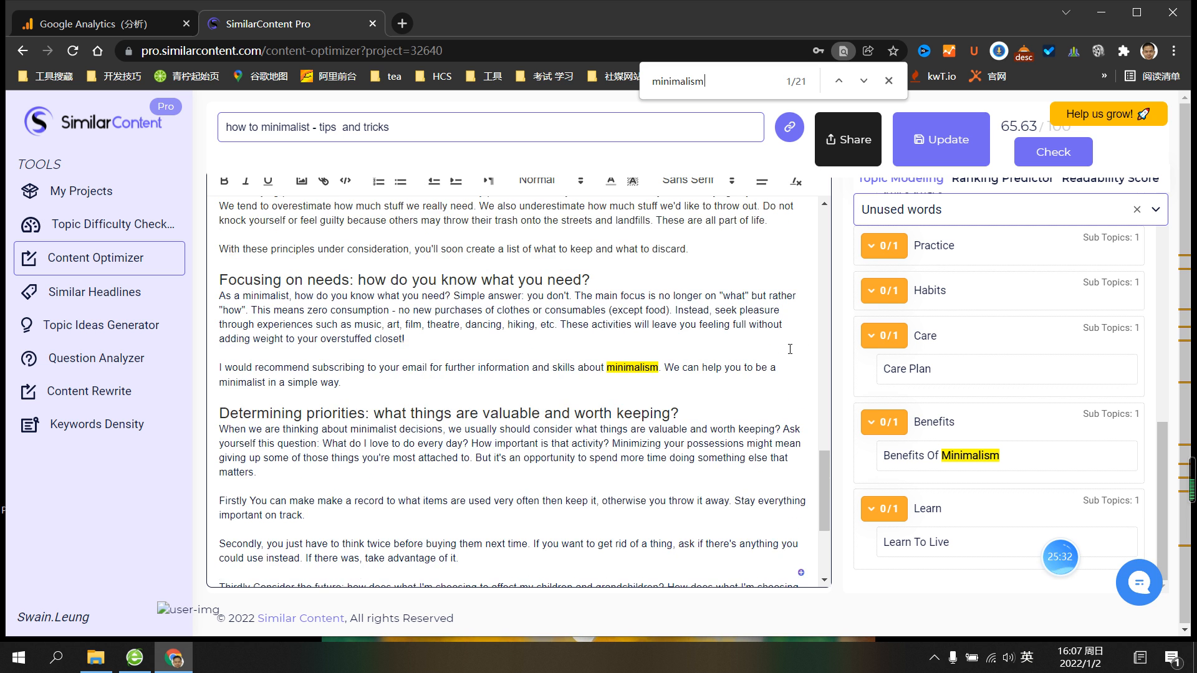
{"action": "scroll", "coordinate": [766, 365], "scroll_direction": "down", "scroll_amount": 1}
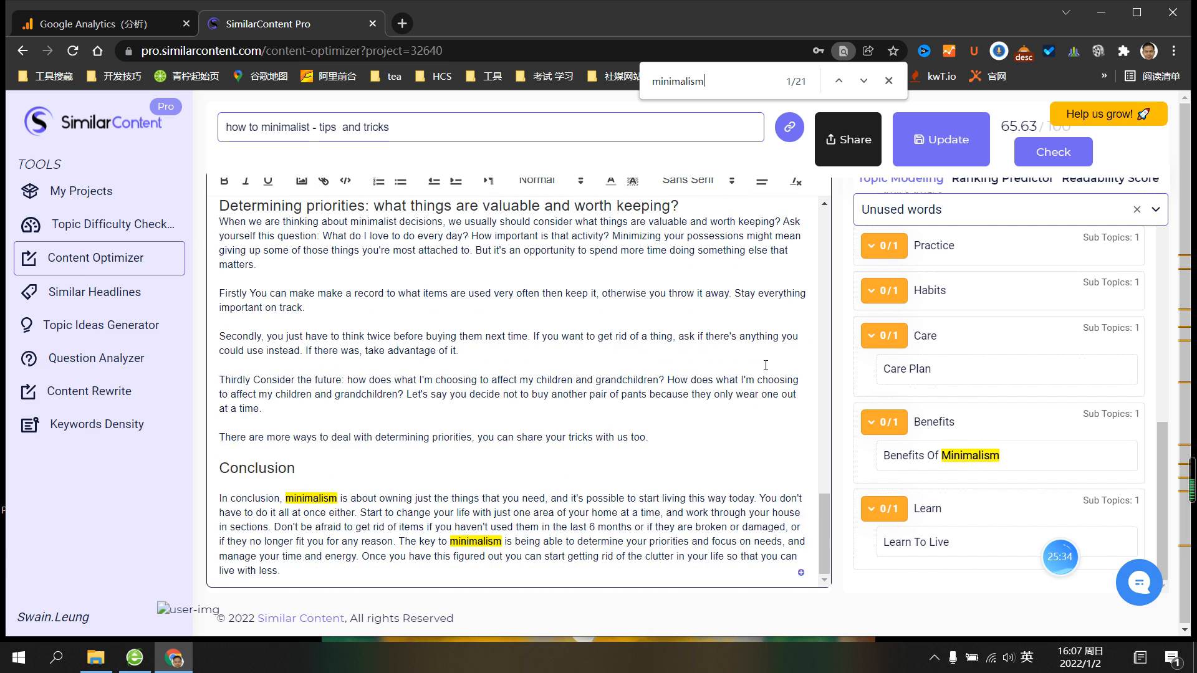
Delete the text of the section heading "Introduction: what minimalism is?" near the article's beginning
{"action": "scroll", "coordinate": [765, 365], "scroll_direction": "up", "scroll_amount": 15}
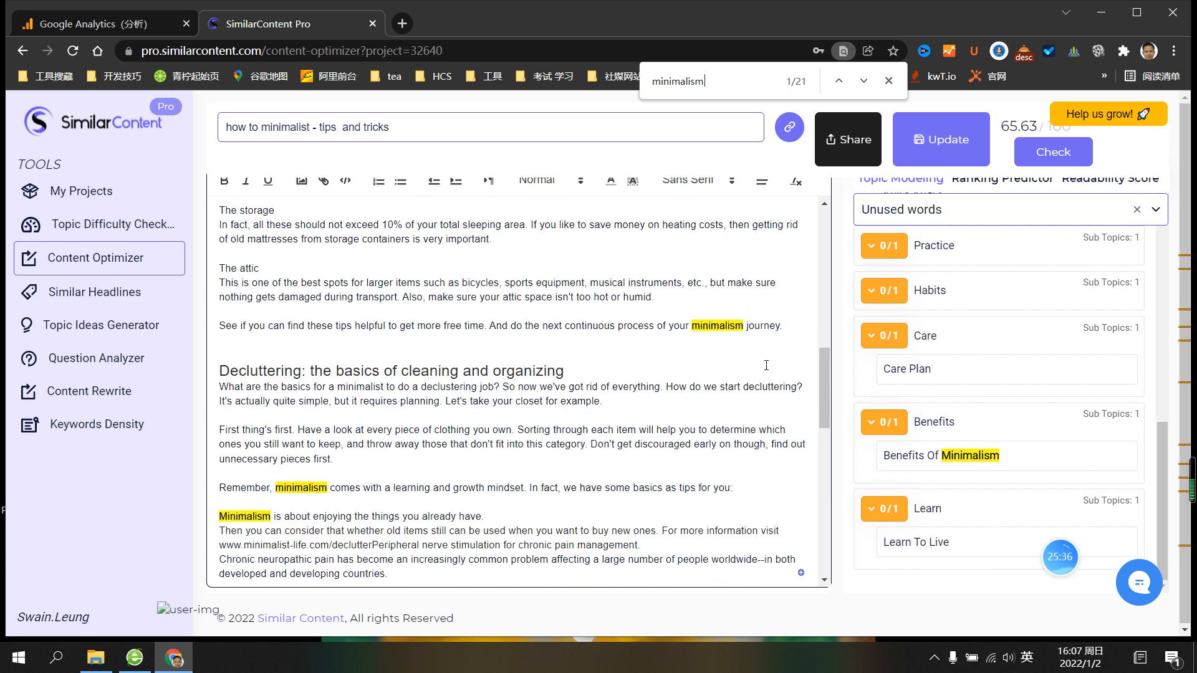
{"action": "scroll", "coordinate": [765, 365], "scroll_direction": "up", "scroll_amount": 2}
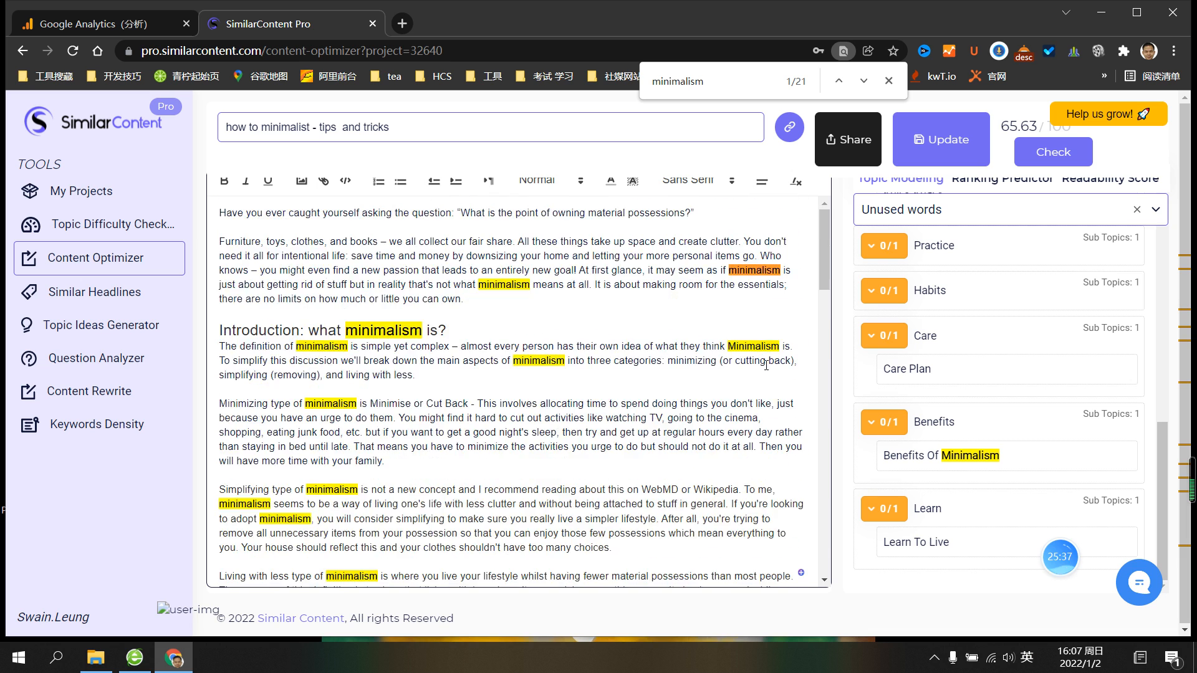
{"action": "left_click", "coordinate": [437, 331]}
{"action": "left_click_drag", "start_coordinate": [455, 330], "coordinate": [218, 329]}
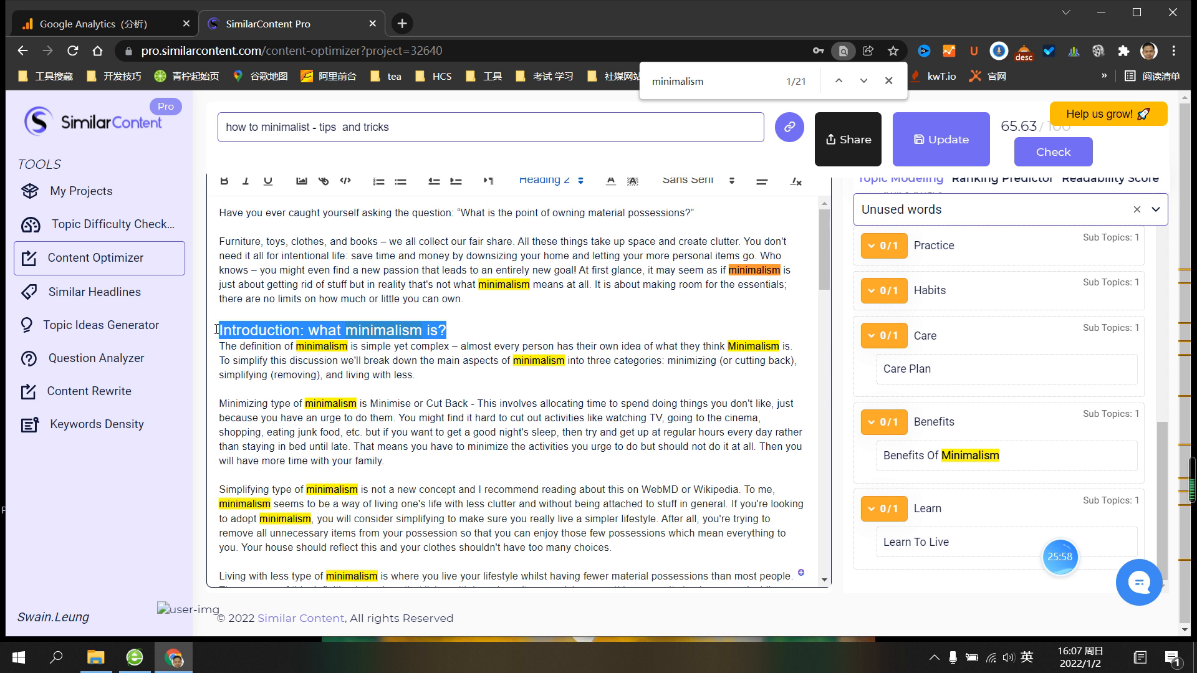
{"action": "key", "text": "BackSpace"}
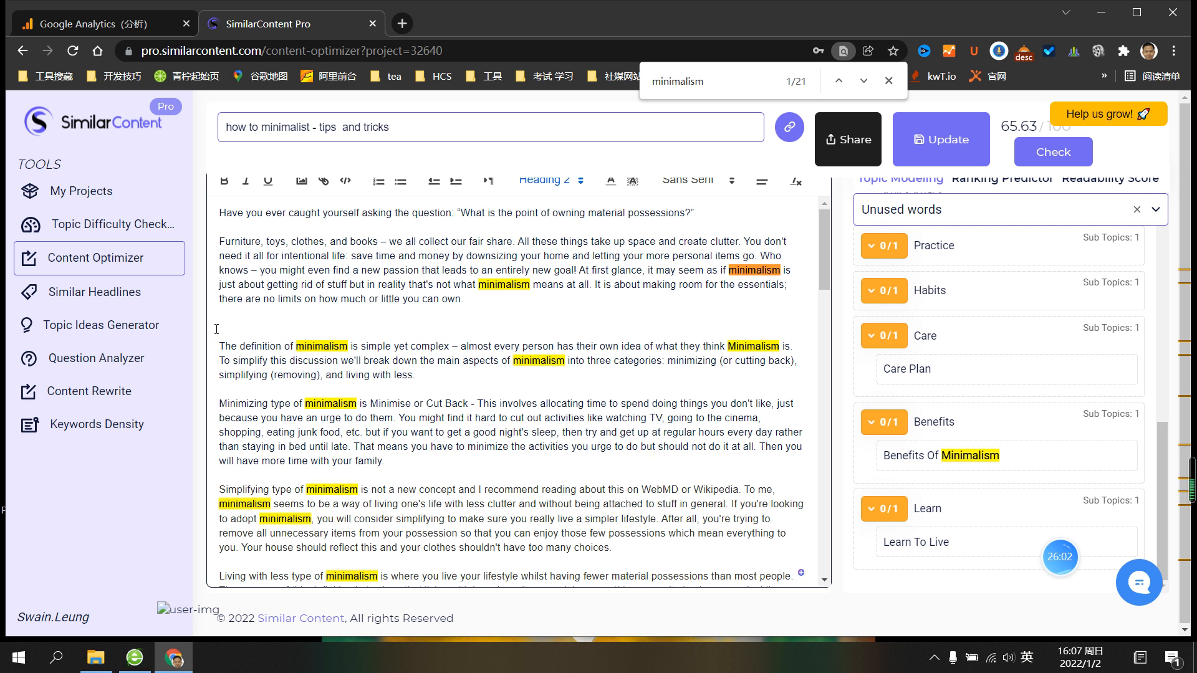
Start the emptied section heading with "Definition and", accepting the spelling correction for the first word
{"action": "scroll", "coordinate": [218, 329], "scroll_direction": "down", "scroll_amount": 1}
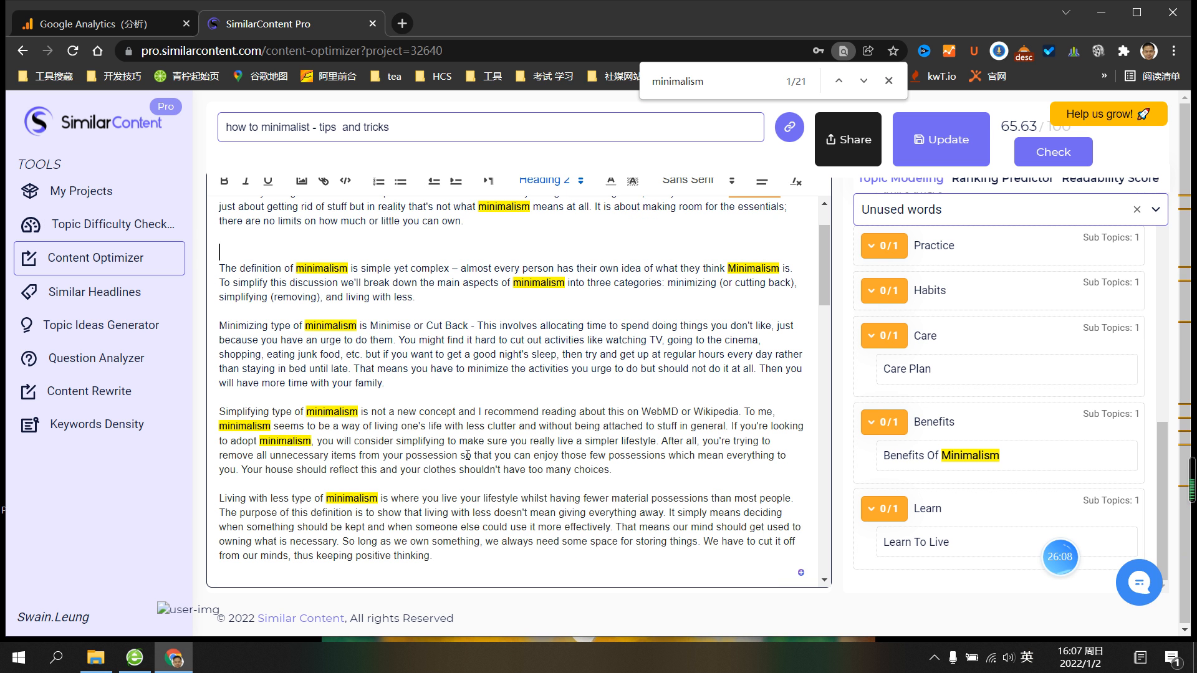
{"action": "scroll", "coordinate": [467, 455], "scroll_direction": "up", "scroll_amount": 1}
{"action": "type", "text": "d"}
{"action": "key", "text": "BackSpace"}
{"action": "type", "text": "De"}
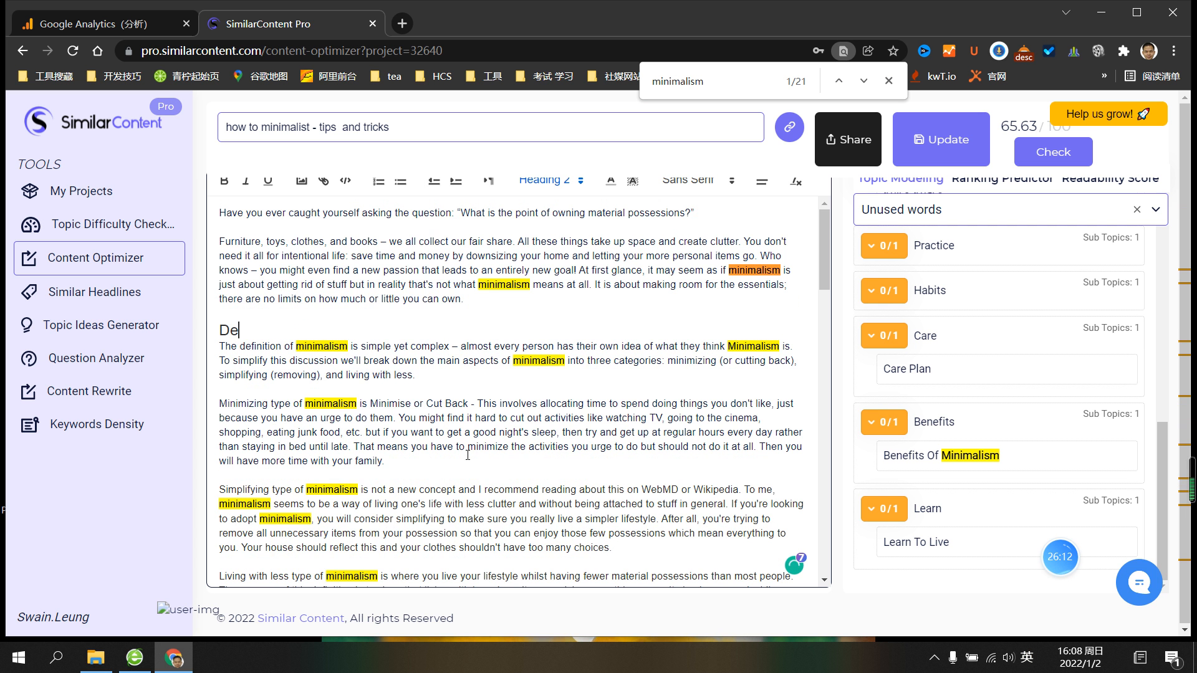
{"action": "type", "text": "finat"}
{"action": "type", "text": "tion "}
{"action": "type", "text": "adn"}
{"action": "key", "text": "BackSpace"}
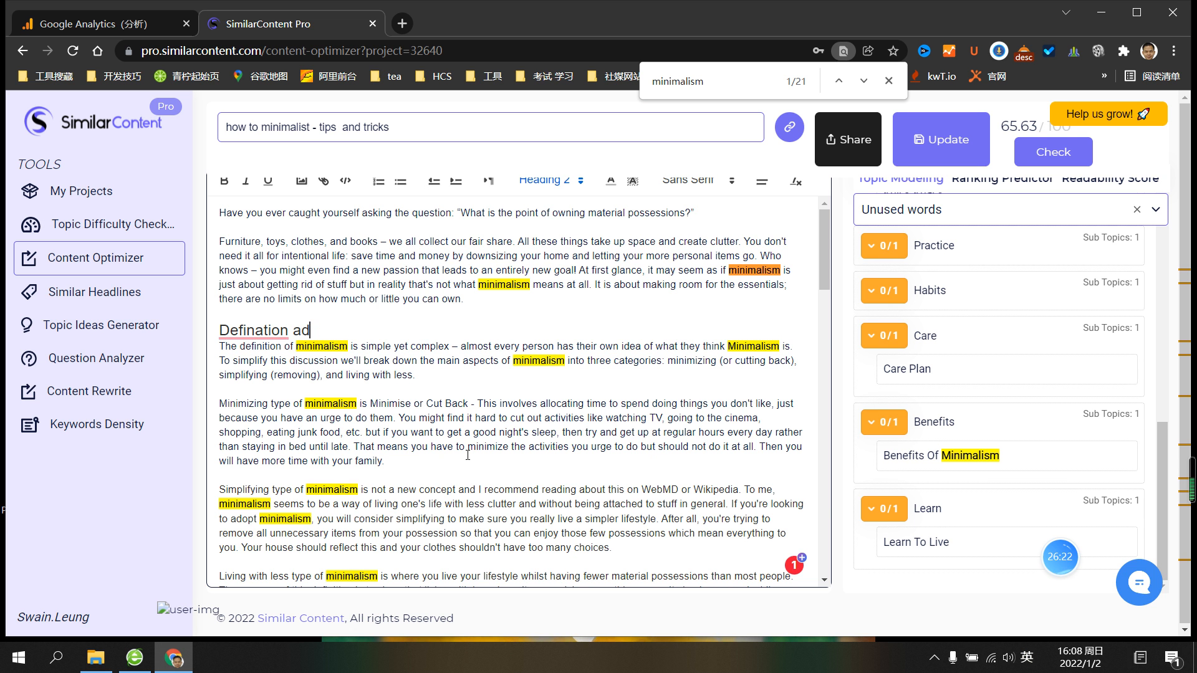
{"action": "key", "text": "BackSpace"}
{"action": "type", "text": "nd"}
{"action": "mouse_move", "coordinate": [261, 332]}
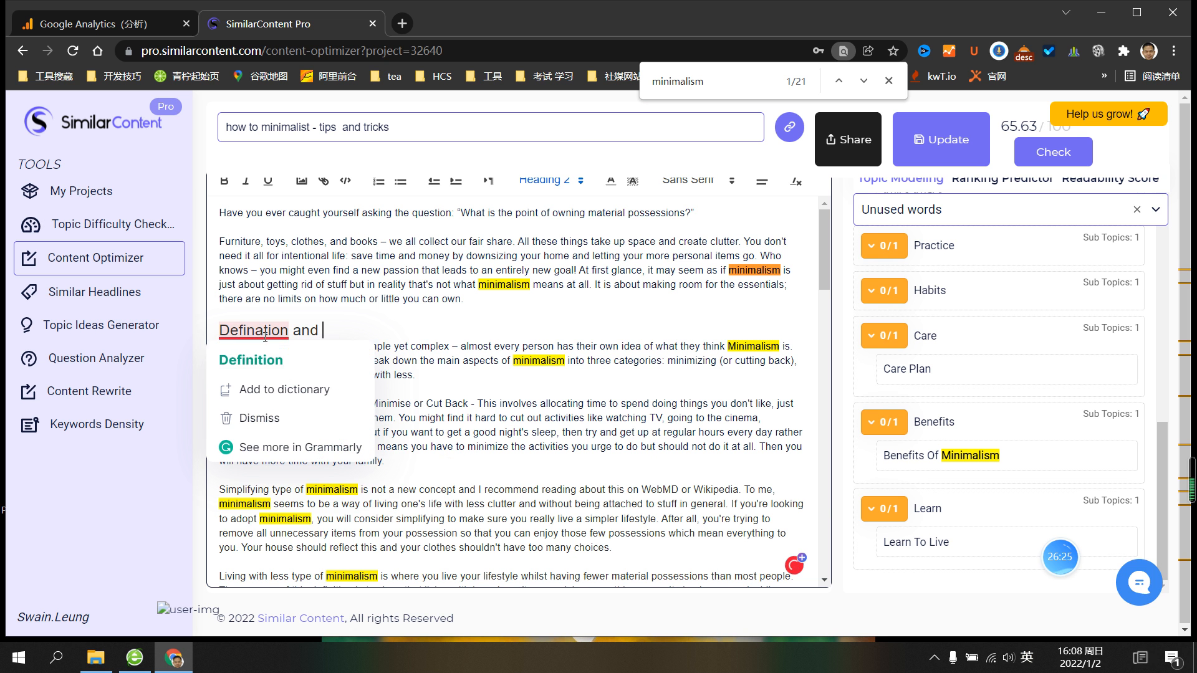
{"action": "left_click", "coordinate": [318, 352]}
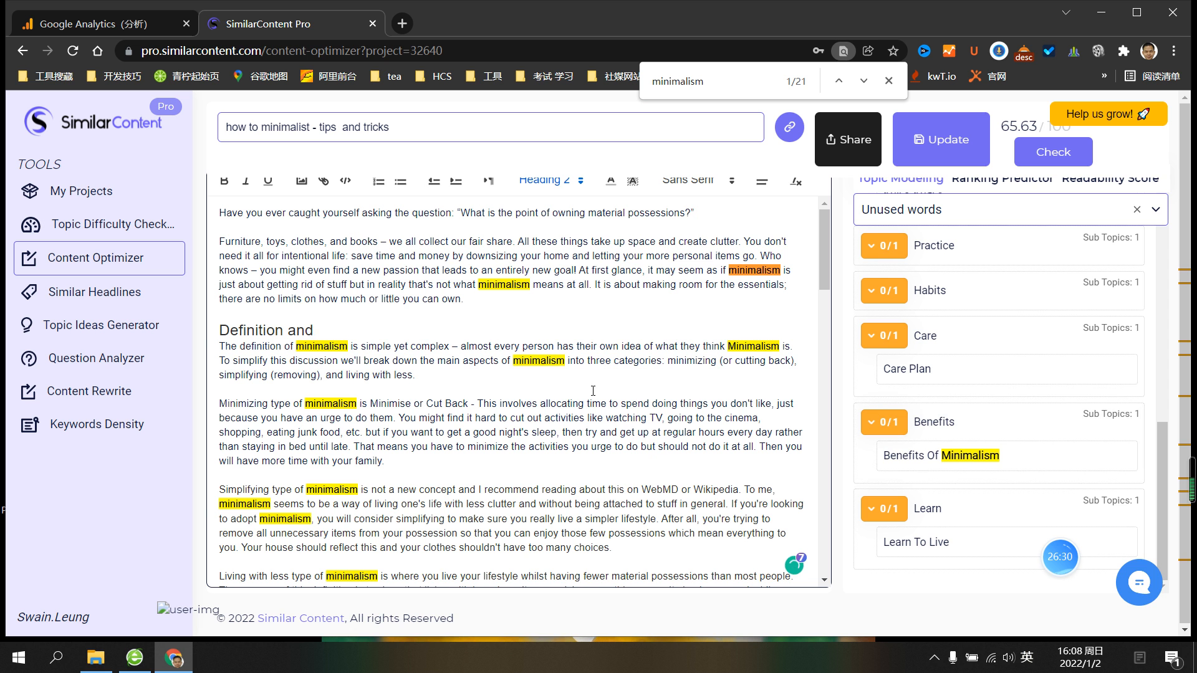
Complete the heading with "Benefits of Minimalism", capitalizing Benefits and Minimalism
{"action": "left_click", "coordinate": [961, 457]}
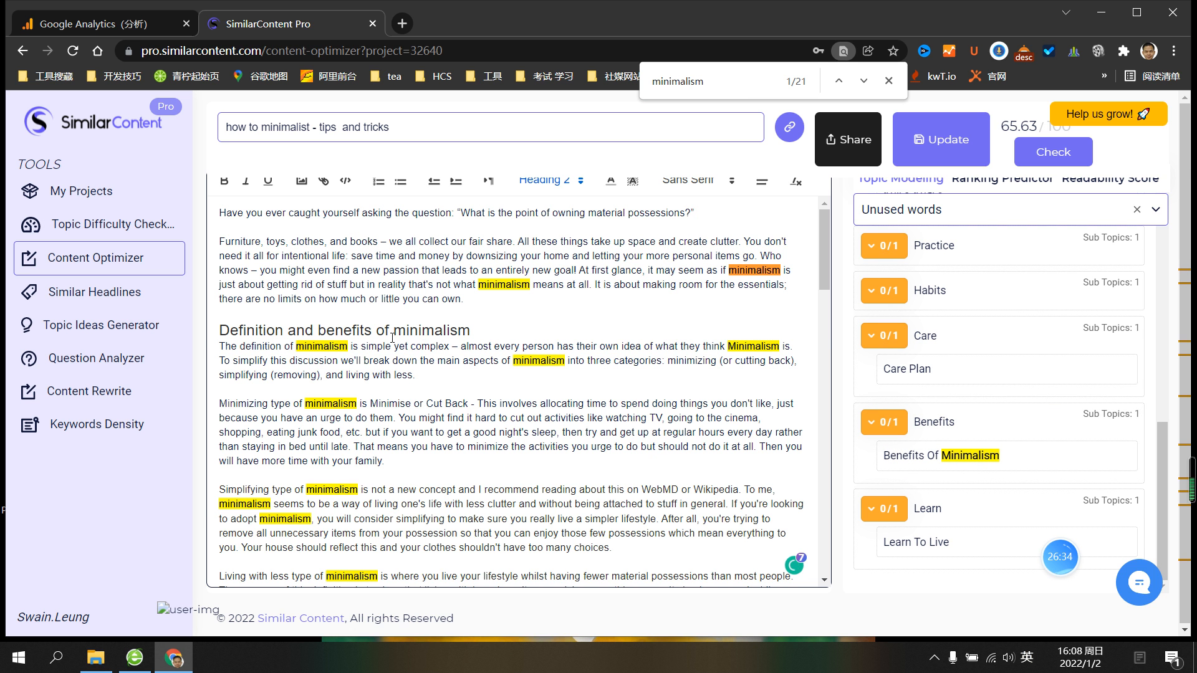
{"action": "left_click_drag", "start_coordinate": [319, 330], "coordinate": [403, 331]}
{"action": "type", "text": "BM"}
Expand the Habits topic and replace the page search term with "SHOP" to locate shopping mentions in the article
{"action": "scroll", "coordinate": [600, 368], "scroll_direction": "down", "scroll_amount": 10}
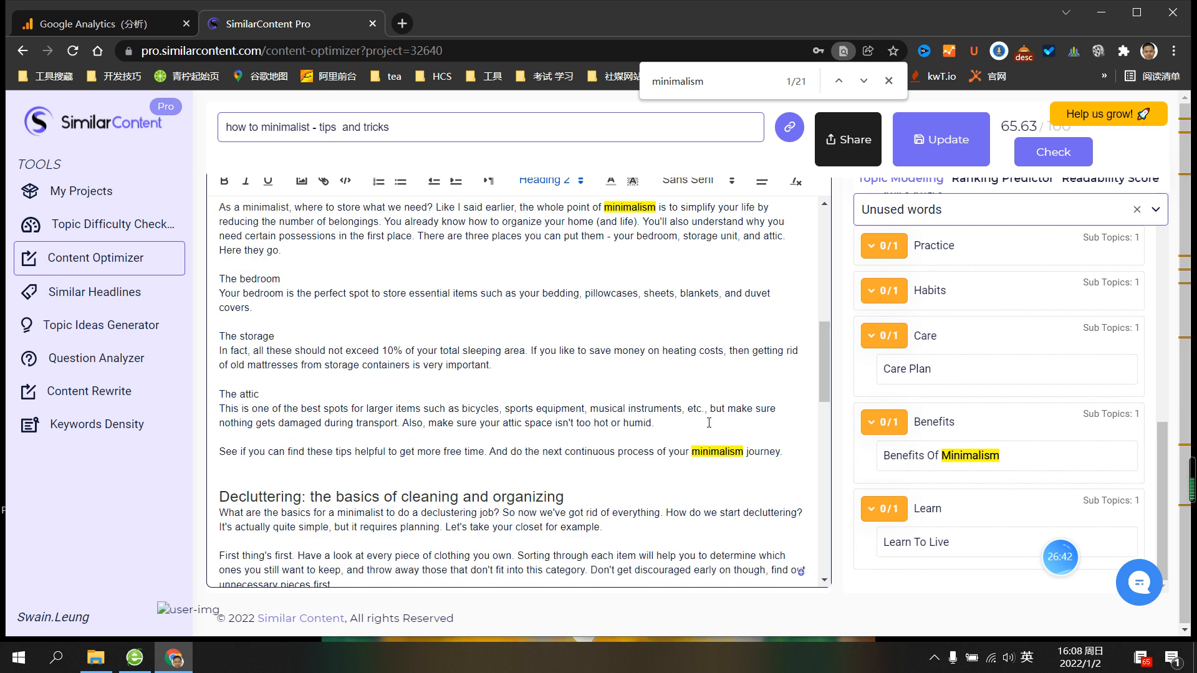
{"action": "scroll", "coordinate": [709, 422], "scroll_direction": "up", "scroll_amount": 10}
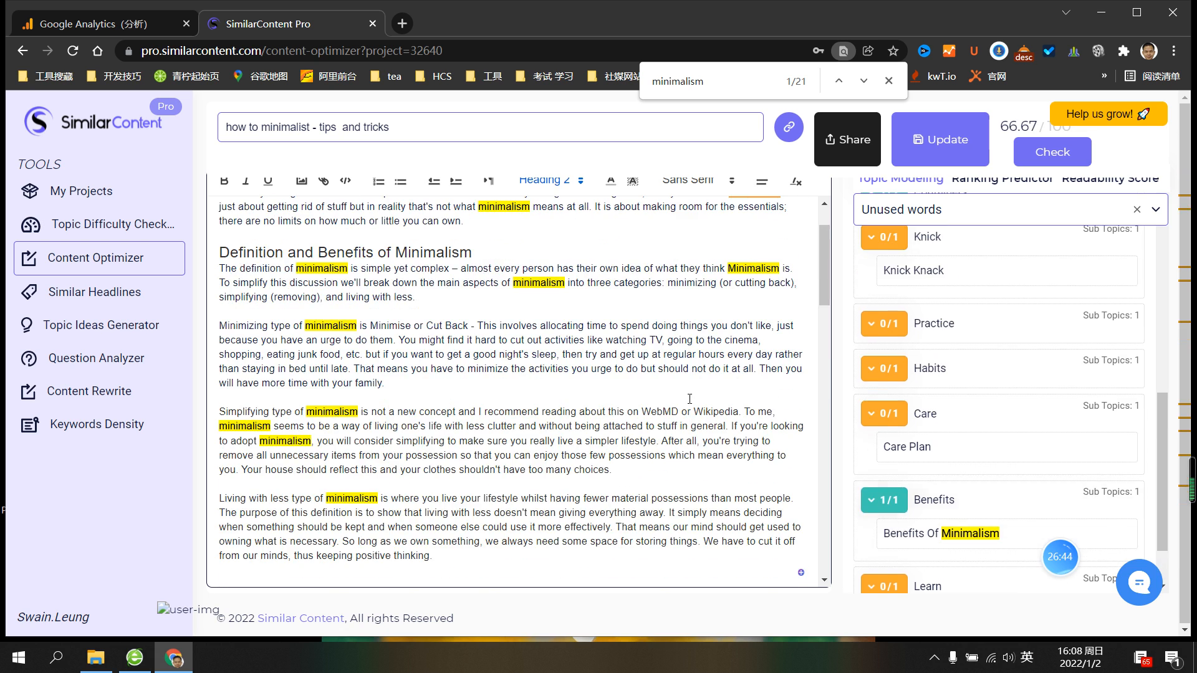
{"action": "scroll", "coordinate": [689, 398], "scroll_direction": "down", "scroll_amount": 3}
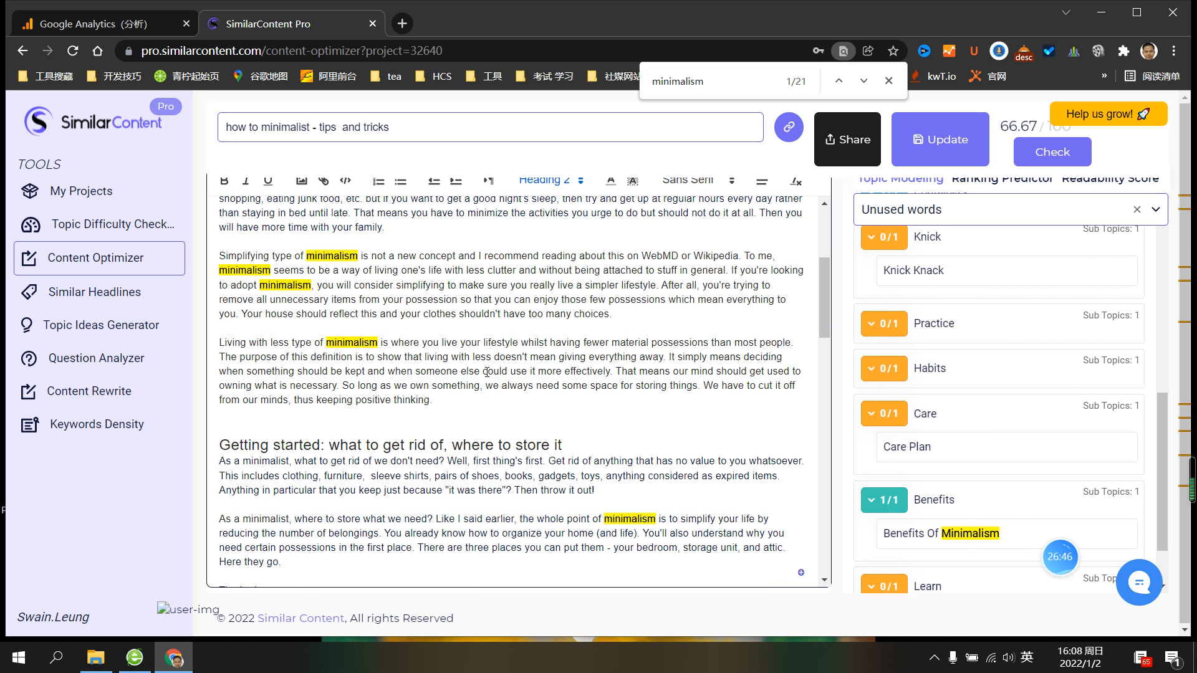
{"action": "scroll", "coordinate": [797, 437], "scroll_direction": "up", "scroll_amount": 1}
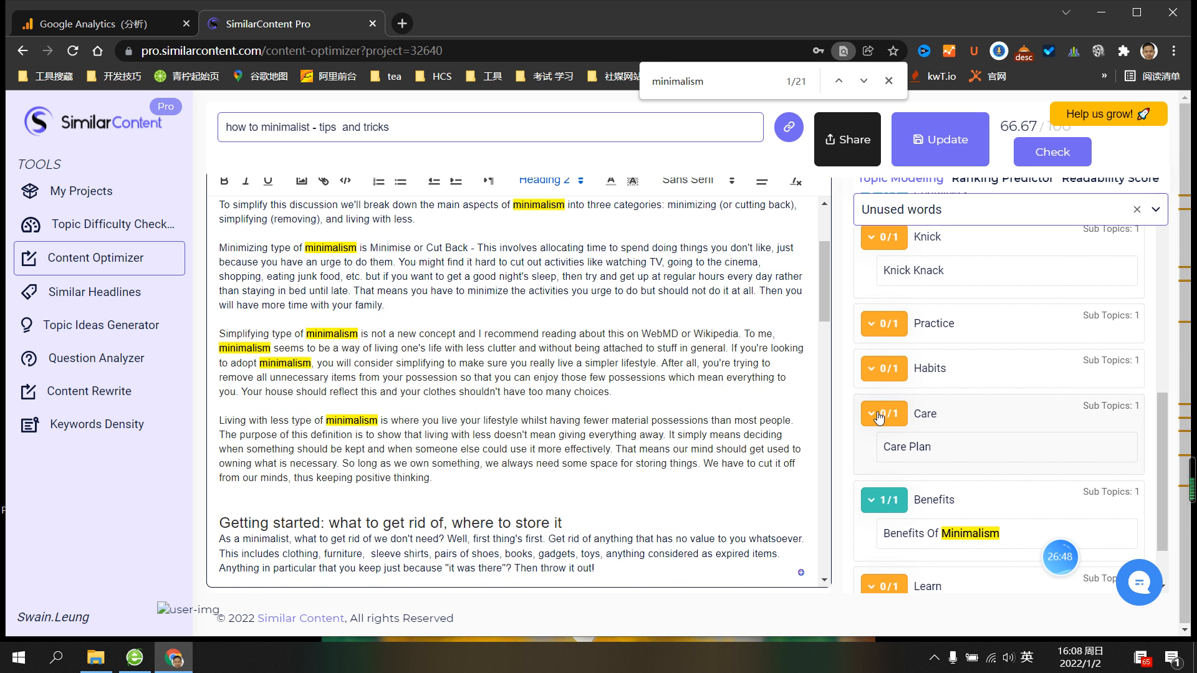
{"action": "left_click", "coordinate": [879, 369]}
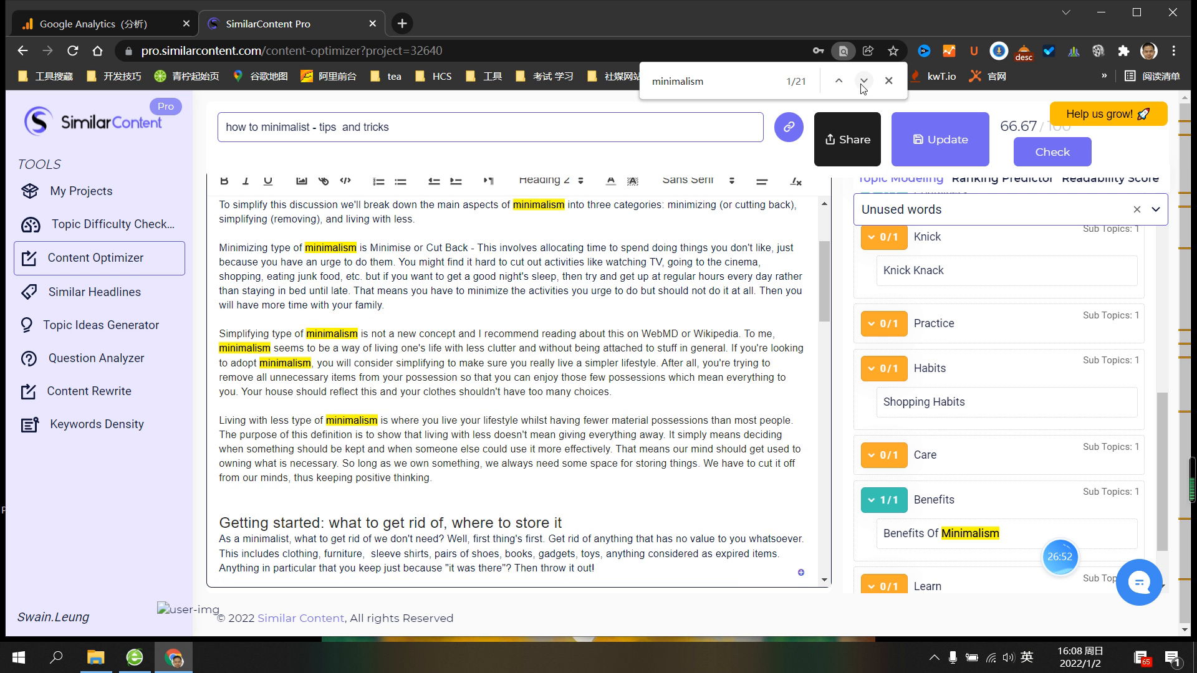
{"action": "double_click", "coordinate": [652, 88]}
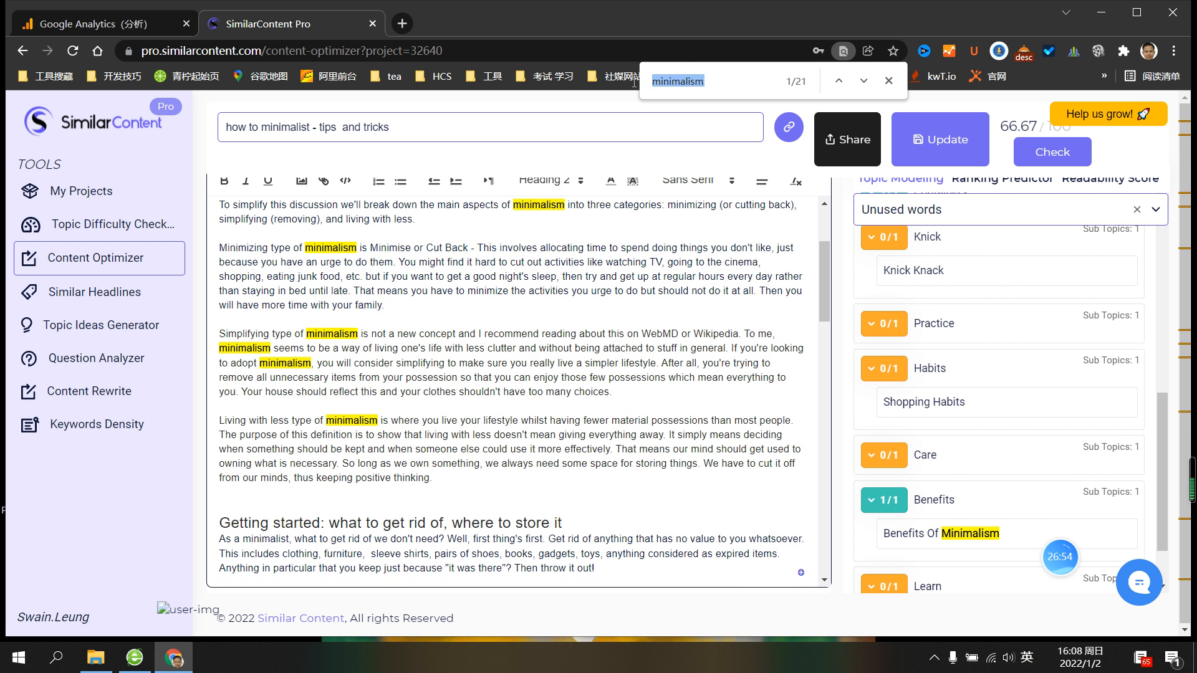
{"action": "type", "text": "SHOP"}
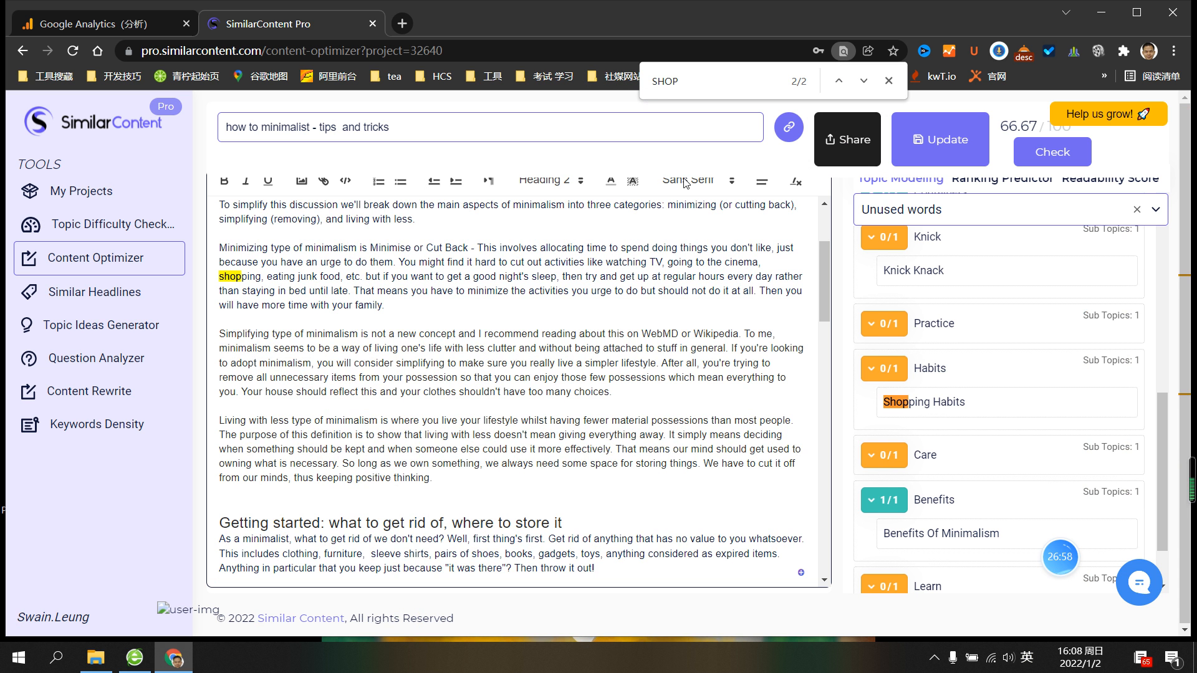
Insert "habits" after "shopping" in the paragraph on the minimizing type of minimalism and collapse the Habits topic
{"action": "left_click", "coordinate": [259, 277]}
{"action": "type", "text": "habits"}
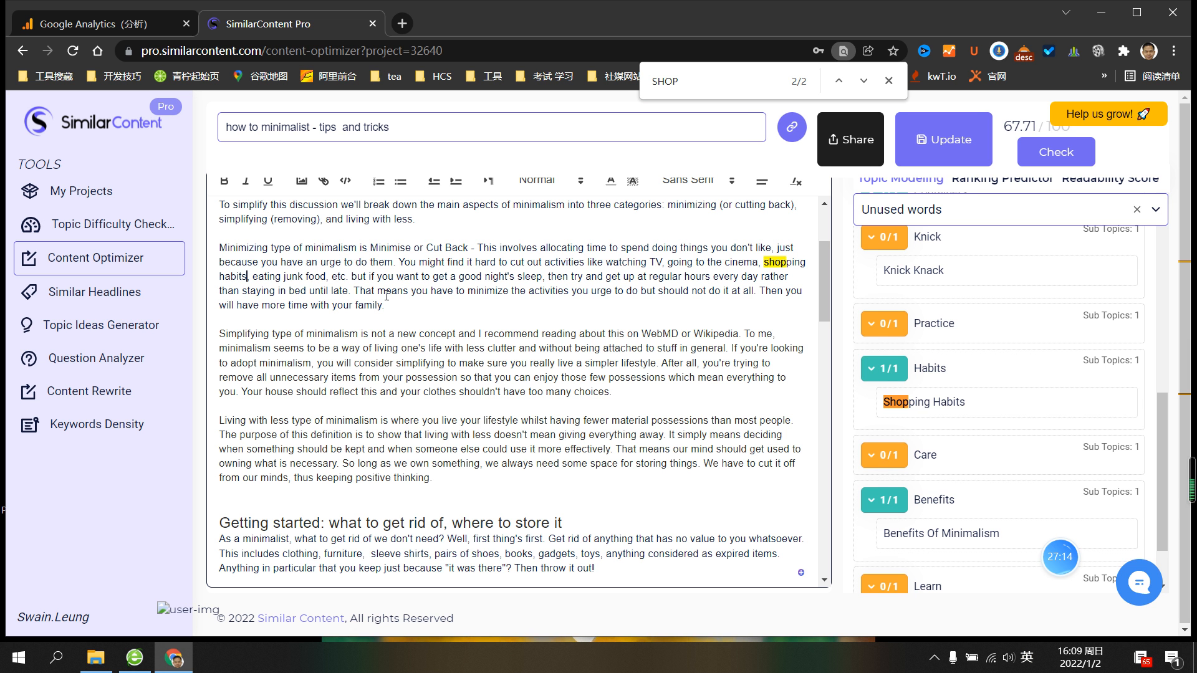
{"action": "left_click", "coordinate": [884, 368]}
Expand the Practice topic to show its subtopic and clear the page search term
{"action": "left_click", "coordinate": [891, 327]}
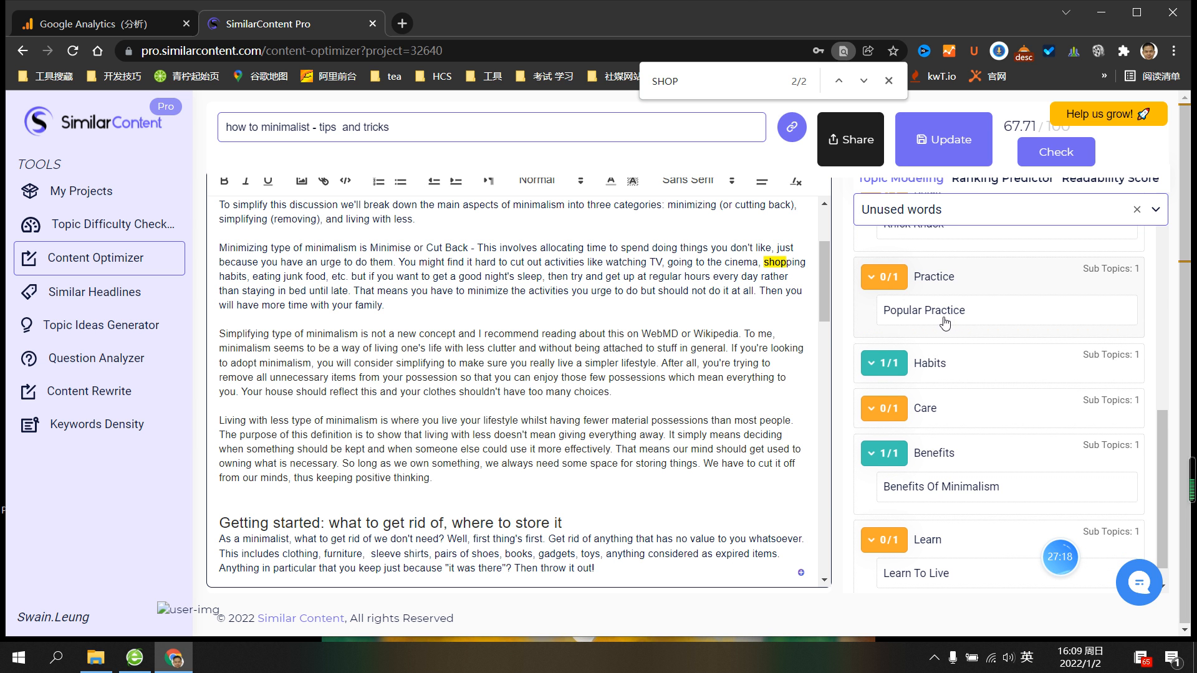
{"action": "left_click_drag", "start_coordinate": [713, 80], "coordinate": [659, 84]}
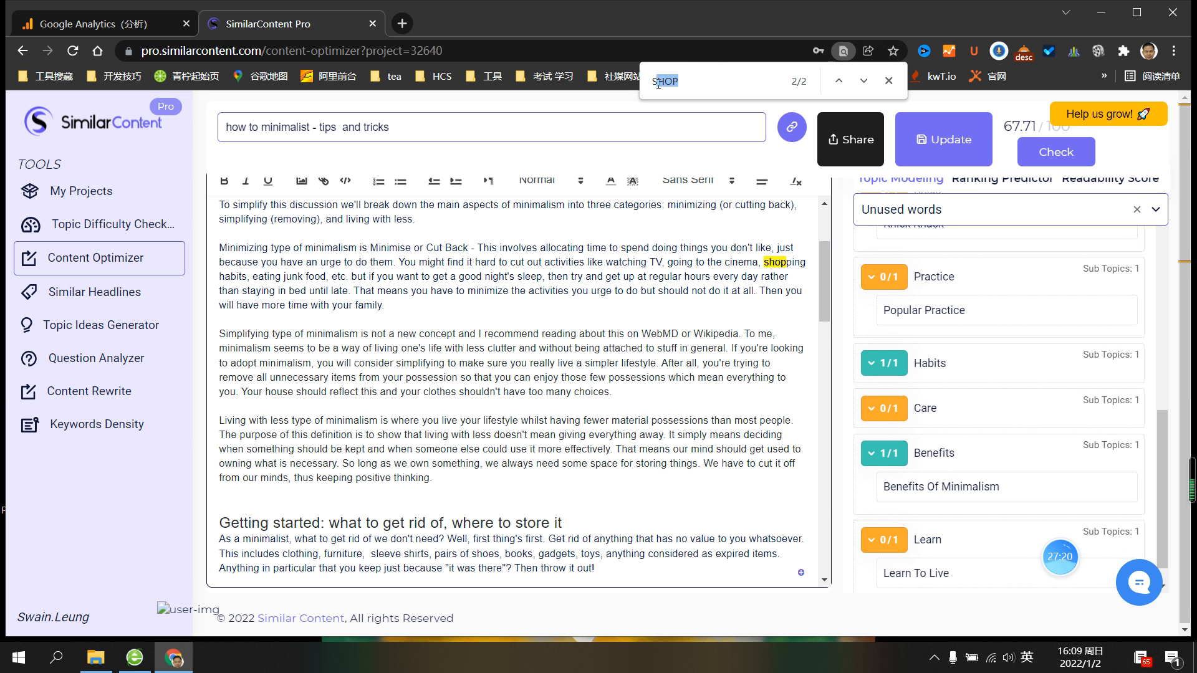
{"action": "key", "text": "BackSpace"}
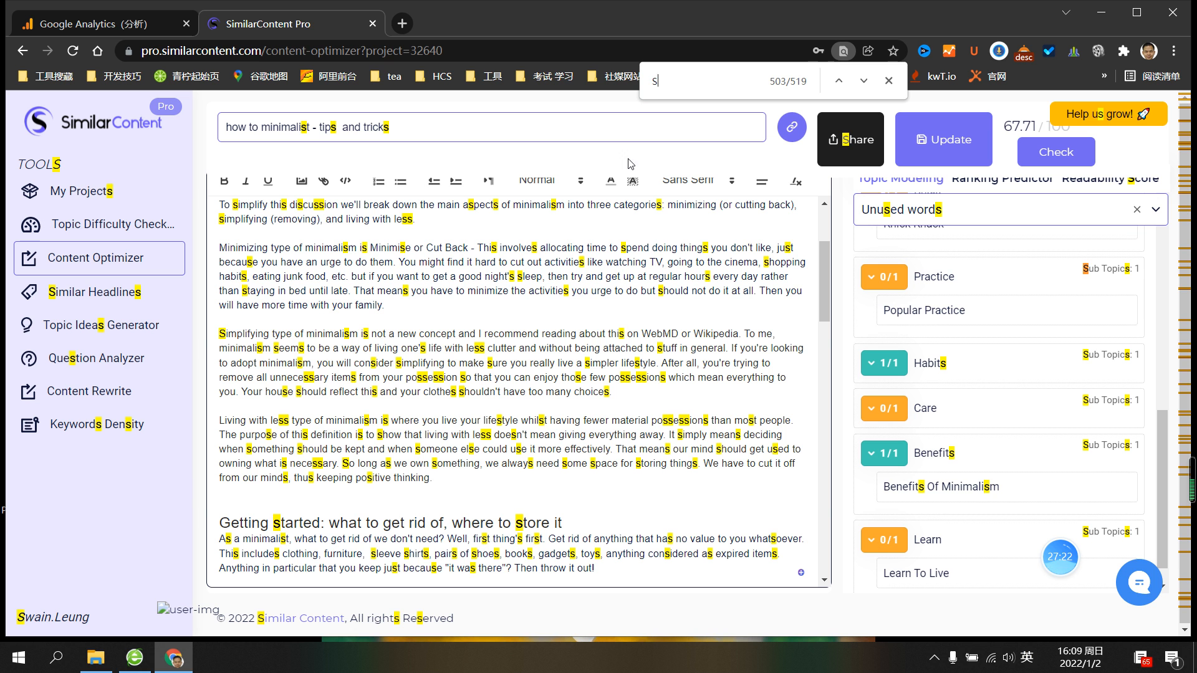
{"action": "key", "text": "BackSpace"}
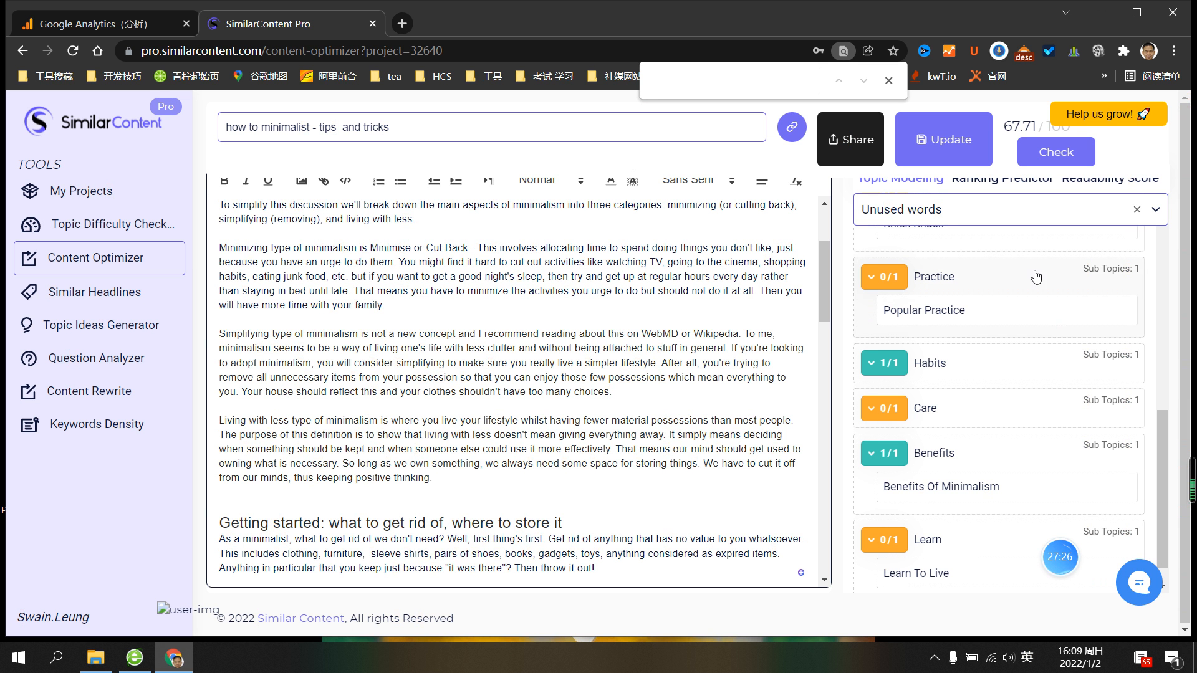
Review the keyword coverage score and the unused words list from Coffee down to Learn
{"action": "scroll", "coordinate": [1133, 291], "scroll_direction": "up", "scroll_amount": 3}
{"action": "scroll", "coordinate": [1097, 312], "scroll_direction": "up", "scroll_amount": 5}
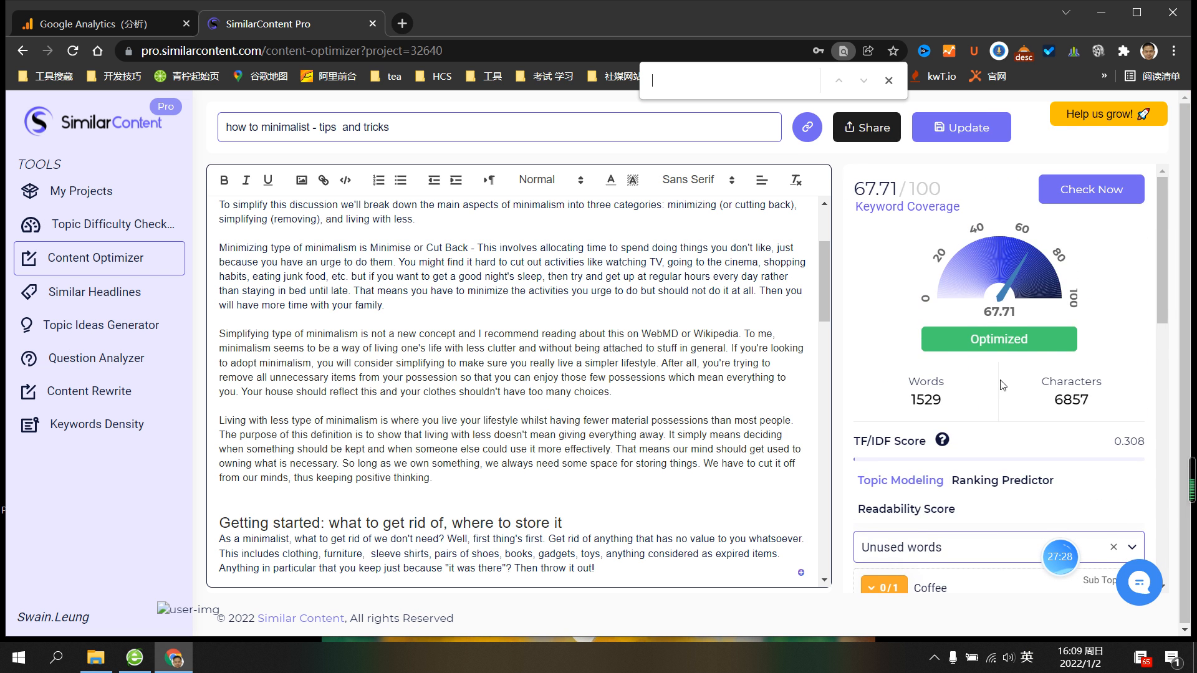
{"action": "scroll", "coordinate": [1015, 337], "scroll_direction": "down", "scroll_amount": 2}
{"action": "scroll", "coordinate": [1015, 338], "scroll_direction": "up", "scroll_amount": 2}
{"action": "scroll", "coordinate": [962, 399], "scroll_direction": "down", "scroll_amount": 3}
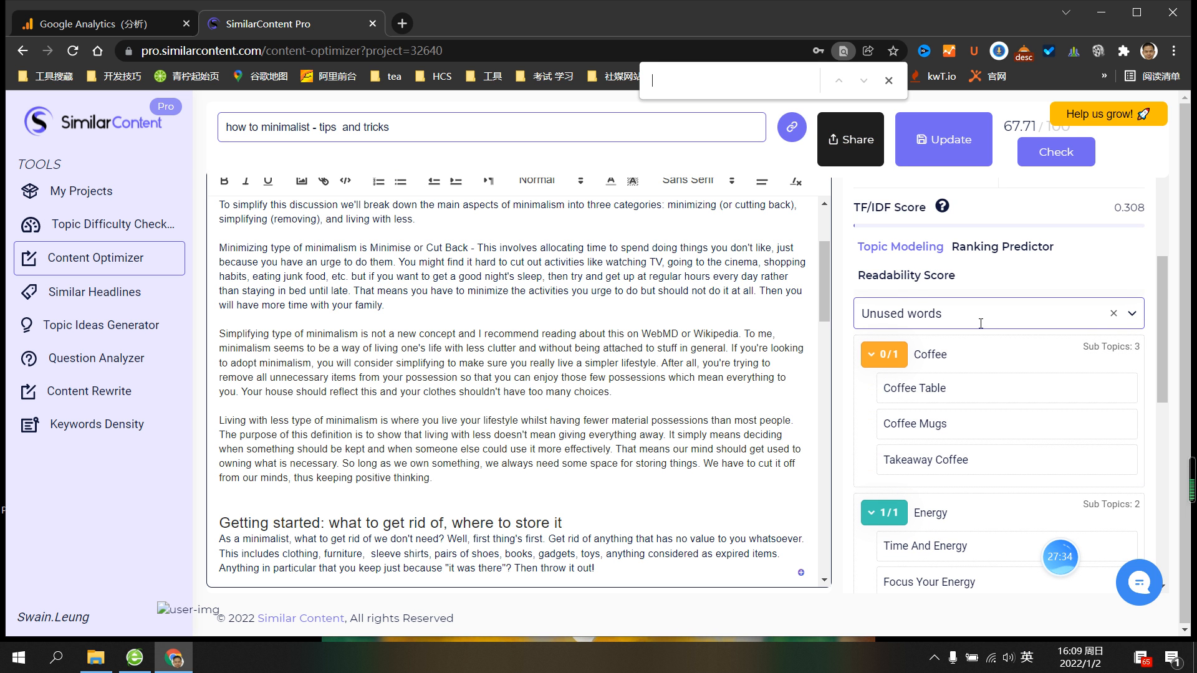
{"action": "scroll", "coordinate": [962, 382], "scroll_direction": "down", "scroll_amount": 4}
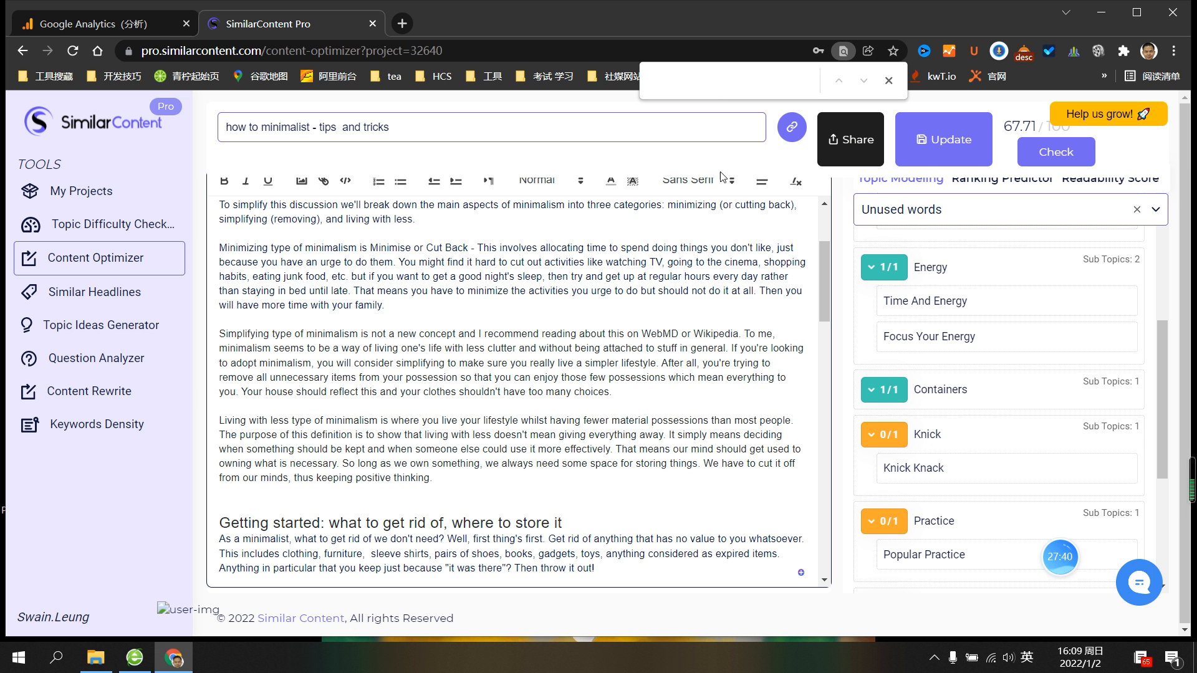
{"action": "scroll", "coordinate": [994, 449], "scroll_direction": "down", "scroll_amount": 4}
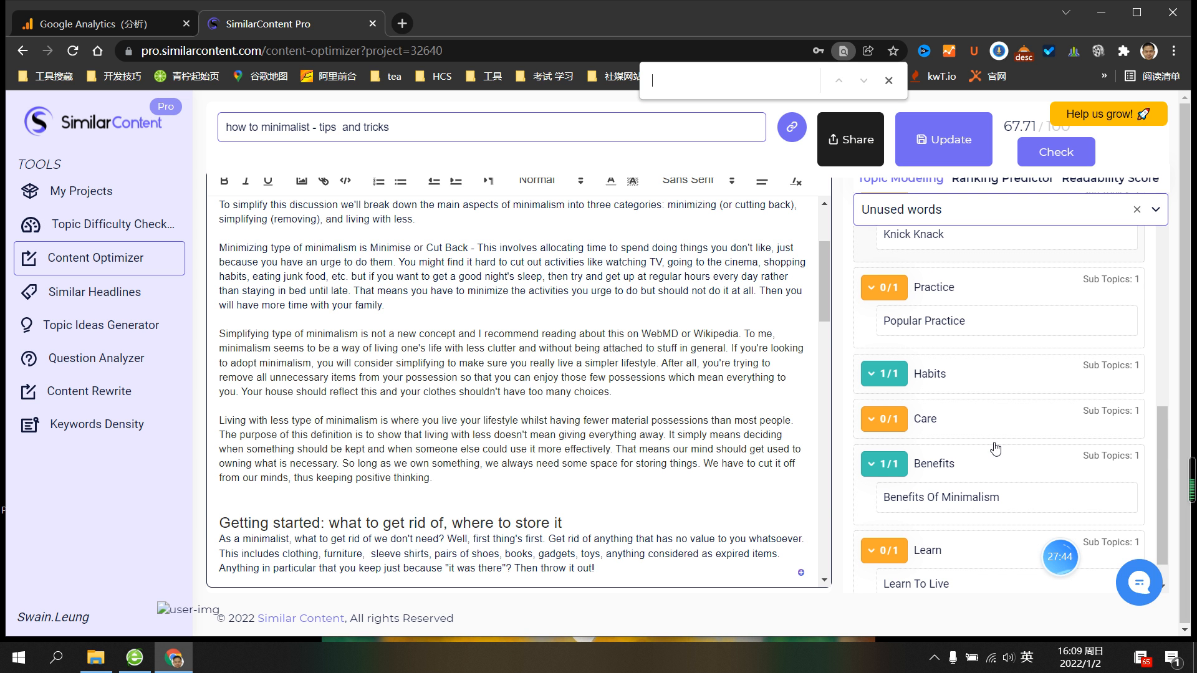
Expand the Care topic, search the page for "plan" and inspect its occurrences in the Decluttering section
{"action": "left_click", "coordinate": [958, 433]}
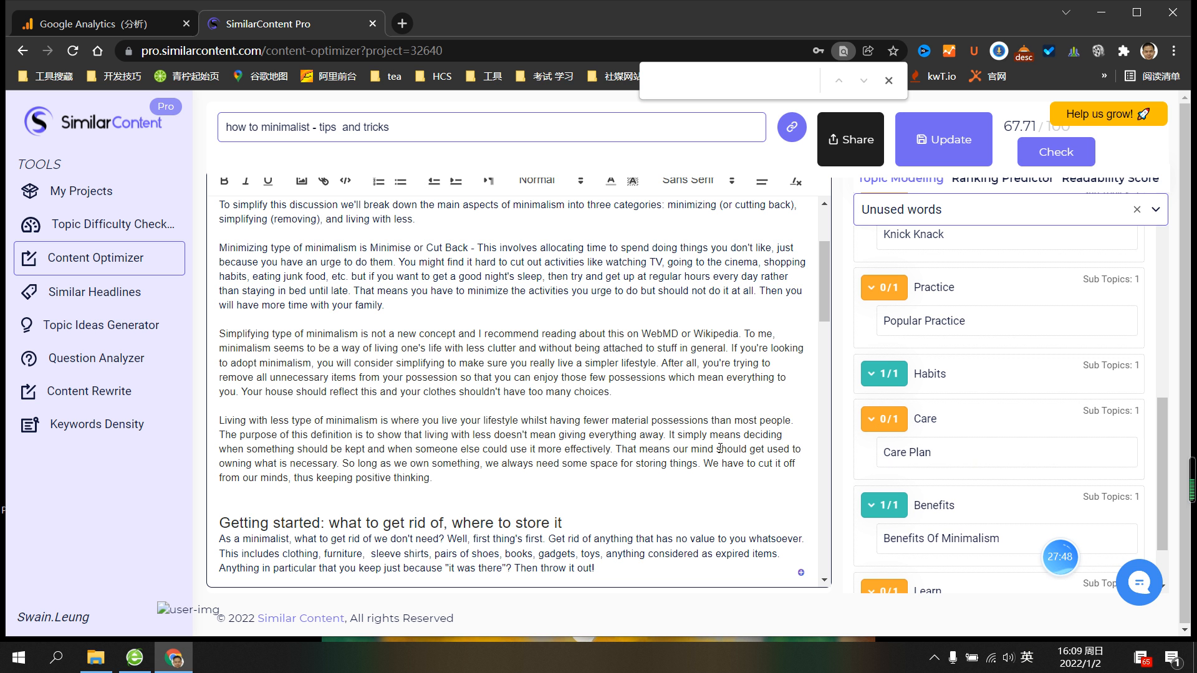
{"action": "type", "text": "plan"}
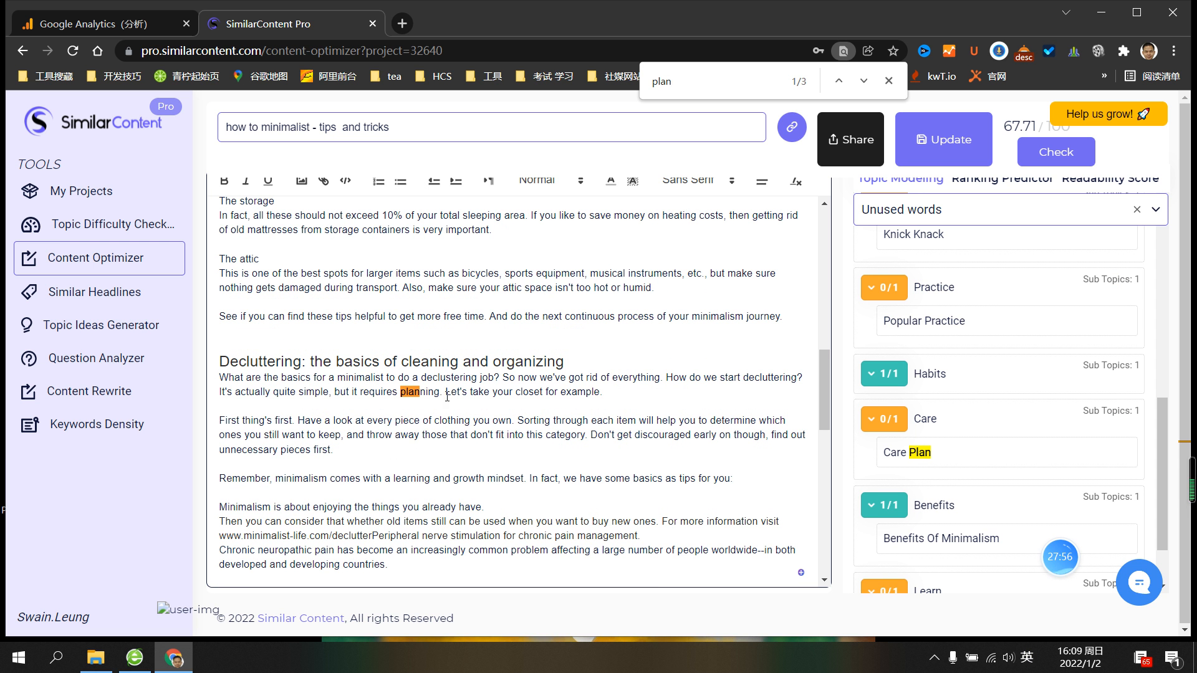
{"action": "scroll", "coordinate": [734, 435], "scroll_direction": "up", "scroll_amount": 1}
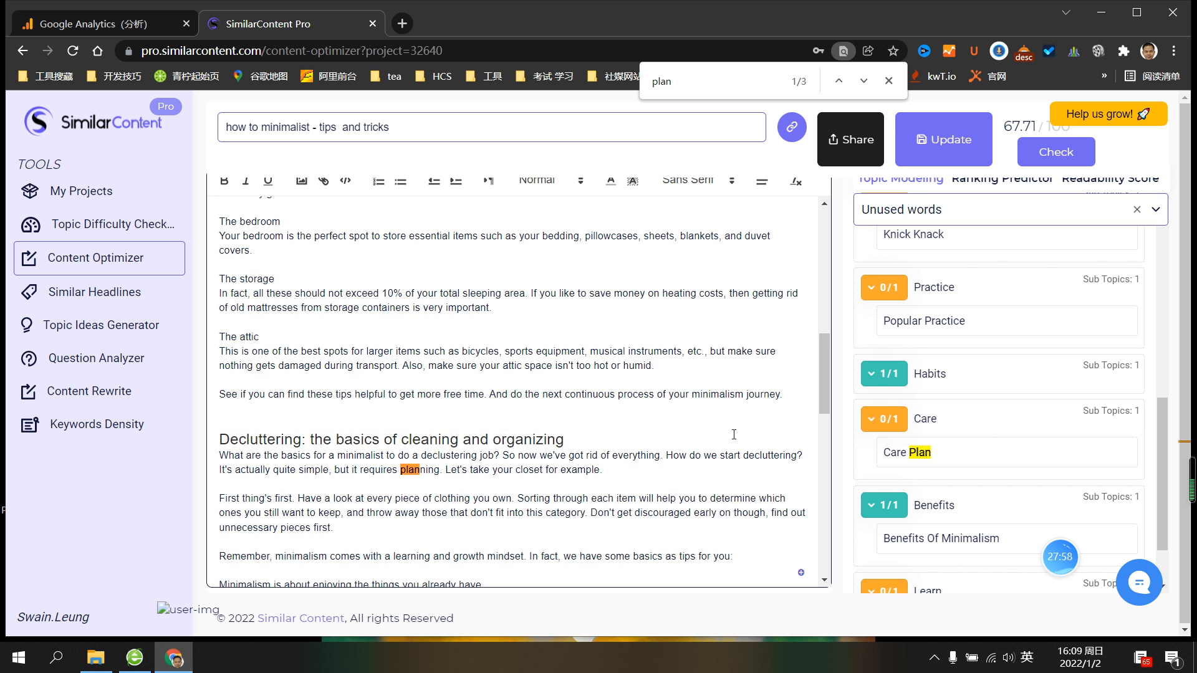
{"action": "scroll", "coordinate": [734, 435], "scroll_direction": "down", "scroll_amount": 3}
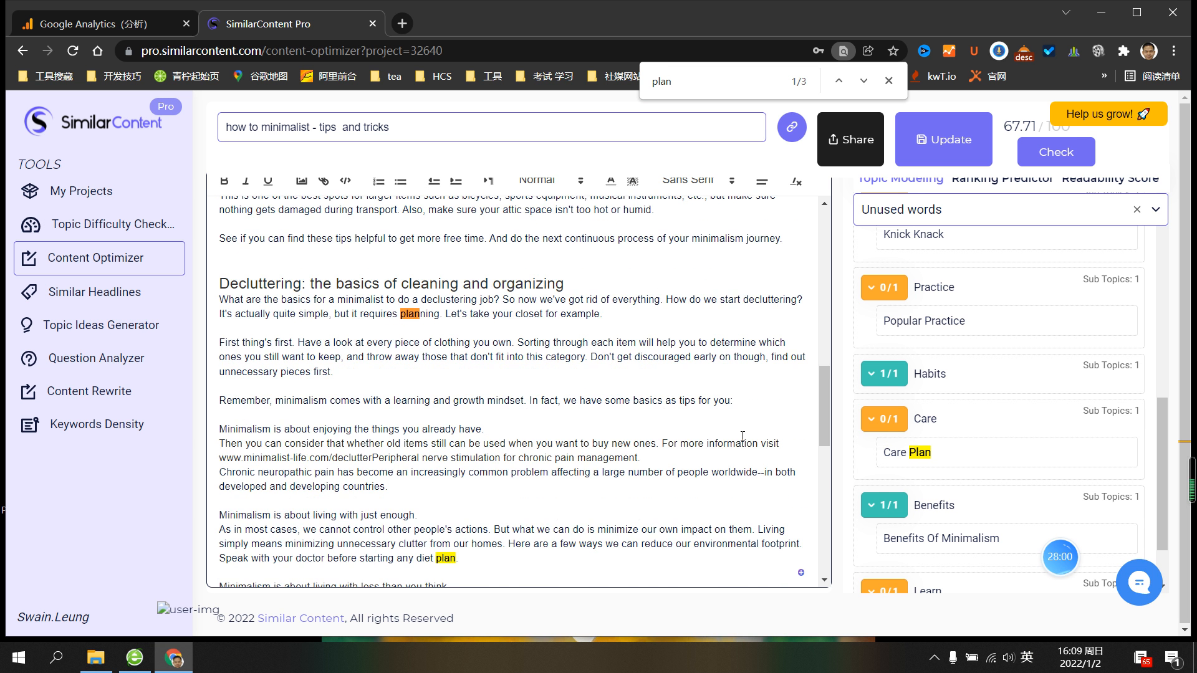
{"action": "scroll", "coordinate": [742, 436], "scroll_direction": "down", "scroll_amount": 2}
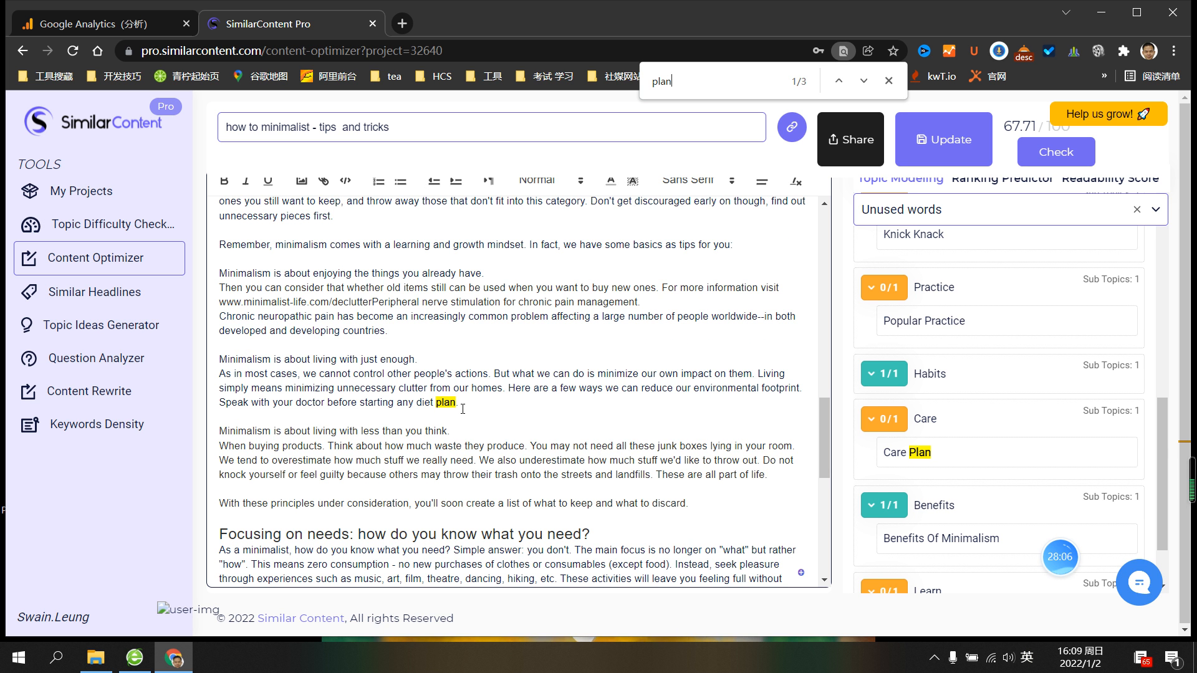
Extend the sentence about starting a diet plan with "or care plan." and collapse the Care topic
{"action": "left_click", "coordinate": [463, 402]}
{"action": "type", "text": "or adar"}
{"action": "key", "text": "BackSpace"}
{"action": "key", "text": "BackSpace"}
{"action": "key", "text": "BackSpace"}
{"action": "key", "text": "BackSpace"}
{"action": "type", "text": "care plan."}
{"action": "left_click_drag", "start_coordinate": [417, 402], "coordinate": [539, 402]}
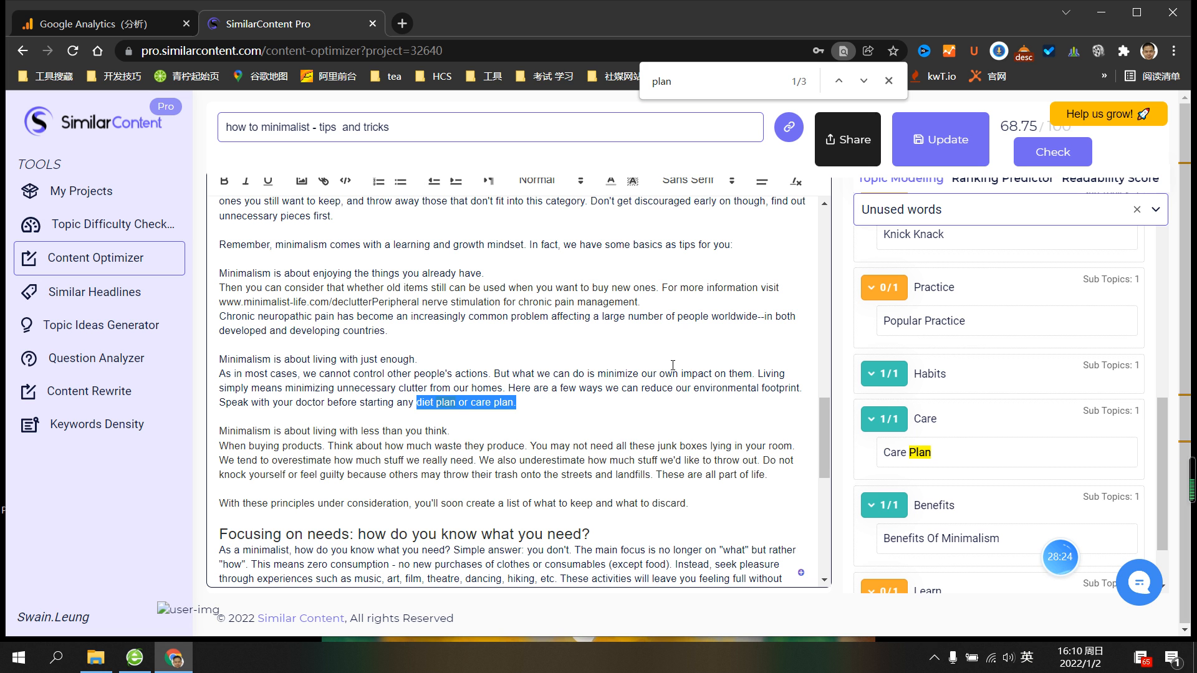
{"action": "left_click", "coordinate": [857, 420]}
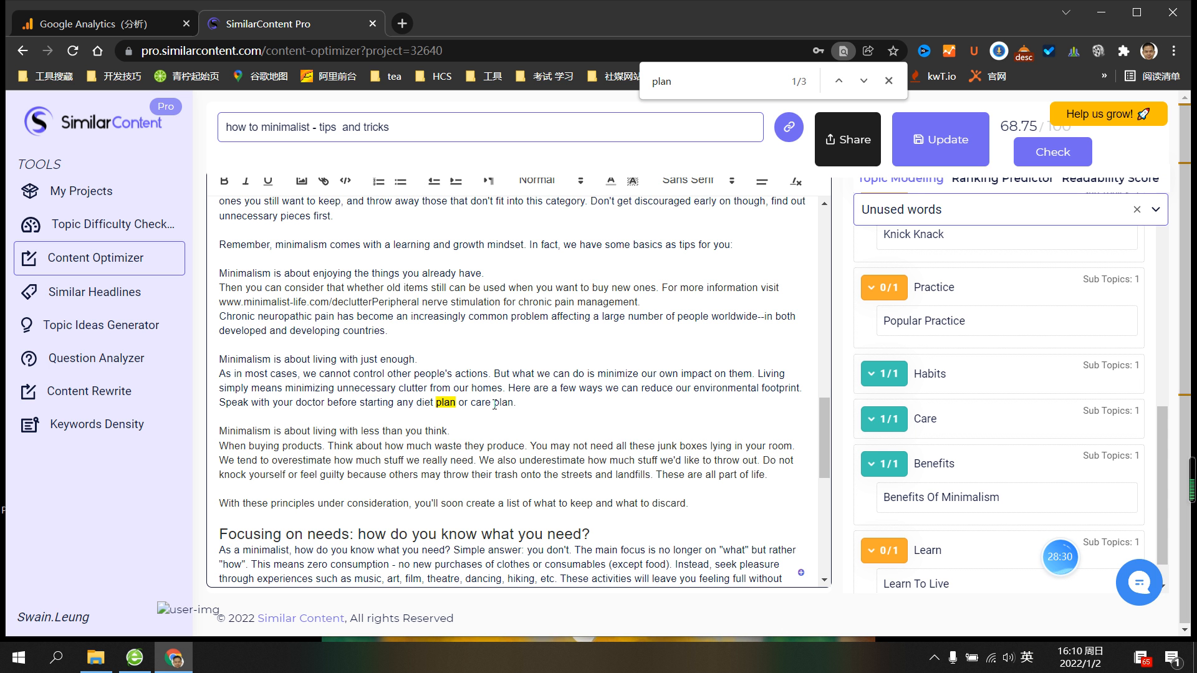
Review the unused topics from Energy down to Learn alongside the article's Decluttering section
{"action": "scroll", "coordinate": [650, 423], "scroll_direction": "up", "scroll_amount": 3}
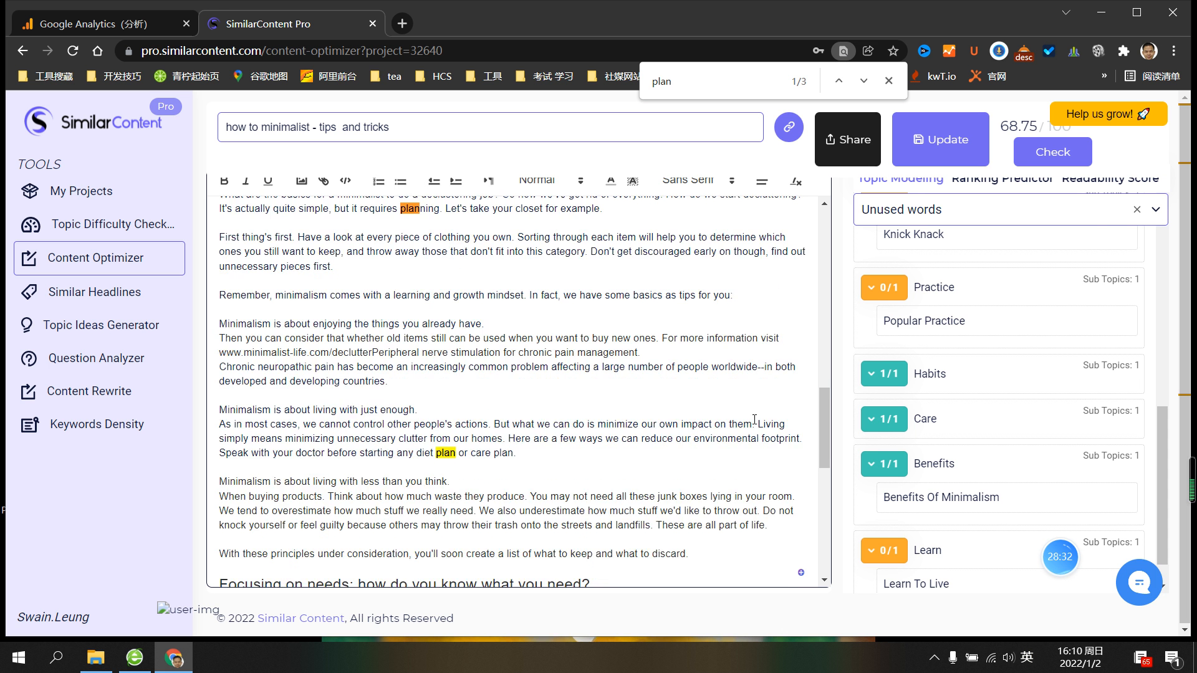
{"action": "scroll", "coordinate": [685, 405], "scroll_direction": "down", "scroll_amount": 1}
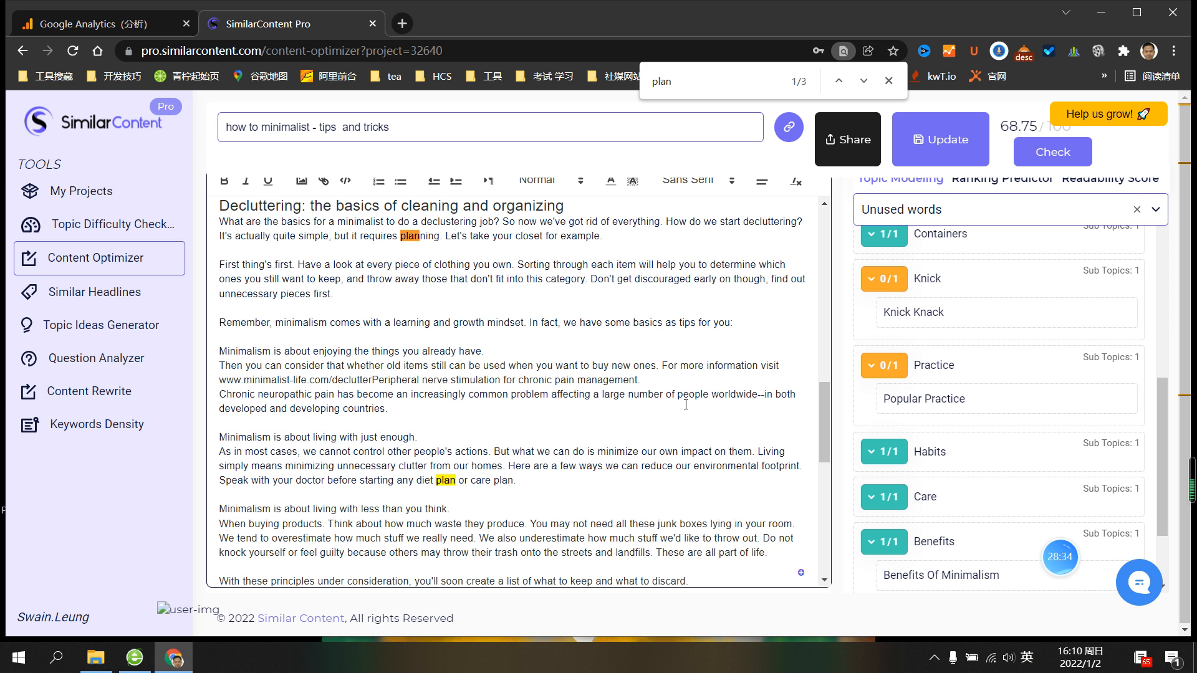
{"action": "scroll", "coordinate": [966, 432], "scroll_direction": "up", "scroll_amount": 4}
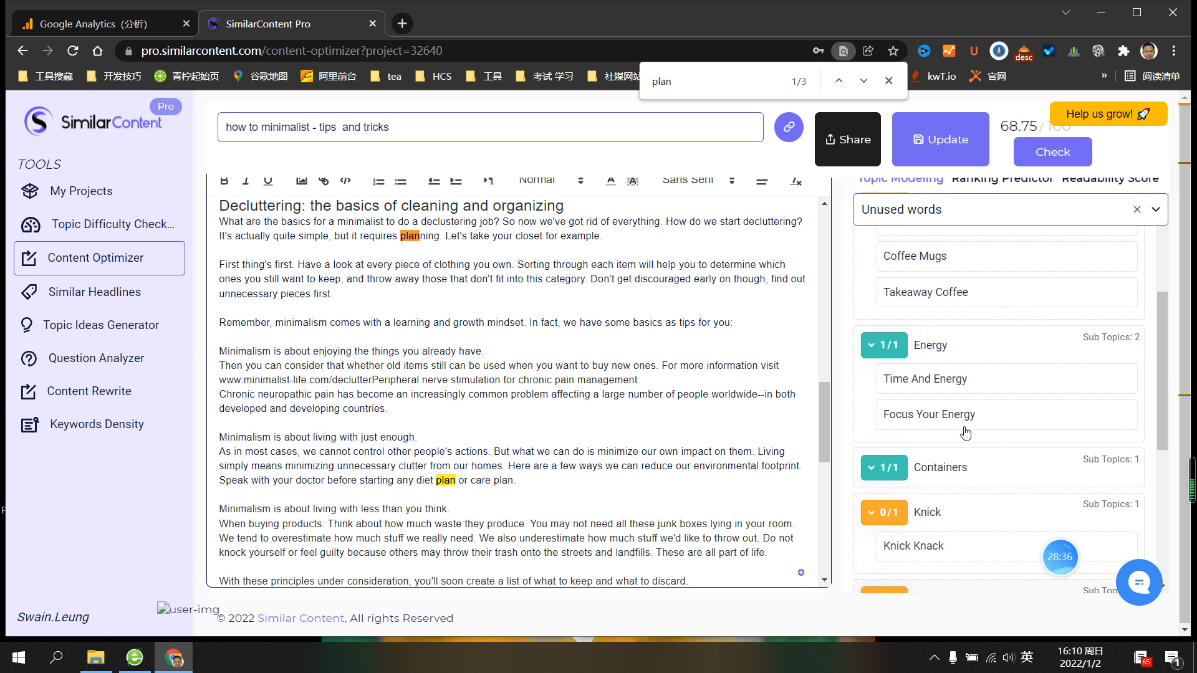
{"action": "scroll", "coordinate": [935, 430], "scroll_direction": "down", "scroll_amount": 6}
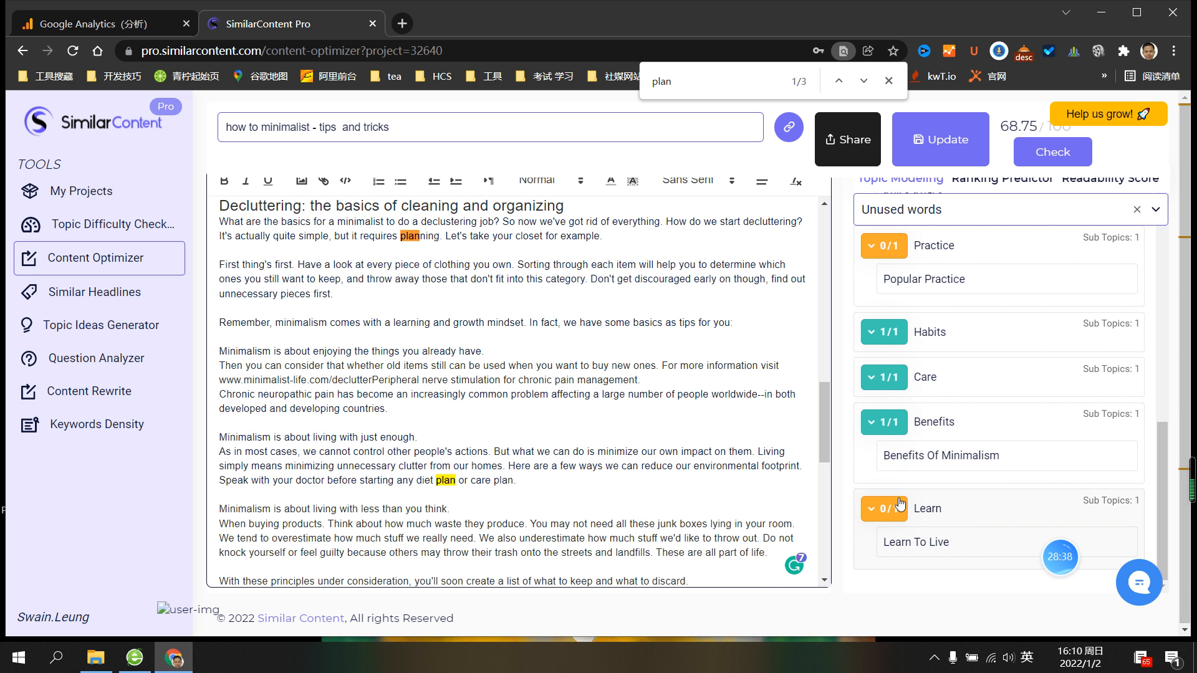
{"action": "scroll", "coordinate": [899, 463], "scroll_direction": "up", "scroll_amount": 4}
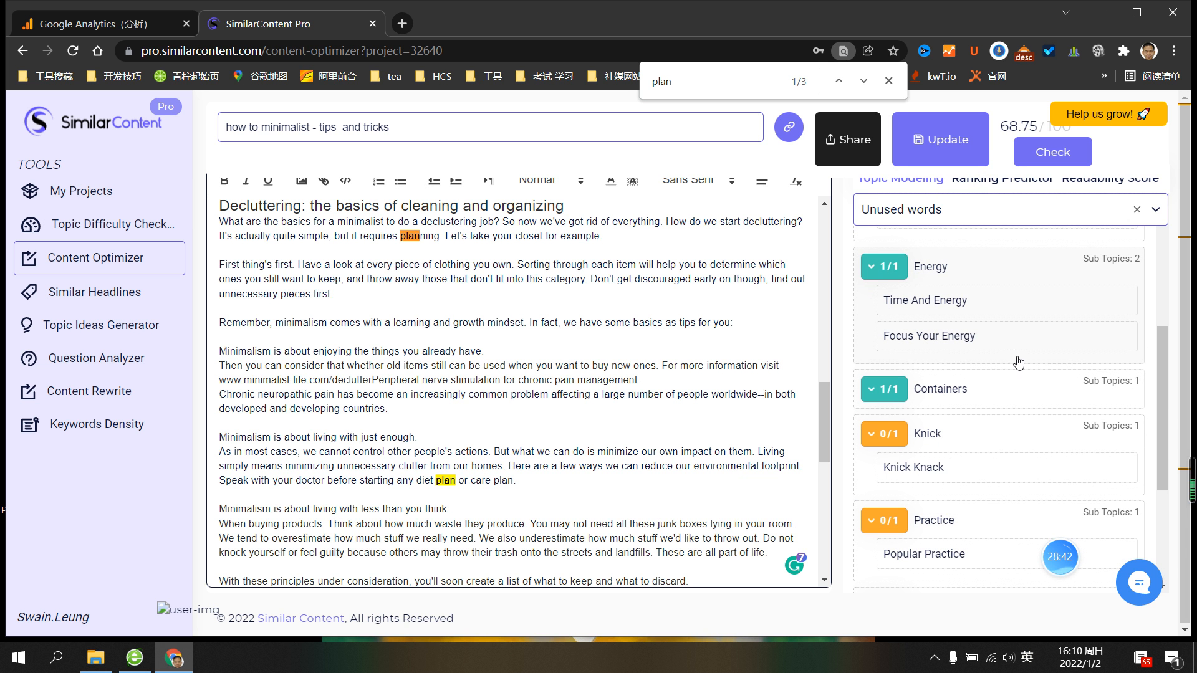
{"action": "scroll", "coordinate": [976, 422], "scroll_direction": "down", "scroll_amount": 2}
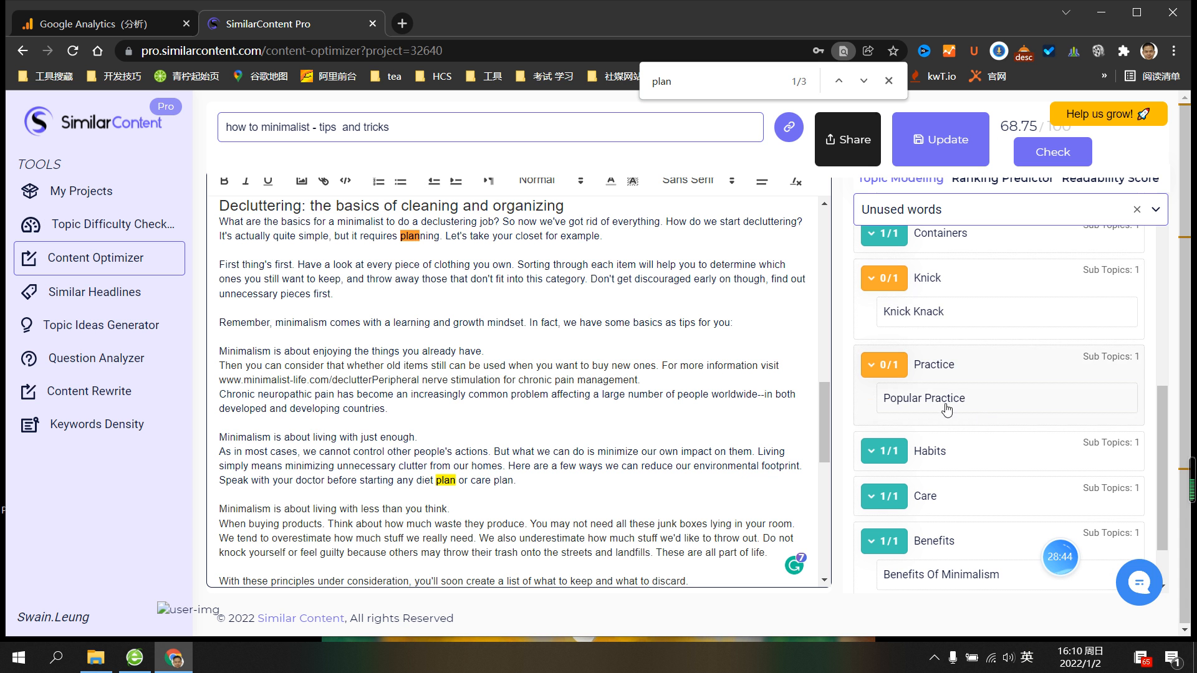
{"action": "scroll", "coordinate": [748, 410], "scroll_direction": "up", "scroll_amount": 2}
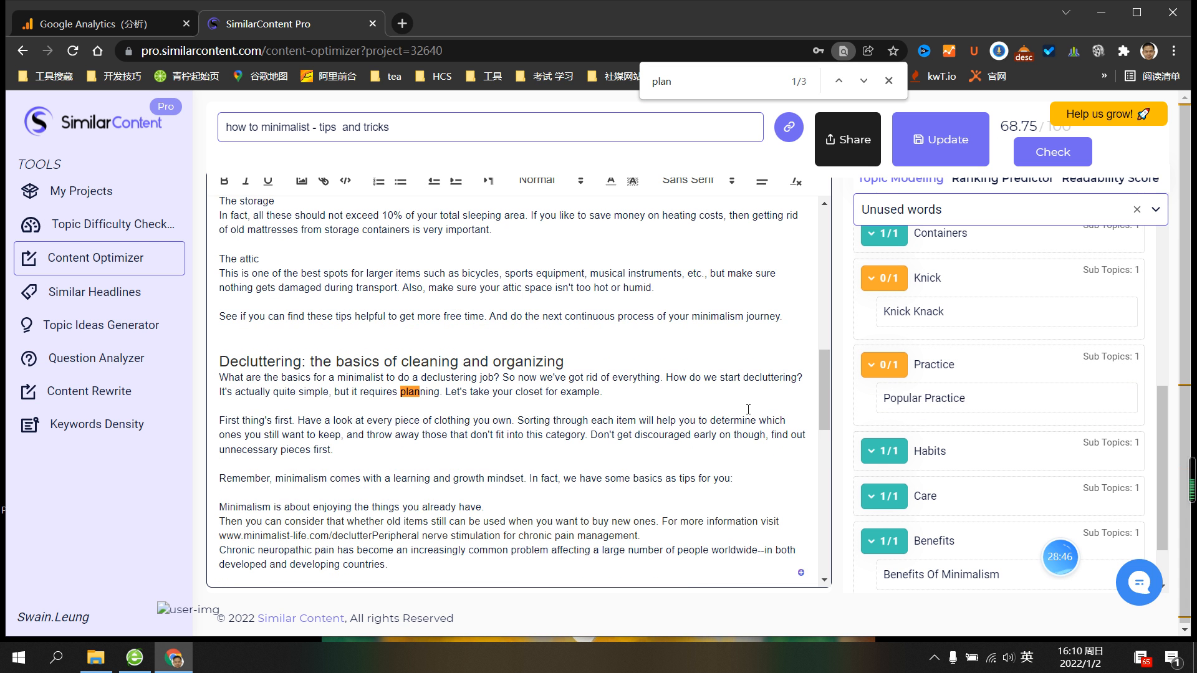
{"action": "scroll", "coordinate": [748, 409], "scroll_direction": "down", "scroll_amount": 2}
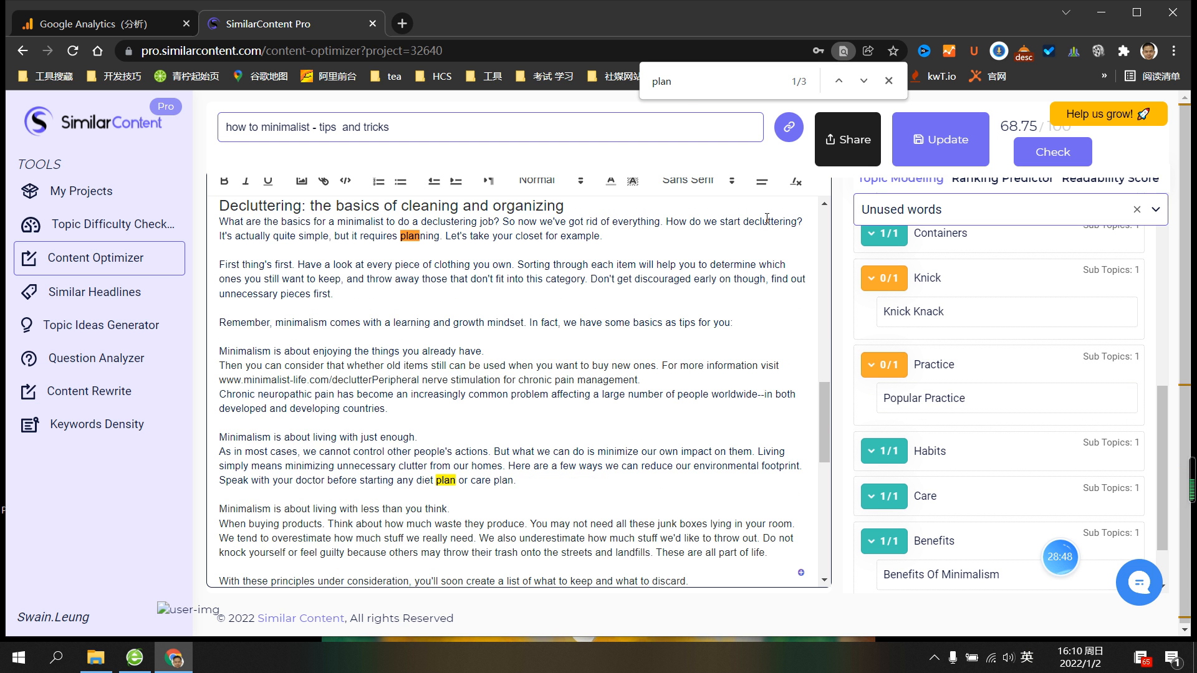
Search the page for "practice", and for the spelling variant "practise"
{"action": "double_click", "coordinate": [645, 87]}
{"action": "type", "text": "practice"}
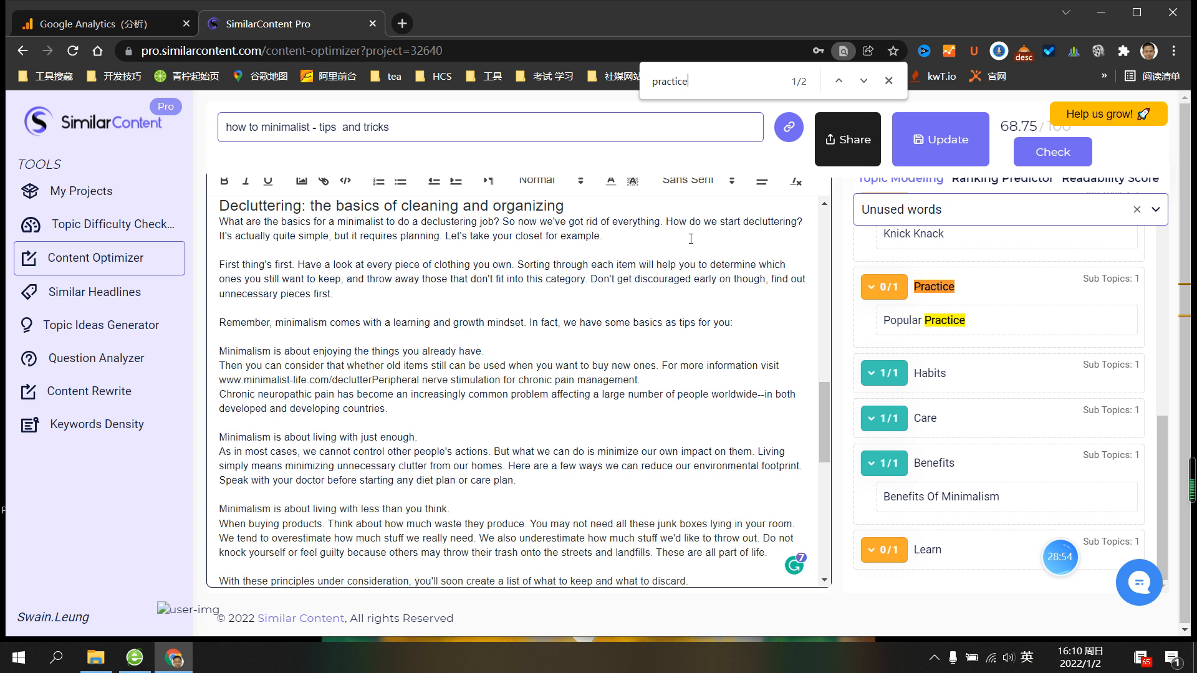
{"action": "scroll", "coordinate": [606, 316], "scroll_direction": "up", "scroll_amount": 3}
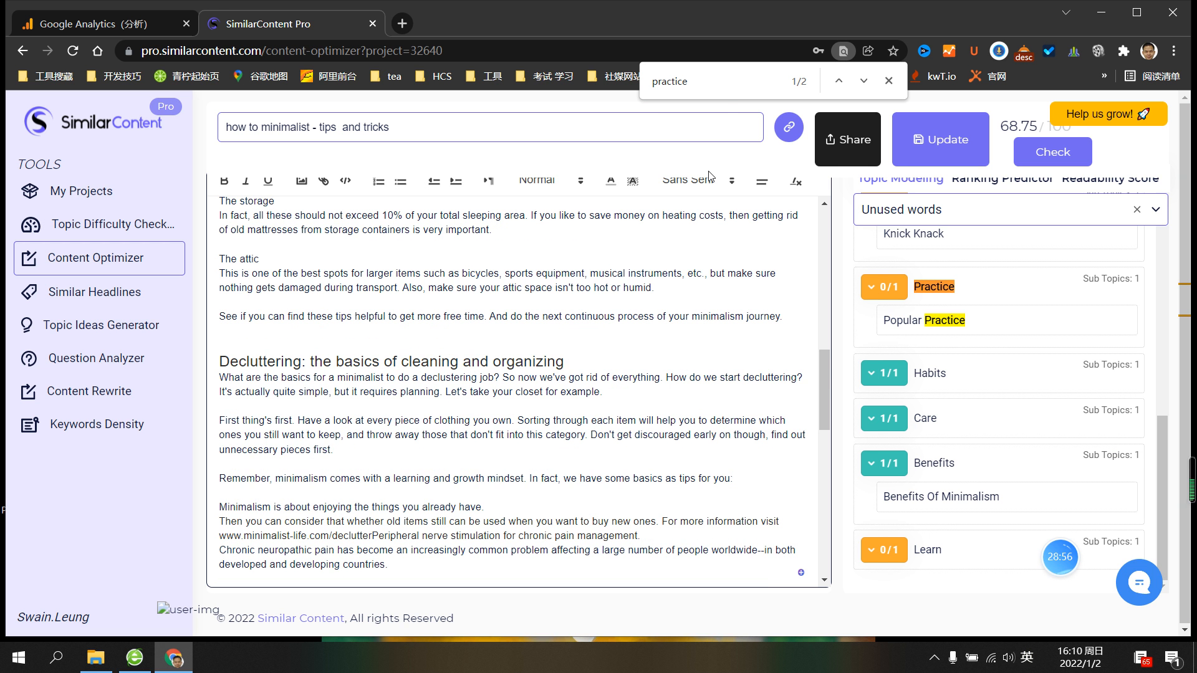
{"action": "key", "text": "BackSpace"}
{"action": "type", "text": "s"}
{"action": "key", "text": "BackSpace"}
{"action": "key", "text": "BackSpace"}
{"action": "type", "text": "se"}
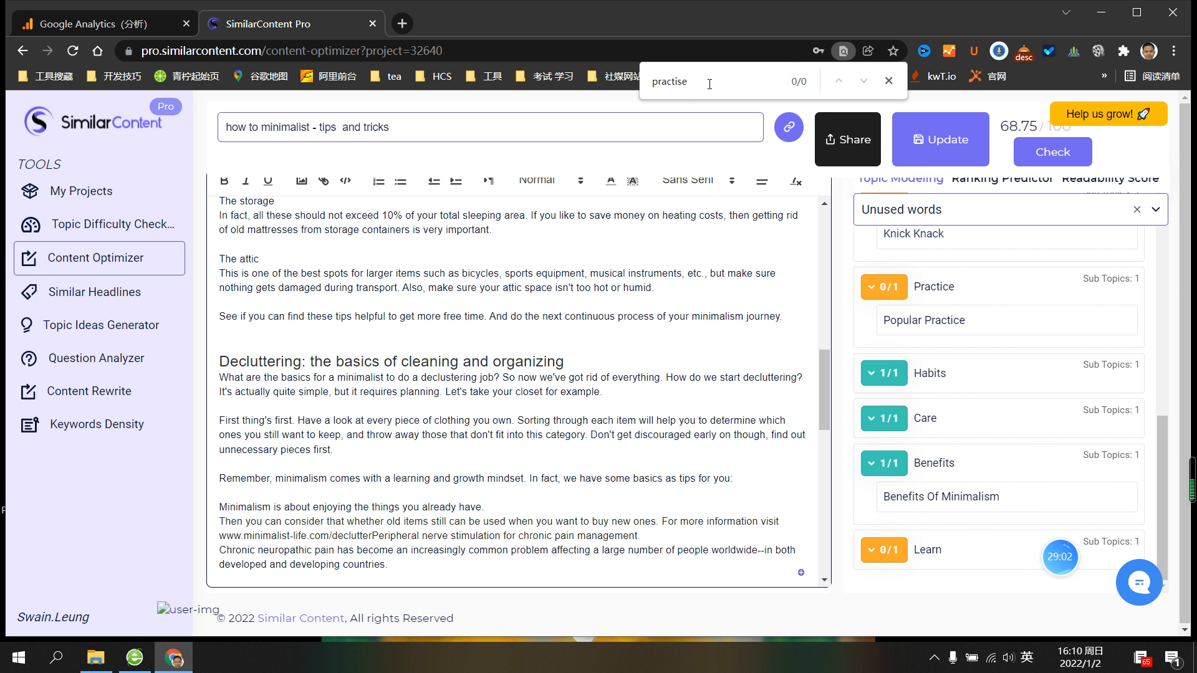
Search the page for "do" instead and clear the search term
{"action": "key", "text": "BackSpace"}
{"action": "key", "text": "BackSpace"}
{"action": "key", "text": "BackSpace"}
{"action": "key", "text": "BackSpace"}
{"action": "key", "text": "BackSpace"}
{"action": "key", "text": "BackSpace"}
{"action": "key", "text": "BackSpace"}
{"action": "key", "text": "BackSpace"}
{"action": "type", "text": "do"}
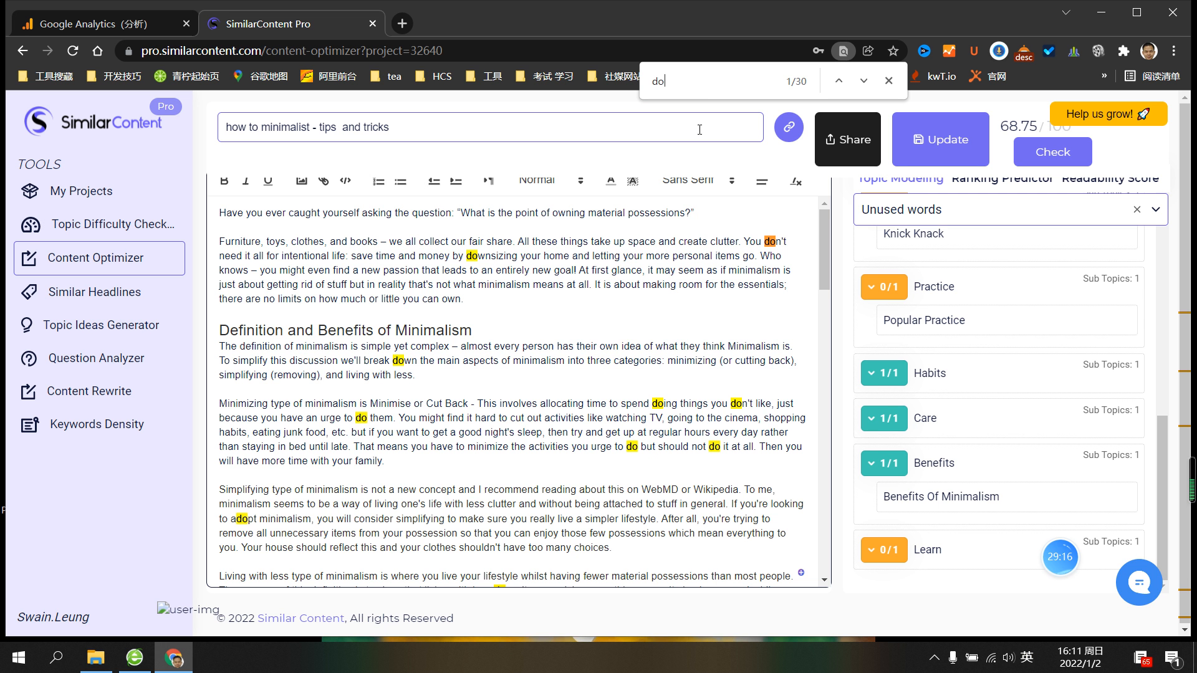
{"action": "left_click_drag", "start_coordinate": [692, 81], "coordinate": [638, 84]}
{"action": "key", "text": "BackSpace"}
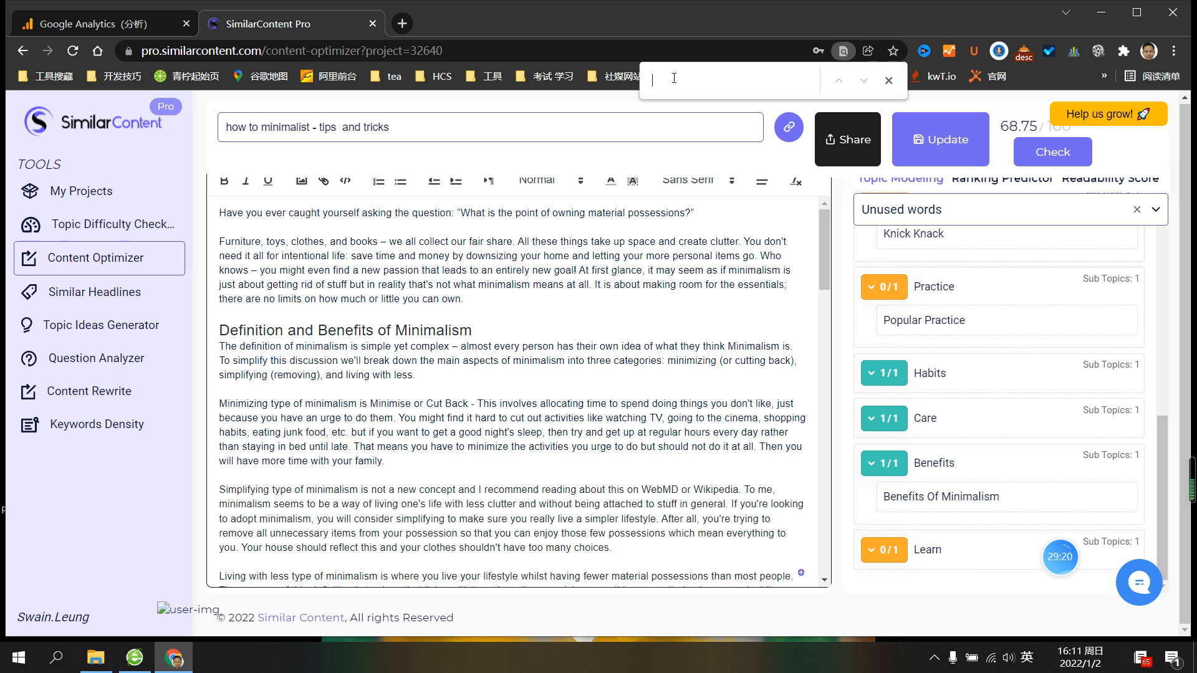
Insert "and popular practice" after "the main aspects" in the opening paragraph of the Definition and Benefits of Minimalism section
{"action": "scroll", "coordinate": [691, 268], "scroll_direction": "down", "scroll_amount": 12}
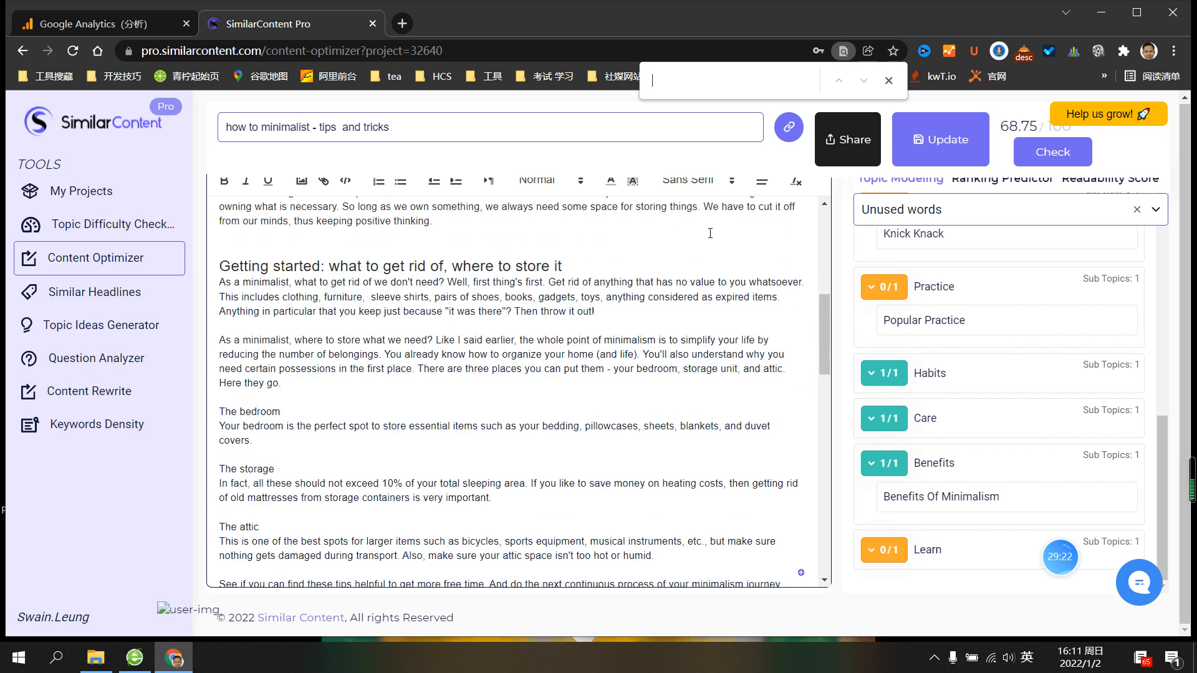
{"action": "scroll", "coordinate": [691, 267], "scroll_direction": "up", "scroll_amount": 12}
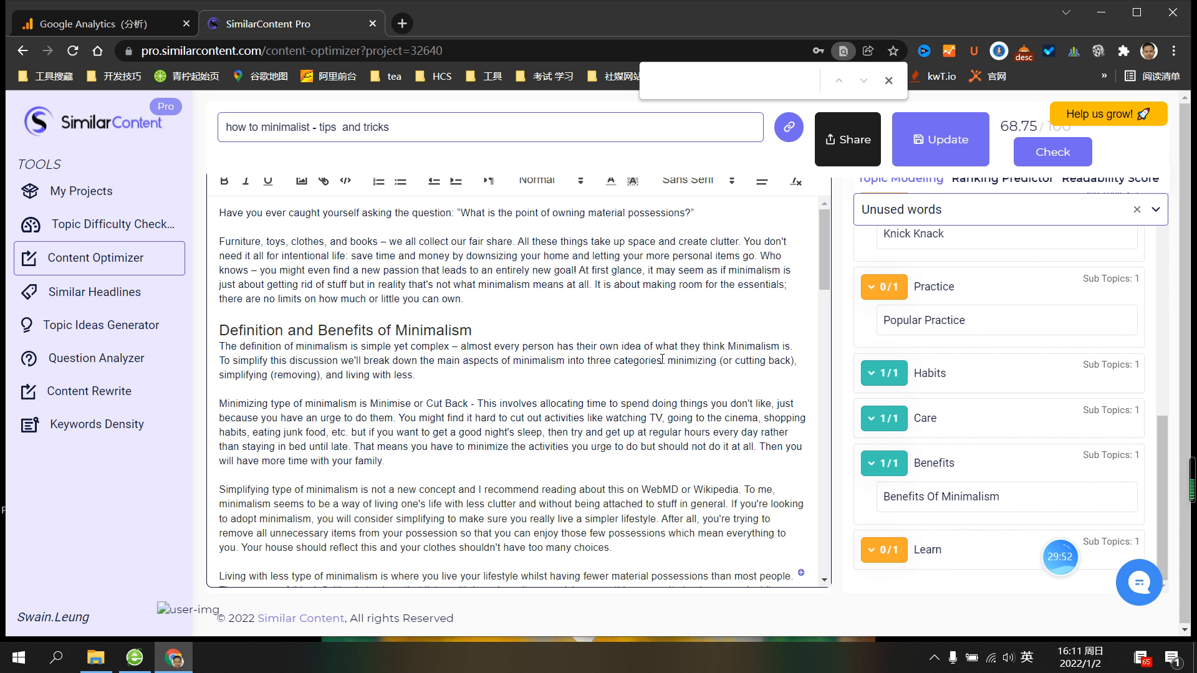
{"action": "left_click", "coordinate": [662, 360]}
{"action": "left_click", "coordinate": [501, 360]}
{"action": "type", "text": "and"}
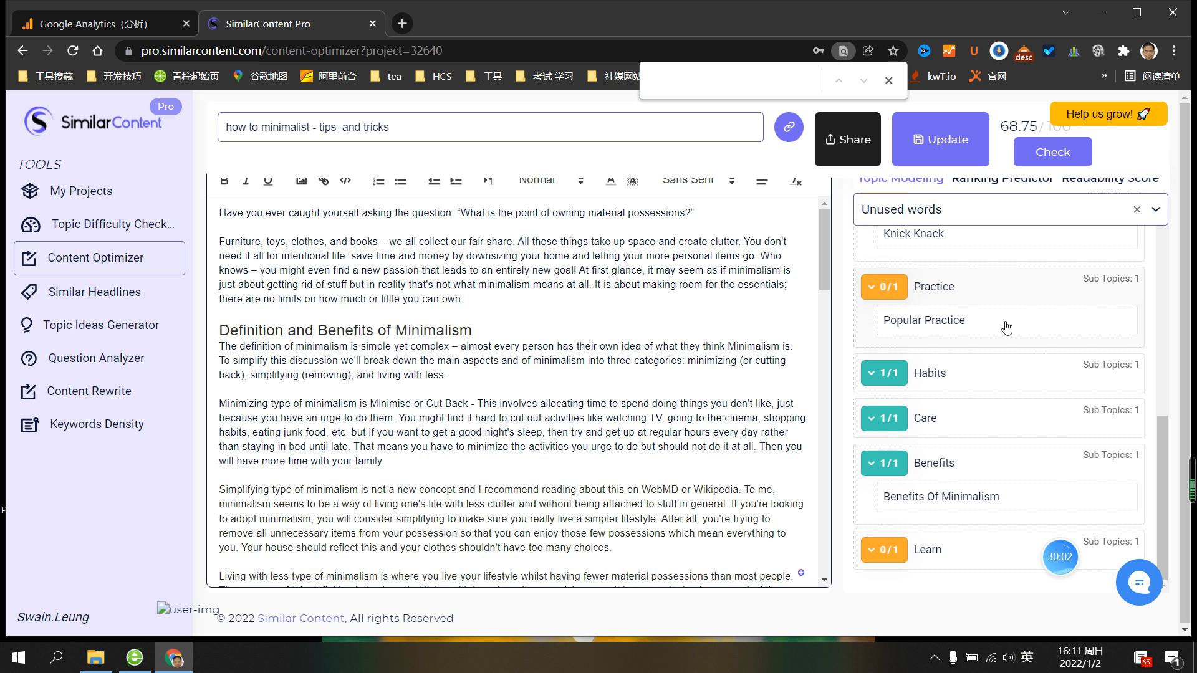
{"action": "left_click", "coordinate": [927, 321]}
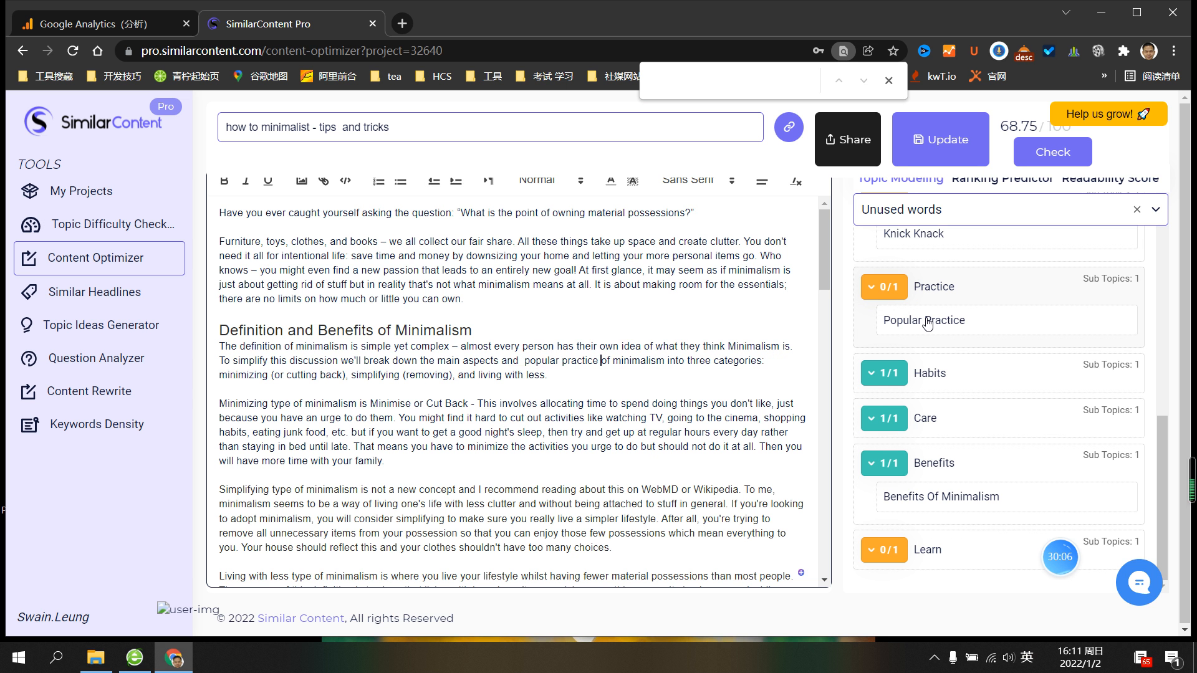
{"action": "mouse_move", "coordinate": [517, 362]}
{"action": "left_click", "coordinate": [540, 382]}
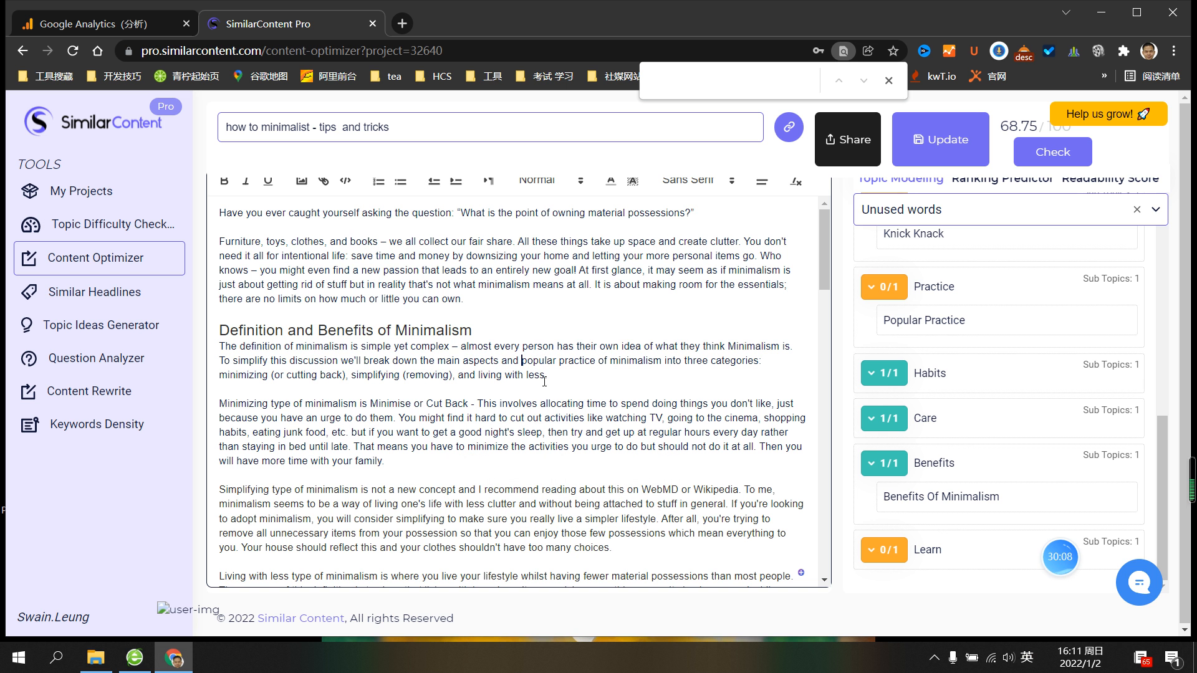
{"action": "left_click", "coordinate": [614, 378]}
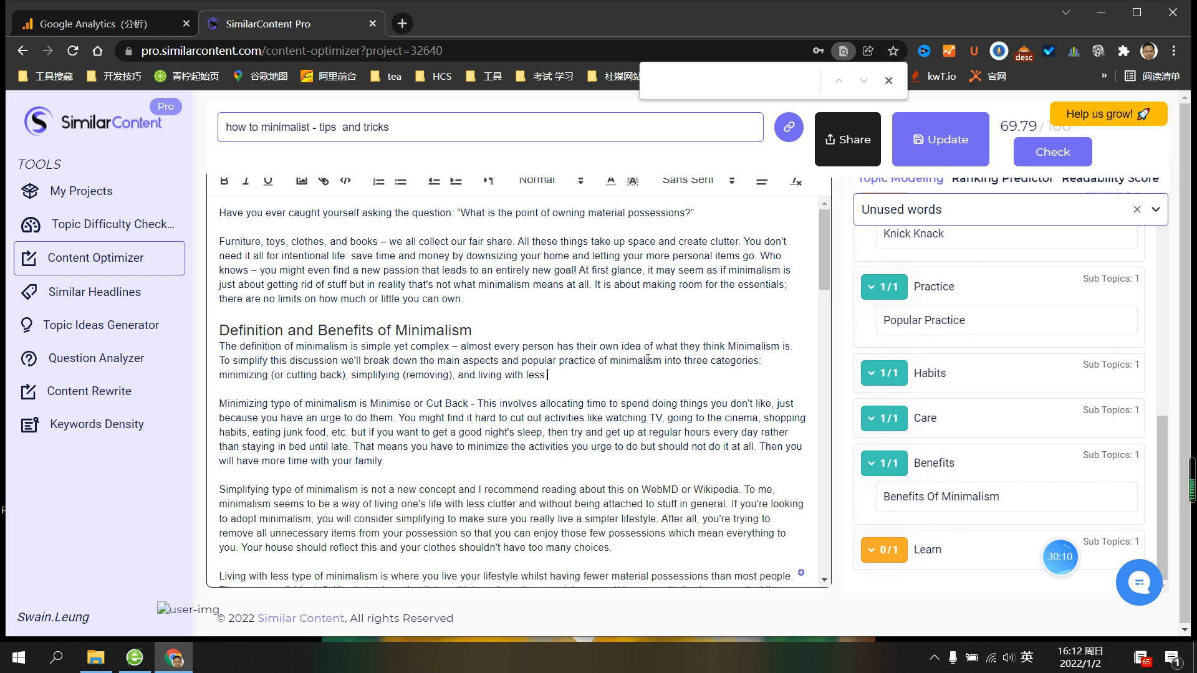
Clear and reapply the Unused words topic filter, and expand the Knick topic to show its subtopic
{"action": "scroll", "coordinate": [843, 358], "scroll_direction": "up", "scroll_amount": 4}
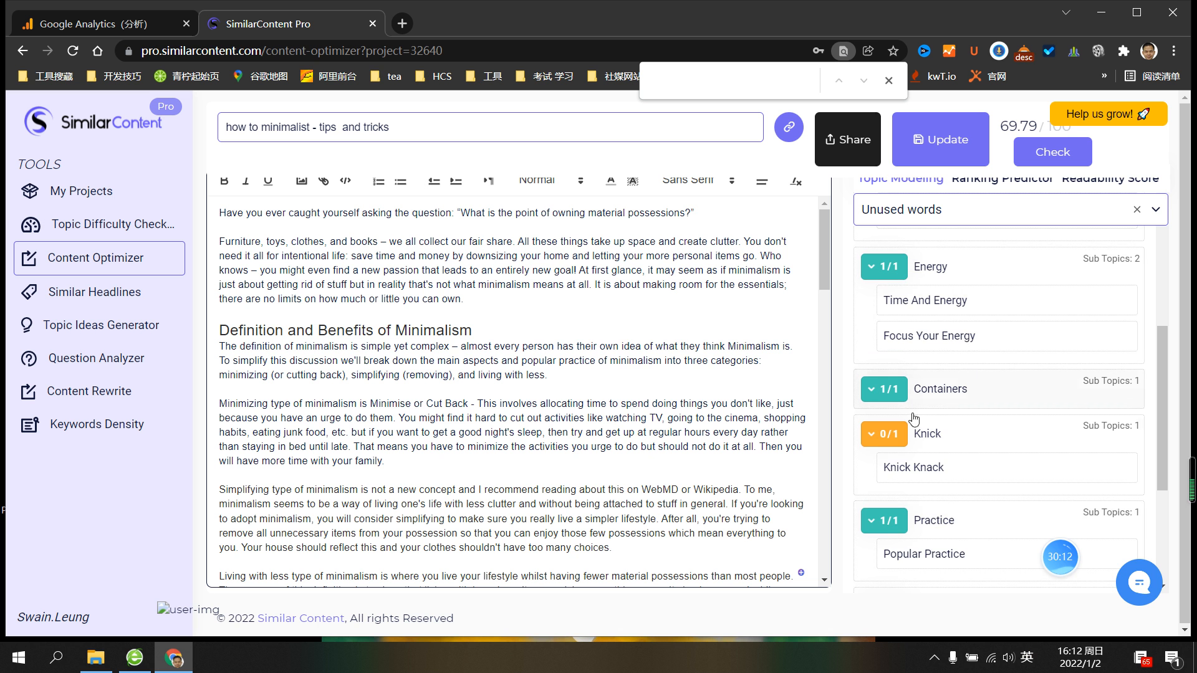
{"action": "left_click", "coordinate": [878, 435]}
{"action": "scroll", "coordinate": [885, 413], "scroll_direction": "down", "scroll_amount": 3}
{"action": "scroll", "coordinate": [1013, 398], "scroll_direction": "up", "scroll_amount": 4}
{"action": "scroll", "coordinate": [1013, 397], "scroll_direction": "up", "scroll_amount": 5}
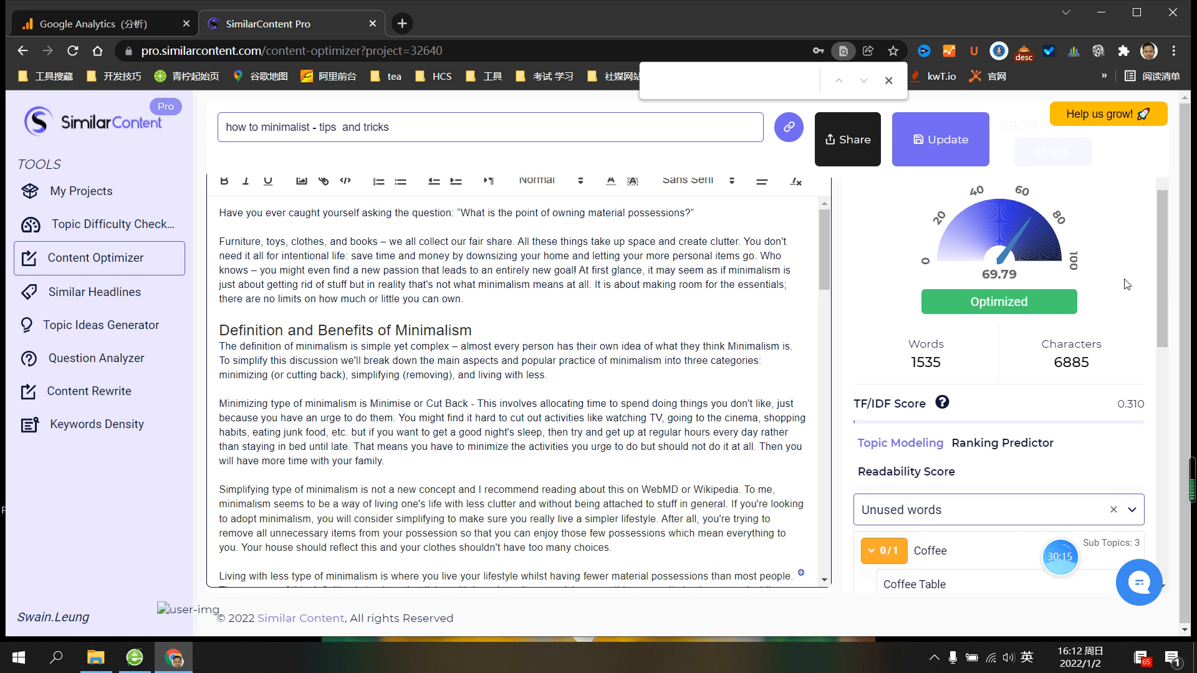
{"action": "left_click", "coordinate": [1130, 508]}
{"action": "left_click", "coordinate": [1130, 509]}
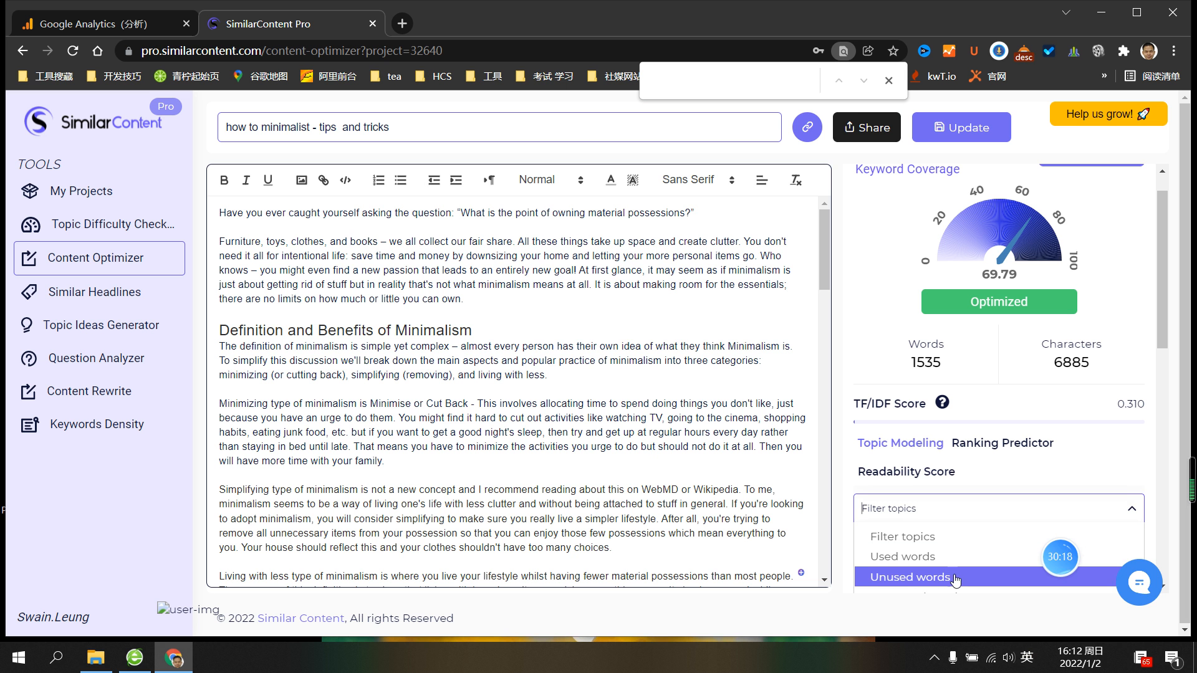
{"action": "left_click", "coordinate": [956, 577]}
{"action": "scroll", "coordinate": [996, 480], "scroll_direction": "down", "scroll_amount": 3}
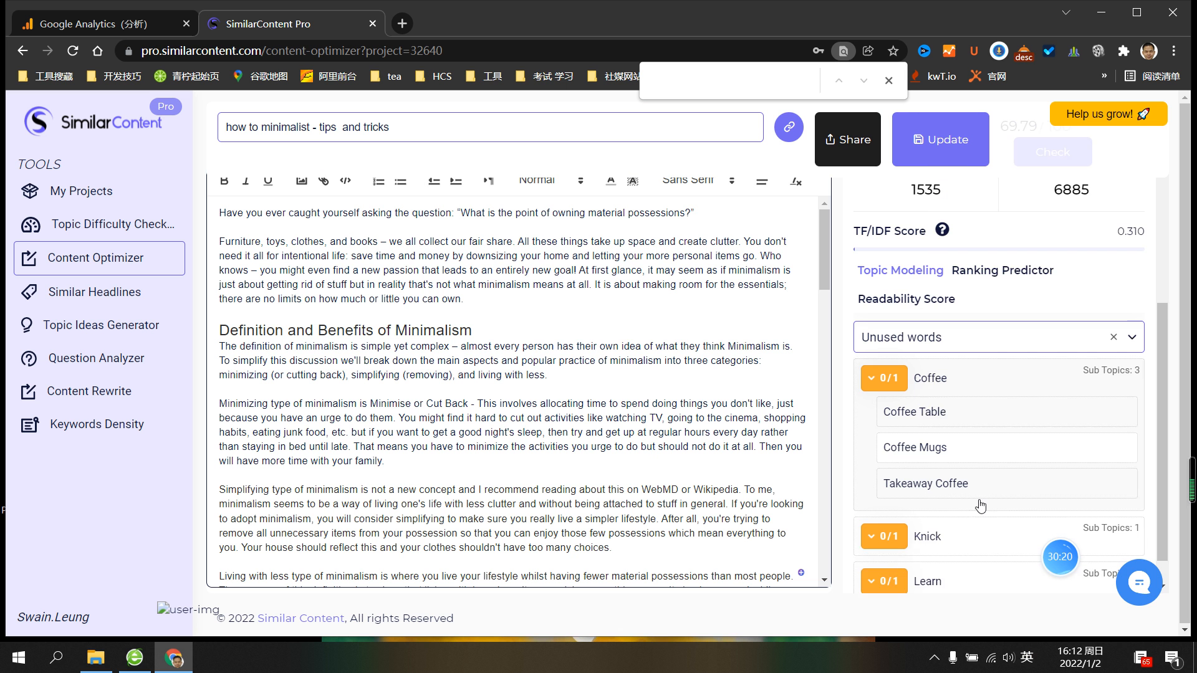
{"action": "left_click", "coordinate": [910, 507]}
{"action": "scroll", "coordinate": [911, 506], "scroll_direction": "down", "scroll_amount": 1}
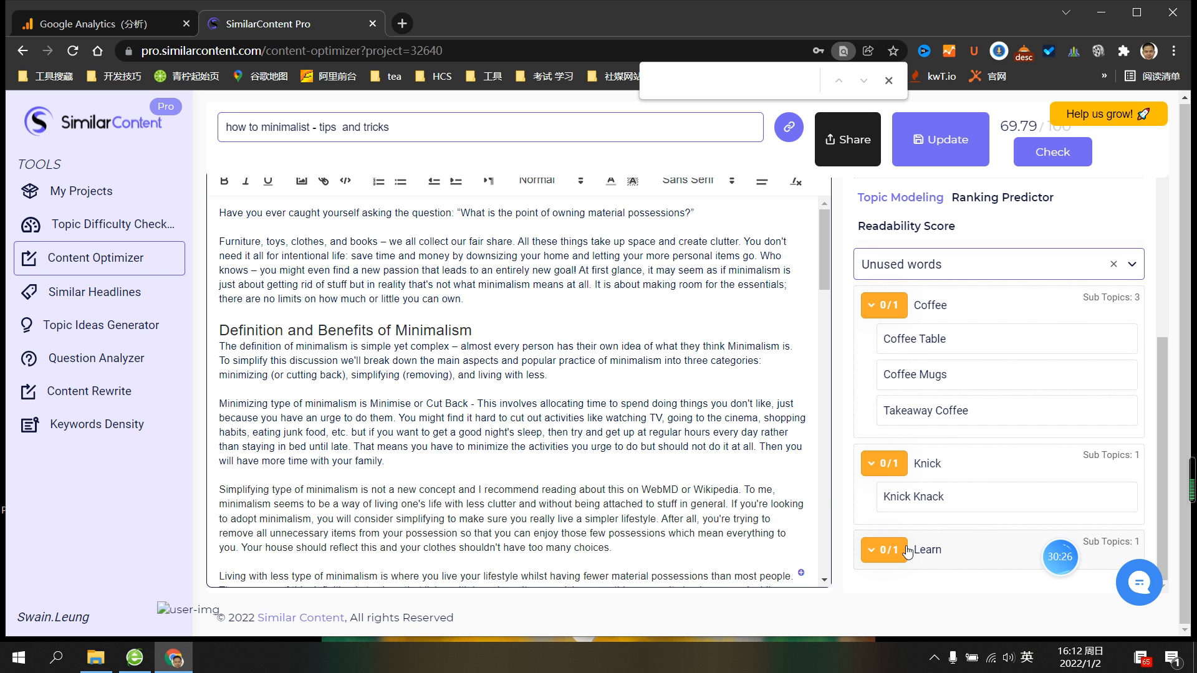
Read through the article from the Definition section to the Conclusion for places to fit the remaining Coffee, Knick and Learn topics
{"action": "scroll", "coordinate": [787, 477], "scroll_direction": "down", "scroll_amount": 1}
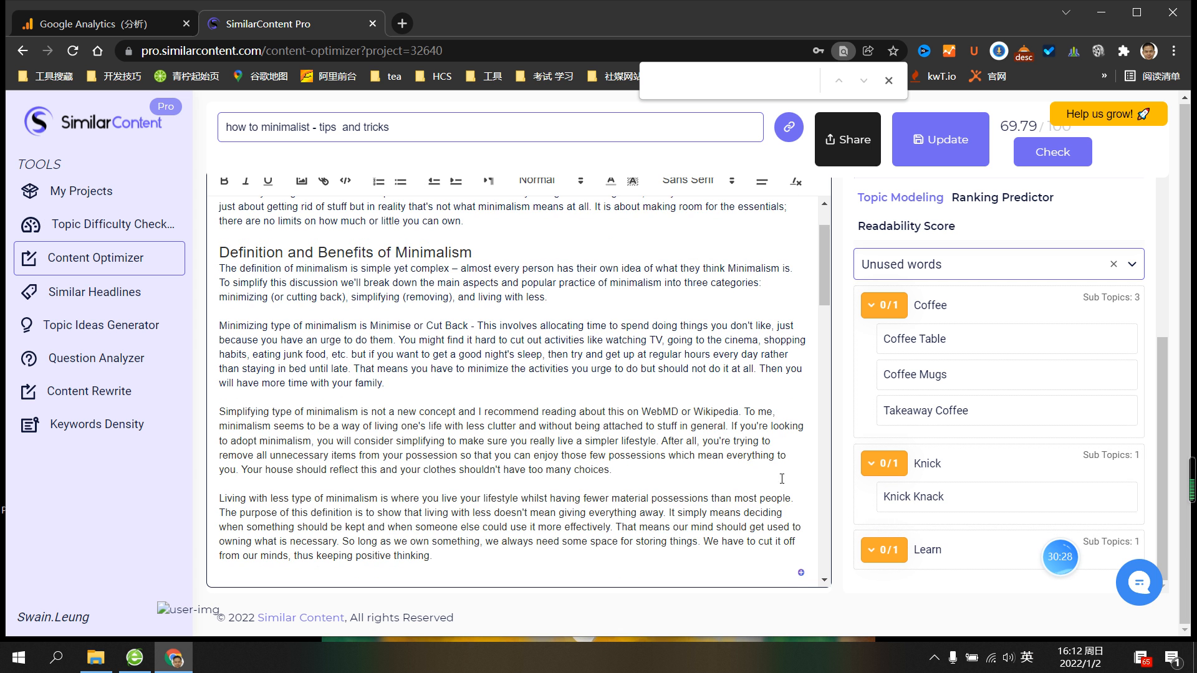
{"action": "scroll", "coordinate": [760, 464], "scroll_direction": "down", "scroll_amount": 2}
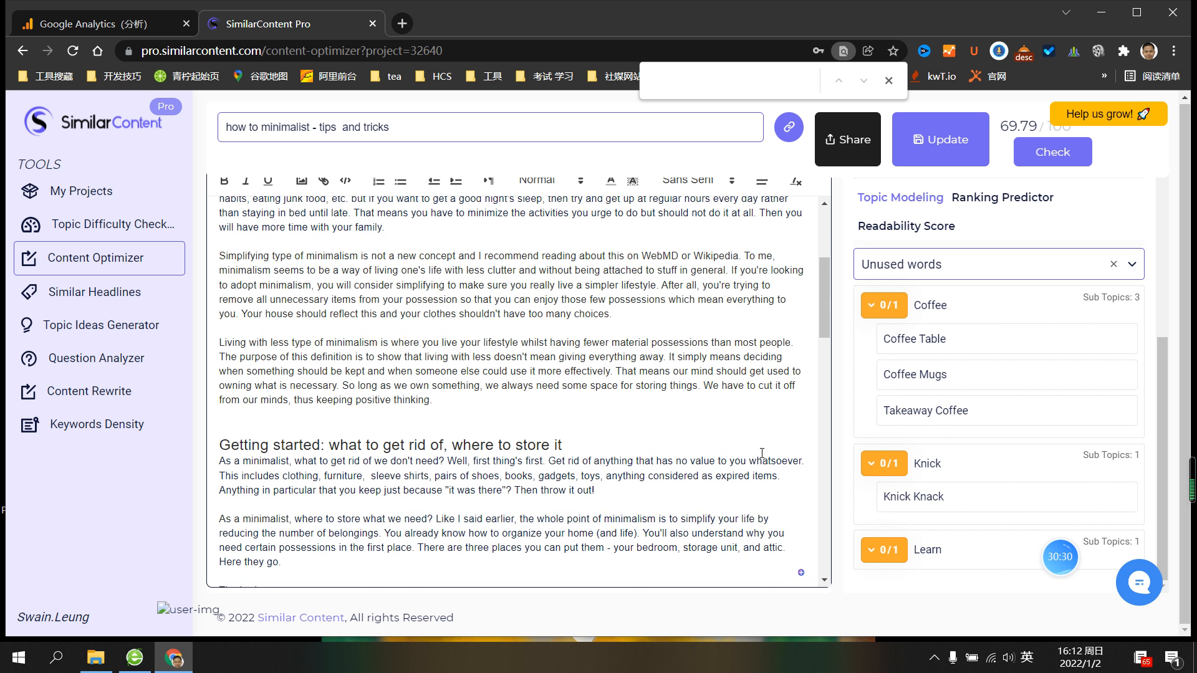
{"action": "scroll", "coordinate": [761, 455], "scroll_direction": "up", "scroll_amount": 1}
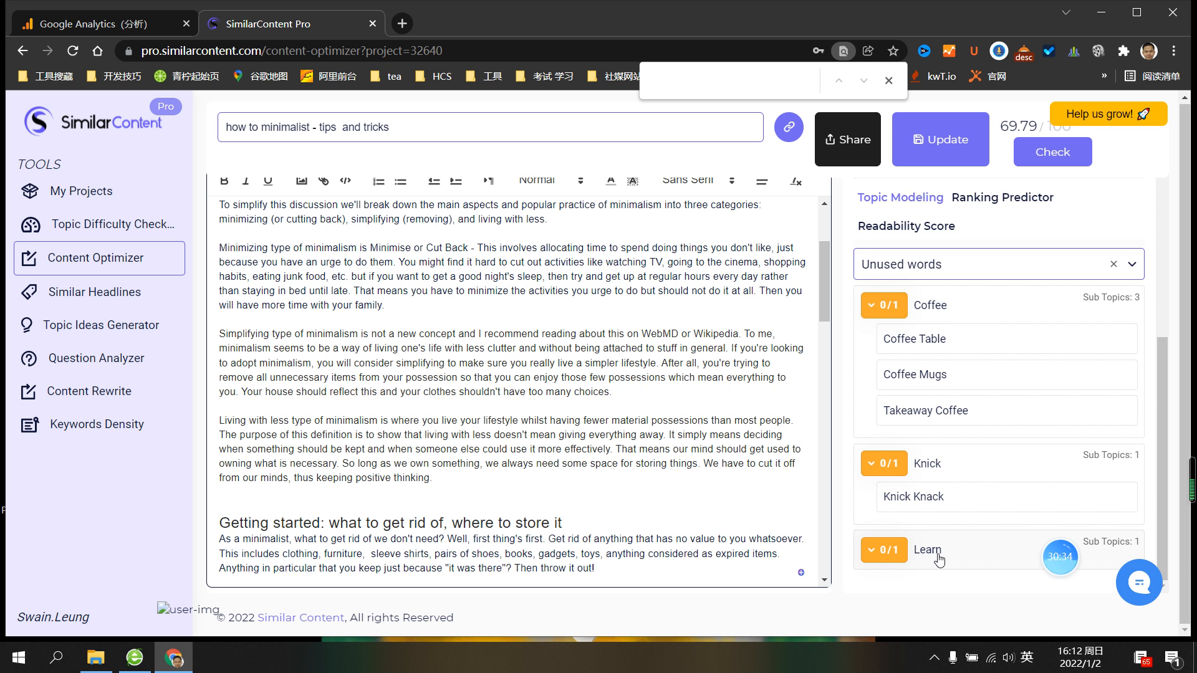
{"action": "scroll", "coordinate": [716, 436], "scroll_direction": "down", "scroll_amount": 15}
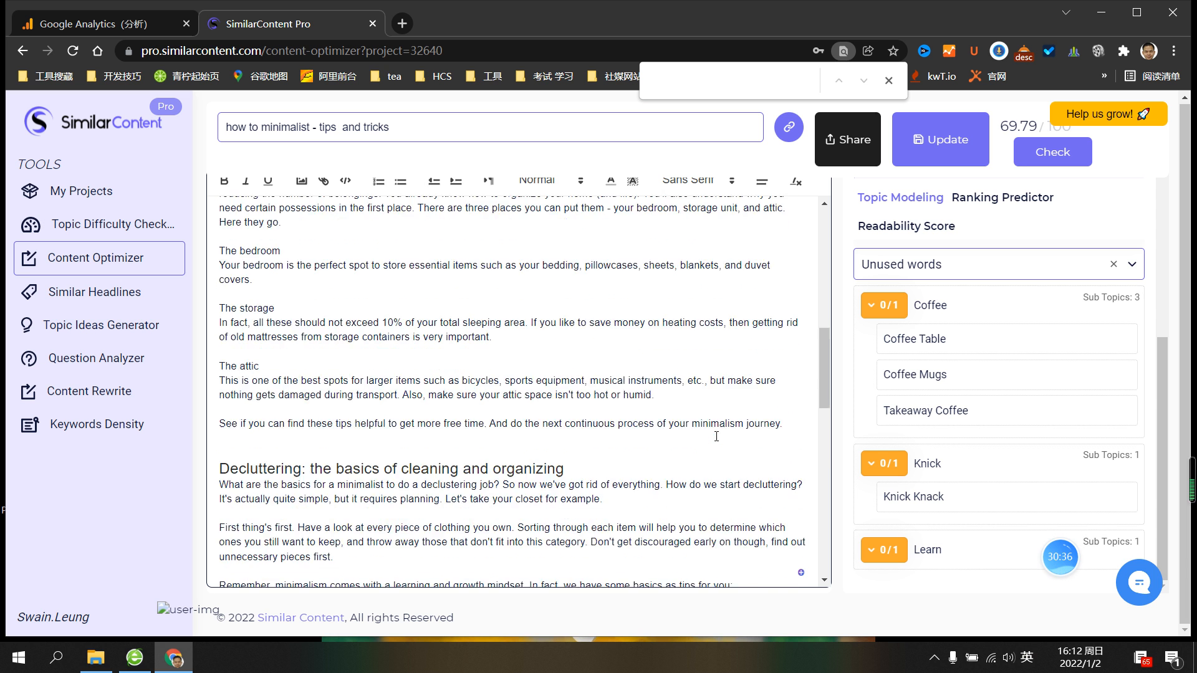
{"action": "scroll", "coordinate": [716, 436], "scroll_direction": "down", "scroll_amount": 5}
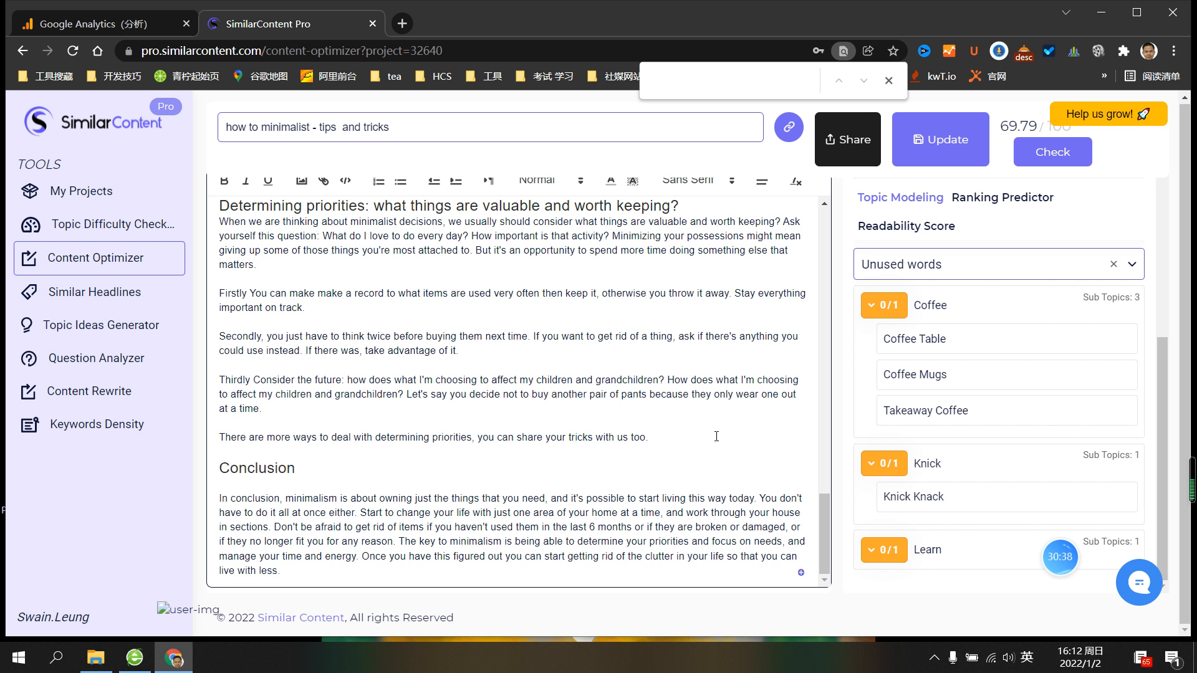
{"action": "scroll", "coordinate": [560, 498], "scroll_direction": "up", "scroll_amount": 3}
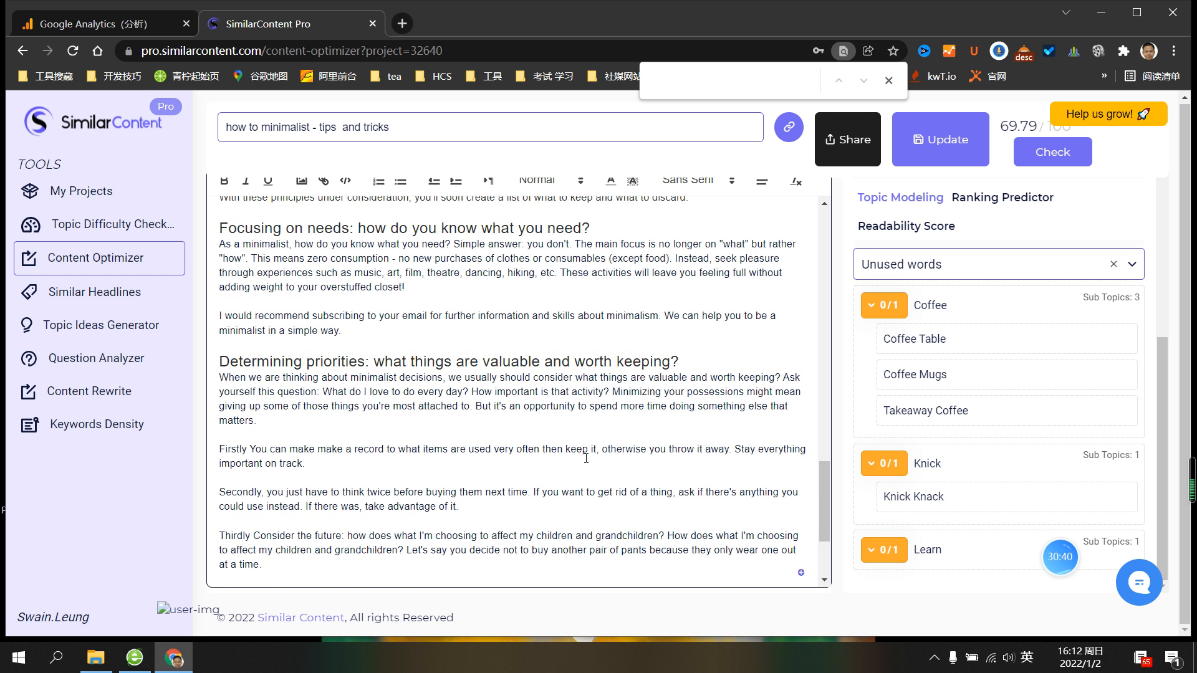
{"action": "scroll", "coordinate": [586, 458], "scroll_direction": "up", "scroll_amount": 10}
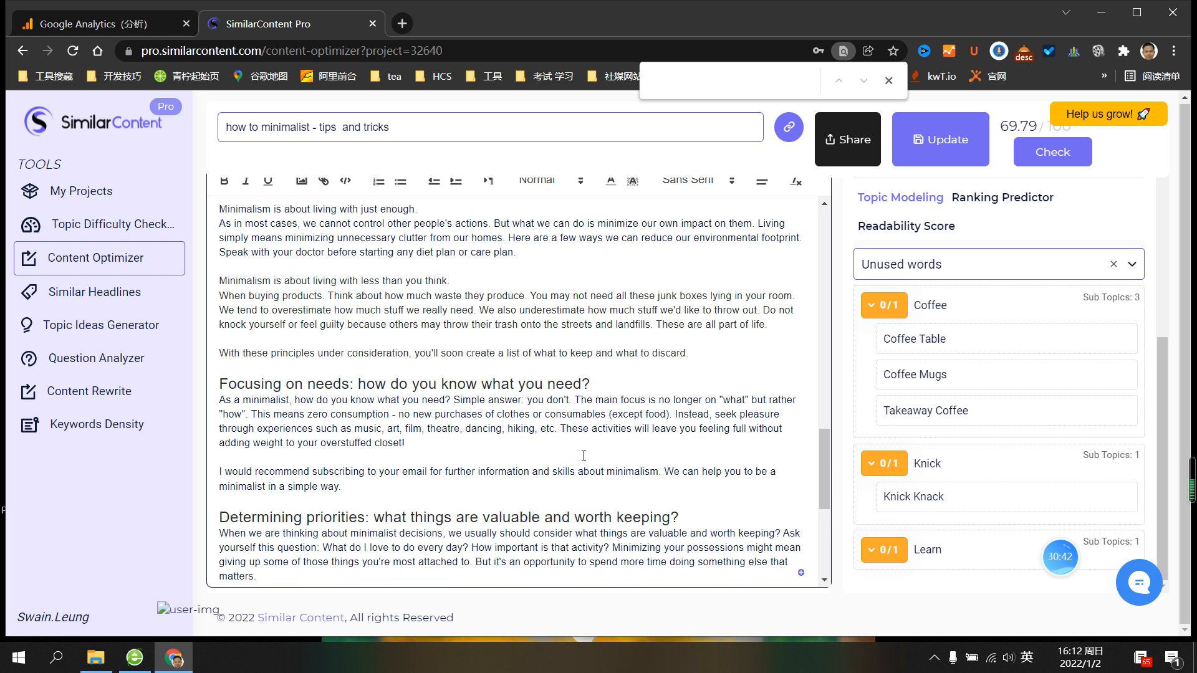
{"action": "scroll", "coordinate": [651, 443], "scroll_direction": "up", "scroll_amount": 5}
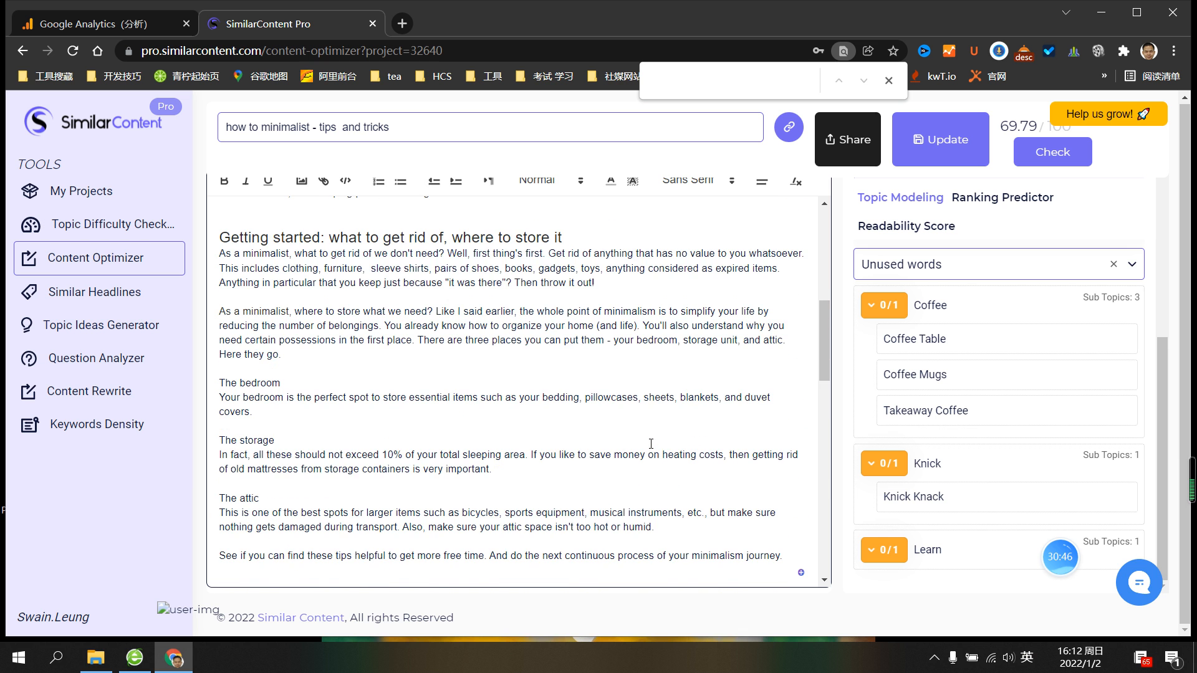
{"action": "scroll", "coordinate": [651, 444], "scroll_direction": "up", "scroll_amount": 5}
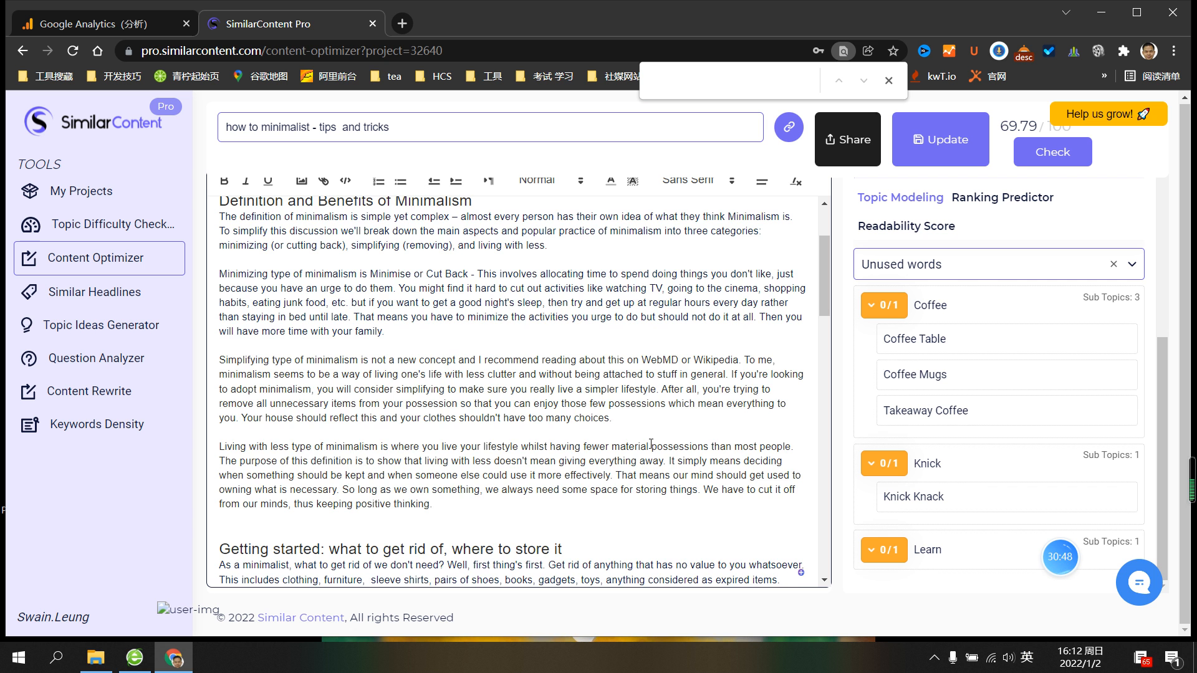
{"action": "scroll", "coordinate": [651, 444], "scroll_direction": "up", "scroll_amount": 1}
{"action": "scroll", "coordinate": [718, 421], "scroll_direction": "up", "scroll_amount": 1}
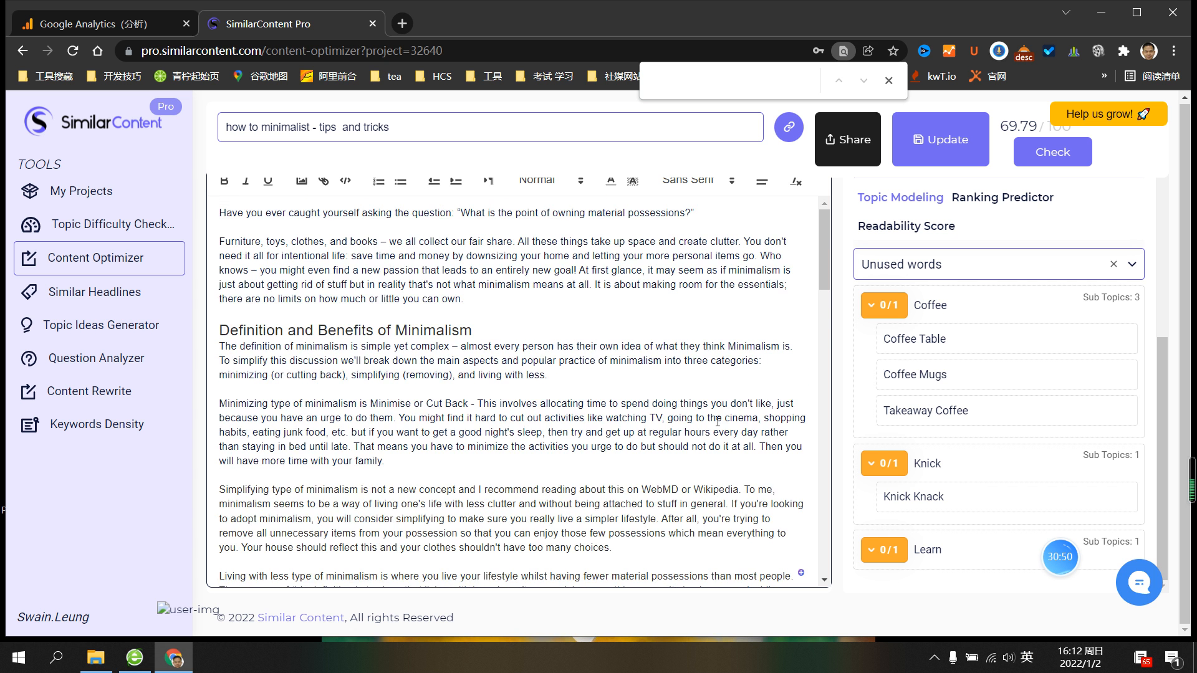
{"action": "scroll", "coordinate": [704, 392], "scroll_direction": "down", "scroll_amount": 3}
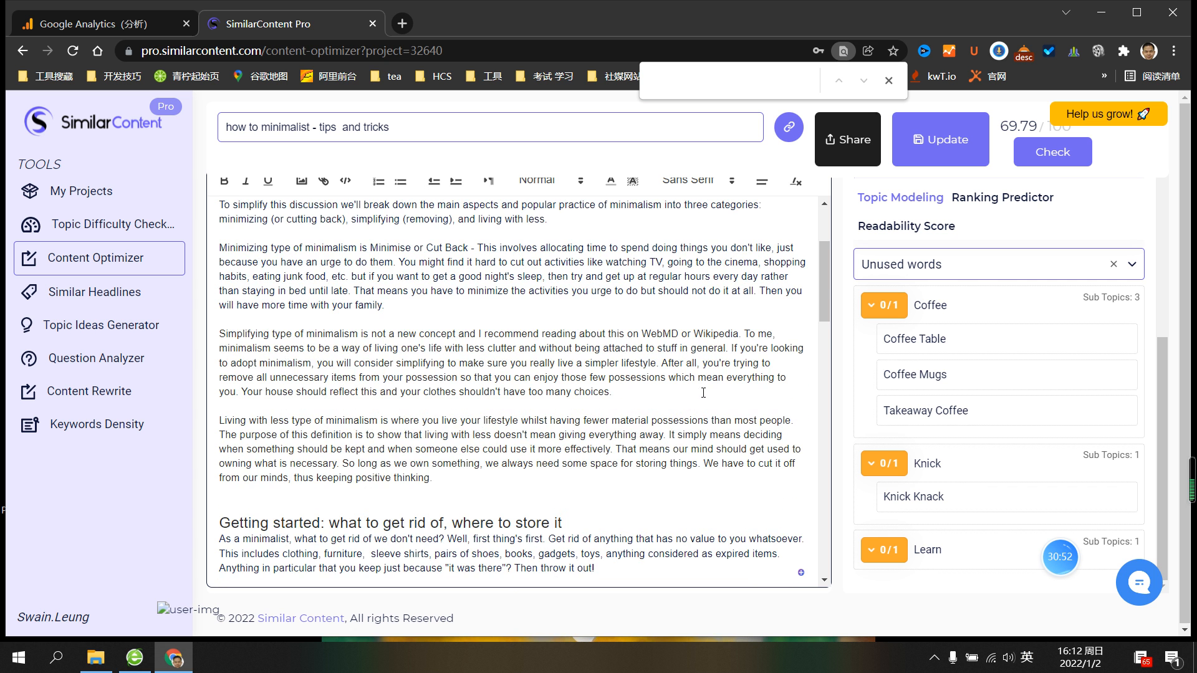
Reread the article from the introduction to the Decluttering section for a place to fit the Coffee and Knick Knack topics
{"action": "scroll", "coordinate": [611, 391], "scroll_direction": "down", "scroll_amount": 3}
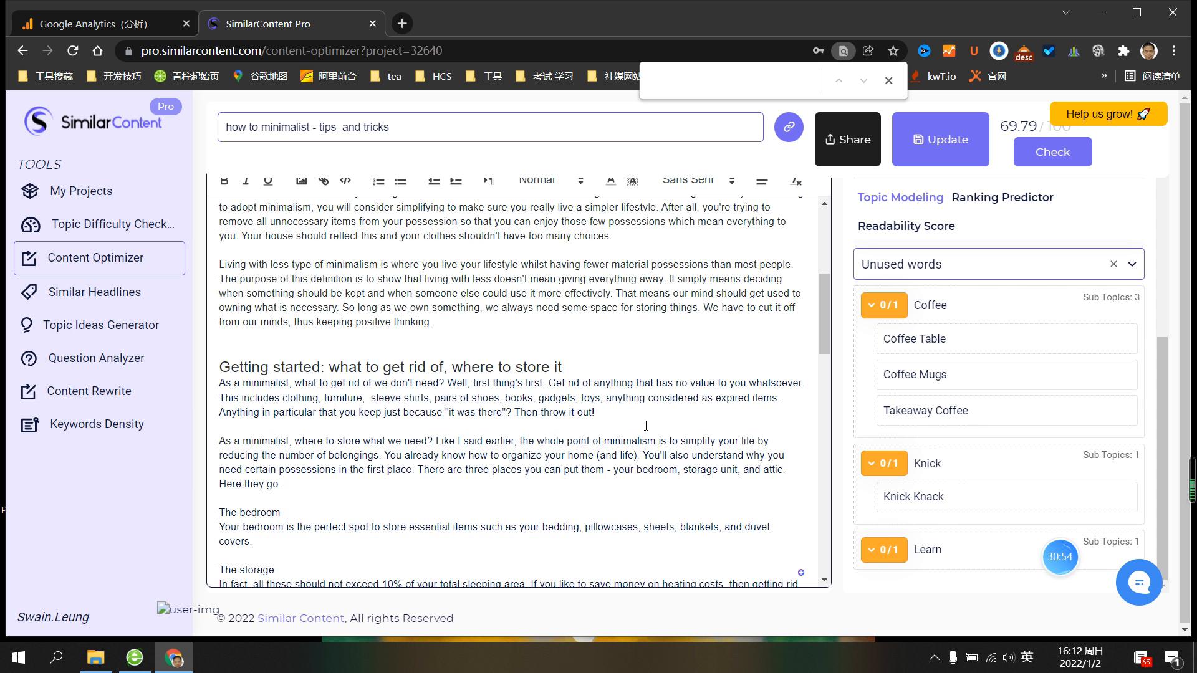
{"action": "scroll", "coordinate": [647, 426], "scroll_direction": "down", "scroll_amount": 4}
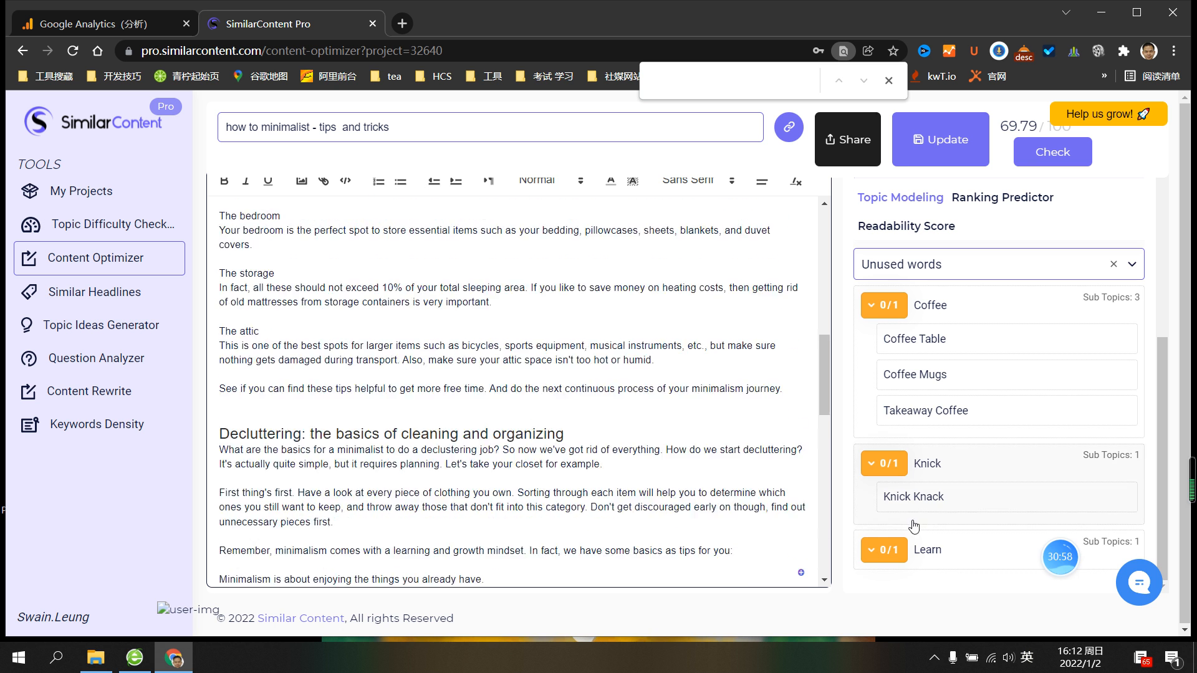
{"action": "scroll", "coordinate": [755, 426], "scroll_direction": "up", "scroll_amount": 4}
{"action": "scroll", "coordinate": [754, 425], "scroll_direction": "up", "scroll_amount": 7}
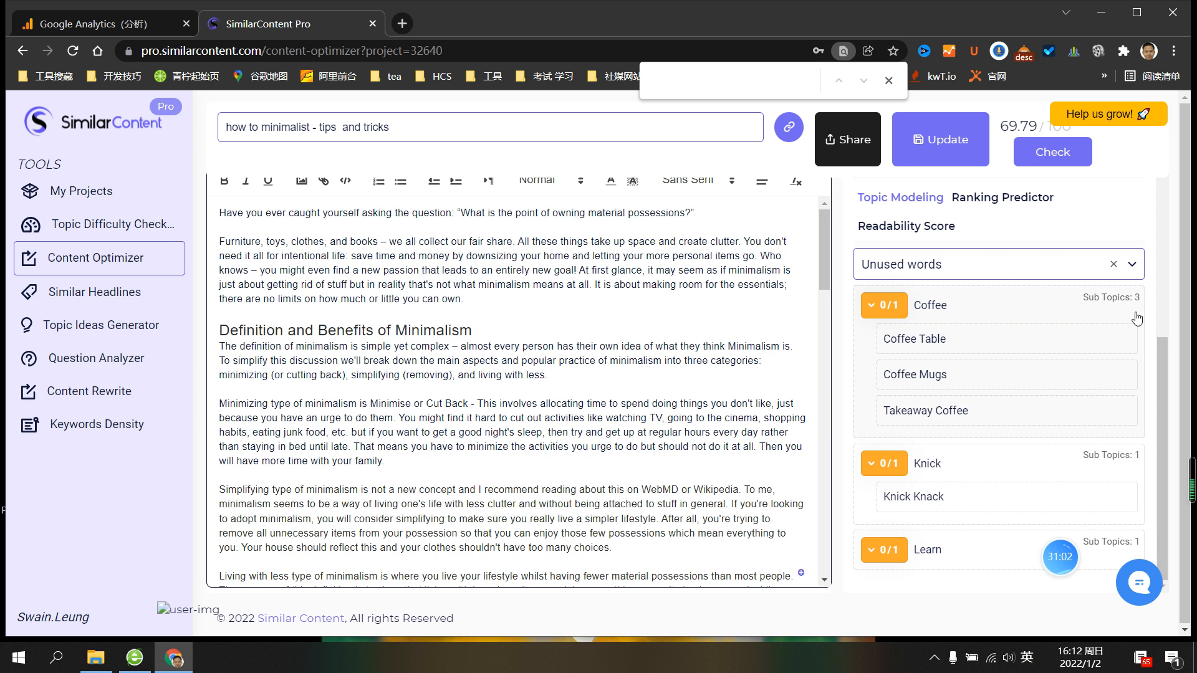
{"action": "scroll", "coordinate": [1115, 299], "scroll_direction": "up", "scroll_amount": 4}
{"action": "scroll", "coordinate": [1106, 356], "scroll_direction": "down", "scroll_amount": 2}
{"action": "scroll", "coordinate": [1107, 356], "scroll_direction": "down", "scroll_amount": 1}
{"action": "scroll", "coordinate": [624, 367], "scroll_direction": "down", "scroll_amount": 4}
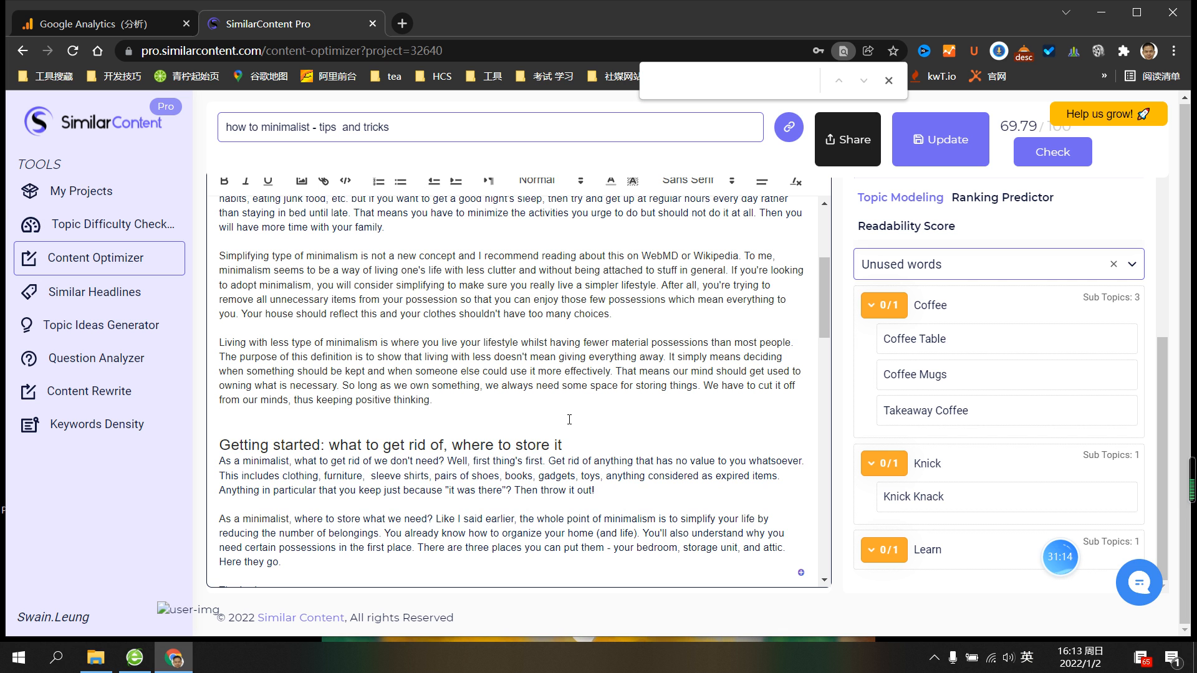
Add an empty line above the "Getting started" heading and copy the phrase "knick knack" without leaving it in the article
{"action": "key", "text": "Return"}
{"action": "left_click", "coordinate": [932, 504]}
{"action": "key", "text": "shift+Home"}
{"action": "key", "text": "ctrl+c"}
{"action": "key", "text": "BackSpace"}
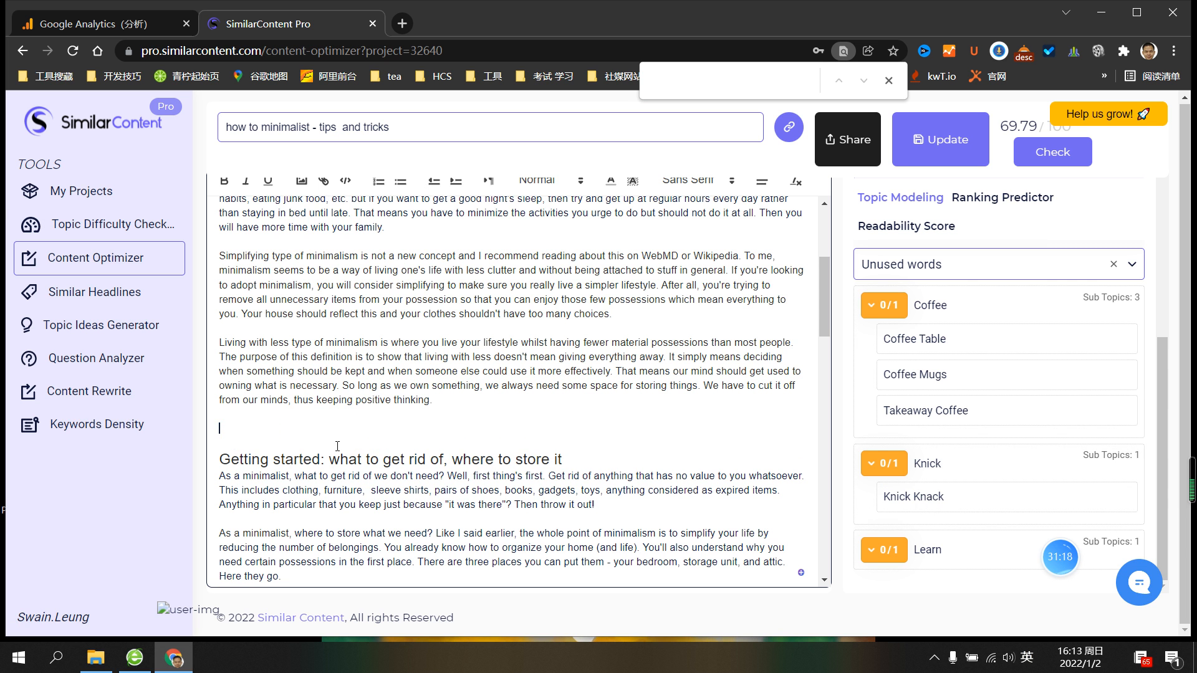
Switch to Baidu Translate, look up the Chinese meaning of "knick knack" and its capitalised suggestion, and return to the article
{"action": "left_click", "coordinate": [135, 658]}
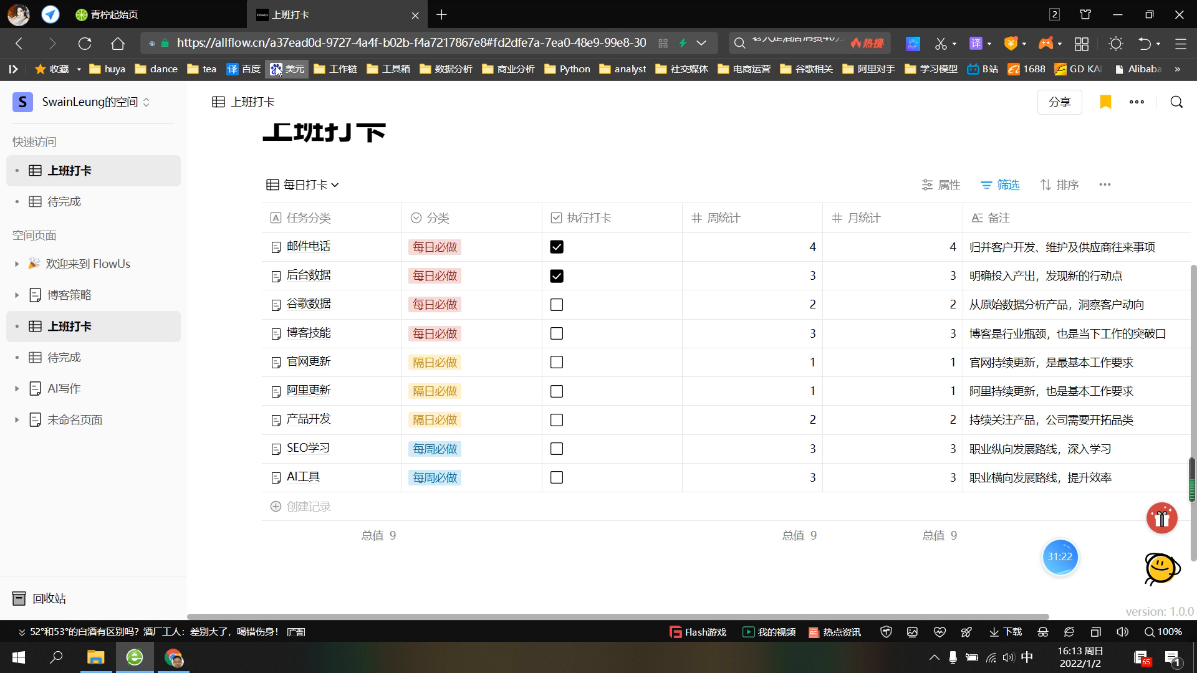
{"action": "left_click", "coordinate": [251, 70]}
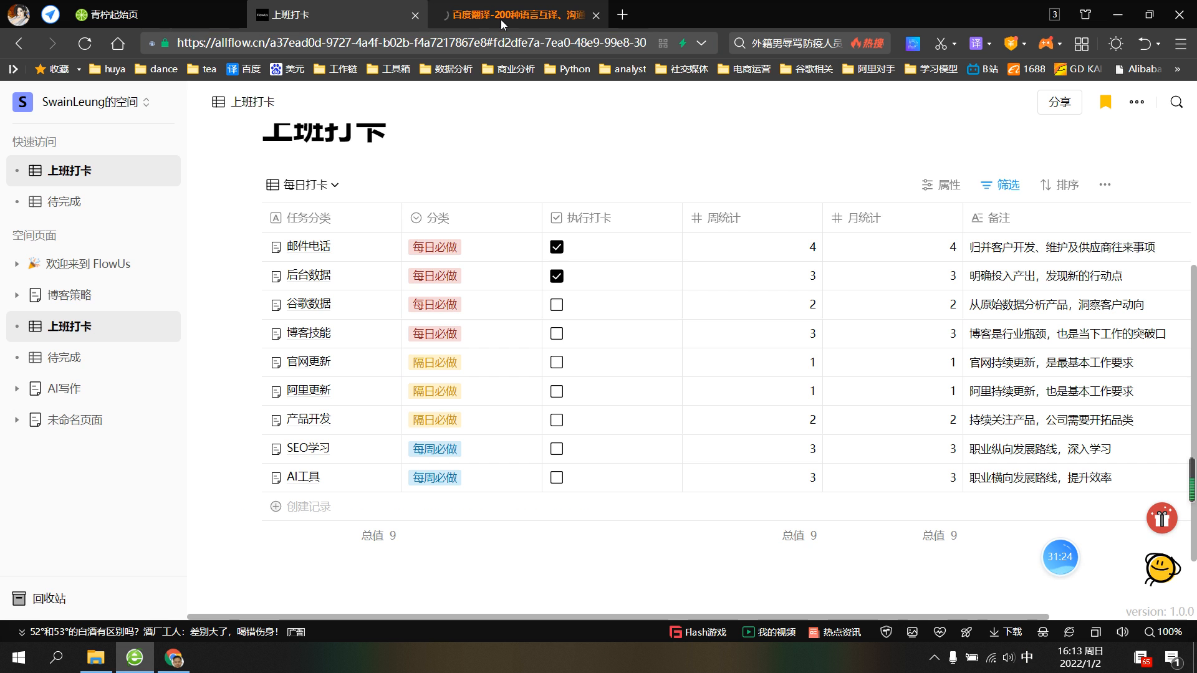
{"action": "left_click", "coordinate": [506, 15]}
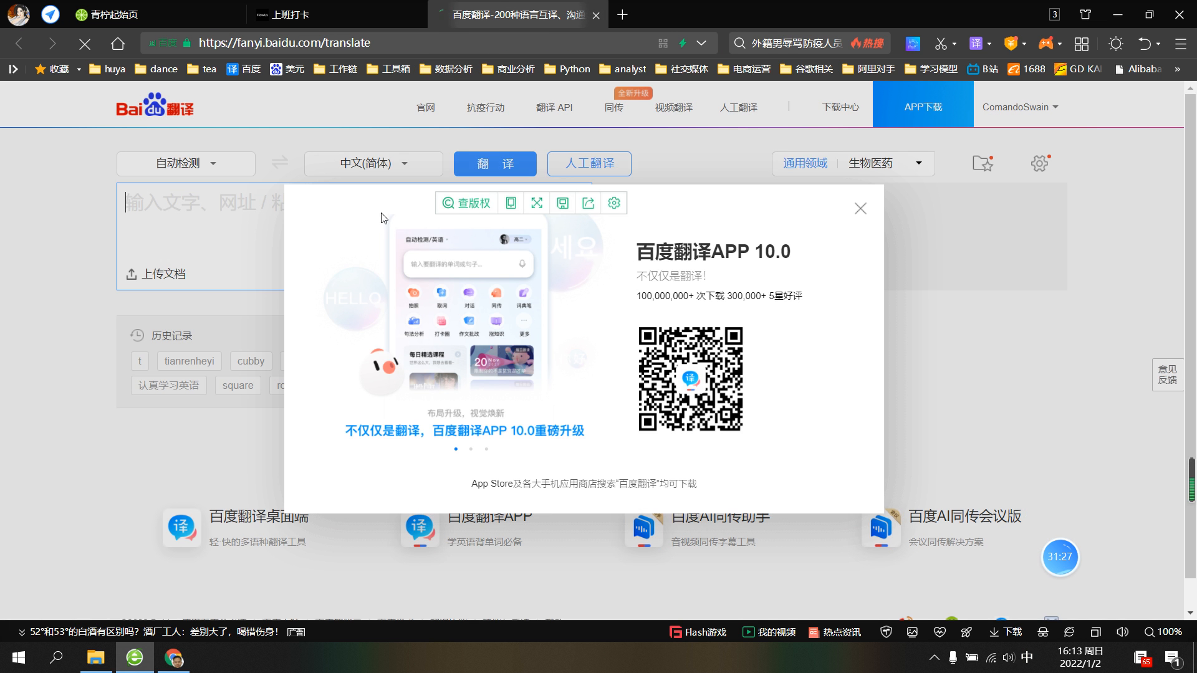
{"action": "left_click", "coordinate": [860, 209]}
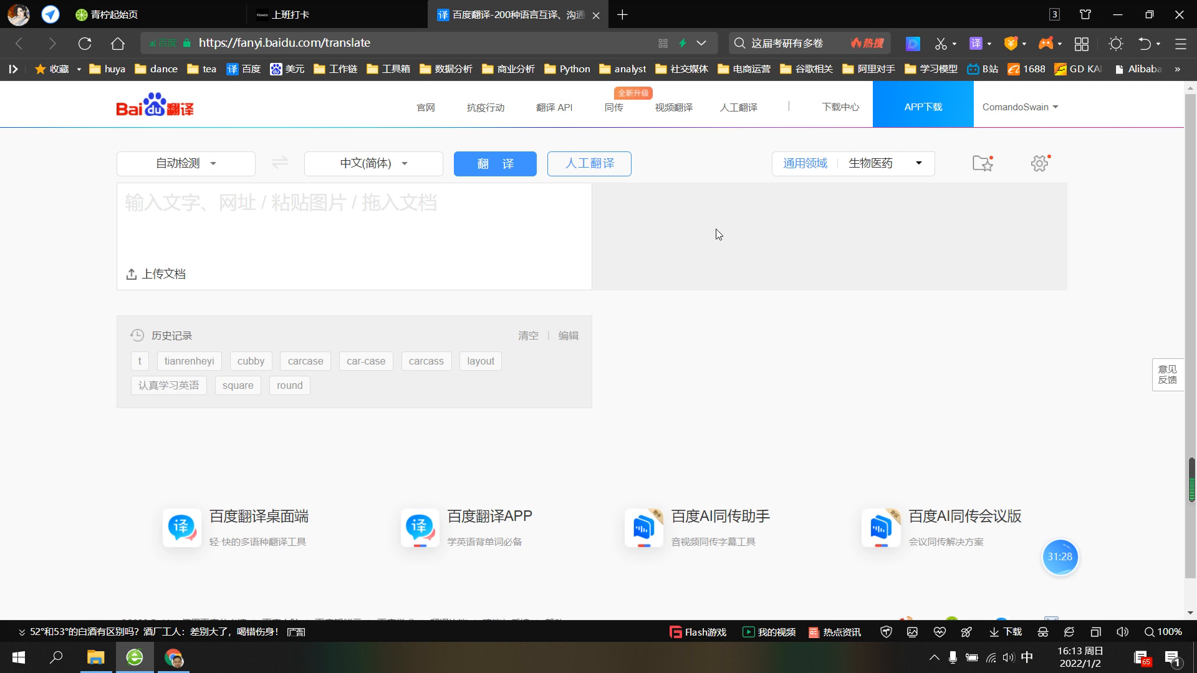
{"action": "key", "text": "ctrl+v"}
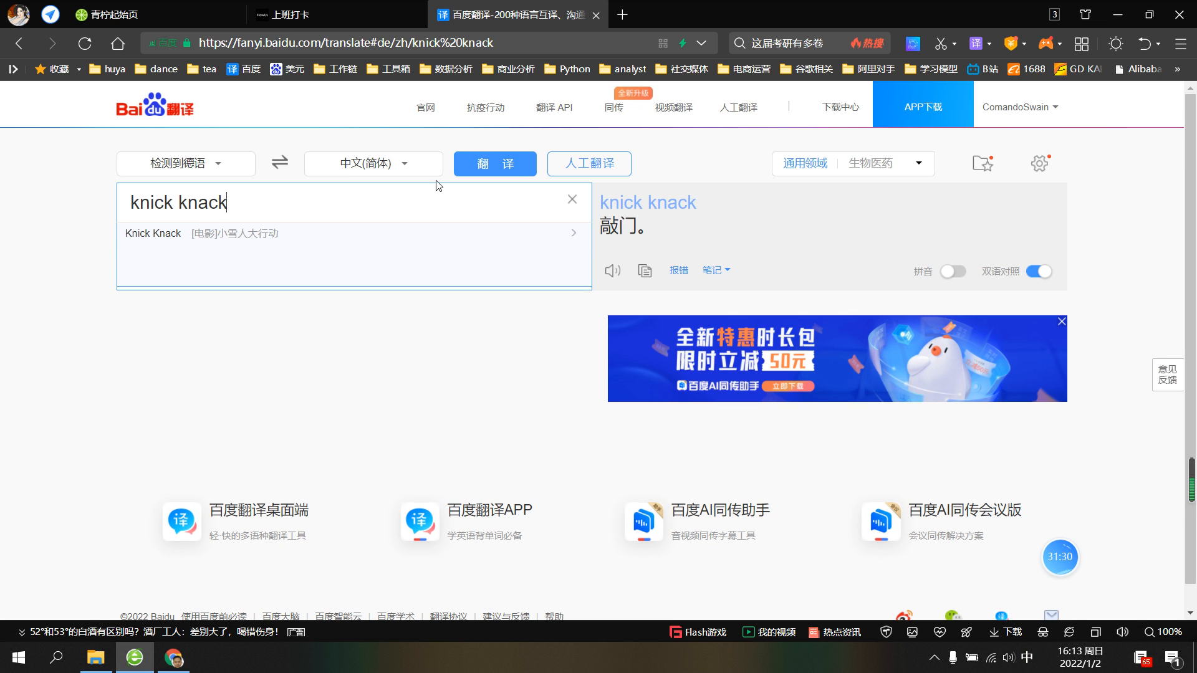
{"action": "left_click", "coordinate": [295, 234]}
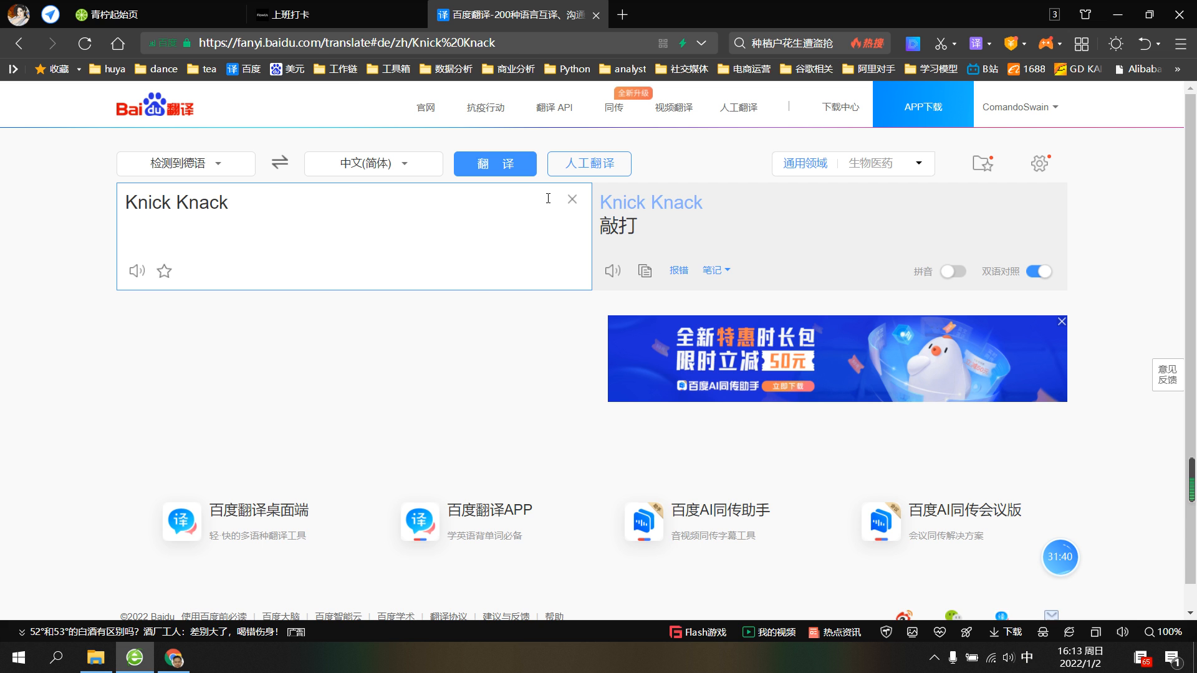
{"action": "key", "text": "alt+Tab"}
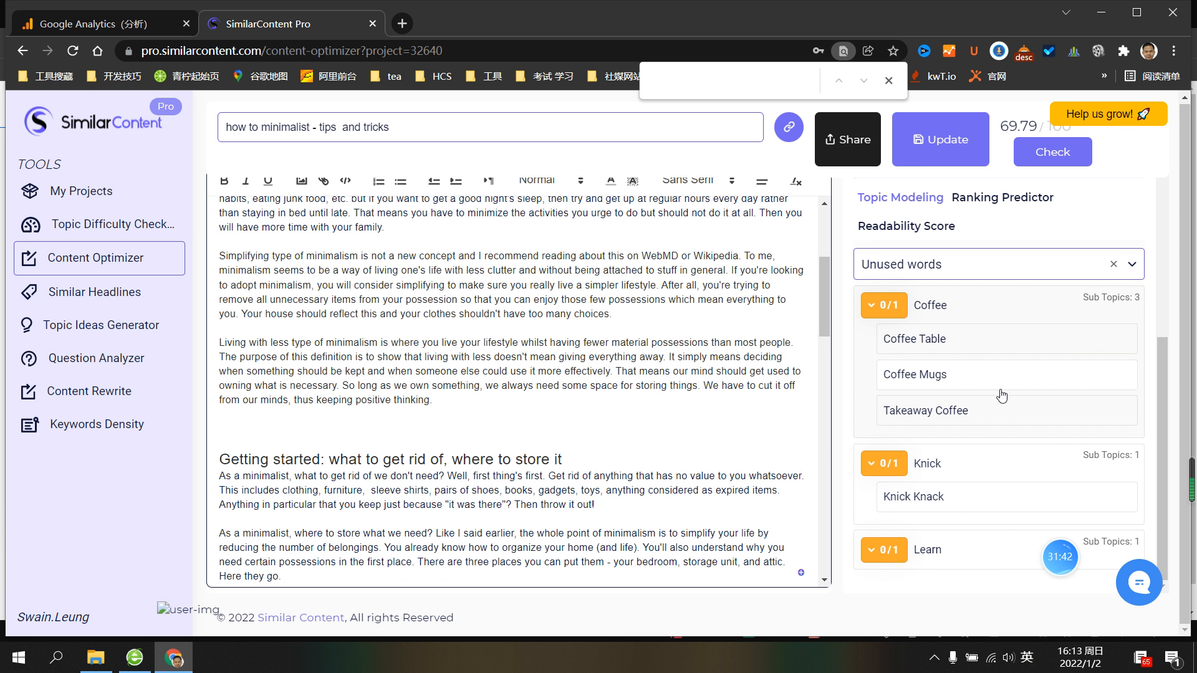
Expand the Learn topic to show its subtopic and collapse the Coffee topic
{"action": "scroll", "coordinate": [828, 448], "scroll_direction": "down", "scroll_amount": 1}
{"action": "scroll", "coordinate": [828, 447], "scroll_direction": "up", "scroll_amount": 2}
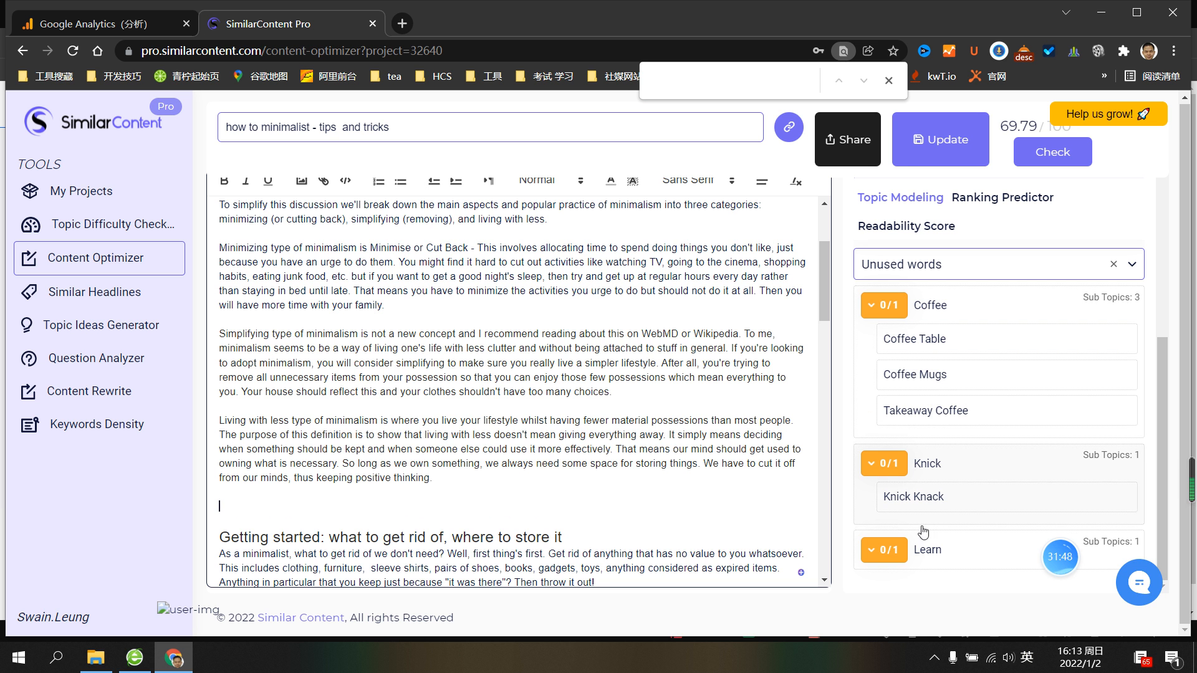
{"action": "left_click", "coordinate": [888, 551]}
{"action": "scroll", "coordinate": [905, 472], "scroll_direction": "up", "scroll_amount": 1}
{"action": "scroll", "coordinate": [1010, 527], "scroll_direction": "down", "scroll_amount": 1}
{"action": "scroll", "coordinate": [972, 540], "scroll_direction": "up", "scroll_amount": 1}
{"action": "scroll", "coordinate": [927, 550], "scroll_direction": "down", "scroll_amount": 1}
{"action": "scroll", "coordinate": [939, 546], "scroll_direction": "up", "scroll_amount": 1}
{"action": "scroll", "coordinate": [1010, 521], "scroll_direction": "down", "scroll_amount": 1}
{"action": "scroll", "coordinate": [1082, 480], "scroll_direction": "up", "scroll_amount": 1}
{"action": "scroll", "coordinate": [1163, 456], "scroll_direction": "down", "scroll_amount": 1}
{"action": "scroll", "coordinate": [1167, 456], "scroll_direction": "up", "scroll_amount": 1}
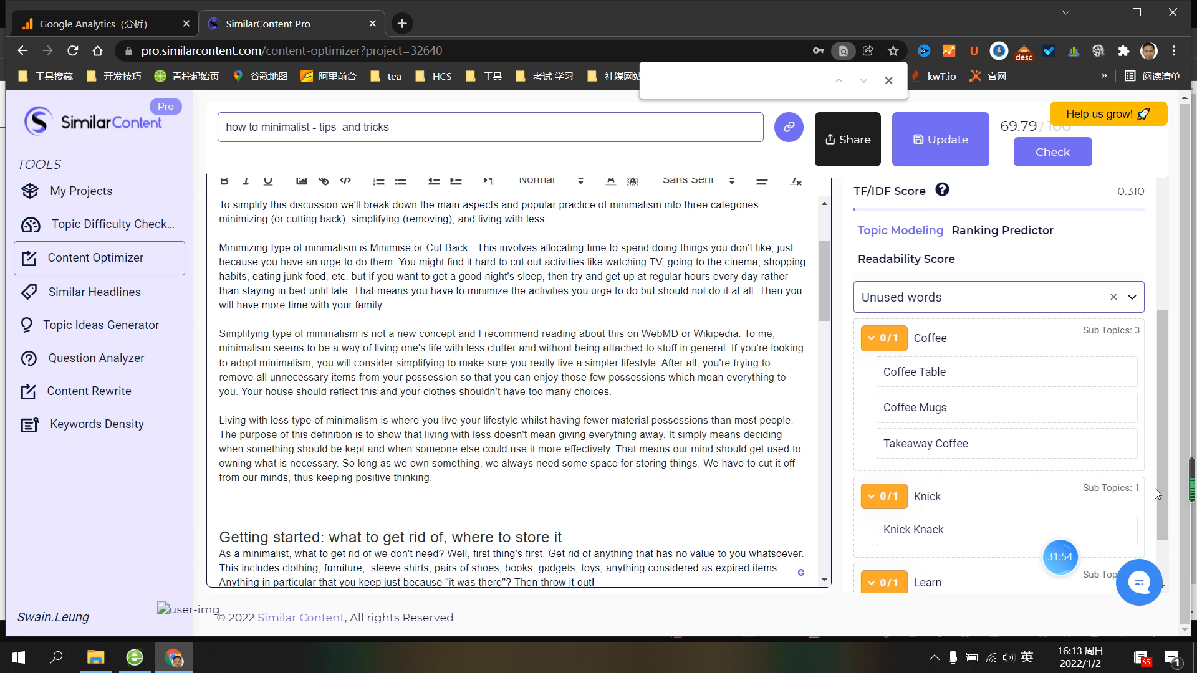
{"action": "left_click", "coordinate": [885, 346]}
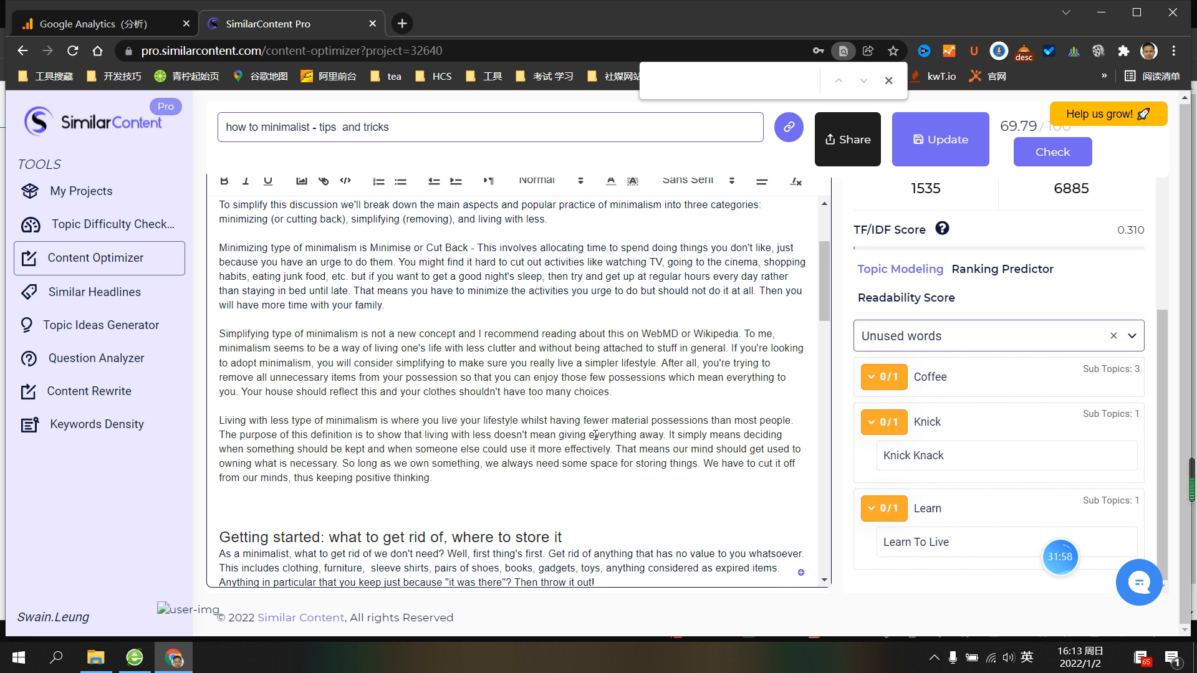
Read the whole article from the introduction to the Conclusion for a place to use the phrase "Learn To Live"
{"action": "scroll", "coordinate": [595, 434], "scroll_direction": "up", "scroll_amount": 3}
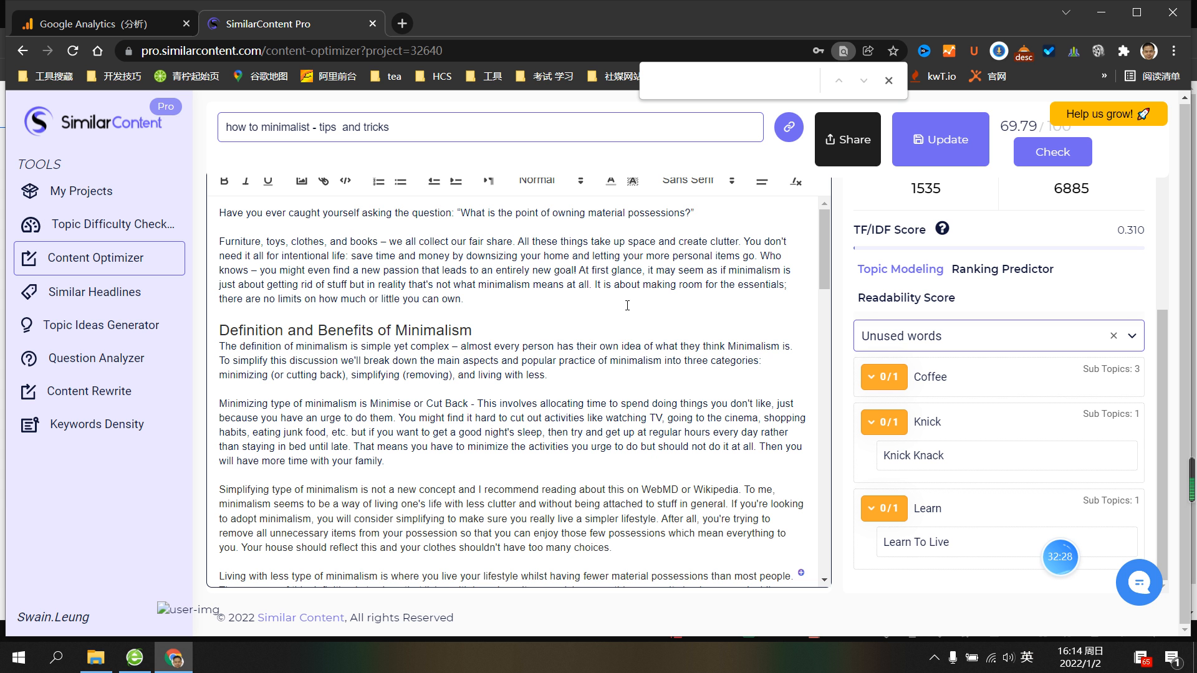
{"action": "scroll", "coordinate": [449, 336], "scroll_direction": "down", "scroll_amount": 1}
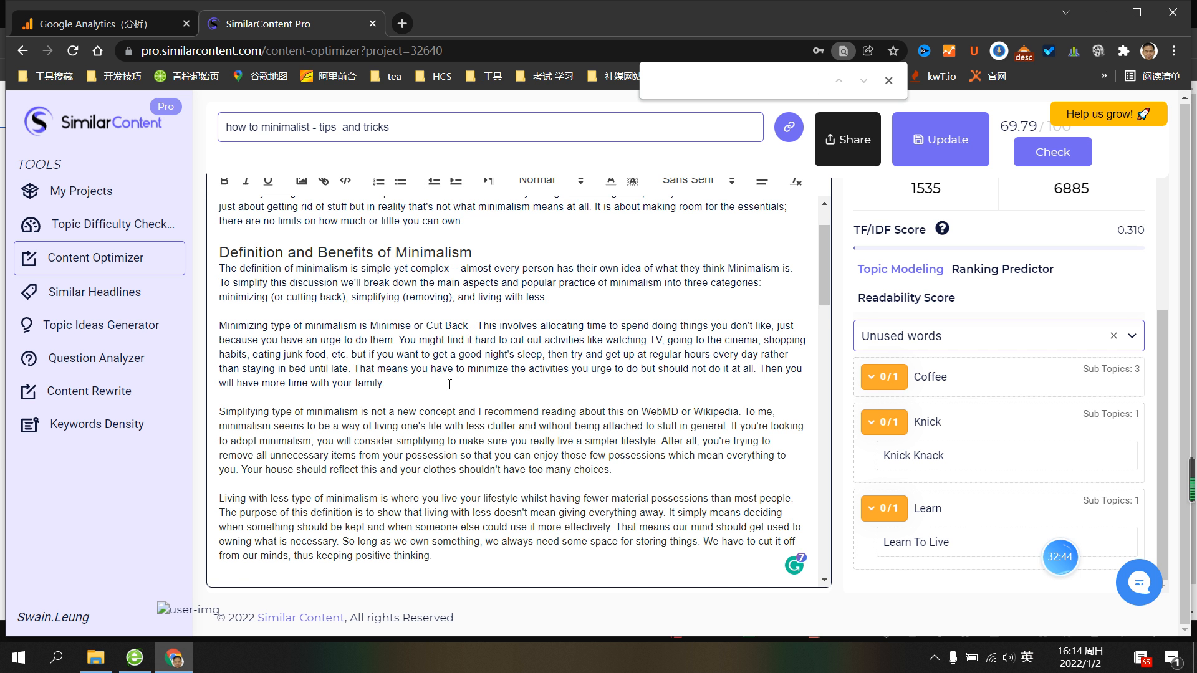
{"action": "scroll", "coordinate": [450, 385], "scroll_direction": "down", "scroll_amount": 1}
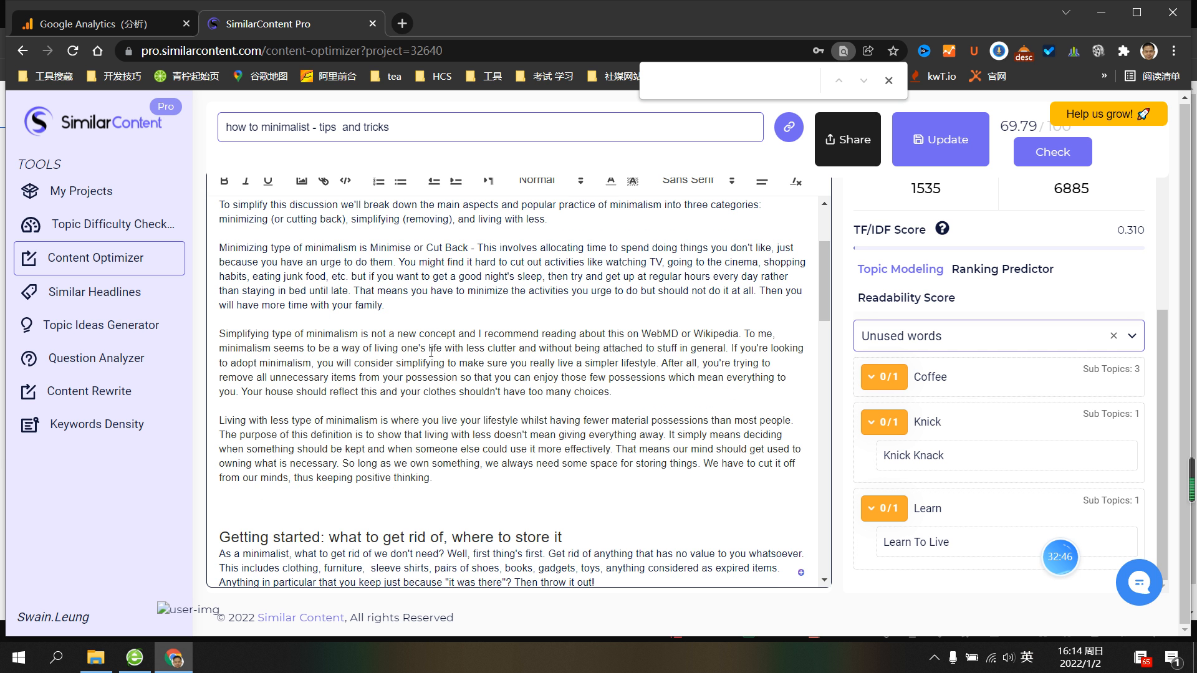
{"action": "left_click", "coordinate": [436, 303]}
{"action": "scroll", "coordinate": [436, 303], "scroll_direction": "down", "scroll_amount": 5}
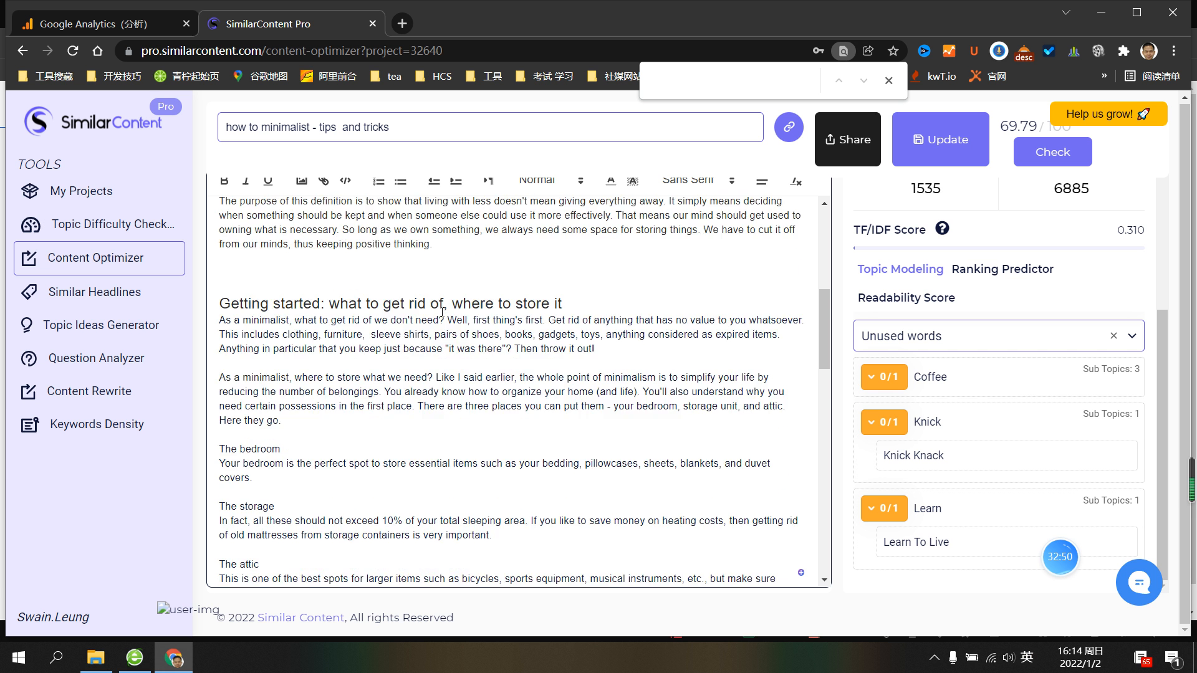
{"action": "scroll", "coordinate": [332, 346], "scroll_direction": "down", "scroll_amount": 1}
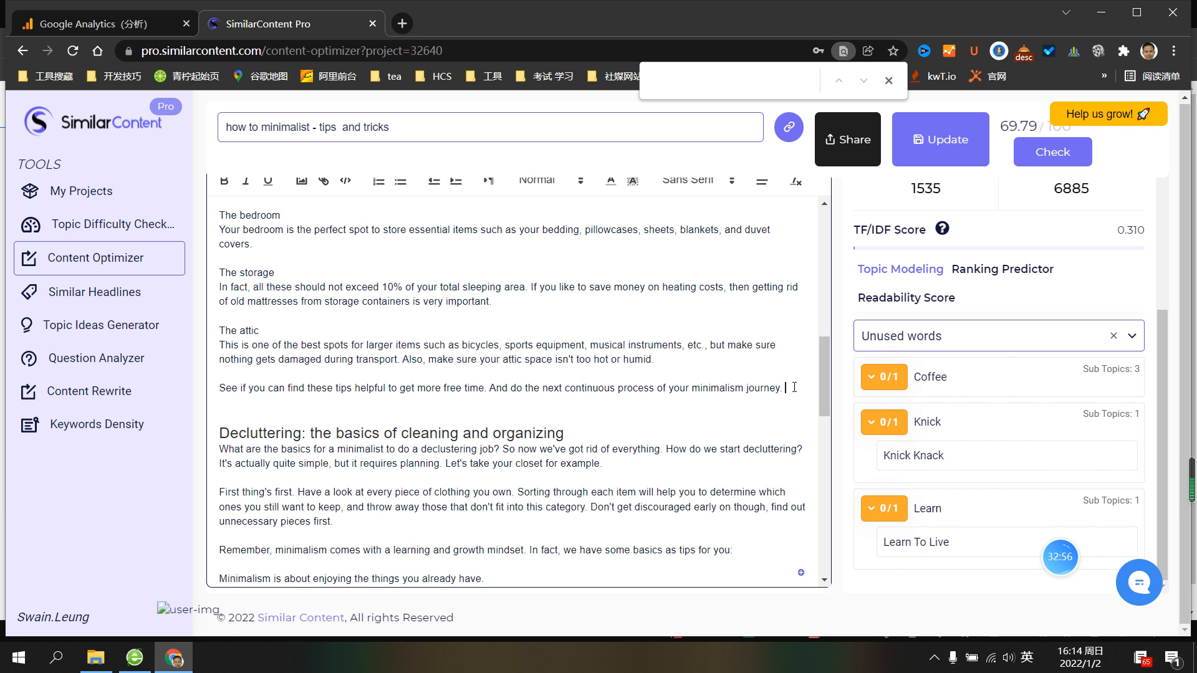
{"action": "type", "text": "A"}
{"action": "key", "text": "BackSpace"}
{"action": "scroll", "coordinate": [687, 385], "scroll_direction": "down", "scroll_amount": 2}
{"action": "scroll", "coordinate": [687, 385], "scroll_direction": "down", "scroll_amount": 5}
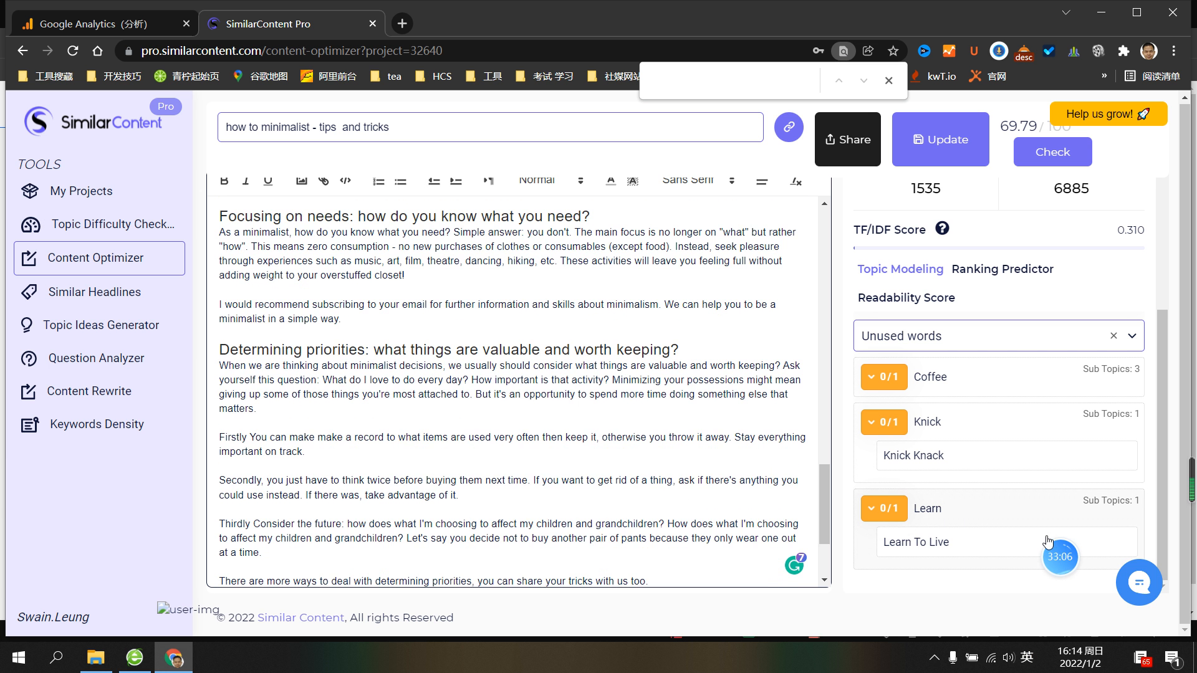
{"action": "scroll", "coordinate": [491, 486], "scroll_direction": "down", "scroll_amount": 2}
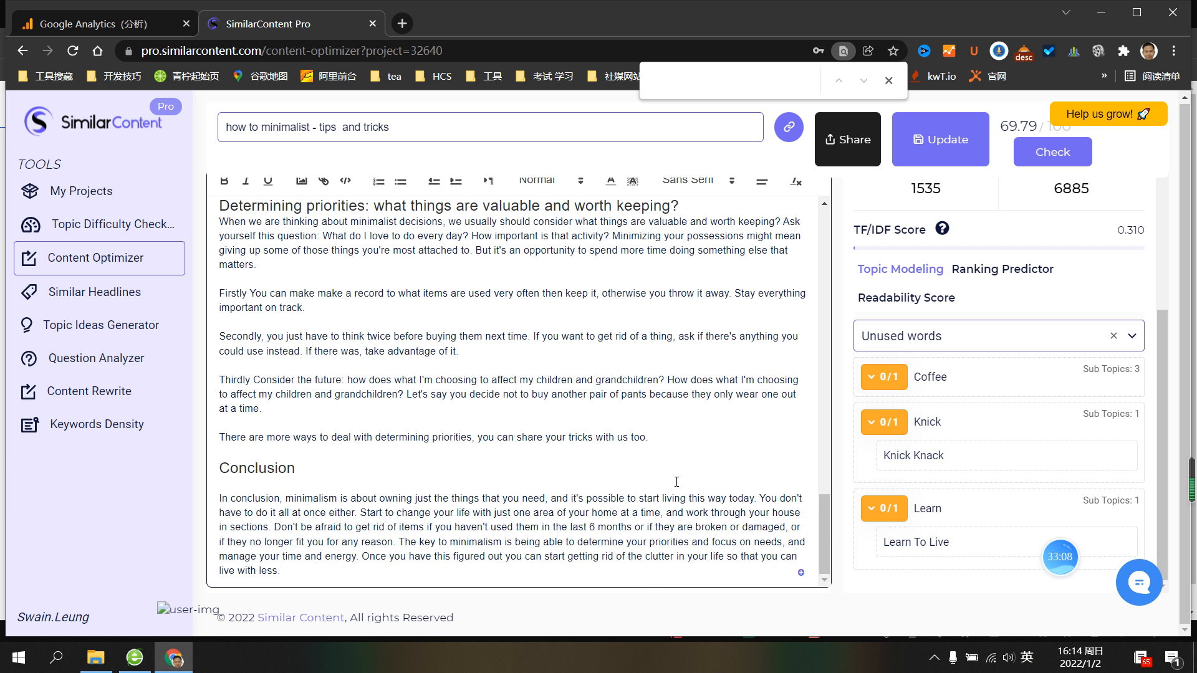
{"action": "left_click", "coordinate": [327, 569]}
{"action": "scroll", "coordinate": [462, 498], "scroll_direction": "up", "scroll_amount": 10}
{"action": "scroll", "coordinate": [462, 498], "scroll_direction": "up", "scroll_amount": 10}
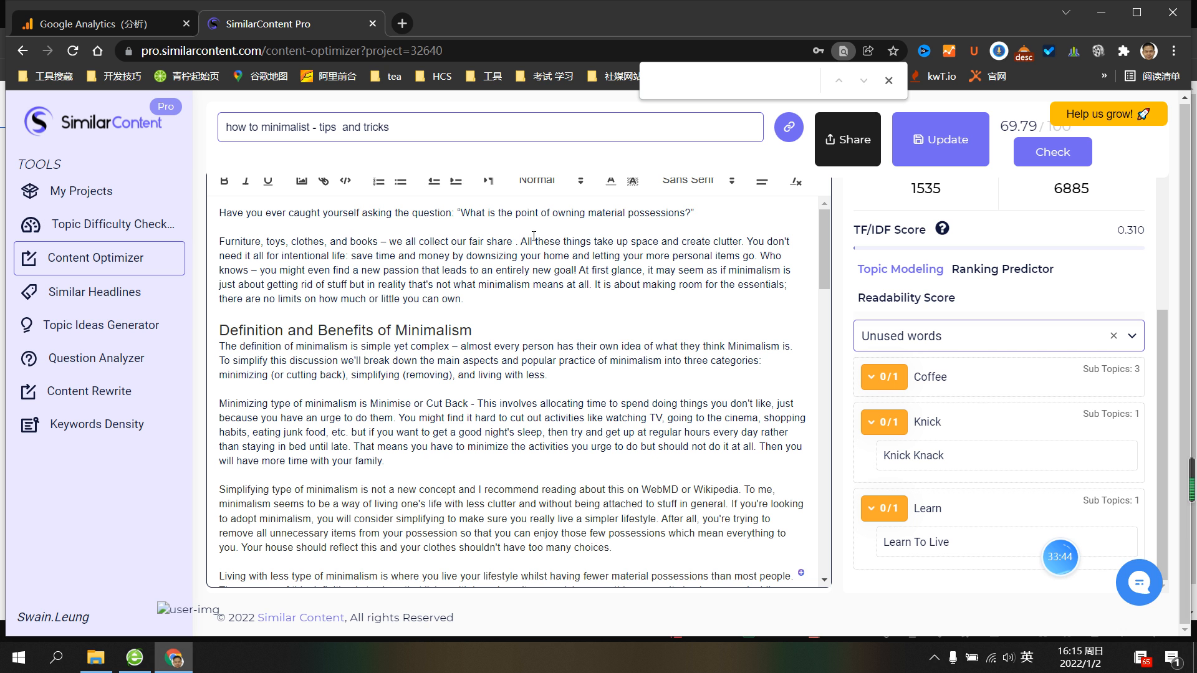
Remove the stray space before the period after "fair share" and end the introduction with "Now let's learn to live as a minimalist."
{"action": "key", "text": "BackSpace"}
{"action": "type", "text": "."}
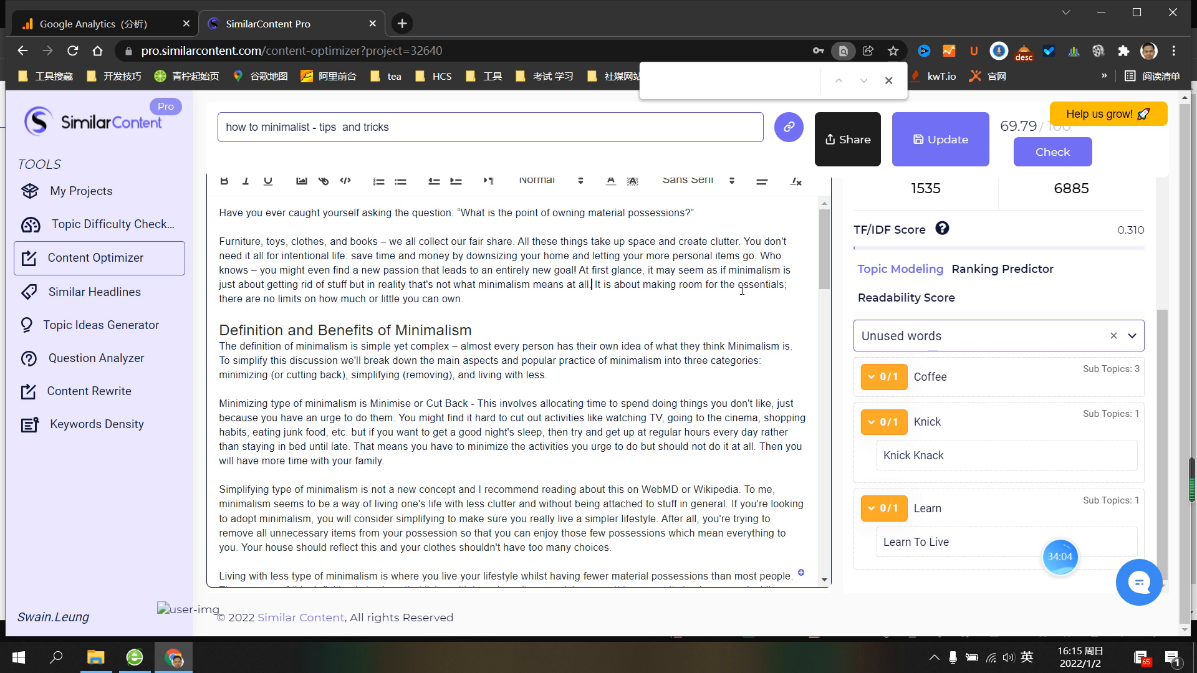
{"action": "left_click", "coordinate": [485, 299]}
{"action": "type", "text": "NOwles"}
{"action": "key", "text": "BackSpace"}
{"action": "type", "text": "t's learn to live as a "}
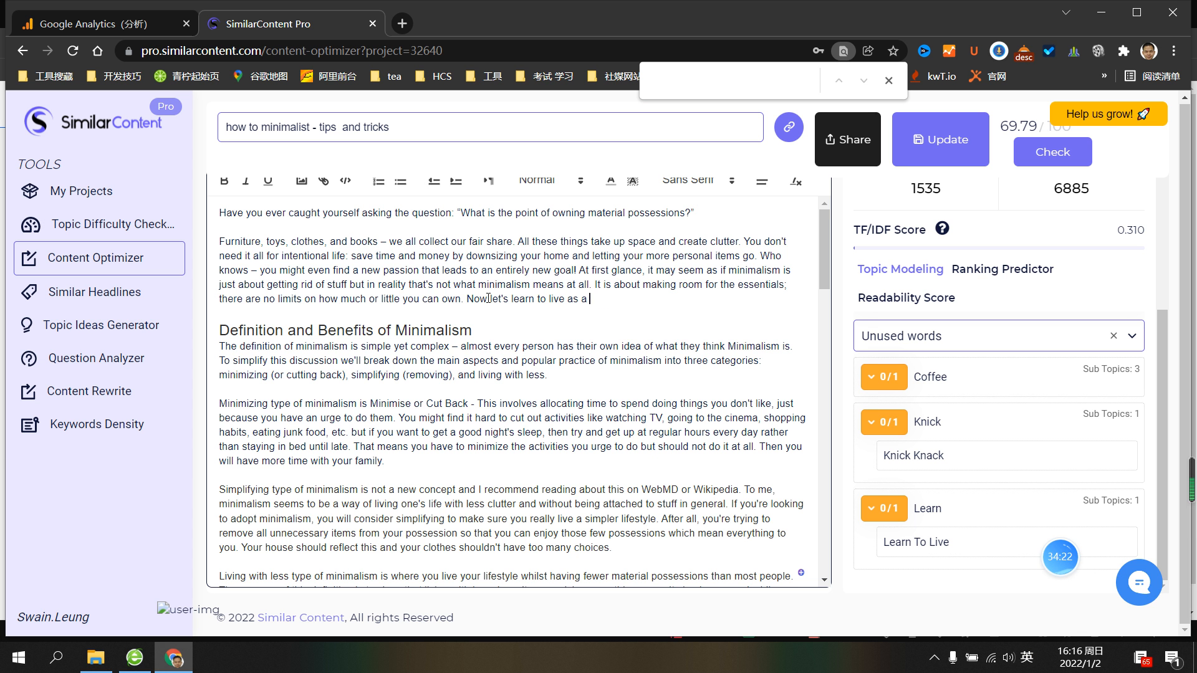
{"action": "type", "text": "minimalist."}
Expand the Coffee topic to show its subtopics, and clear and reapply the Unused words topic filter
{"action": "left_click", "coordinate": [893, 380]}
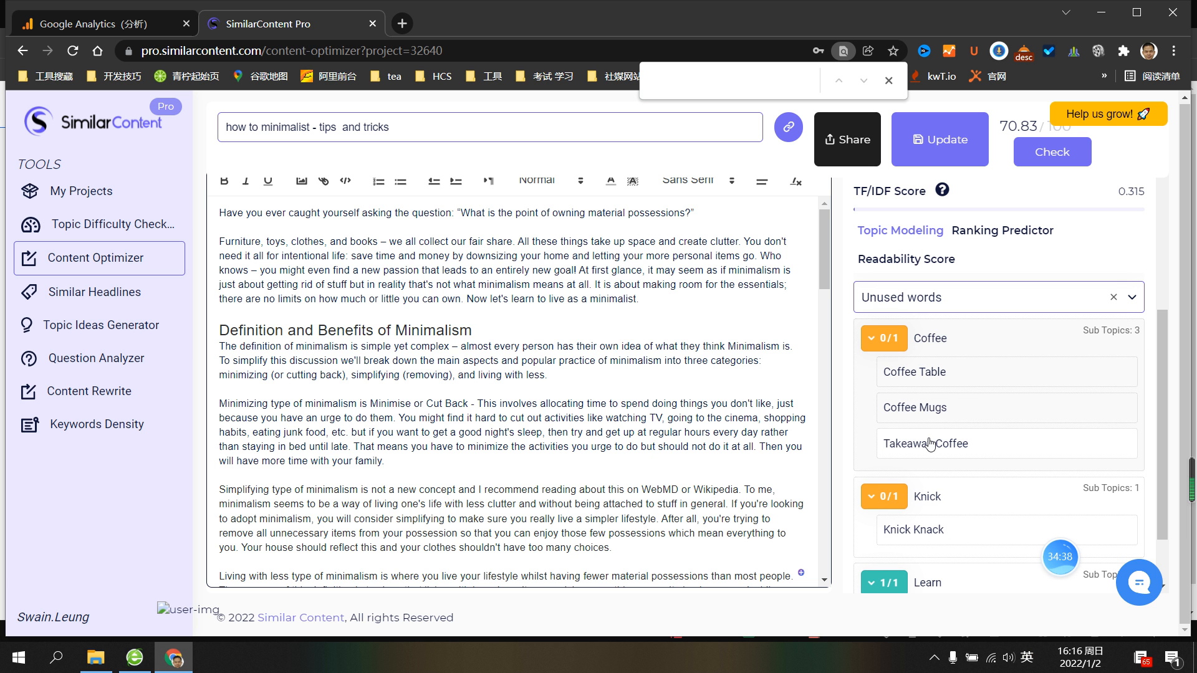
{"action": "scroll", "coordinate": [874, 460], "scroll_direction": "down", "scroll_amount": 1}
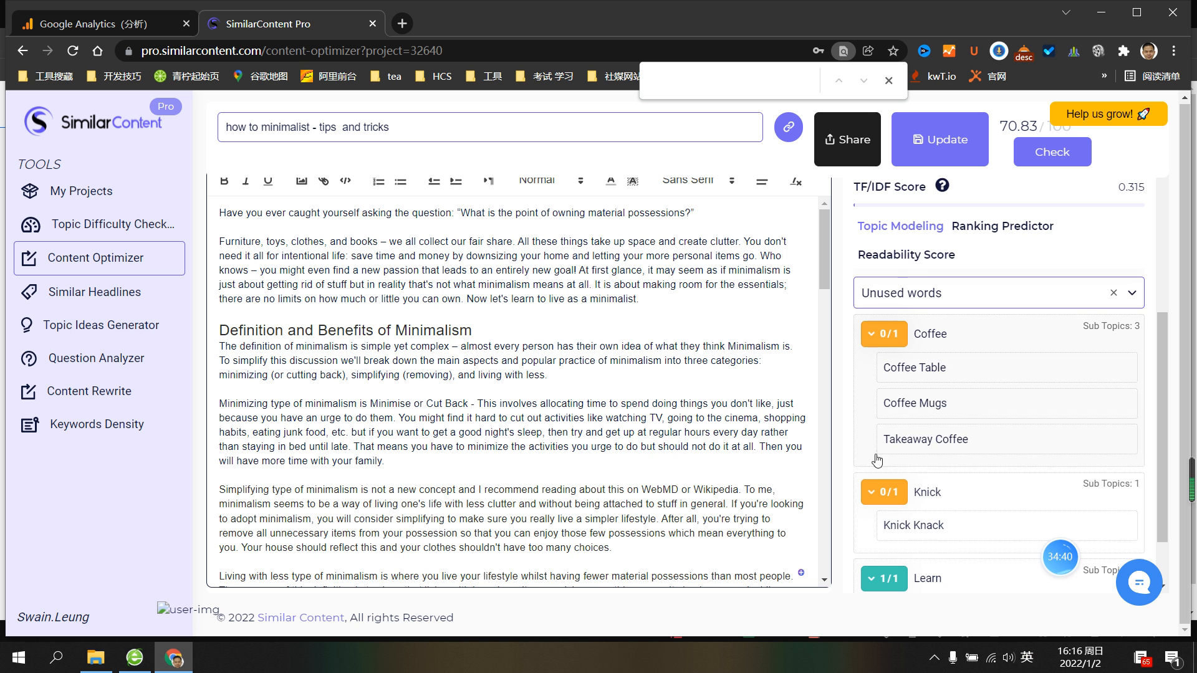
{"action": "scroll", "coordinate": [910, 459], "scroll_direction": "up", "scroll_amount": 1}
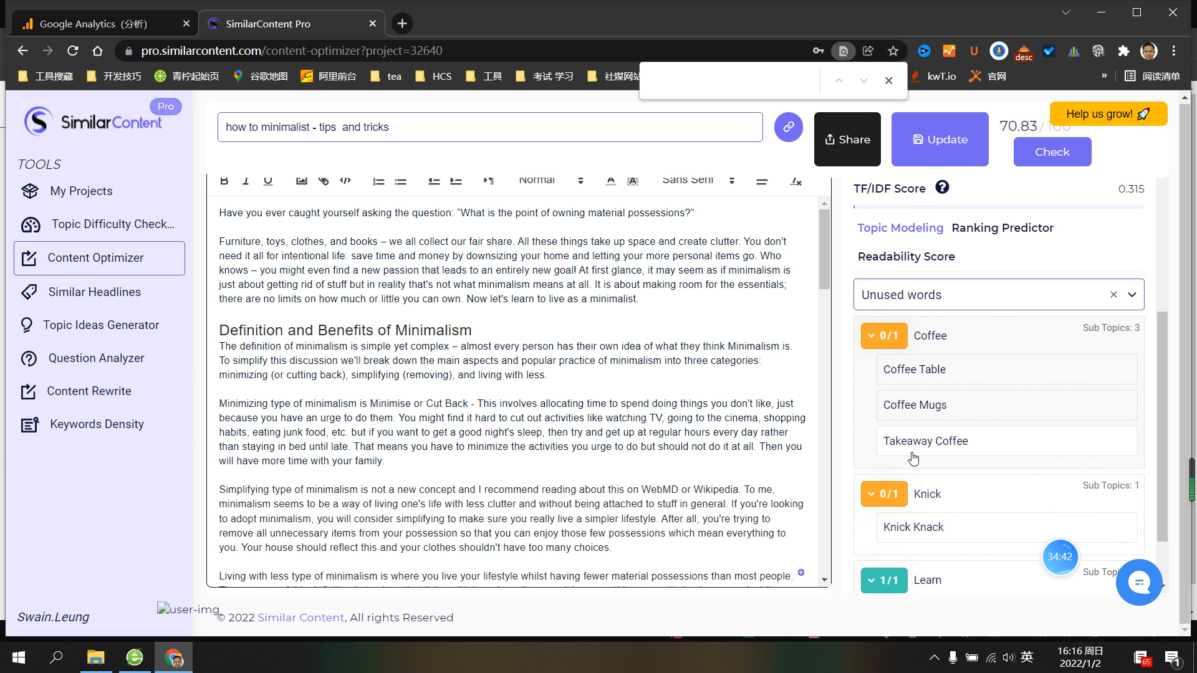
{"action": "scroll", "coordinate": [910, 457], "scroll_direction": "up", "scroll_amount": 3}
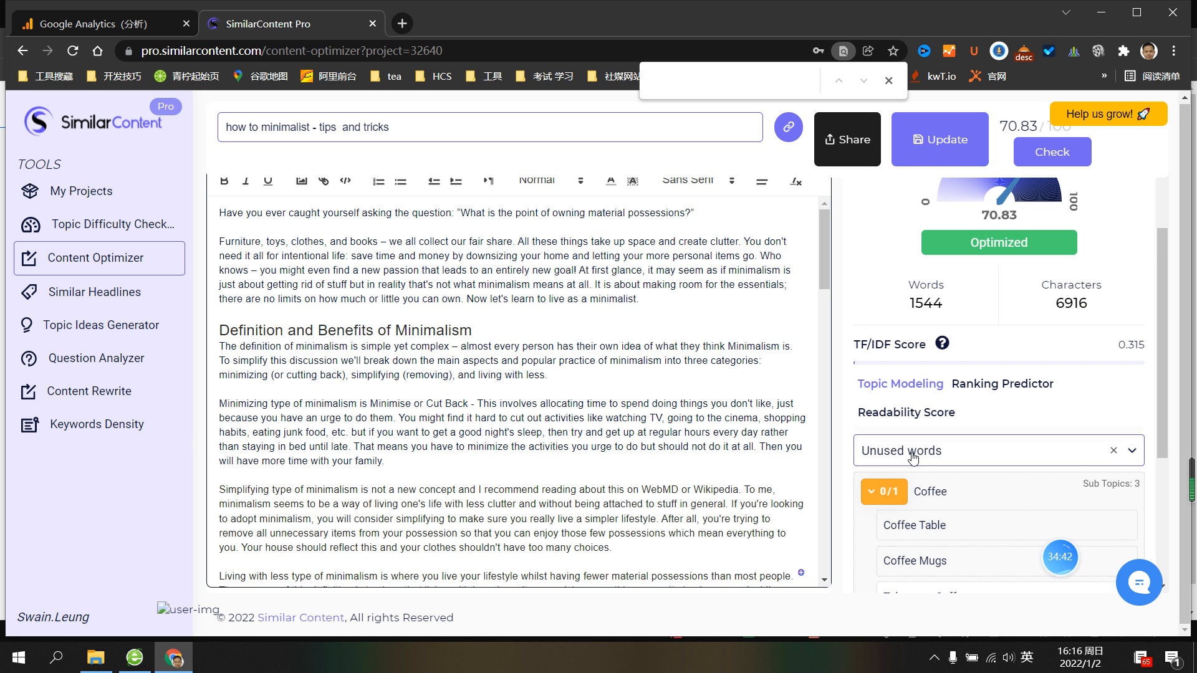
{"action": "left_click", "coordinate": [1112, 451]}
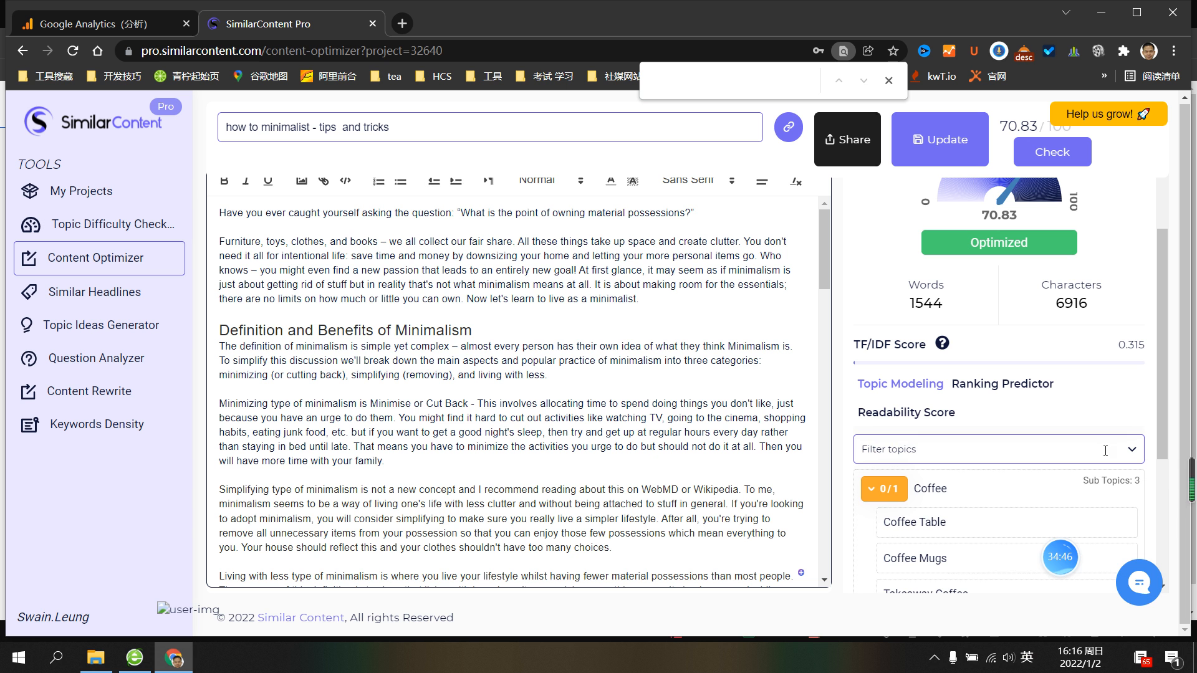
{"action": "left_click", "coordinate": [1133, 447]}
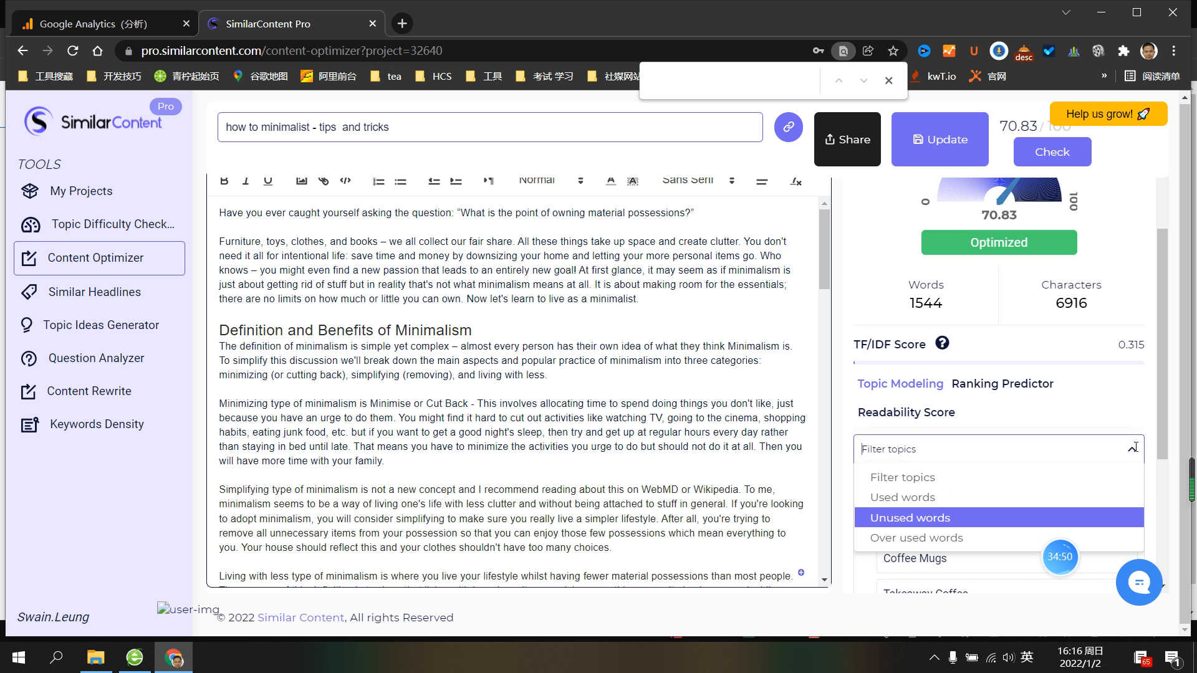
{"action": "left_click", "coordinate": [1135, 446]}
{"action": "left_click", "coordinate": [1135, 446]}
{"action": "left_click", "coordinate": [1134, 447]}
{"action": "left_click", "coordinate": [1134, 446]}
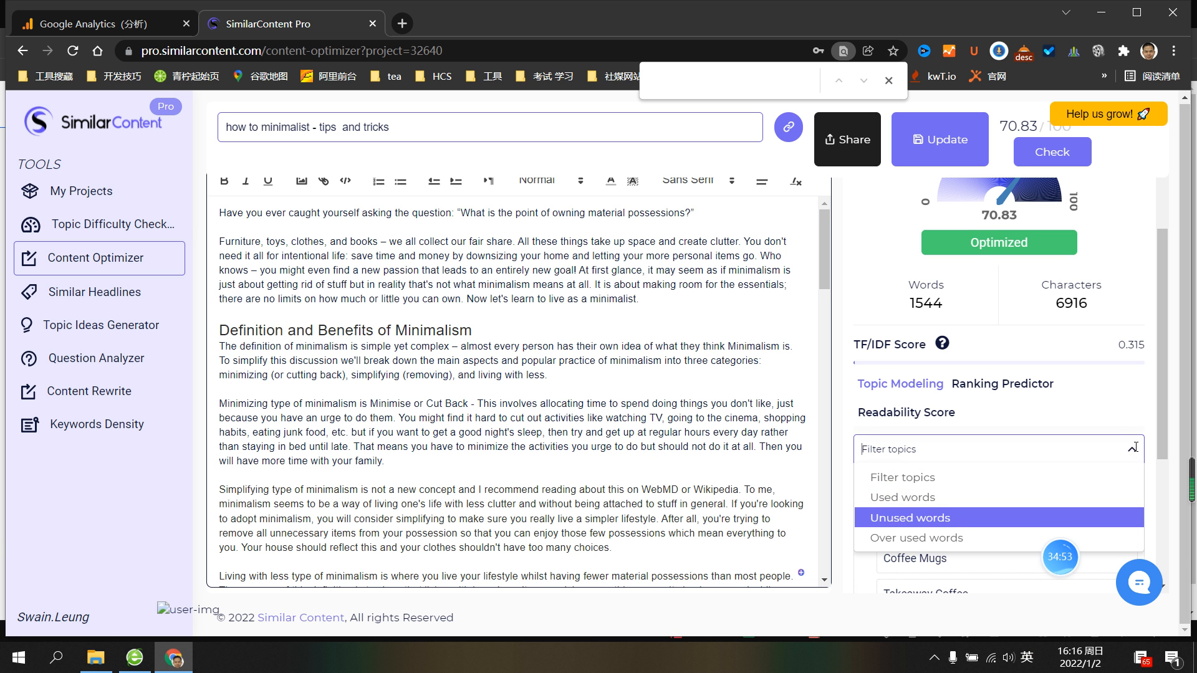
{"action": "left_click", "coordinate": [888, 518]}
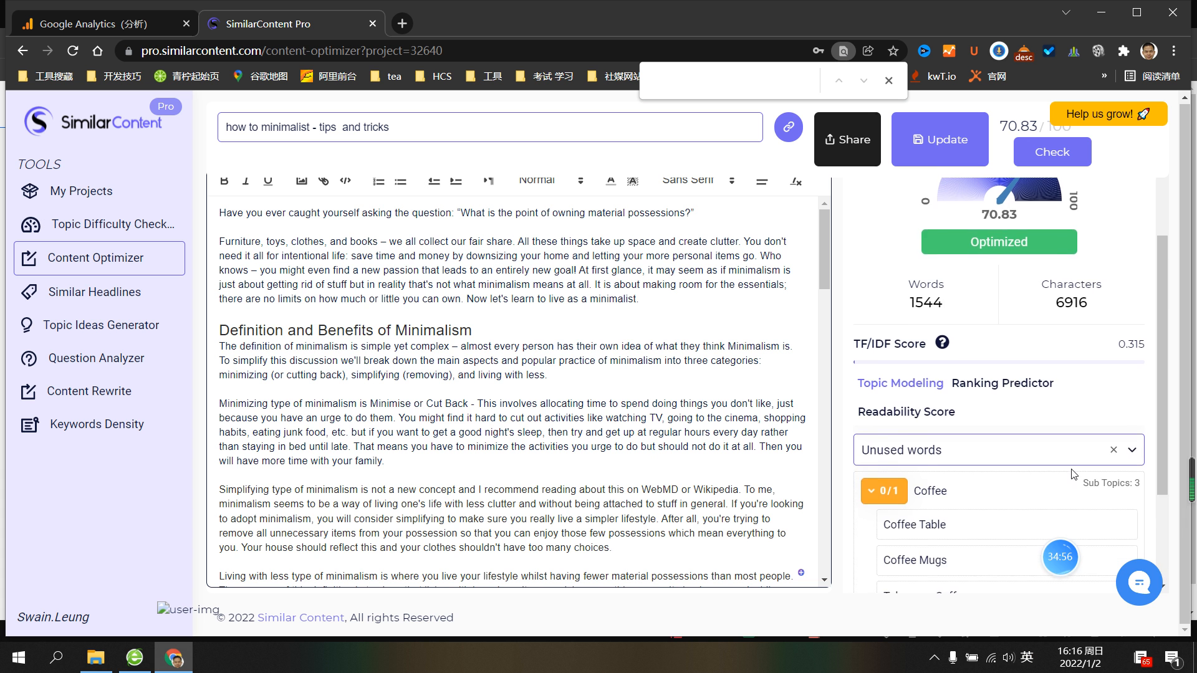
{"action": "scroll", "coordinate": [1014, 456], "scroll_direction": "down", "scroll_amount": 2}
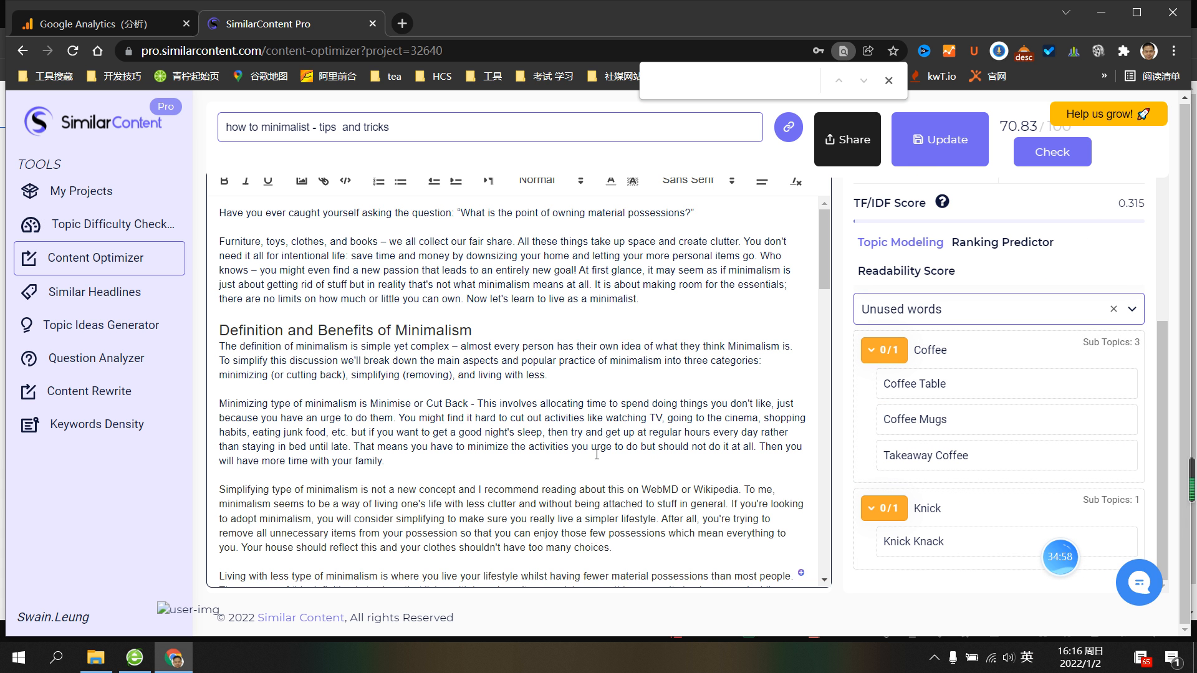
Read through the whole article to the Conclusion and back for a place to use the unused Coffee and Knick subtopics
{"action": "scroll", "coordinate": [601, 452], "scroll_direction": "down", "scroll_amount": 3}
{"action": "scroll", "coordinate": [601, 452], "scroll_direction": "down", "scroll_amount": 4}
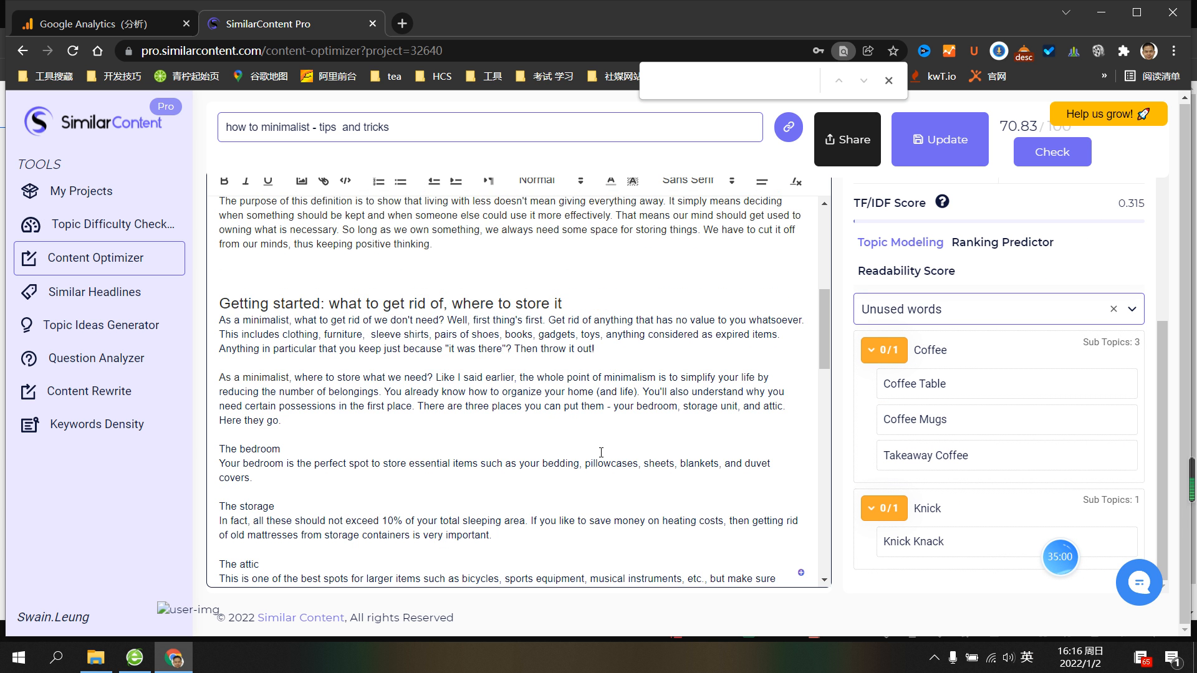
{"action": "scroll", "coordinate": [601, 452], "scroll_direction": "down", "scroll_amount": 7}
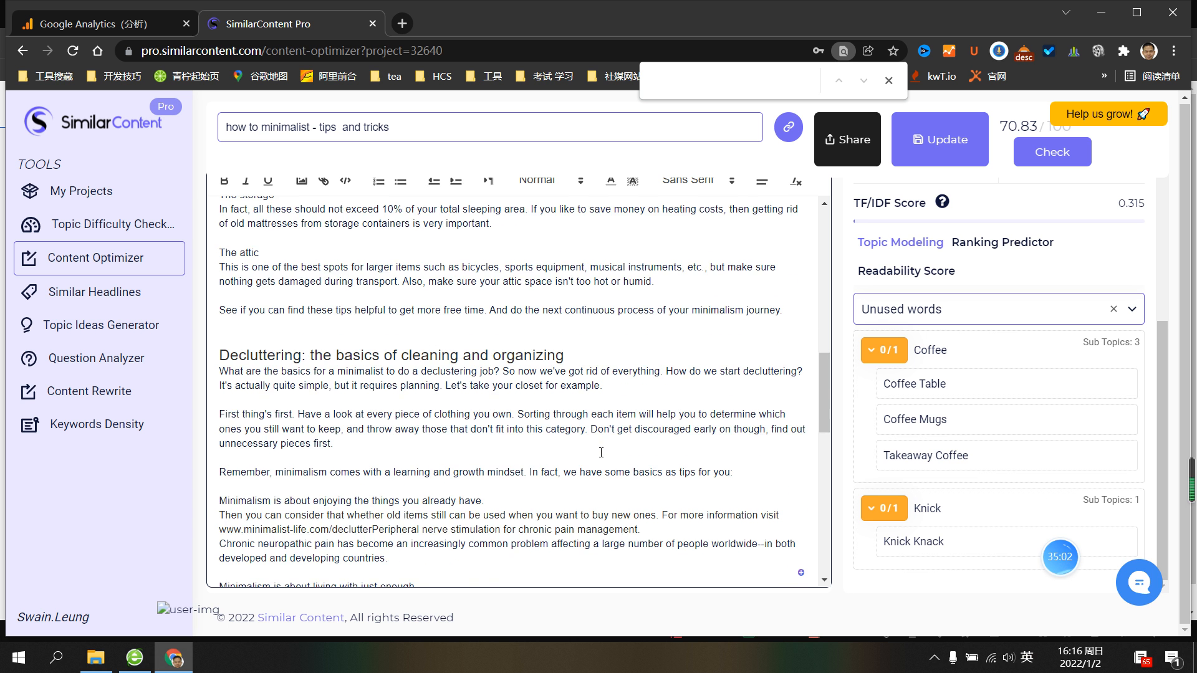
{"action": "scroll", "coordinate": [601, 452], "scroll_direction": "down", "scroll_amount": 3}
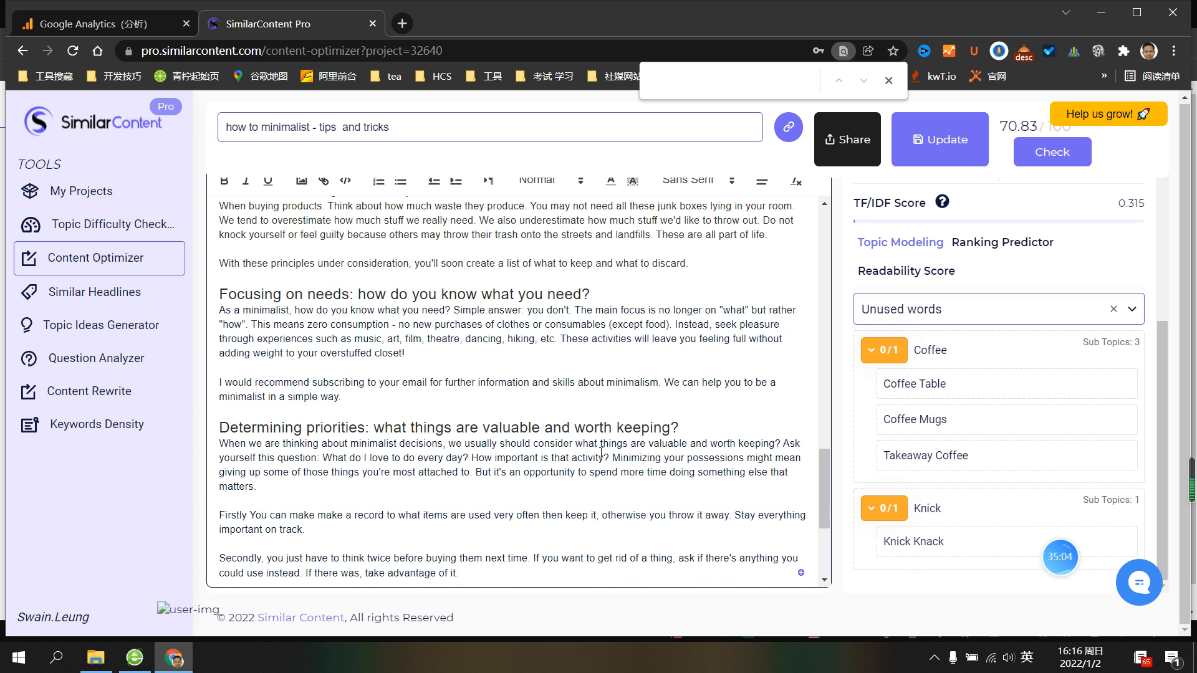
{"action": "scroll", "coordinate": [601, 452], "scroll_direction": "down", "scroll_amount": 1}
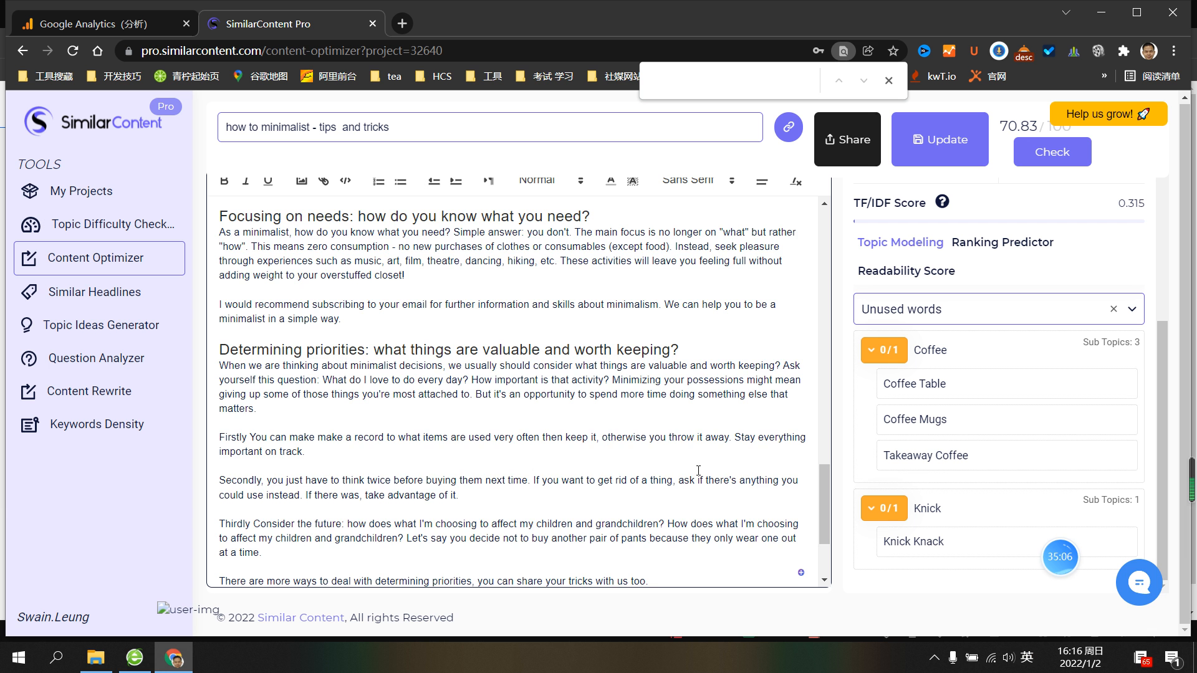
{"action": "scroll", "coordinate": [705, 482], "scroll_direction": "down", "scroll_amount": 1}
{"action": "scroll", "coordinate": [639, 480], "scroll_direction": "down", "scroll_amount": 1}
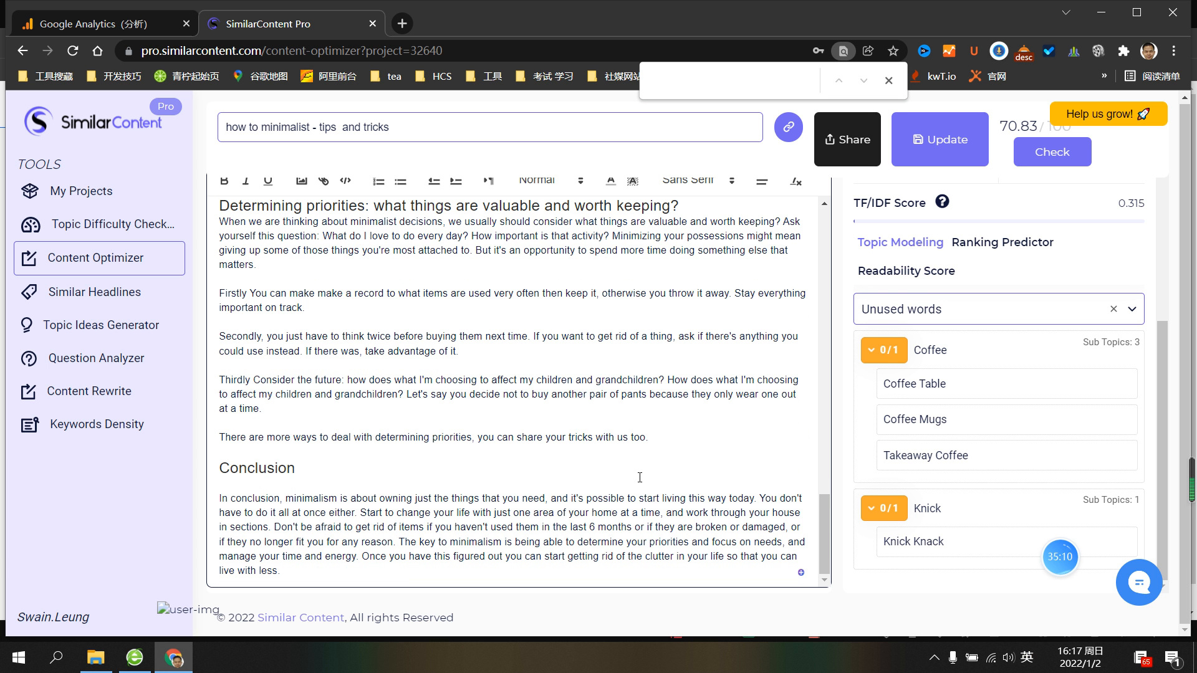
{"action": "scroll", "coordinate": [599, 441], "scroll_direction": "up", "scroll_amount": 2}
{"action": "scroll", "coordinate": [600, 442], "scroll_direction": "up", "scroll_amount": 10}
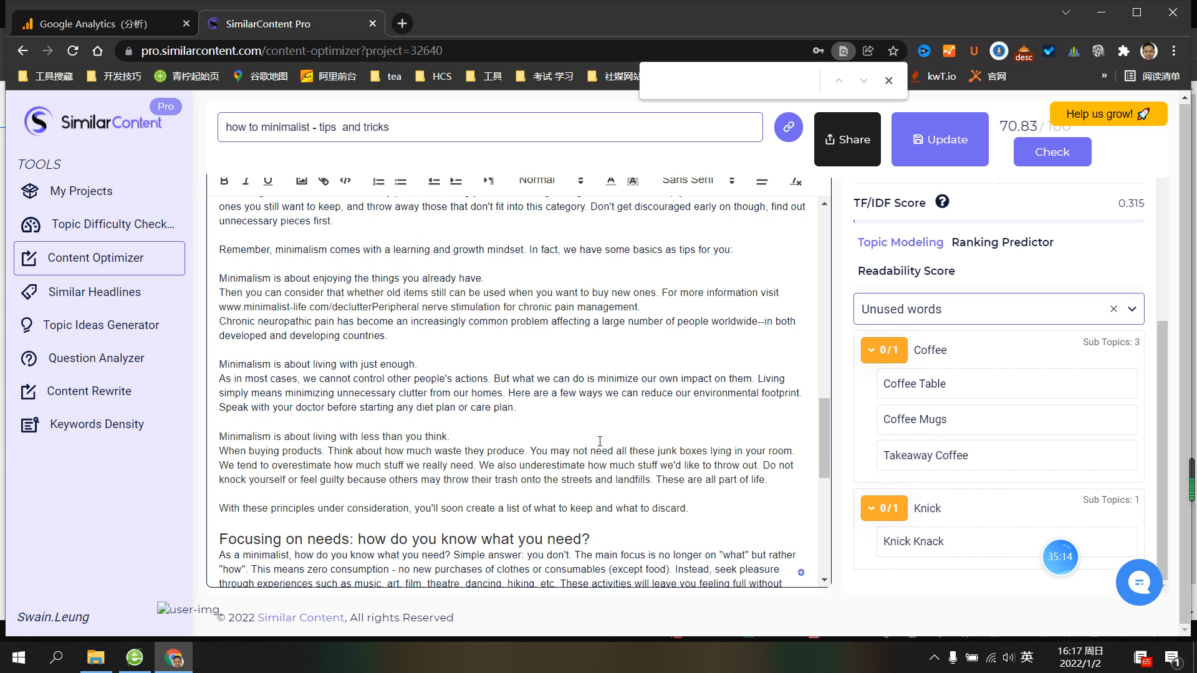
{"action": "scroll", "coordinate": [600, 441], "scroll_direction": "up", "scroll_amount": 10}
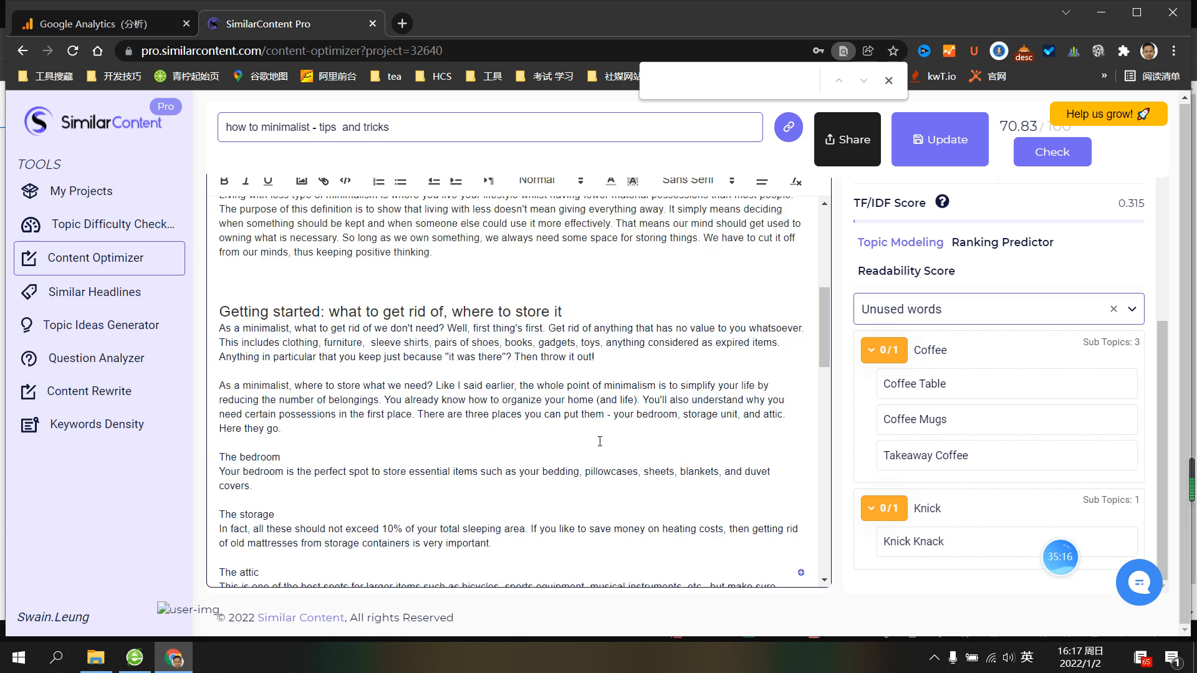
{"action": "scroll", "coordinate": [600, 441], "scroll_direction": "down", "scroll_amount": 2}
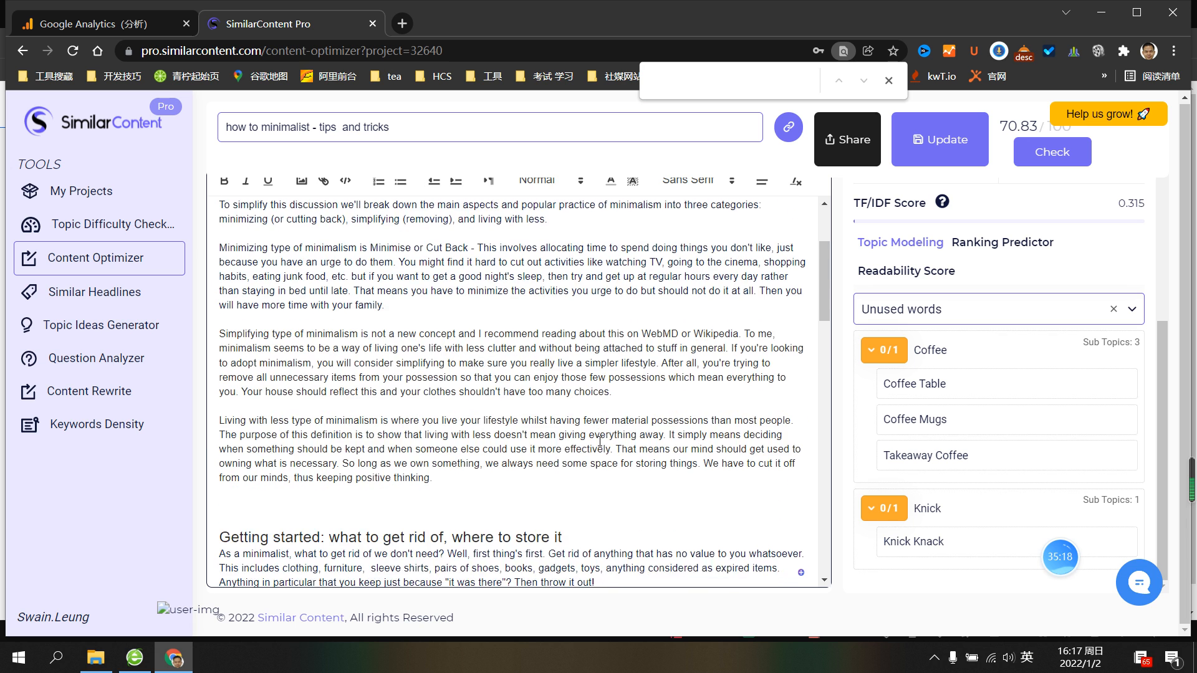
{"action": "scroll", "coordinate": [600, 441], "scroll_direction": "up", "scroll_amount": 2}
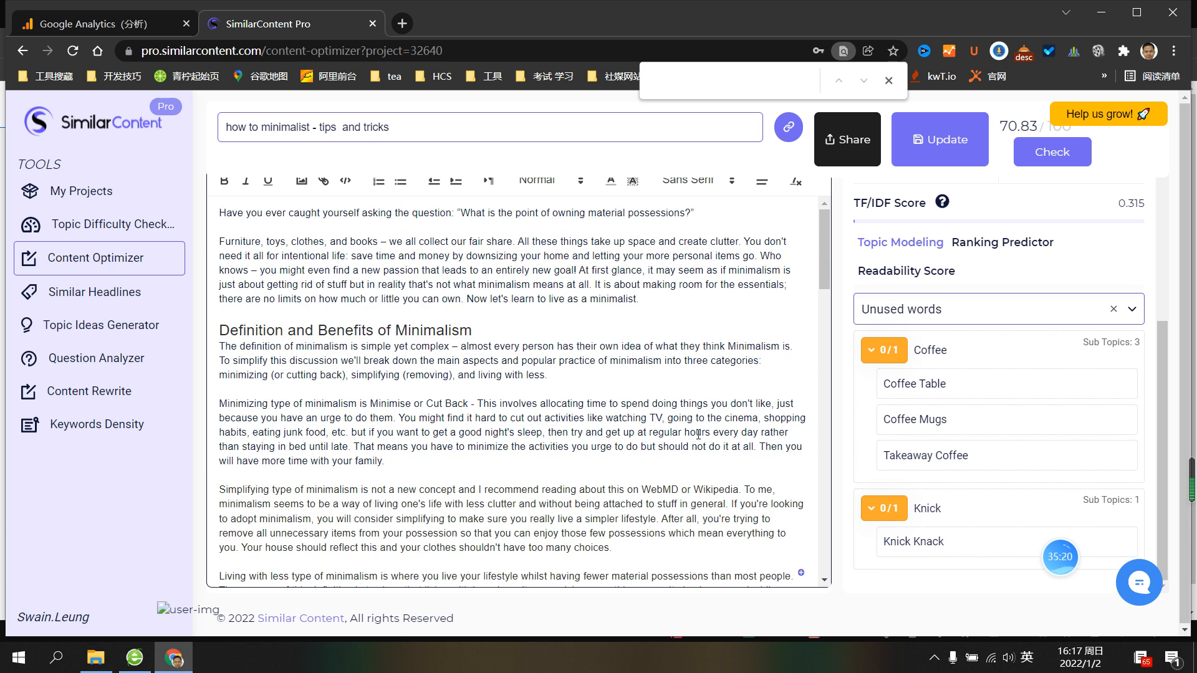
Save the updated article, view the Ranking Predictor and return to Topic Modeling
{"action": "scroll", "coordinate": [1099, 268], "scroll_direction": "up", "scroll_amount": 3}
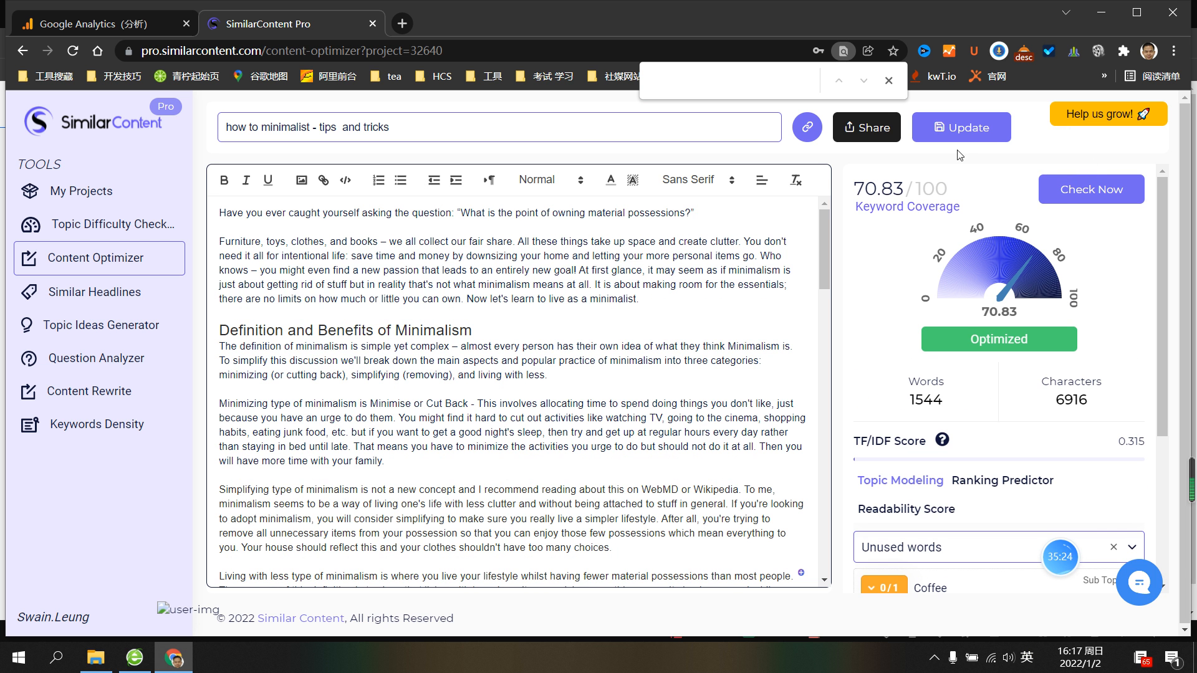
{"action": "left_click", "coordinate": [974, 129]}
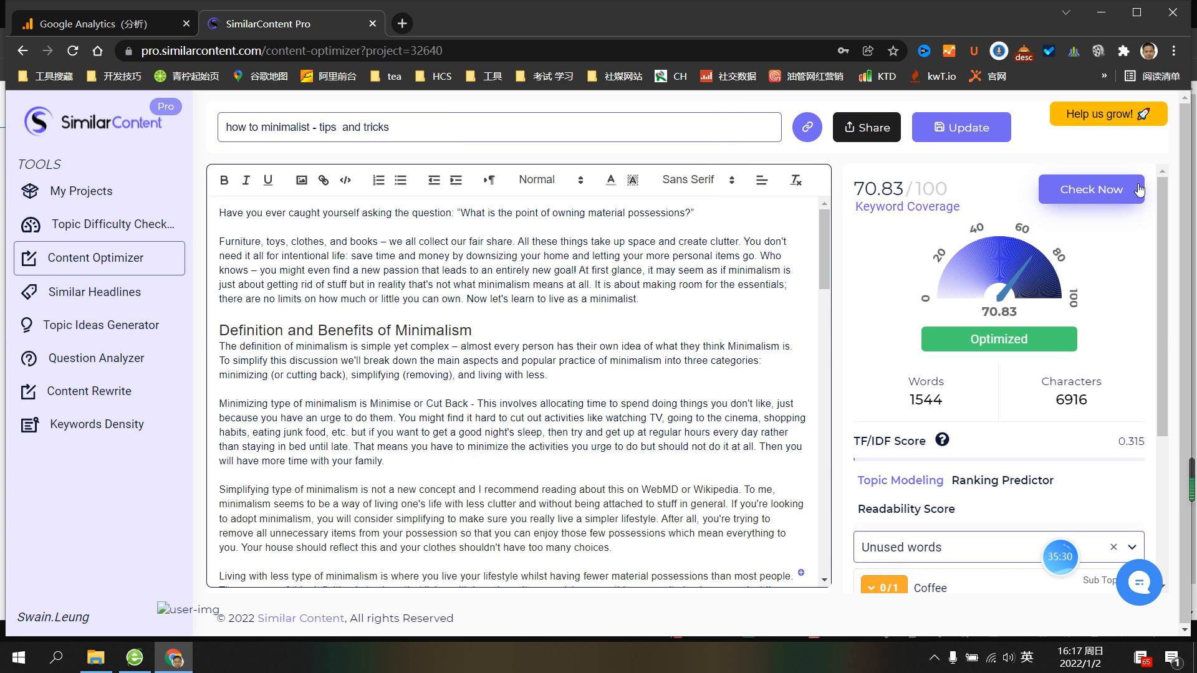
{"action": "scroll", "coordinate": [1029, 362], "scroll_direction": "down", "scroll_amount": 1}
{"action": "left_click", "coordinate": [1049, 402]}
{"action": "scroll", "coordinate": [1049, 402], "scroll_direction": "down", "scroll_amount": 1}
{"action": "left_click", "coordinate": [934, 388]}
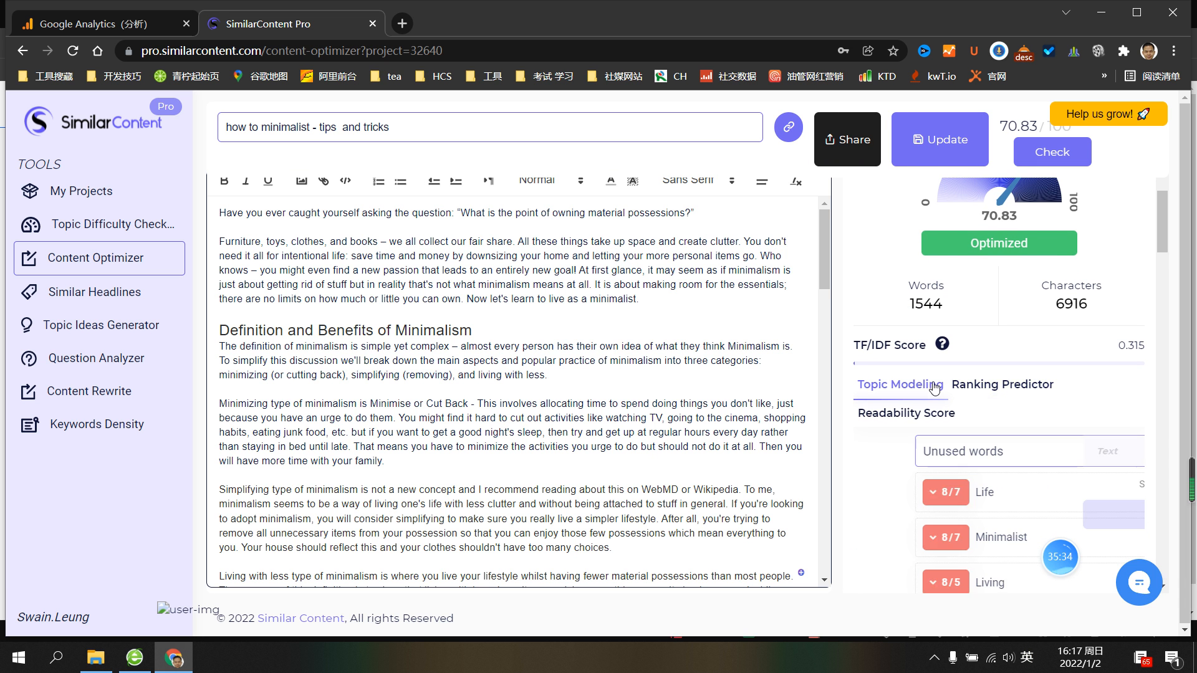
Replace the Unused words topic filter with Over used words
{"action": "scroll", "coordinate": [1134, 447], "scroll_direction": "down", "scroll_amount": 2}
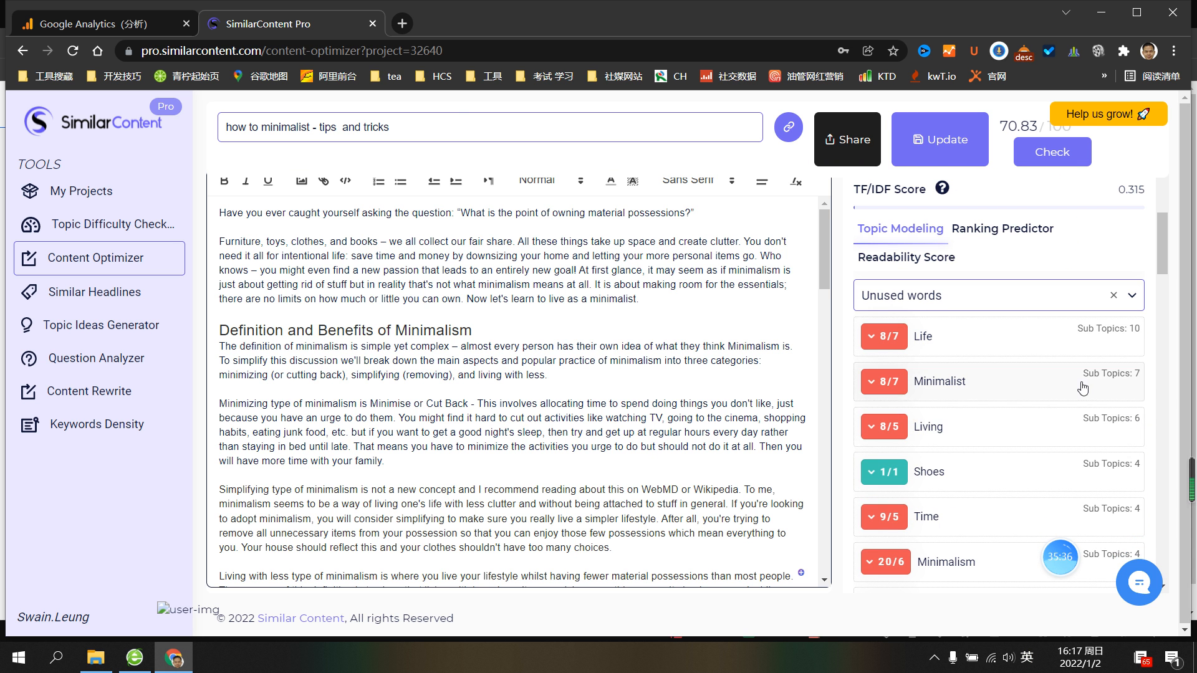
{"action": "left_click", "coordinate": [1114, 295]}
{"action": "left_click", "coordinate": [1134, 291]}
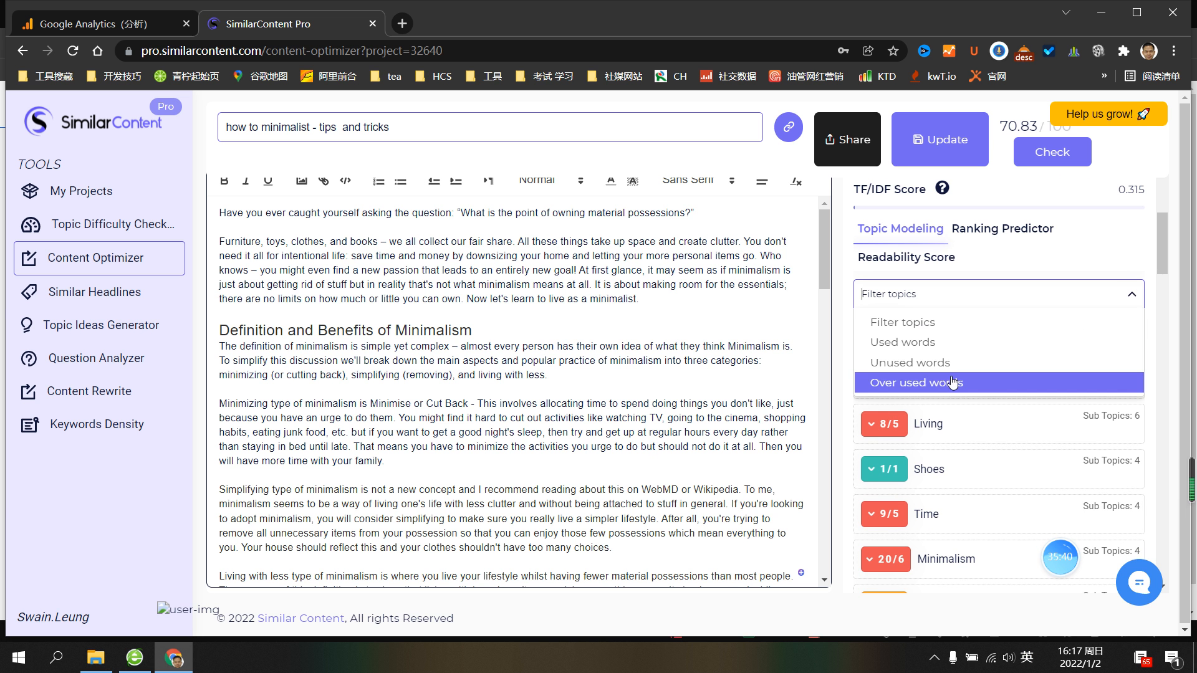
{"action": "left_click", "coordinate": [953, 382]}
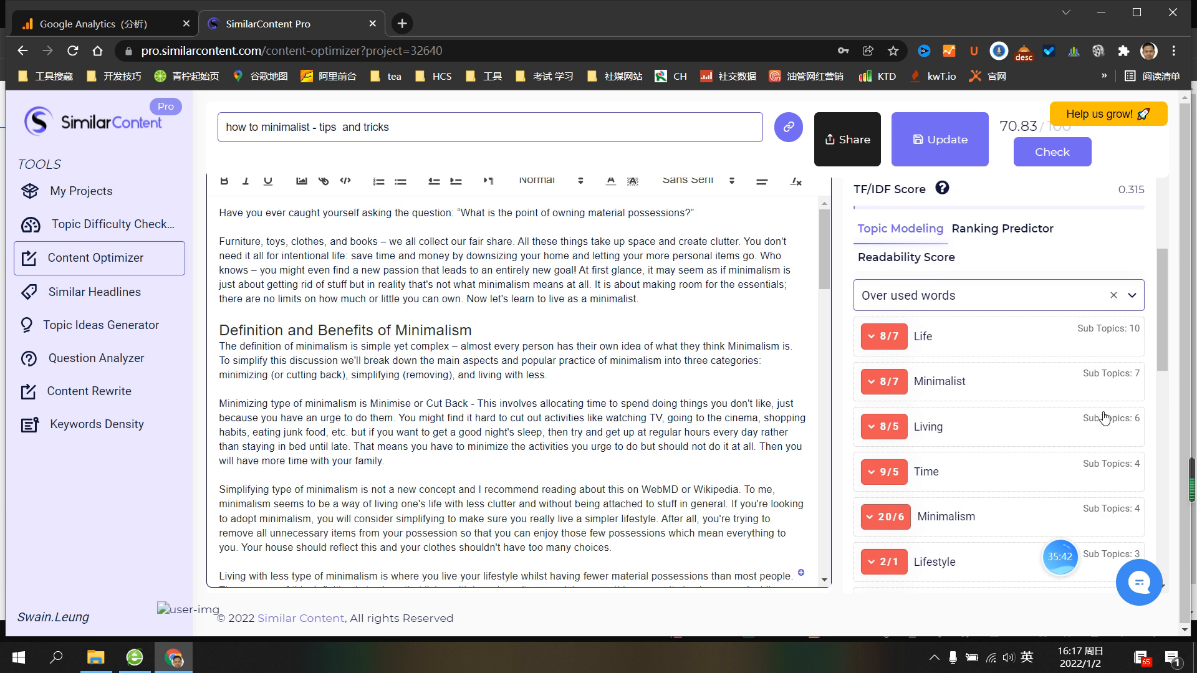
Examine the full list of over used topics from Life to Clothes, comparing each topic's use count with its recommended count
{"action": "scroll", "coordinate": [987, 458], "scroll_direction": "down", "scroll_amount": 3}
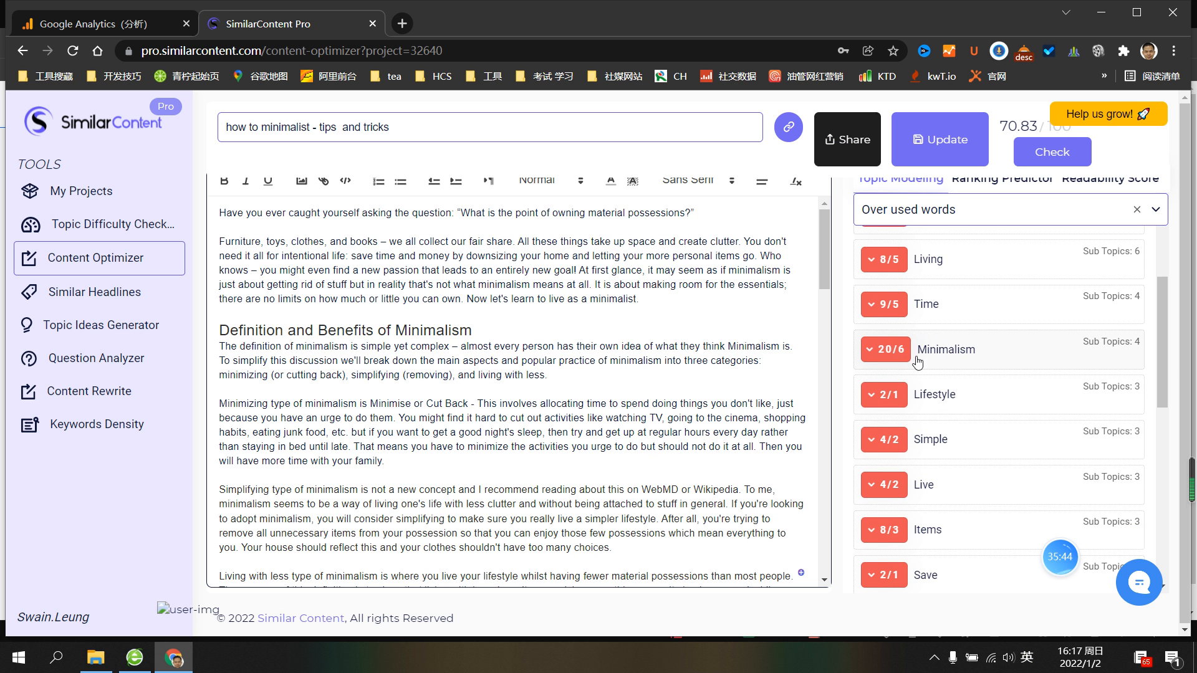
{"action": "scroll", "coordinate": [907, 480], "scroll_direction": "down", "scroll_amount": 2}
{"action": "scroll", "coordinate": [907, 477], "scroll_direction": "up", "scroll_amount": 5}
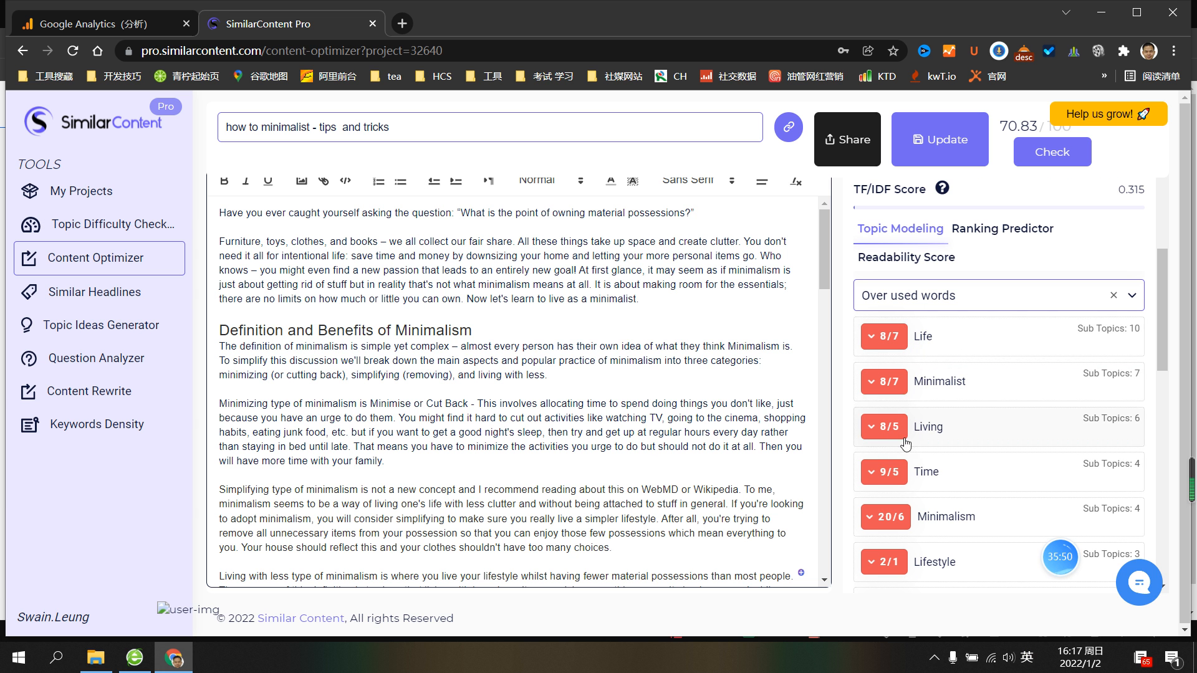
{"action": "scroll", "coordinate": [899, 511], "scroll_direction": "down", "scroll_amount": 1}
{"action": "scroll", "coordinate": [899, 511], "scroll_direction": "down", "scroll_amount": 3}
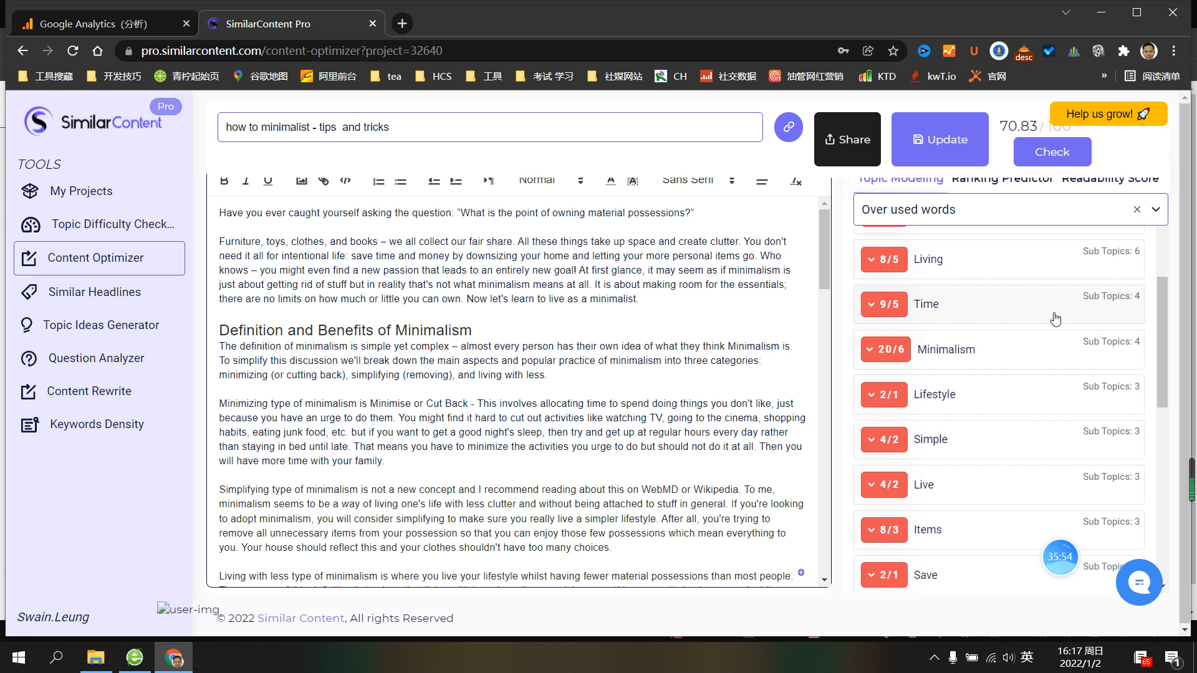
{"action": "scroll", "coordinate": [1119, 303], "scroll_direction": "up", "scroll_amount": 3}
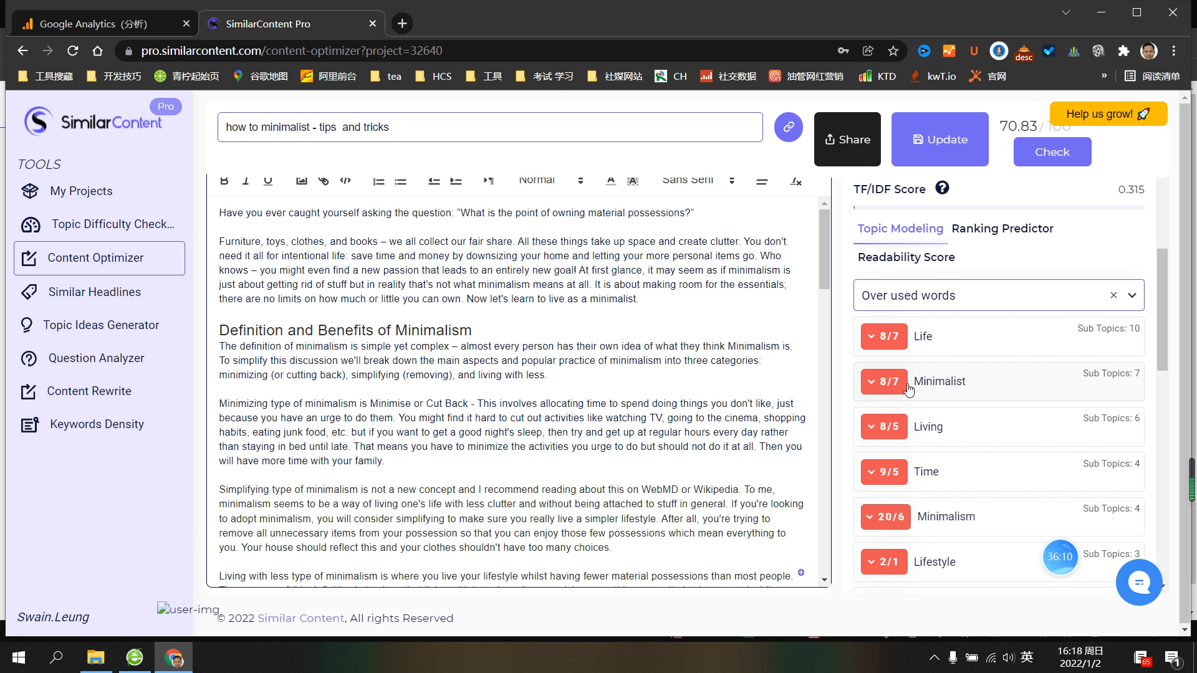
{"action": "scroll", "coordinate": [929, 427], "scroll_direction": "down", "scroll_amount": 3}
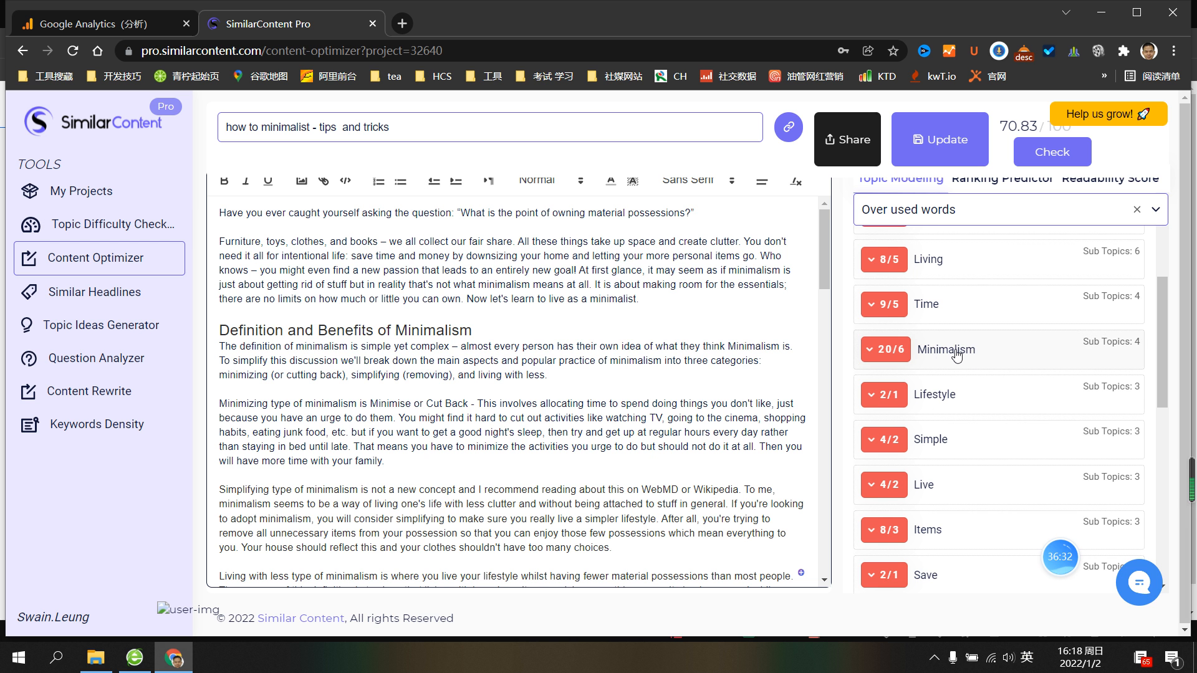
{"action": "scroll", "coordinate": [957, 355], "scroll_direction": "up", "scroll_amount": 4}
{"action": "scroll", "coordinate": [966, 331], "scroll_direction": "down", "scroll_amount": 4}
{"action": "scroll", "coordinate": [904, 360], "scroll_direction": "down", "scroll_amount": 6}
{"action": "scroll", "coordinate": [928, 360], "scroll_direction": "down", "scroll_amount": 1}
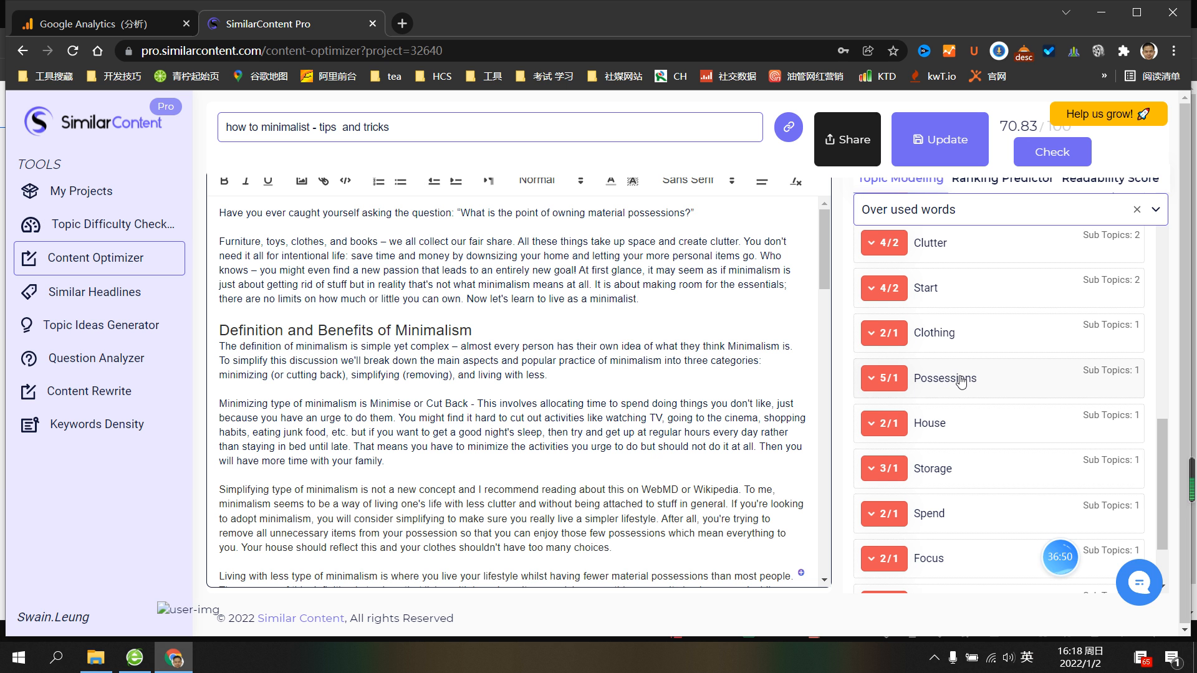
{"action": "scroll", "coordinate": [958, 389], "scroll_direction": "down", "scroll_amount": 2}
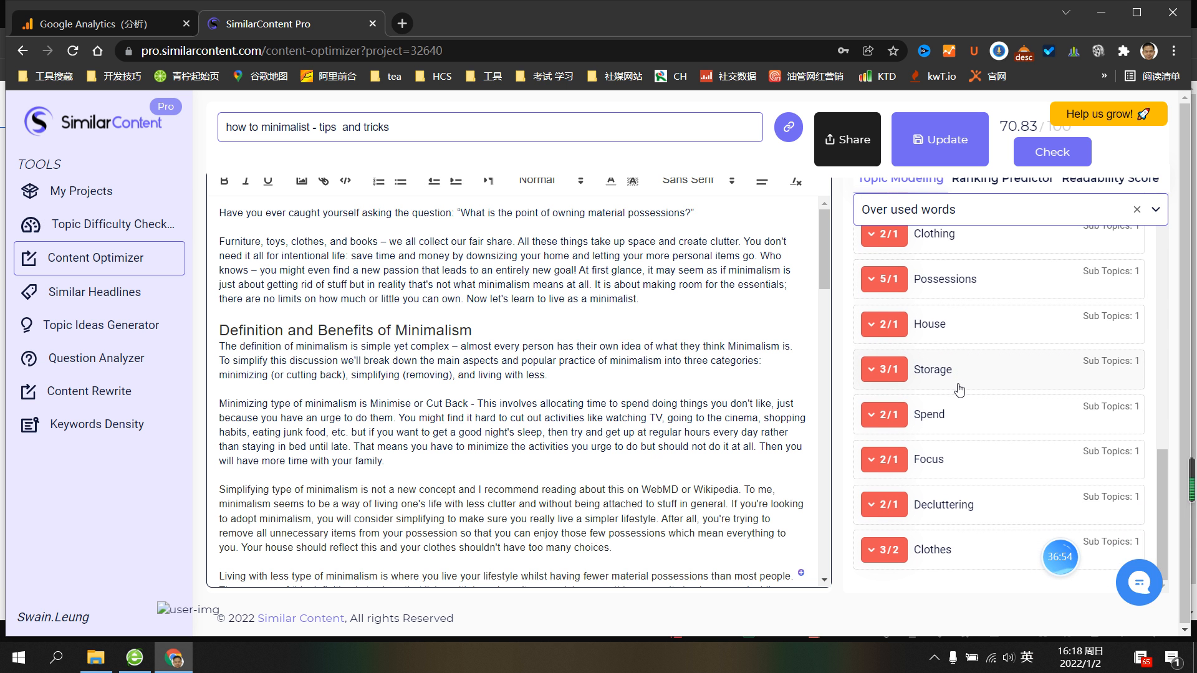
{"action": "scroll", "coordinate": [959, 389], "scroll_direction": "up", "scroll_amount": 2}
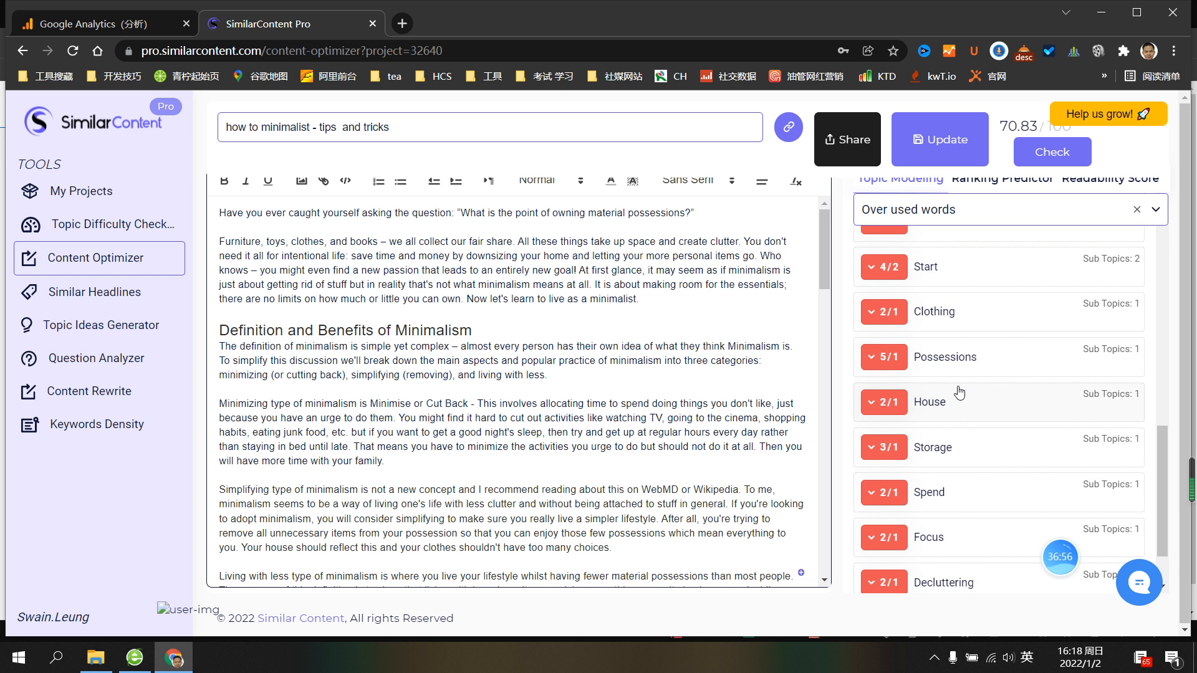
{"action": "scroll", "coordinate": [959, 392], "scroll_direction": "up", "scroll_amount": 2}
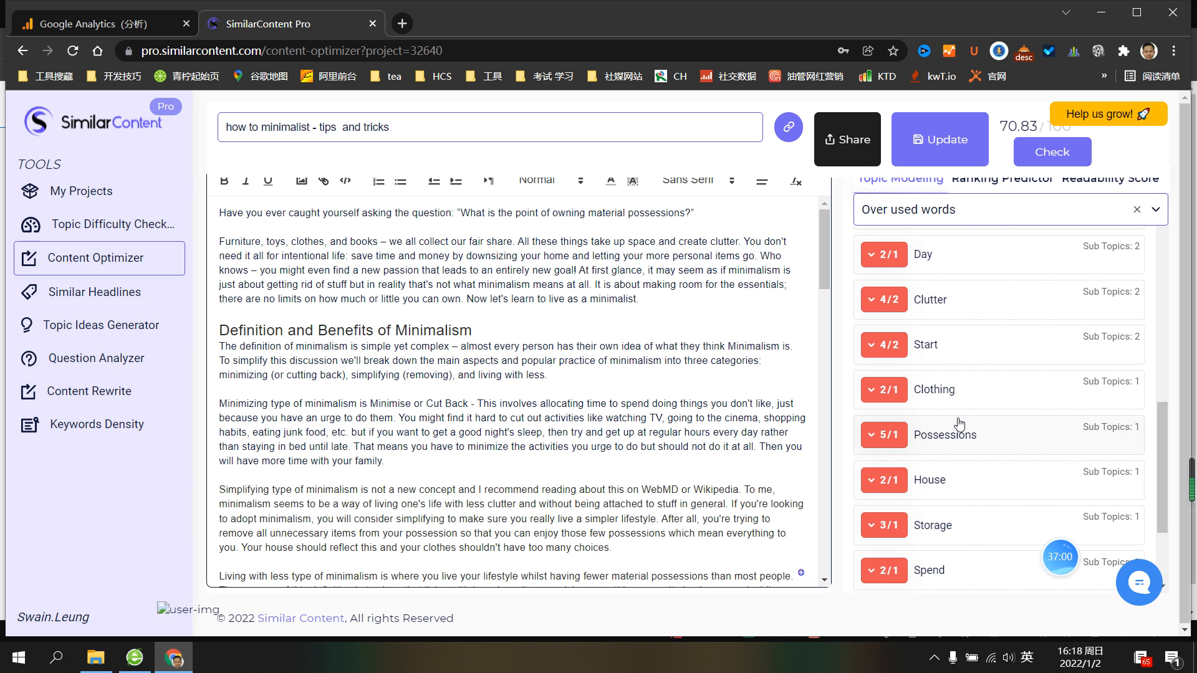
{"action": "scroll", "coordinate": [1097, 381], "scroll_direction": "up", "scroll_amount": 8}
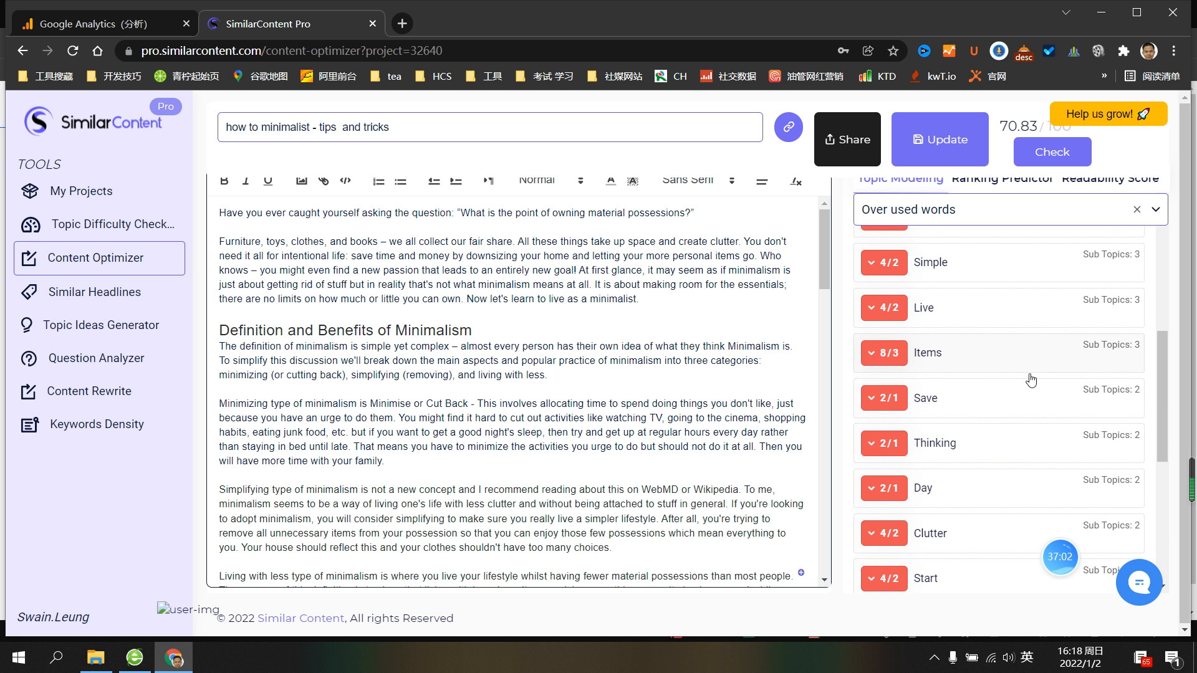
{"action": "scroll", "coordinate": [956, 316], "scroll_direction": "up", "scroll_amount": 2}
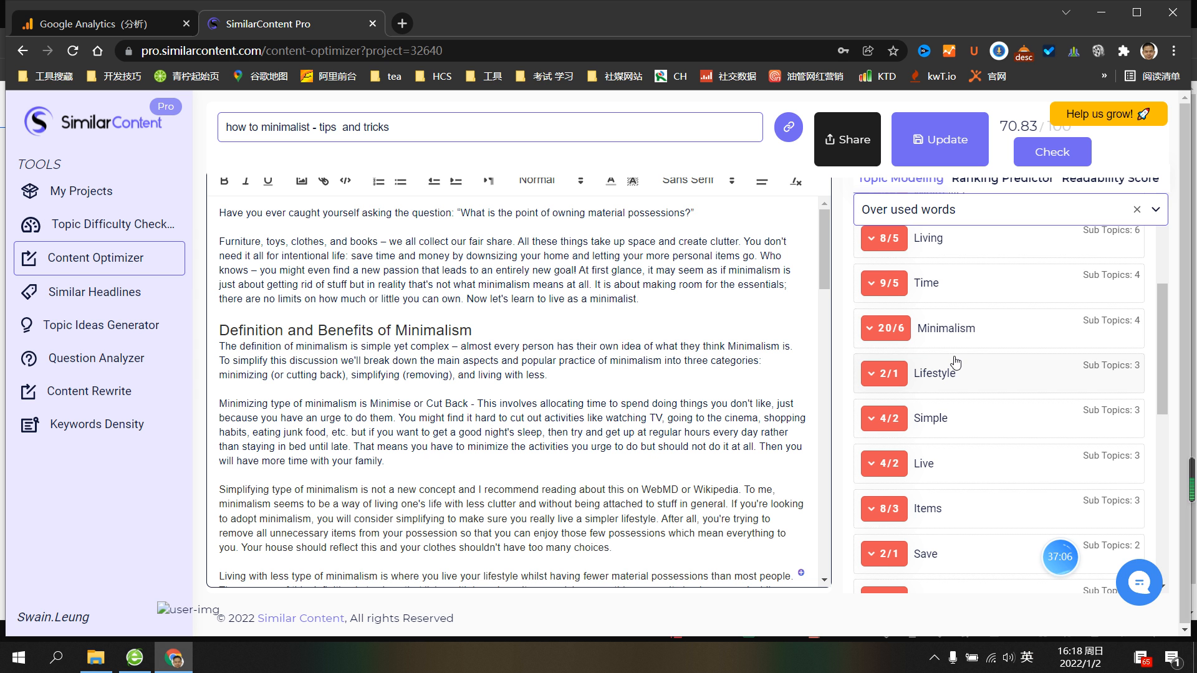
{"action": "scroll", "coordinate": [1033, 354], "scroll_direction": "up", "scroll_amount": 3}
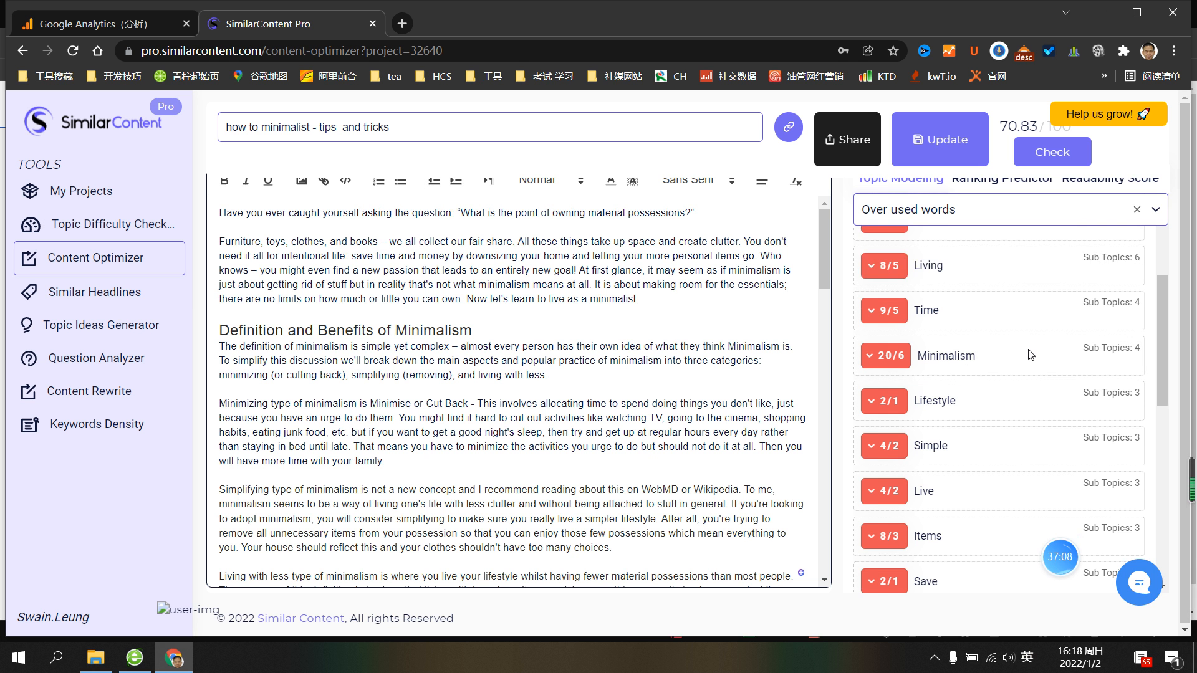
{"action": "scroll", "coordinate": [1033, 357], "scroll_direction": "up", "scroll_amount": 2}
Open the Ranking Predictor and switch back to the Topic Modeling list
{"action": "left_click", "coordinate": [1010, 369]}
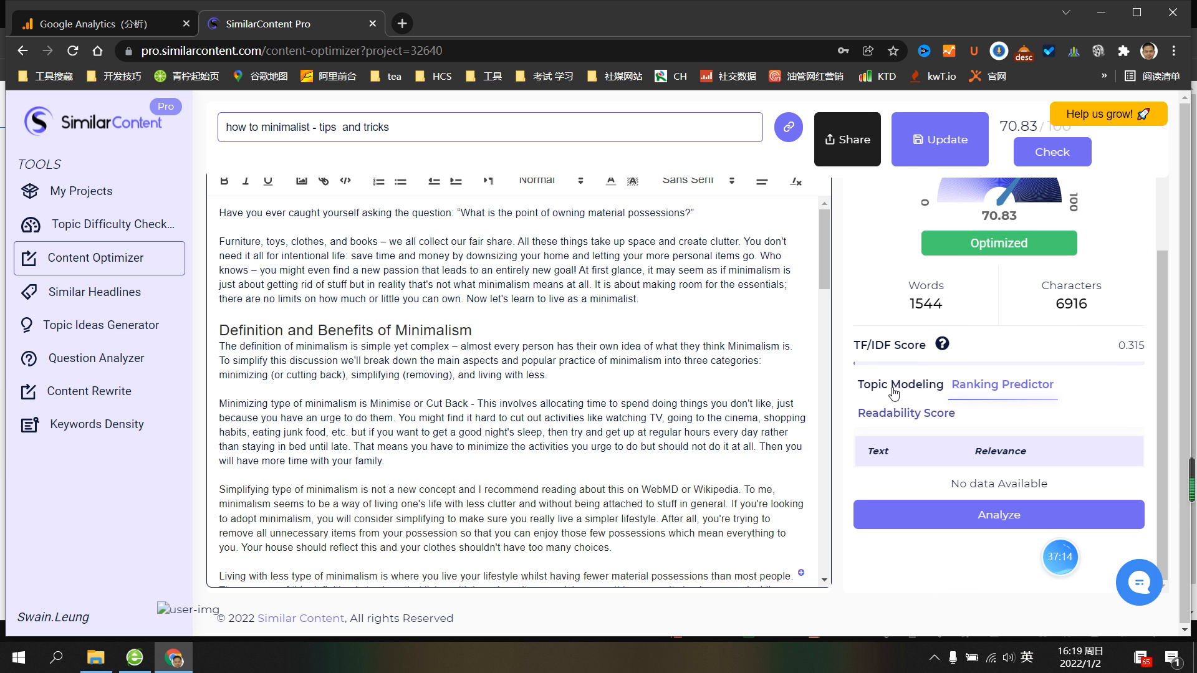
{"action": "left_click", "coordinate": [1009, 375]}
{"action": "scroll", "coordinate": [1010, 375], "scroll_direction": "down", "scroll_amount": 1}
{"action": "scroll", "coordinate": [1011, 375], "scroll_direction": "down", "scroll_amount": 2}
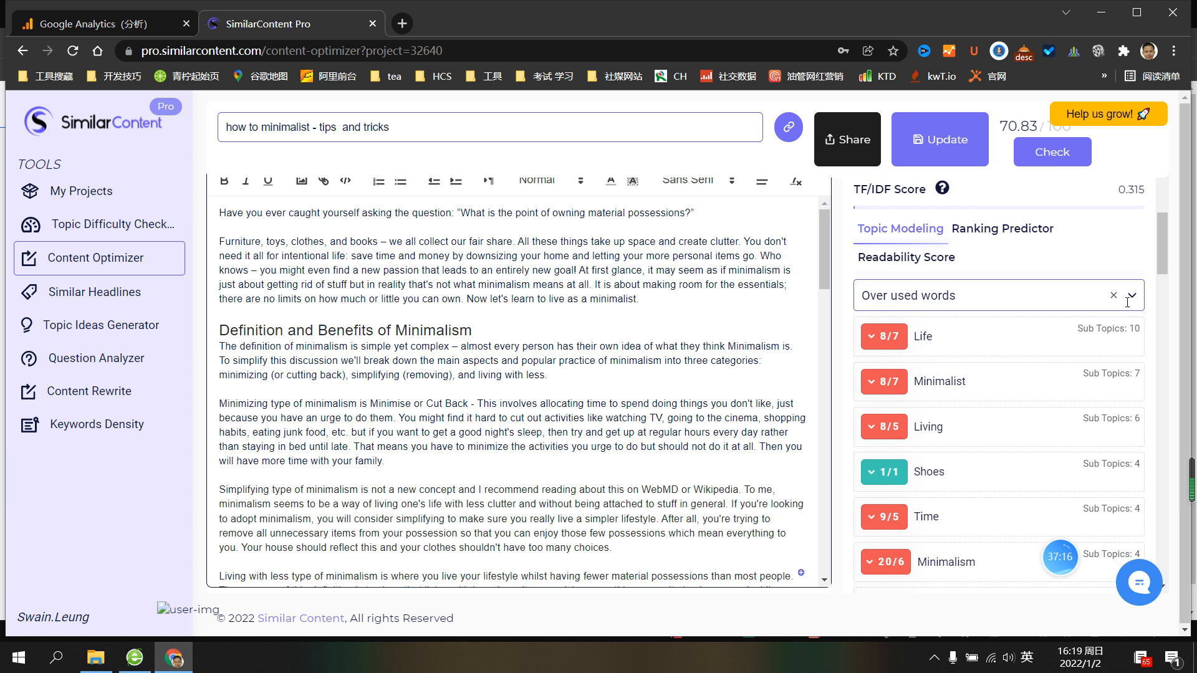
Replace the Over used words filter with the Filter topics option and look over the complete topic list and keyword coverage score
{"action": "left_click", "coordinate": [1115, 296]}
{"action": "scroll", "coordinate": [1118, 408], "scroll_direction": "up", "scroll_amount": 2}
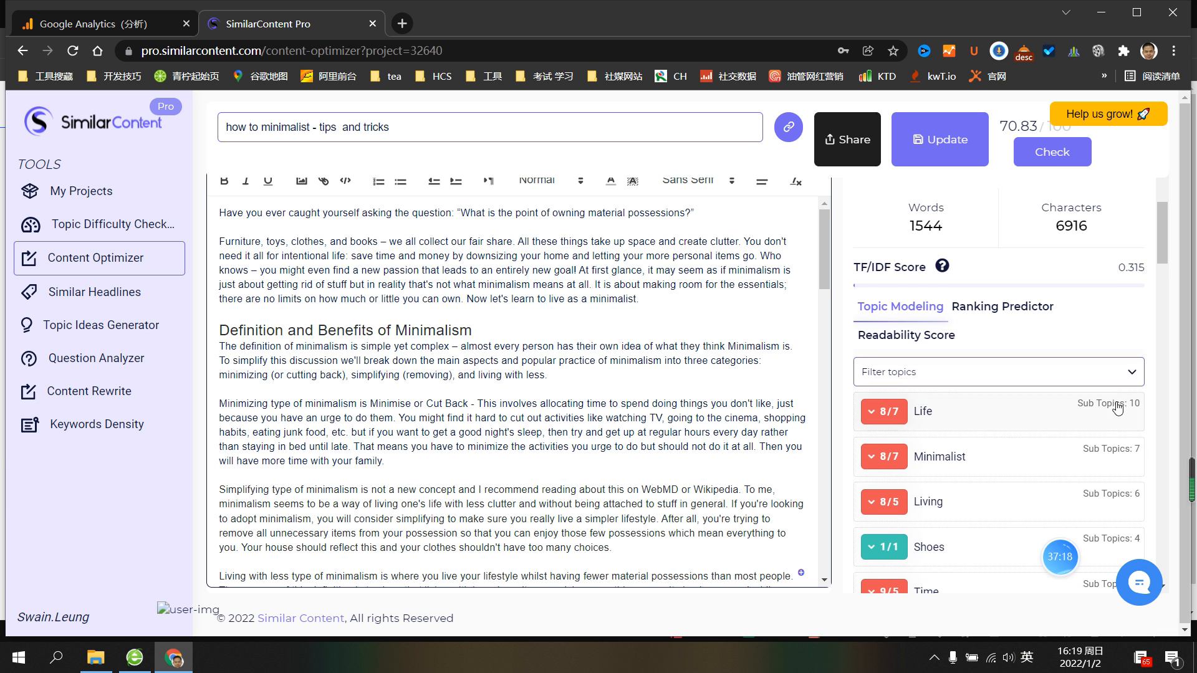
{"action": "left_click", "coordinate": [1132, 369]}
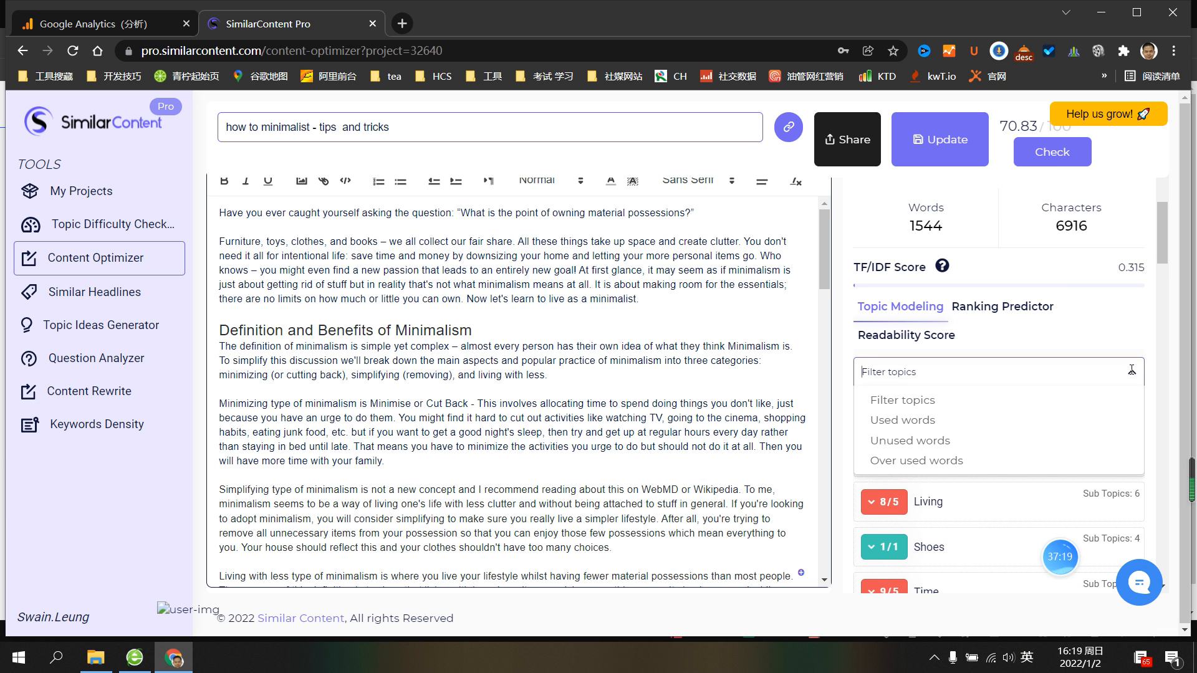
{"action": "left_click", "coordinate": [920, 406]}
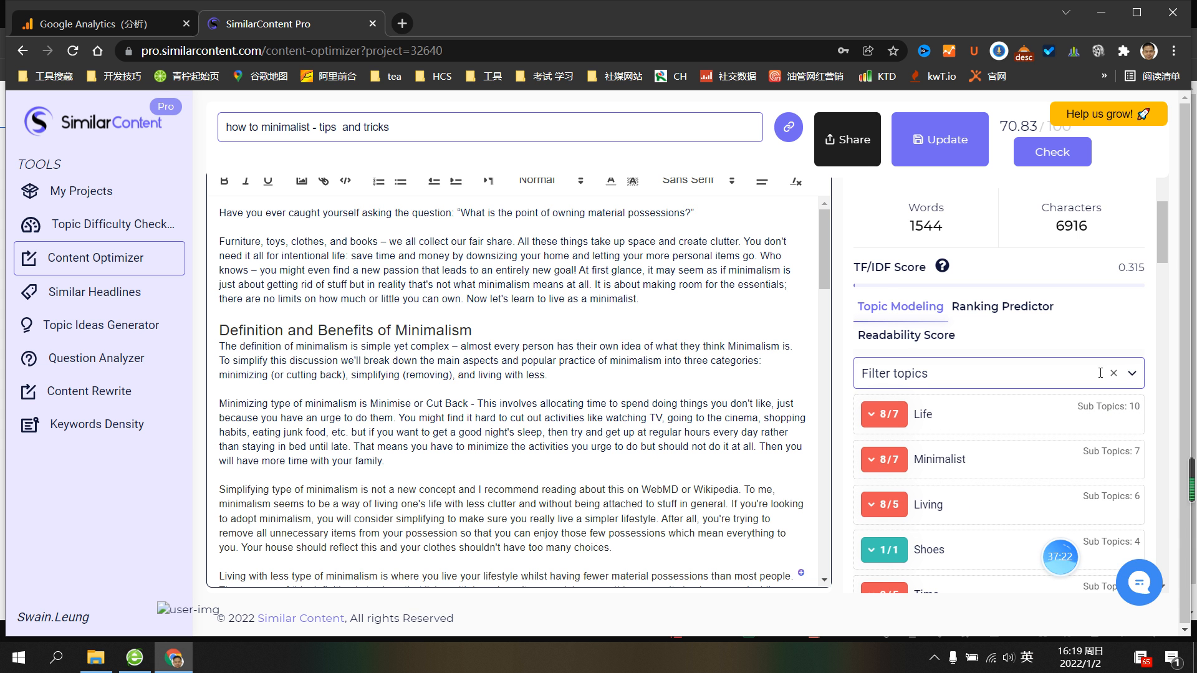
{"action": "scroll", "coordinate": [1010, 399], "scroll_direction": "down", "scroll_amount": 5}
{"action": "scroll", "coordinate": [1010, 411], "scroll_direction": "up", "scroll_amount": 6}
{"action": "scroll", "coordinate": [879, 436], "scroll_direction": "down", "scroll_amount": 5}
{"action": "scroll", "coordinate": [873, 430], "scroll_direction": "up", "scroll_amount": 5}
{"action": "scroll", "coordinate": [991, 212], "scroll_direction": "up", "scroll_amount": 2}
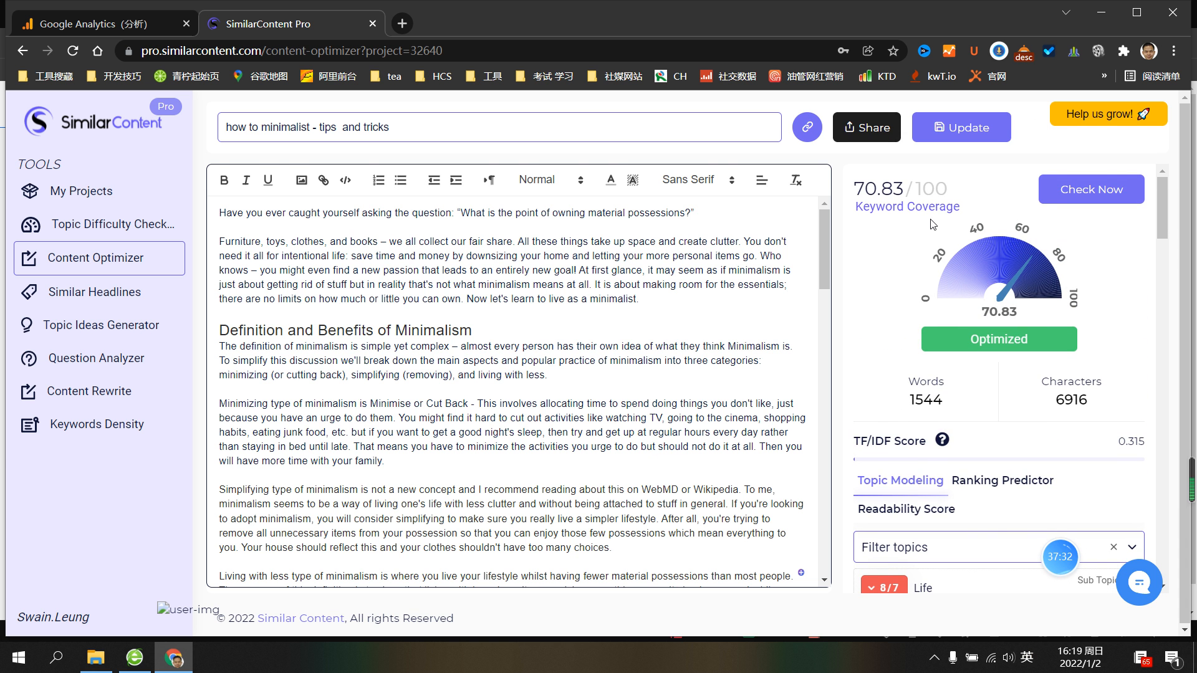
Clear the current topic filter and show only the Used words
{"action": "scroll", "coordinate": [952, 282], "scroll_direction": "down", "scroll_amount": 3}
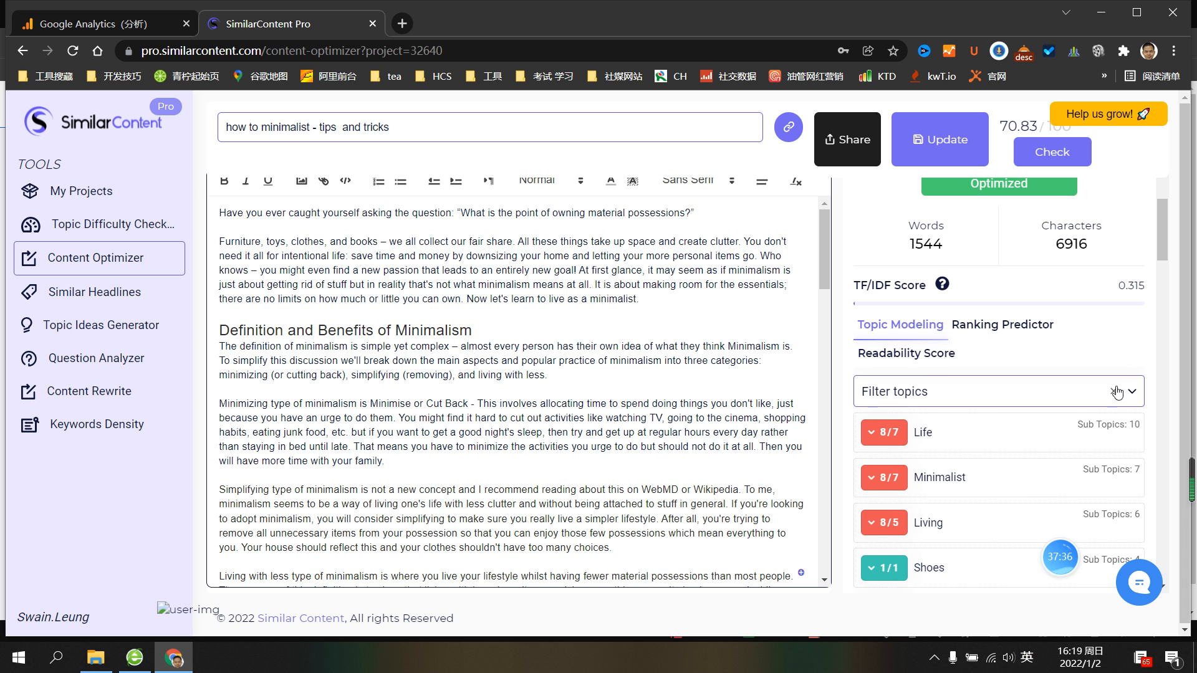
{"action": "left_click", "coordinate": [1114, 394]}
{"action": "left_click", "coordinate": [1084, 441]}
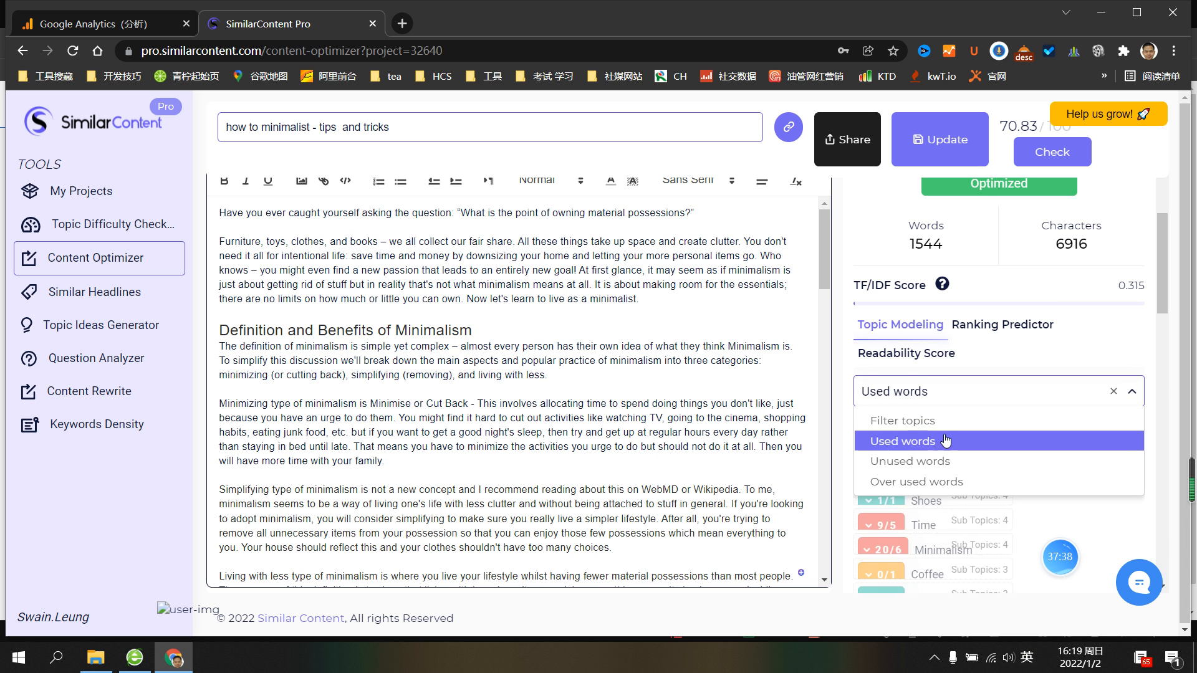
Look over the Used words list and switch the topic filter to Unused words
{"action": "scroll", "coordinate": [958, 459], "scroll_direction": "down", "scroll_amount": 4}
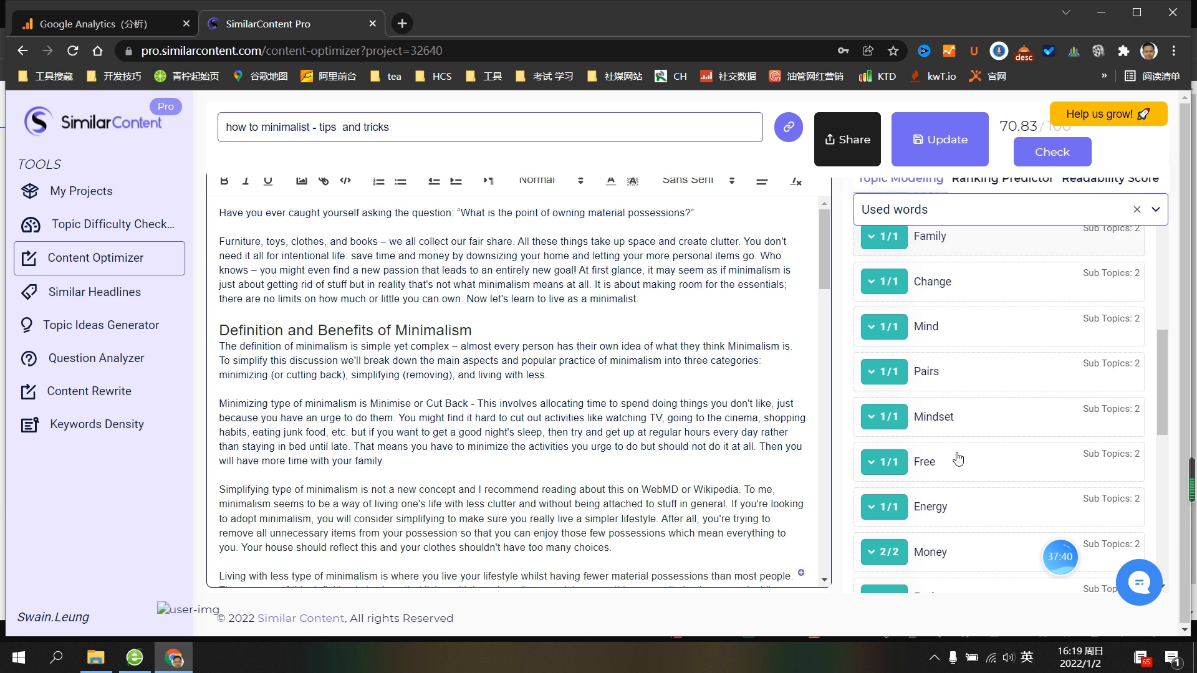
{"action": "scroll", "coordinate": [958, 460], "scroll_direction": "up", "scroll_amount": 4}
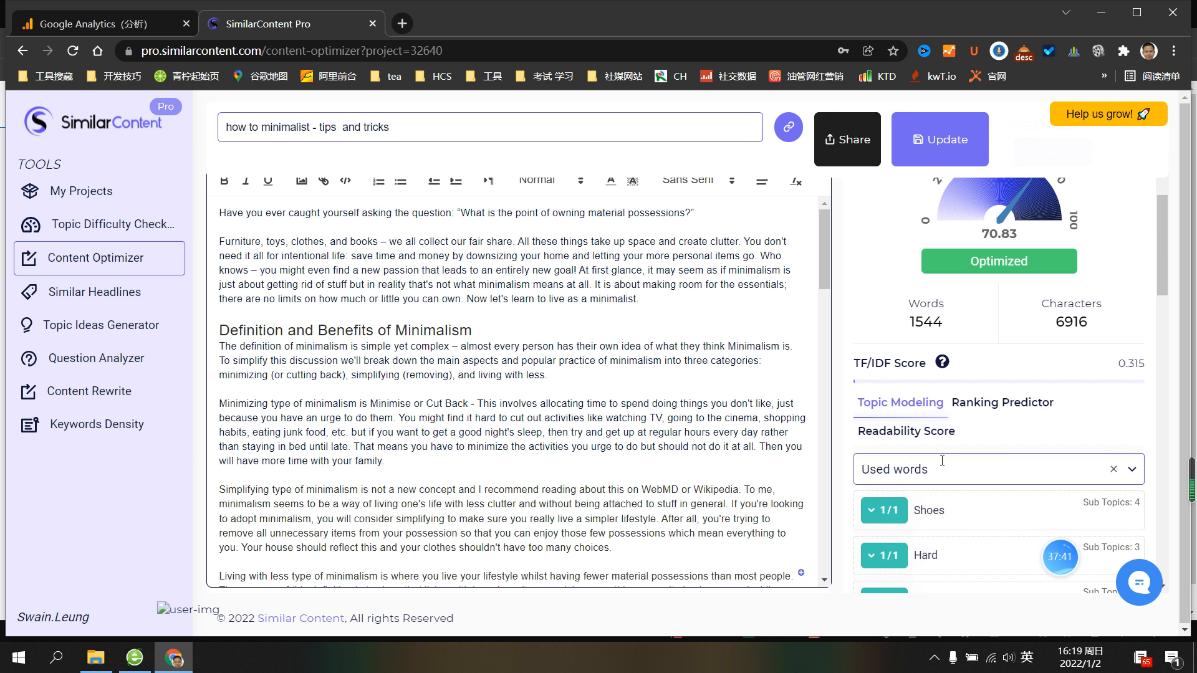
{"action": "left_click", "coordinate": [1114, 469]}
{"action": "left_click", "coordinate": [1060, 469]}
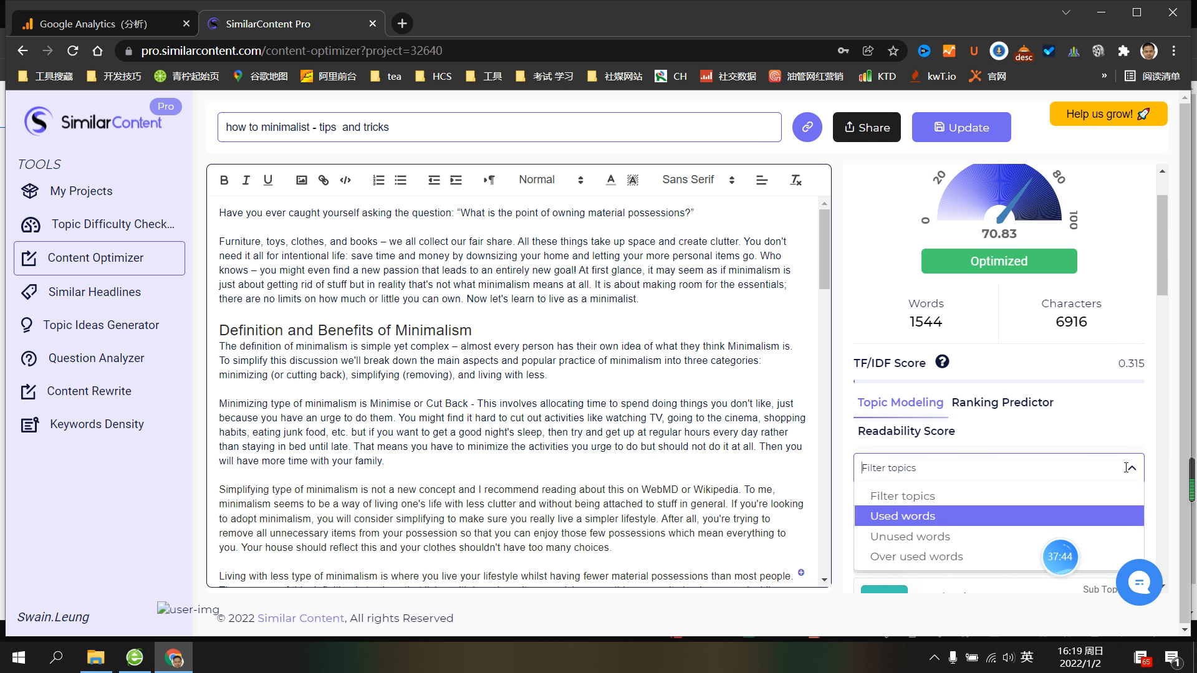
{"action": "left_click", "coordinate": [914, 537]}
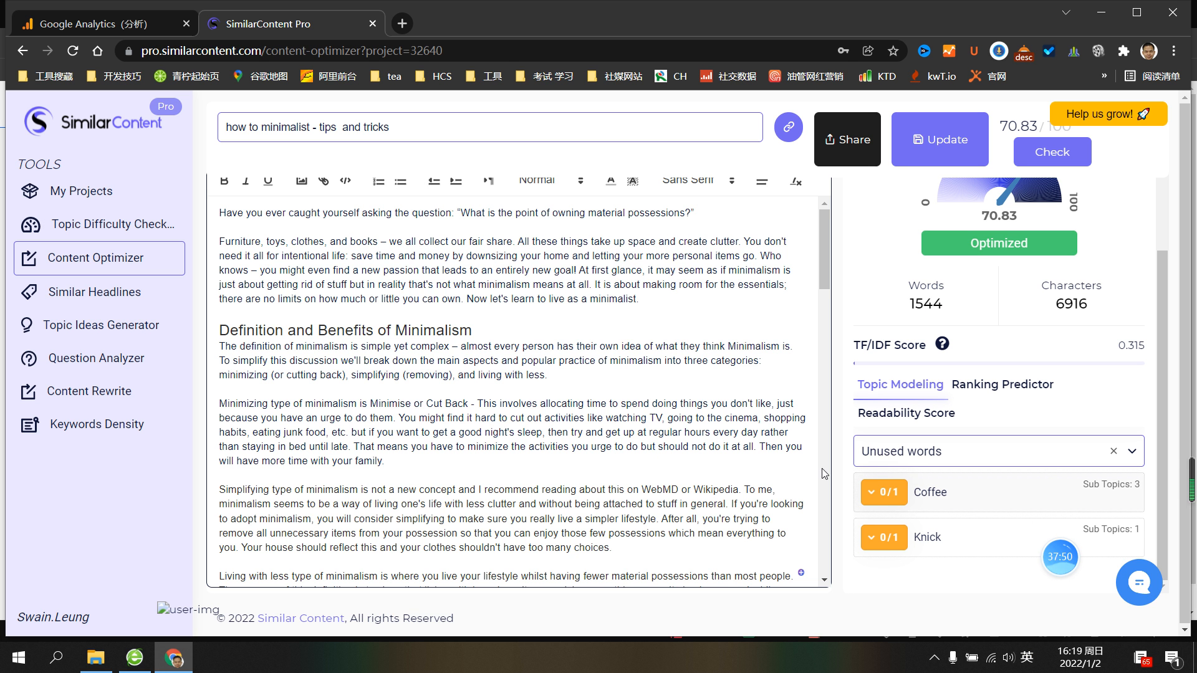
Skim the article against the Unused words, switch the topic filter to Over used words and look through that list
{"action": "scroll", "coordinate": [827, 325], "scroll_direction": "down", "scroll_amount": 10}
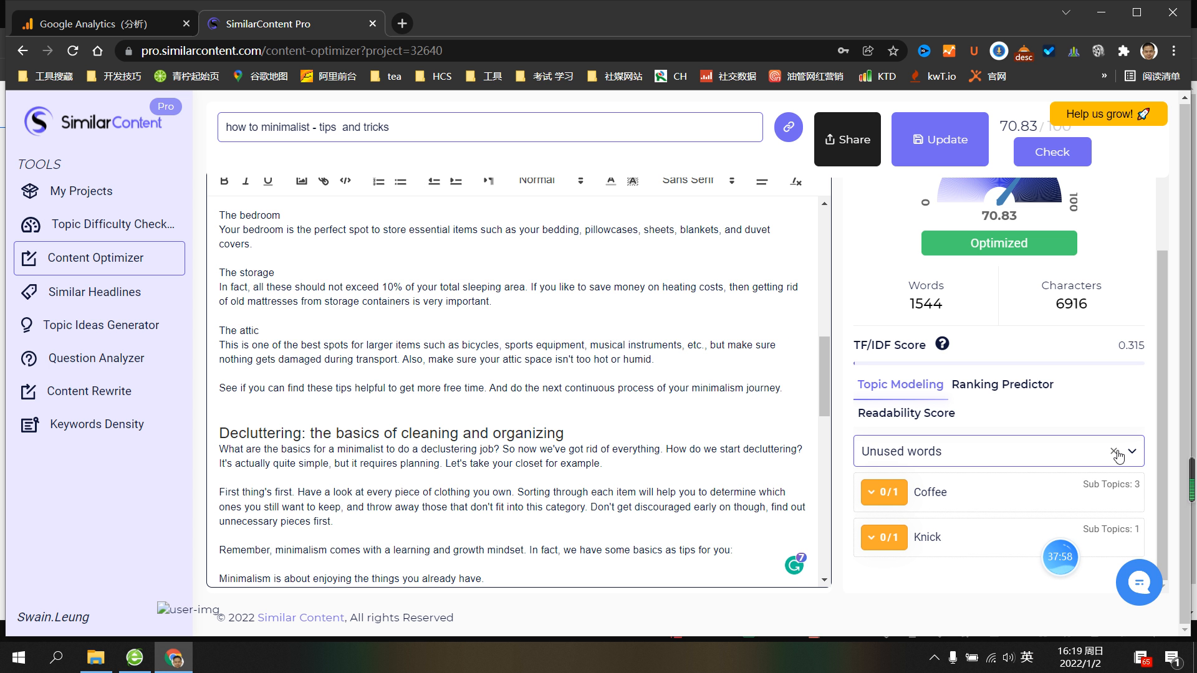
{"action": "scroll", "coordinate": [350, 396], "scroll_direction": "down", "scroll_amount": 10}
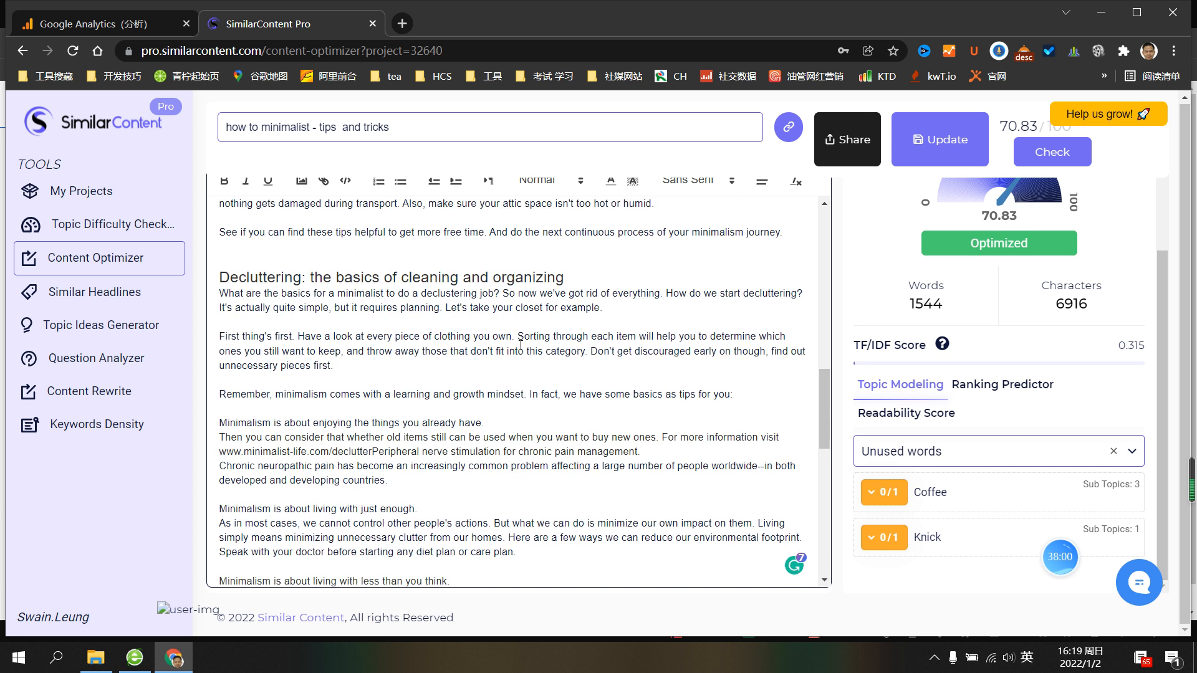
{"action": "left_click", "coordinate": [1114, 451]}
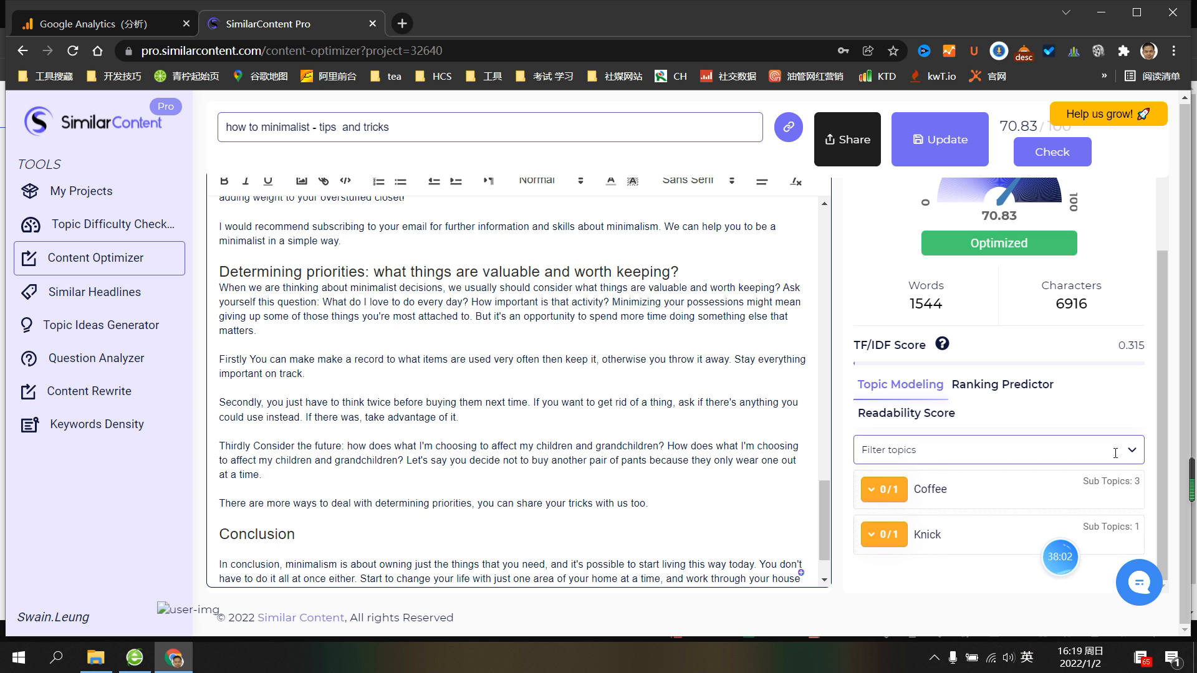
{"action": "left_click", "coordinate": [1115, 451]}
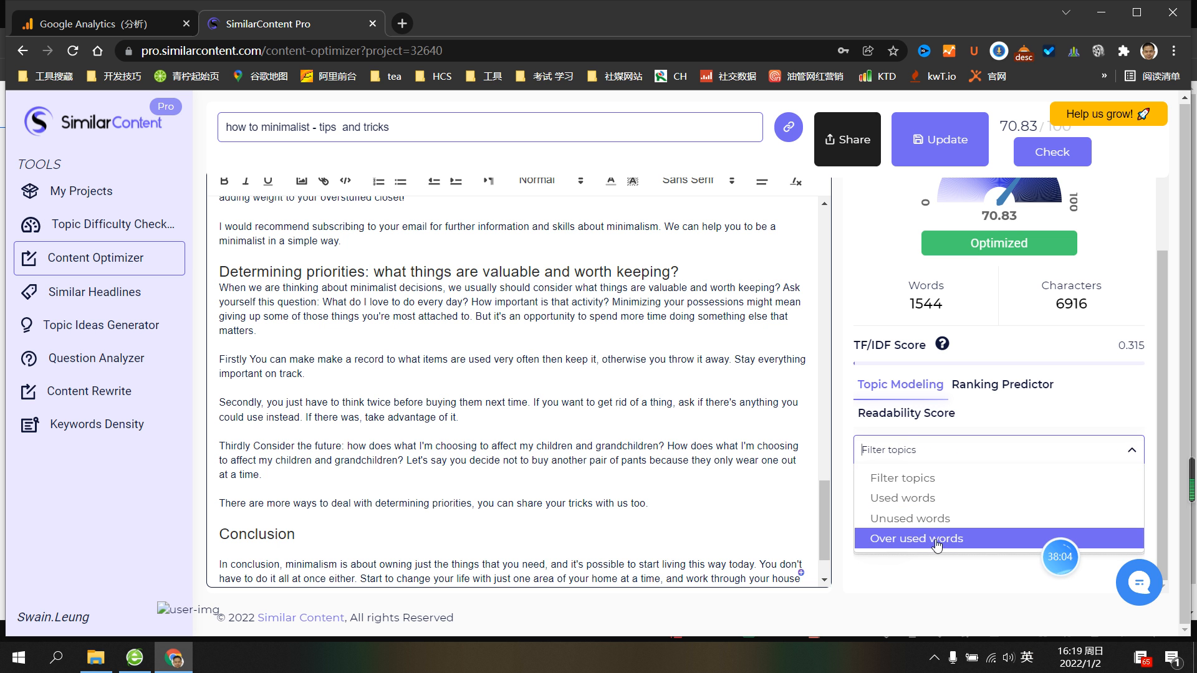
{"action": "left_click", "coordinate": [944, 537]}
{"action": "scroll", "coordinate": [1002, 454], "scroll_direction": "down", "scroll_amount": 10}
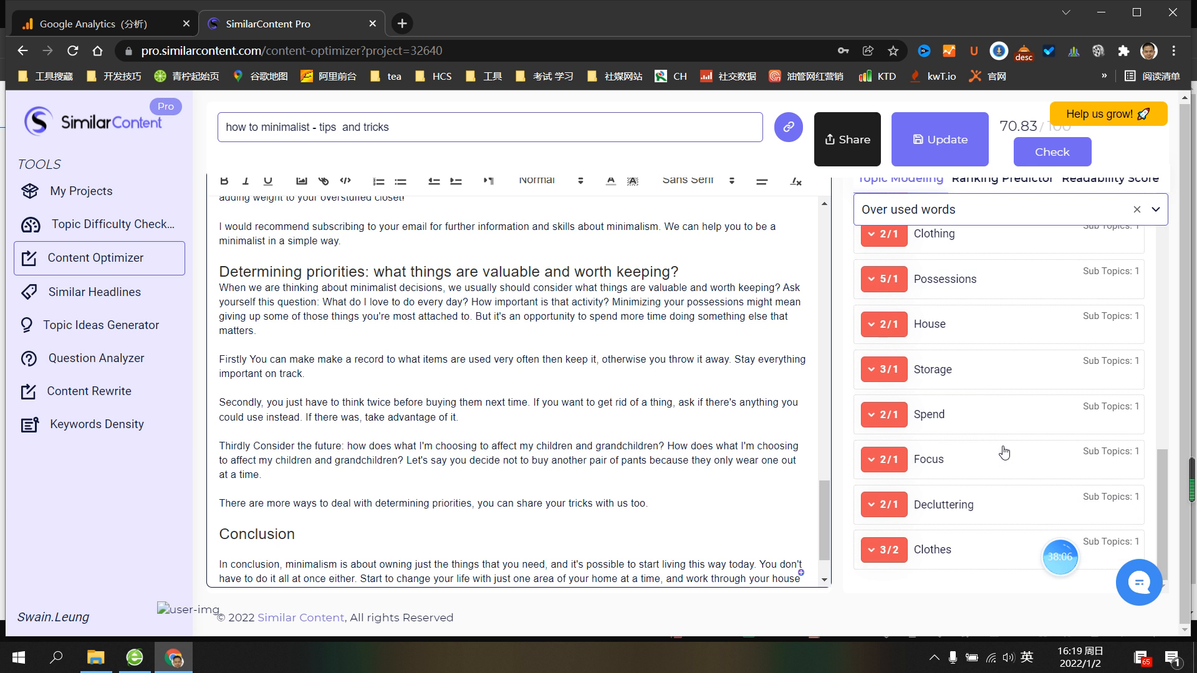
Remove one blank line above the heading "Getting started: what to get rid of, where to store it" in the article
{"action": "scroll", "coordinate": [616, 364], "scroll_direction": "up", "scroll_amount": 4}
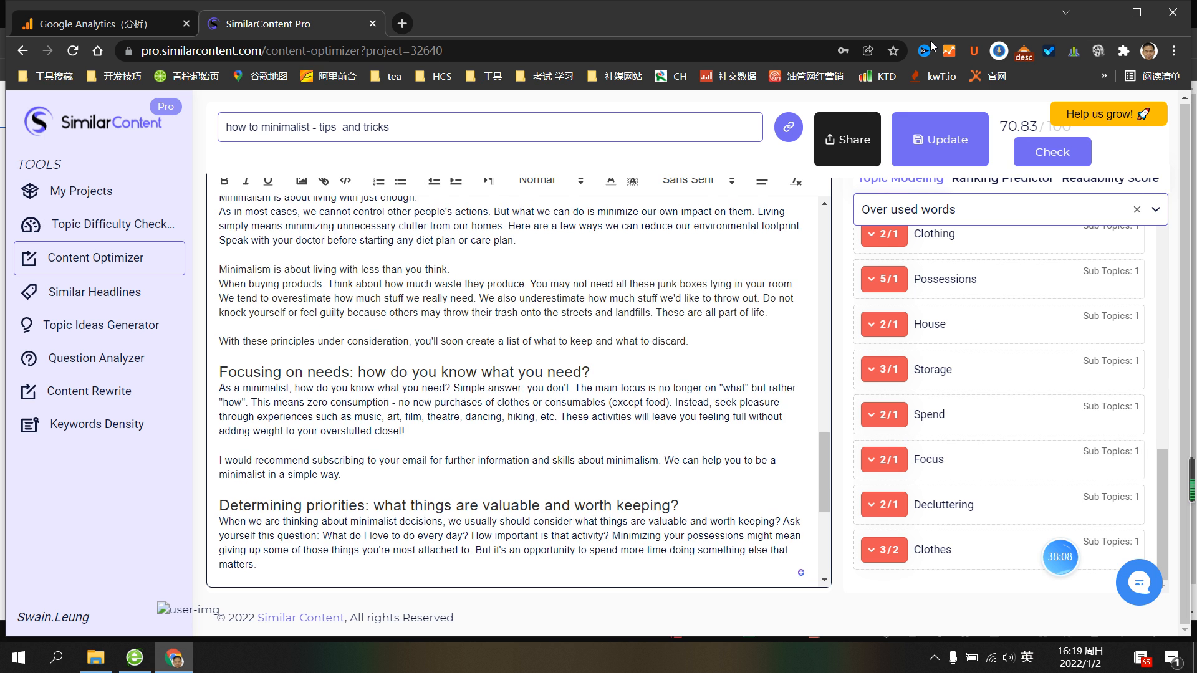
{"action": "scroll", "coordinate": [757, 349], "scroll_direction": "up", "scroll_amount": 5}
{"action": "scroll", "coordinate": [758, 349], "scroll_direction": "up", "scroll_amount": 10}
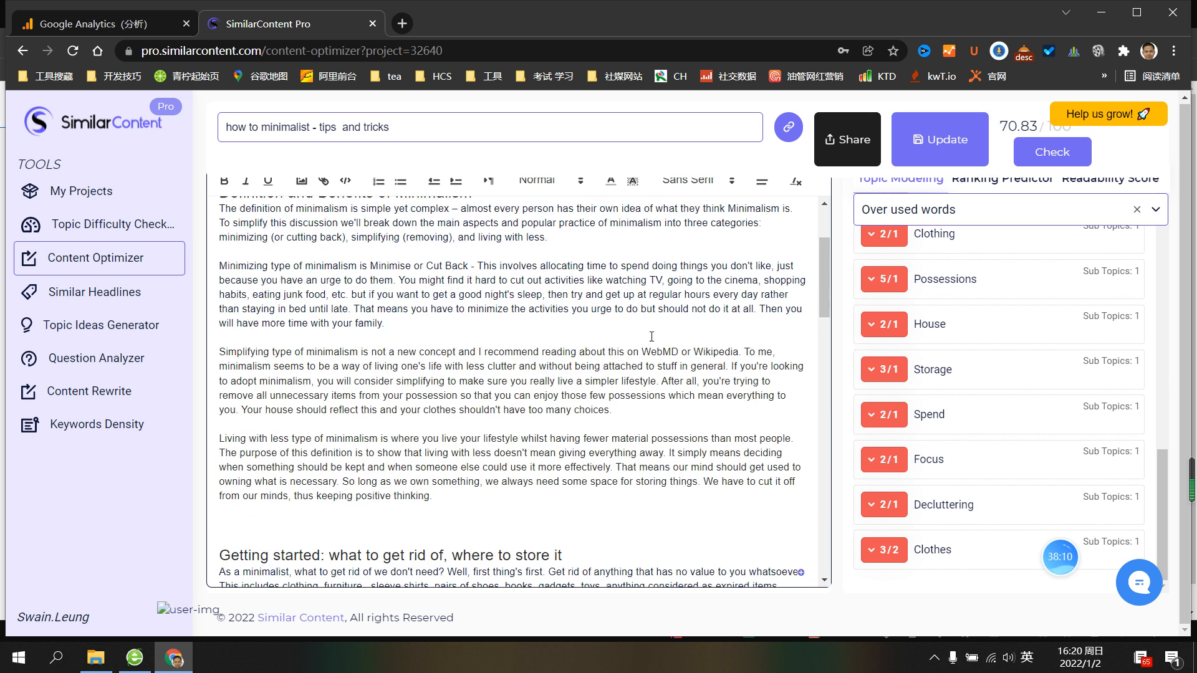
{"action": "scroll", "coordinate": [854, 388], "scroll_direction": "up", "scroll_amount": 5}
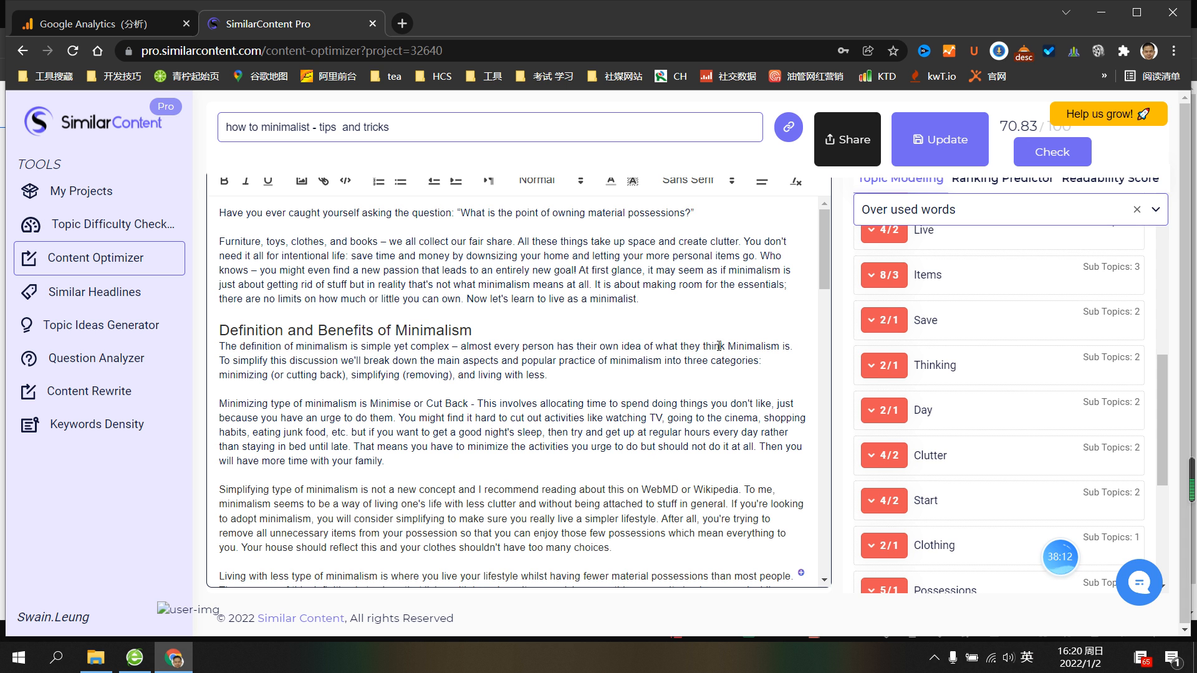
{"action": "scroll", "coordinate": [866, 389], "scroll_direction": "up", "scroll_amount": 6}
{"action": "scroll", "coordinate": [941, 374], "scroll_direction": "down", "scroll_amount": 5}
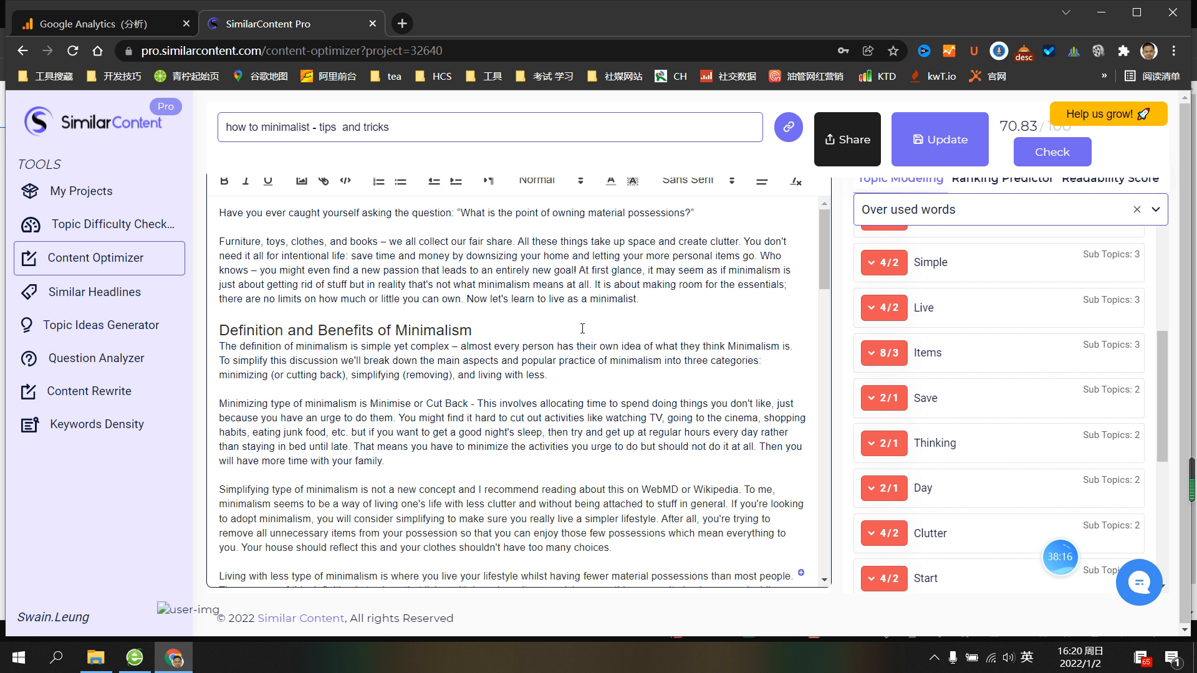
{"action": "scroll", "coordinate": [582, 329], "scroll_direction": "down", "scroll_amount": 4}
{"action": "scroll", "coordinate": [565, 368], "scroll_direction": "down", "scroll_amount": 3}
{"action": "scroll", "coordinate": [303, 344], "scroll_direction": "up", "scroll_amount": 2}
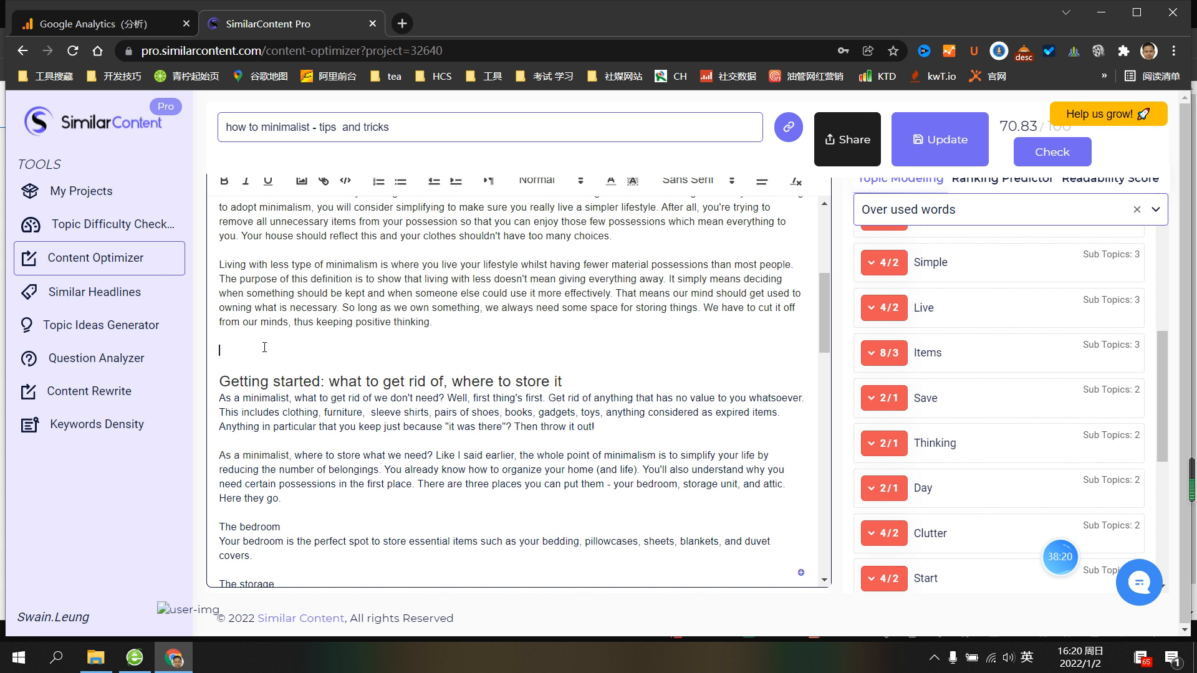
{"action": "key", "text": "BackSpace"}
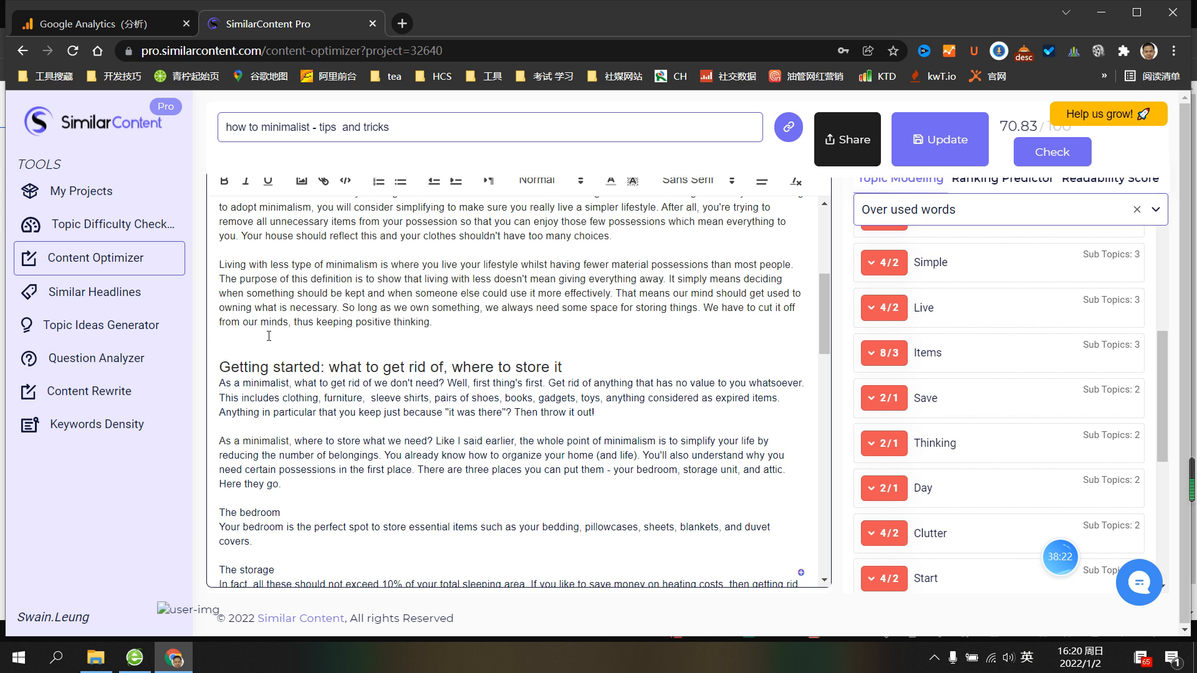
Review the over used topics and expand Possessions to check its sub topic, collapsing it again
{"action": "scroll", "coordinate": [964, 388], "scroll_direction": "up", "scroll_amount": 5}
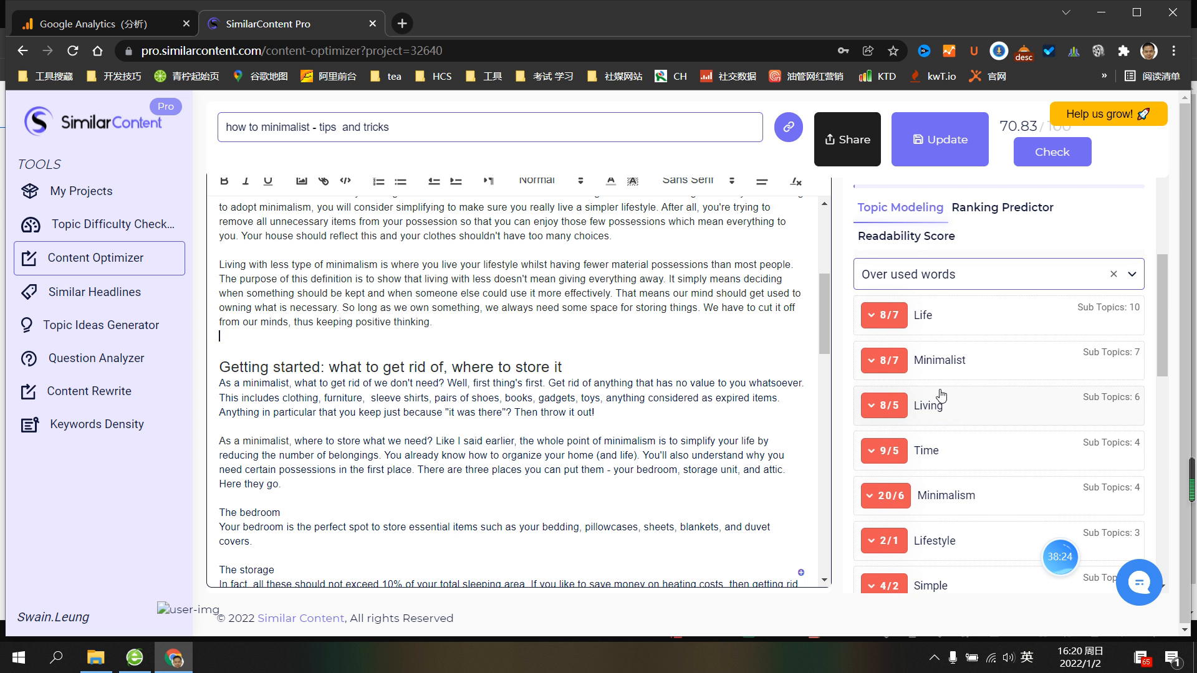
{"action": "scroll", "coordinate": [931, 380], "scroll_direction": "down", "scroll_amount": 6}
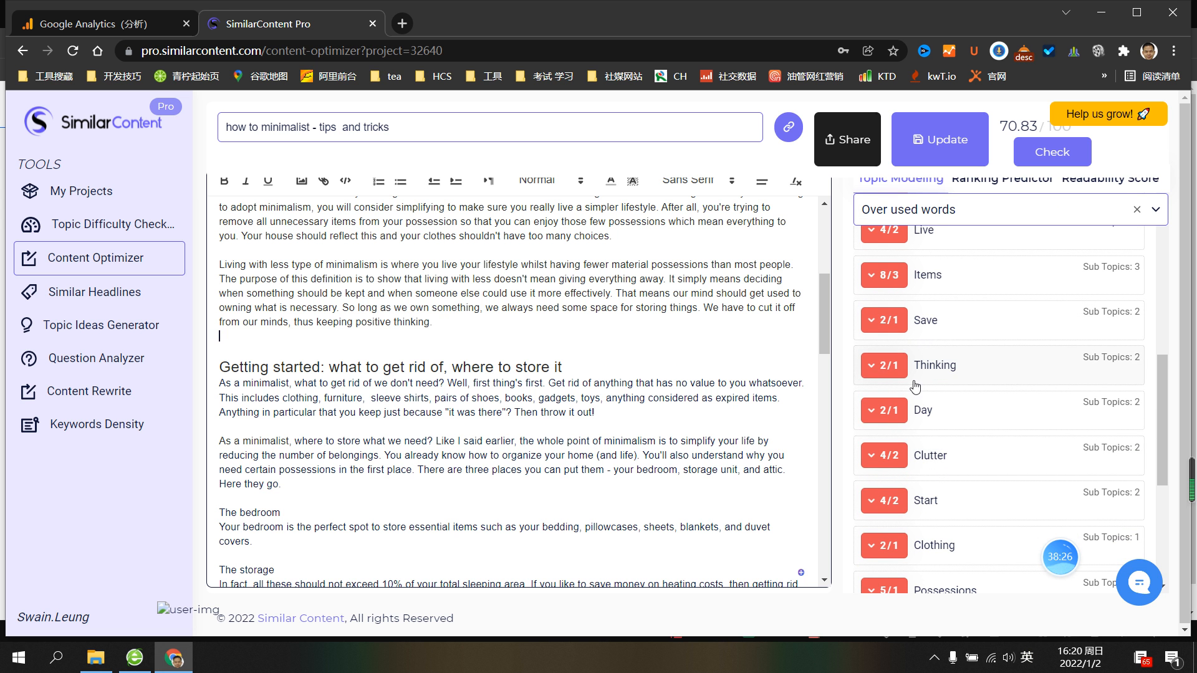
{"action": "scroll", "coordinate": [930, 437], "scroll_direction": "down", "scroll_amount": 3}
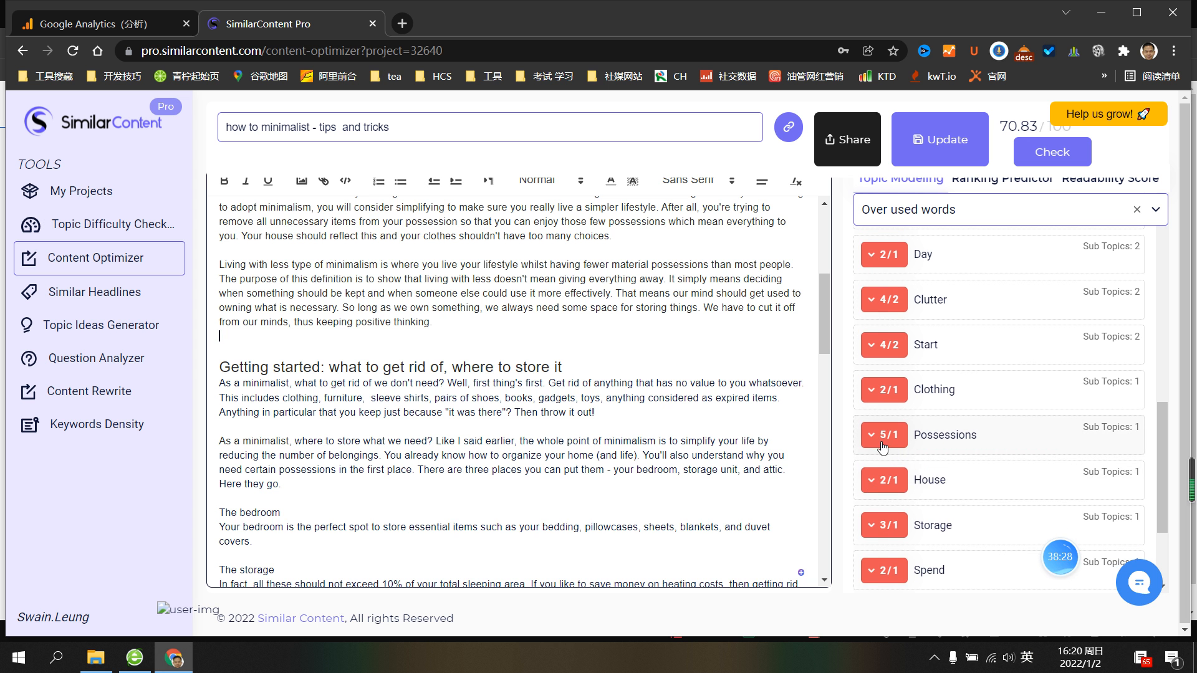
{"action": "left_click", "coordinate": [871, 442]}
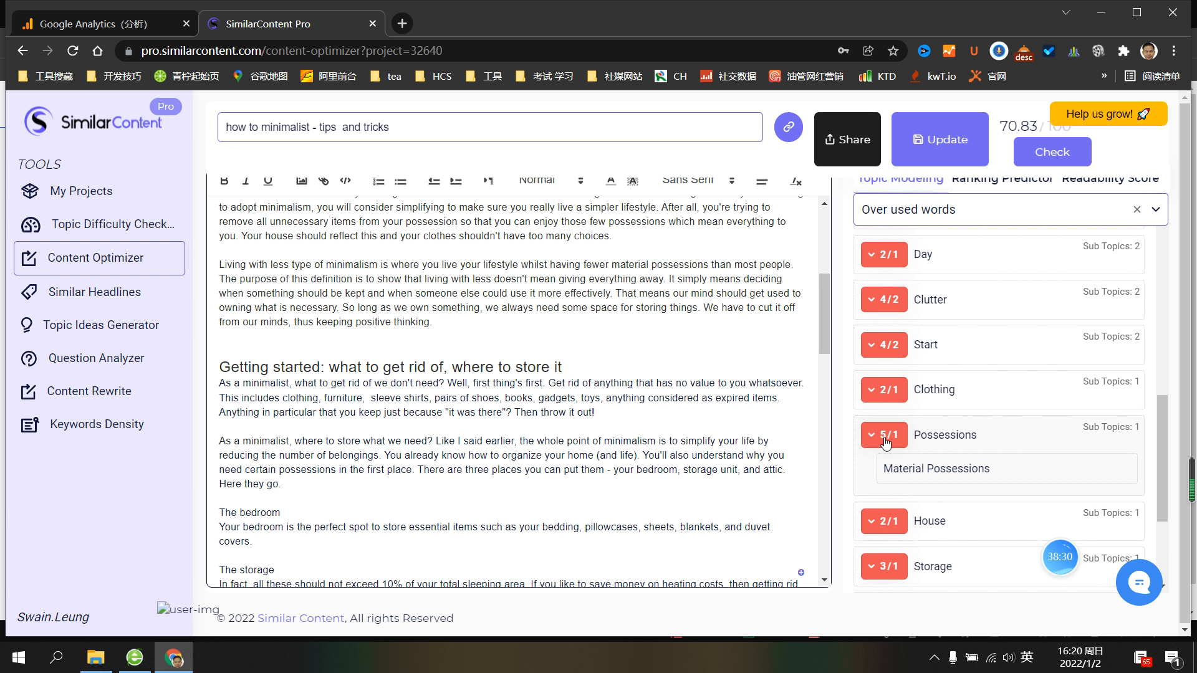
{"action": "left_click", "coordinate": [885, 442]}
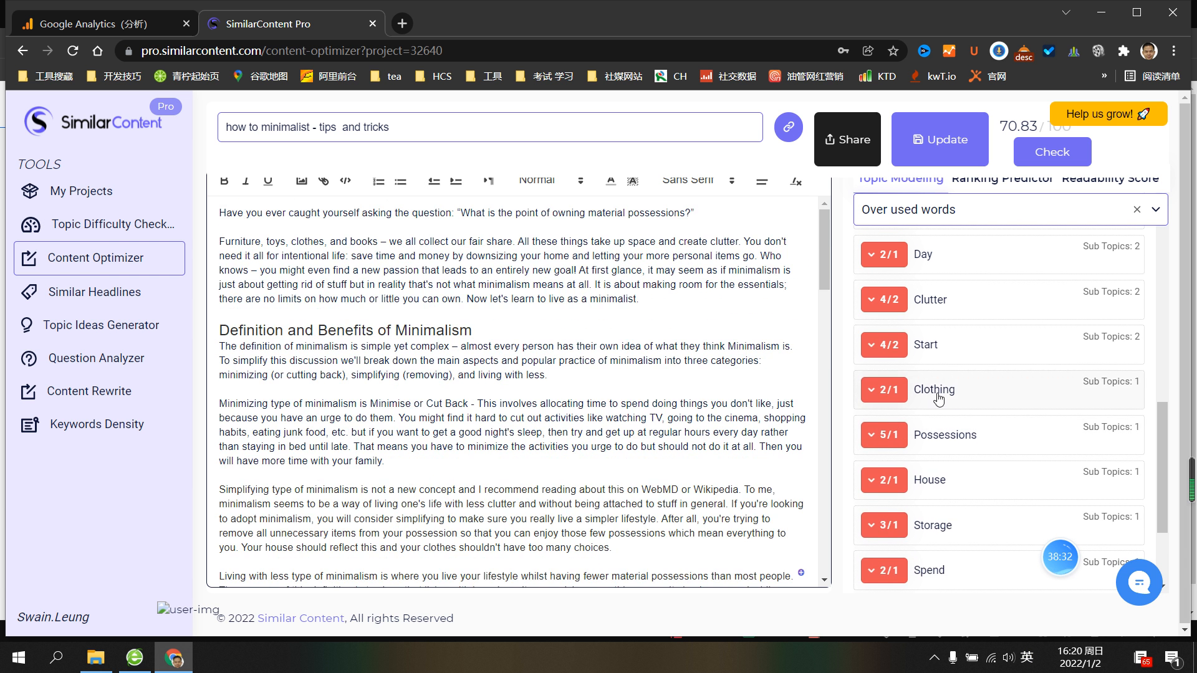
{"action": "scroll", "coordinate": [942, 397], "scroll_direction": "up", "scroll_amount": 4}
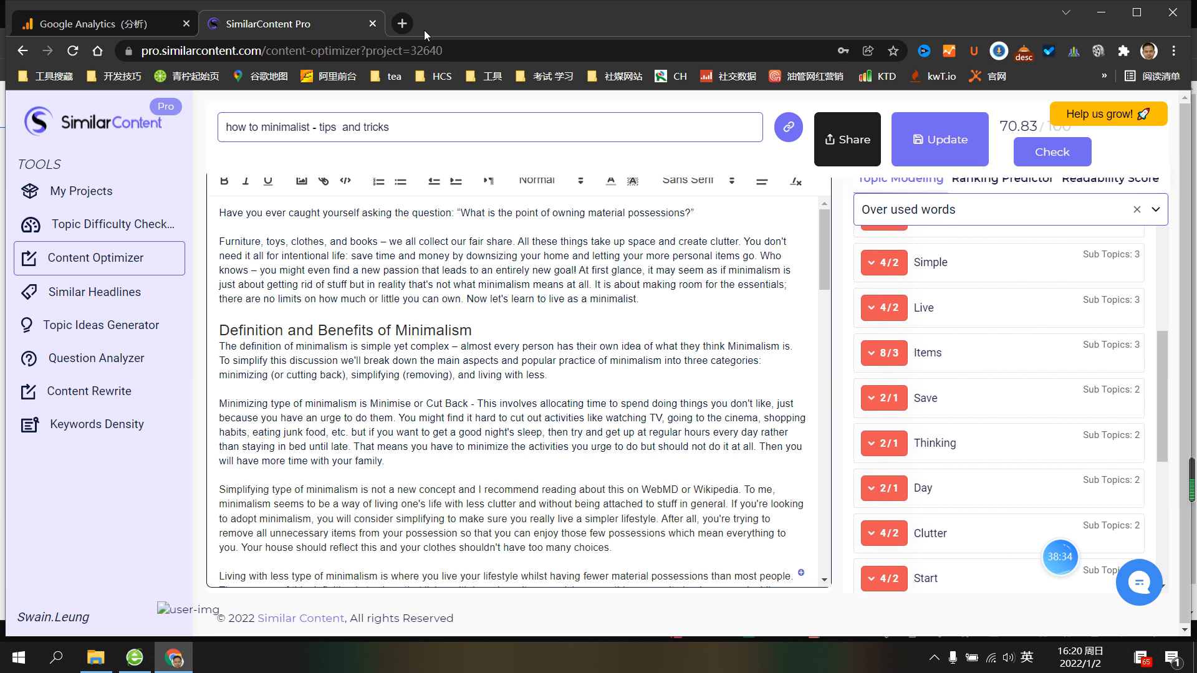
Open the bookmarked Related Words site in a new tab and highlight its address, relatedwords.org
{"action": "left_click", "coordinate": [409, 24]}
{"action": "left_click", "coordinate": [486, 76]}
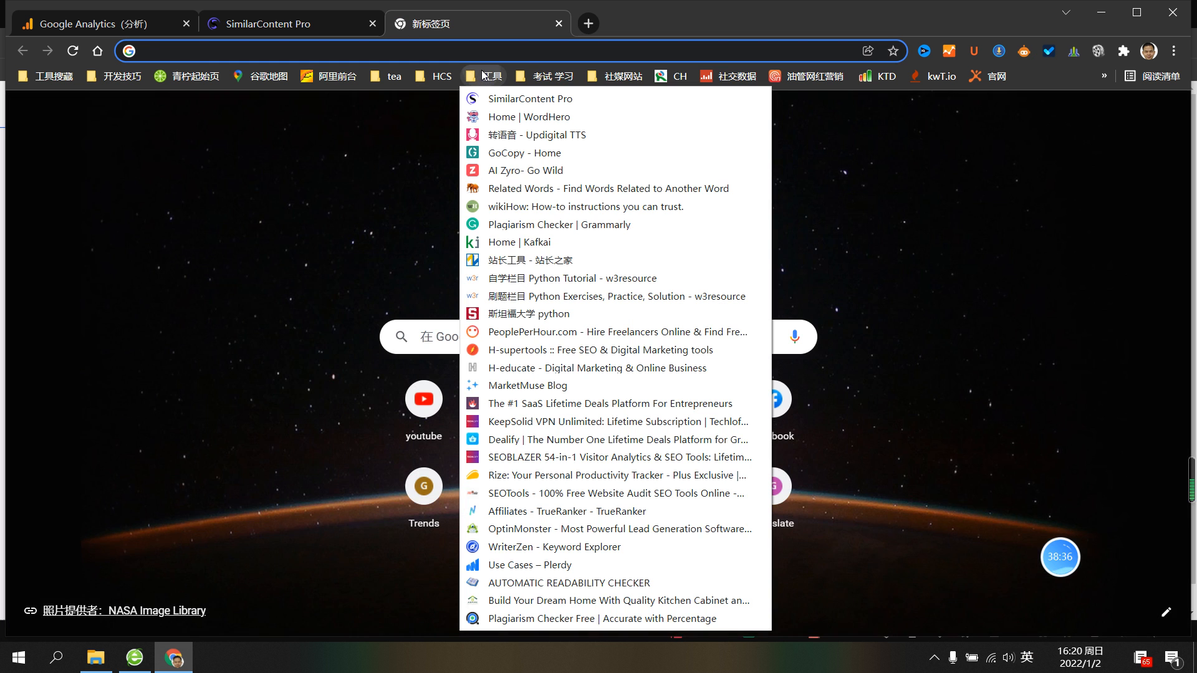
{"action": "left_click", "coordinate": [574, 189]}
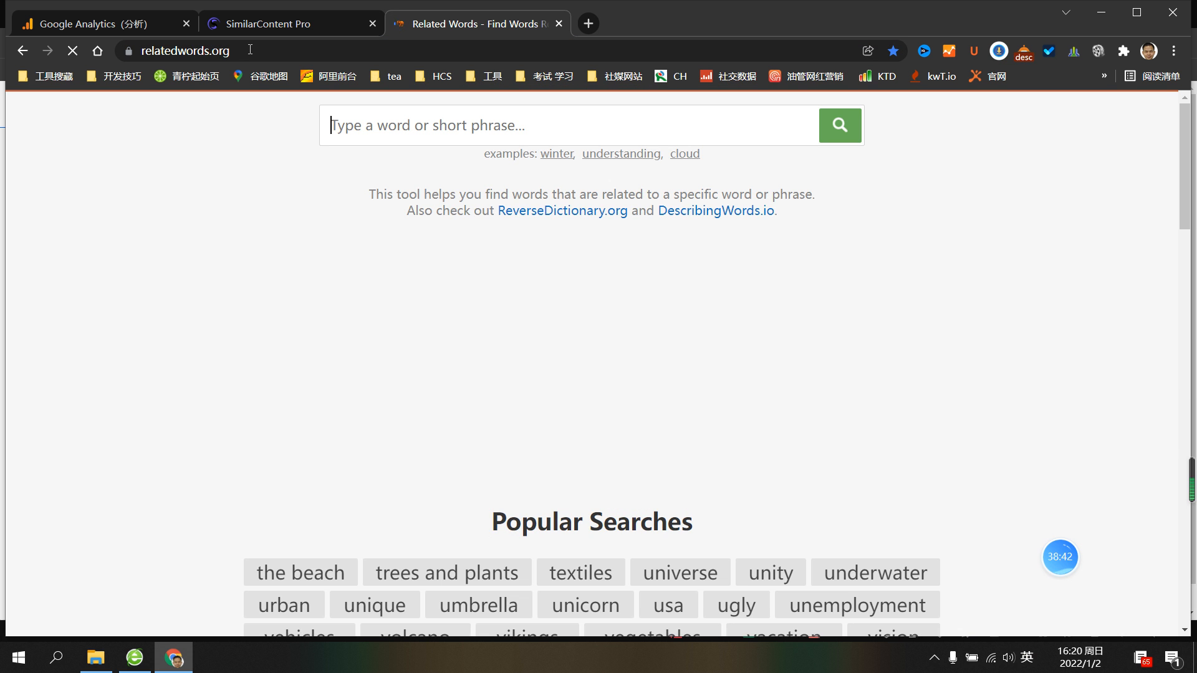
{"action": "left_click_drag", "start_coordinate": [250, 50], "coordinate": [147, 50]}
{"action": "left_click", "coordinate": [182, 53]}
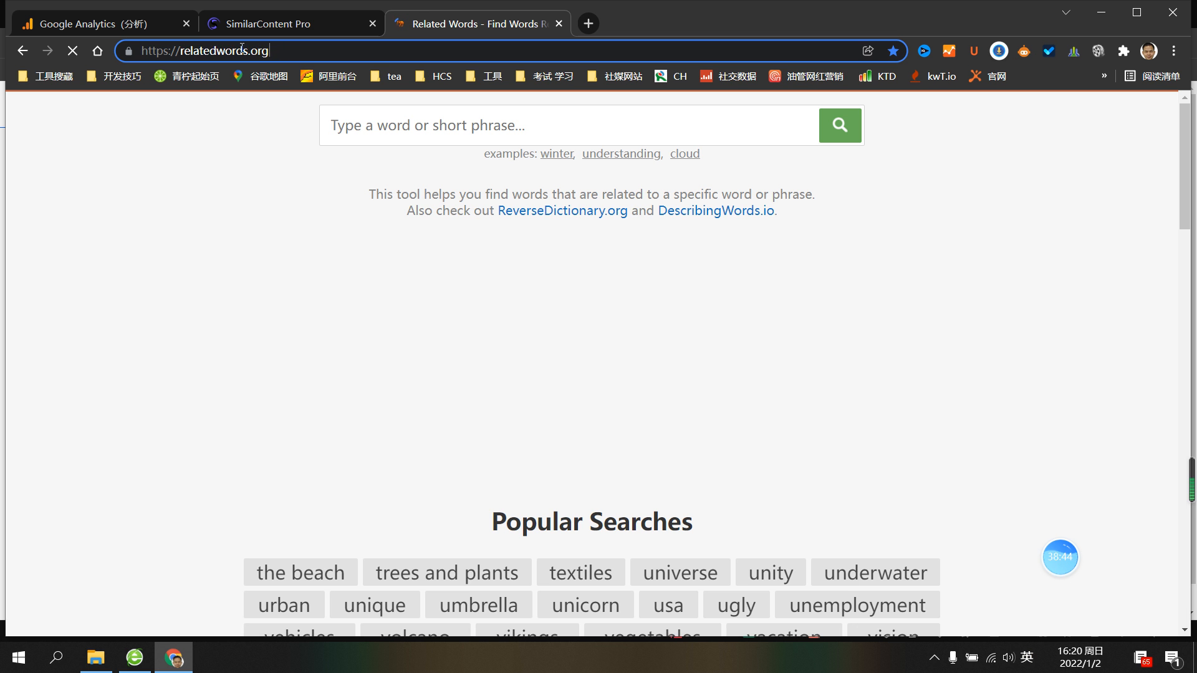
{"action": "left_click_drag", "start_coordinate": [184, 53], "coordinate": [358, 52]}
{"action": "left_click", "coordinate": [311, 52]}
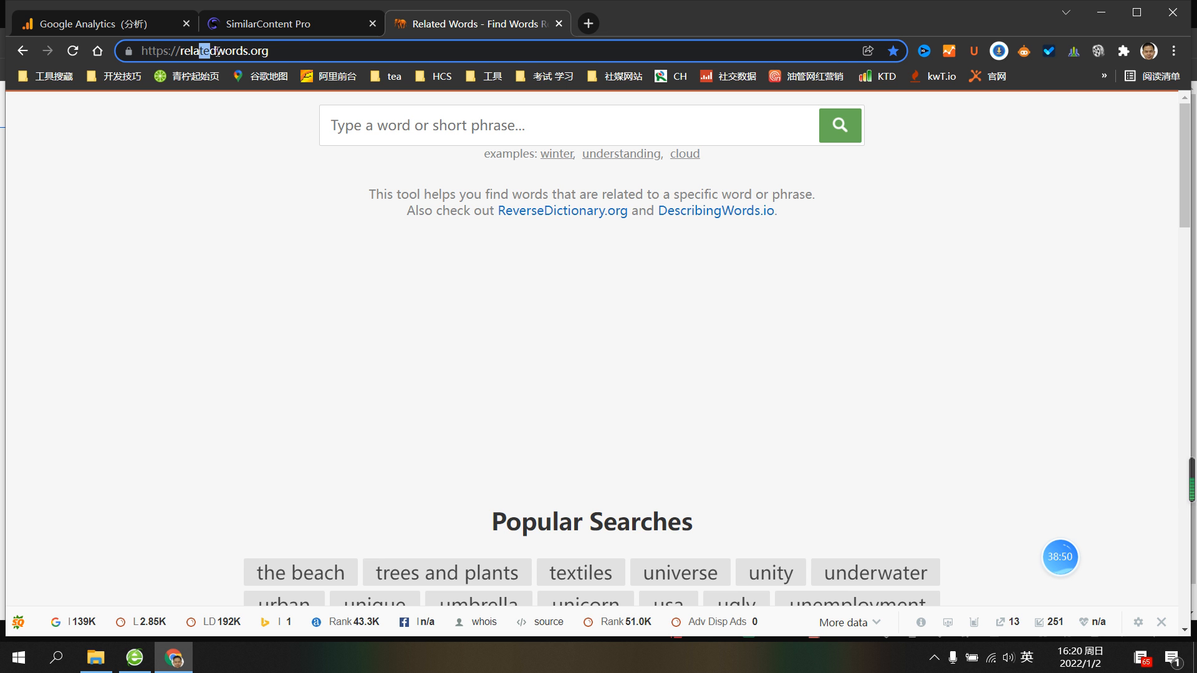
{"action": "left_click_drag", "start_coordinate": [206, 52], "coordinate": [251, 52]}
{"action": "left_click", "coordinate": [297, 50]}
Copy "Minimalism" from the article's heading "Definition and Benefits of Minimalism" and search Related Words for terms associated with it
{"action": "left_click", "coordinate": [293, 23]}
{"action": "scroll", "coordinate": [881, 283], "scroll_direction": "up", "scroll_amount": 5}
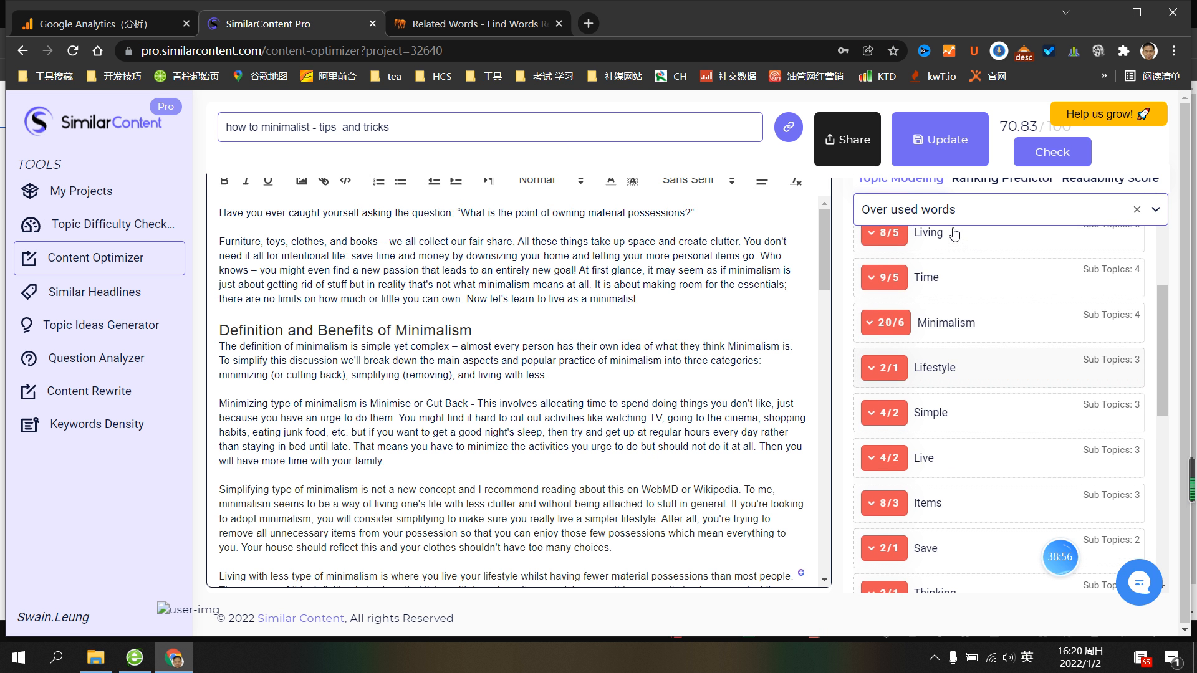
{"action": "scroll", "coordinate": [841, 339], "scroll_direction": "up", "scroll_amount": 4}
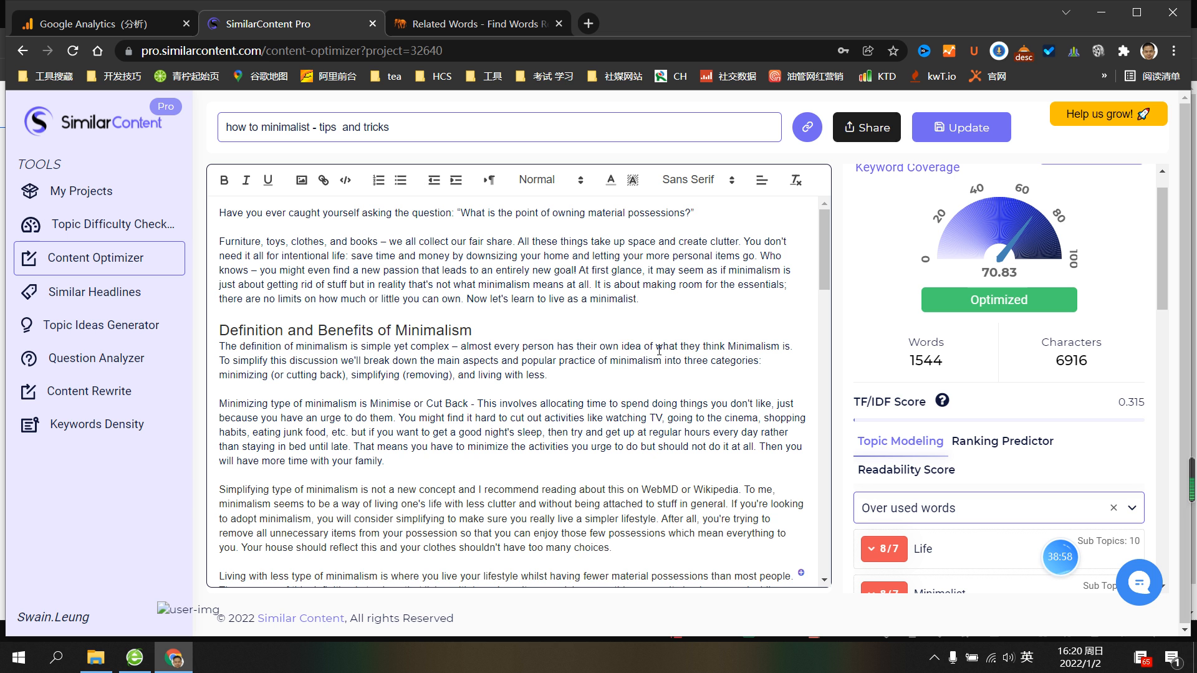
{"action": "double_click", "coordinate": [449, 330]}
{"action": "key", "text": "ctrl+c"}
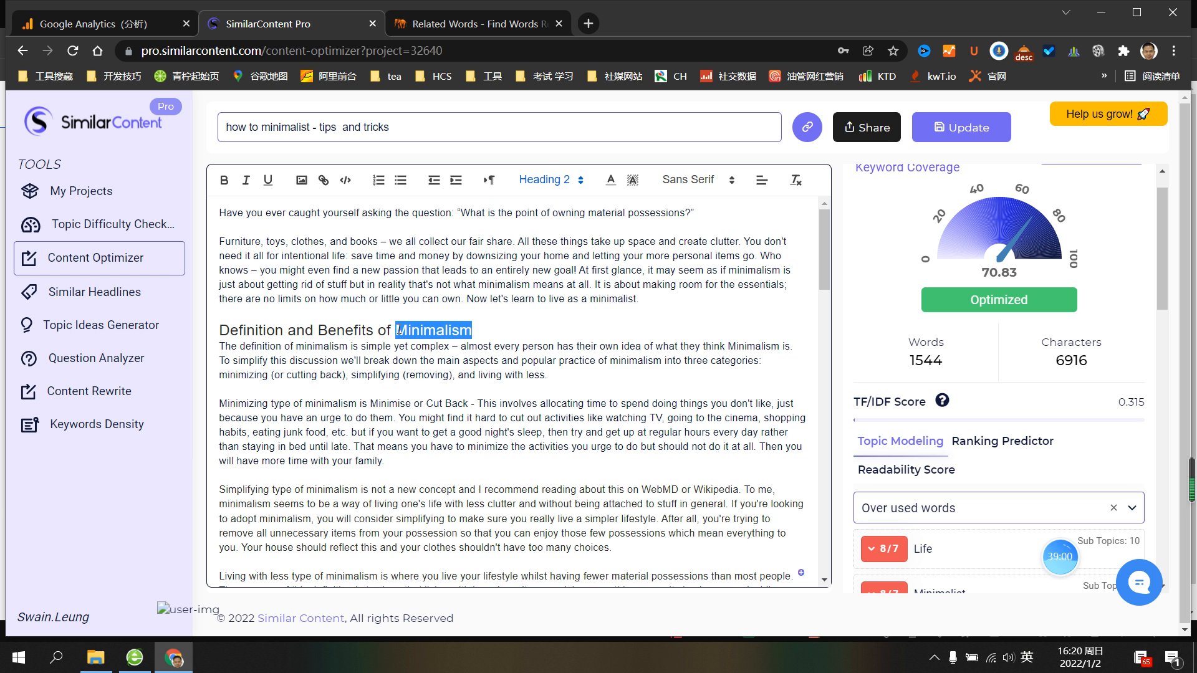
{"action": "left_click", "coordinate": [487, 25]}
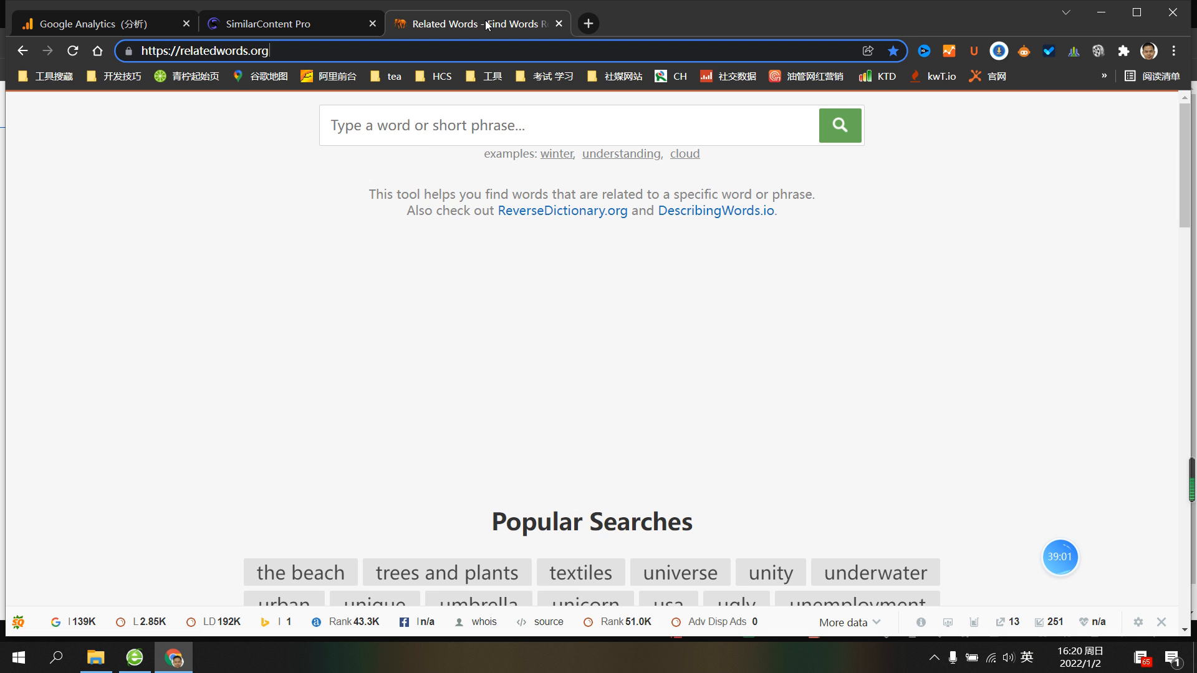
{"action": "left_click", "coordinate": [446, 139]}
{"action": "key", "text": "ctrl+v"}
{"action": "left_click", "coordinate": [840, 127]}
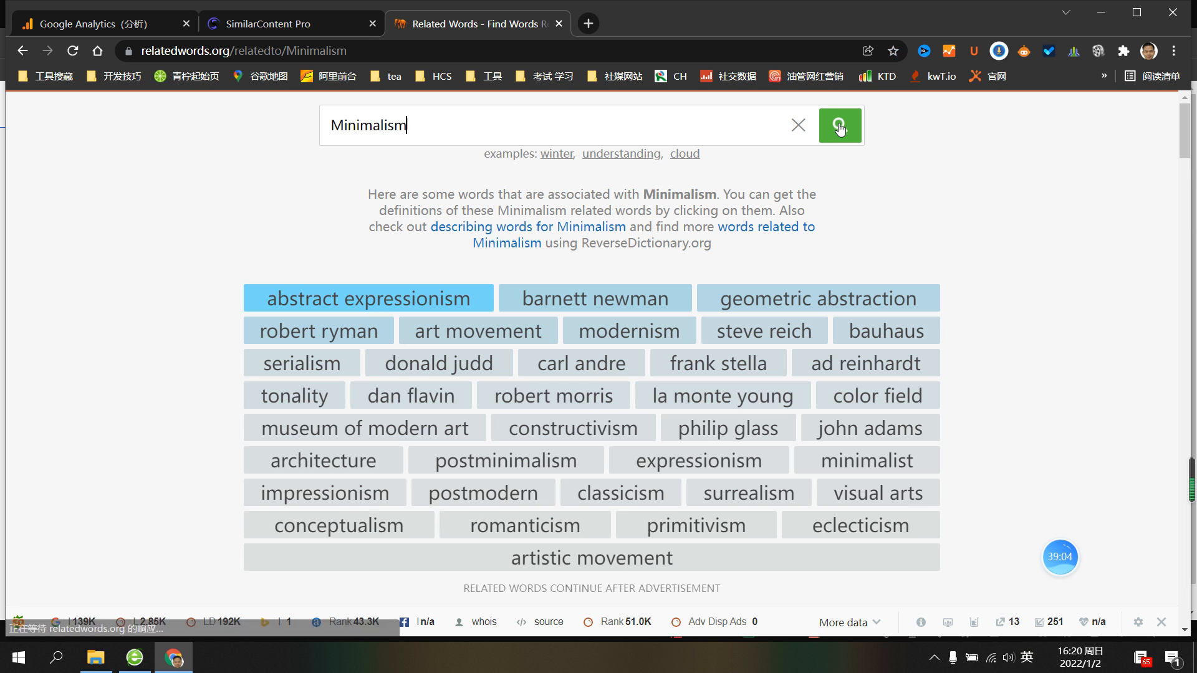
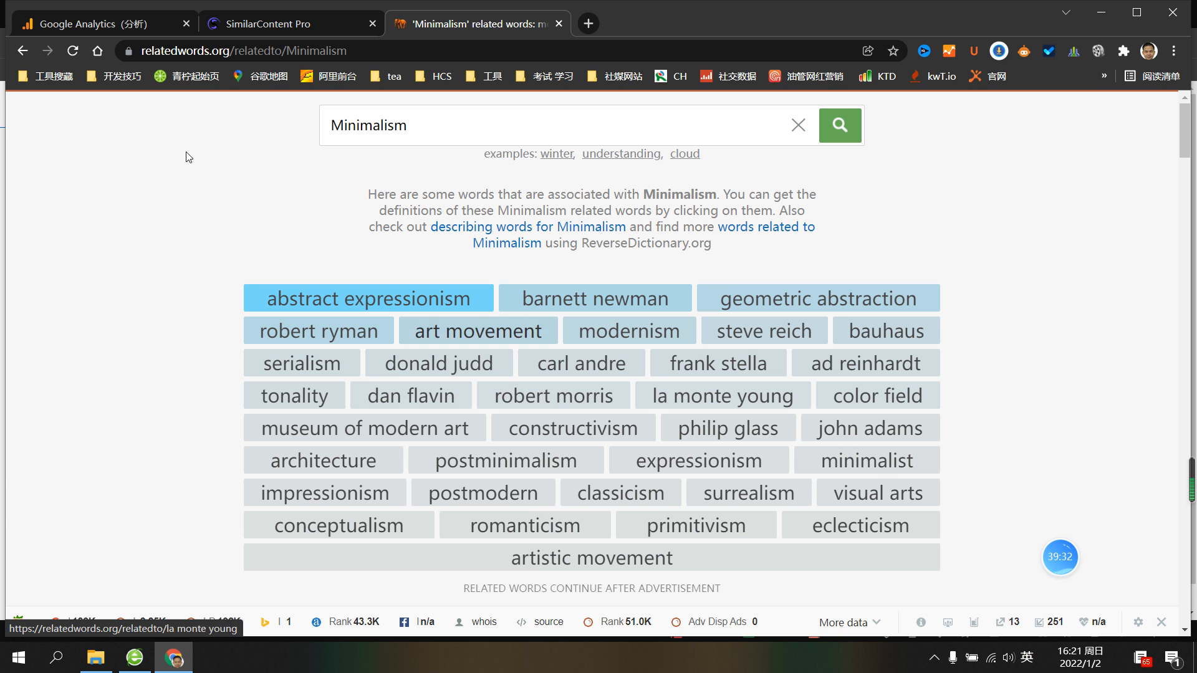
Copy "Minimalism" from the search, translate it into Chinese in Baidu Translate in the other browser and read the bilingual example sentences
{"action": "left_click_drag", "start_coordinate": [408, 125], "coordinate": [300, 134]}
{"action": "key", "text": "ctrl+c"}
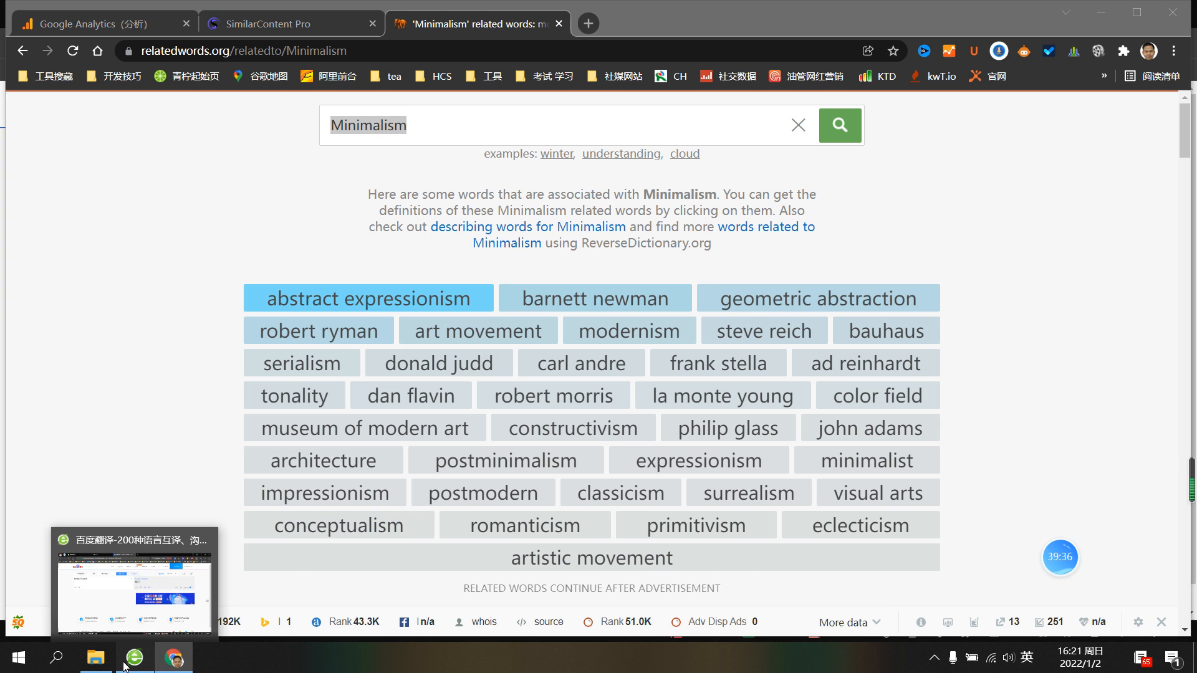
{"action": "left_click", "coordinate": [198, 543]}
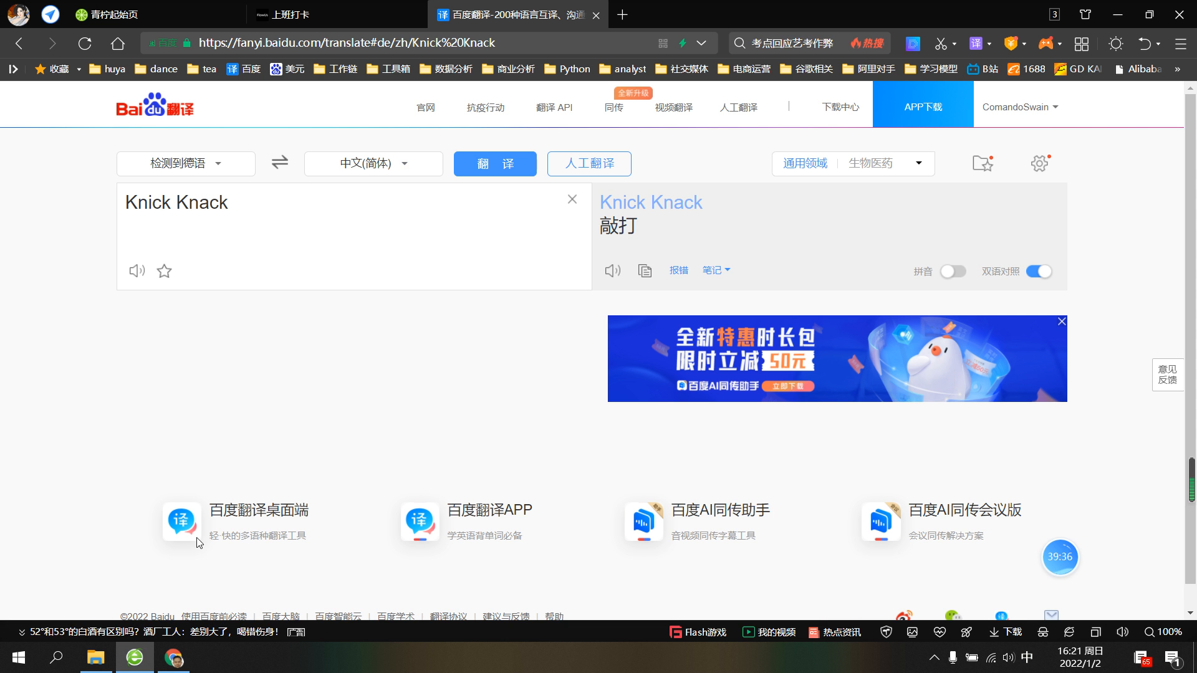
{"action": "left_click", "coordinate": [571, 199]}
{"action": "key", "text": "ctrl+v"}
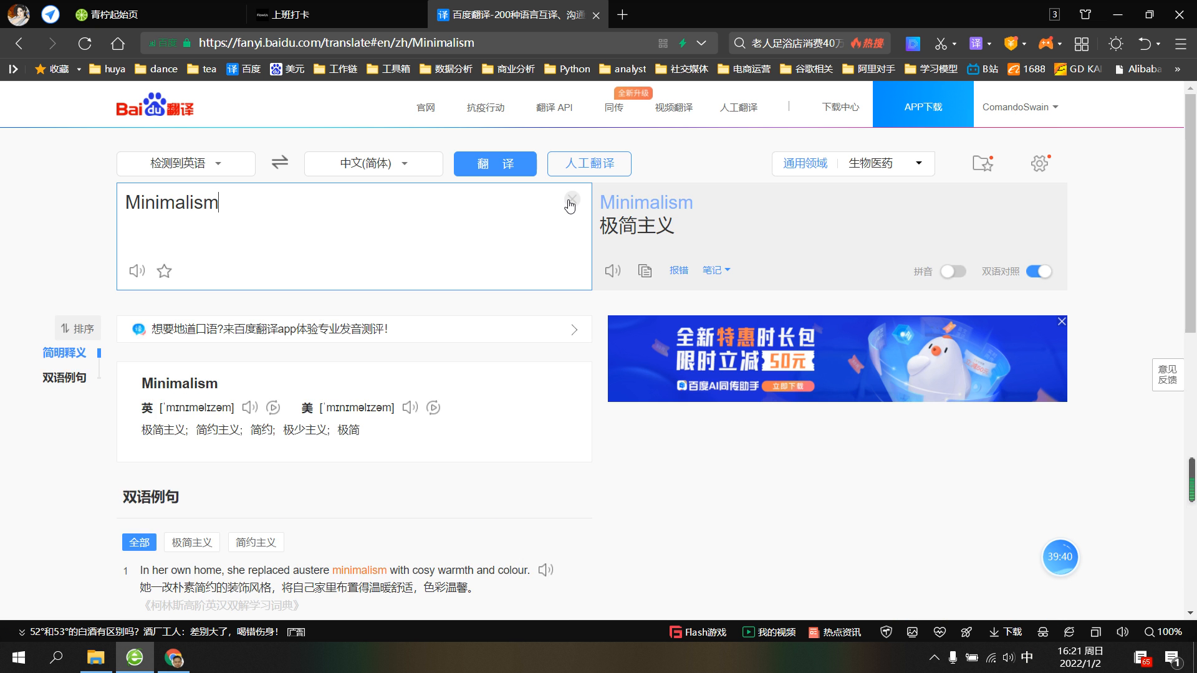
{"action": "scroll", "coordinate": [490, 478], "scroll_direction": "down", "scroll_amount": 5}
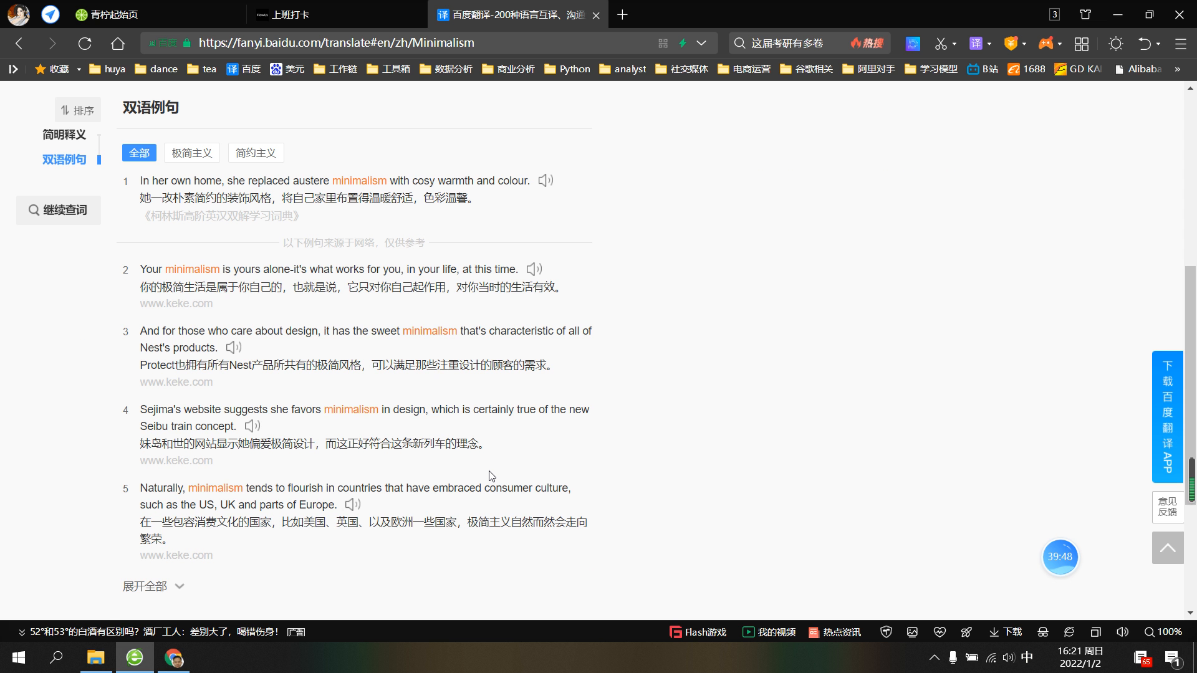
Switch back to the article in SimilarContent Pro in Chrome and find every occurrence of "Minimalism" on the page
{"action": "scroll", "coordinate": [490, 477], "scroll_direction": "up", "scroll_amount": 5}
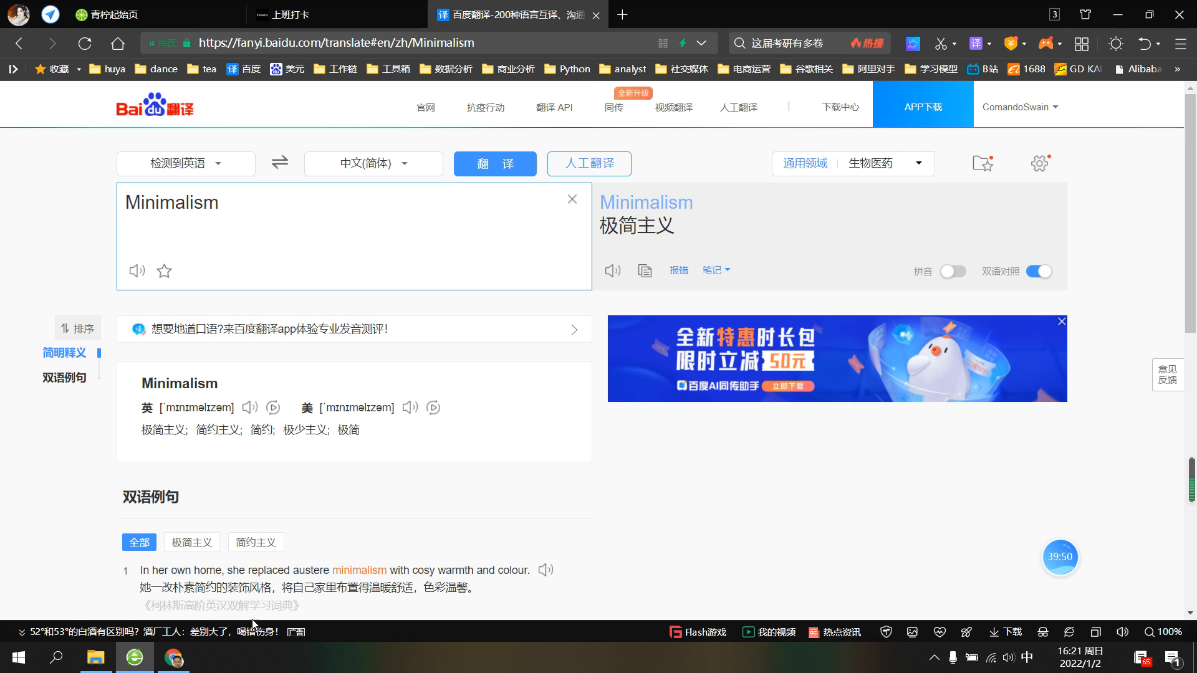
{"action": "left_click", "coordinate": [174, 661]}
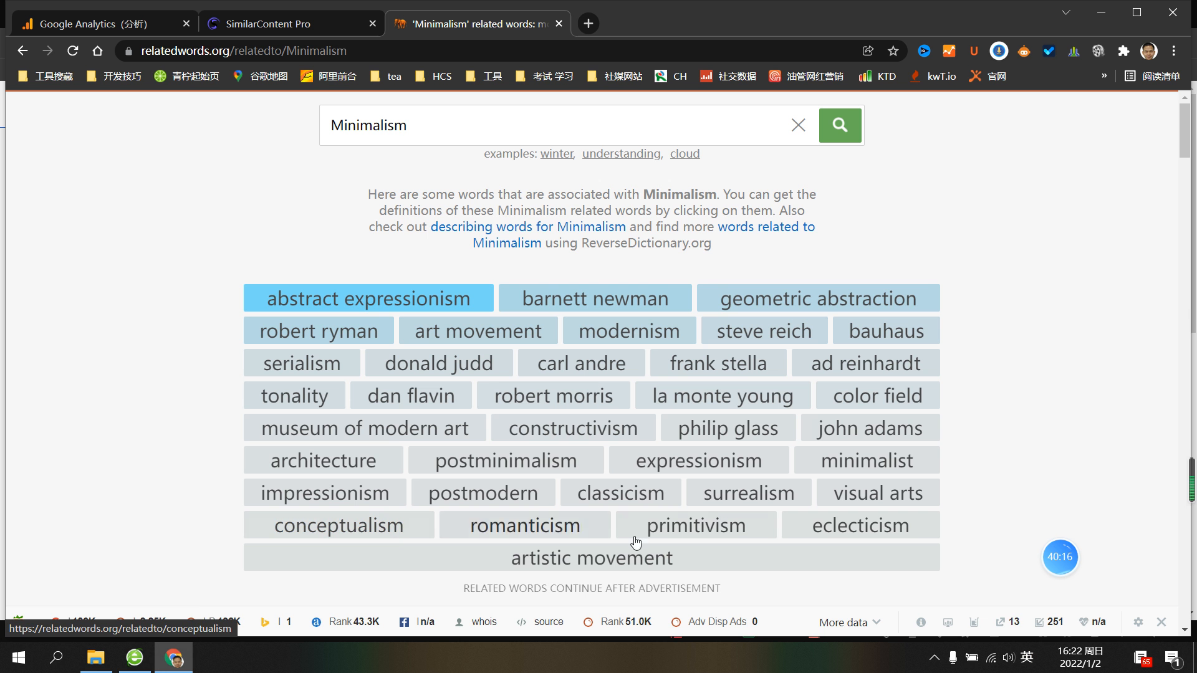
{"action": "left_click", "coordinate": [263, 28]}
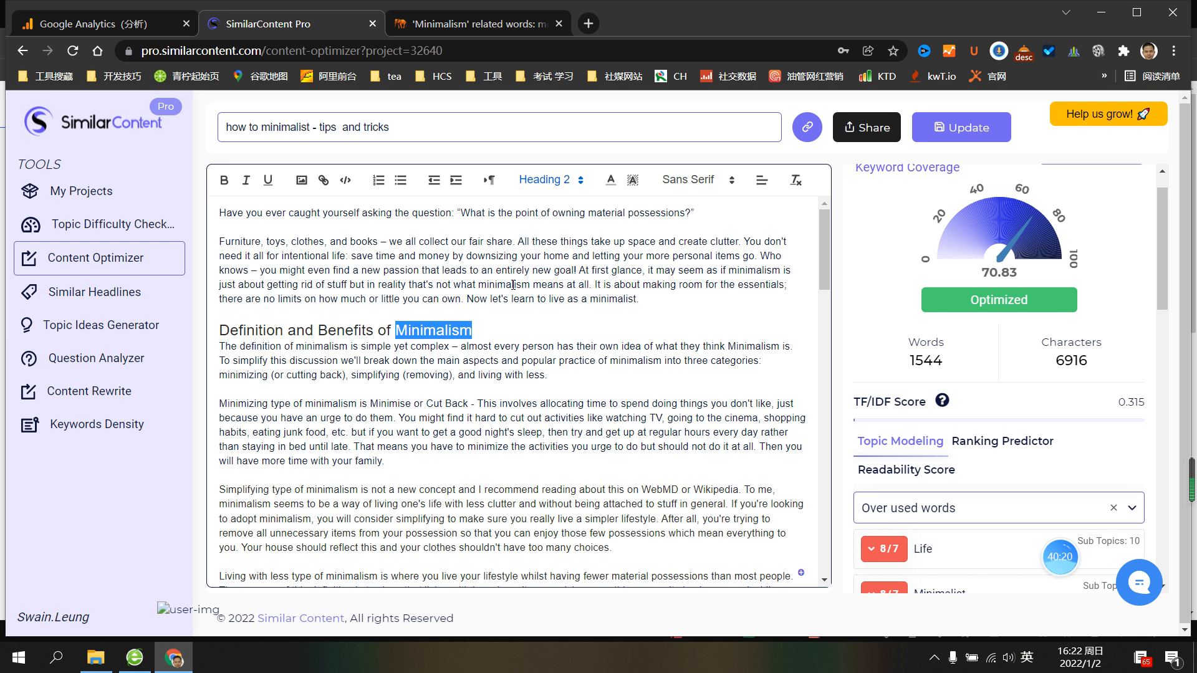
{"action": "key", "text": "ctrl+f"}
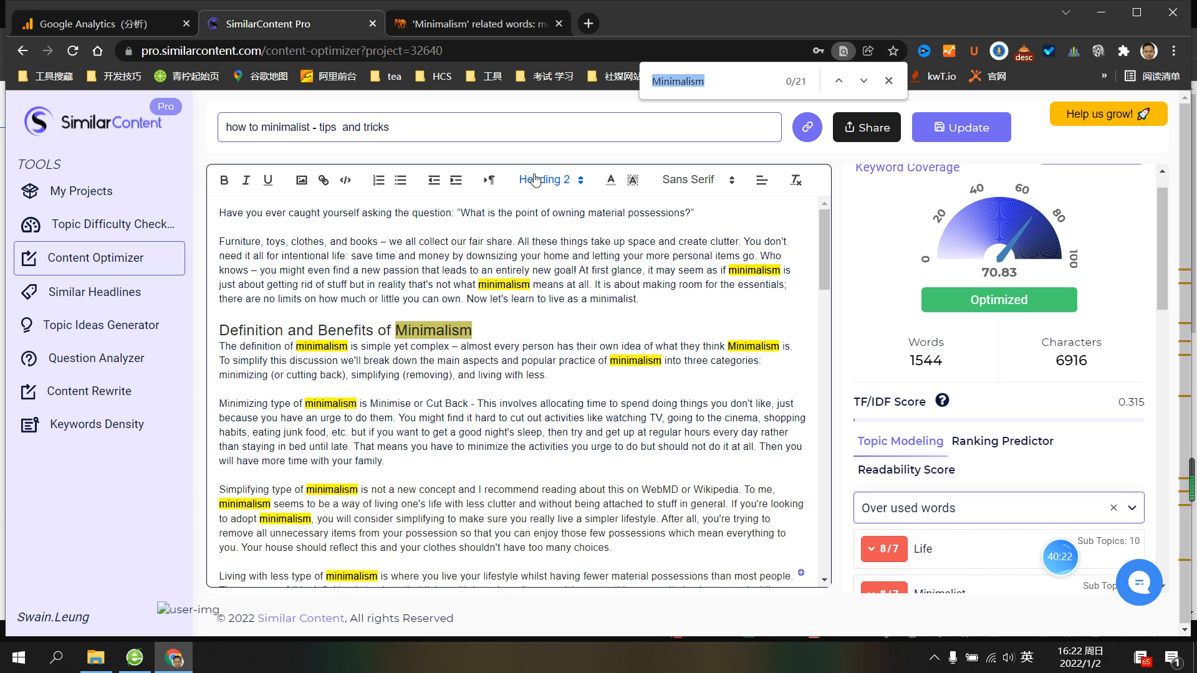
{"action": "left_click", "coordinate": [545, 332]}
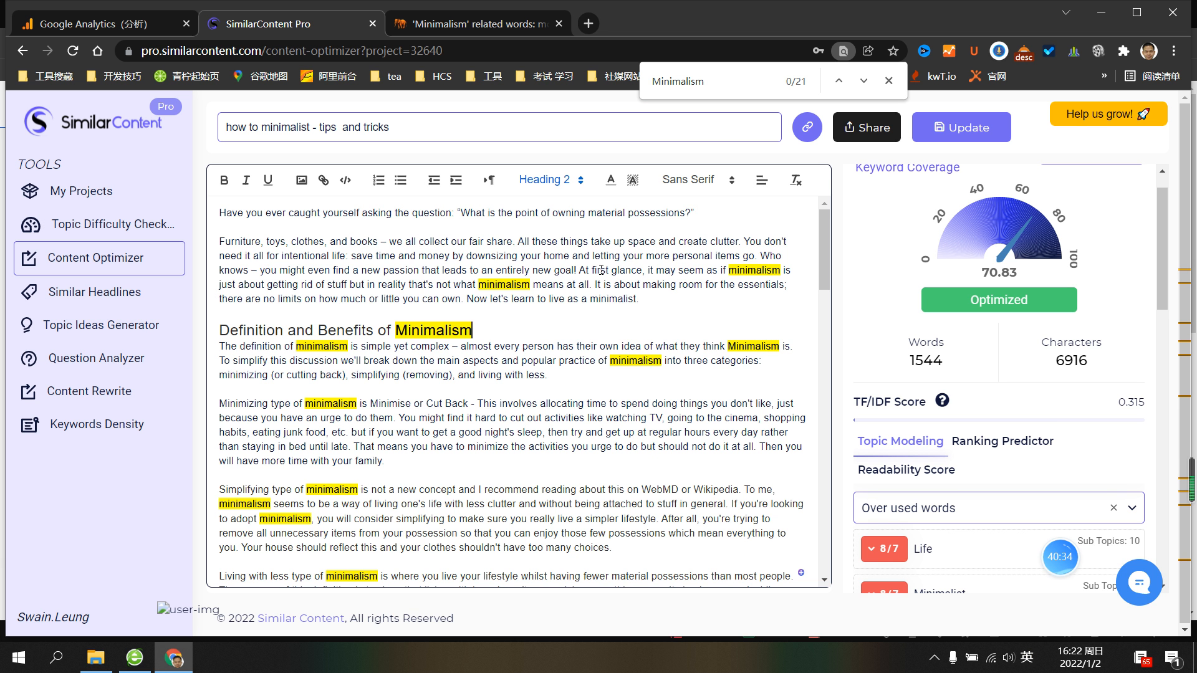
Replace "minimalism" with "it" in the introduction's phrase "that's not what minimalism means at all"
{"action": "left_click", "coordinate": [486, 285]}
{"action": "double_click", "coordinate": [478, 285]}
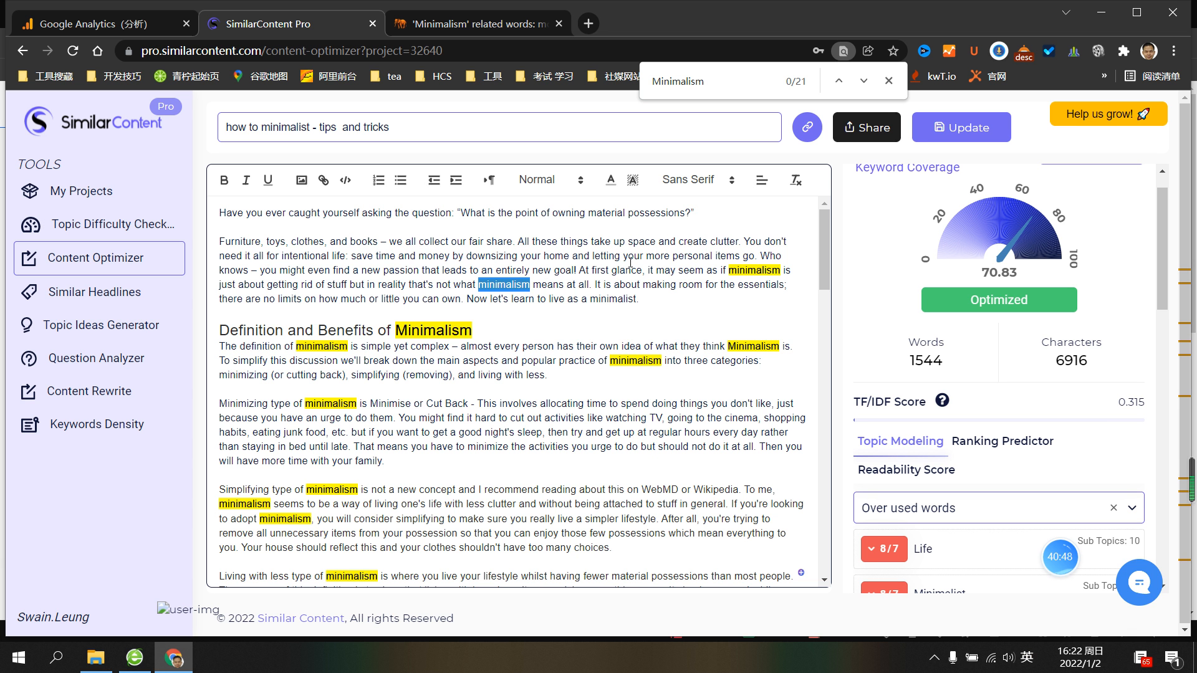
{"action": "left_click", "coordinate": [594, 270]}
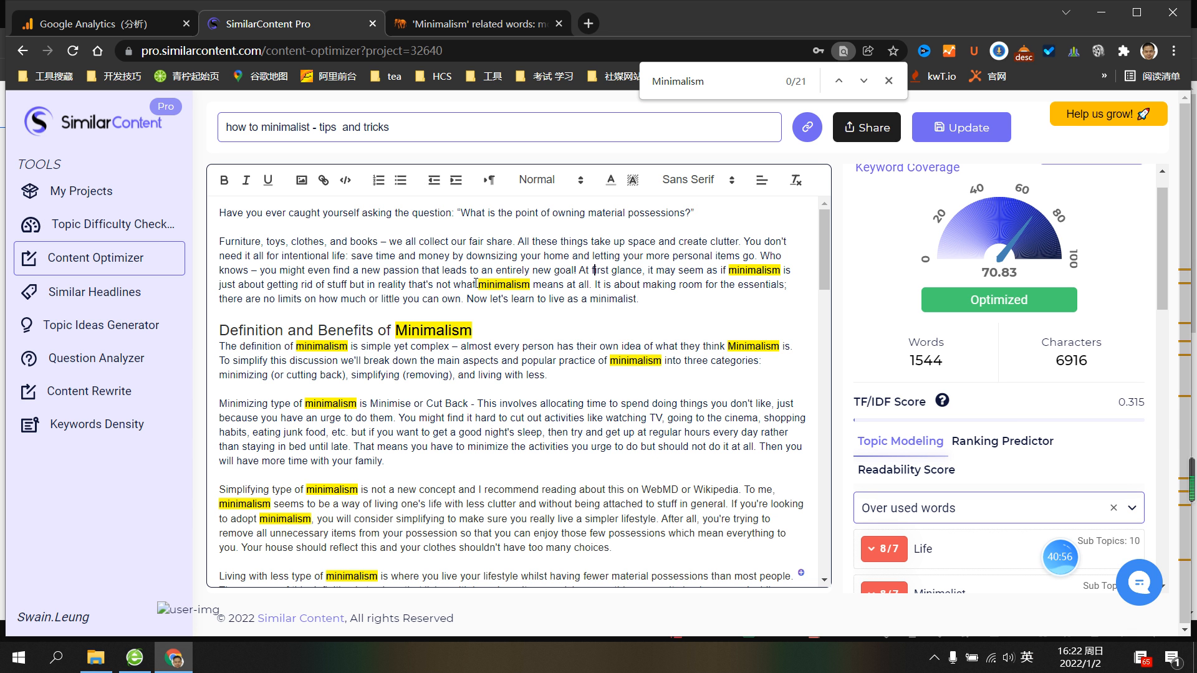
{"action": "mouse_move", "coordinate": [522, 285]}
{"action": "left_mouse_down"}
{"action": "mouse_move", "coordinate": [534, 285]}
{"action": "mouse_move", "coordinate": [522, 286]}
{"action": "left_mouse_up"}
{"action": "key", "text": "shift+Left"}
{"action": "key", "text": "shift+Left"}
{"action": "key", "text": "shift+Left"}
{"action": "key", "text": "shift+Left"}
{"action": "key", "text": "shift+Left"}
{"action": "left_click_drag", "start_coordinate": [477, 288], "coordinate": [531, 286]}
{"action": "key", "text": "BackSpace"}
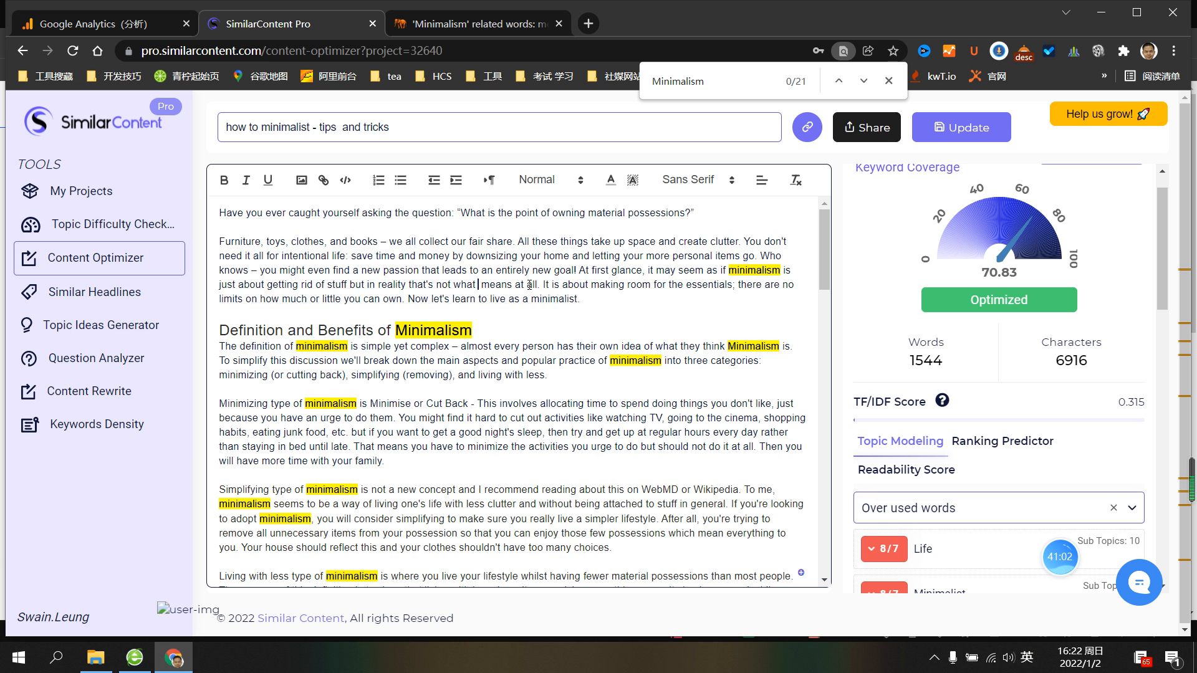
{"action": "type", "text": "it"}
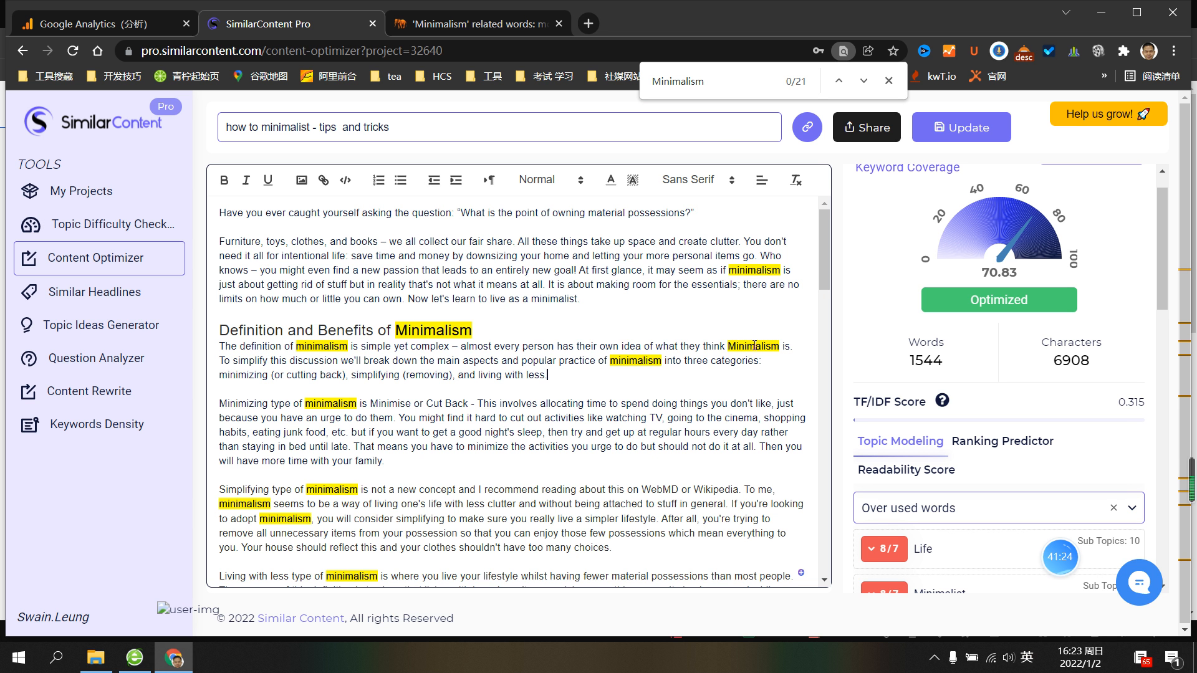
Replace "Minimalism" with "it" in "their own idea of what they think Minimalism is" under the Definition and Benefits heading
{"action": "double_click", "coordinate": [749, 348]}
{"action": "left_click", "coordinate": [780, 345]}
{"action": "left_click_drag", "start_coordinate": [780, 345], "coordinate": [727, 346]}
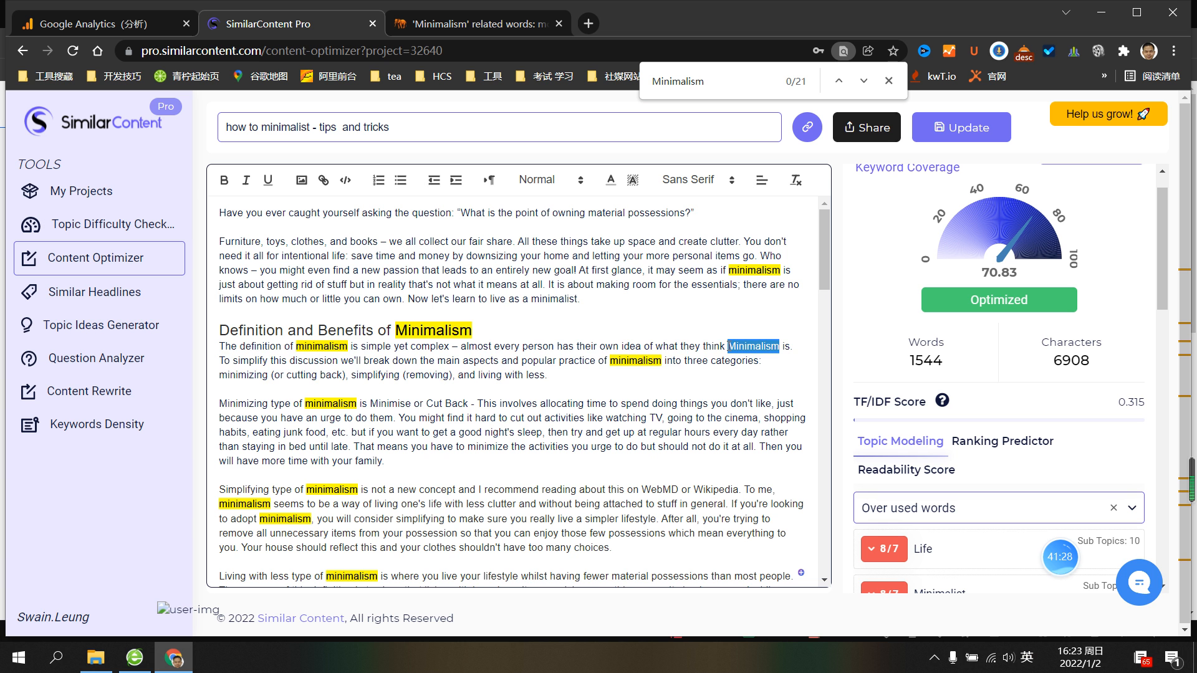
{"action": "key", "text": "BackSpace"}
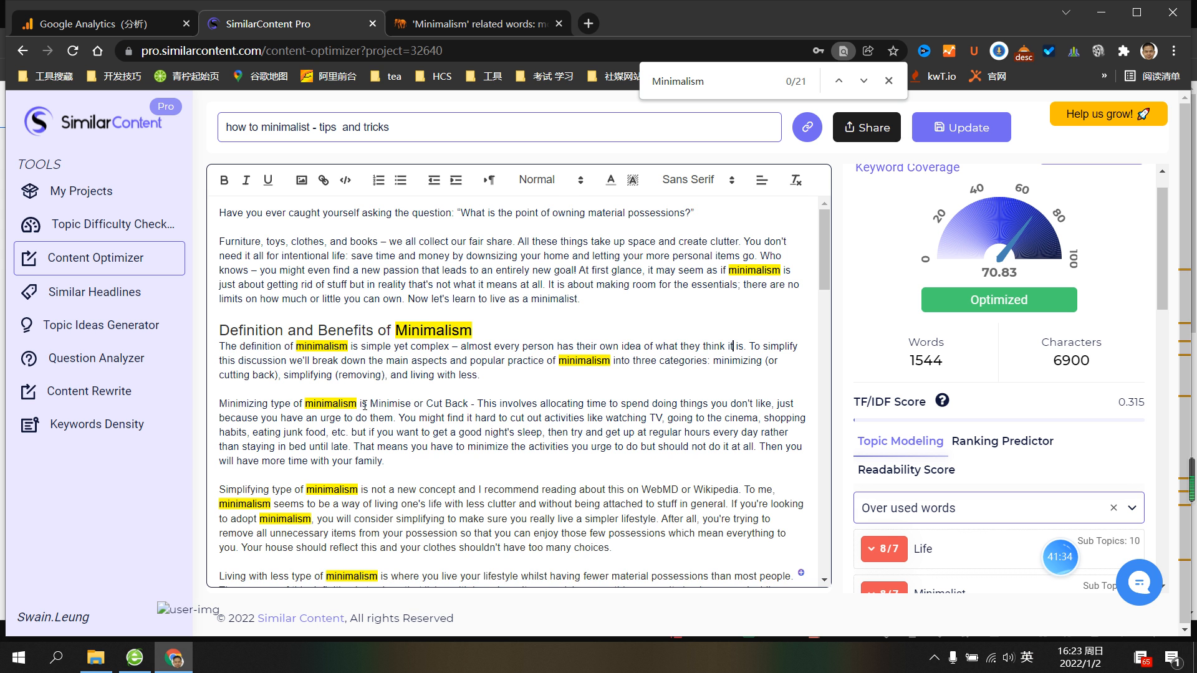
Change "minimalism" to "minimalist" in the openings "Minimizing type of minimalism" and "Simplifying type of minimalism"
{"action": "scroll", "coordinate": [372, 382], "scroll_direction": "down", "scroll_amount": 1}
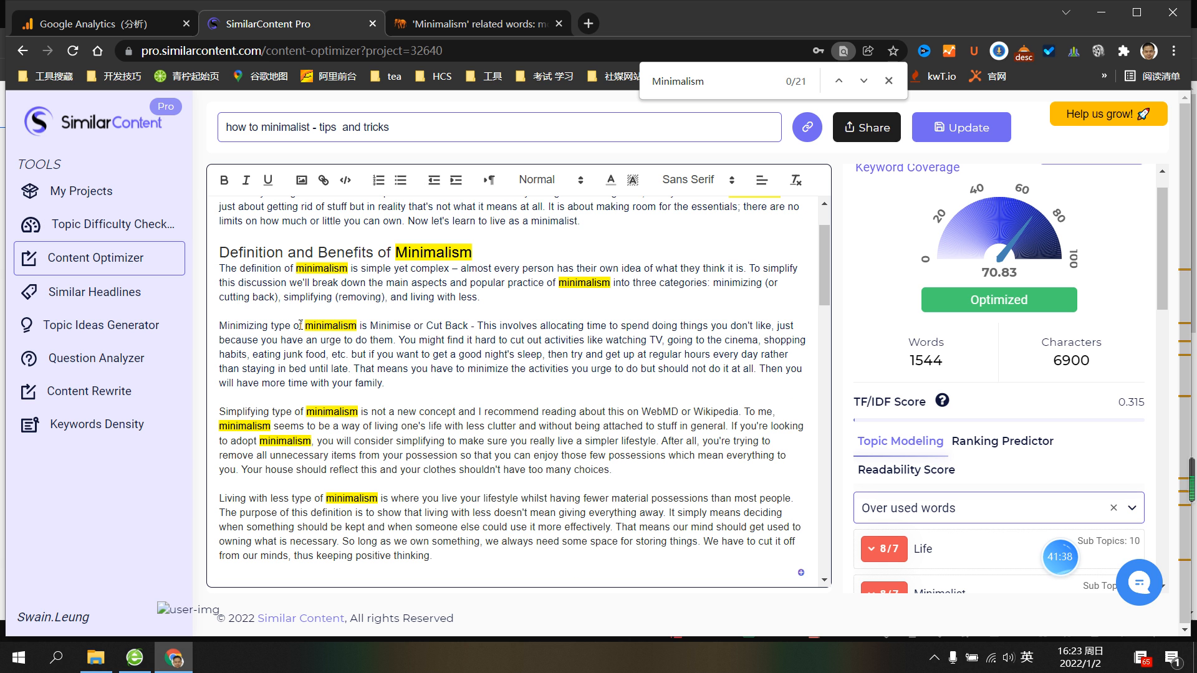
{"action": "left_click_drag", "start_coordinate": [305, 325], "coordinate": [356, 326]}
{"action": "left_click", "coordinate": [351, 325]}
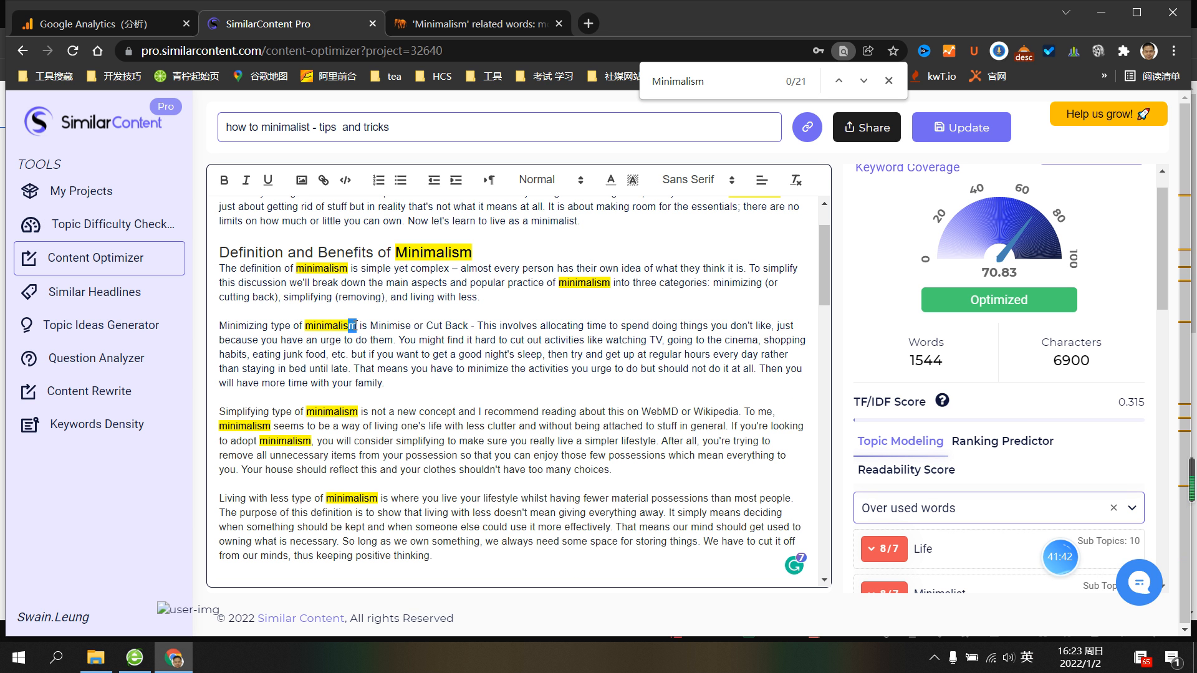
{"action": "type", "text": "t"}
{"action": "left_click", "coordinate": [396, 396]}
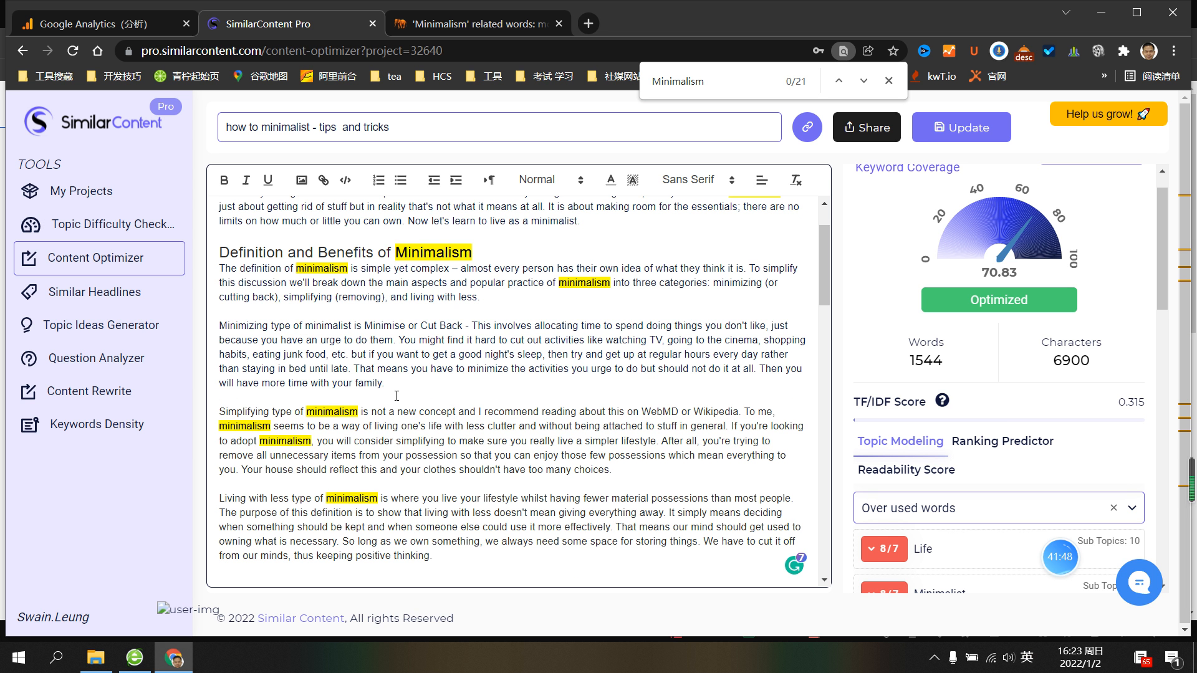
{"action": "scroll", "coordinate": [397, 396], "scroll_direction": "down", "scroll_amount": 1}
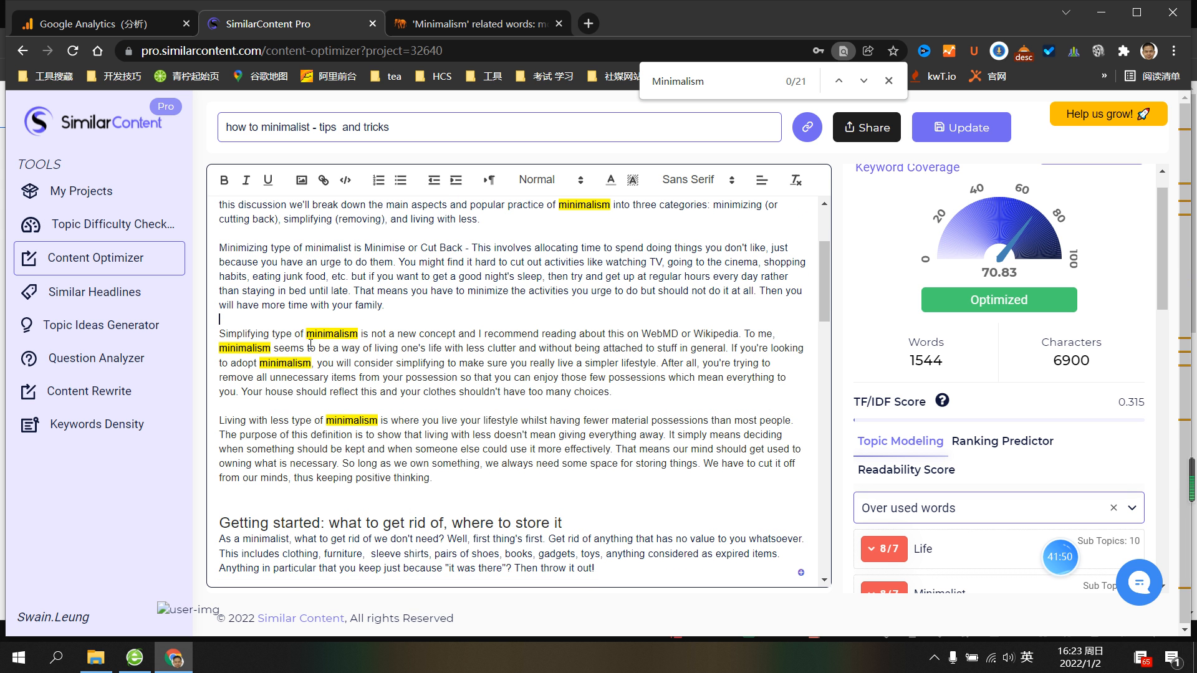
{"action": "left_click_drag", "start_coordinate": [351, 334], "coordinate": [359, 335]}
{"action": "type", "text": "t"}
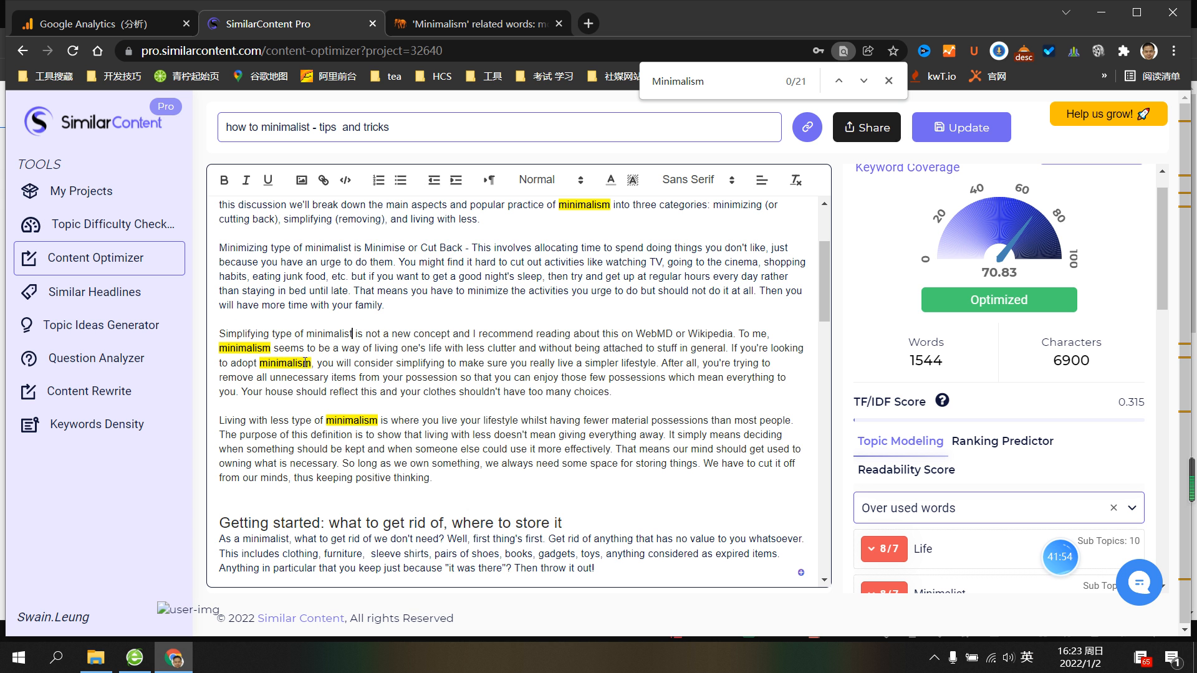
In the Simplifying paragraph, replace "minimalism" with "this lifestyle" after "looking to adopt" and with "it" after "To me,"
{"action": "scroll", "coordinate": [422, 329], "scroll_direction": "up", "scroll_amount": 1}
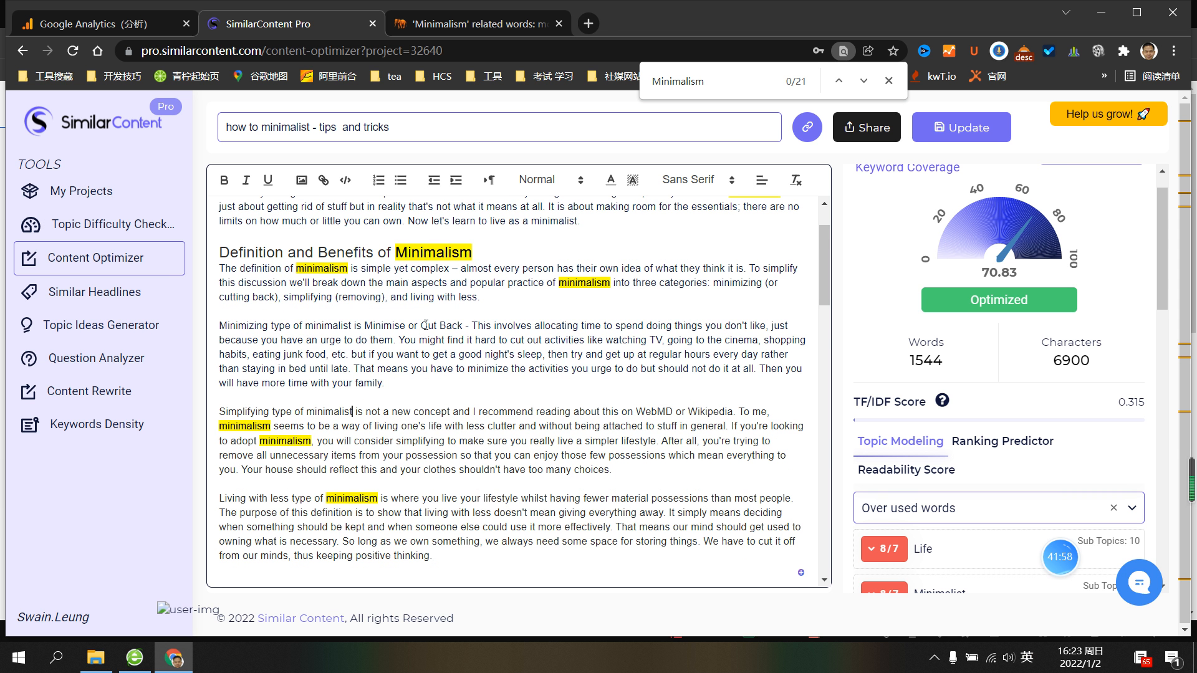
{"action": "scroll", "coordinate": [428, 323], "scroll_direction": "down", "scroll_amount": 1}
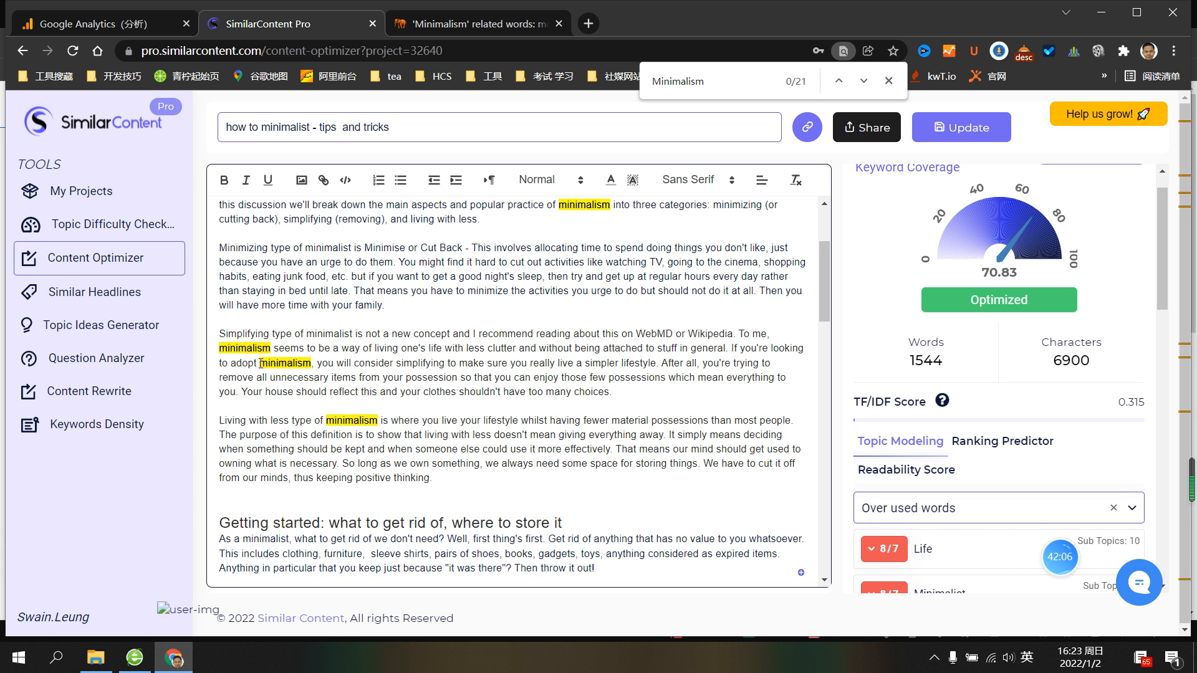
{"action": "left_click_drag", "start_coordinate": [260, 363], "coordinate": [313, 364]}
{"action": "type", "text": "this l"}
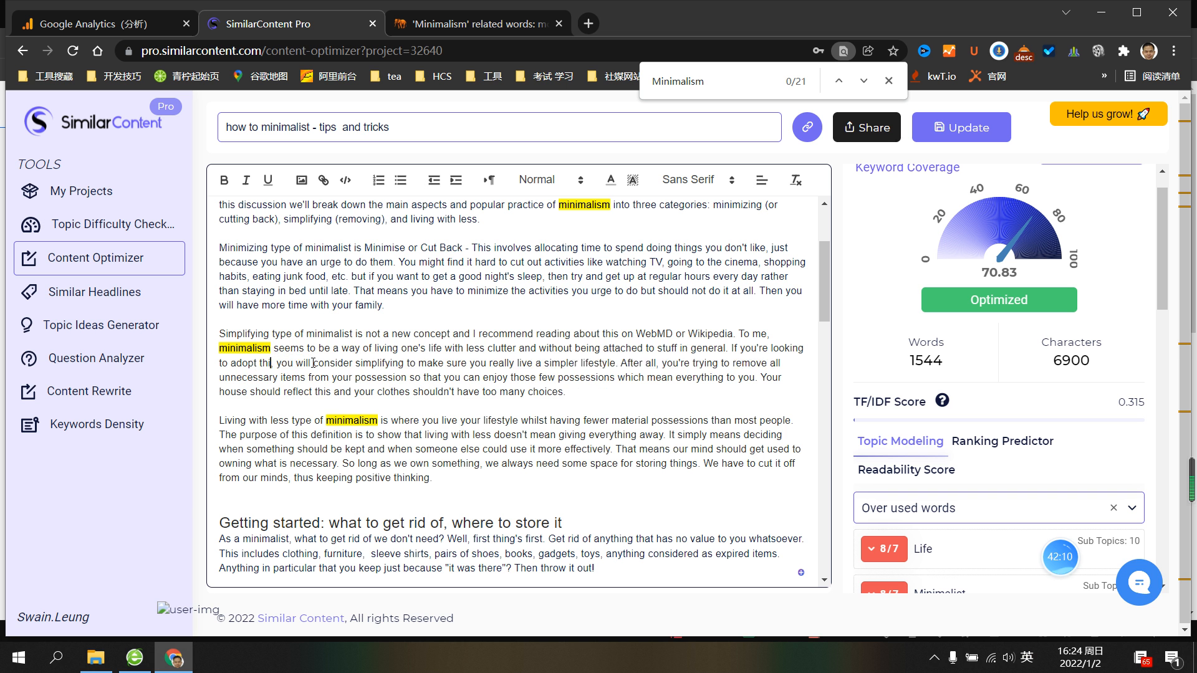
{"action": "type", "text": "ifestyle"}
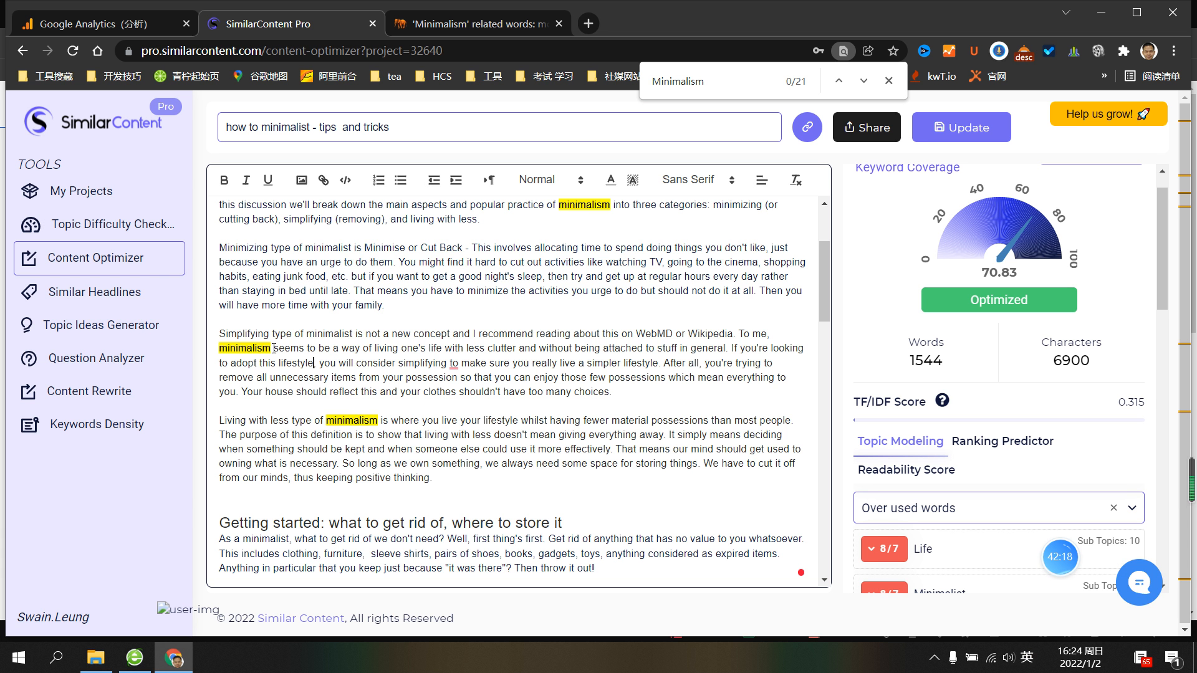
{"action": "left_click_drag", "start_coordinate": [273, 348], "coordinate": [219, 348]}
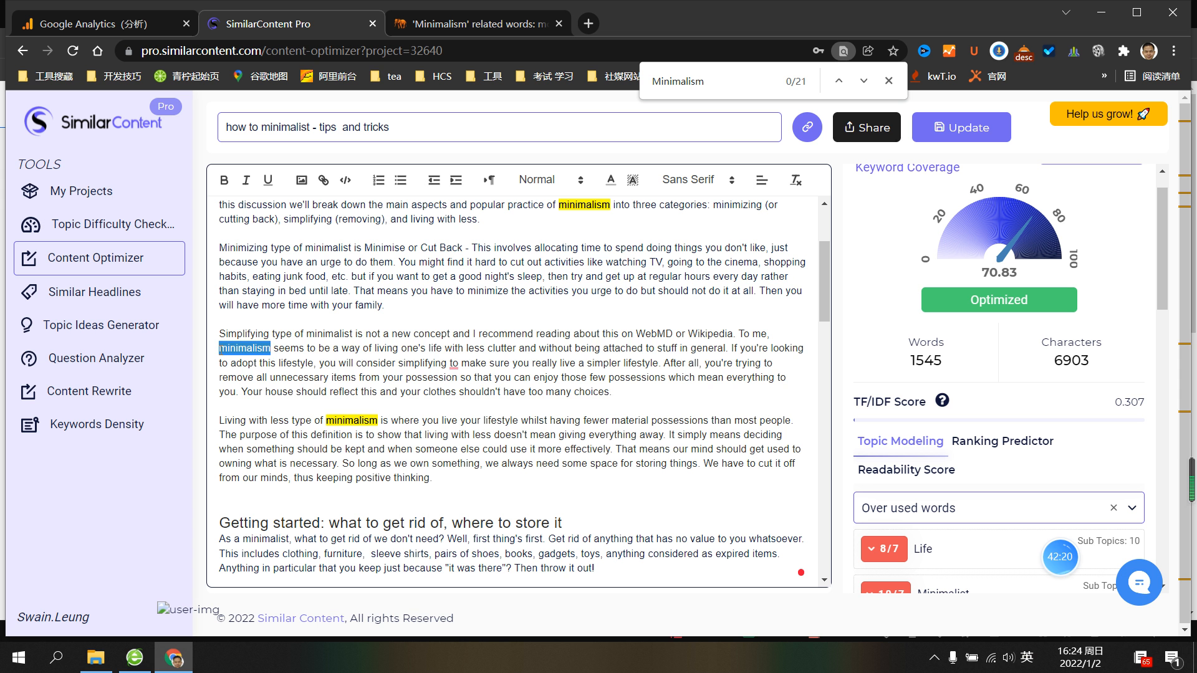
{"action": "type", "text": "it"}
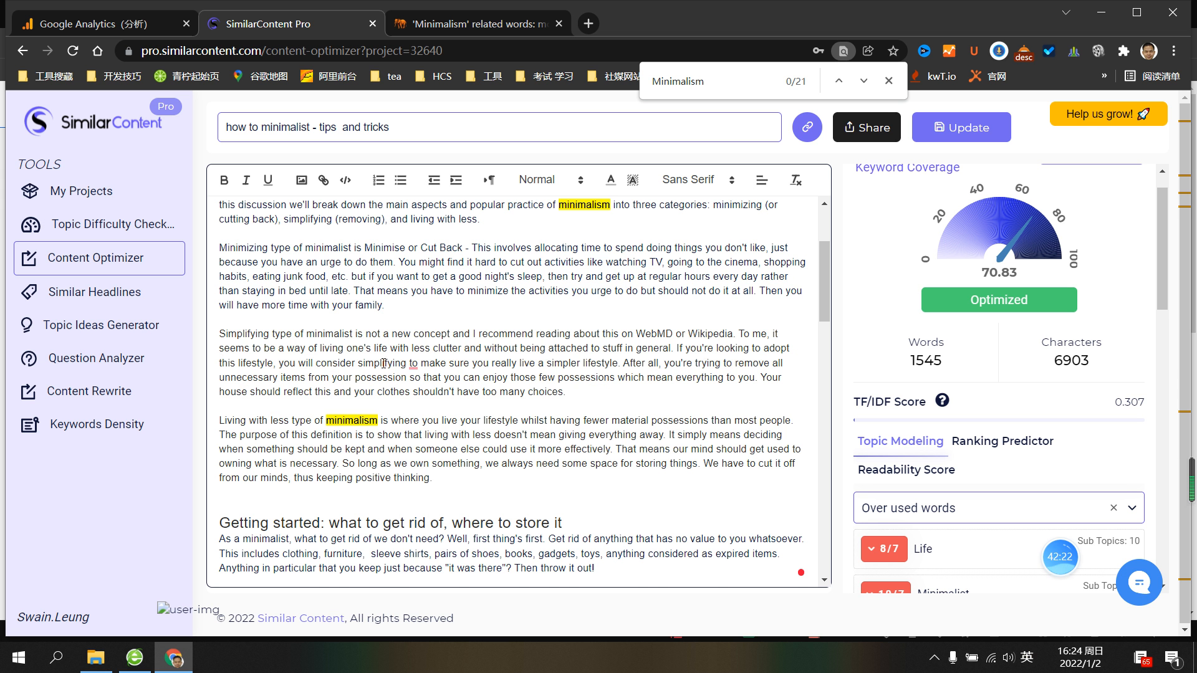
Review the usage counts in the over used words list, especially for Minimalist and Minimalism
{"action": "scroll", "coordinate": [384, 402], "scroll_direction": "down", "scroll_amount": 2}
{"action": "scroll", "coordinate": [385, 403], "scroll_direction": "down", "scroll_amount": 1}
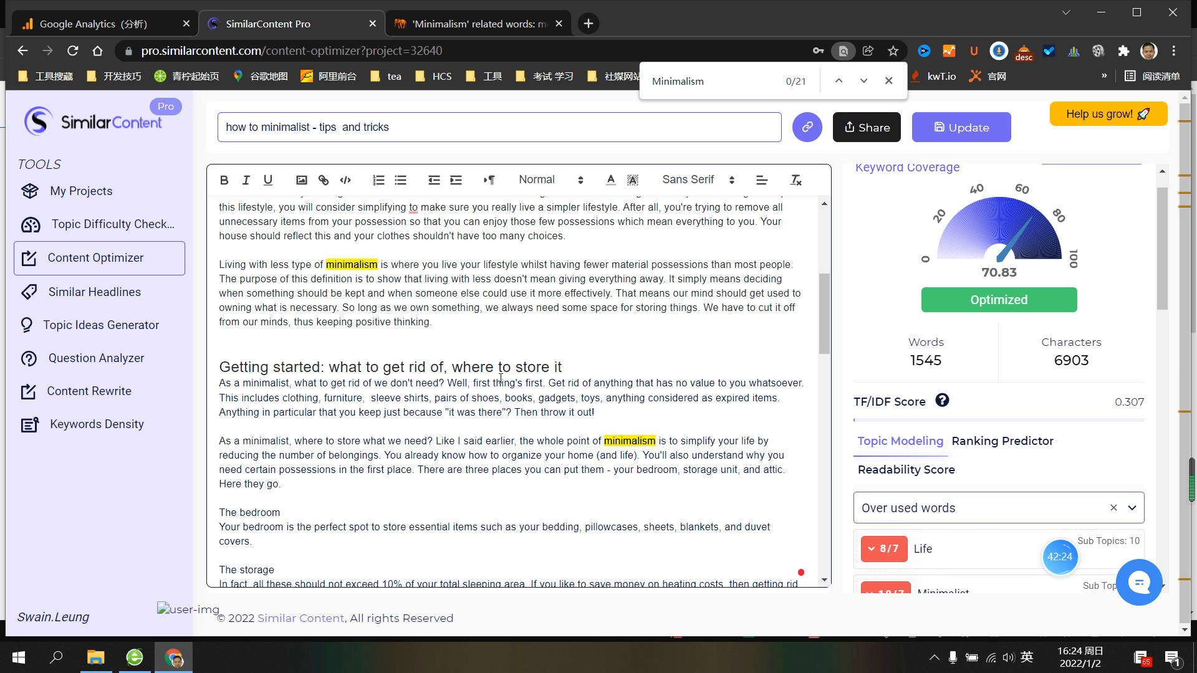
{"action": "scroll", "coordinate": [963, 452], "scroll_direction": "down", "scroll_amount": 3}
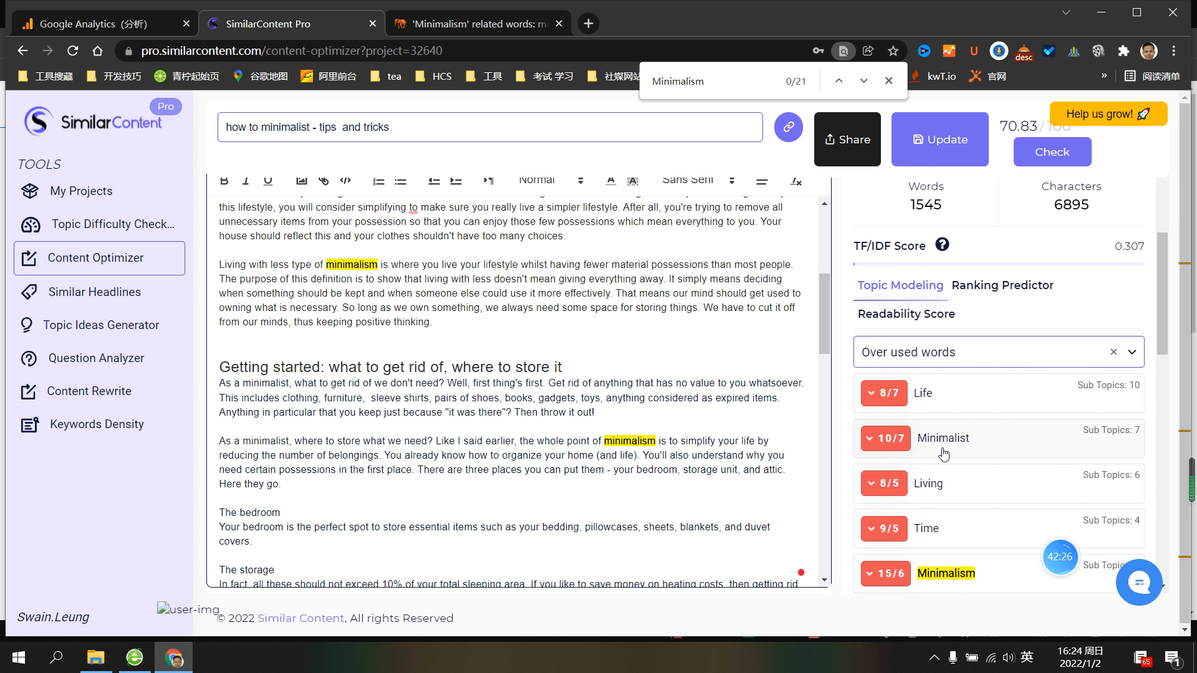
{"action": "scroll", "coordinate": [958, 449], "scroll_direction": "down", "scroll_amount": 1}
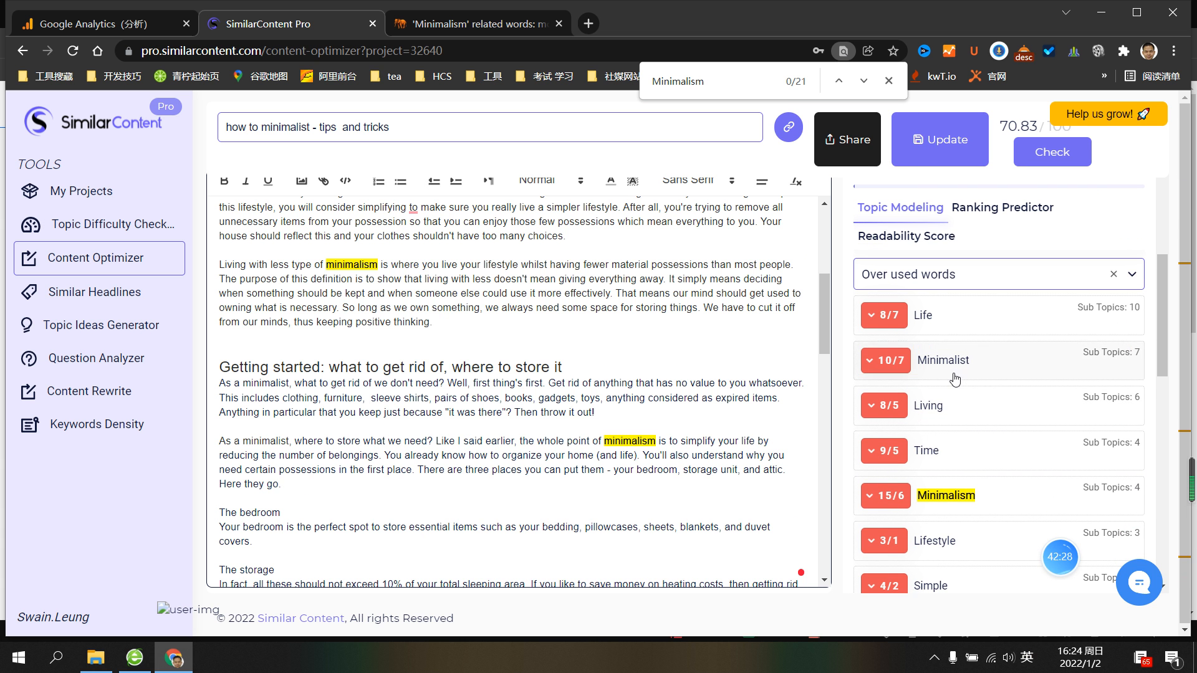
{"action": "scroll", "coordinate": [935, 405], "scroll_direction": "down", "scroll_amount": 3}
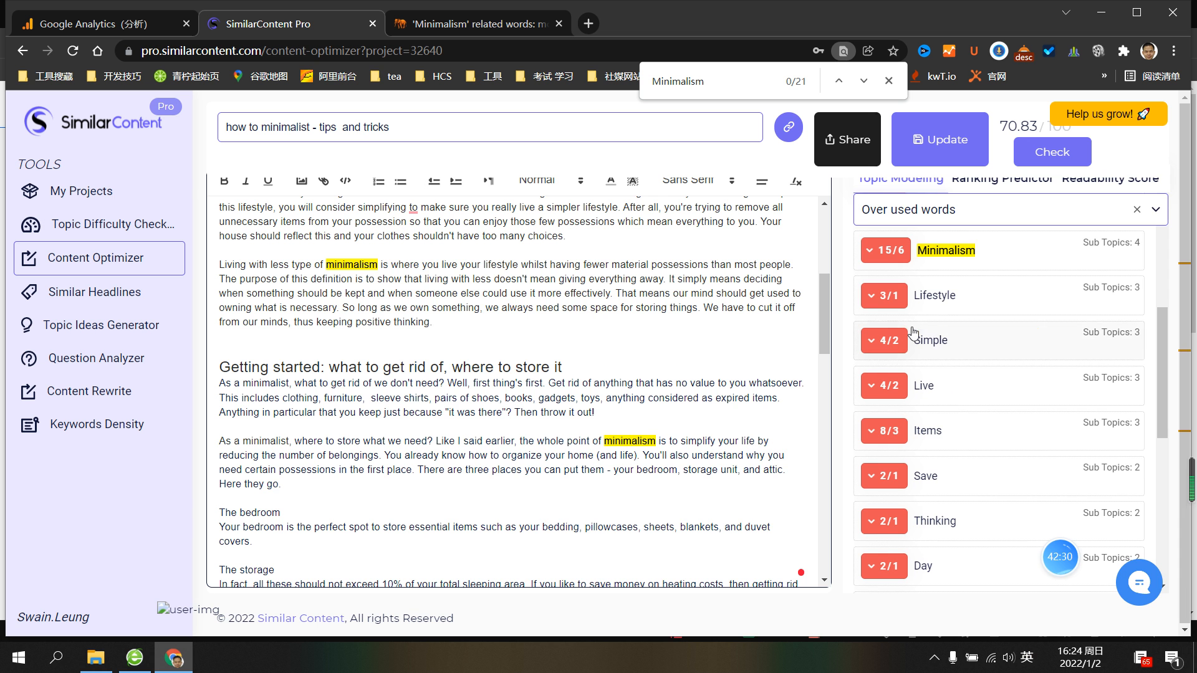
{"action": "scroll", "coordinate": [915, 331], "scroll_direction": "up", "scroll_amount": 3}
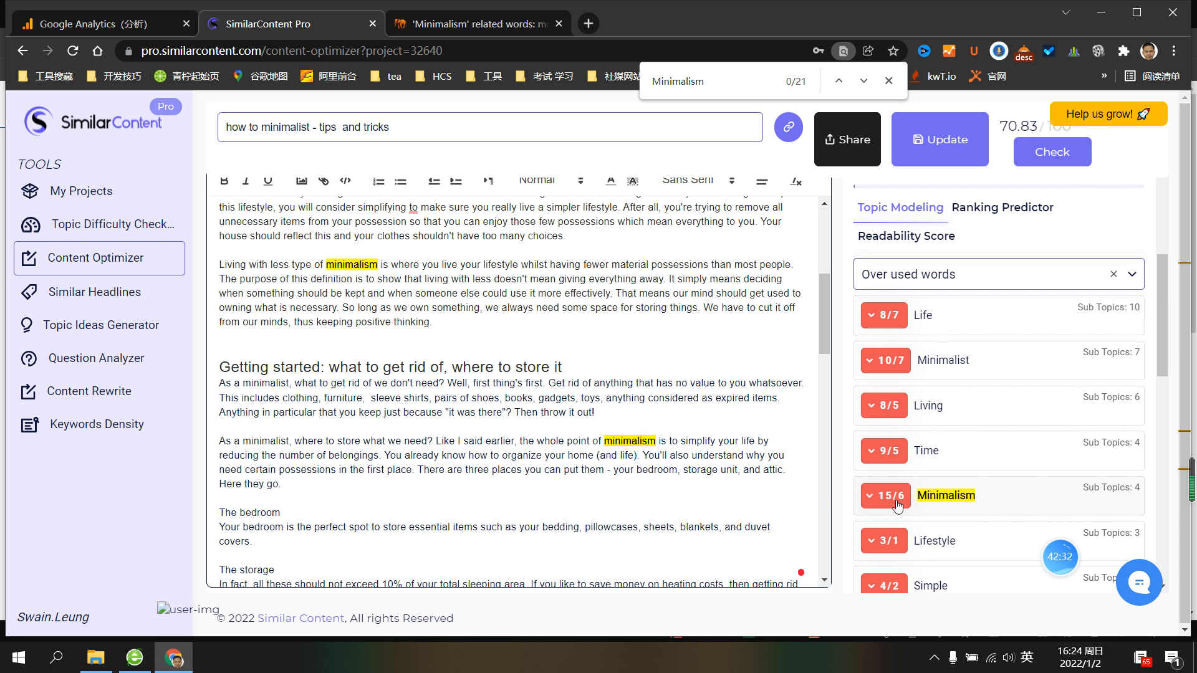
Try replacing "Minimalism" with "It" in the decluttering tip "Minimalism is about enjoying the things you already have"
{"action": "scroll", "coordinate": [673, 446], "scroll_direction": "down", "scroll_amount": 10}
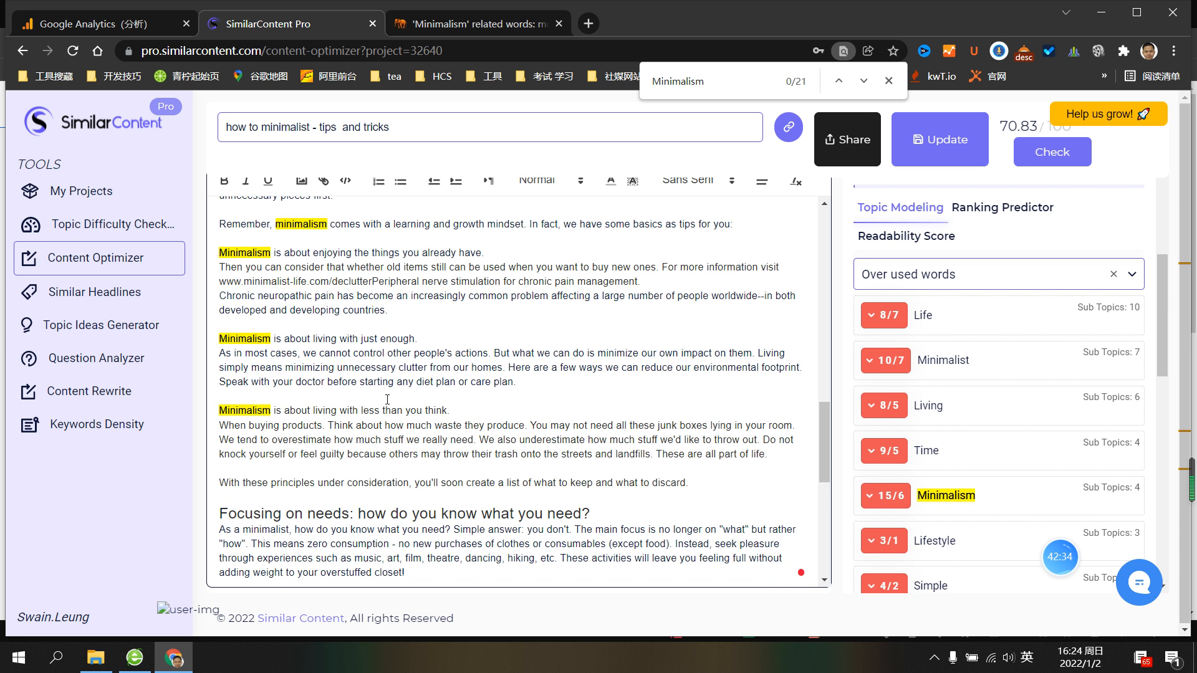
{"action": "scroll", "coordinate": [317, 377], "scroll_direction": "up", "scroll_amount": 1}
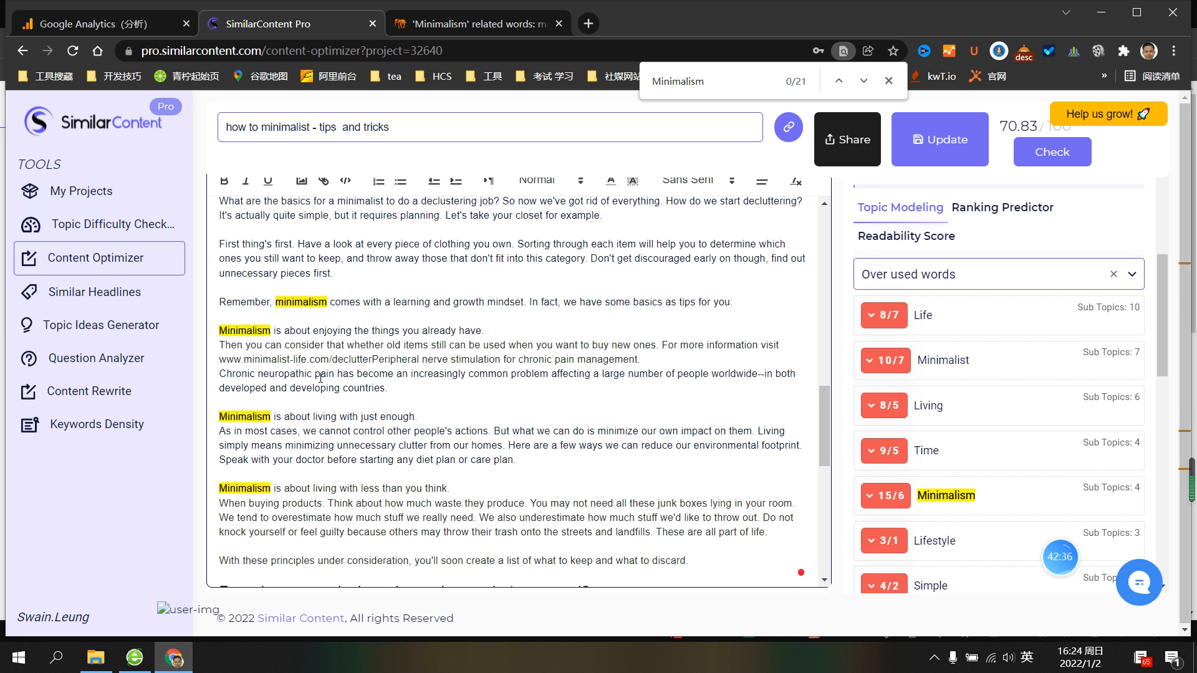
{"action": "left_click_drag", "start_coordinate": [271, 331], "coordinate": [218, 332]}
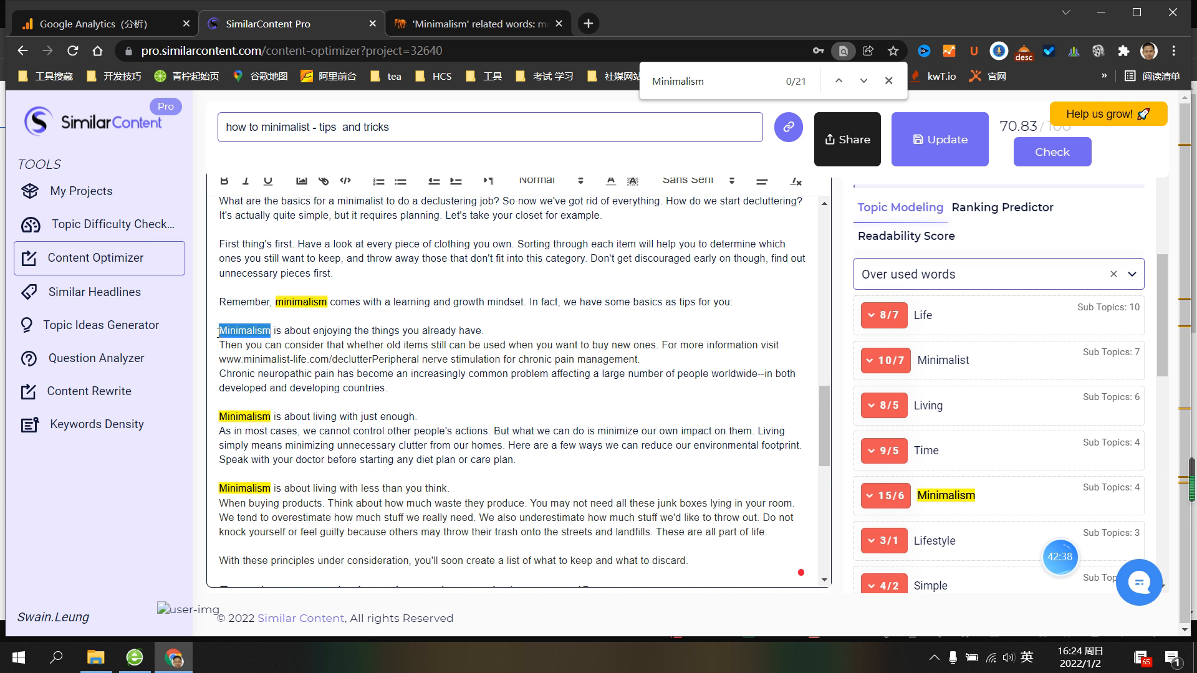
{"action": "type", "text": "Tt"}
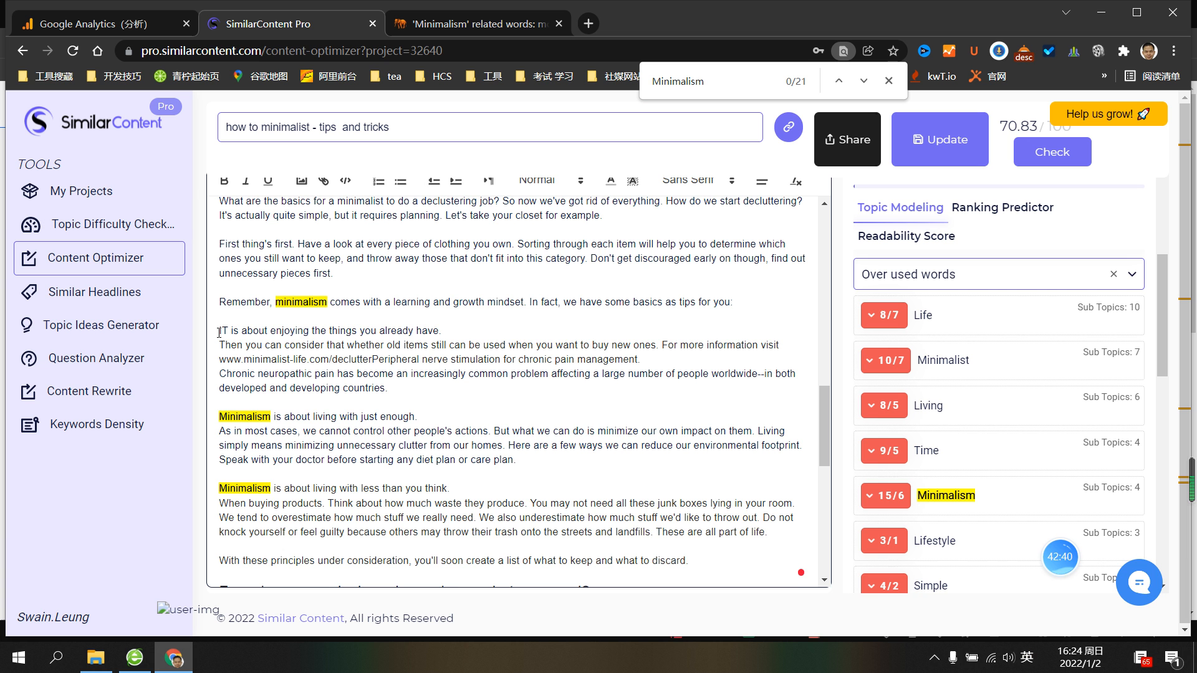
{"action": "key", "text": "BackSpace"}
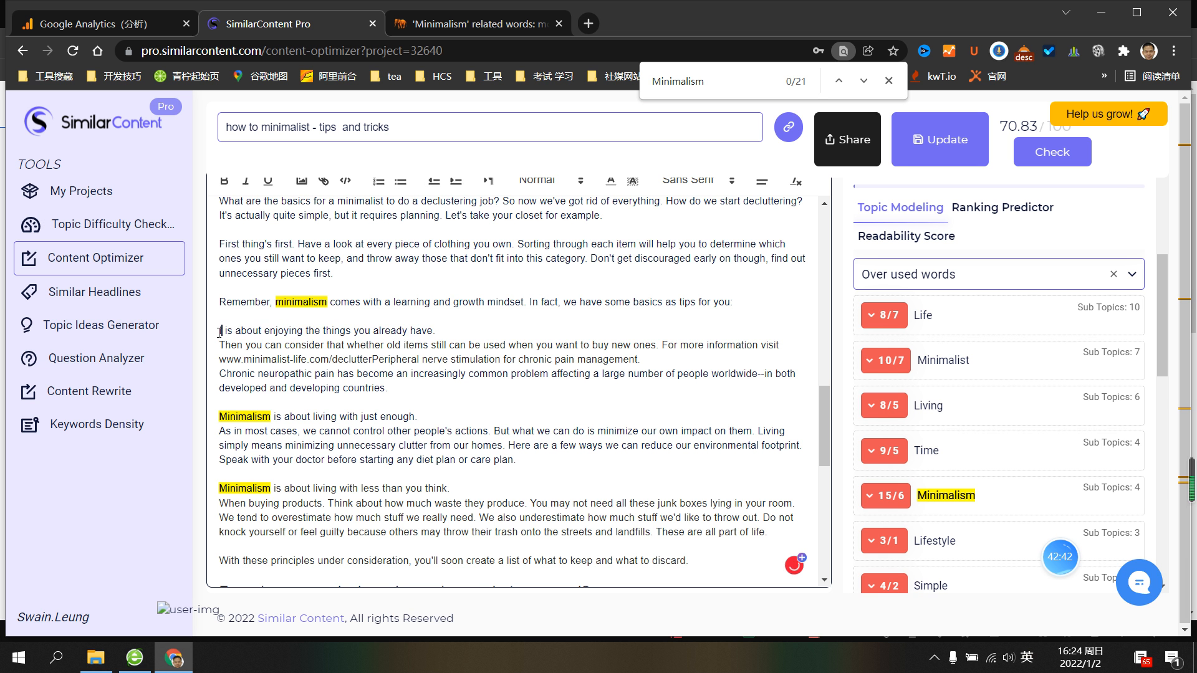
{"action": "key", "text": "BackSpace"}
{"action": "type", "text": "t"}
{"action": "left_click", "coordinate": [254, 416]}
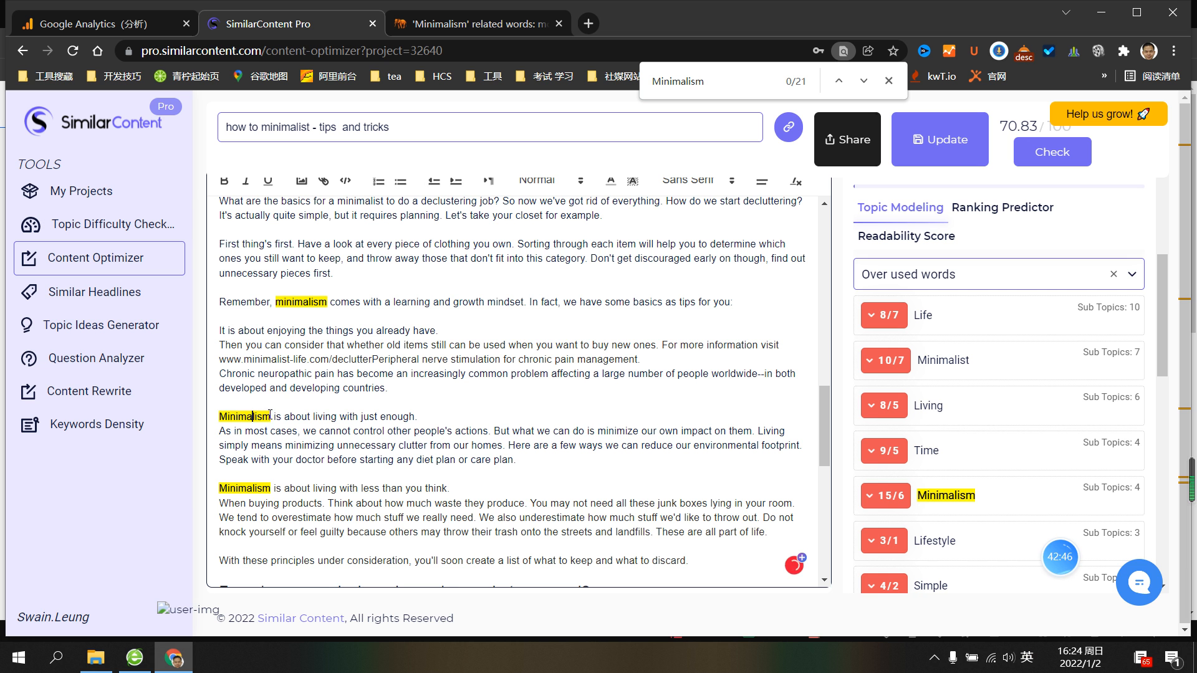
Undo the replacement of "Minimalism" in the tip about enjoying the things you already have
{"action": "key", "text": "ctrl+z"}
{"action": "key", "text": "ctrl+z"}
{"action": "key", "text": "ctrl+z"}
{"action": "key", "text": "ctrl+z"}
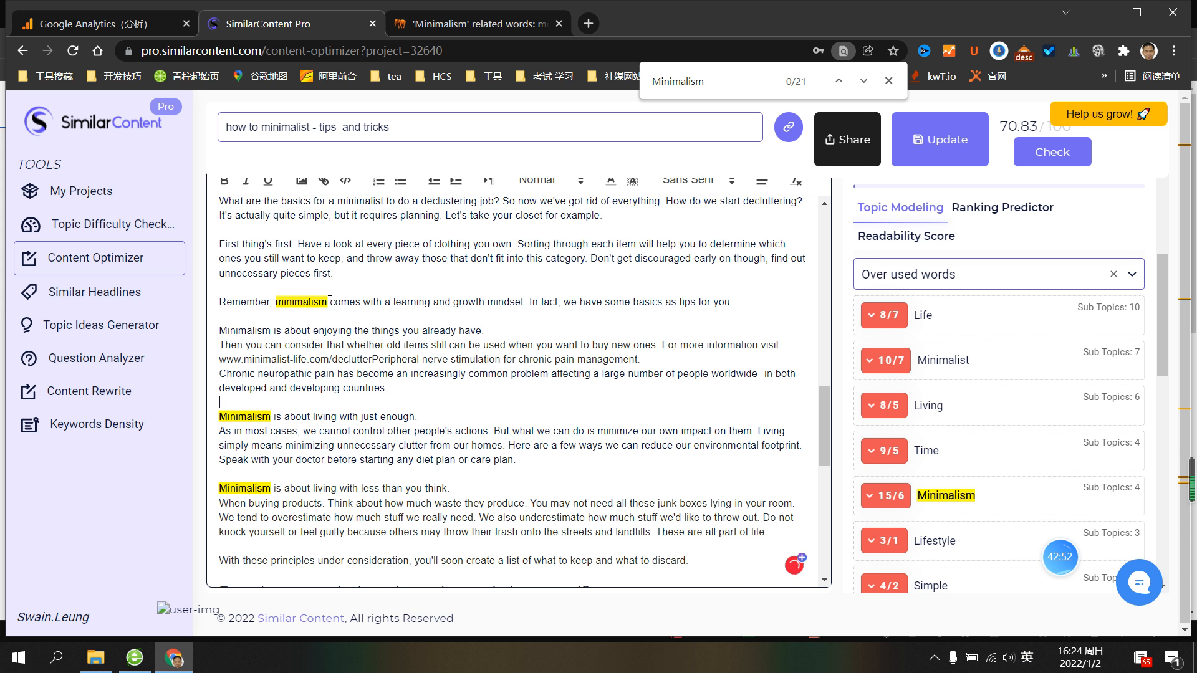
{"action": "scroll", "coordinate": [327, 302], "scroll_direction": "up", "scroll_amount": 3}
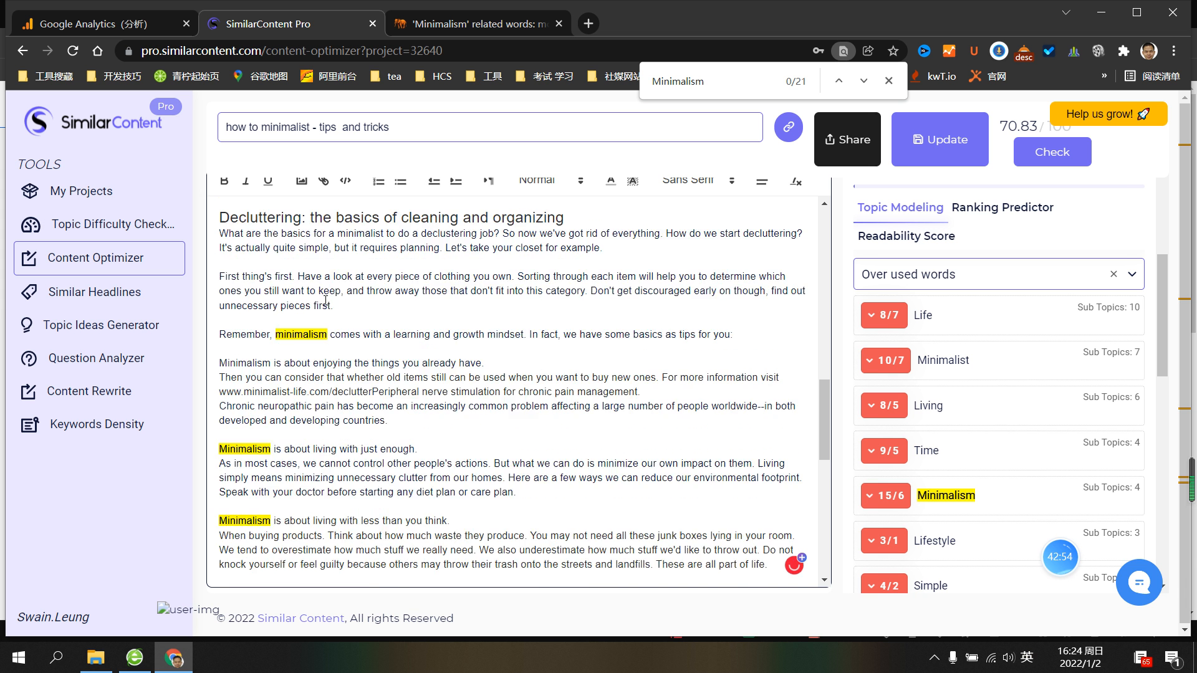
In the Focusing on needs section, replace "minimalism" with "minimalists" after "further information and skills about"
{"action": "scroll", "coordinate": [325, 302], "scroll_direction": "down", "scroll_amount": 8}
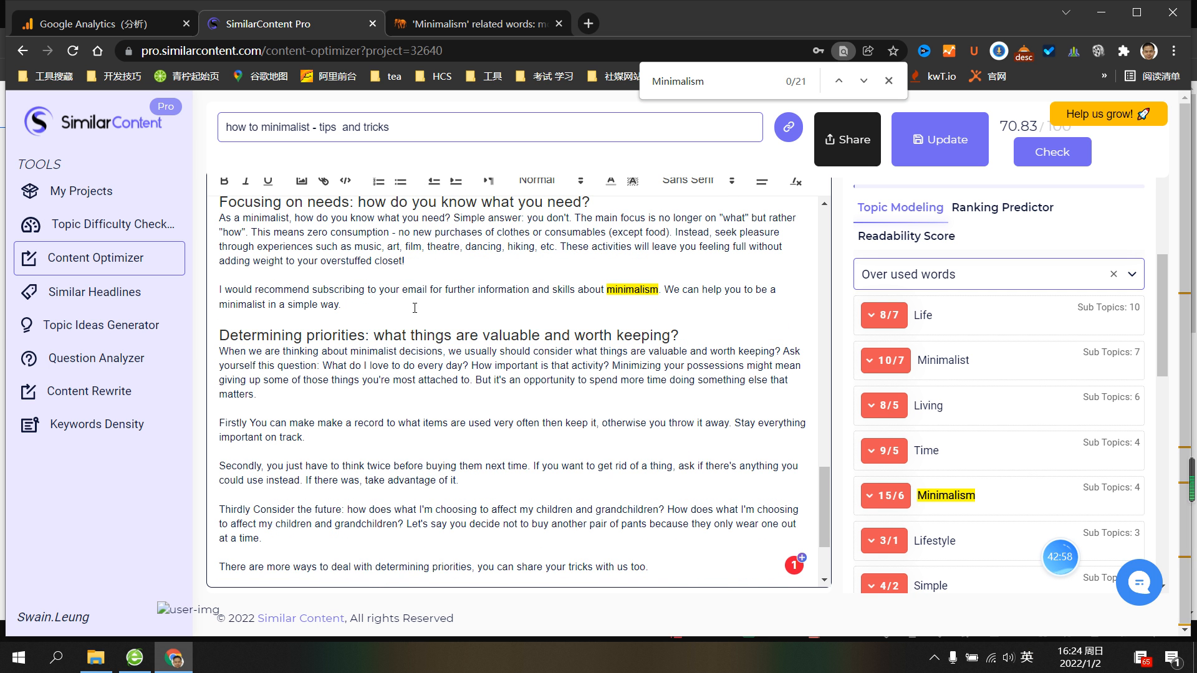
{"action": "scroll", "coordinate": [415, 308], "scroll_direction": "up", "scroll_amount": 3}
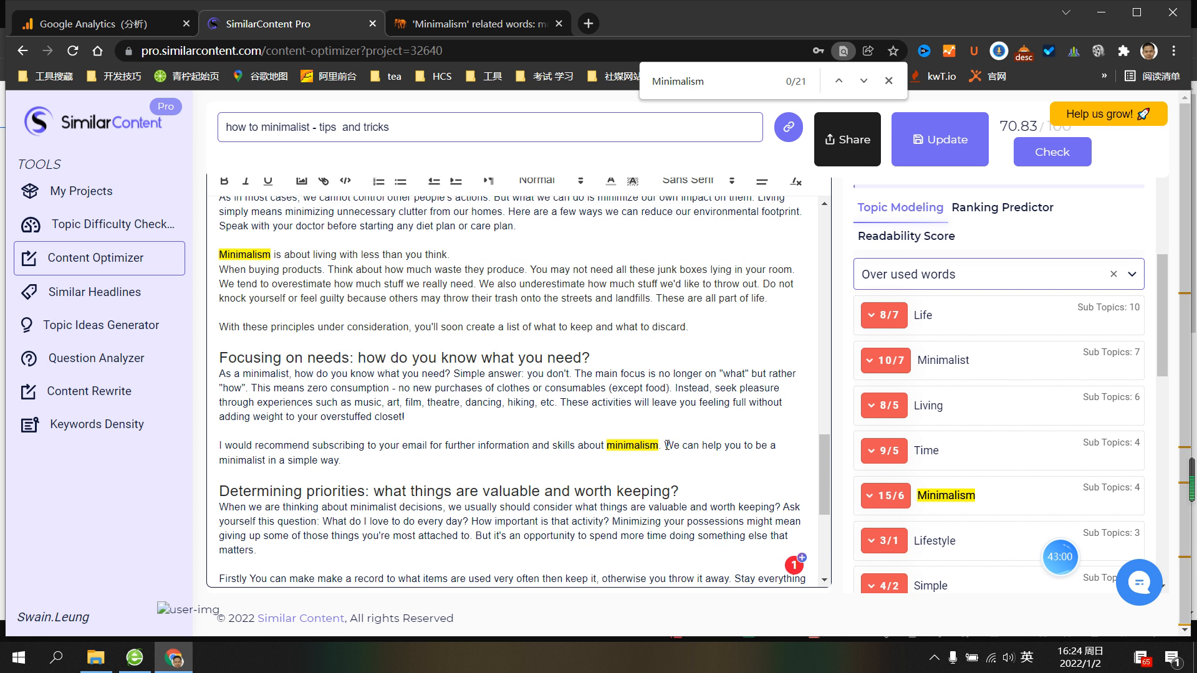
{"action": "left_click_drag", "start_coordinate": [659, 445], "coordinate": [650, 445]}
{"action": "type", "text": "t"}
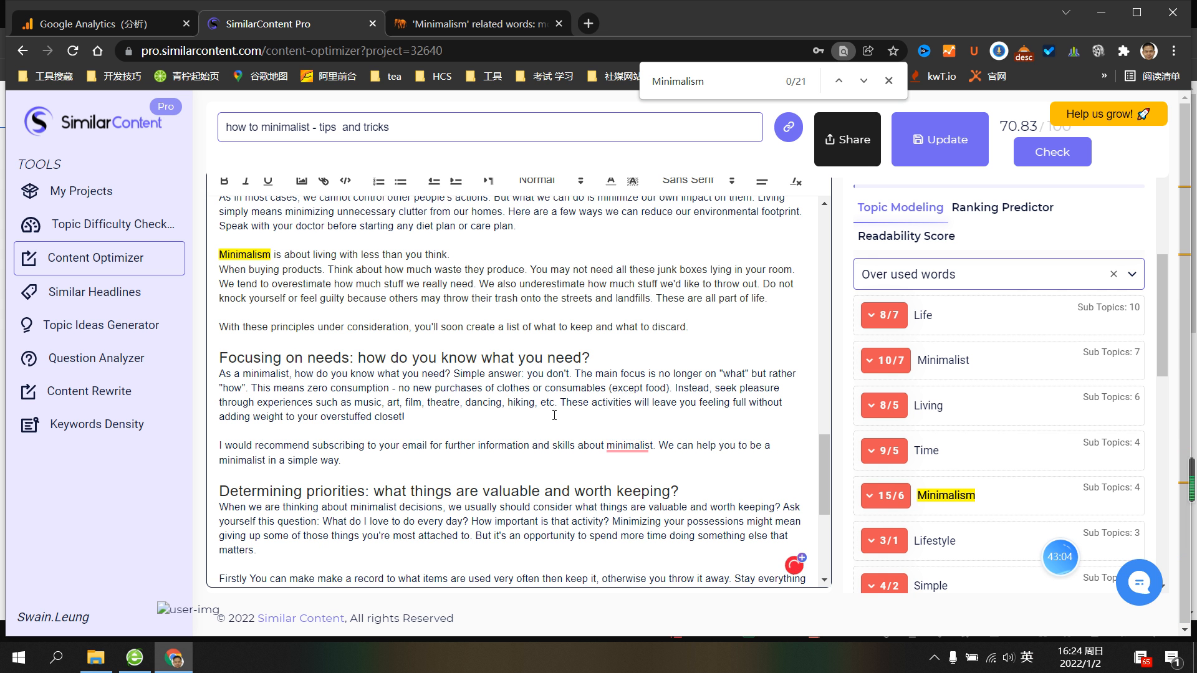
{"action": "mouse_move", "coordinate": [637, 442]}
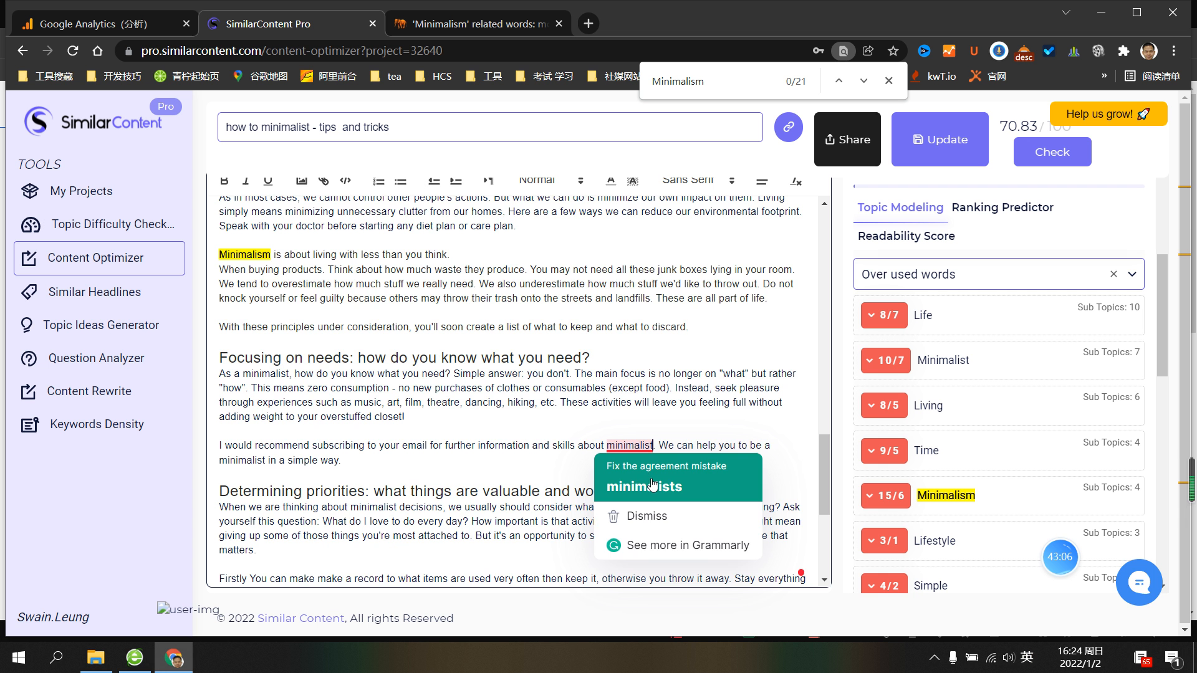
In the Conclusion, replace "minimalism" with "be a minimalist" after "The key to"
{"action": "scroll", "coordinate": [515, 485], "scroll_direction": "down", "scroll_amount": 5}
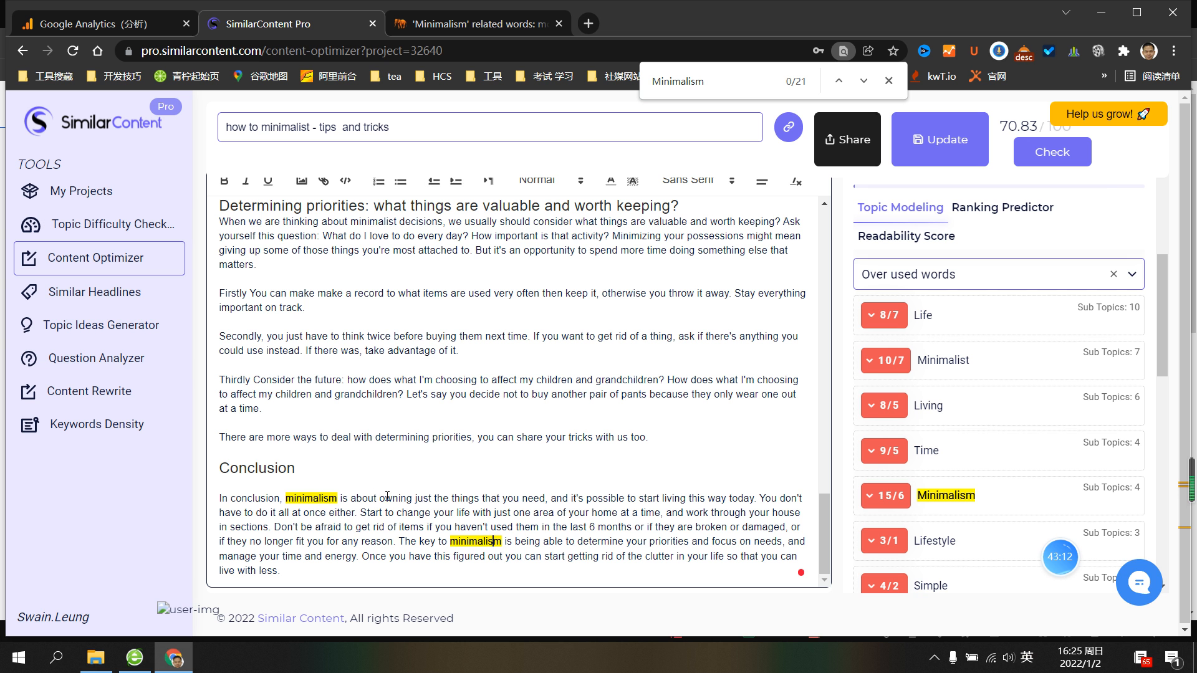
{"action": "left_click_drag", "start_coordinate": [450, 541], "coordinate": [507, 539]}
{"action": "type", "text": "be a minimalist"}
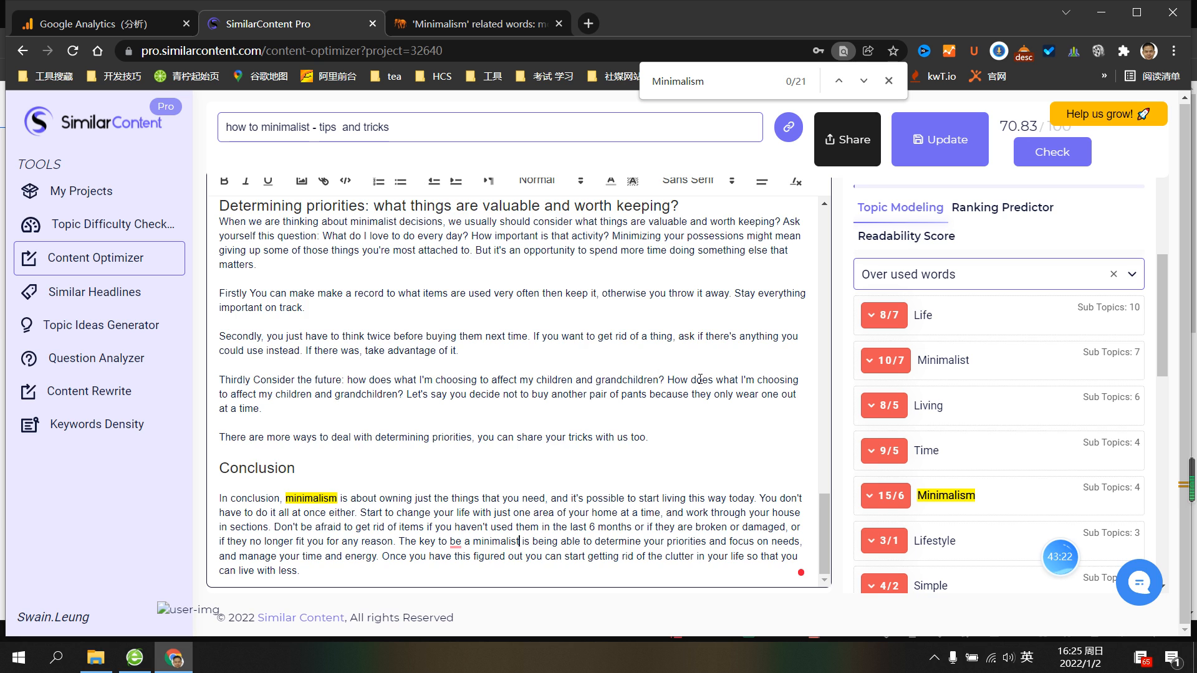
In the paragraph beginning "Living with less type of", change "minimalism" to "minimalist"
{"action": "scroll", "coordinate": [700, 379], "scroll_direction": "up", "scroll_amount": 3}
{"action": "scroll", "coordinate": [697, 379], "scroll_direction": "up", "scroll_amount": 15}
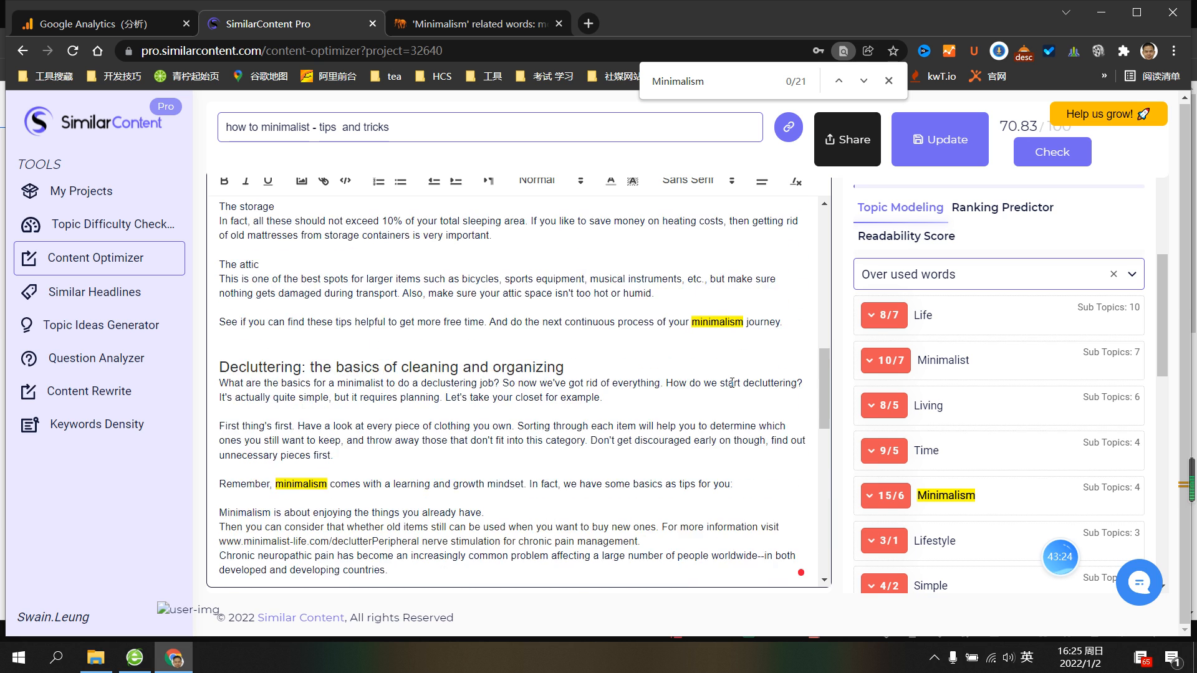
{"action": "scroll", "coordinate": [771, 391], "scroll_direction": "up", "scroll_amount": 8}
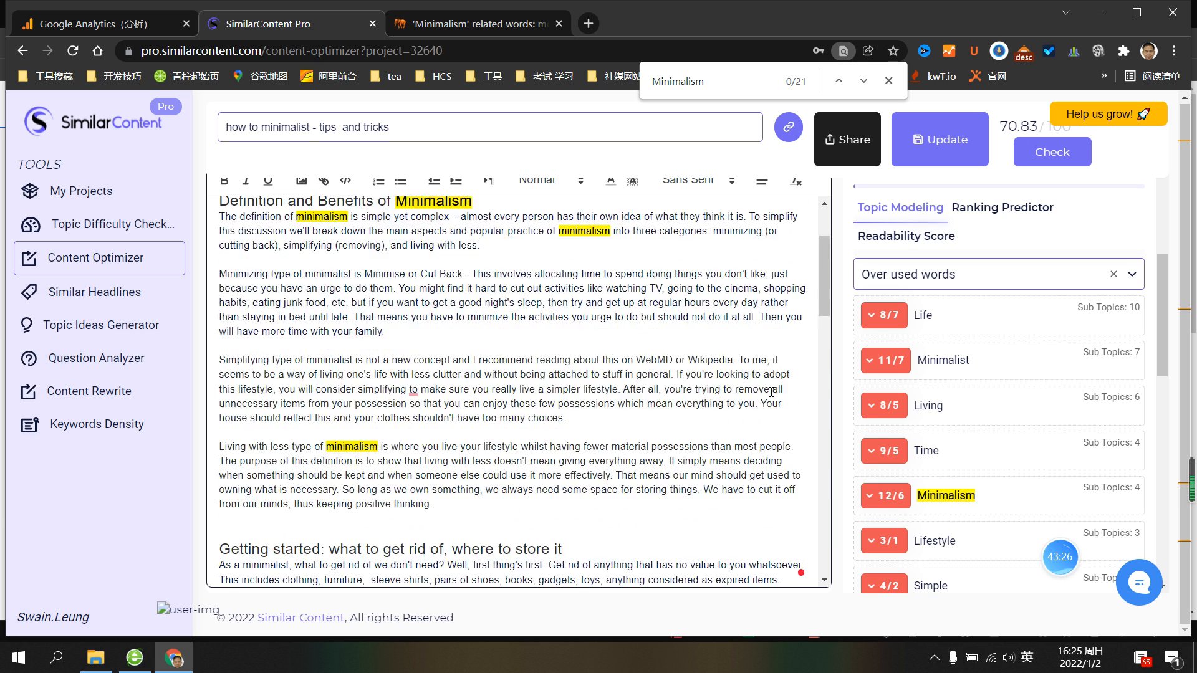
{"action": "scroll", "coordinate": [772, 391], "scroll_direction": "down", "scroll_amount": 3}
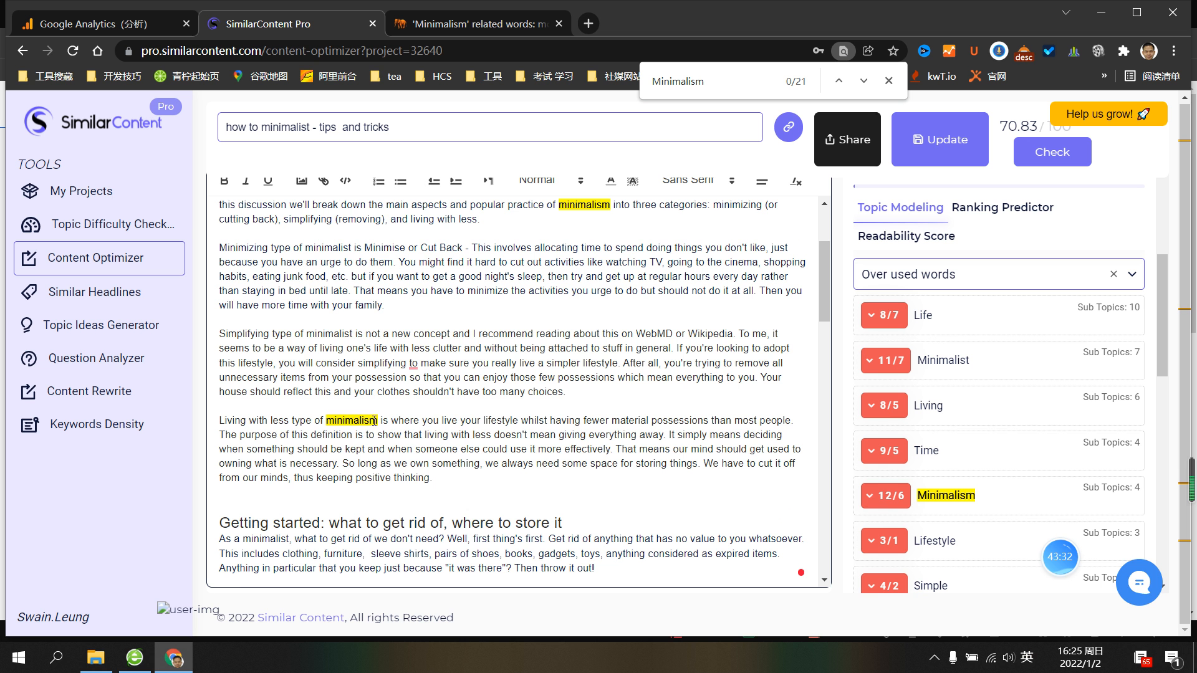
{"action": "key", "text": "BackSpace"}
{"action": "type", "text": "t"}
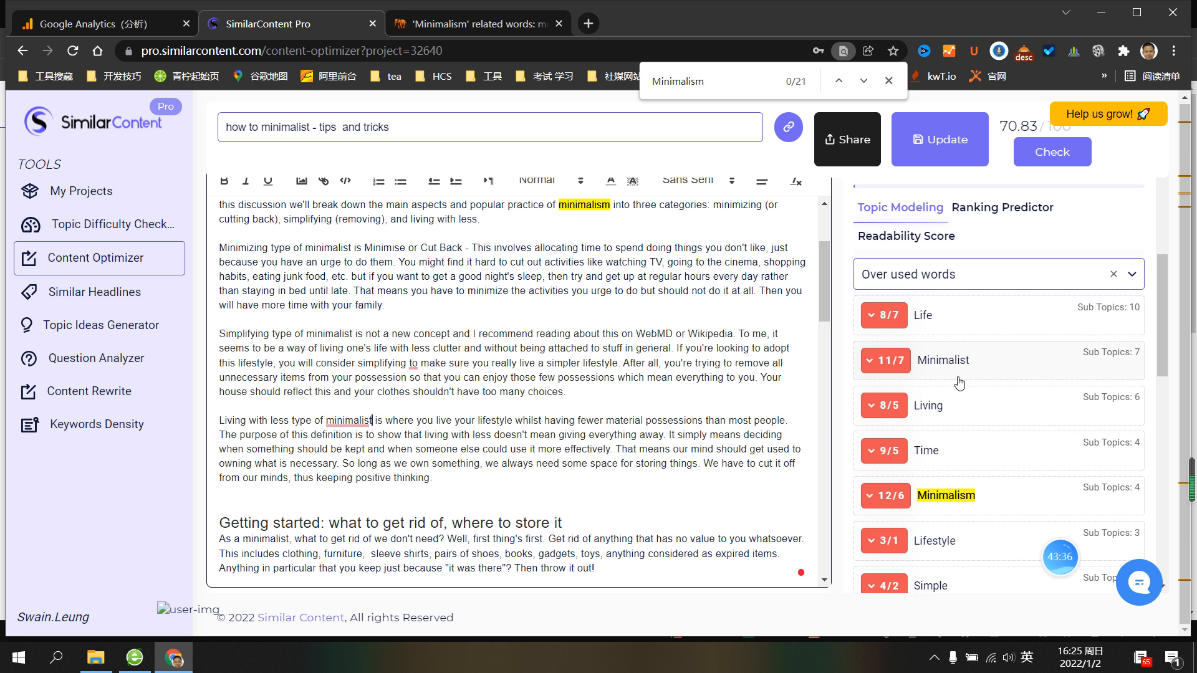
Check the article for remaining uses of "minimalism" and save the edited project
{"action": "scroll", "coordinate": [653, 413], "scroll_direction": "down", "scroll_amount": 8}
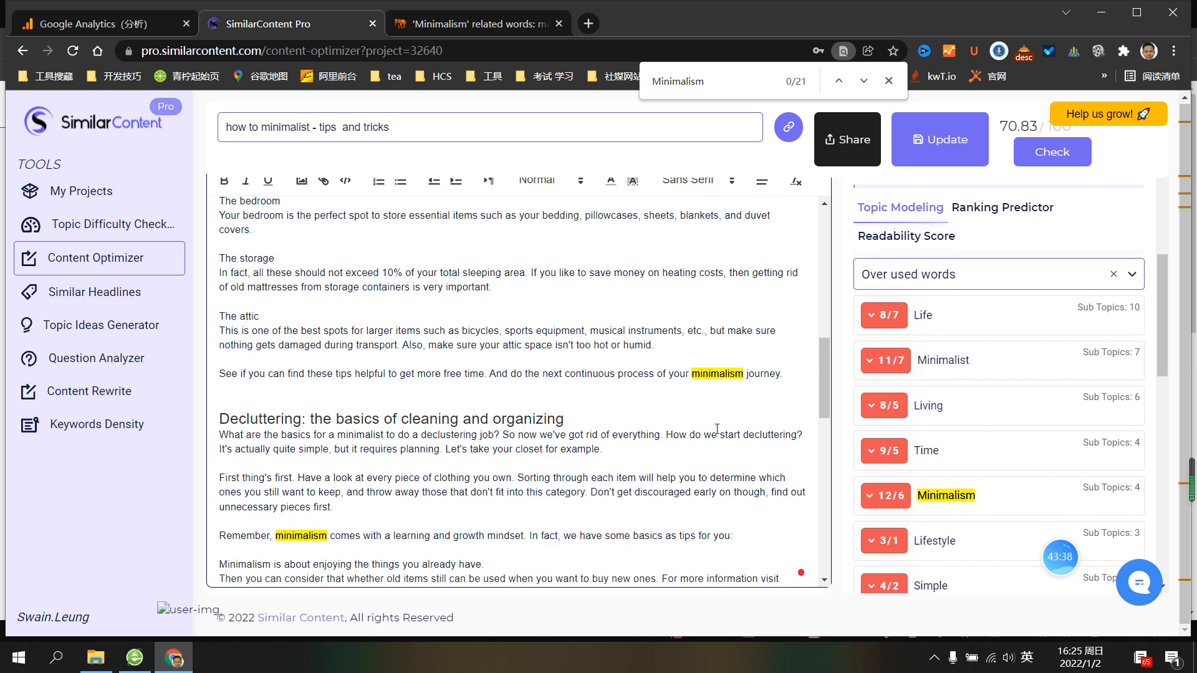
{"action": "scroll", "coordinate": [717, 429], "scroll_direction": "down", "scroll_amount": 10}
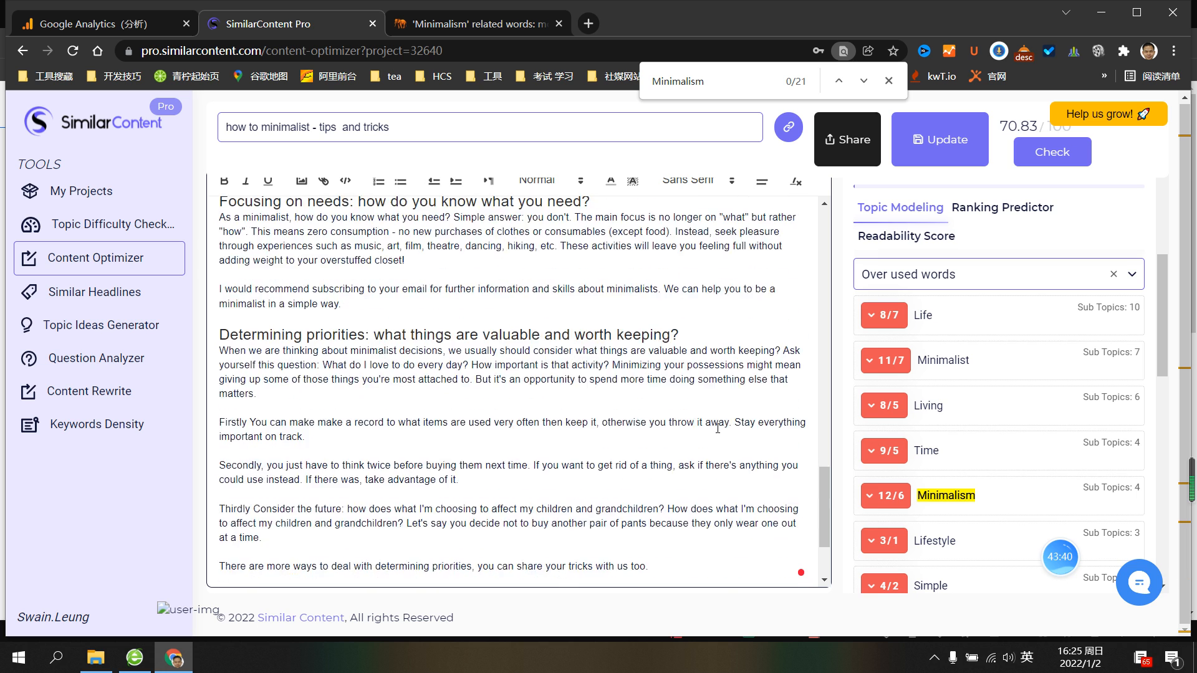
{"action": "scroll", "coordinate": [719, 426], "scroll_direction": "up", "scroll_amount": 15}
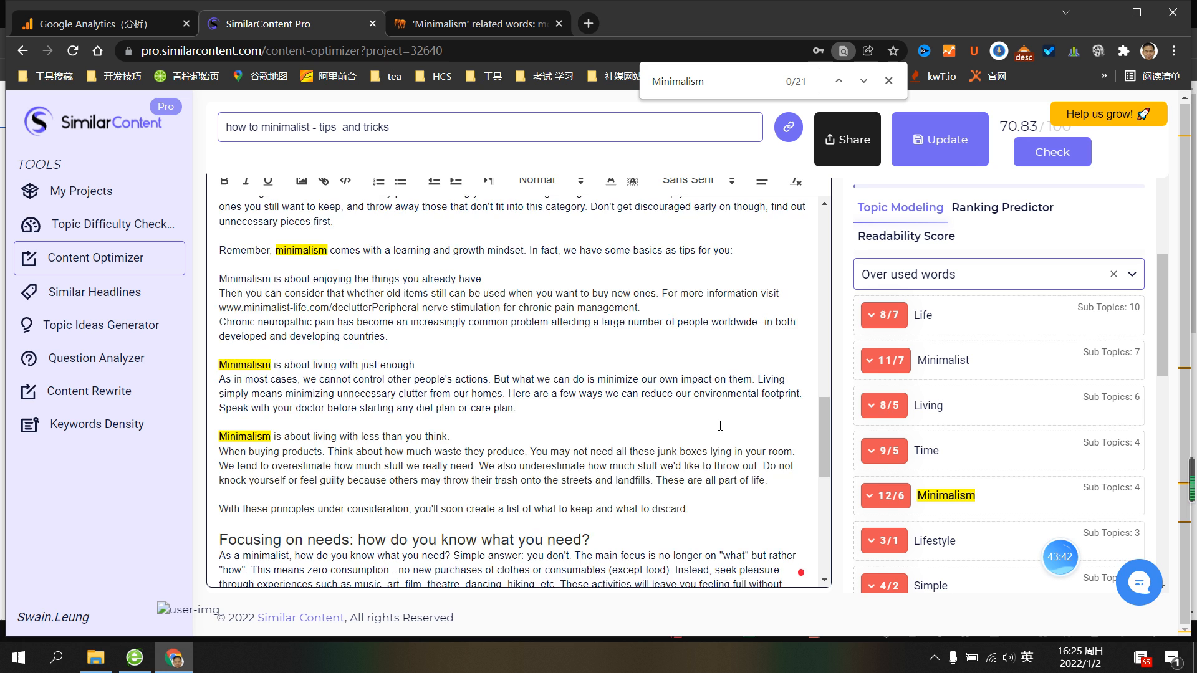
{"action": "scroll", "coordinate": [720, 426], "scroll_direction": "up", "scroll_amount": 5}
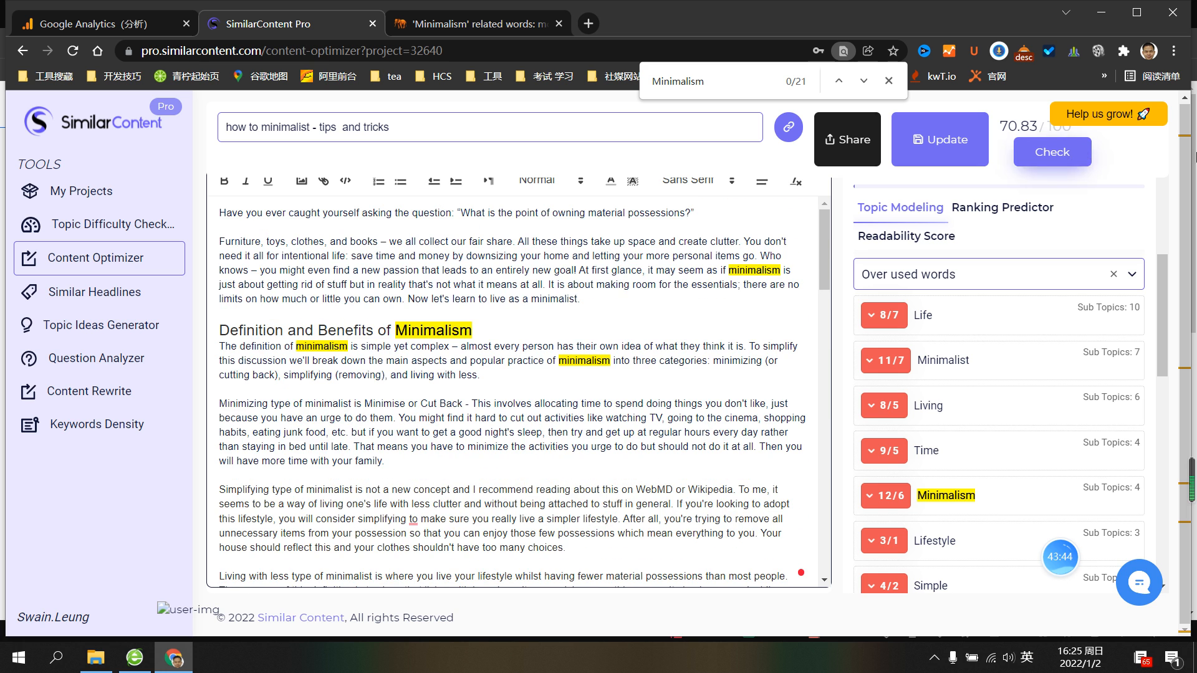
{"action": "left_click", "coordinate": [972, 142]}
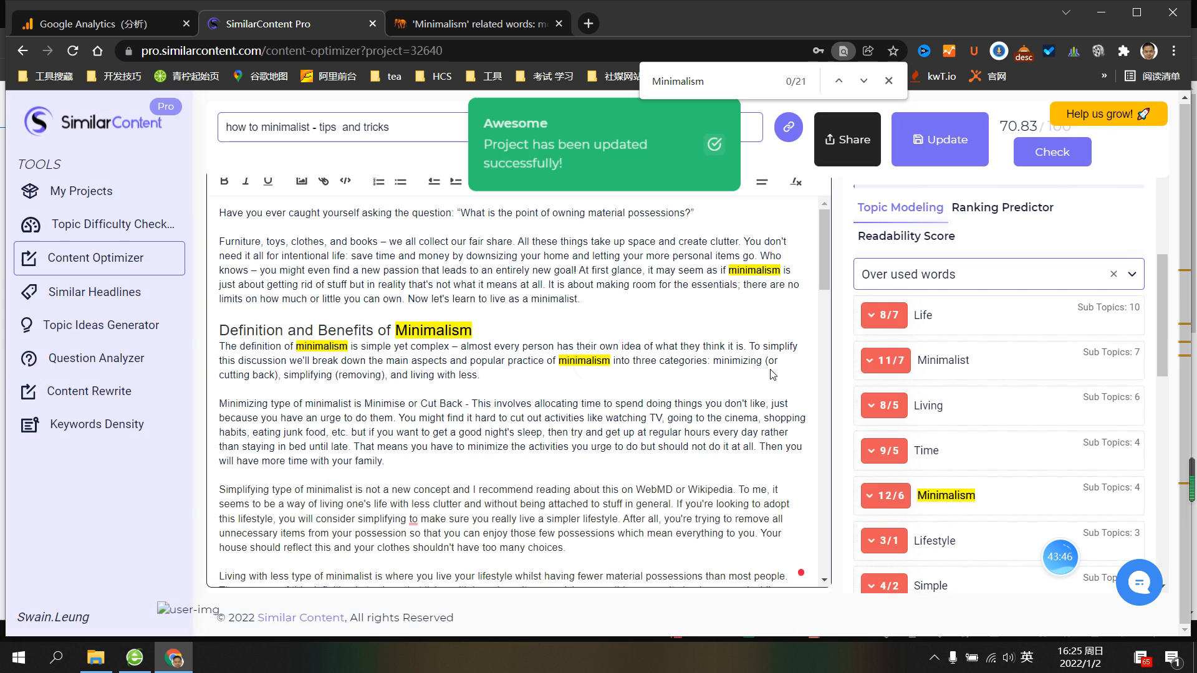
Review the usage counts in the over used words list, from Life and Minimalist down to Storage and Decluttering
{"action": "scroll", "coordinate": [924, 464], "scroll_direction": "down", "scroll_amount": 4}
{"action": "scroll", "coordinate": [924, 459], "scroll_direction": "up", "scroll_amount": 1}
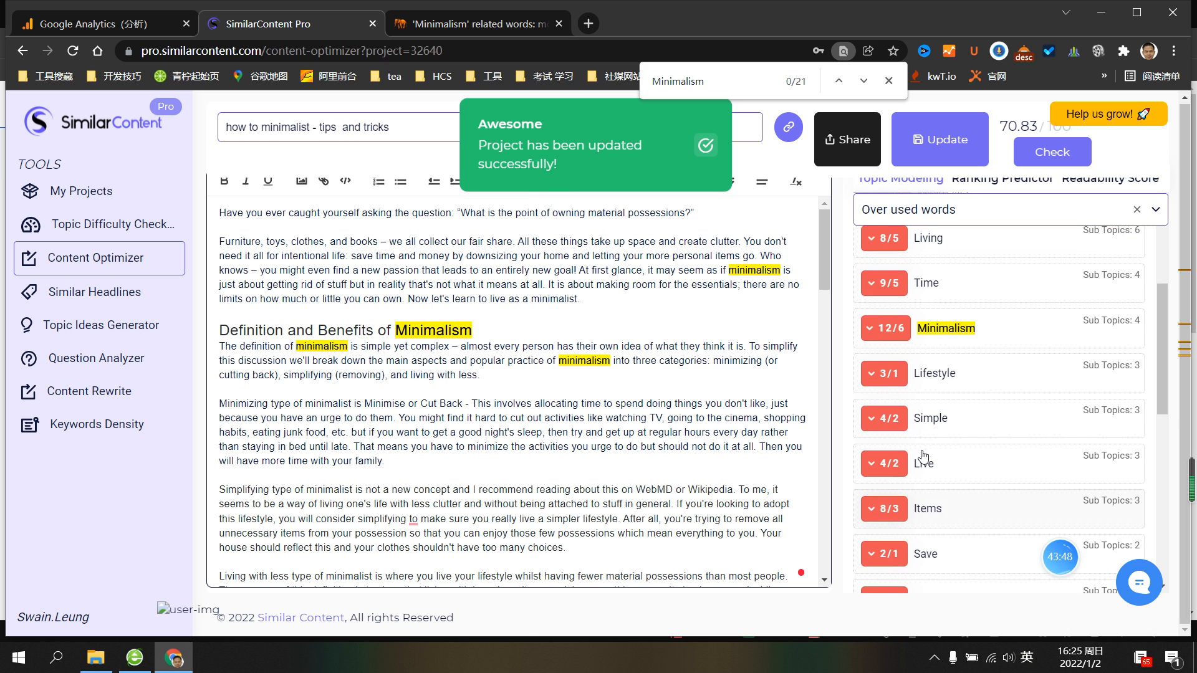
{"action": "scroll", "coordinate": [923, 457], "scroll_direction": "up", "scroll_amount": 3}
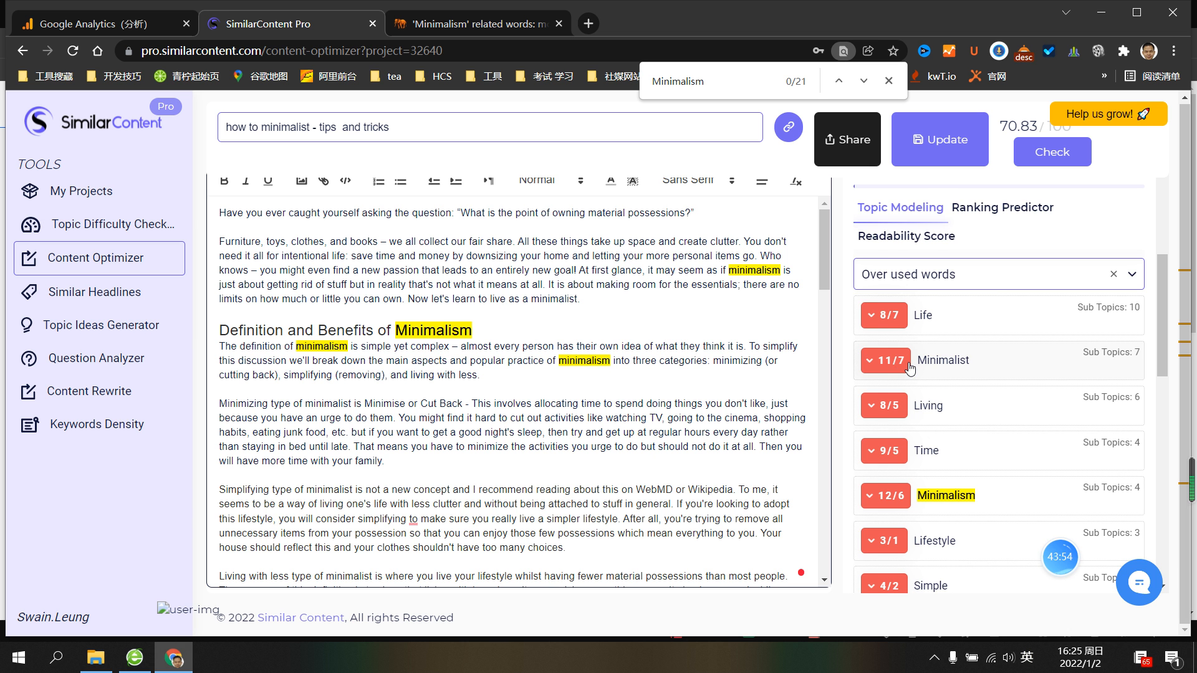
{"action": "scroll", "coordinate": [910, 368], "scroll_direction": "up", "scroll_amount": 1}
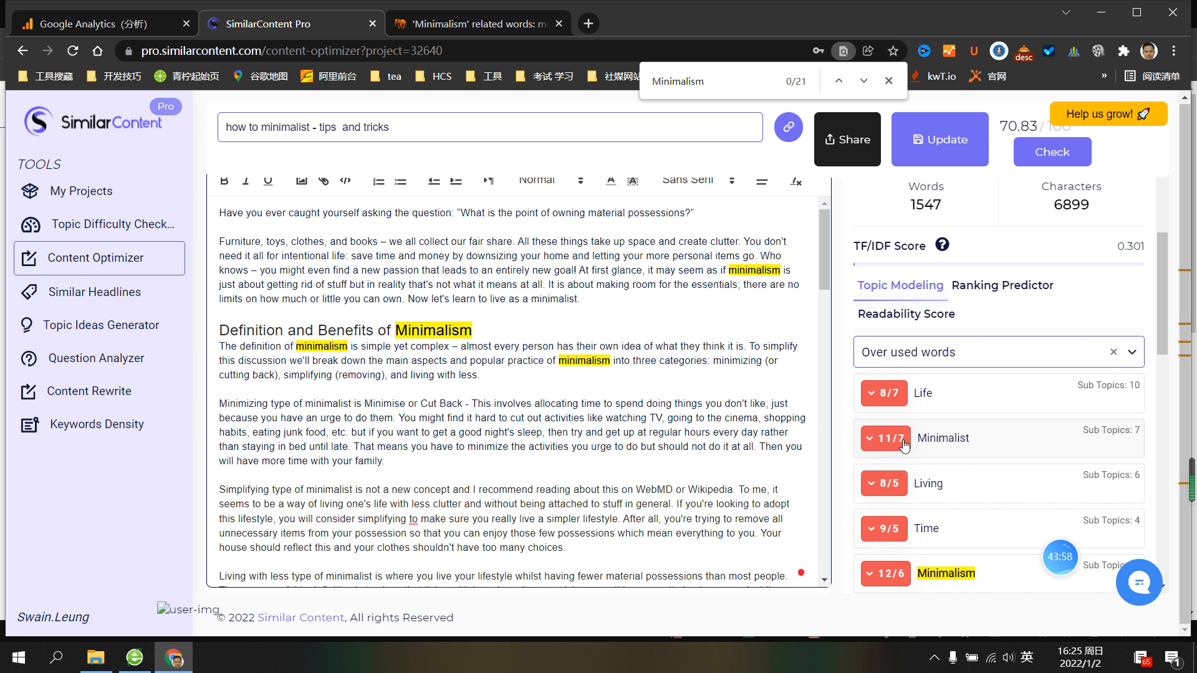
{"action": "scroll", "coordinate": [905, 444], "scroll_direction": "down", "scroll_amount": 3}
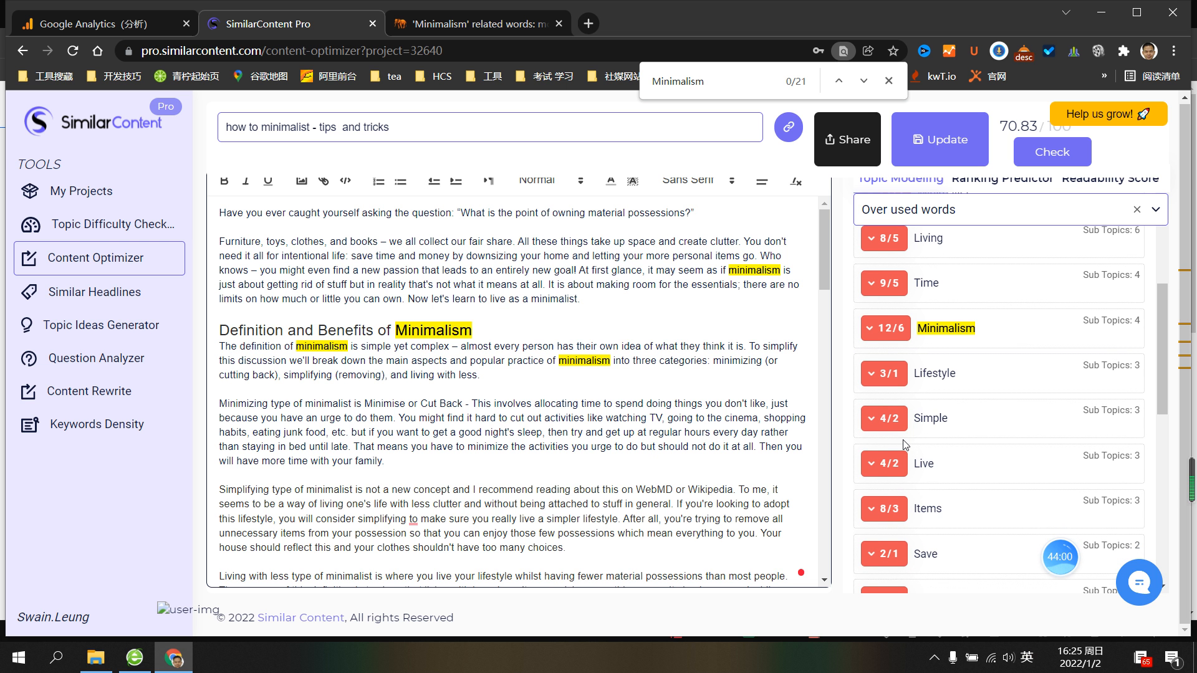
{"action": "scroll", "coordinate": [905, 444], "scroll_direction": "down", "scroll_amount": 3}
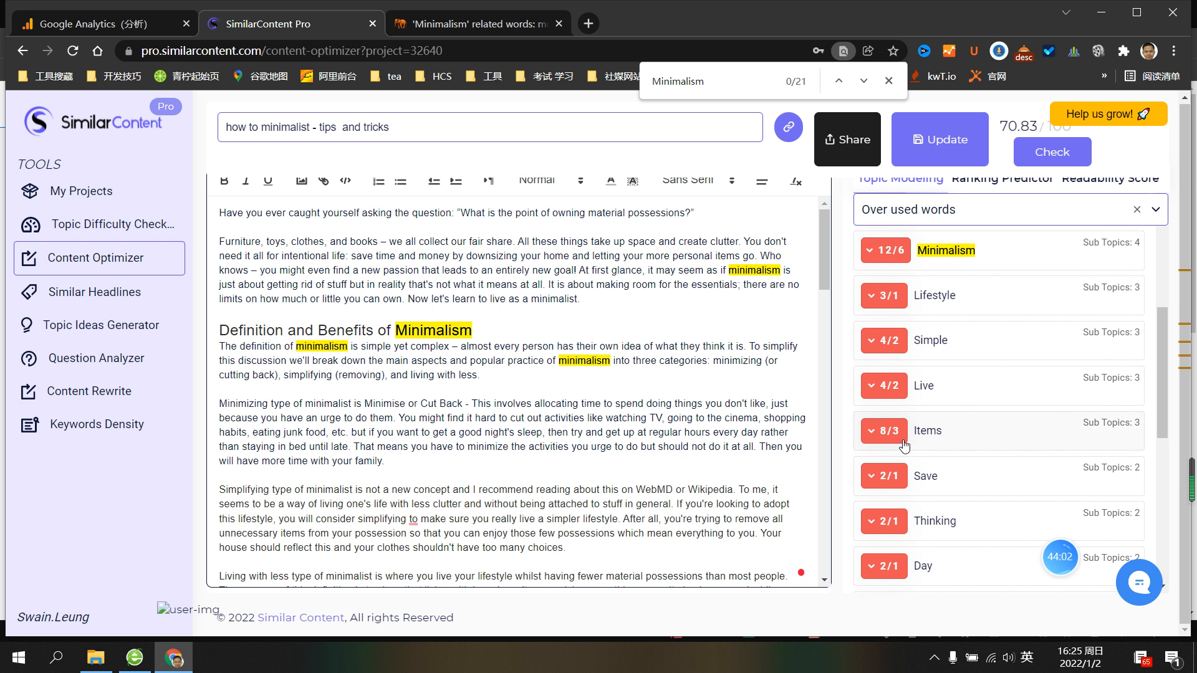
{"action": "scroll", "coordinate": [905, 445], "scroll_direction": "down", "scroll_amount": 4}
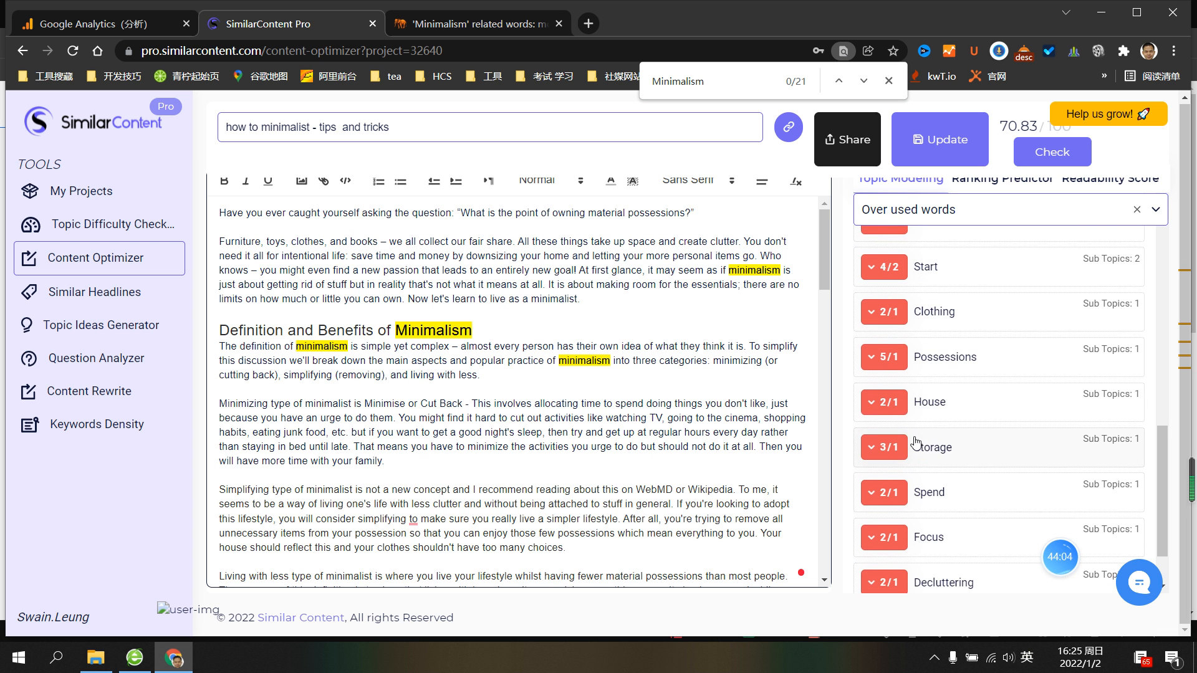
{"action": "scroll", "coordinate": [879, 483], "scroll_direction": "up", "scroll_amount": 2}
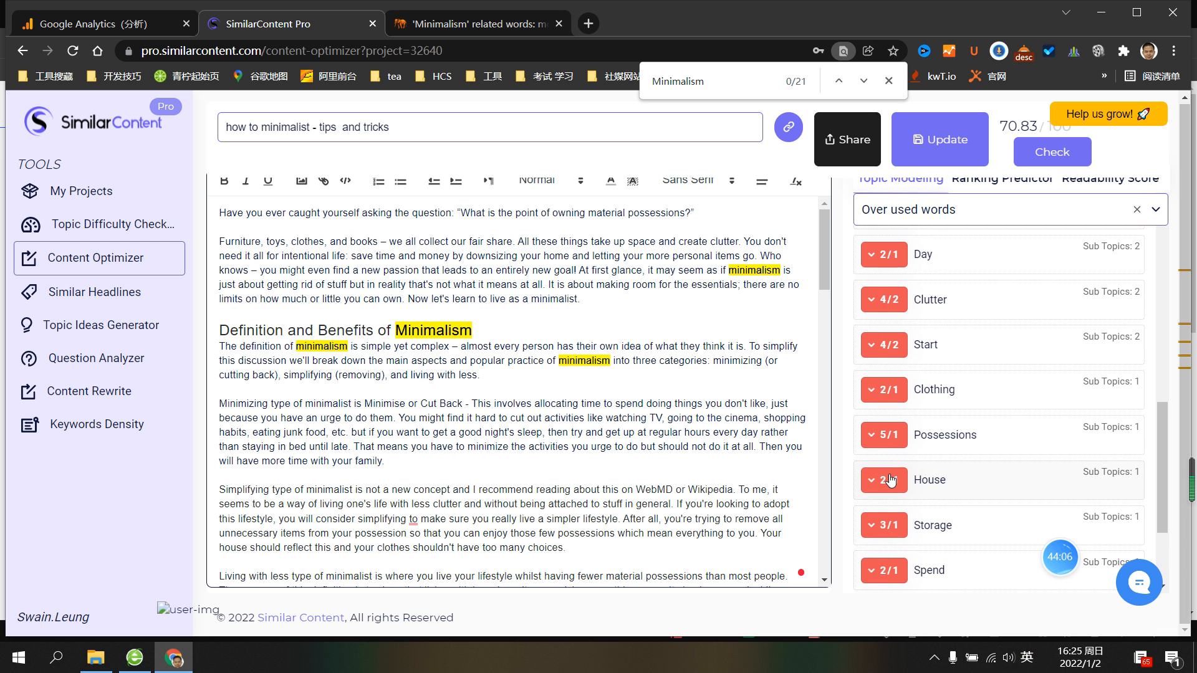
Expand the over used word Possessions to see its sub topic and search the page for "possessions"
{"action": "left_click", "coordinate": [879, 447]}
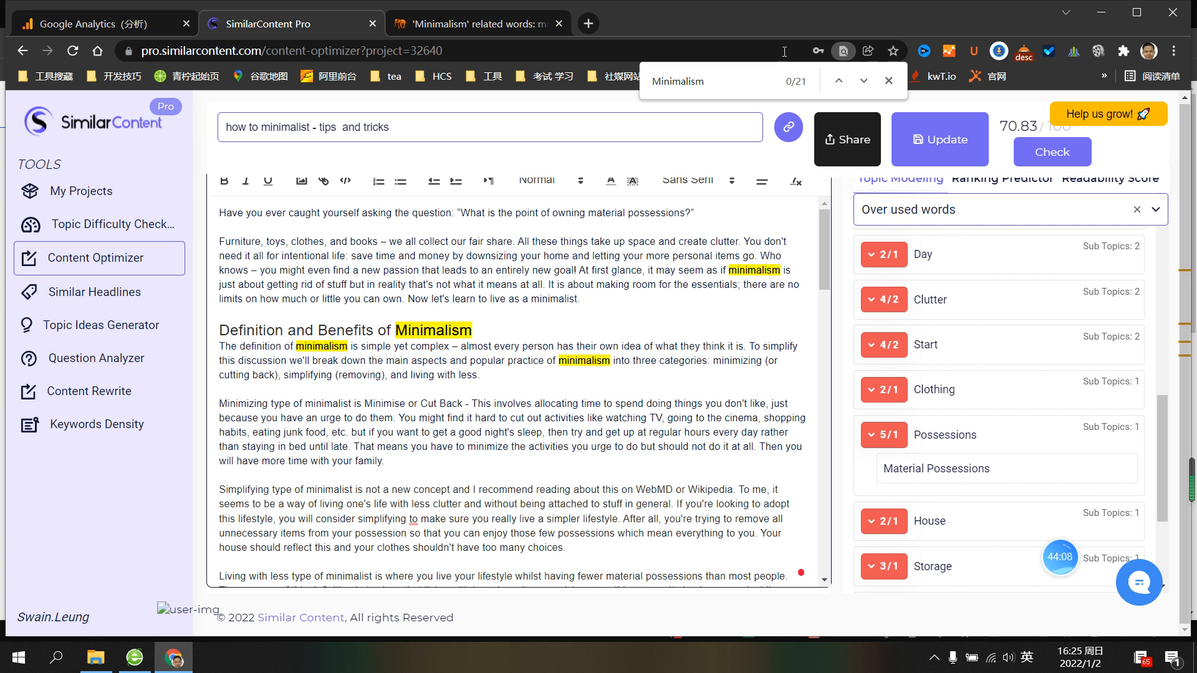
{"action": "left_click_drag", "start_coordinate": [710, 82], "coordinate": [649, 85]}
{"action": "key", "text": "BackSpace"}
{"action": "type", "text": "pe"}
{"action": "key", "text": "BackSpace"}
{"action": "type", "text": "oss"}
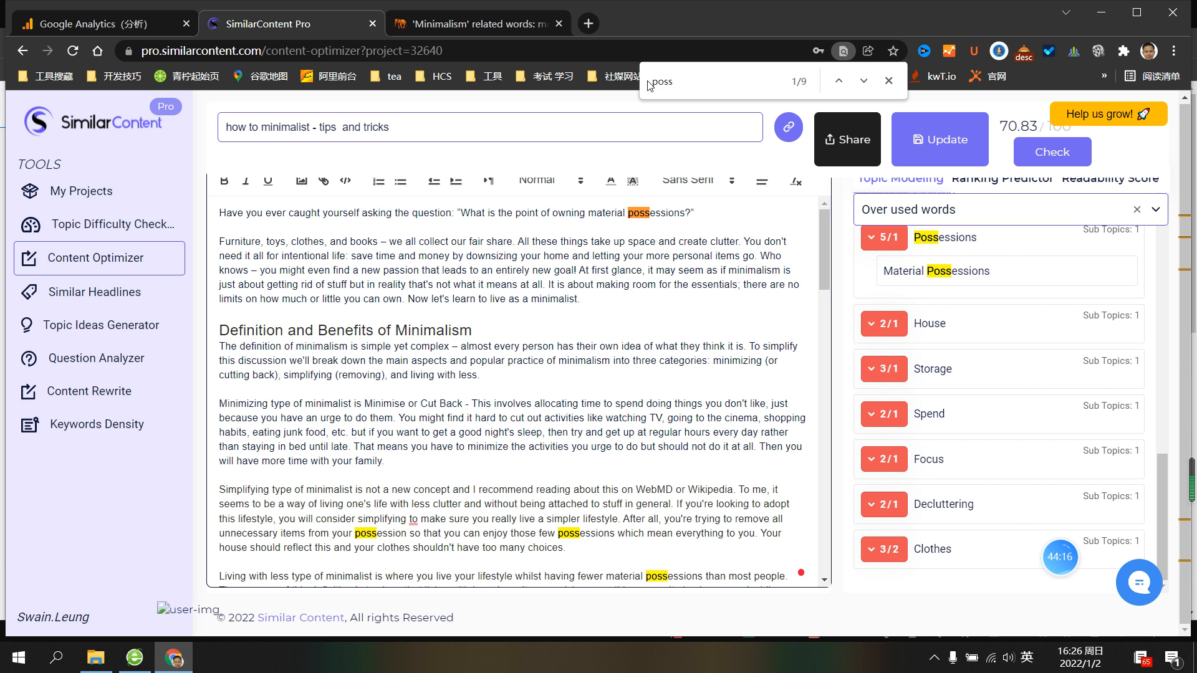
{"action": "type", "text": "essions"}
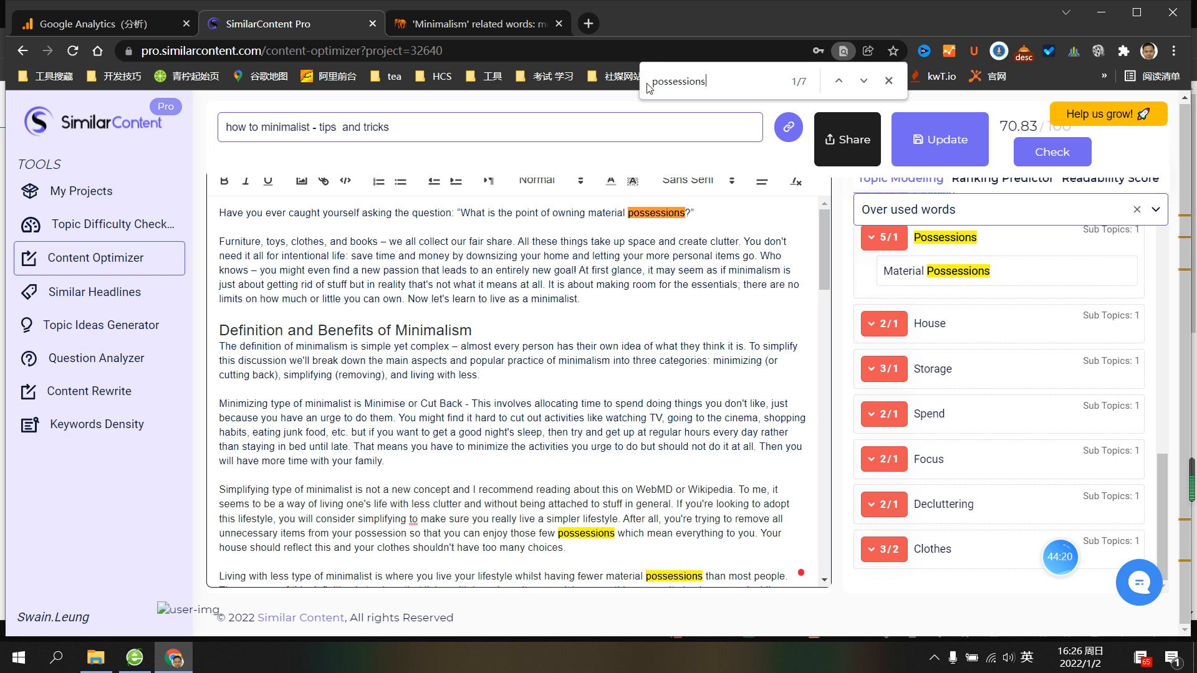
Examine each highlighted use of "possessions" in the article, from the Definition and Benefits section through to the Conclusion
{"action": "double_click", "coordinate": [709, 83]}
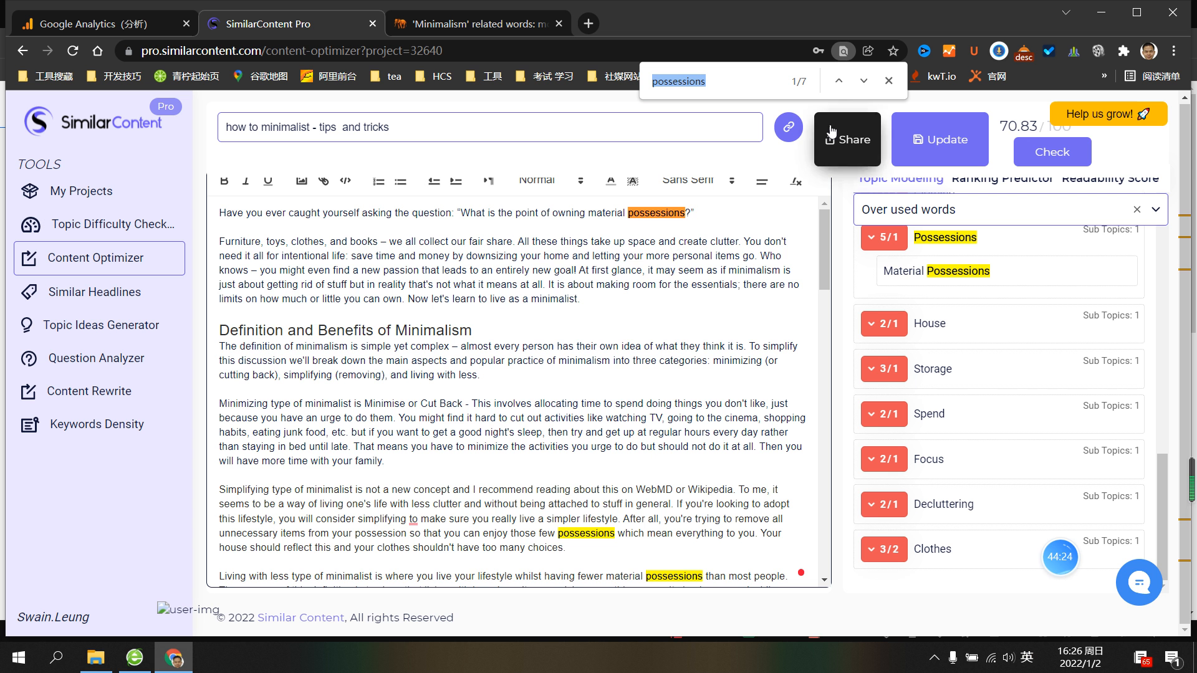
{"action": "scroll", "coordinate": [662, 365], "scroll_direction": "down", "scroll_amount": 4}
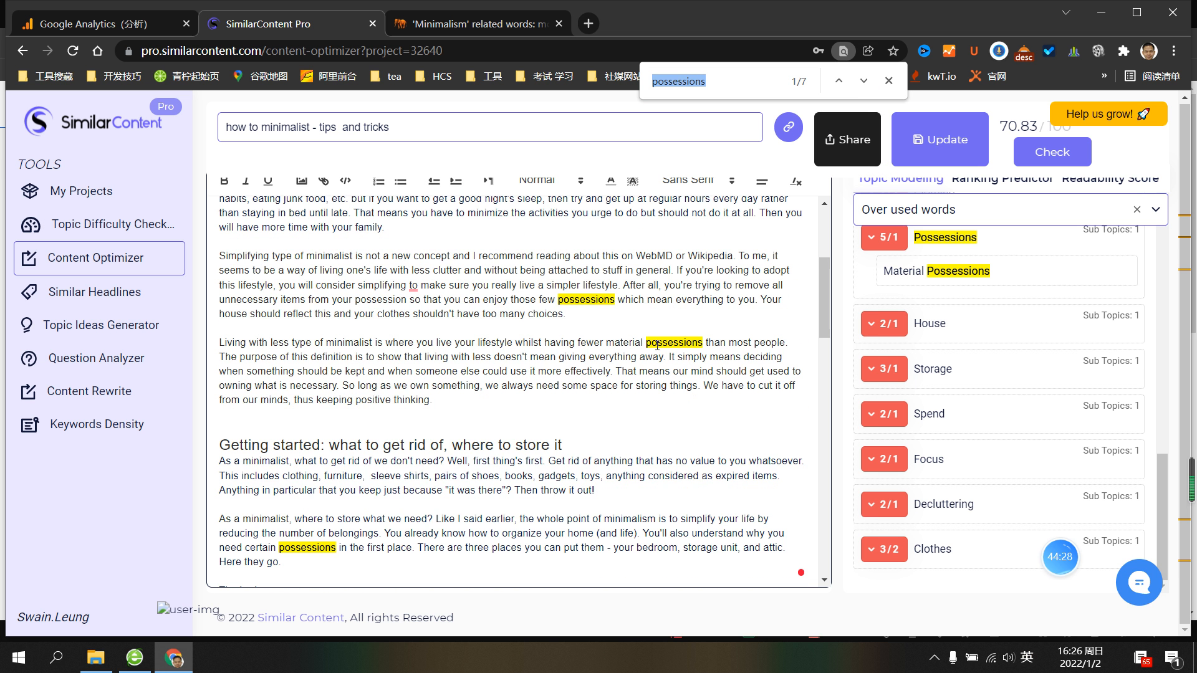
{"action": "left_click", "coordinate": [648, 343]}
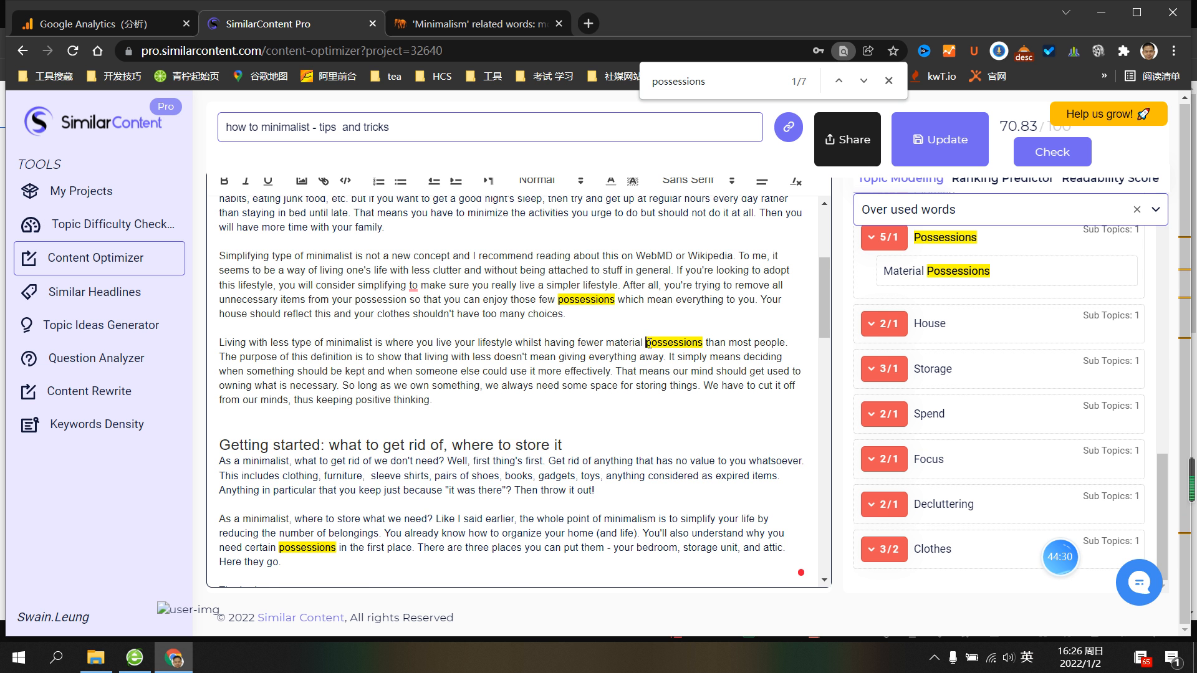
{"action": "scroll", "coordinate": [684, 344], "scroll_direction": "up", "scroll_amount": 1}
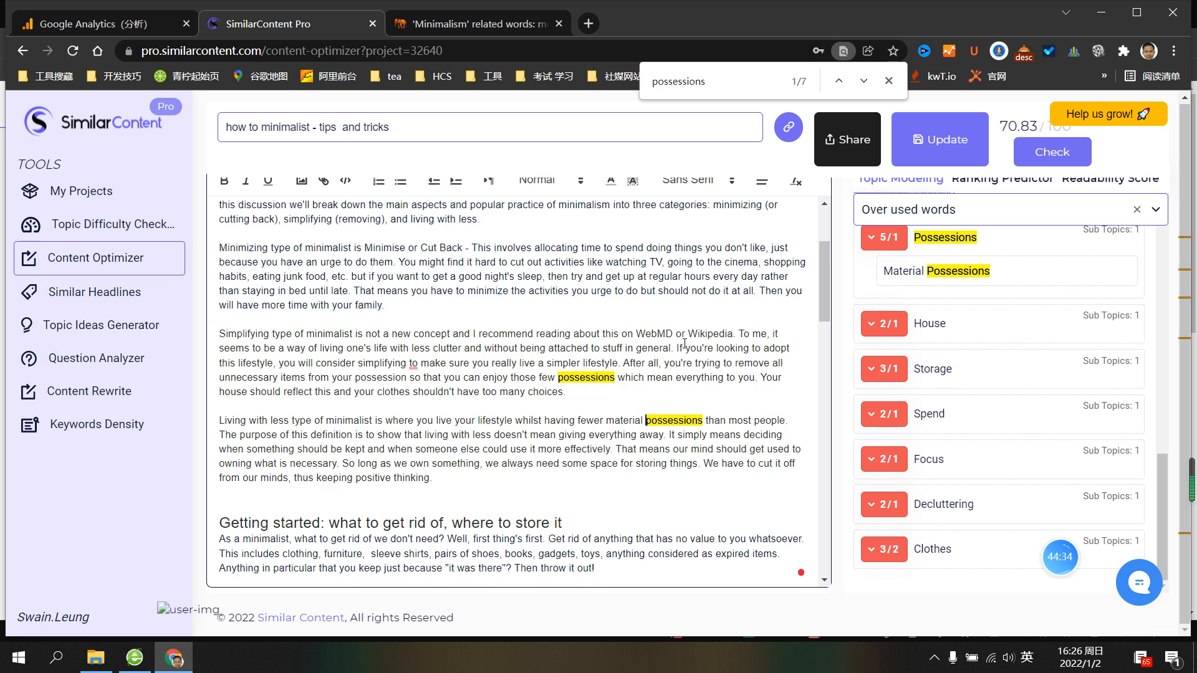
{"action": "scroll", "coordinate": [684, 344], "scroll_direction": "down", "scroll_amount": 5}
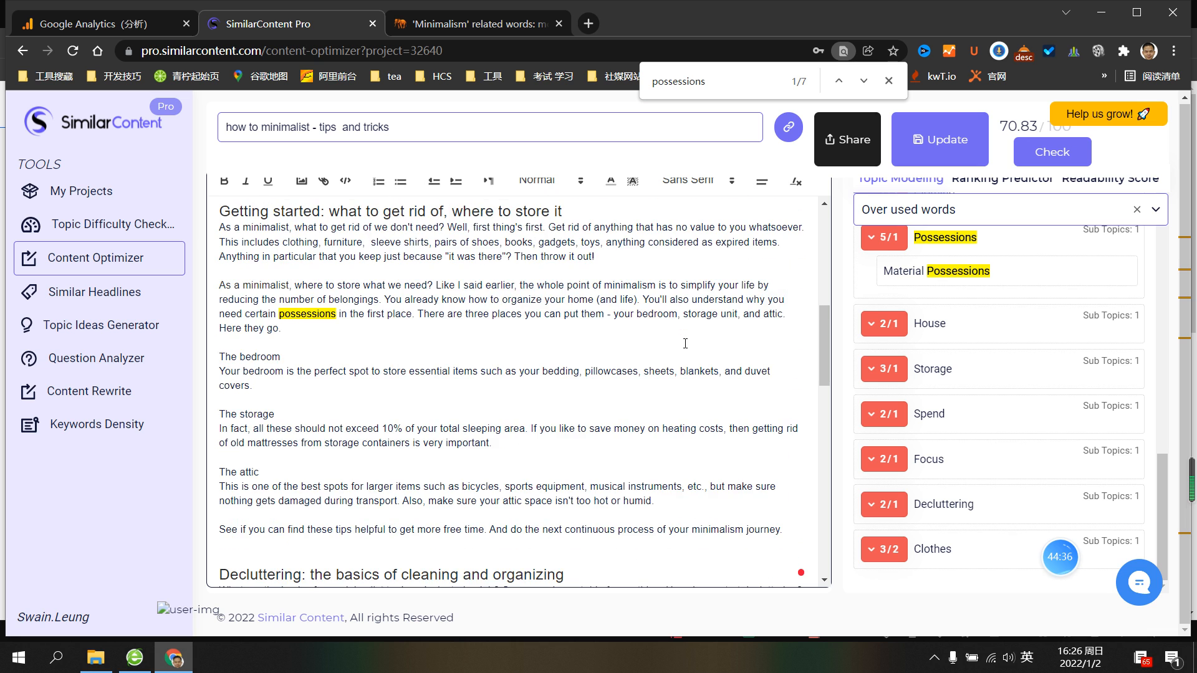
{"action": "scroll", "coordinate": [685, 343], "scroll_direction": "down", "scroll_amount": 15}
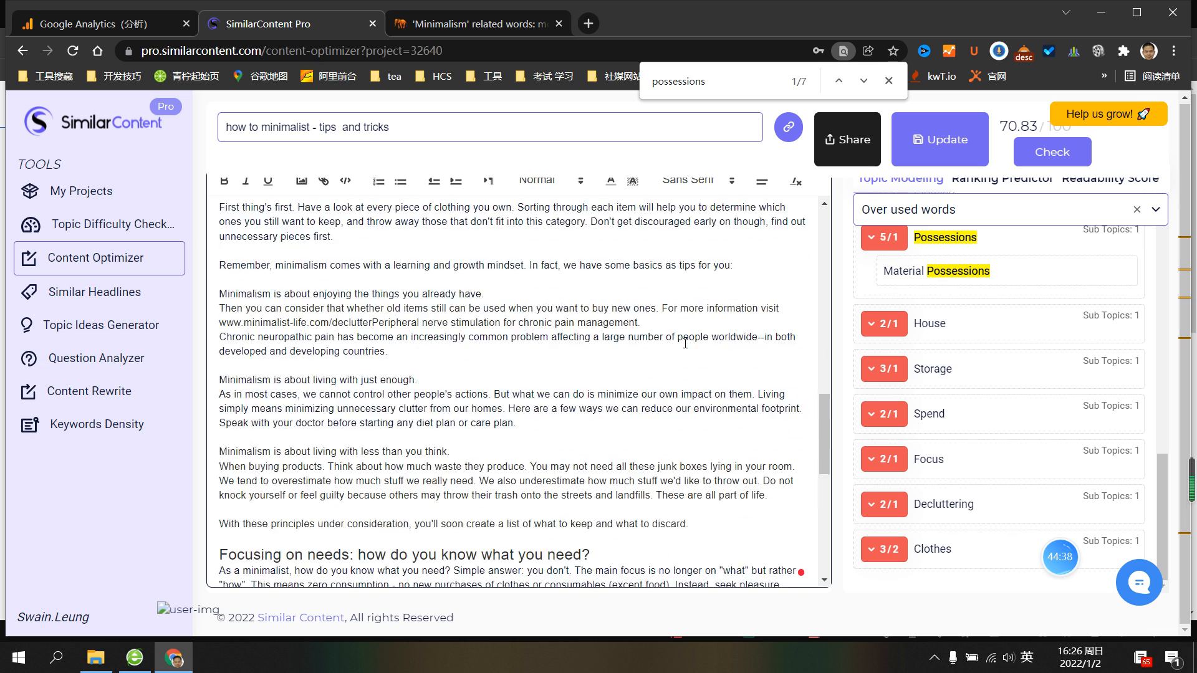
{"action": "scroll", "coordinate": [685, 343], "scroll_direction": "down", "scroll_amount": 2}
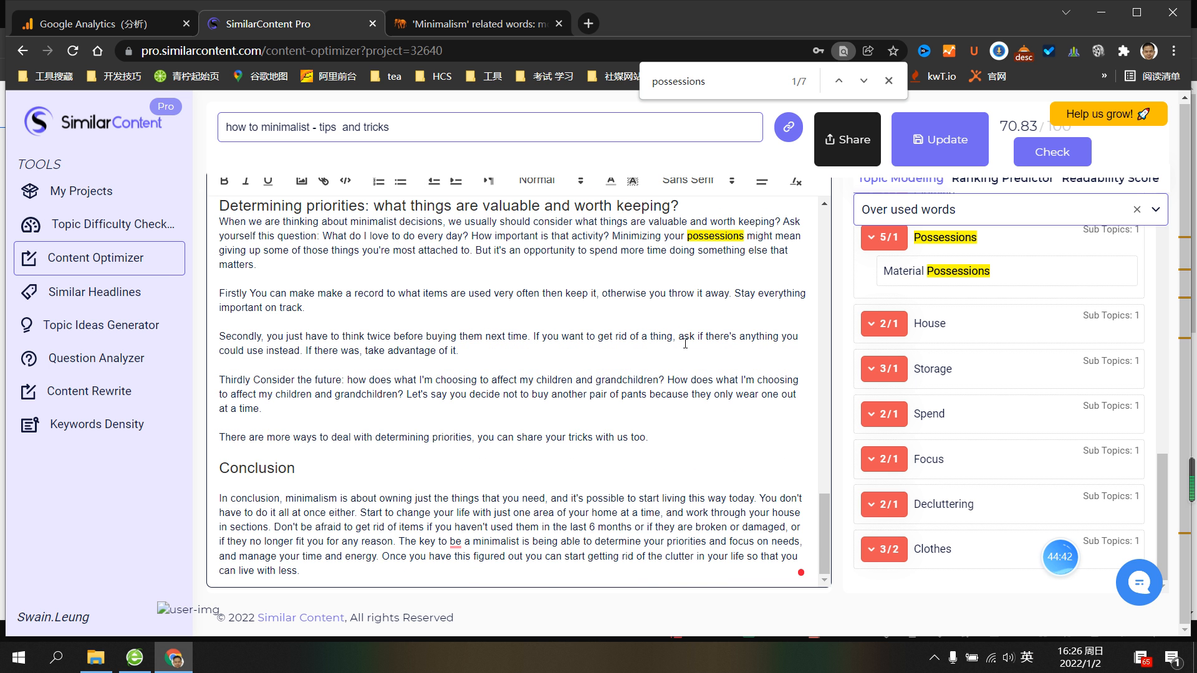
Switch to the related words site and look up words associated with "possessions"
{"action": "left_click", "coordinate": [464, 25]}
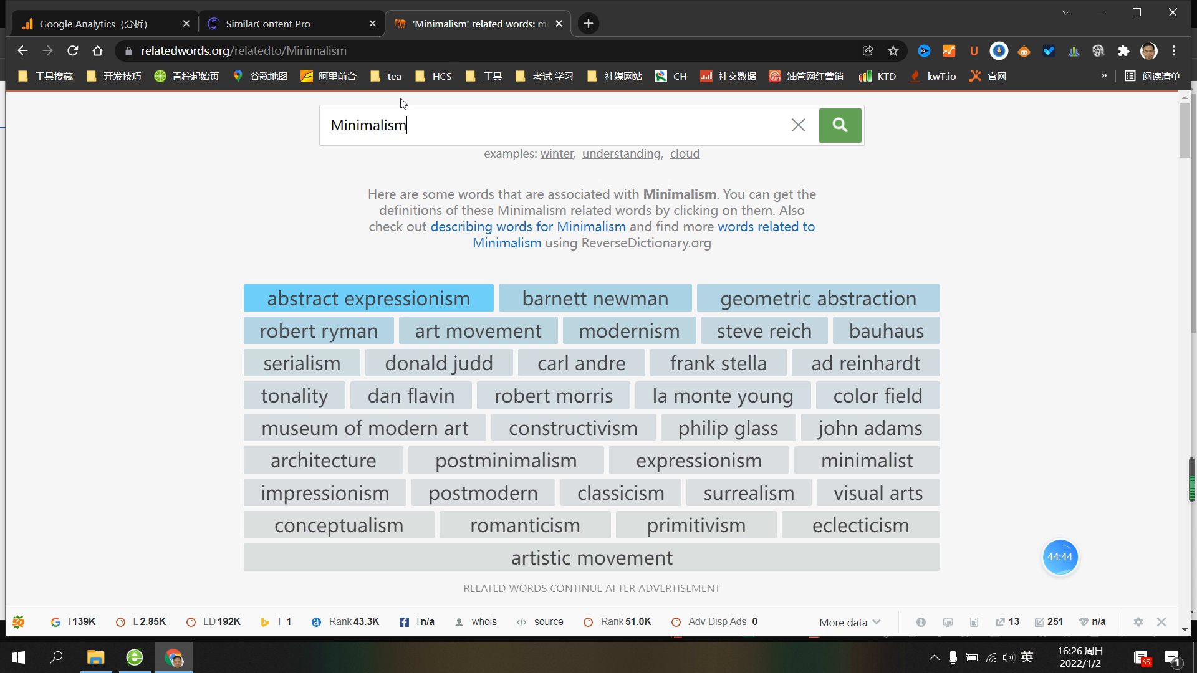
{"action": "double_click", "coordinate": [399, 130]}
{"action": "type", "text": "possessions"}
{"action": "left_click", "coordinate": [848, 127]}
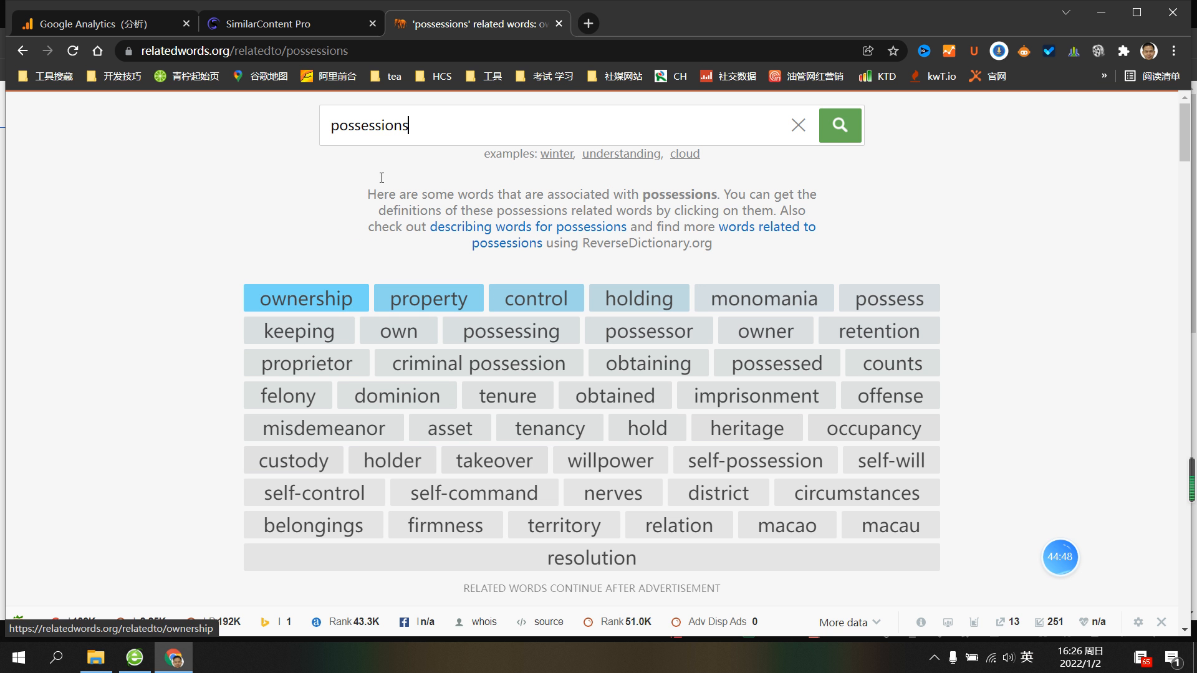
Return to the content optimizer and replace "possessions" with "properties" in the first paragraph under "Determining priorities"
{"action": "left_click", "coordinate": [292, 28]}
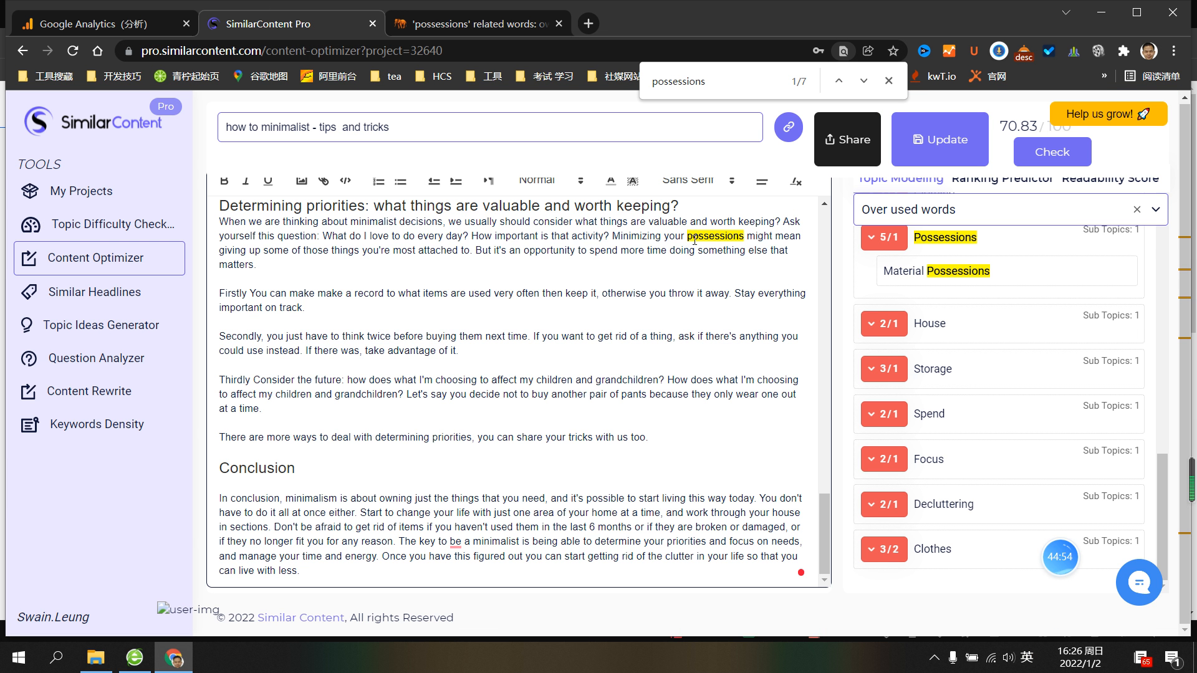
{"action": "scroll", "coordinate": [695, 240], "scroll_direction": "up", "scroll_amount": 1}
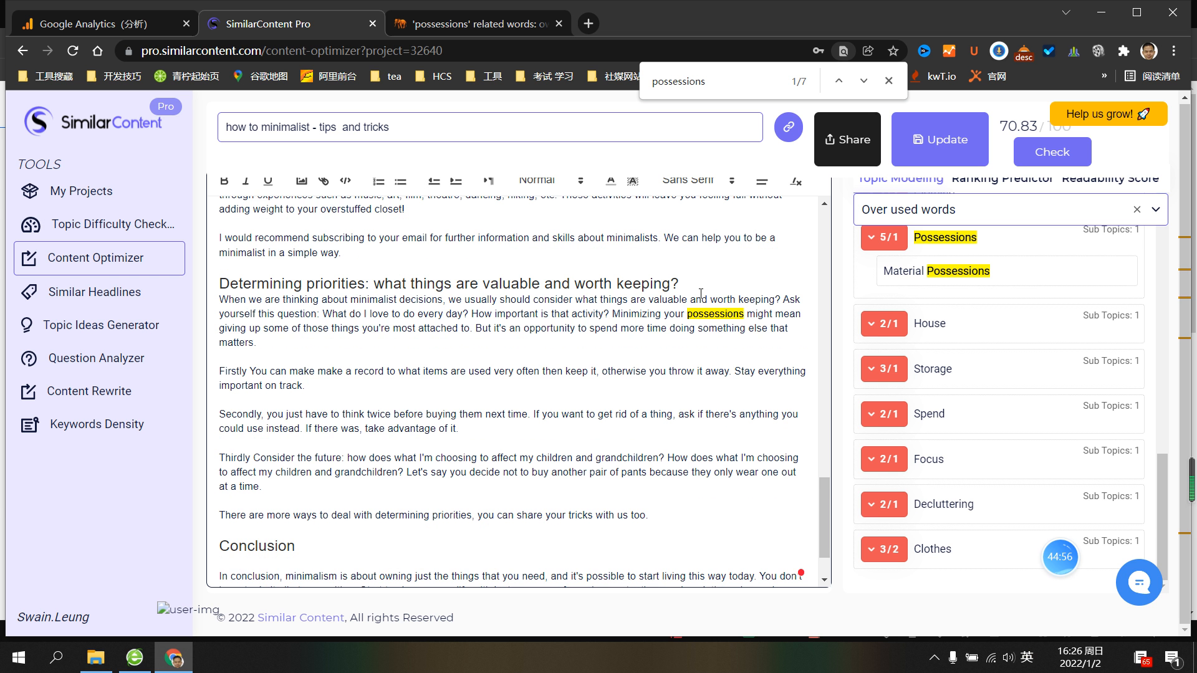
{"action": "left_click_drag", "start_coordinate": [687, 313], "coordinate": [743, 316]}
{"action": "type", "text": "prop"}
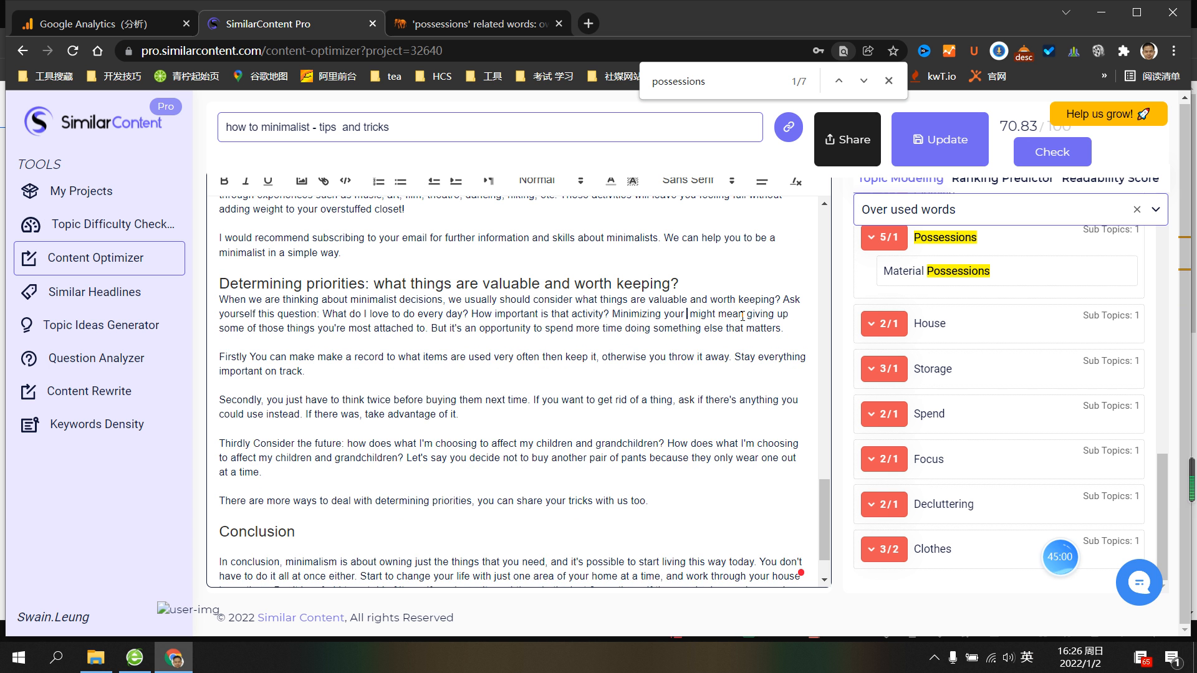
{"action": "type", "text": "erties"}
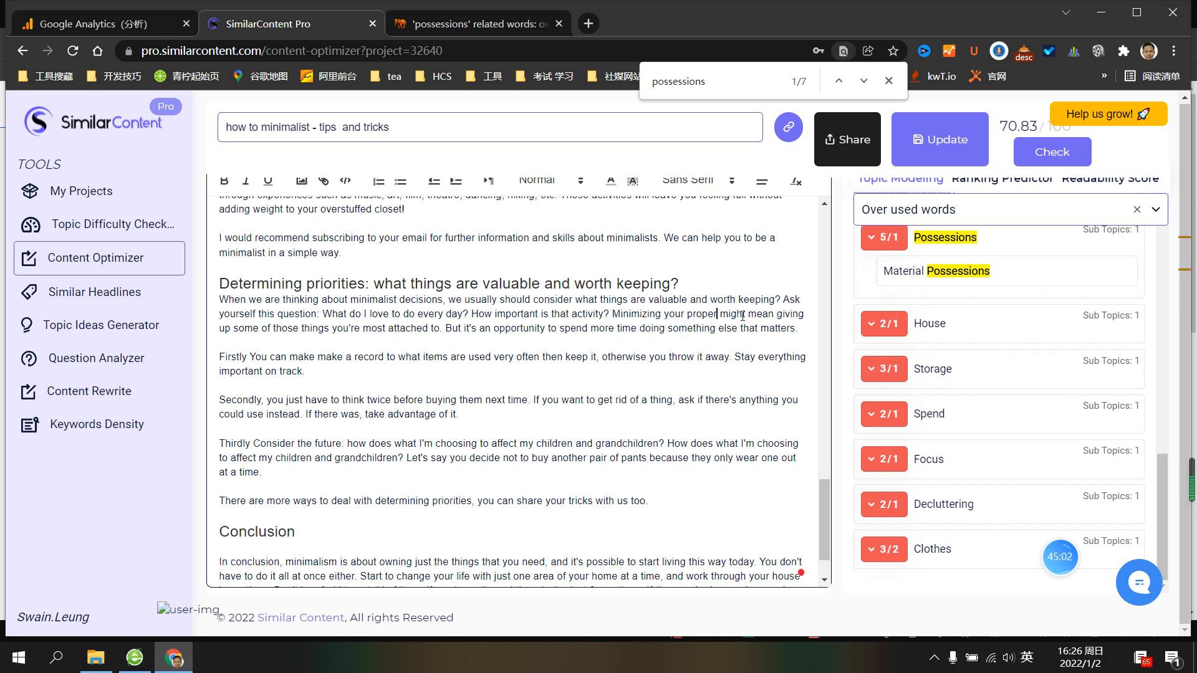
Look through the article for the remaining occurrences of "possessions"
{"action": "scroll", "coordinate": [748, 329], "scroll_direction": "down", "scroll_amount": 1}
{"action": "scroll", "coordinate": [752, 299], "scroll_direction": "up", "scroll_amount": 3}
{"action": "scroll", "coordinate": [753, 270], "scroll_direction": "down", "scroll_amount": 3}
{"action": "scroll", "coordinate": [754, 270], "scroll_direction": "up", "scroll_amount": 3}
{"action": "left_click", "coordinate": [863, 81]}
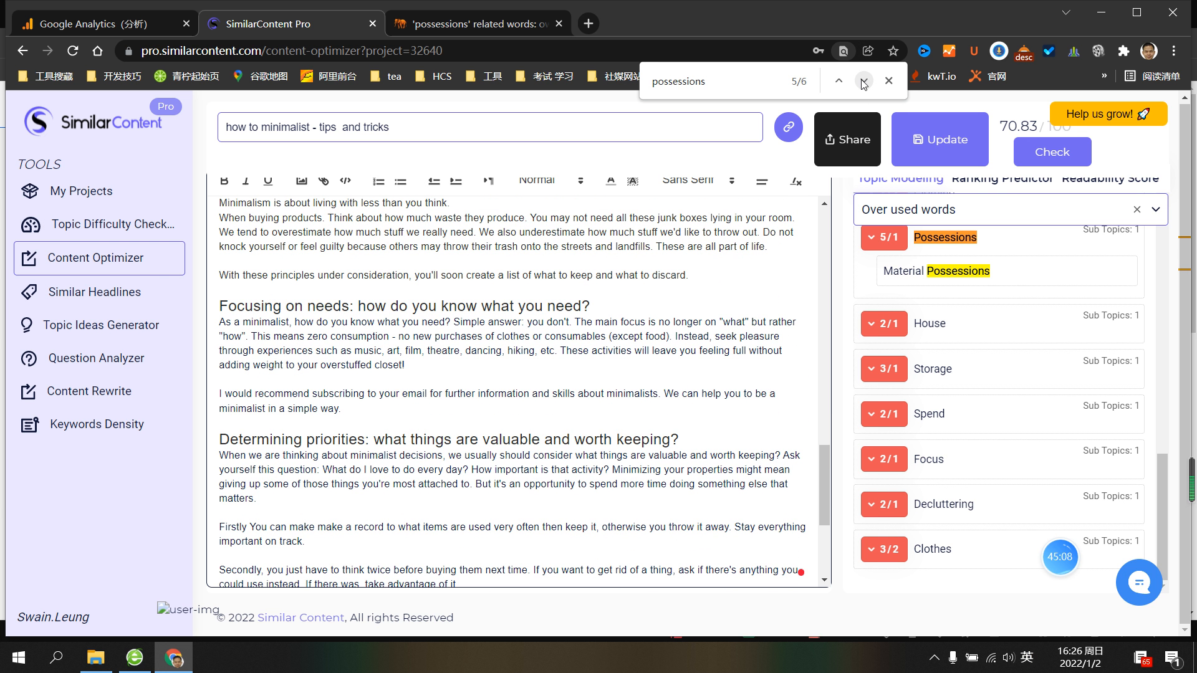
{"action": "scroll", "coordinate": [689, 351], "scroll_direction": "down", "scroll_amount": 4}
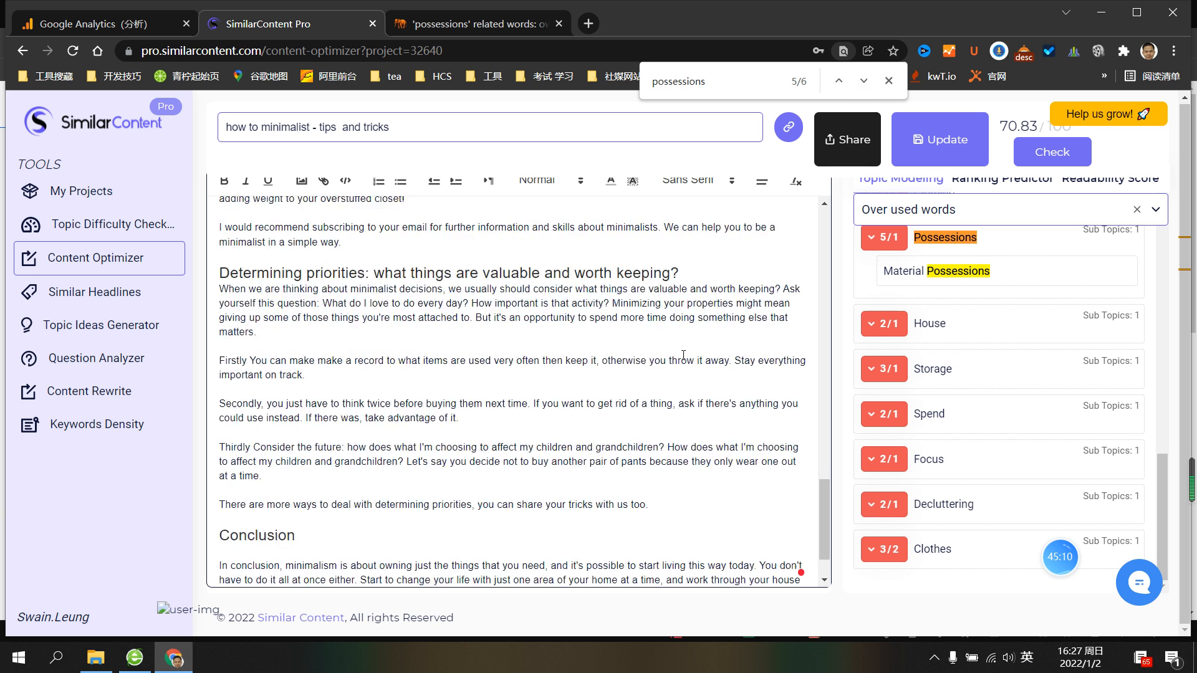
{"action": "scroll", "coordinate": [688, 351], "scroll_direction": "up", "scroll_amount": 9}
{"action": "scroll", "coordinate": [689, 351], "scroll_direction": "up", "scroll_amount": 8}
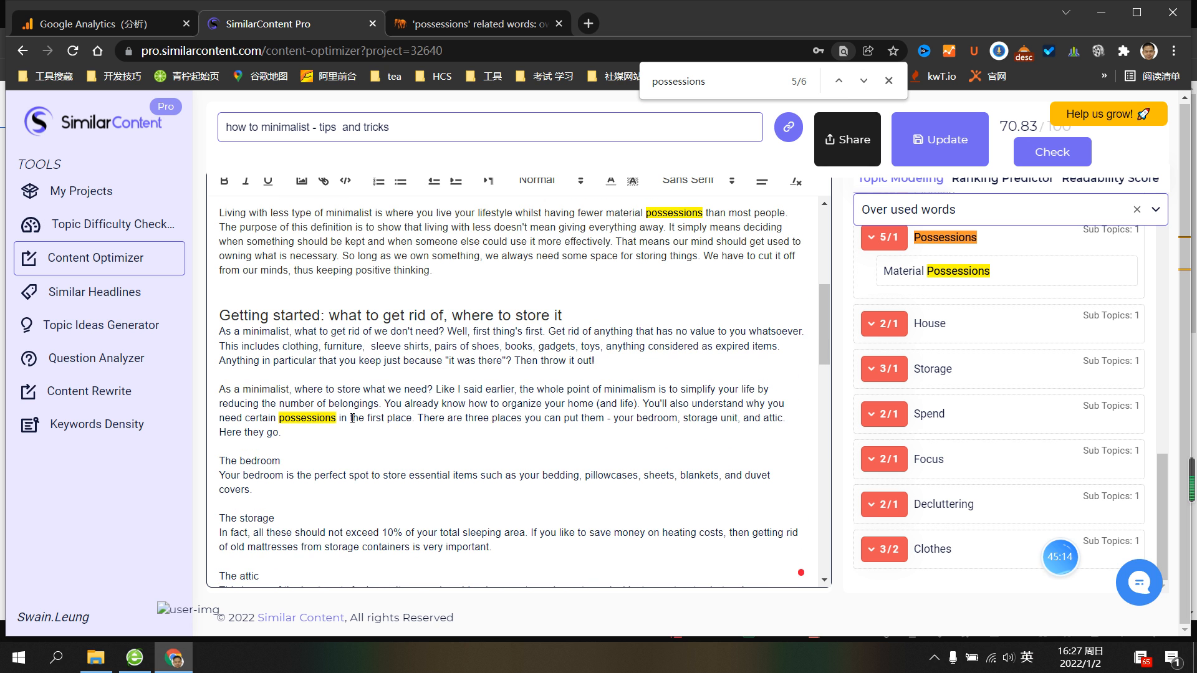
Compare the related words list with the sentence using "possessions" in the "Getting started" section to find a suitable substitute
{"action": "left_click", "coordinate": [480, 26]}
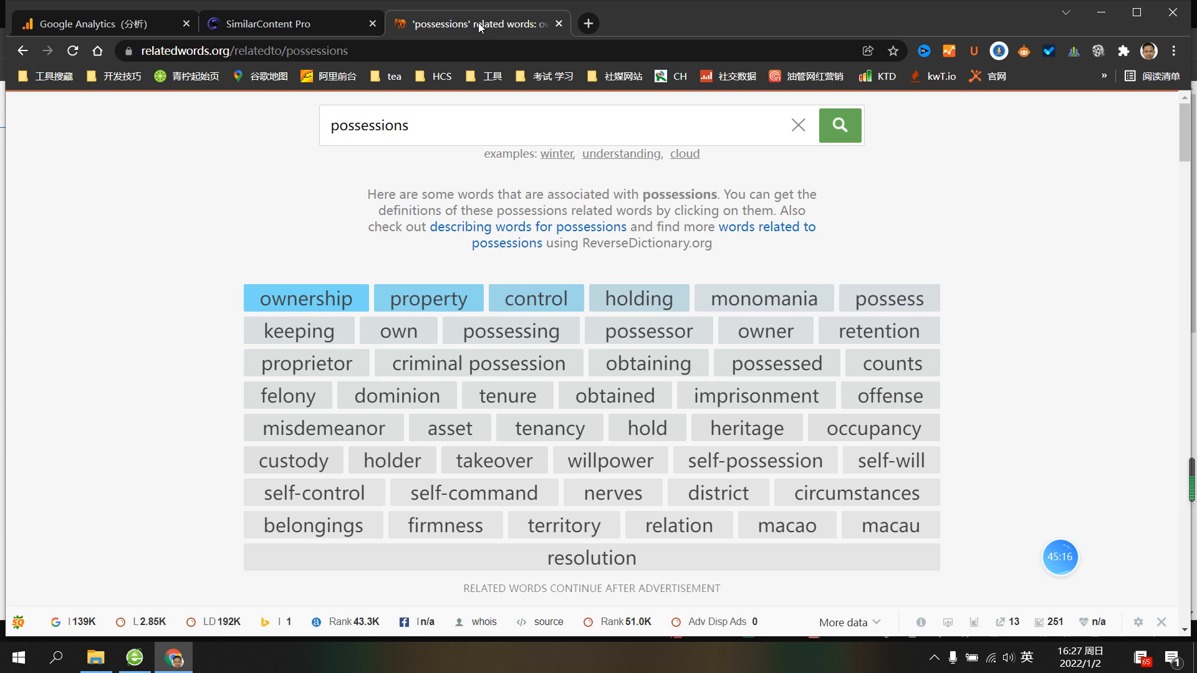
{"action": "left_click", "coordinate": [287, 24]}
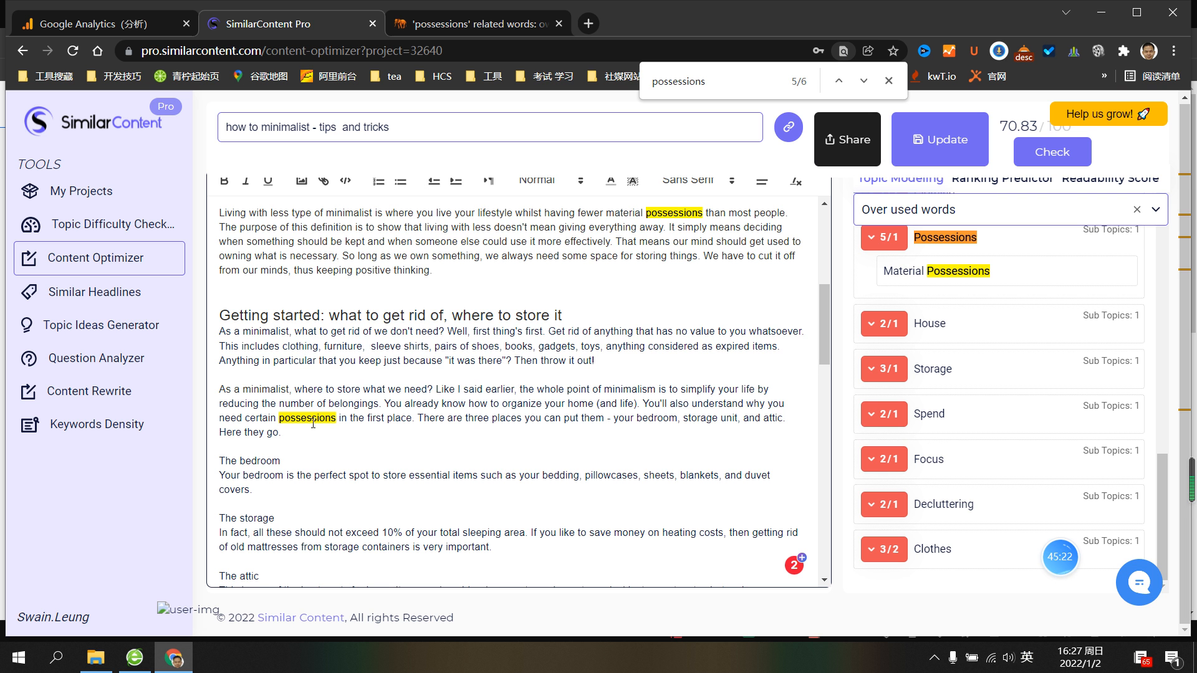
{"action": "scroll", "coordinate": [313, 424], "scroll_direction": "down", "scroll_amount": 1}
{"action": "scroll", "coordinate": [319, 416], "scroll_direction": "up", "scroll_amount": 1}
{"action": "left_click", "coordinate": [443, 23]}
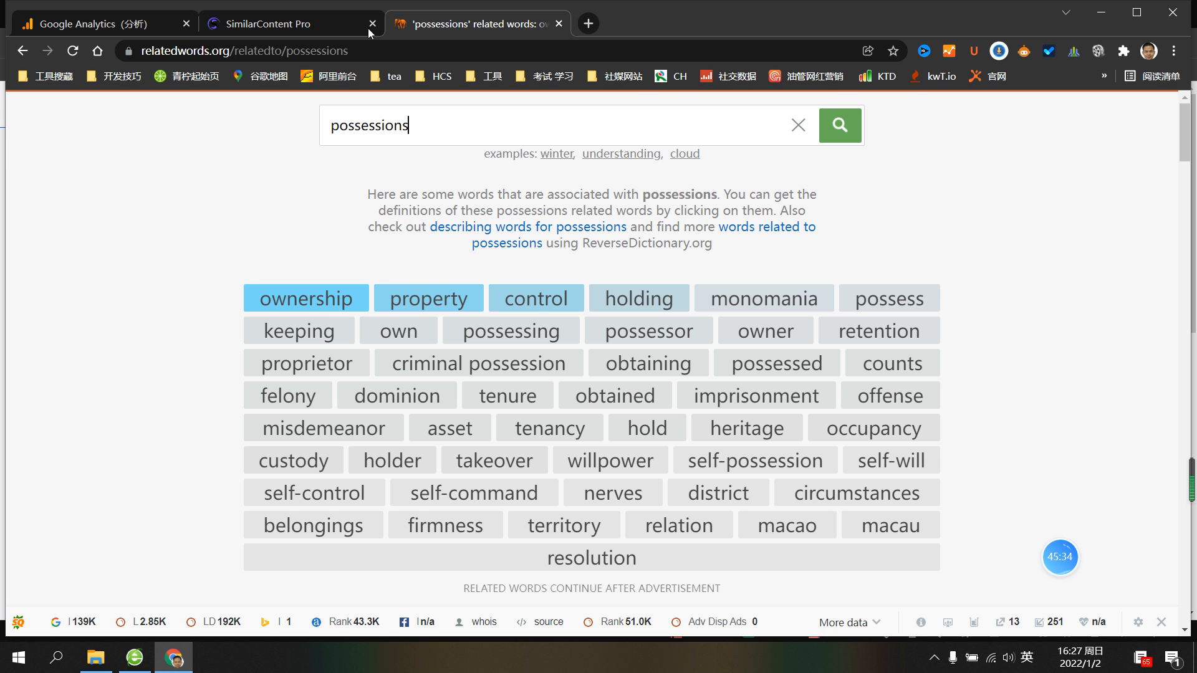
{"action": "left_click", "coordinate": [331, 24]}
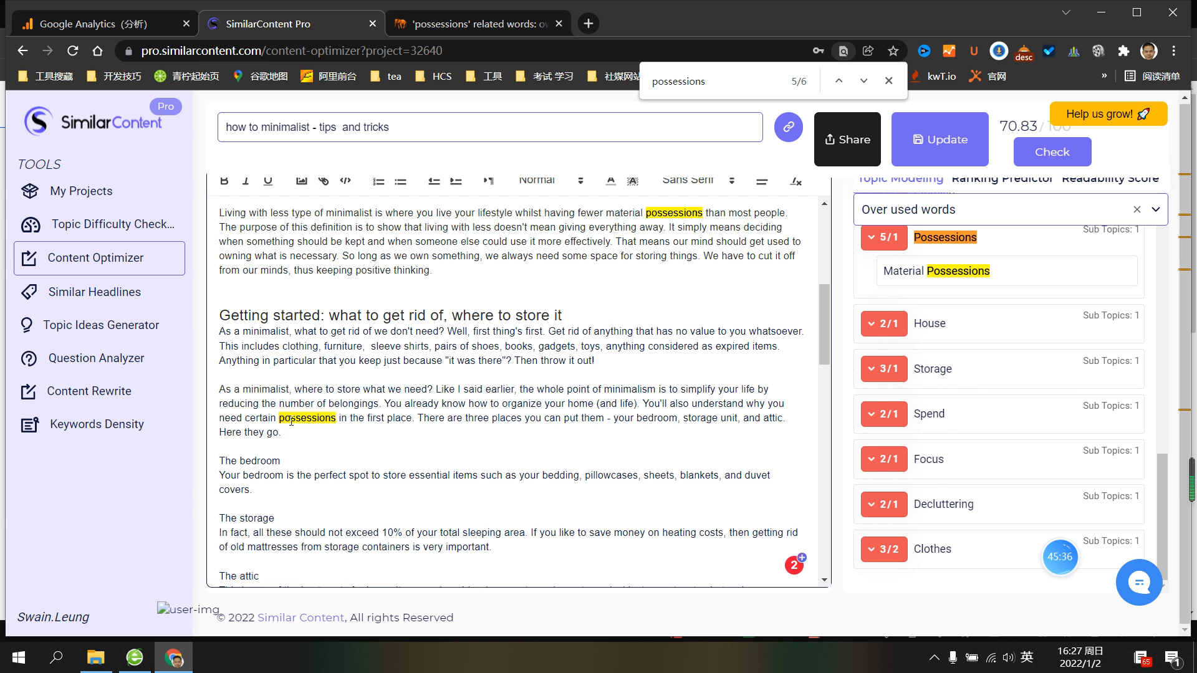
{"action": "left_click", "coordinate": [433, 26]}
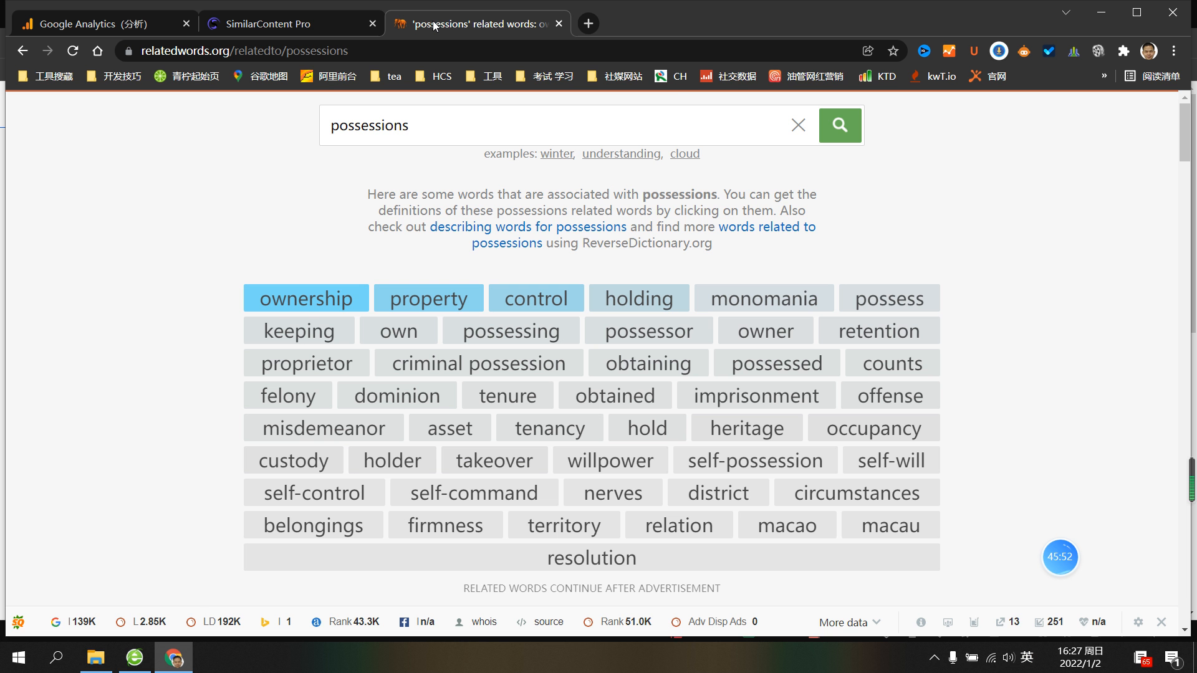
In the article's "Simplifying type" paragraph, replace "possessions" with "ownerships" and accept the Grammarly correction "it to" after "simplifying"
{"action": "left_click", "coordinate": [308, 25]}
{"action": "scroll", "coordinate": [692, 394], "scroll_direction": "up", "scroll_amount": 4}
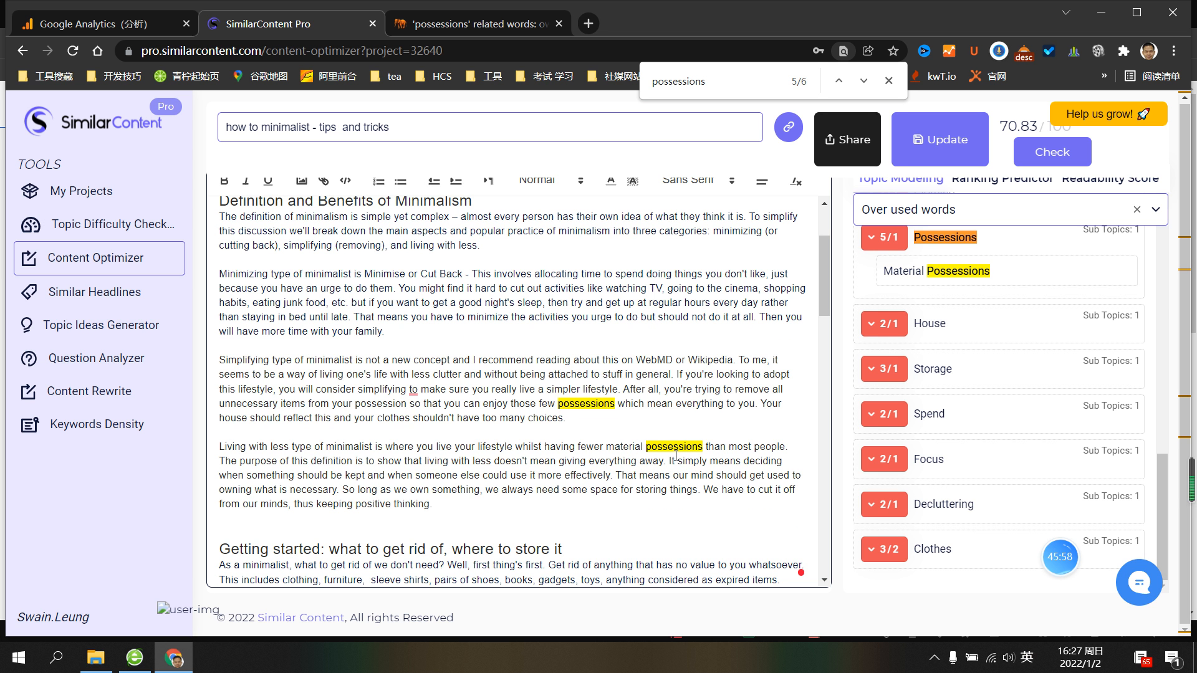
{"action": "left_click_drag", "start_coordinate": [556, 404], "coordinate": [616, 403]}
{"action": "left_click", "coordinate": [563, 404]}
{"action": "type", "text": "on"}
{"action": "type", "text": "nership"}
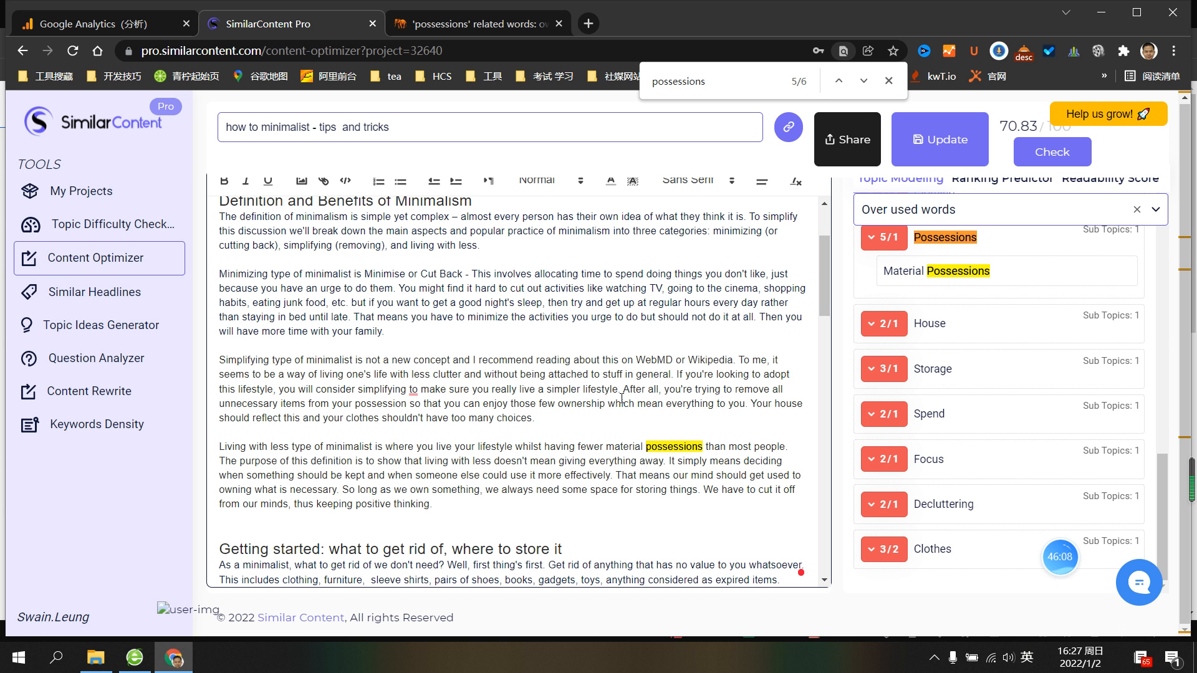
{"action": "type", "text": "s"}
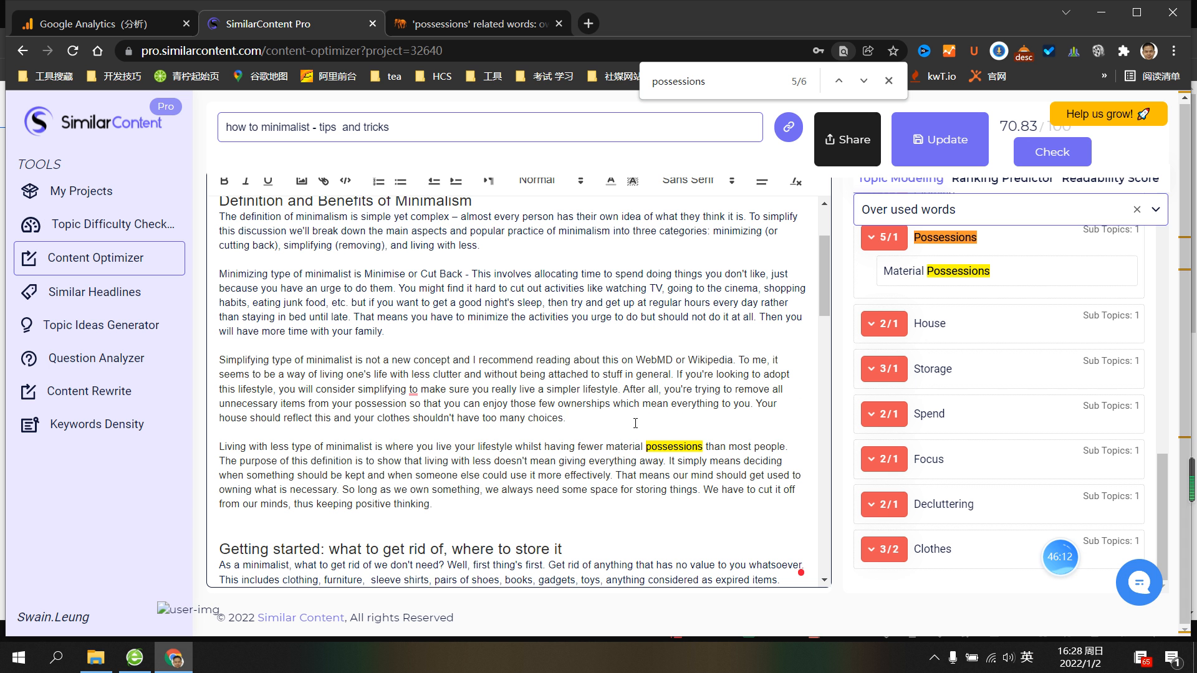
{"action": "mouse_move", "coordinate": [437, 391]}
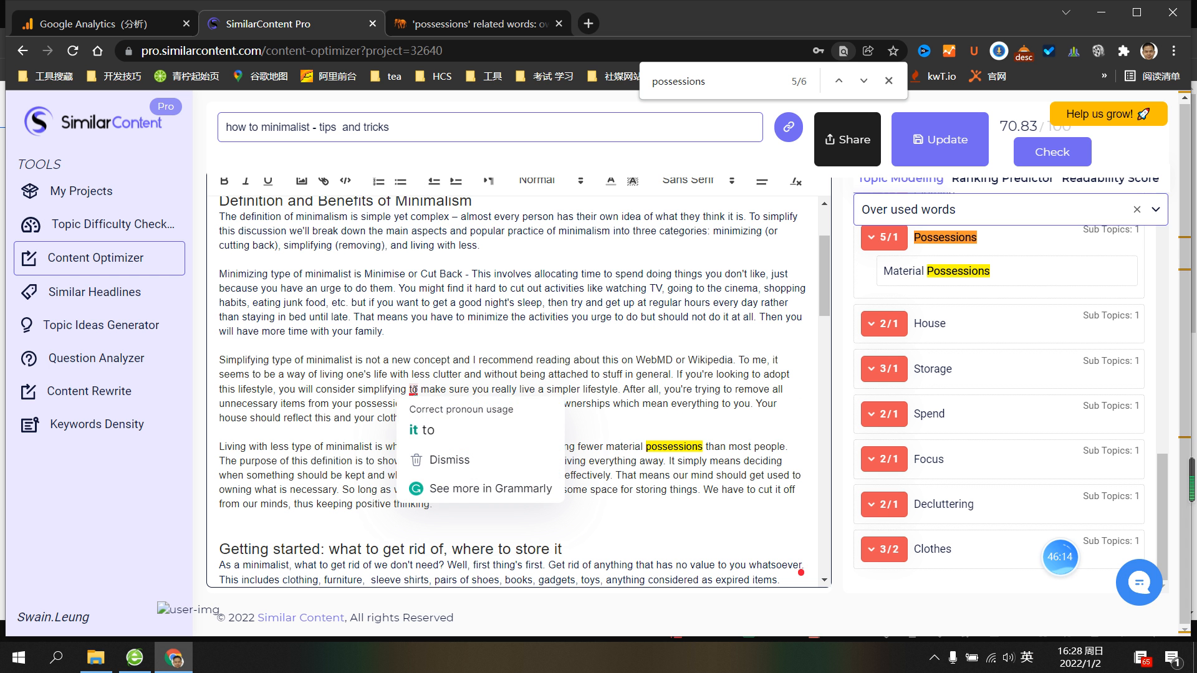
{"action": "left_click", "coordinate": [429, 428]}
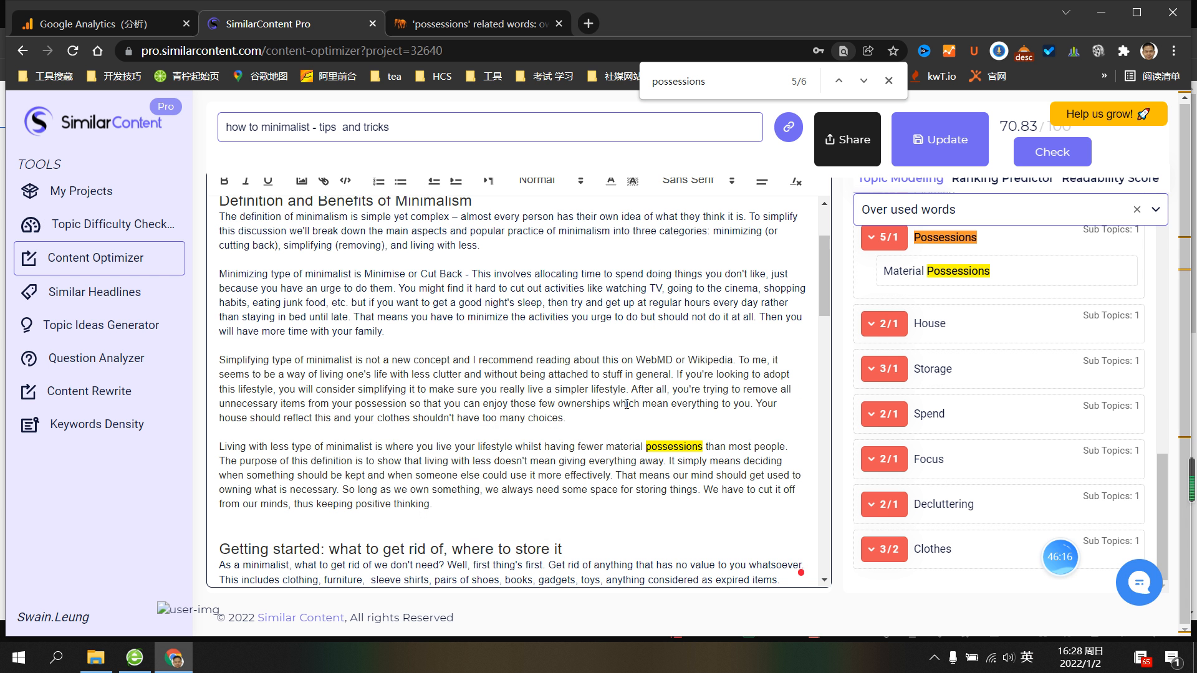
Accept the Grammarly suggestion for the underlined "be" in the Conclusion paragraph
{"action": "scroll", "coordinate": [591, 414], "scroll_direction": "down", "scroll_amount": 8}
{"action": "scroll", "coordinate": [638, 399], "scroll_direction": "up", "scroll_amount": 8}
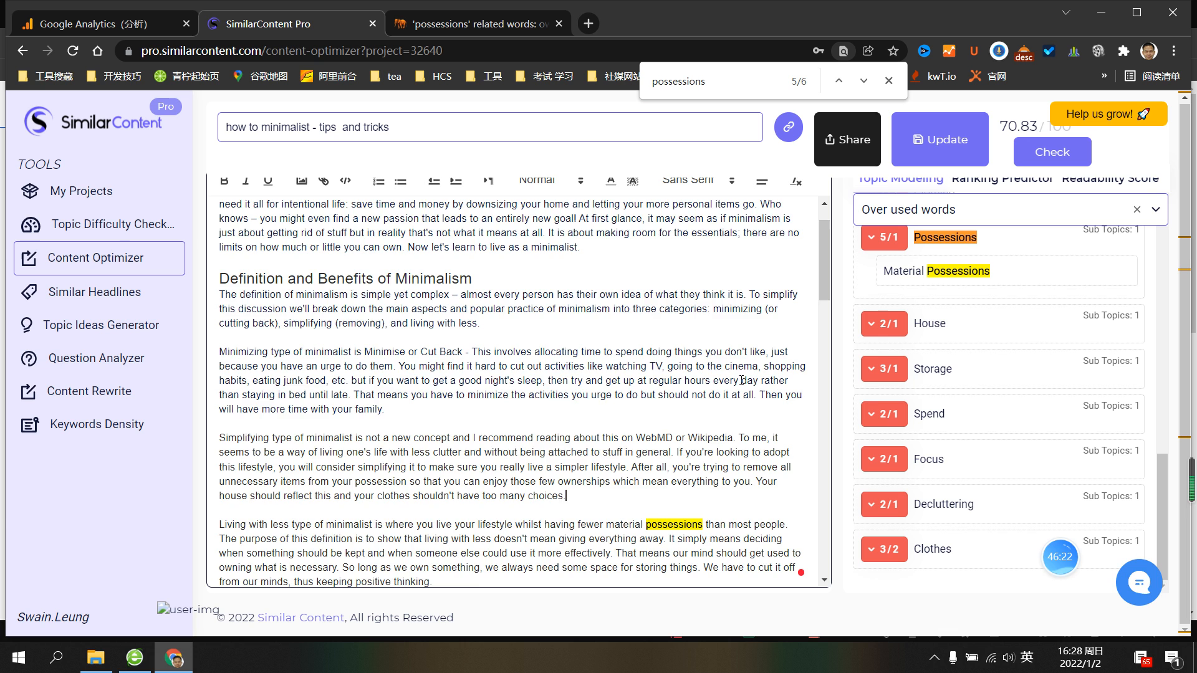
{"action": "scroll", "coordinate": [723, 330], "scroll_direction": "down", "scroll_amount": 8}
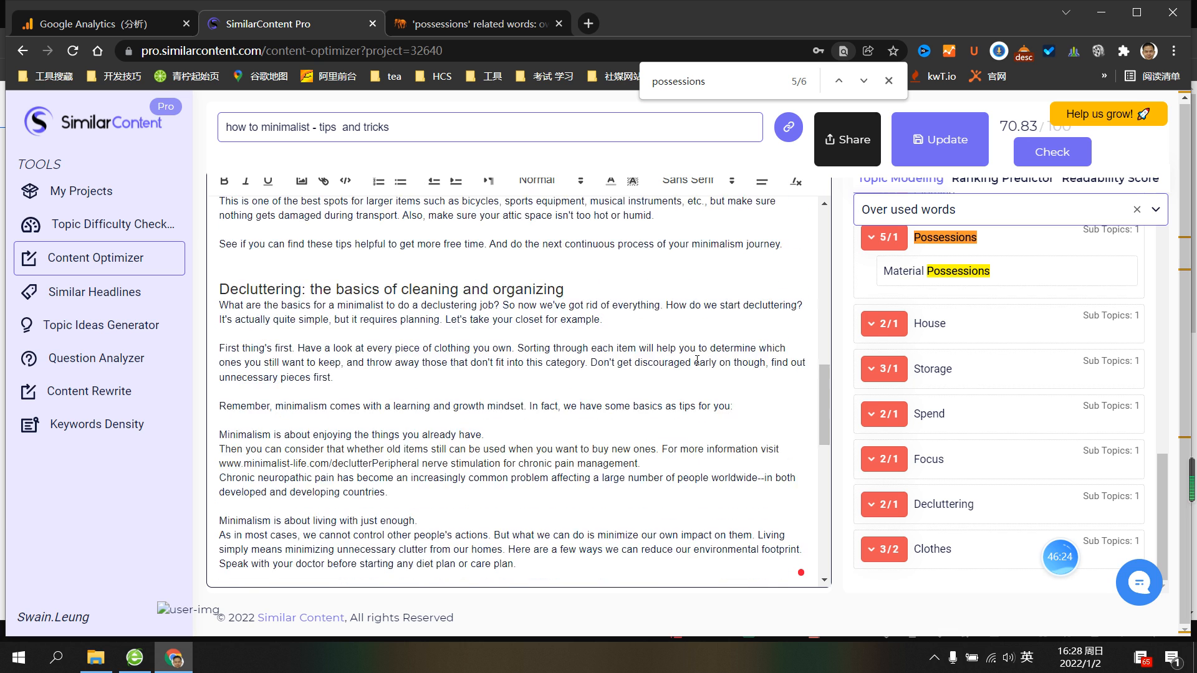
{"action": "scroll", "coordinate": [697, 360], "scroll_direction": "up", "scroll_amount": 4}
{"action": "scroll", "coordinate": [375, 511], "scroll_direction": "down", "scroll_amount": 3}
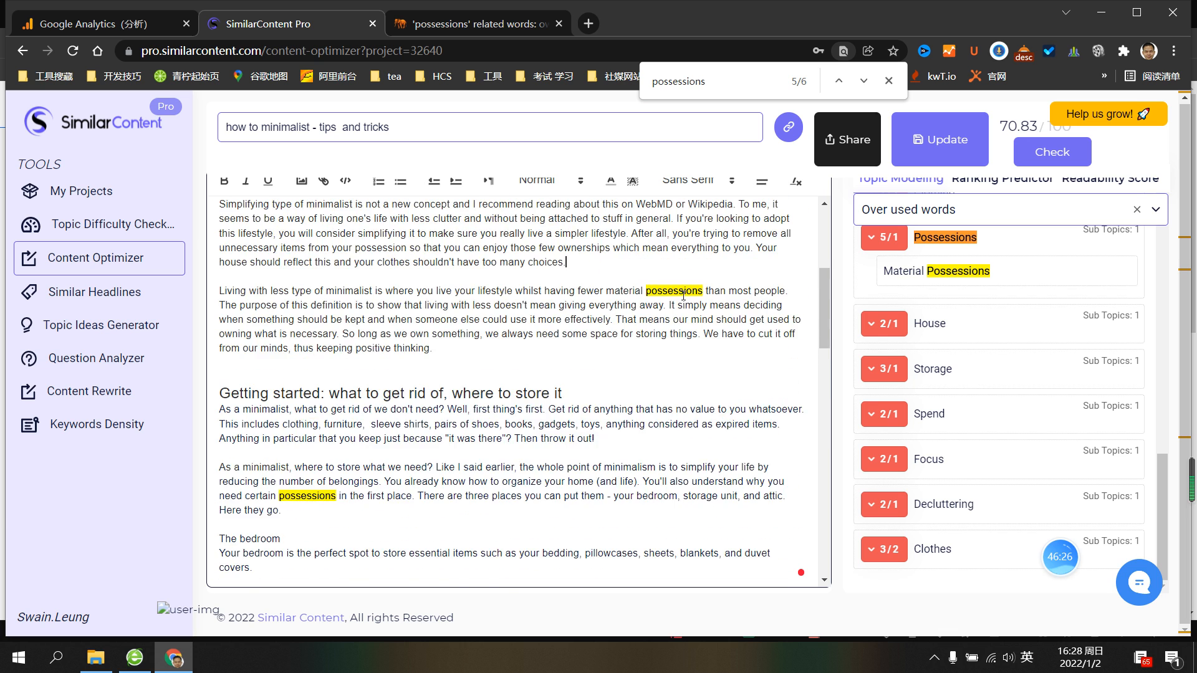
{"action": "scroll", "coordinate": [347, 496], "scroll_direction": "down", "scroll_amount": 6}
{"action": "scroll", "coordinate": [353, 493], "scroll_direction": "down", "scroll_amount": 8}
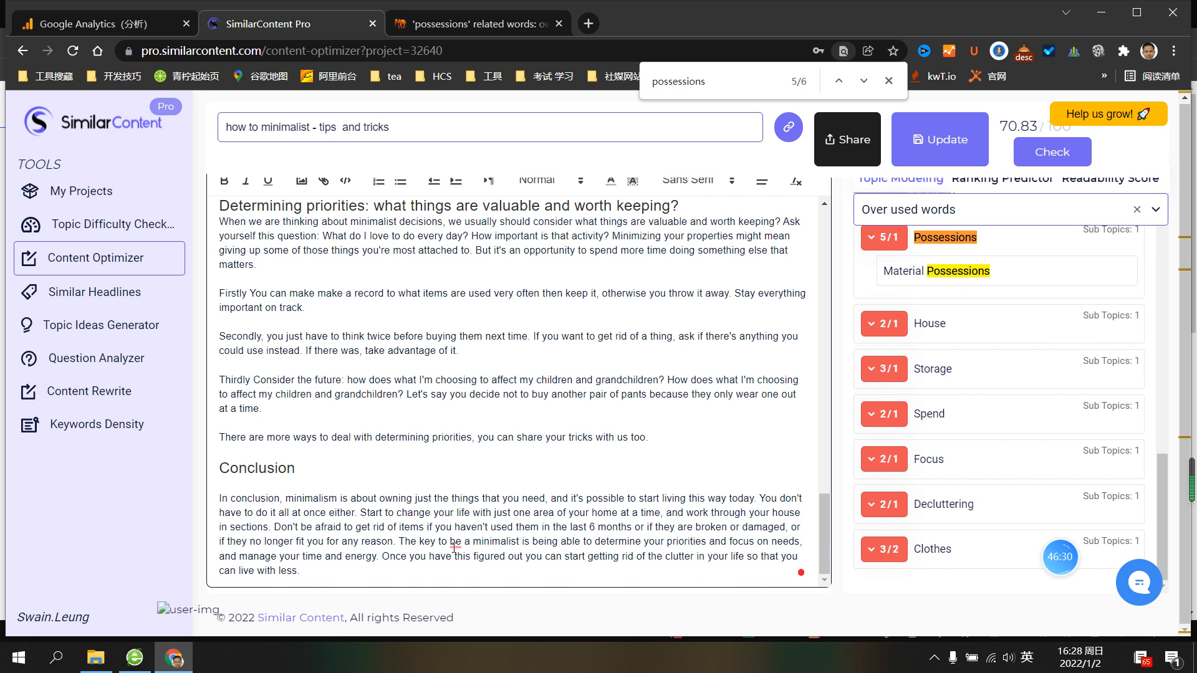
{"action": "mouse_move", "coordinate": [455, 547]}
{"action": "left_click", "coordinate": [487, 467]}
Replace "possessions" with "properties" in the "where to store what we need" paragraph of the "Getting started" section
{"action": "scroll", "coordinate": [487, 474], "scroll_direction": "up", "scroll_amount": 14}
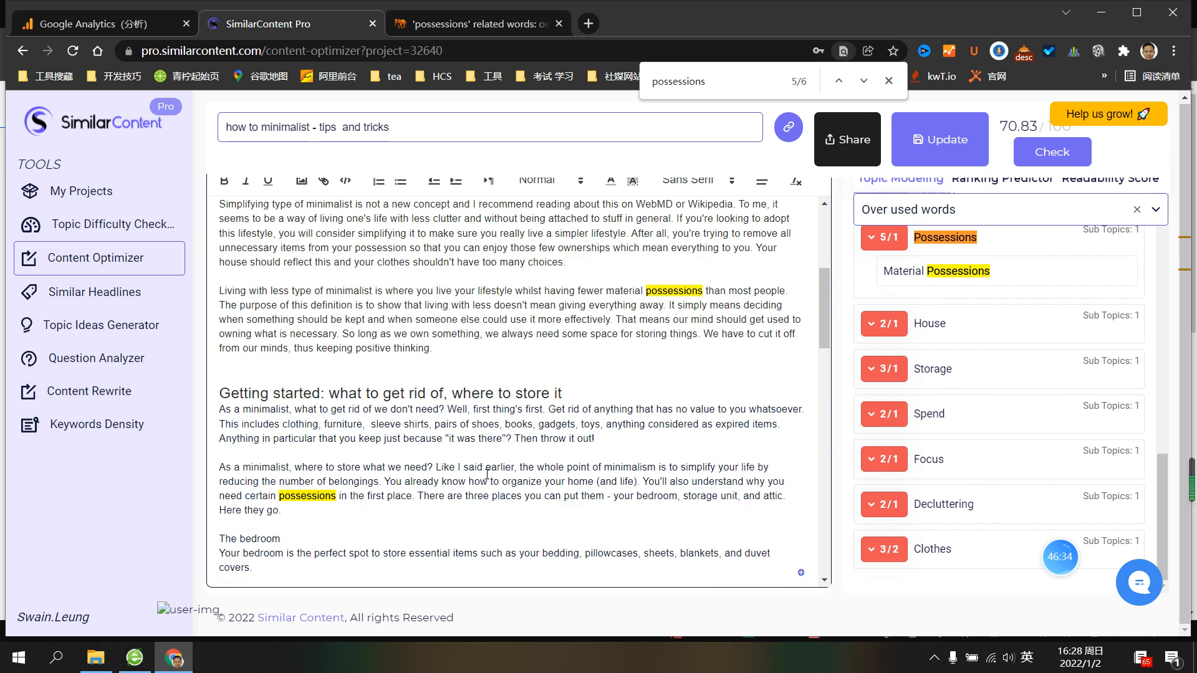
{"action": "scroll", "coordinate": [487, 474], "scroll_direction": "up", "scroll_amount": 5}
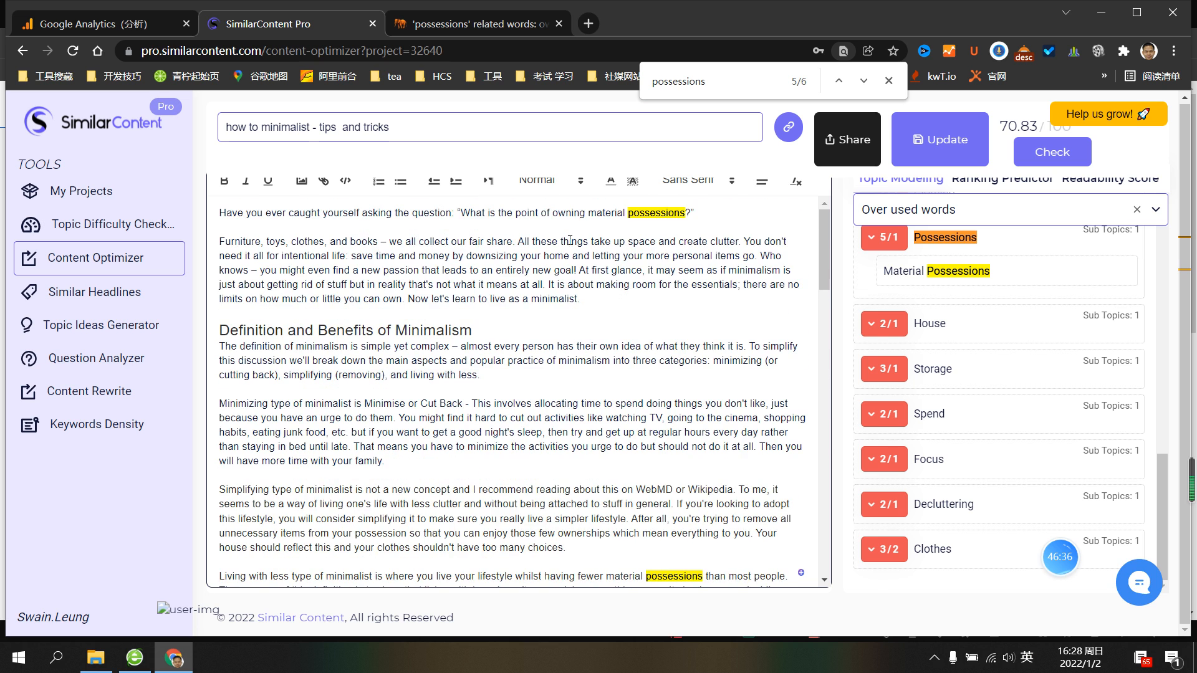
{"action": "scroll", "coordinate": [636, 315], "scroll_direction": "down", "scroll_amount": 3}
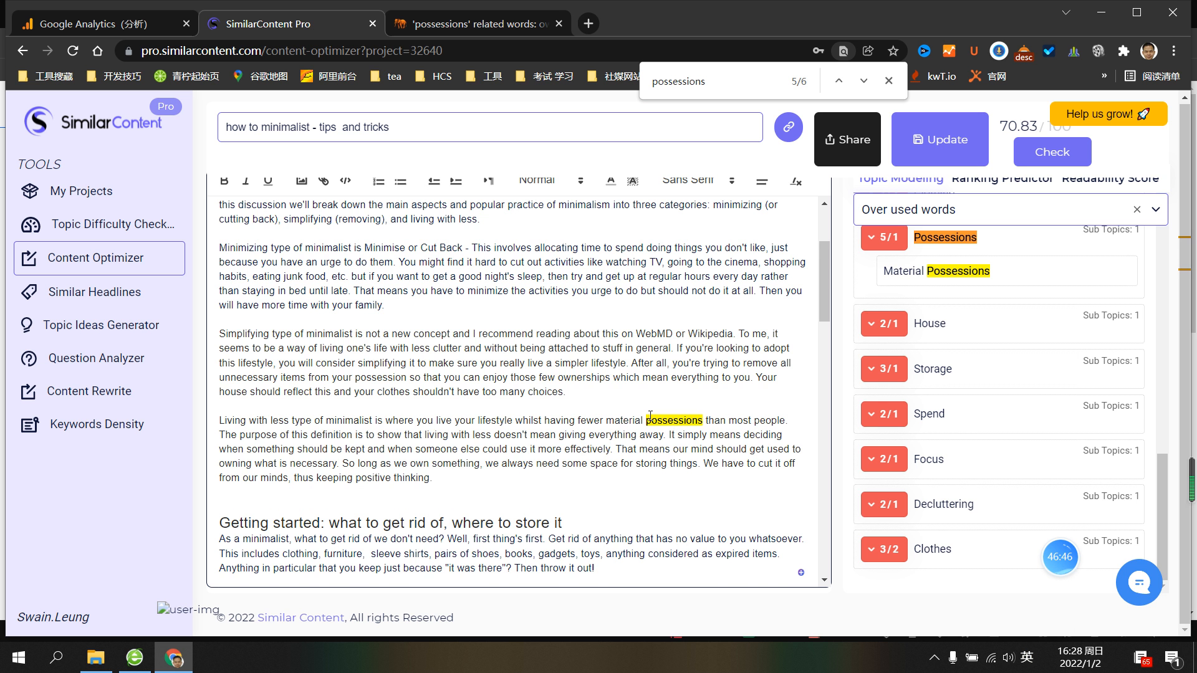
{"action": "scroll", "coordinate": [650, 416], "scroll_direction": "up", "scroll_amount": 3}
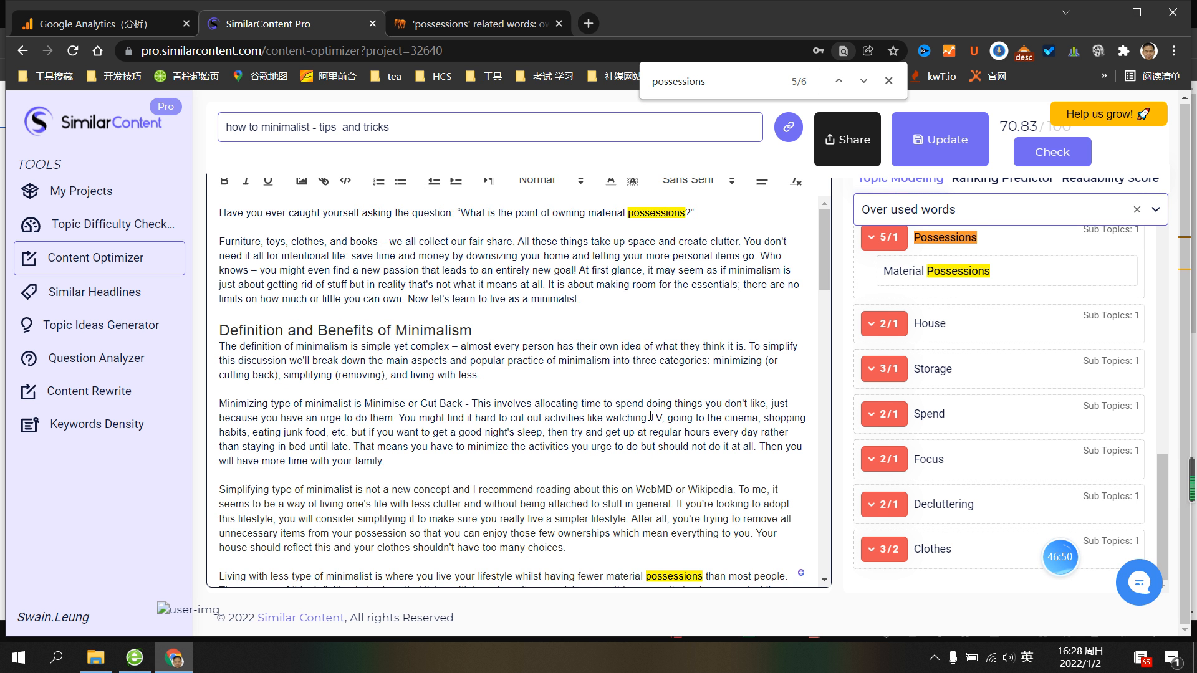
{"action": "scroll", "coordinate": [651, 416], "scroll_direction": "down", "scroll_amount": 3}
{"action": "scroll", "coordinate": [650, 415], "scroll_direction": "up", "scroll_amount": 3}
{"action": "scroll", "coordinate": [645, 345], "scroll_direction": "down", "scroll_amount": 10}
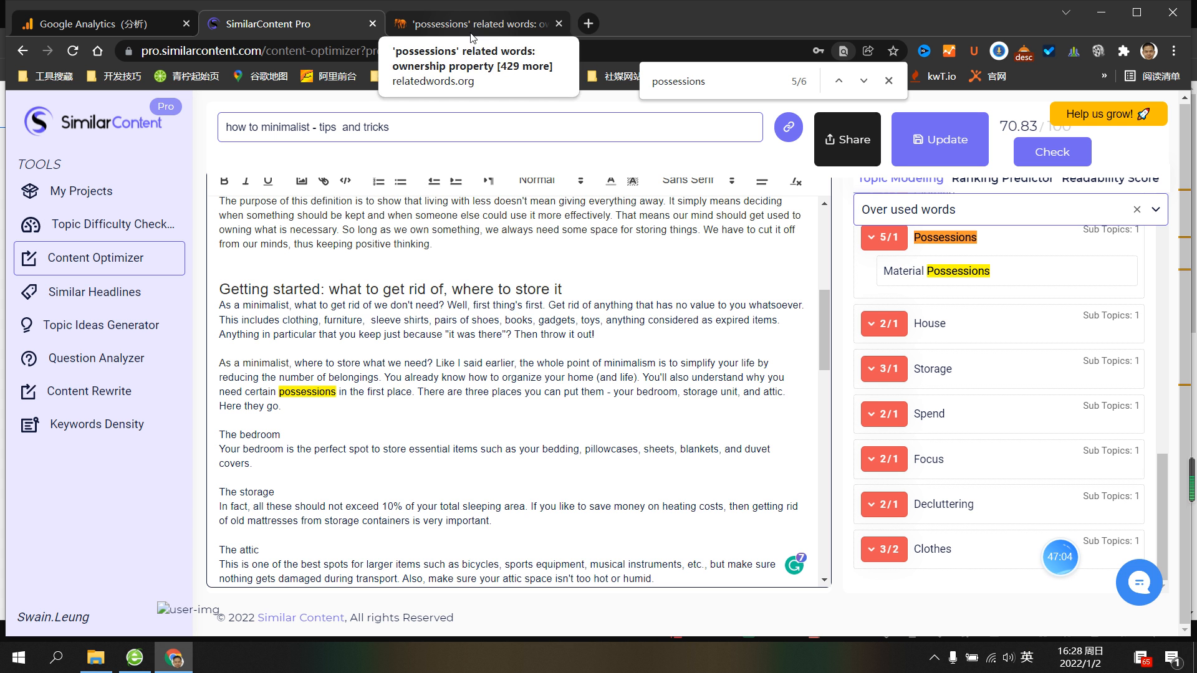
{"action": "scroll", "coordinate": [553, 249], "scroll_direction": "up", "scroll_amount": 1}
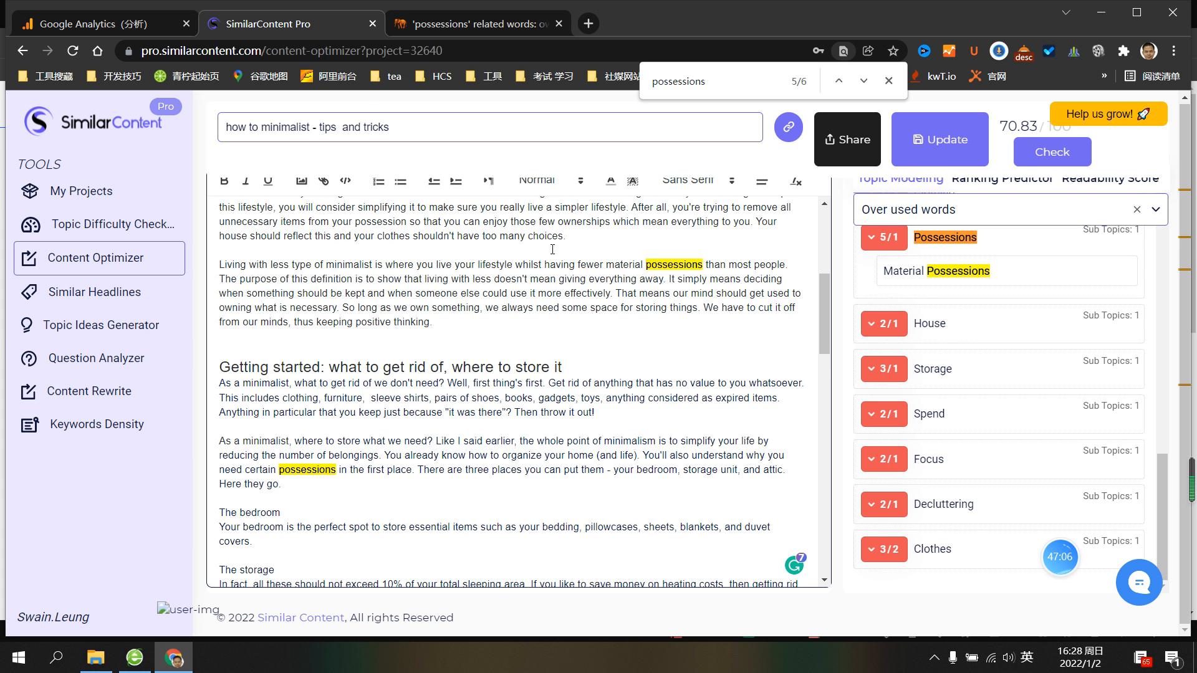
{"action": "scroll", "coordinate": [552, 249], "scroll_direction": "down", "scroll_amount": 2}
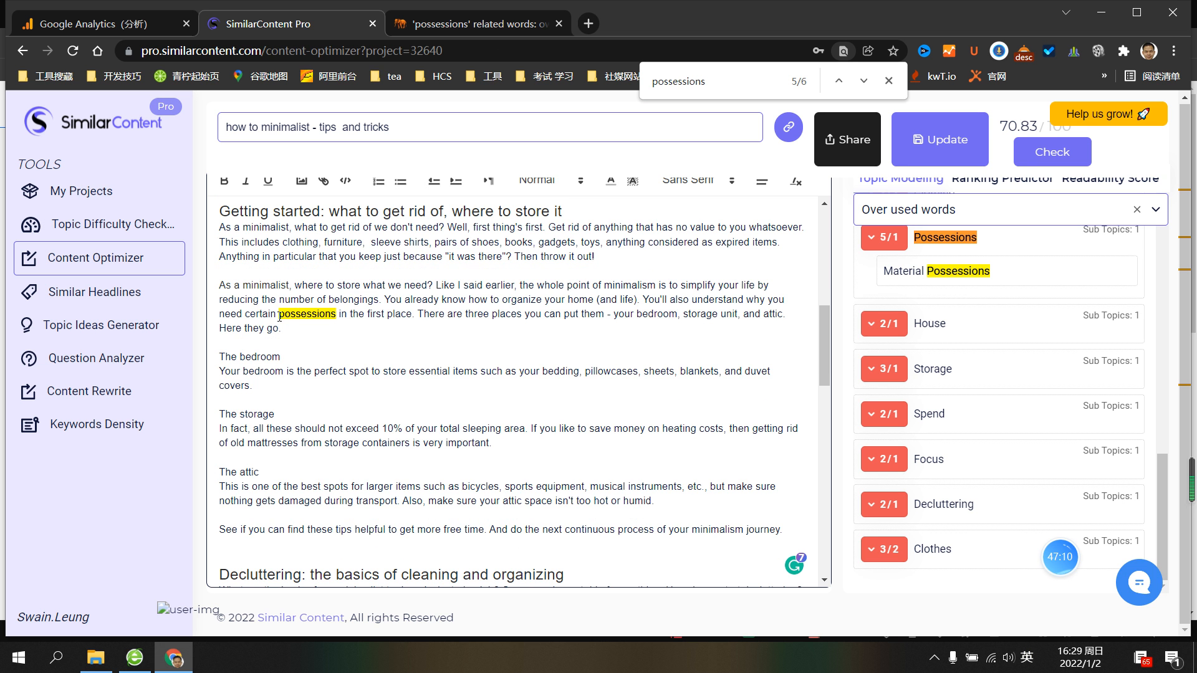
{"action": "left_click_drag", "start_coordinate": [280, 314], "coordinate": [337, 315]}
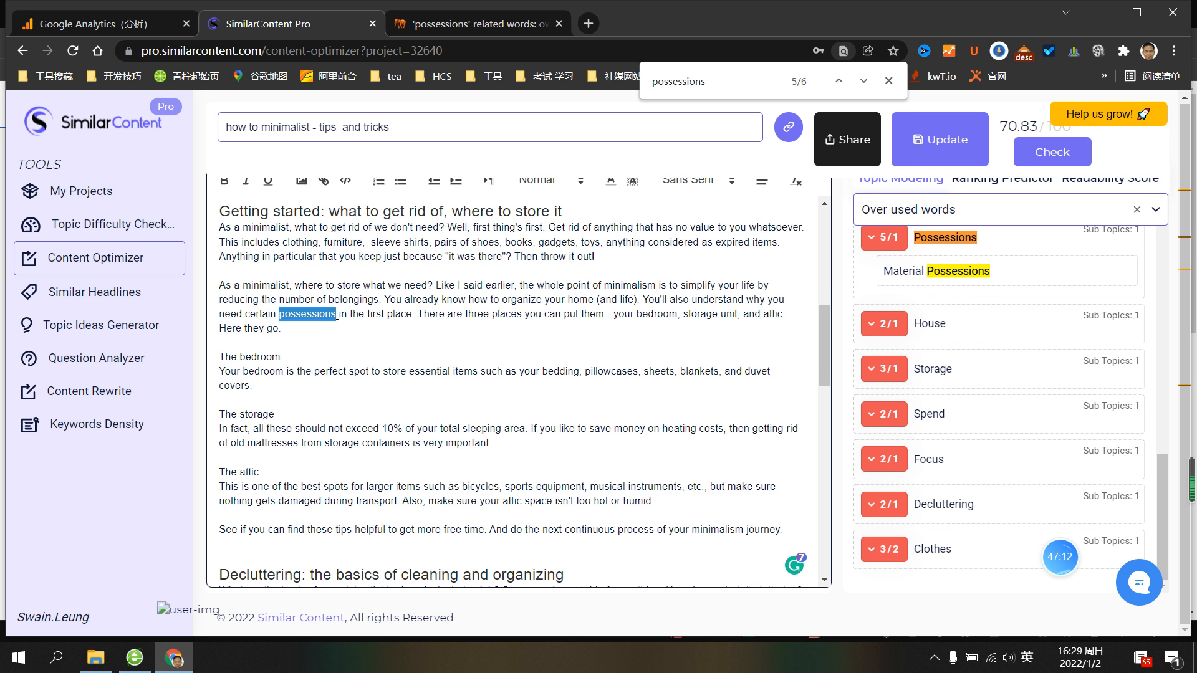
{"action": "type", "text": "properties"}
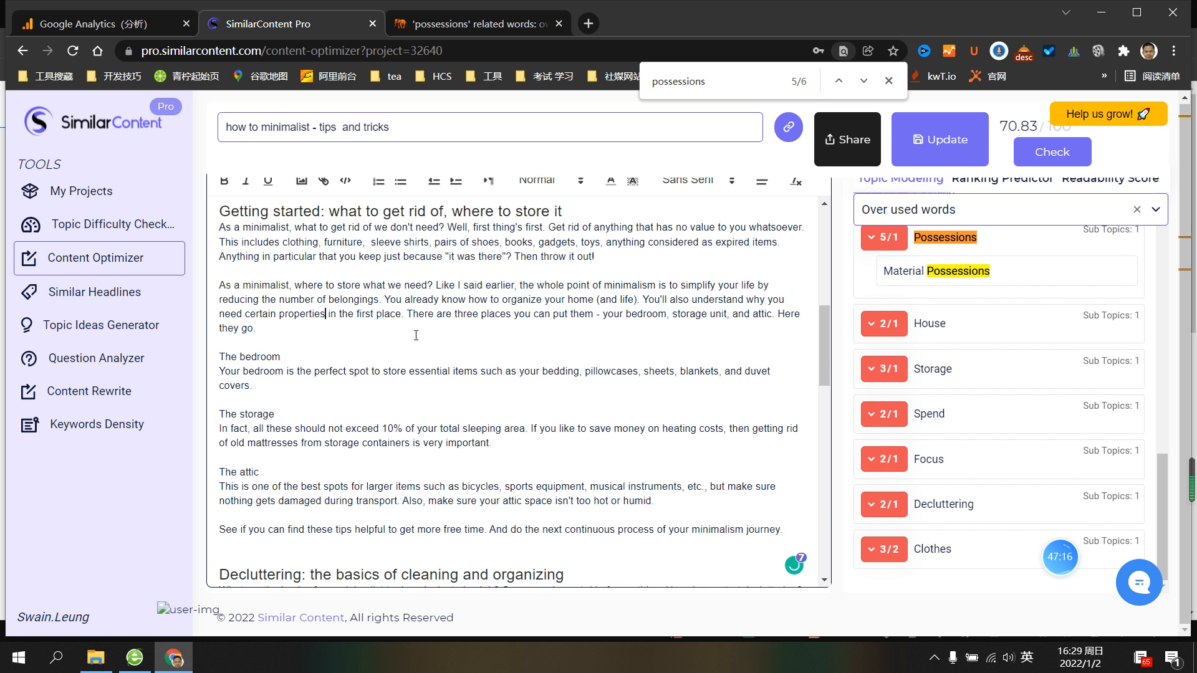
Check where "possessions" still occurs in the "Definition and Benefits of Minimalism" section
{"action": "scroll", "coordinate": [551, 328], "scroll_direction": "up", "scroll_amount": 2}
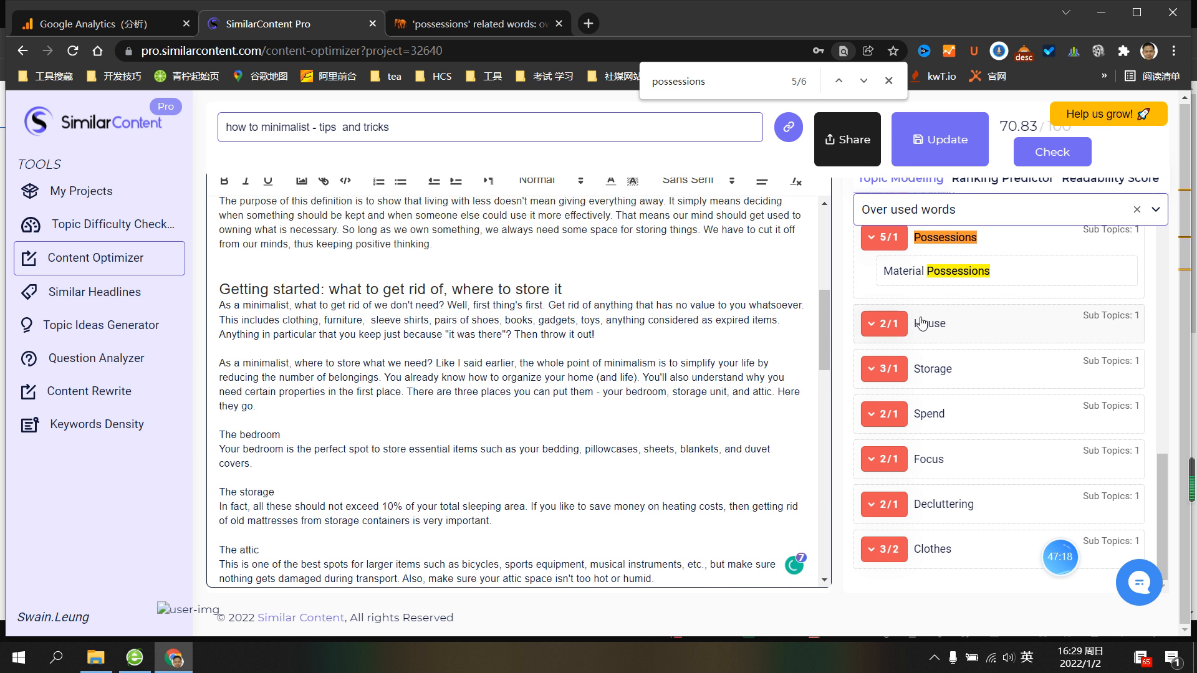
{"action": "scroll", "coordinate": [528, 320], "scroll_direction": "up", "scroll_amount": 3}
{"action": "scroll", "coordinate": [528, 319], "scroll_direction": "up", "scroll_amount": 2}
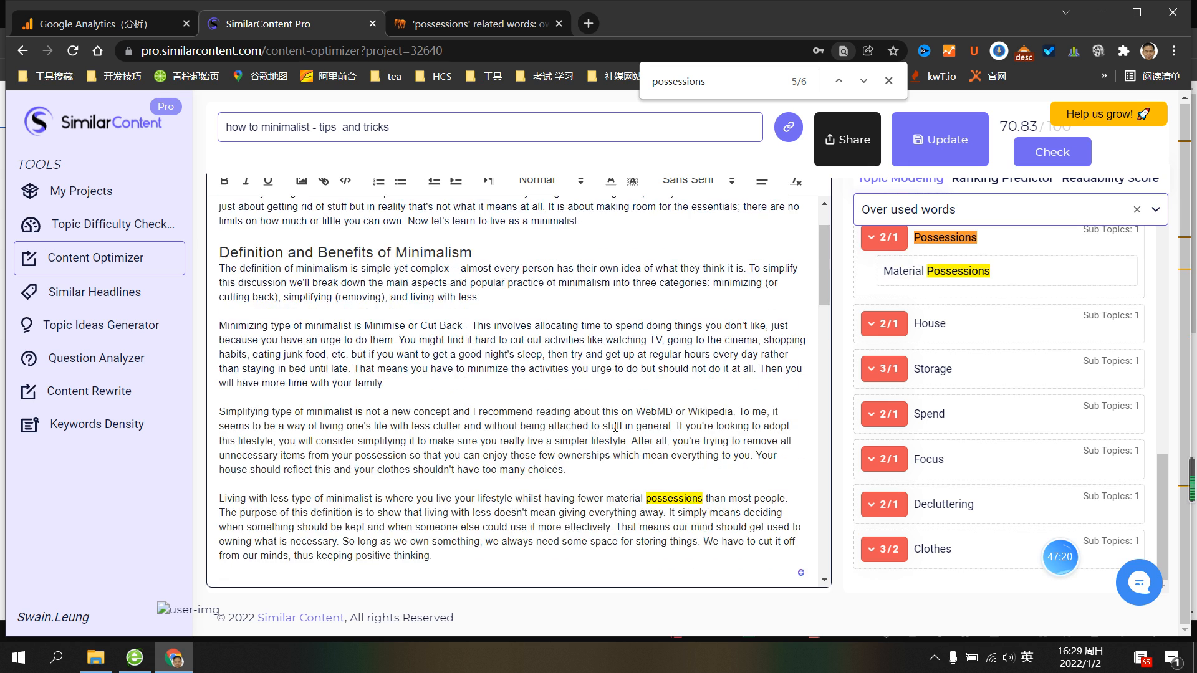
{"action": "scroll", "coordinate": [683, 435], "scroll_direction": "down", "scroll_amount": 3}
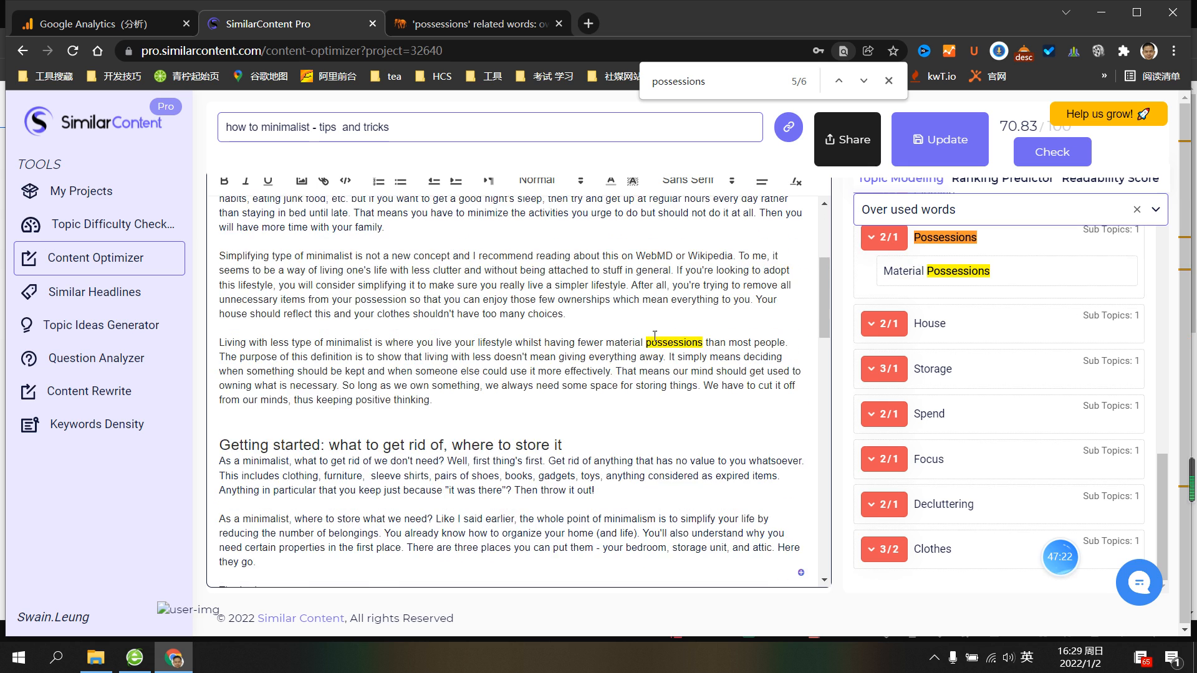
Review the remaining highlighted "possessions" across the article, and close the page search
{"action": "scroll", "coordinate": [655, 334], "scroll_direction": "up", "scroll_amount": 3}
{"action": "scroll", "coordinate": [665, 353], "scroll_direction": "up", "scroll_amount": 2}
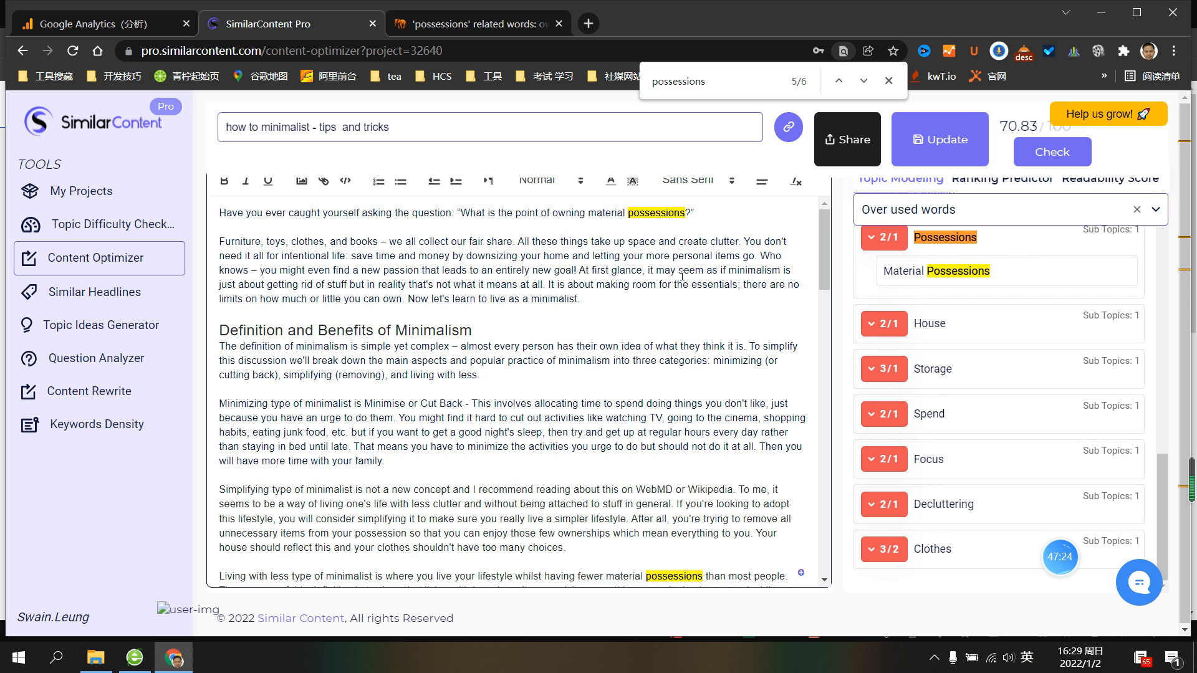
{"action": "scroll", "coordinate": [642, 317], "scroll_direction": "down", "scroll_amount": 2}
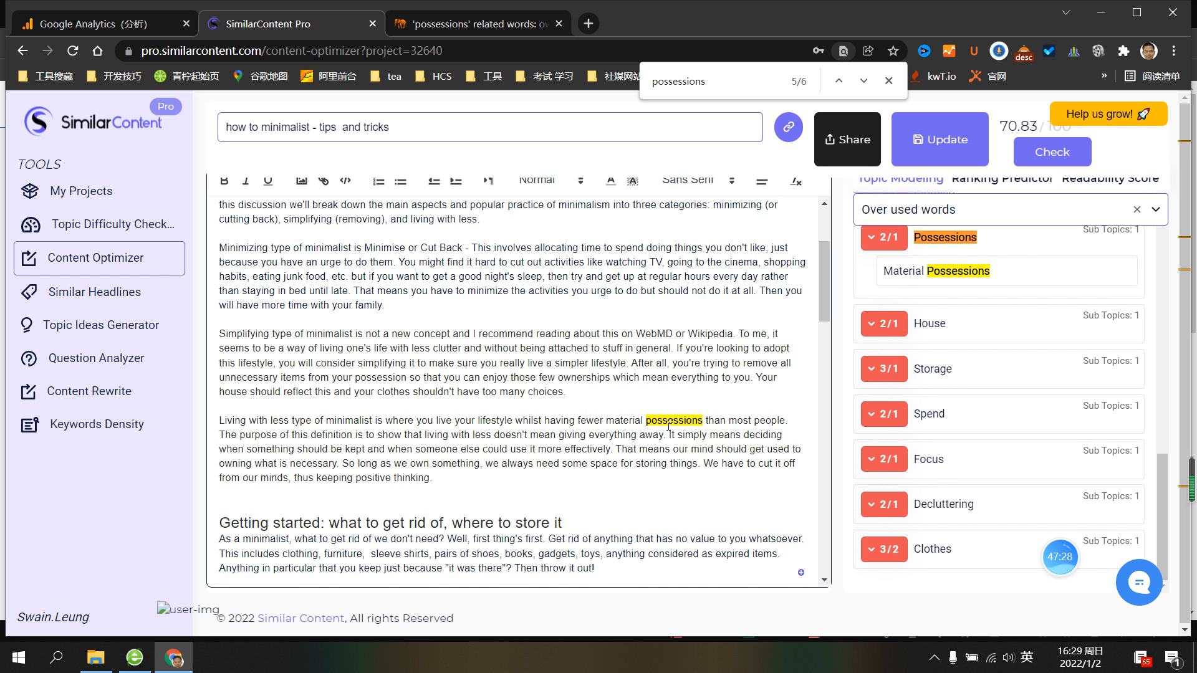
{"action": "scroll", "coordinate": [681, 426], "scroll_direction": "down", "scroll_amount": 10}
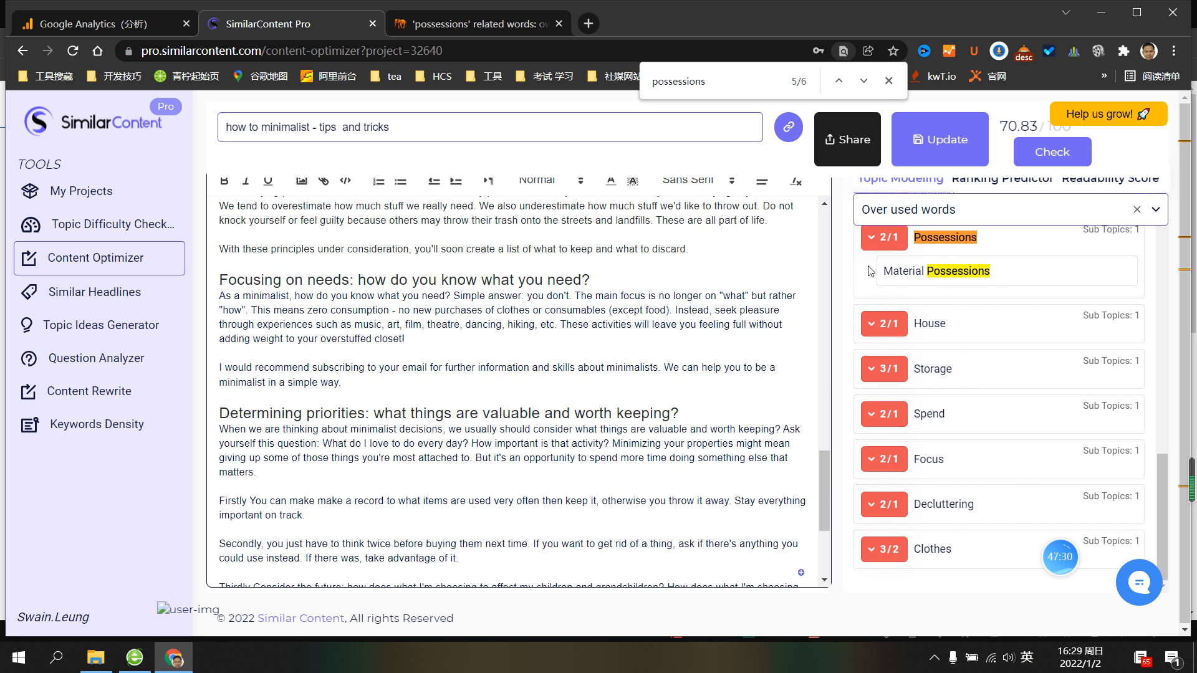
{"action": "left_click", "coordinate": [888, 81]}
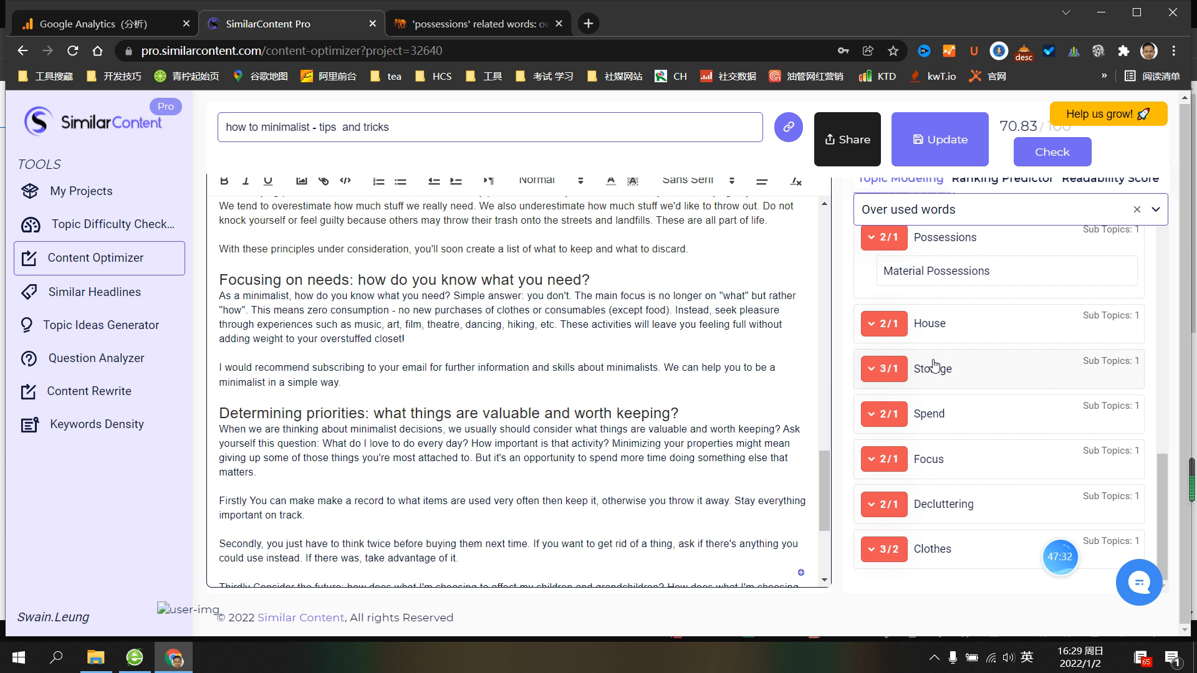
Reapply the Over used words filter in Topic Modeling and look through the listed overused words
{"action": "scroll", "coordinate": [941, 374], "scroll_direction": "up", "scroll_amount": 5}
{"action": "scroll", "coordinate": [962, 391], "scroll_direction": "up", "scroll_amount": 5}
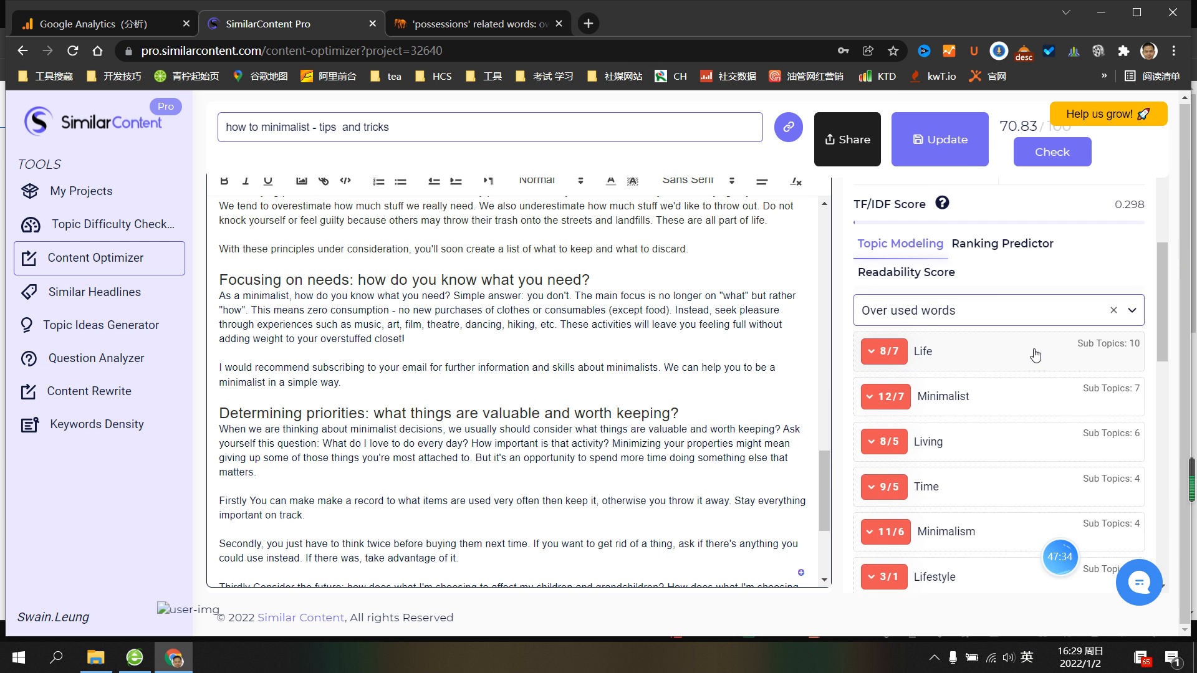
{"action": "left_click", "coordinate": [1113, 387]}
{"action": "left_click", "coordinate": [1113, 387]}
{"action": "left_click", "coordinate": [987, 468]}
{"action": "scroll", "coordinate": [1062, 380], "scroll_direction": "down", "scroll_amount": 1}
{"action": "scroll", "coordinate": [1128, 361], "scroll_direction": "down", "scroll_amount": 3}
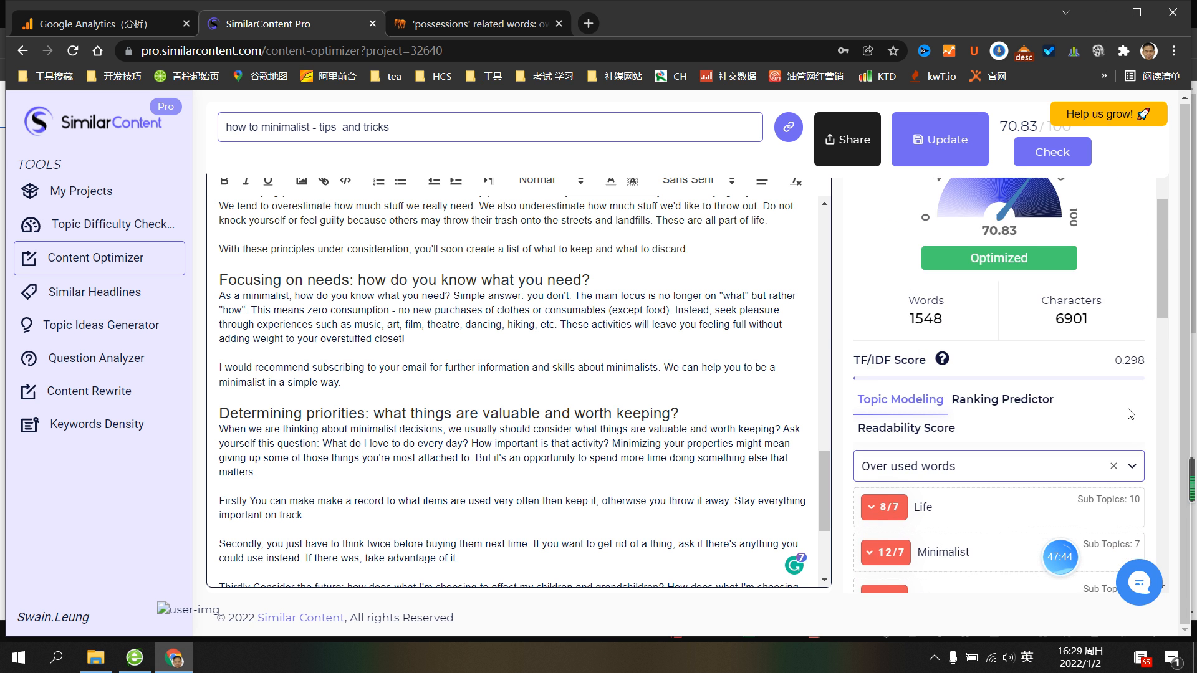
{"action": "scroll", "coordinate": [1112, 454], "scroll_direction": "down", "scroll_amount": 1}
{"action": "scroll", "coordinate": [1097, 449], "scroll_direction": "down", "scroll_amount": 8}
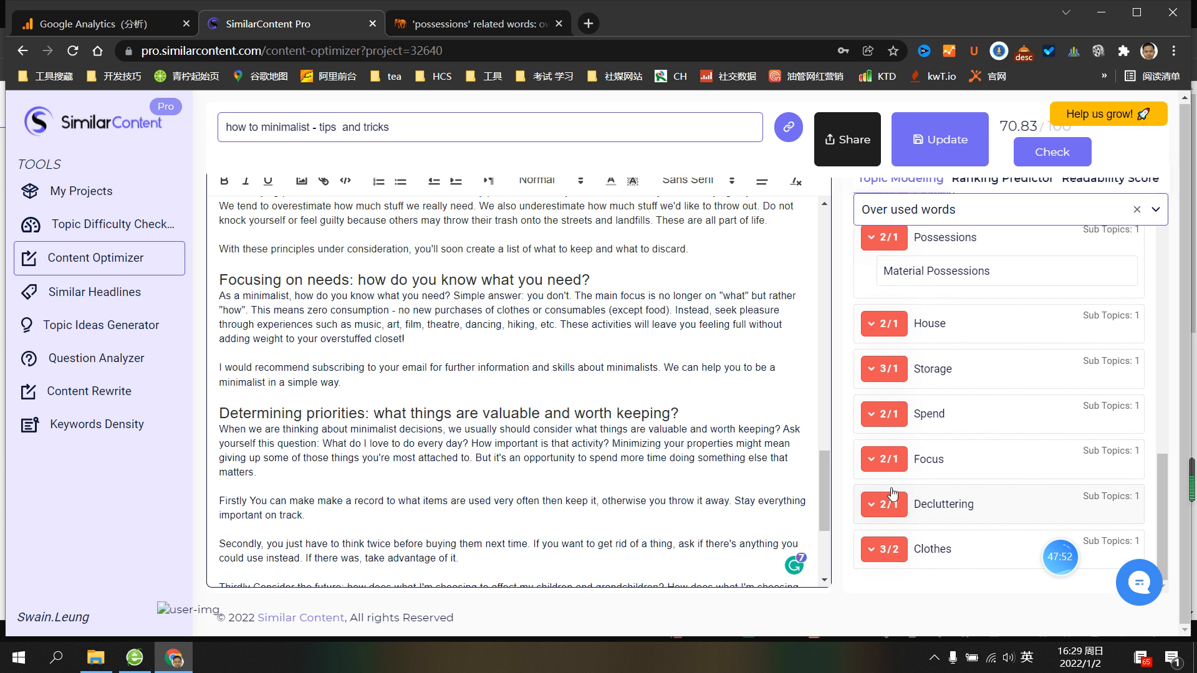
{"action": "scroll", "coordinate": [895, 393], "scroll_direction": "up", "scroll_amount": 4}
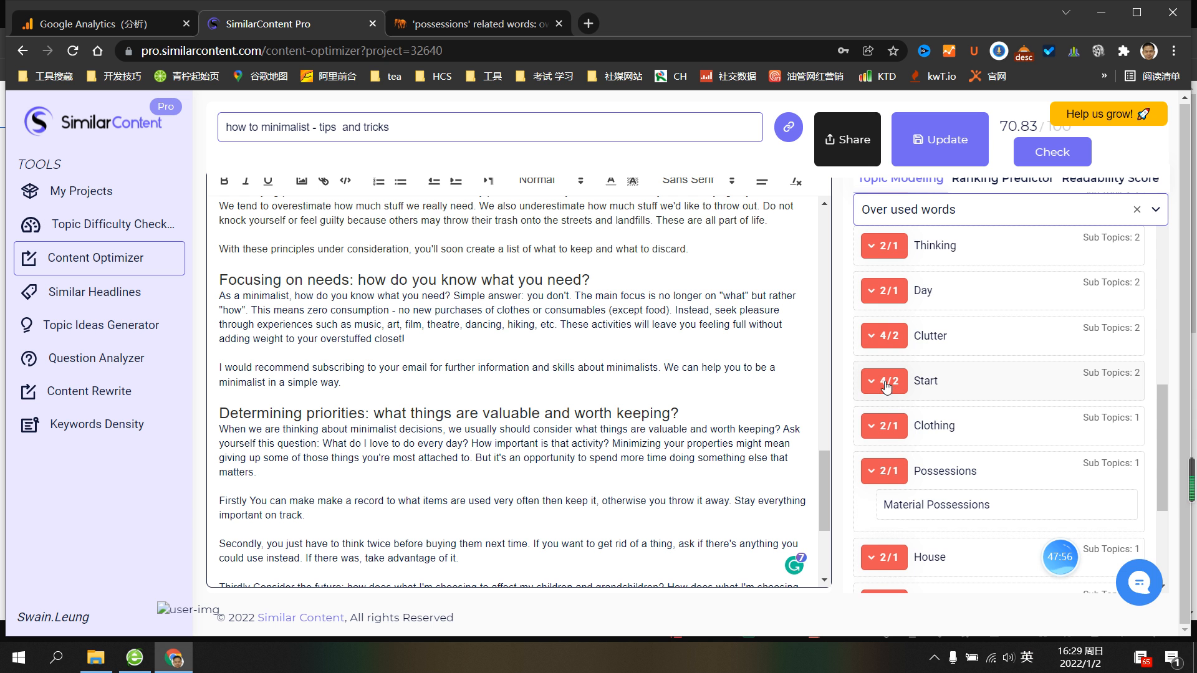
{"action": "scroll", "coordinate": [895, 389], "scroll_direction": "up", "scroll_amount": 3}
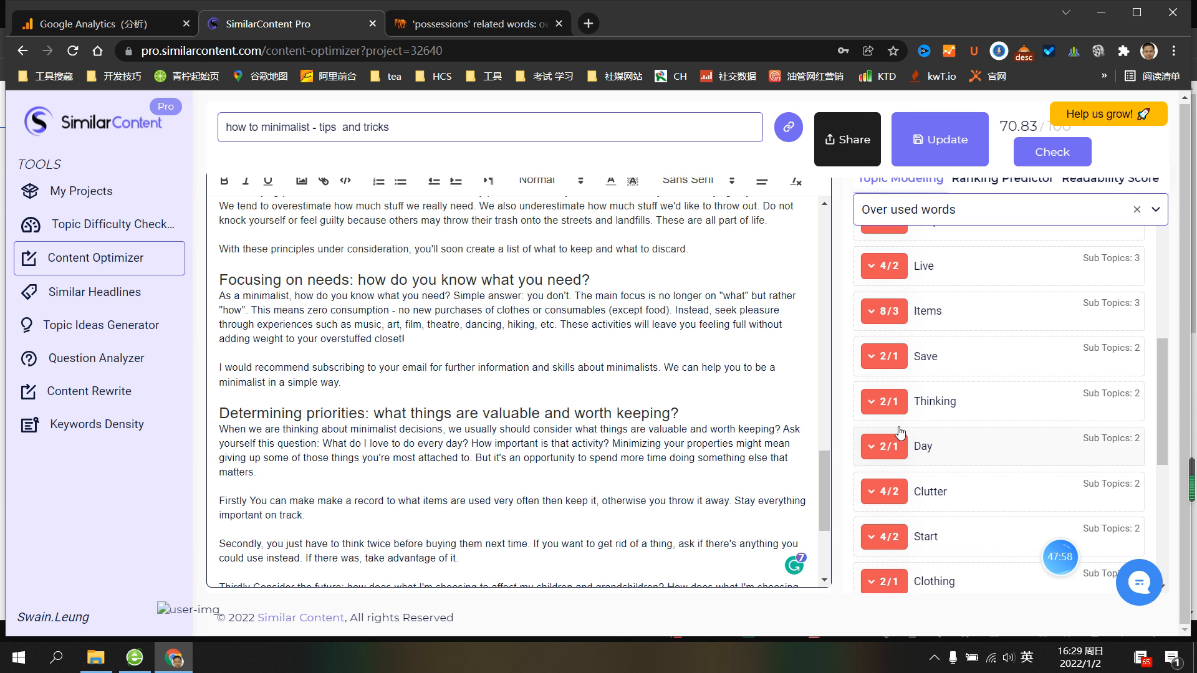
{"action": "scroll", "coordinate": [898, 374], "scroll_direction": "up", "scroll_amount": 3}
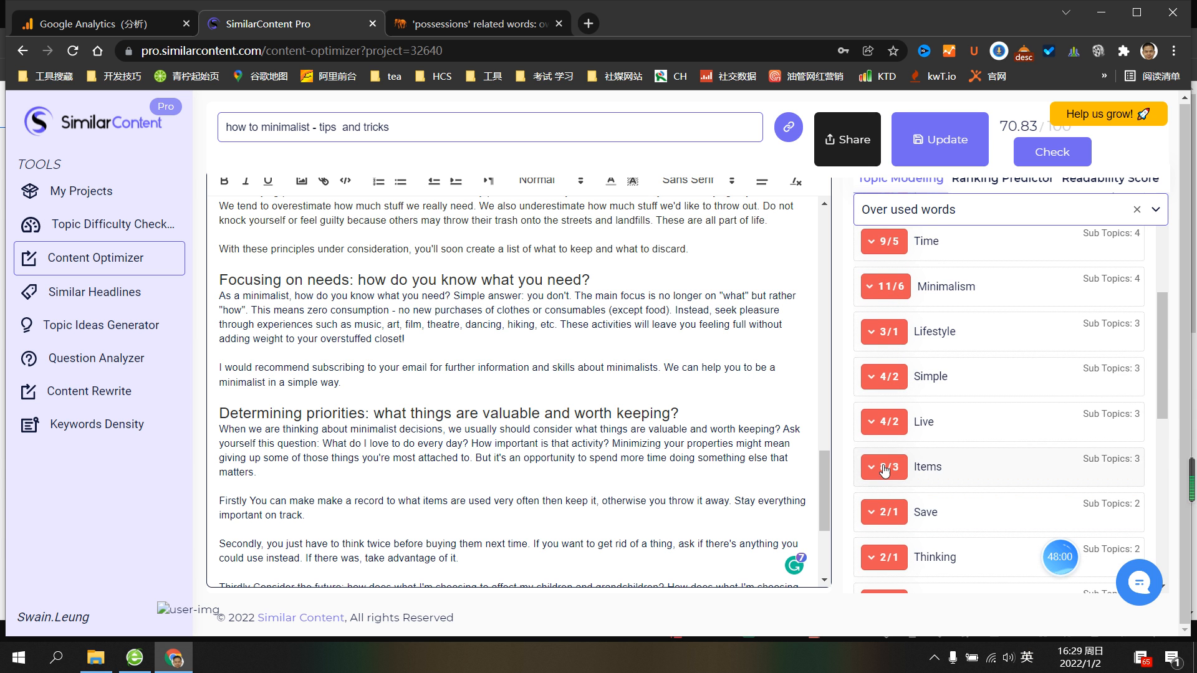
Expand the Items entry in the overused words list to view its sub-topics
{"action": "left_click", "coordinate": [884, 468]}
{"action": "scroll", "coordinate": [885, 471], "scroll_direction": "down", "scroll_amount": 1}
{"action": "scroll", "coordinate": [886, 470], "scroll_direction": "down", "scroll_amount": 2}
{"action": "scroll", "coordinate": [882, 437], "scroll_direction": "up", "scroll_amount": 1}
{"action": "left_click", "coordinate": [878, 395]}
{"action": "left_click", "coordinate": [878, 395]}
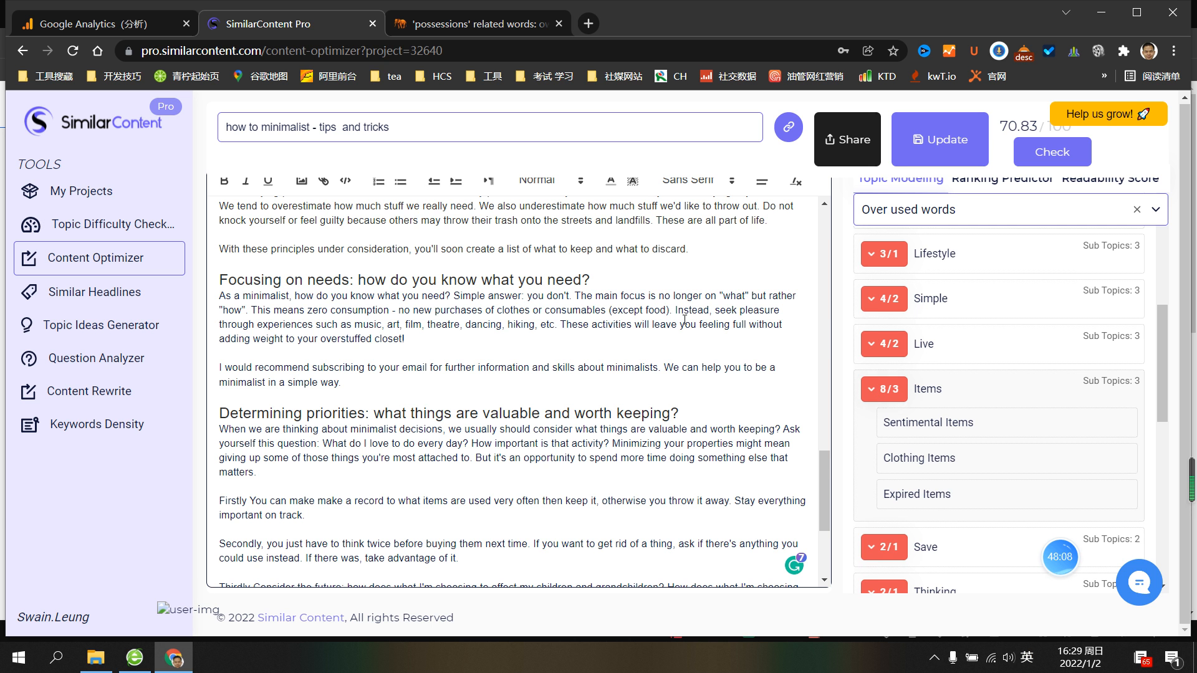
Switch to relatedwords.org and look up words related to "items"
{"action": "left_click", "coordinate": [477, 25]}
{"action": "left_click_drag", "start_coordinate": [431, 125], "coordinate": [326, 122]}
{"action": "key", "text": "BackSpace"}
{"action": "type", "text": "item"}
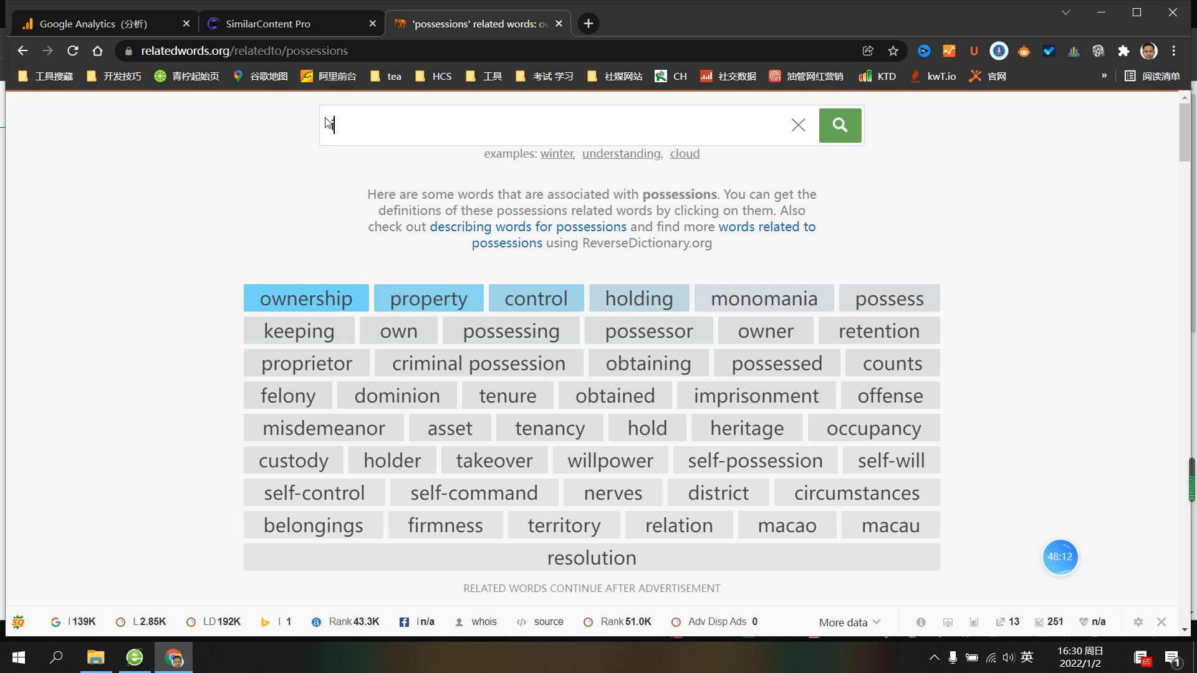
{"action": "type", "text": "s"}
{"action": "left_click", "coordinate": [851, 123]}
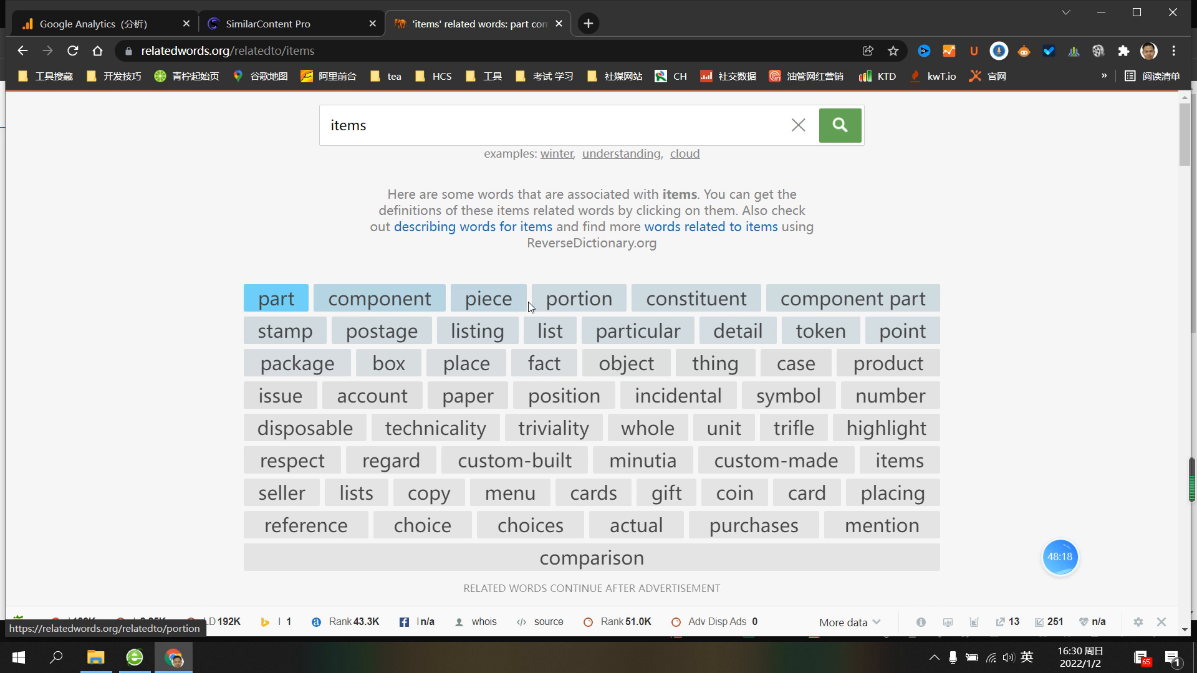
Return to SimilarContent and search the page for "items" to locate it in the "Determining priorities" section
{"action": "left_click", "coordinate": [257, 26]}
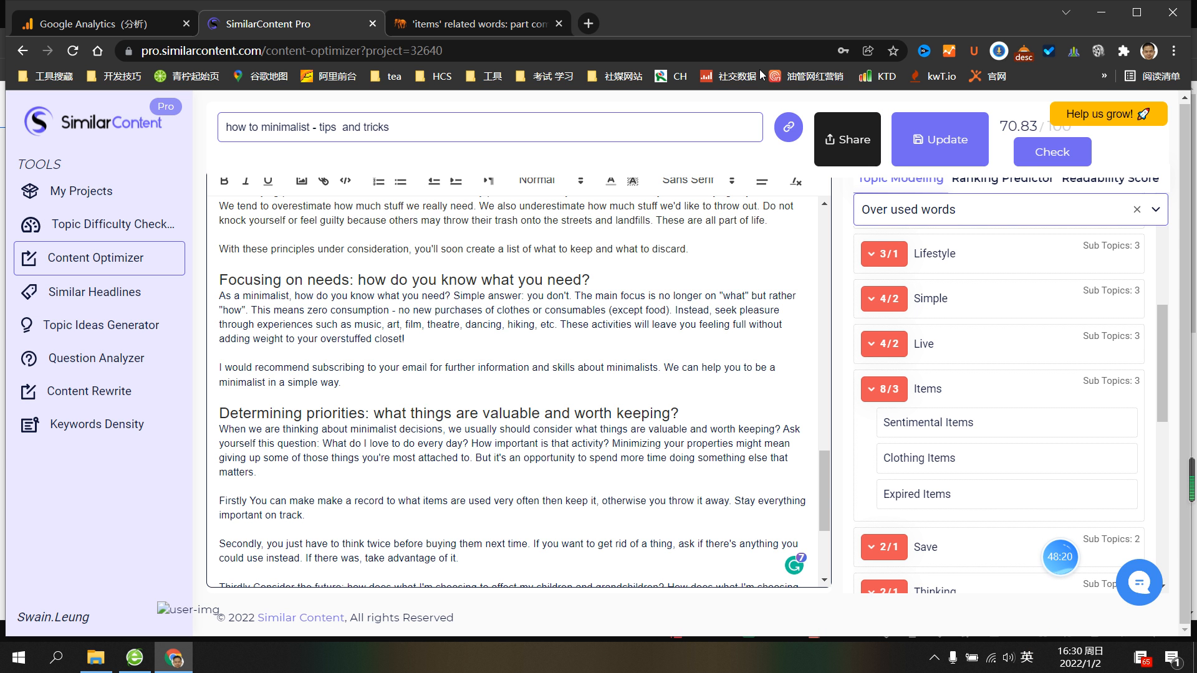
{"action": "key", "text": "ctrl+f"}
{"action": "type", "text": "items"}
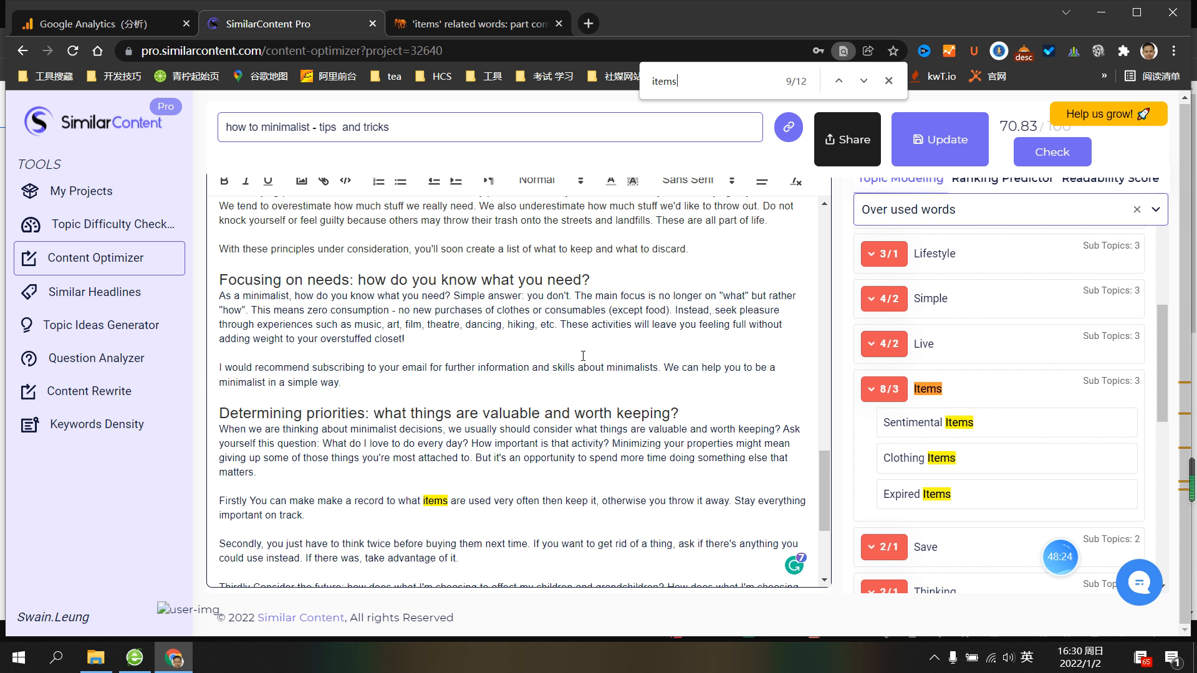
{"action": "scroll", "coordinate": [582, 356], "scroll_direction": "down", "scroll_amount": 1}
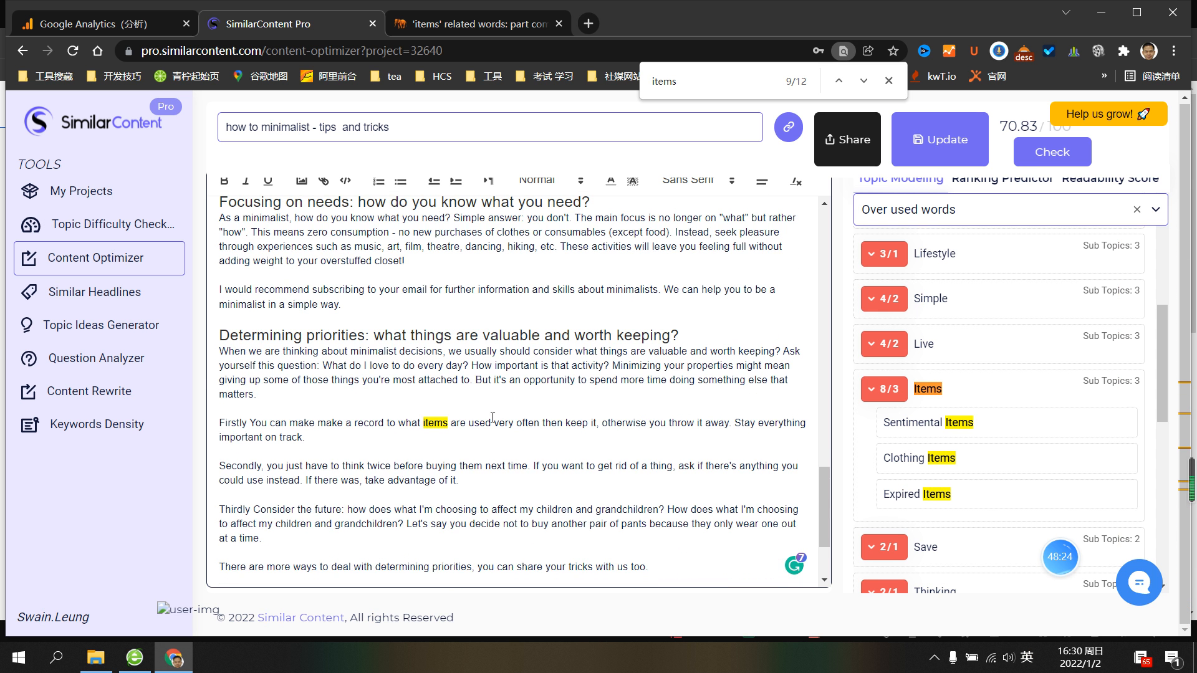
Replace "items" with "components" in the "Firstly" paragraph of the "Determining priorities" section, consulting the related words
{"action": "left_click_drag", "start_coordinate": [448, 424], "coordinate": [425, 424]}
{"action": "key", "text": "BackSpace"}
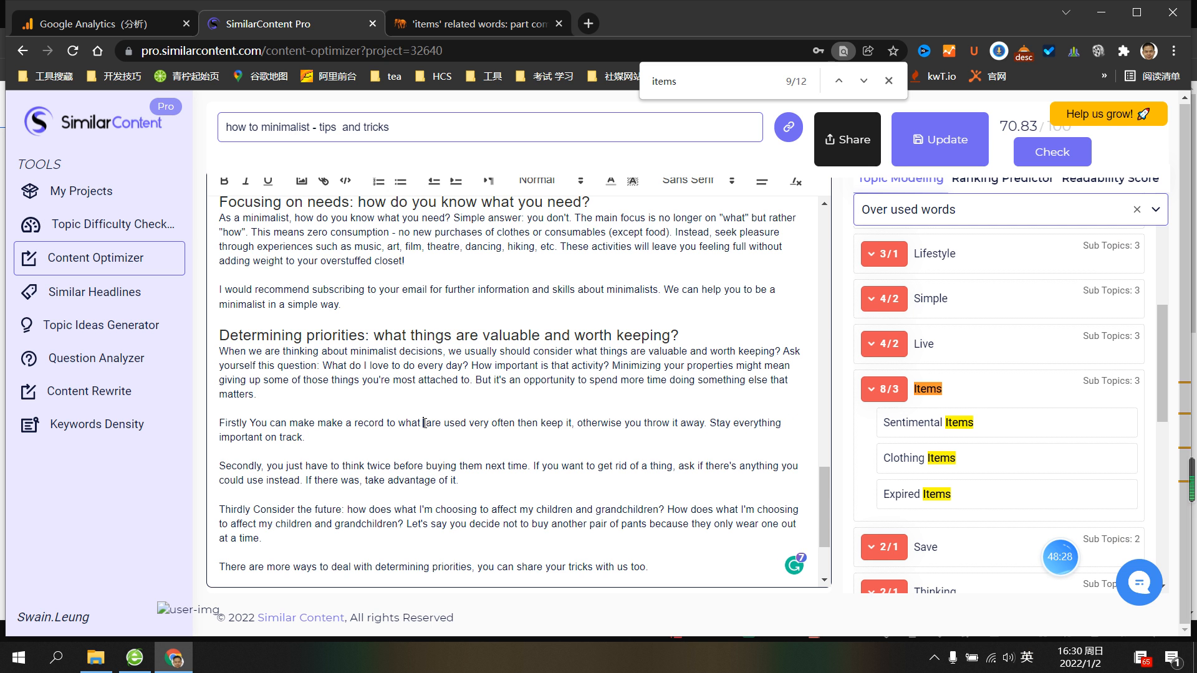
{"action": "left_click", "coordinate": [443, 30]}
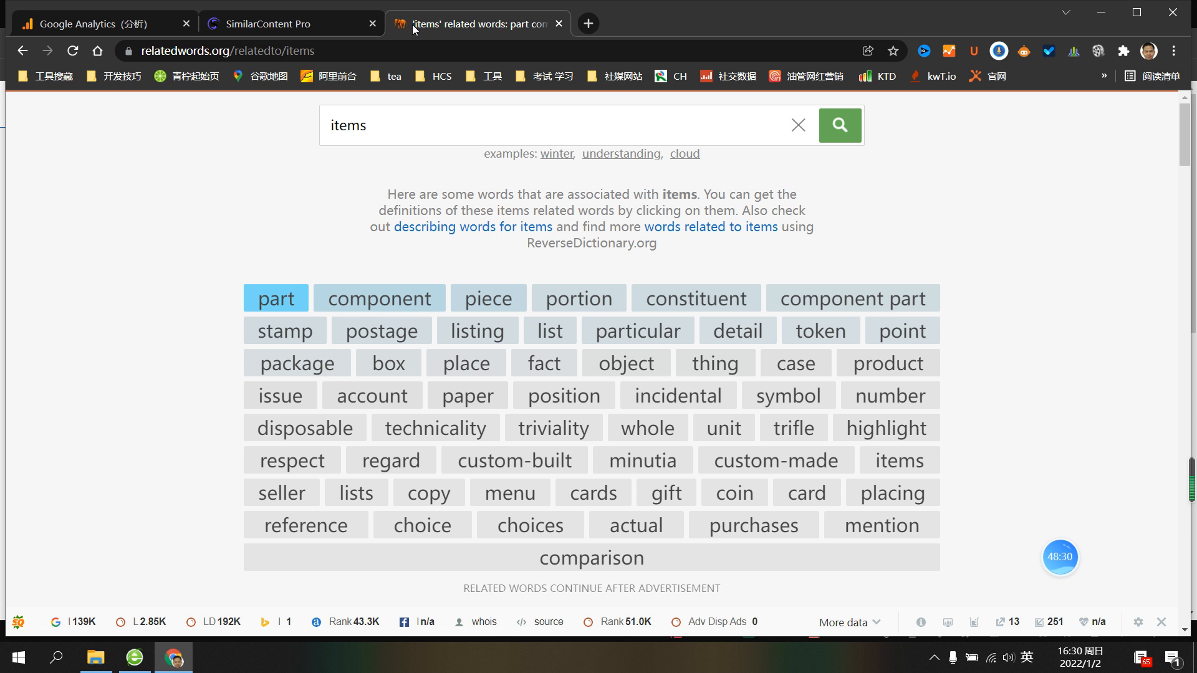
{"action": "left_click", "coordinate": [282, 10]}
{"action": "type", "text": "comp"}
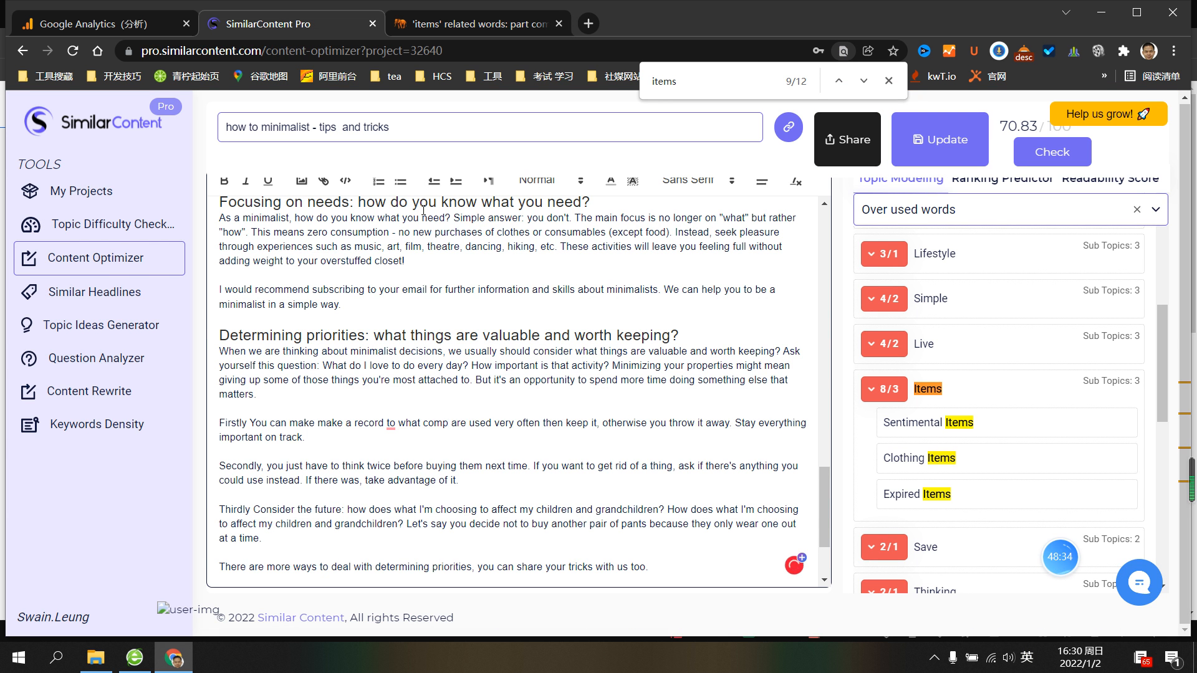
{"action": "type", "text": "onents"}
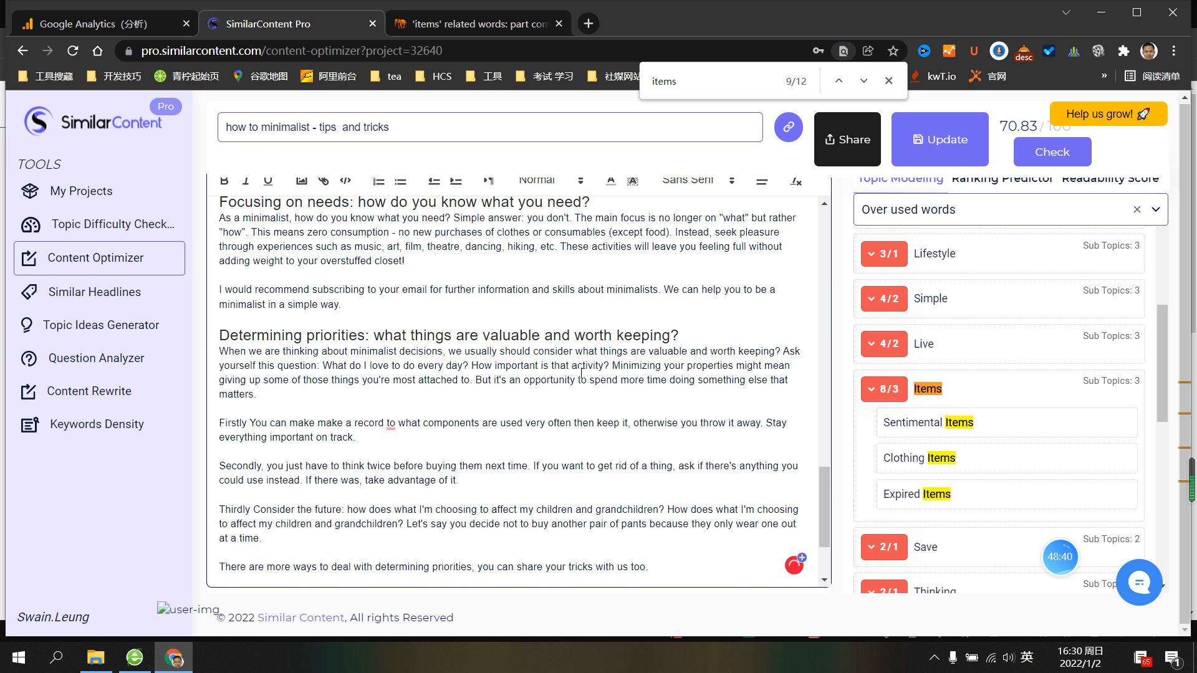
Accept the Grammarly preposition correction "of" after "record" in the "Firstly" paragraph
{"action": "scroll", "coordinate": [581, 373], "scroll_direction": "down", "scroll_amount": 2}
{"action": "mouse_move", "coordinate": [391, 297]}
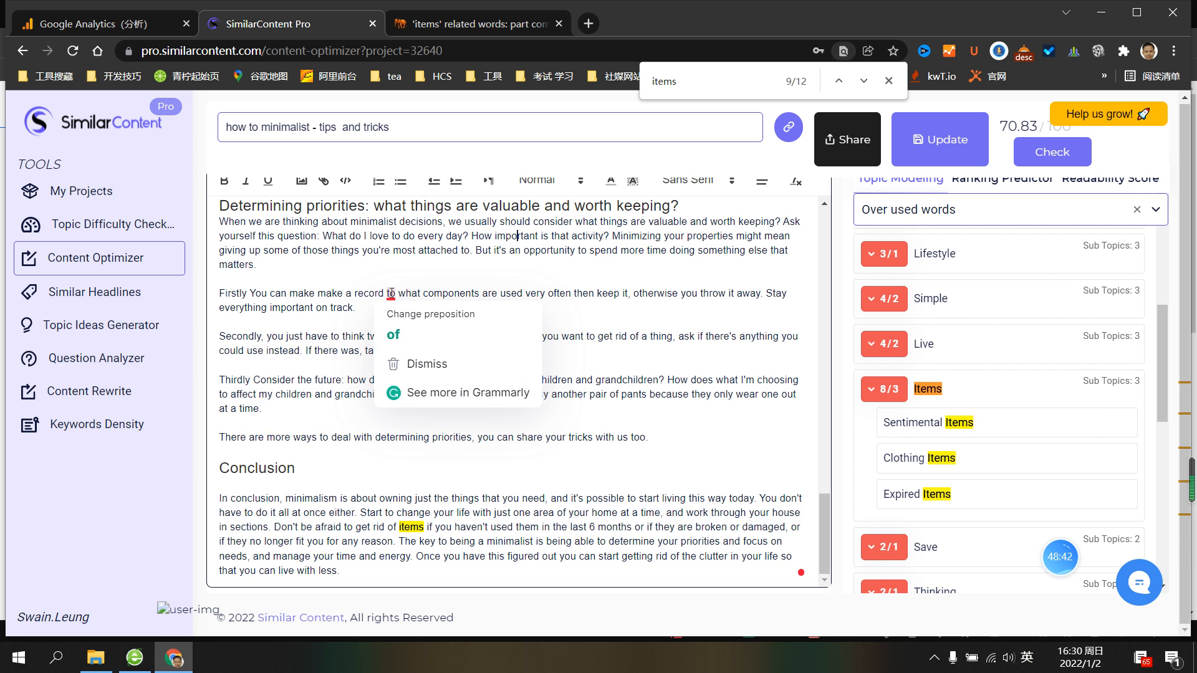
{"action": "left_click", "coordinate": [409, 325]}
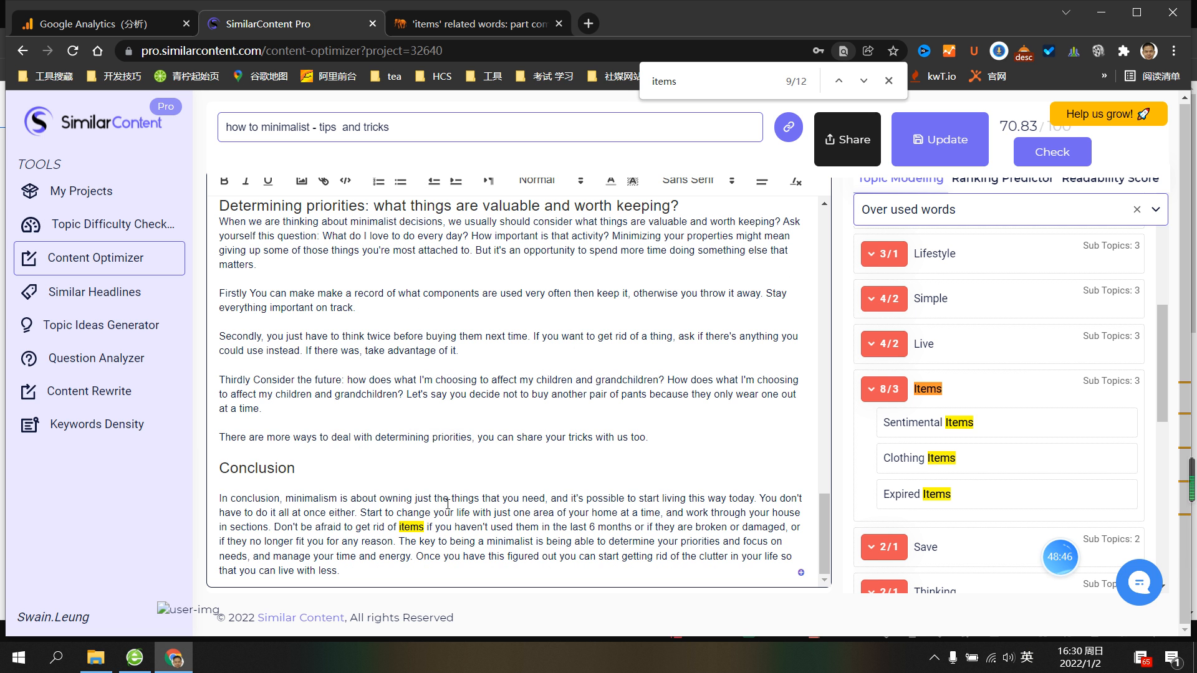
Consult the related words for "items" and replace "items" with "objects" in the Conclusion paragraph
{"action": "left_click", "coordinate": [424, 13]}
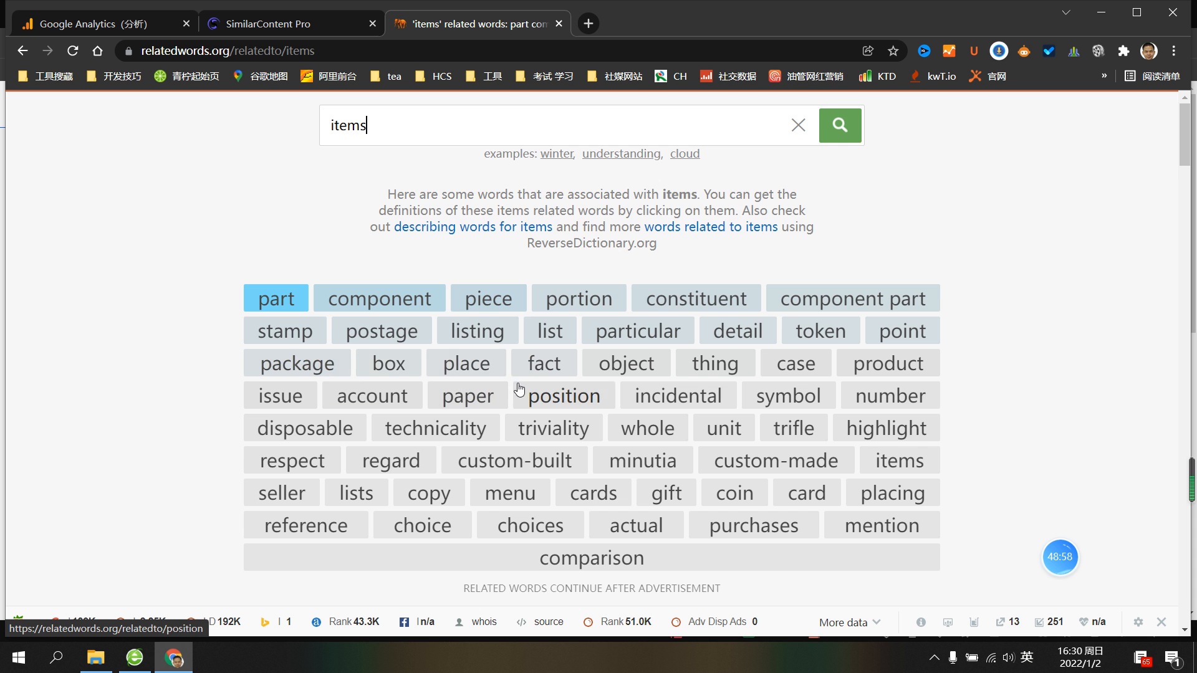
{"action": "scroll", "coordinate": [536, 392], "scroll_direction": "down", "scroll_amount": 3}
{"action": "scroll", "coordinate": [523, 389], "scroll_direction": "up", "scroll_amount": 3}
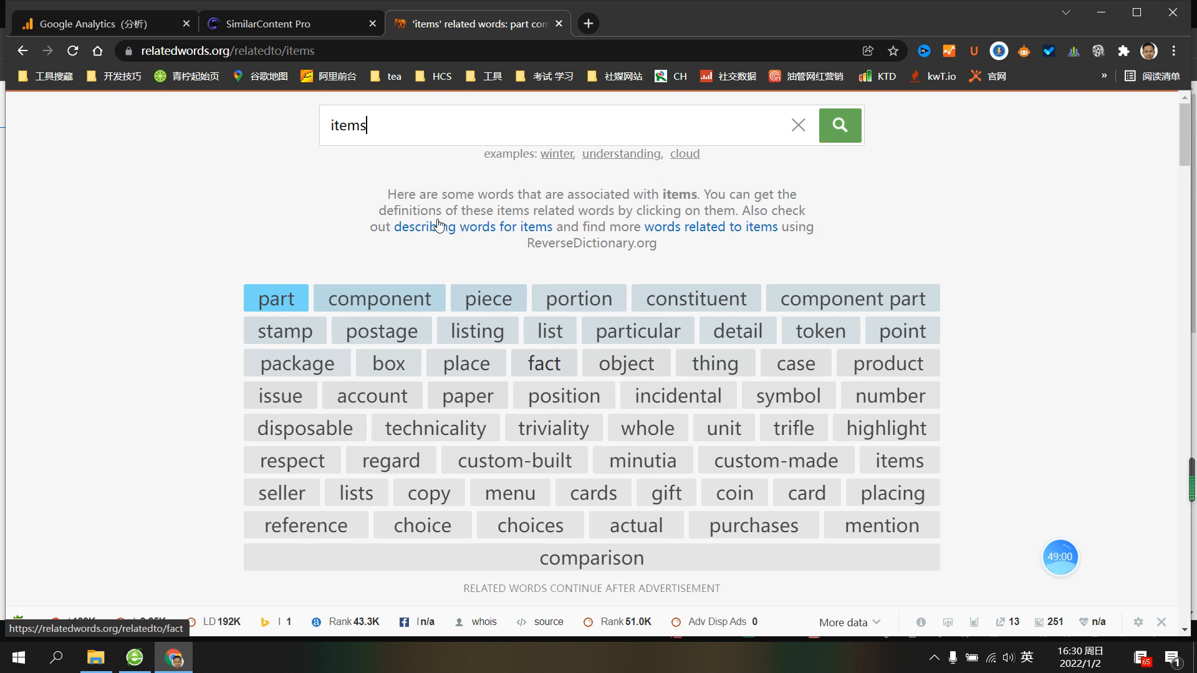
{"action": "left_click", "coordinate": [309, 27]}
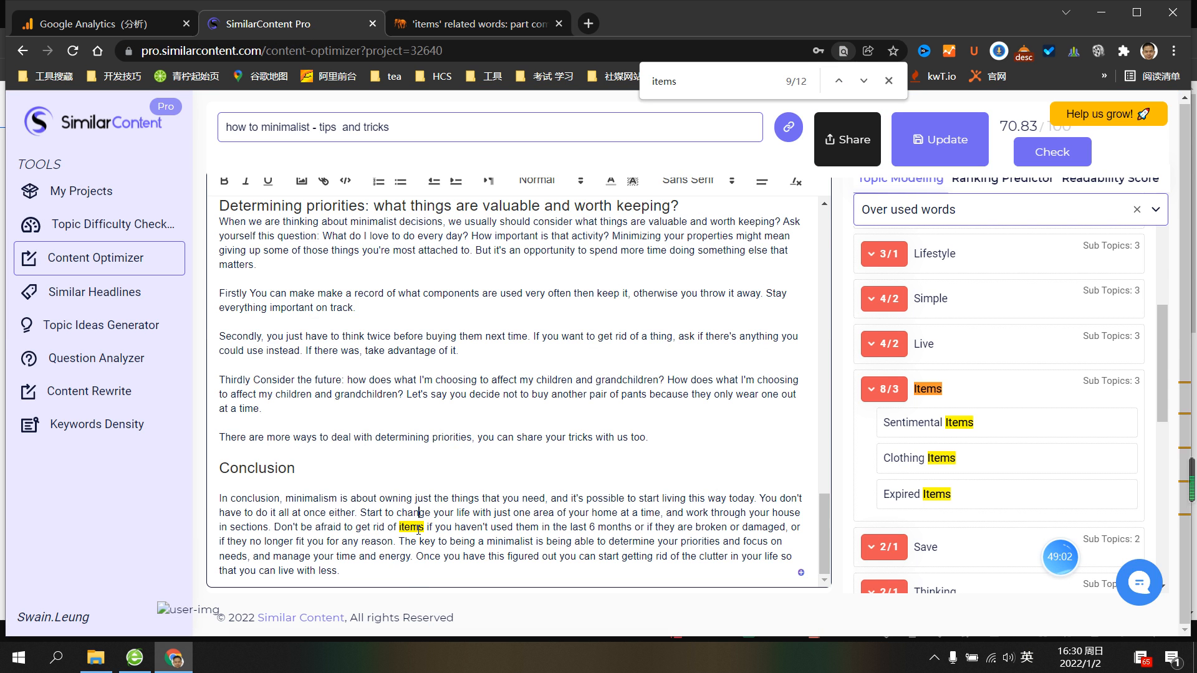
{"action": "left_click_drag", "start_coordinate": [418, 528], "coordinate": [400, 531]}
{"action": "type", "text": "objec"}
{"action": "key", "text": "BackSpace"}
{"action": "type", "text": "to "}
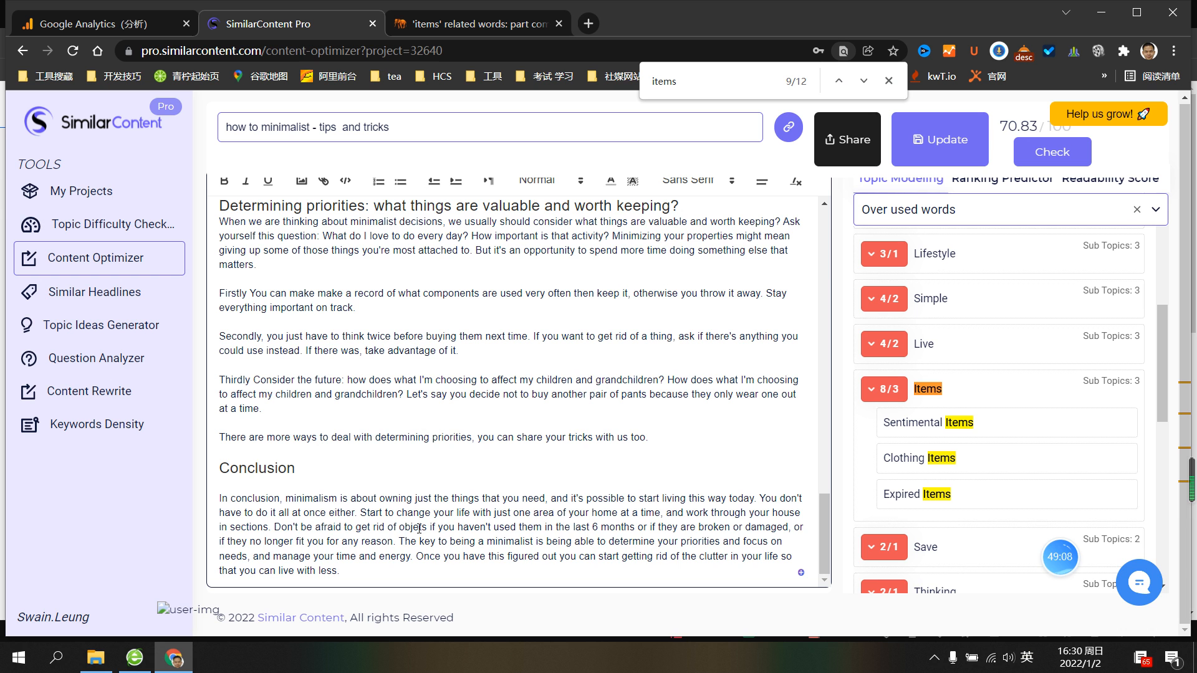
{"action": "type", "text": "c"}
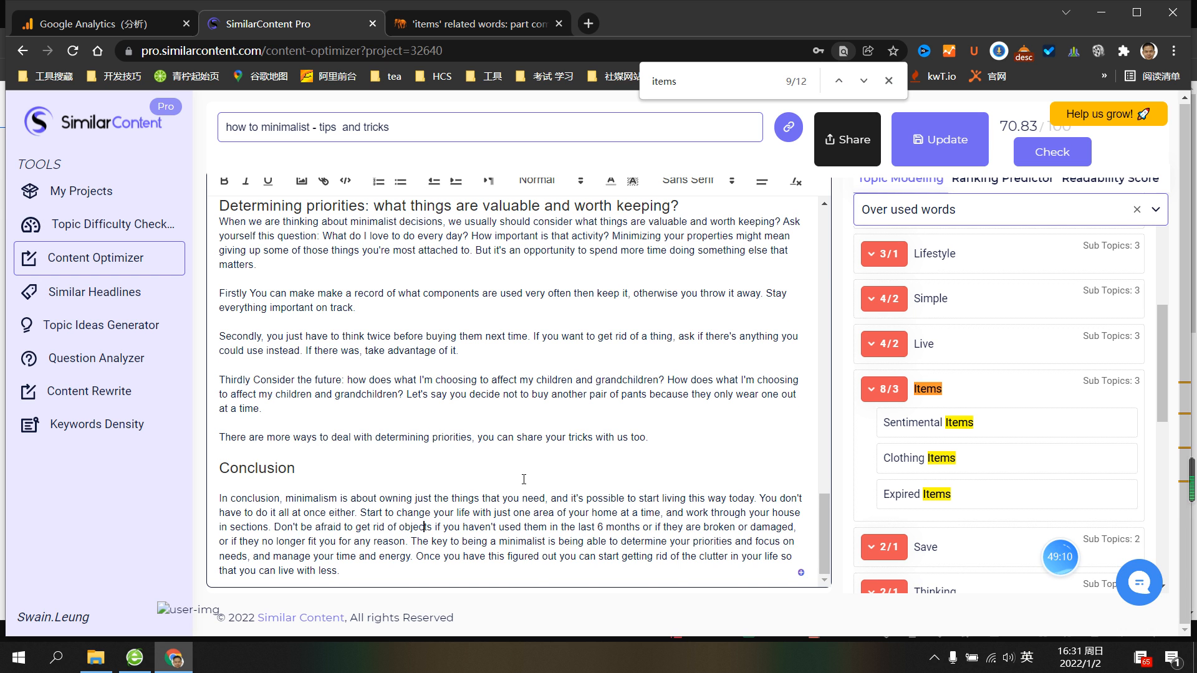
Replace "items" with "pieces" in the "whether old items still can be used" sentence of the Decluttering section, consulting the related words
{"action": "scroll", "coordinate": [524, 479], "scroll_direction": "up", "scroll_amount": 15}
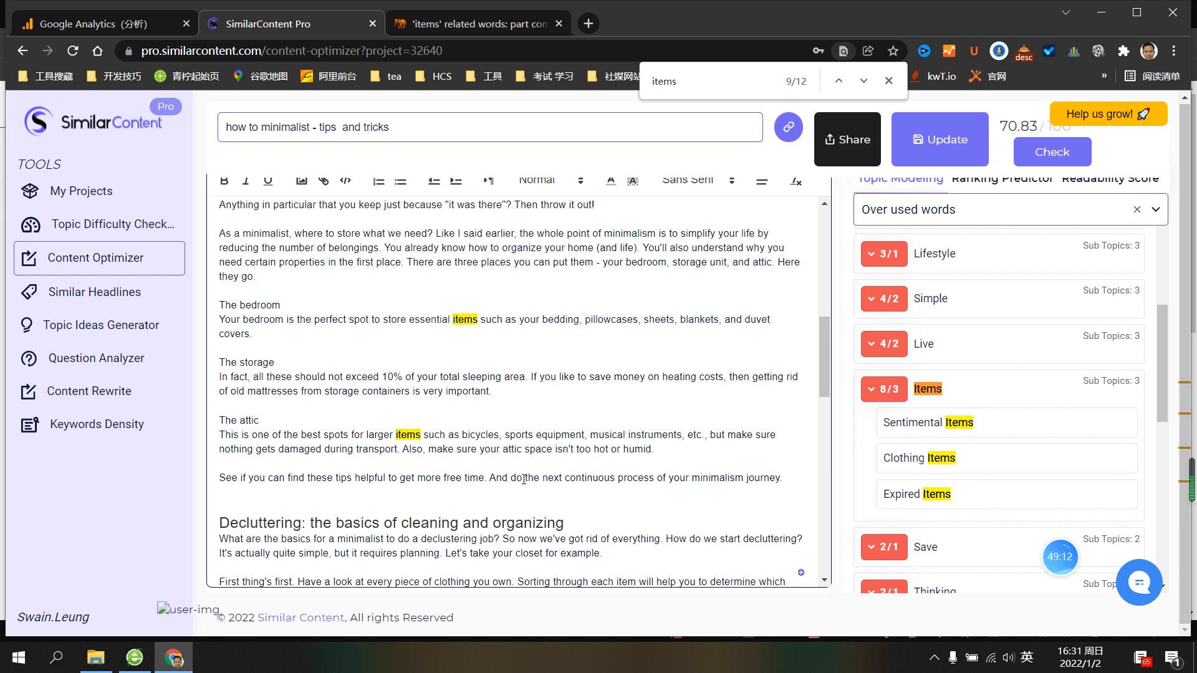
{"action": "scroll", "coordinate": [436, 435], "scroll_direction": "down", "scroll_amount": 2}
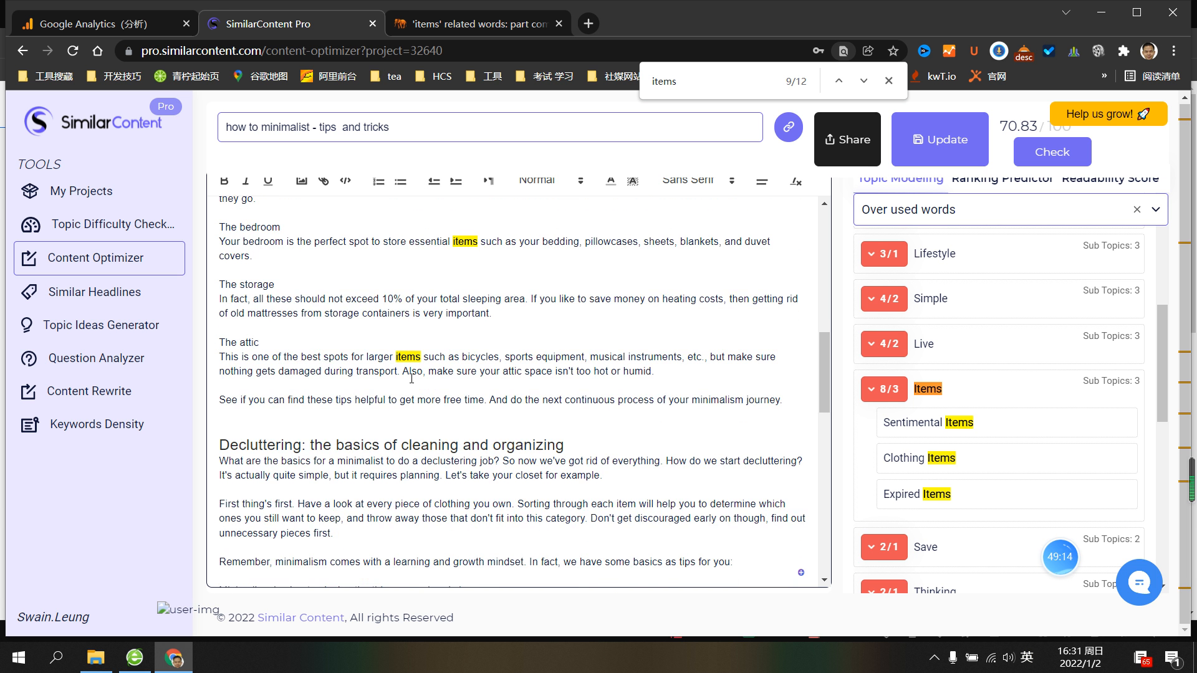
{"action": "scroll", "coordinate": [420, 354], "scroll_direction": "down", "scroll_amount": 2}
{"action": "scroll", "coordinate": [420, 355], "scroll_direction": "down", "scroll_amount": 2}
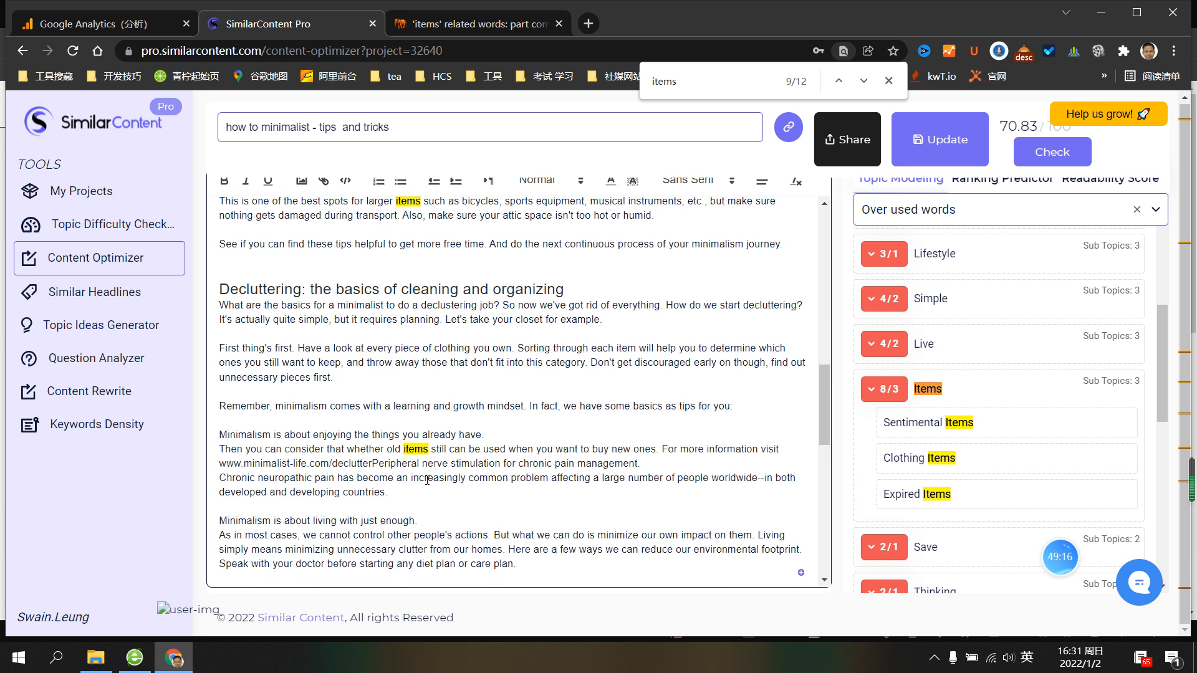
{"action": "scroll", "coordinate": [424, 466], "scroll_direction": "up", "scroll_amount": 2}
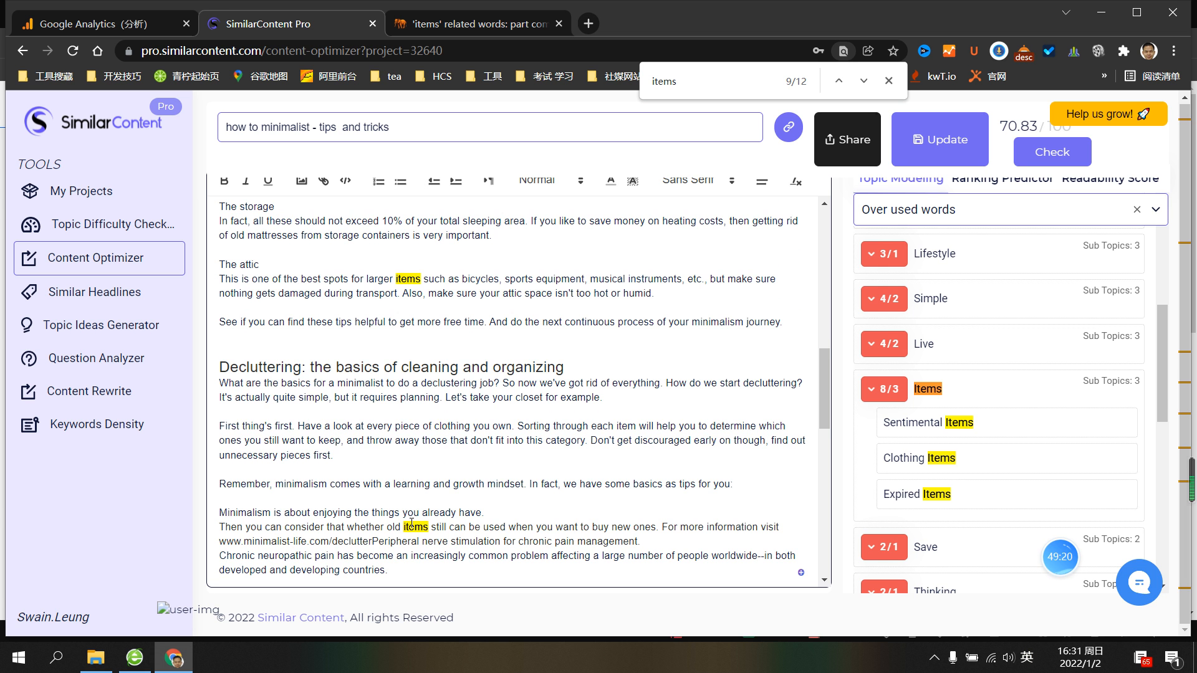
{"action": "left_click", "coordinate": [461, 29]}
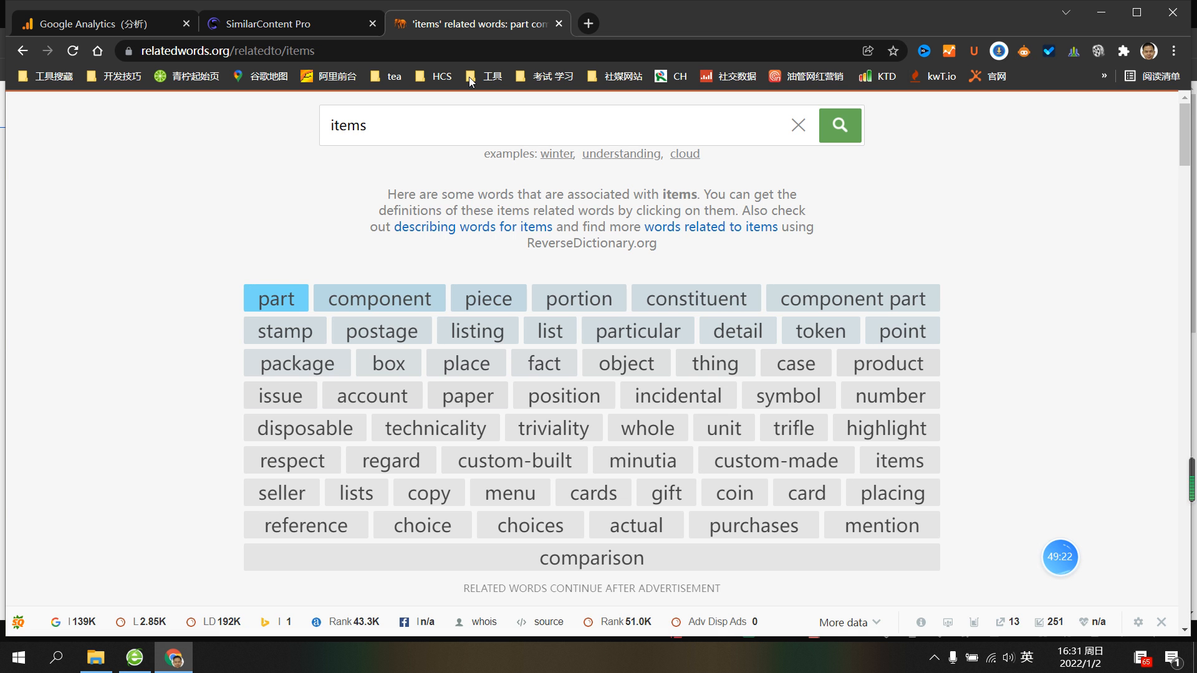
{"action": "left_click", "coordinate": [298, 14]}
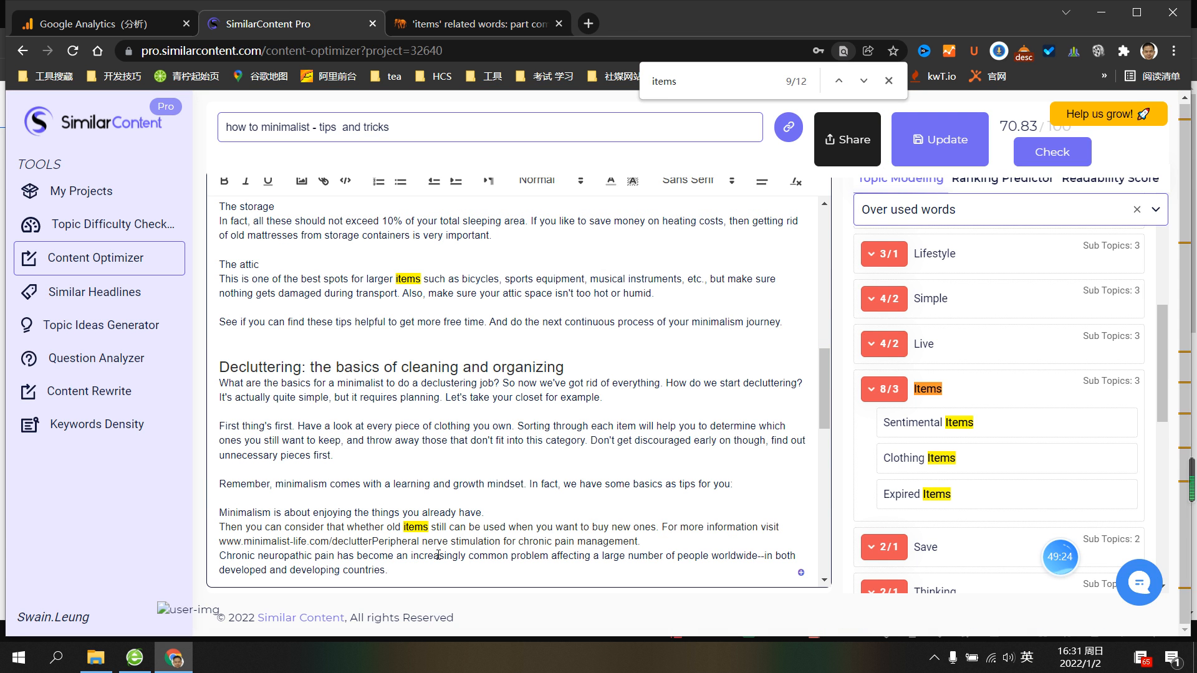
{"action": "left_click_drag", "start_coordinate": [424, 527], "coordinate": [404, 528]}
{"action": "type", "text": "piece"}
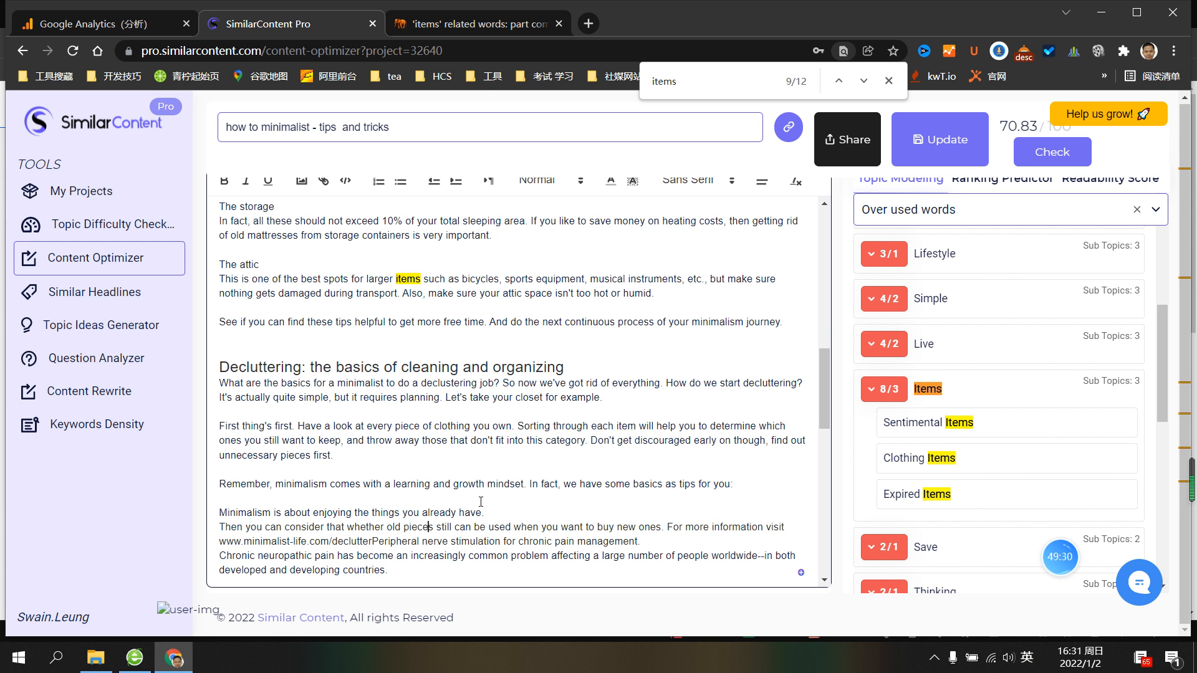
Replace "items" with "package" in the "letting your more personal items go" sentence of the introduction, consulting the related words
{"action": "scroll", "coordinate": [481, 502], "scroll_direction": "up", "scroll_amount": 1}
{"action": "scroll", "coordinate": [480, 502], "scroll_direction": "up", "scroll_amount": 2}
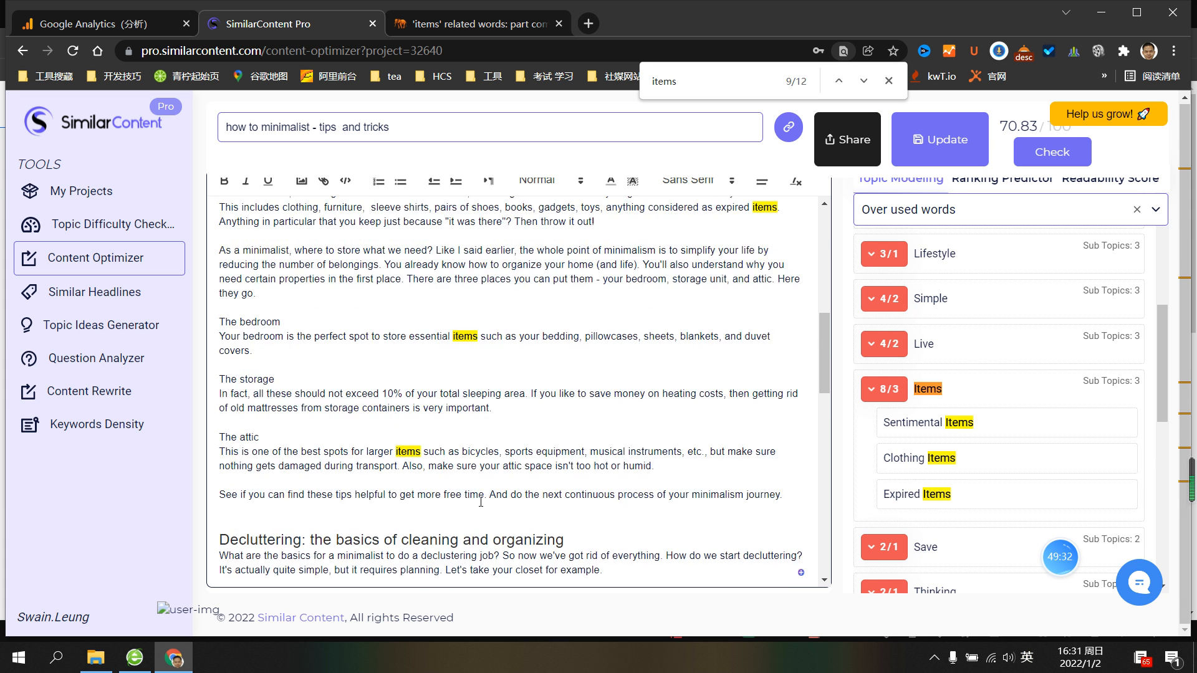
{"action": "scroll", "coordinate": [474, 411], "scroll_direction": "up", "scroll_amount": 1}
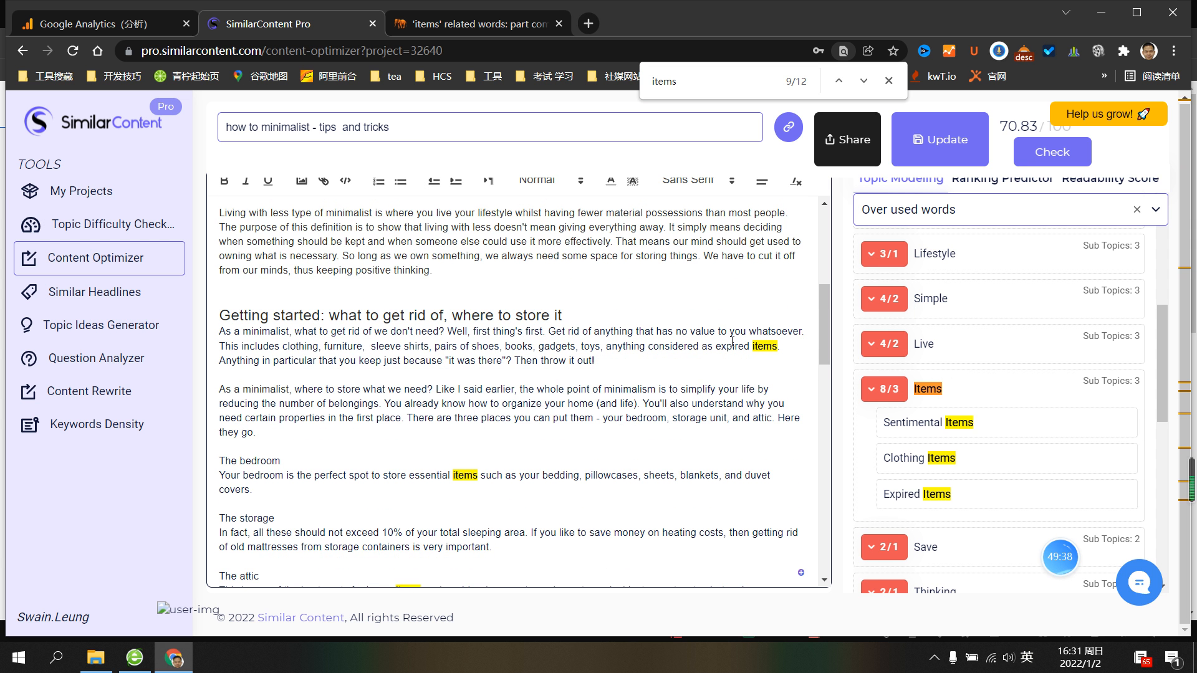
{"action": "scroll", "coordinate": [731, 342], "scroll_direction": "up", "scroll_amount": 3}
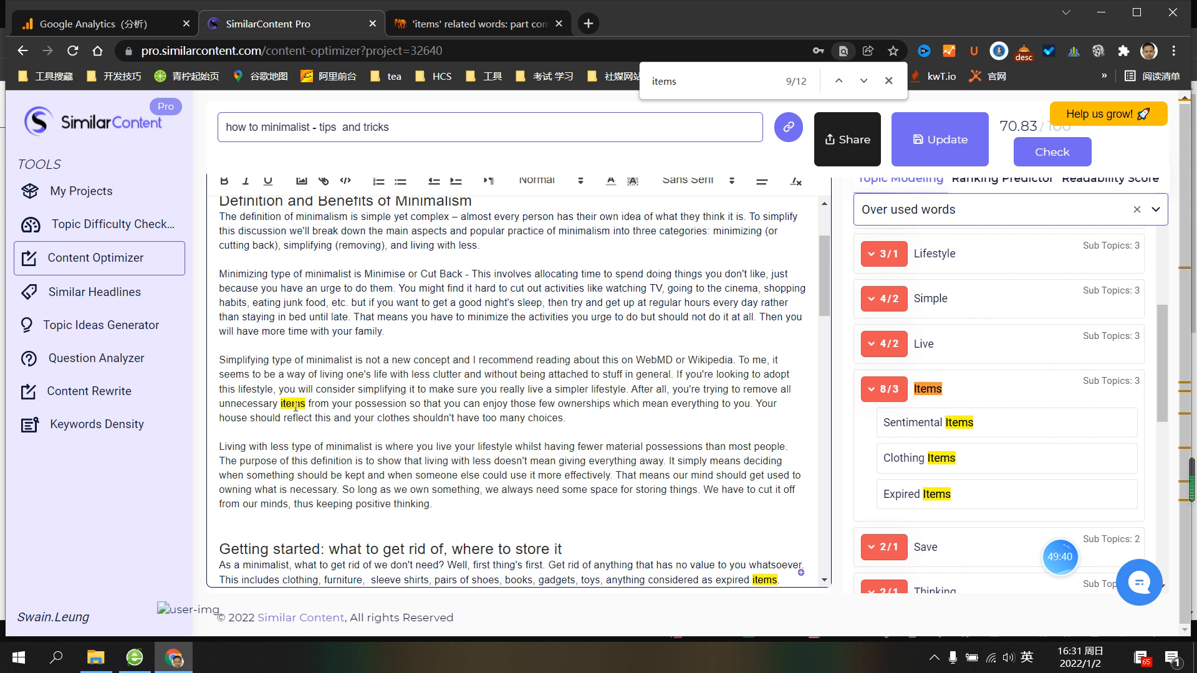
{"action": "left_click", "coordinate": [429, 23]}
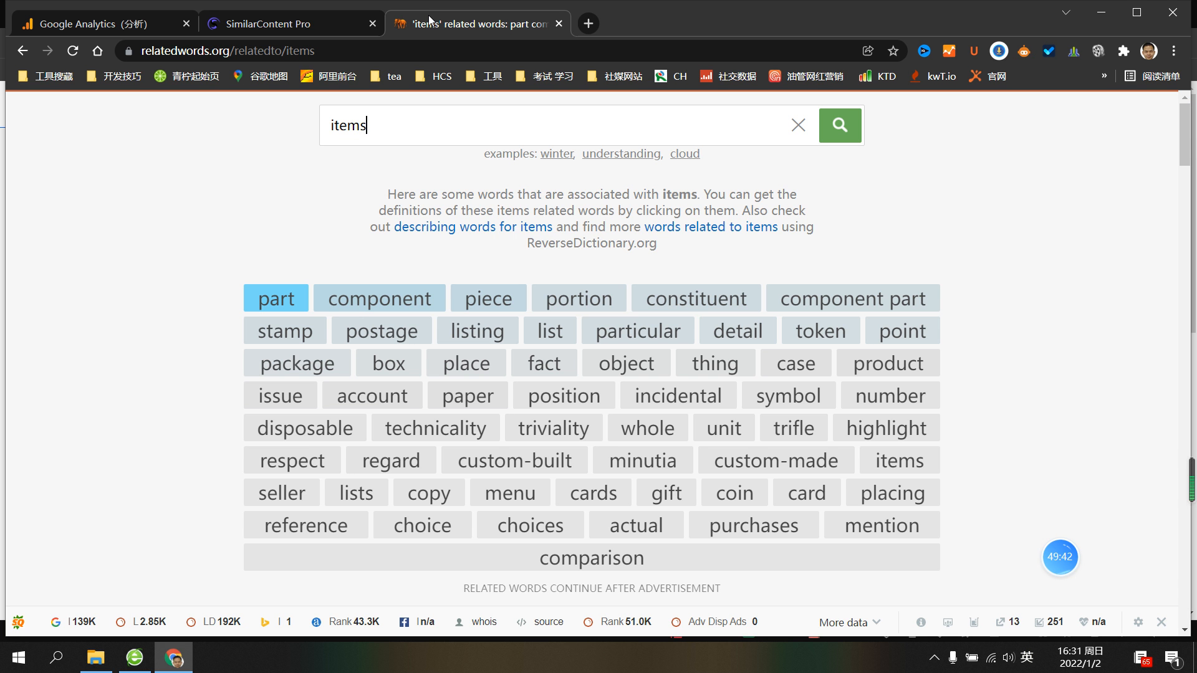
{"action": "left_click", "coordinate": [333, 23]}
{"action": "scroll", "coordinate": [581, 332], "scroll_direction": "up", "scroll_amount": 2}
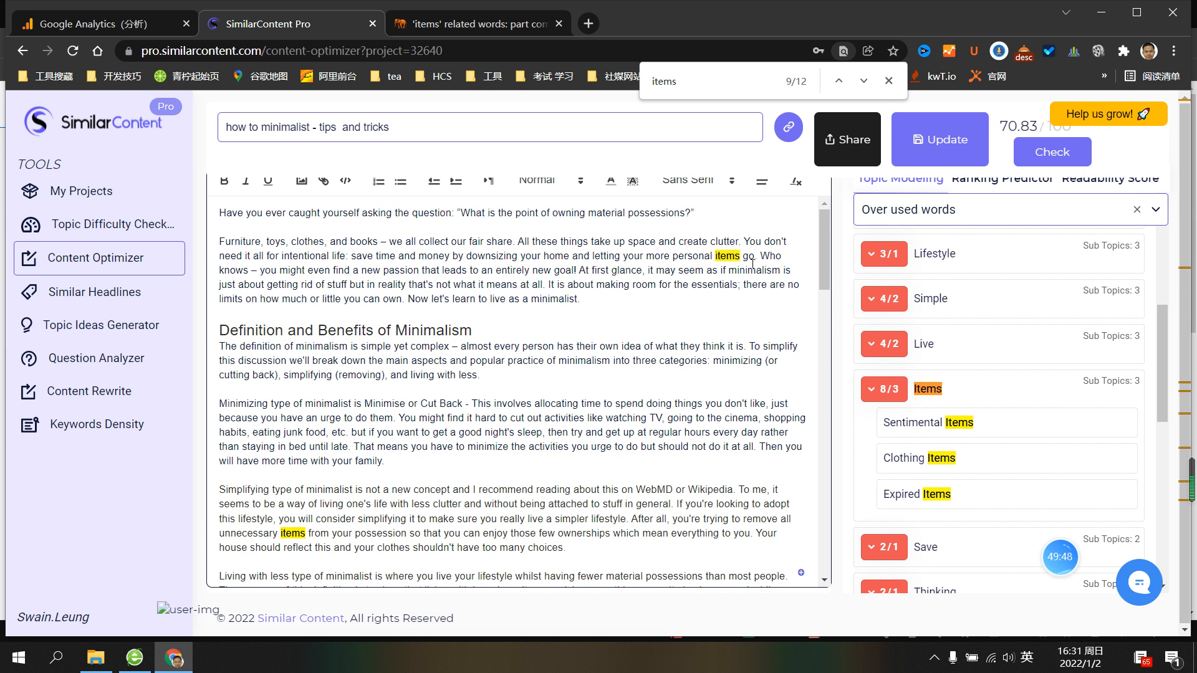
{"action": "left_click", "coordinate": [459, 23]}
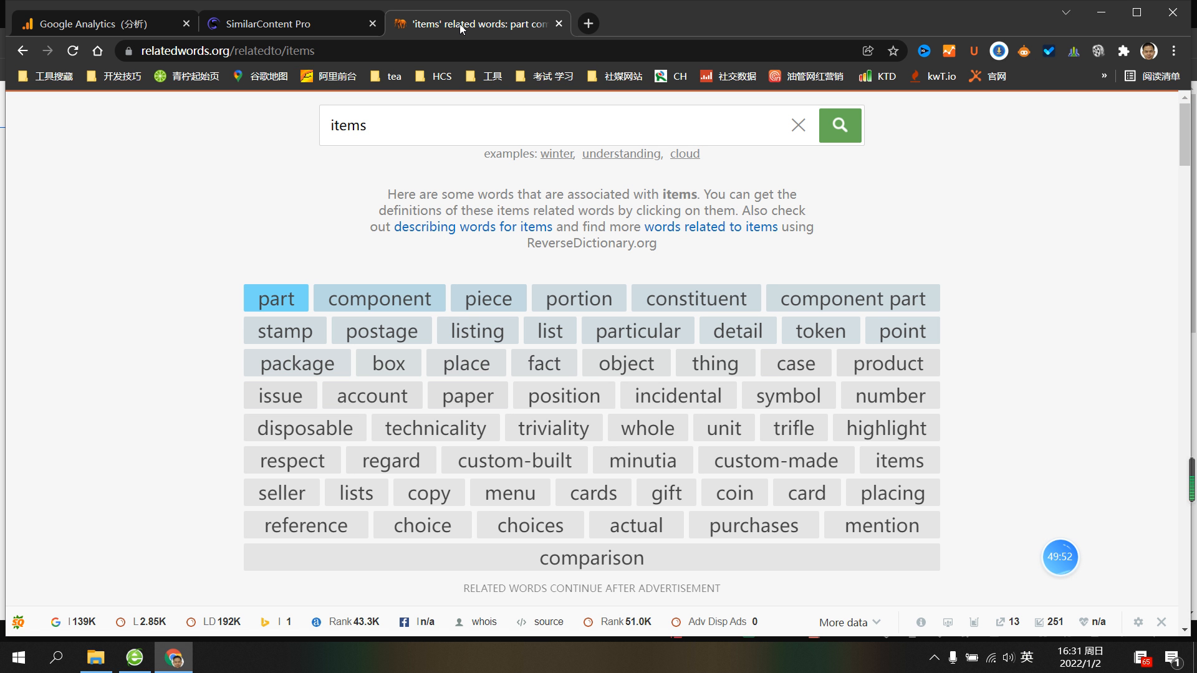
{"action": "left_click", "coordinate": [307, 27]}
{"action": "left_click_drag", "start_coordinate": [716, 255], "coordinate": [738, 256]}
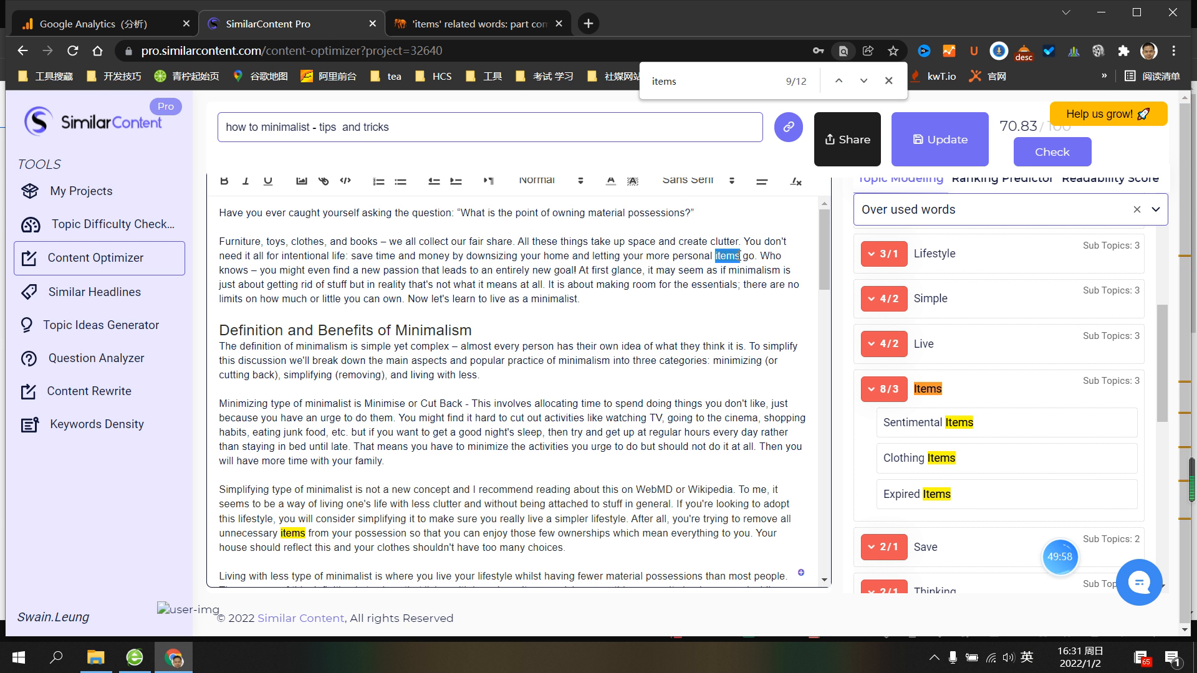
{"action": "type", "text": "package"}
Replace "items" with "products" in the "anything considered as expired items" sentence of the "Getting started" section, consulting the related words
{"action": "scroll", "coordinate": [738, 255], "scroll_direction": "down", "scroll_amount": 8}
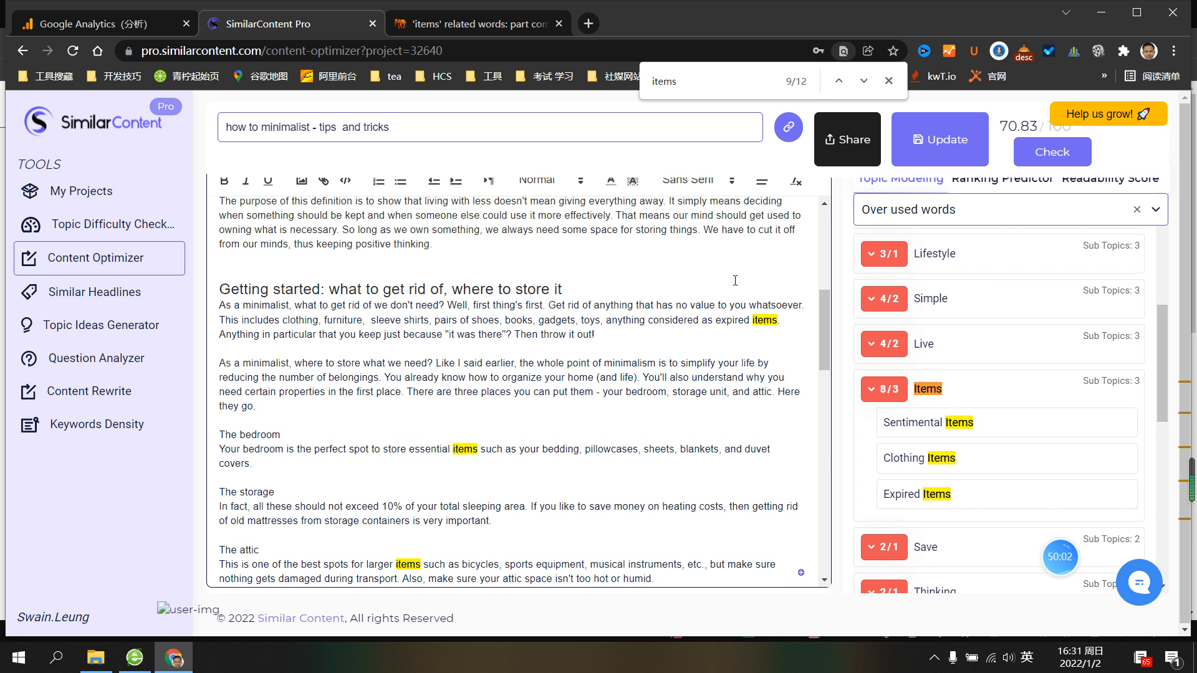
{"action": "left_click", "coordinate": [437, 28]}
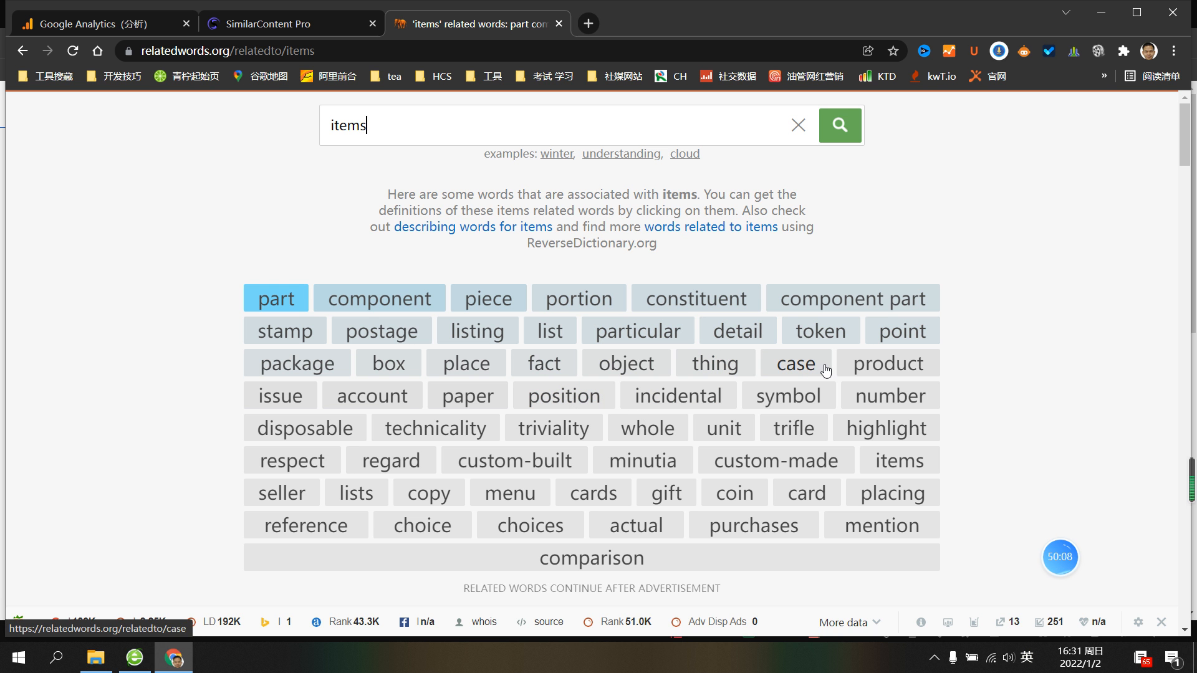
{"action": "left_click", "coordinate": [306, 31]}
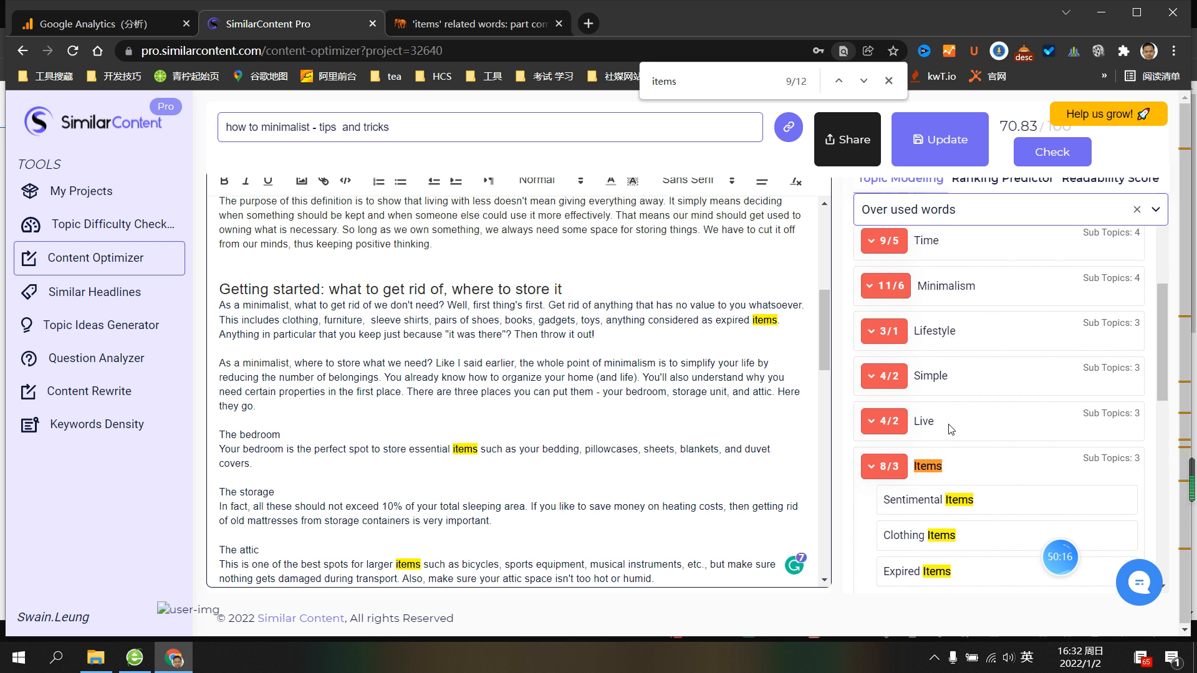
{"action": "scroll", "coordinate": [949, 430], "scroll_direction": "up", "scroll_amount": 4}
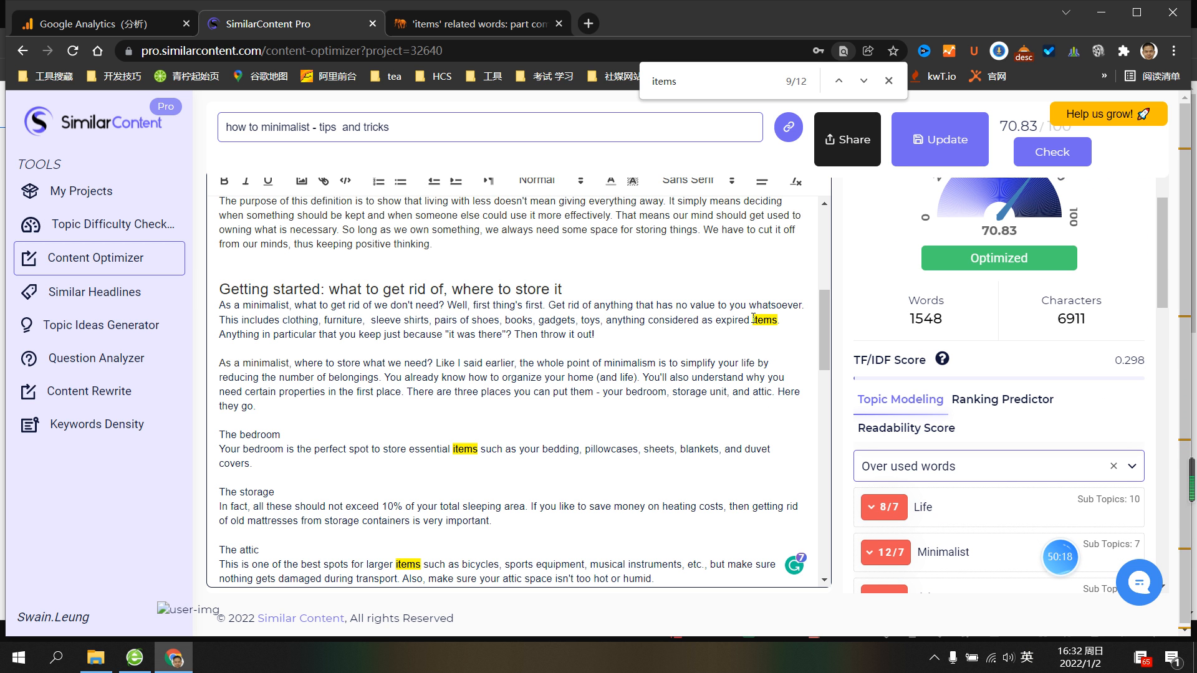
{"action": "type", "text": "produc"}
View the Ranking Predictor briefly, return to Topic Modeling and rerun the article's keyword coverage check
{"action": "left_click", "coordinate": [1026, 404]}
{"action": "left_click", "coordinate": [939, 405]}
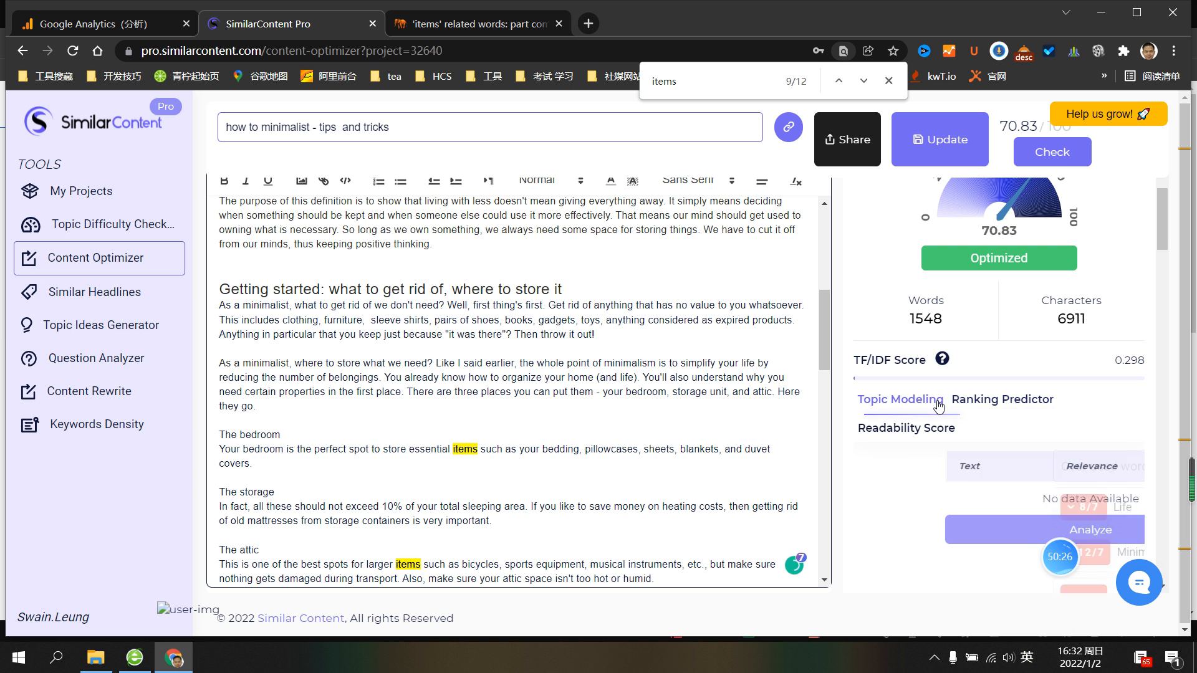
{"action": "left_click", "coordinate": [1051, 154]}
{"action": "scroll", "coordinate": [1038, 241], "scroll_direction": "down", "scroll_amount": 4}
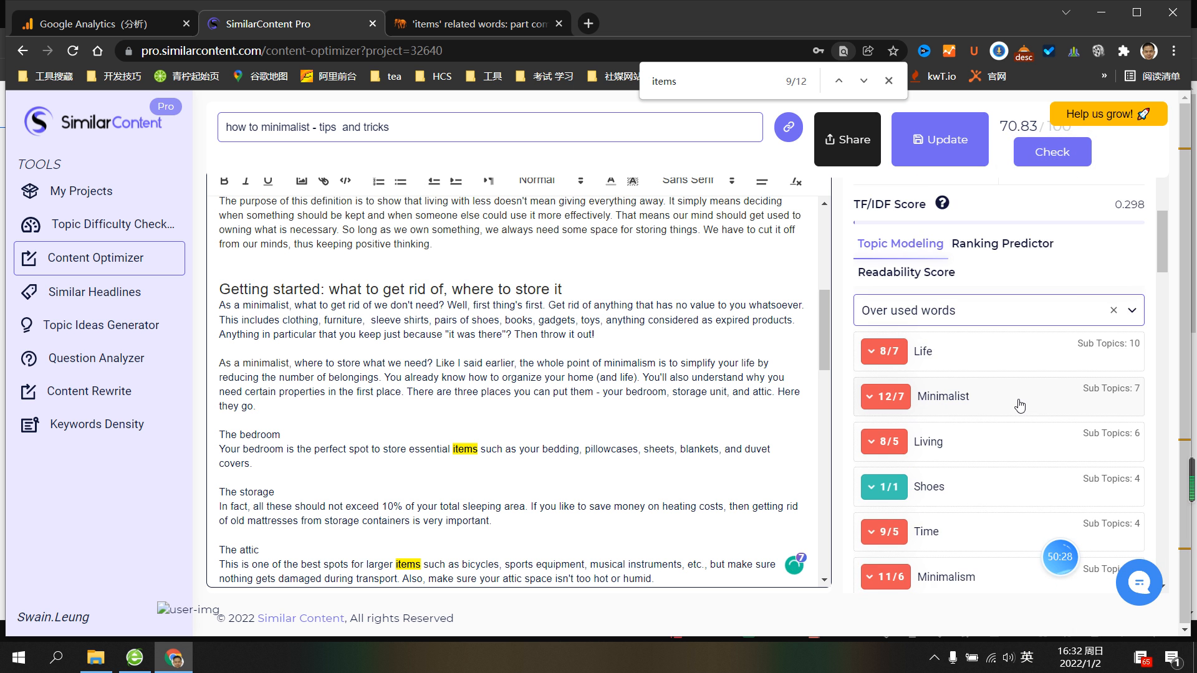
{"action": "scroll", "coordinate": [1015, 402], "scroll_direction": "up", "scroll_amount": 6}
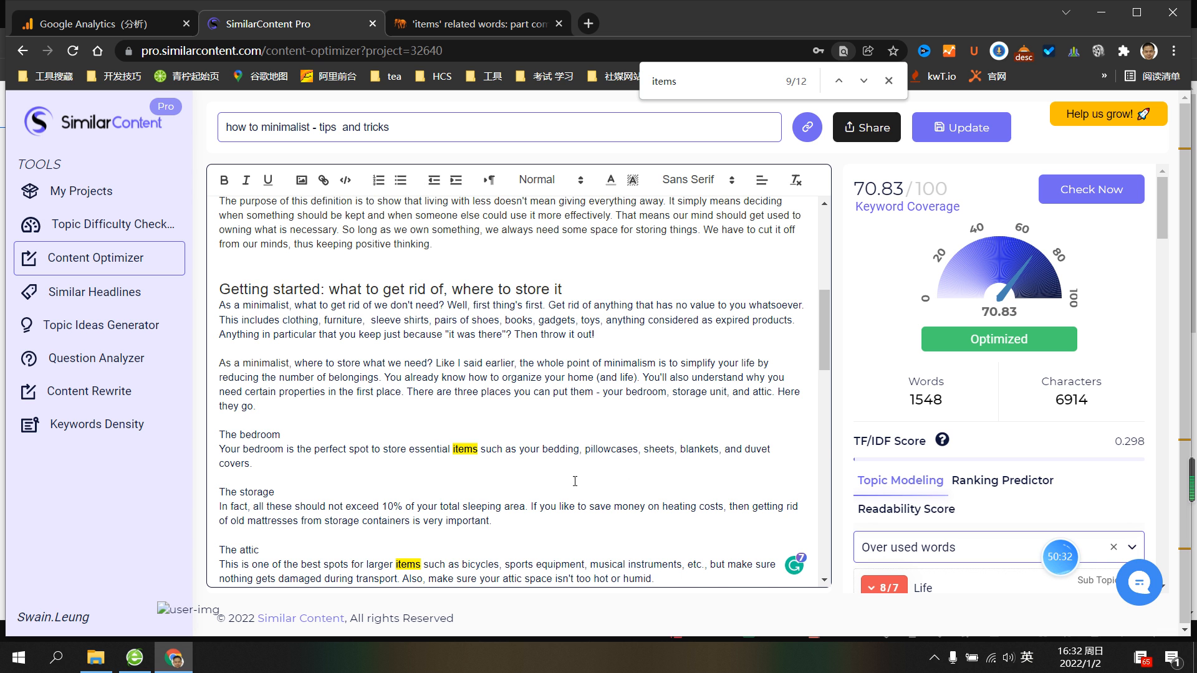
Review the article text and the over used words list for terms that still exceed their recommended counts
{"action": "scroll", "coordinate": [630, 473], "scroll_direction": "down", "scroll_amount": 12}
{"action": "scroll", "coordinate": [632, 471], "scroll_direction": "up", "scroll_amount": 1}
{"action": "scroll", "coordinate": [632, 471], "scroll_direction": "up", "scroll_amount": 10}
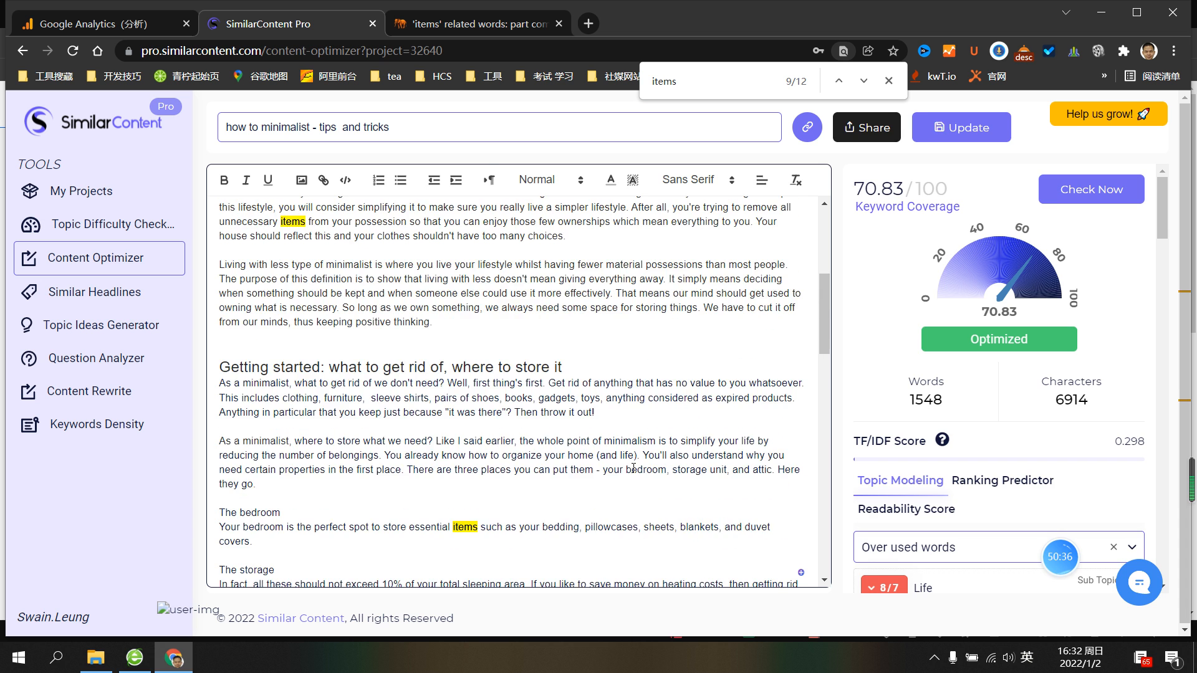
{"action": "scroll", "coordinate": [900, 477], "scroll_direction": "down", "scroll_amount": 1}
{"action": "scroll", "coordinate": [900, 477], "scroll_direction": "down", "scroll_amount": 15}
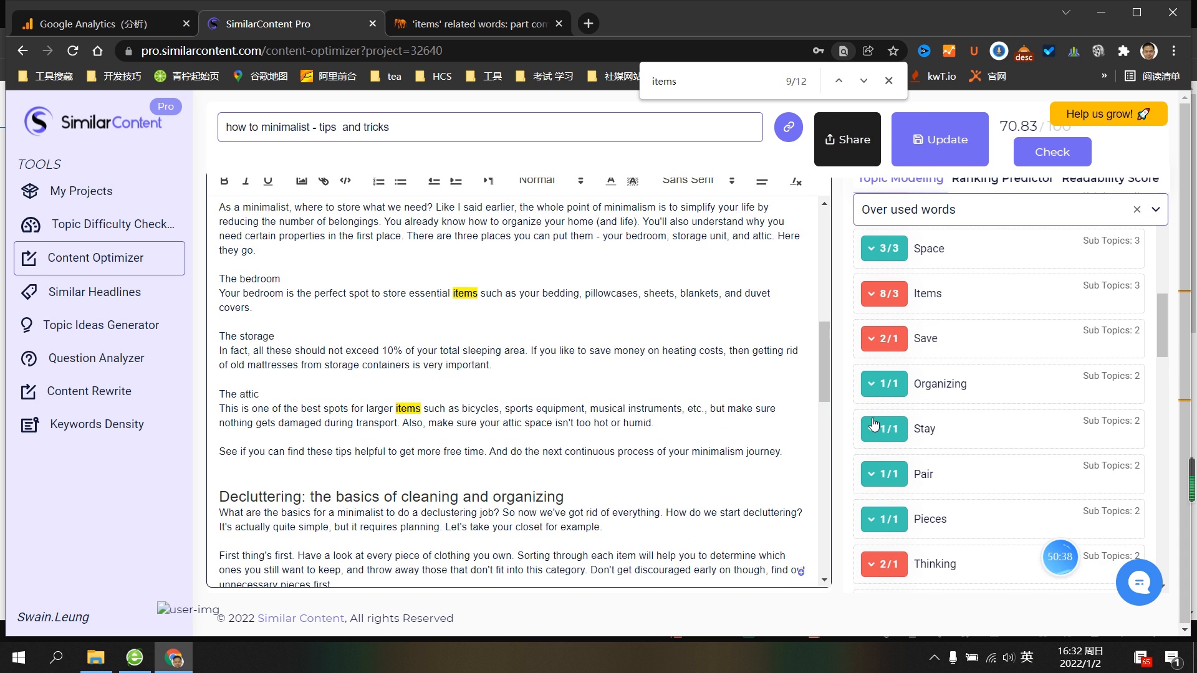
{"action": "scroll", "coordinate": [874, 424], "scroll_direction": "down", "scroll_amount": 7}
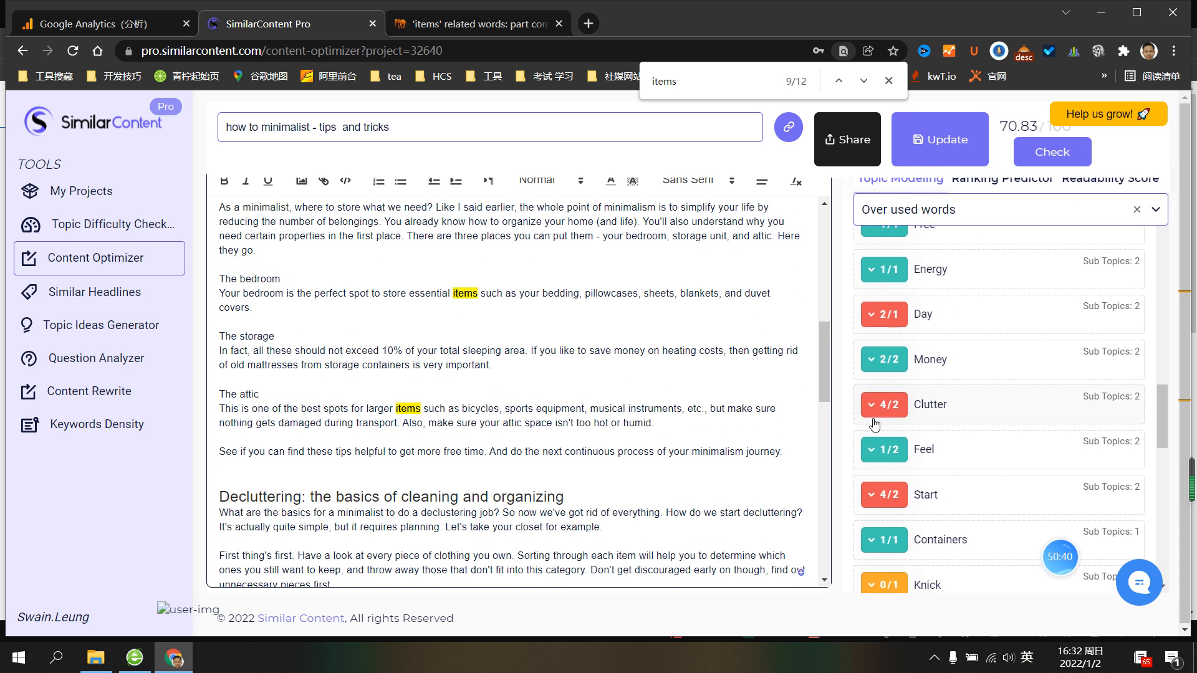
{"action": "scroll", "coordinate": [620, 422], "scroll_direction": "up", "scroll_amount": 5}
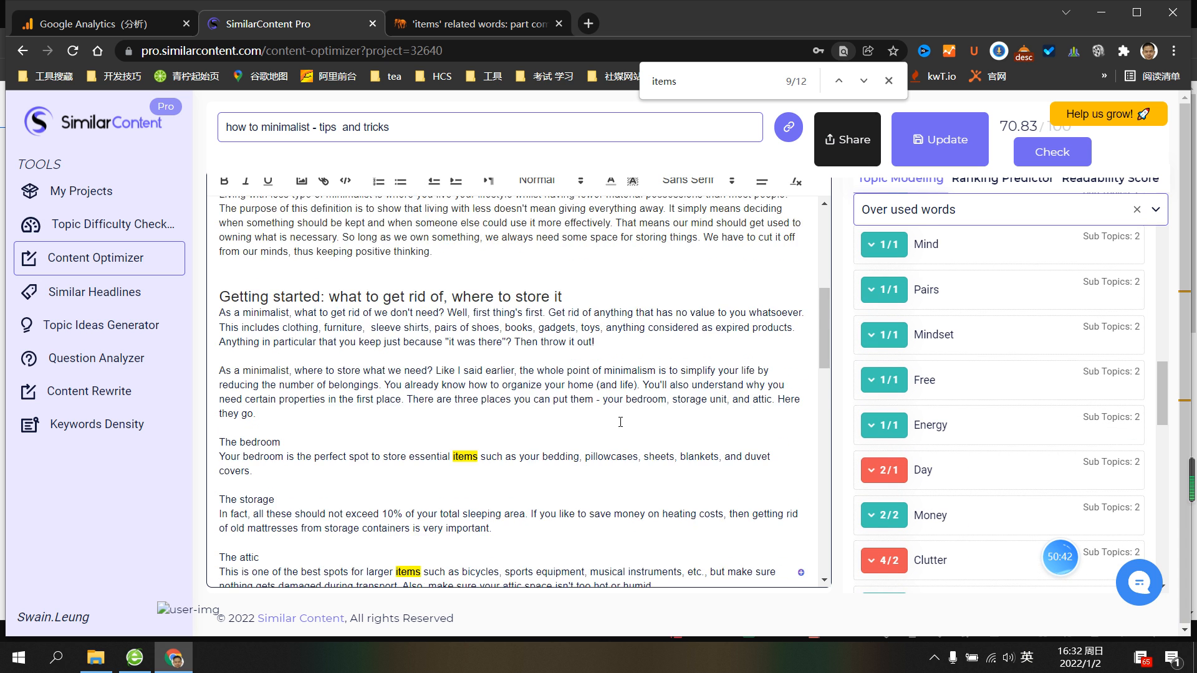
{"action": "scroll", "coordinate": [620, 422], "scroll_direction": "down", "scroll_amount": 4}
{"action": "scroll", "coordinate": [686, 406], "scroll_direction": "up", "scroll_amount": 9}
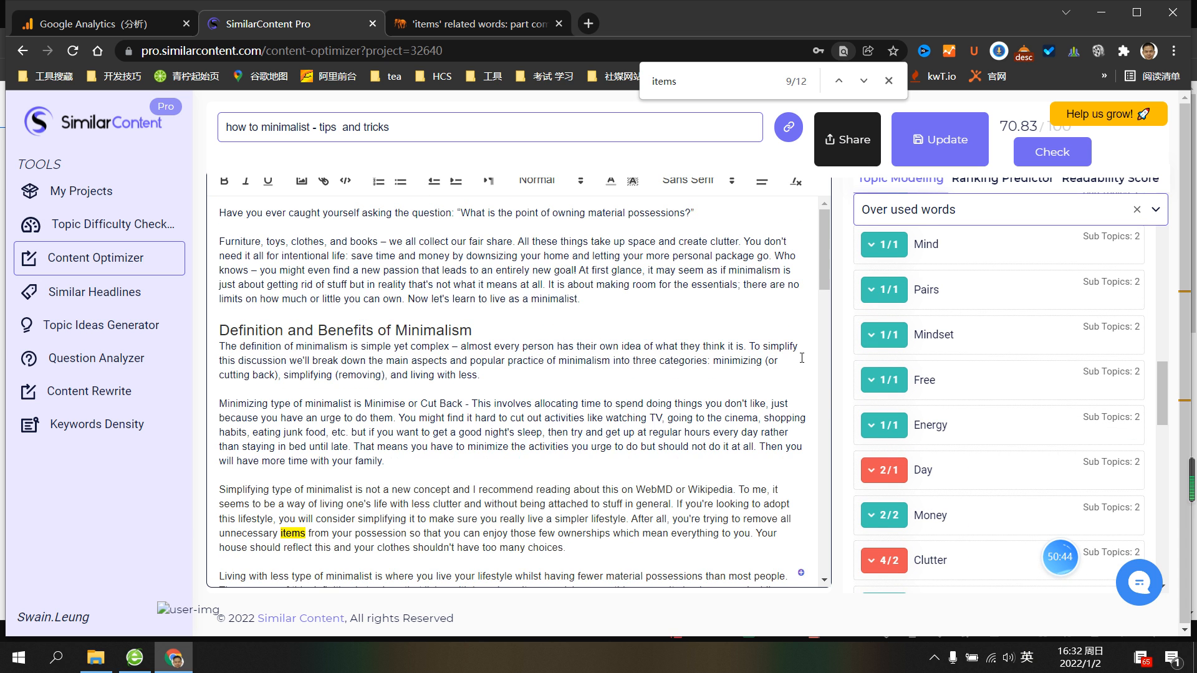
{"action": "scroll", "coordinate": [935, 329], "scroll_direction": "down", "scroll_amount": 5}
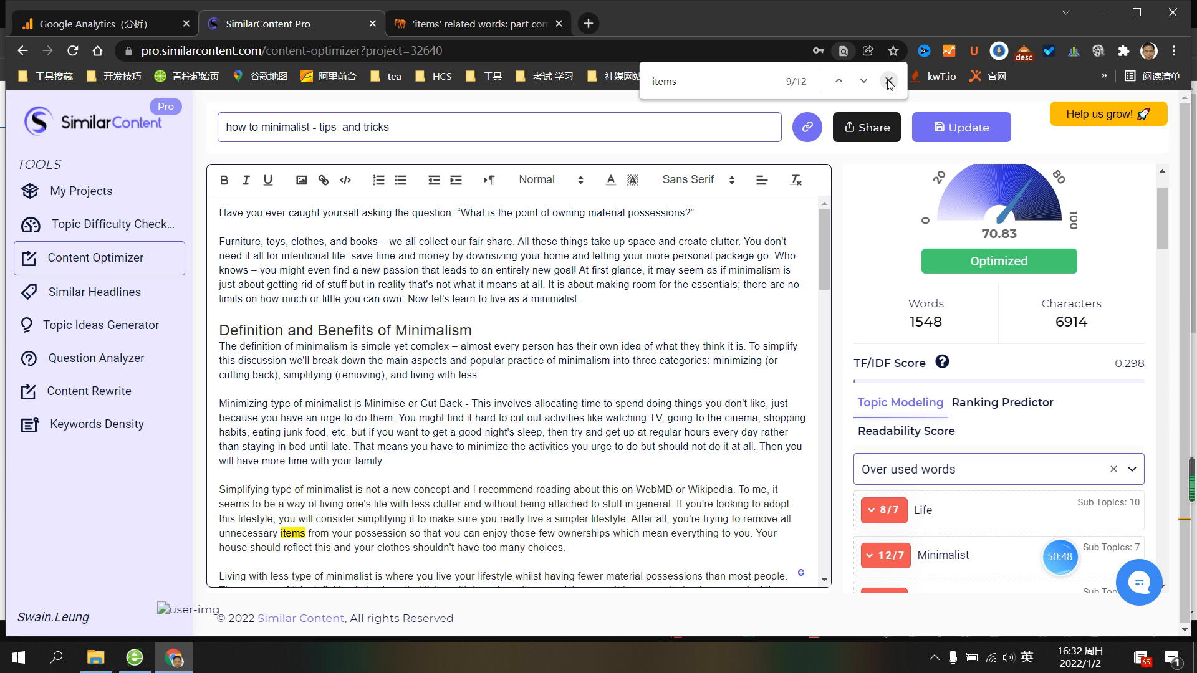
Step through the remaining page matches for "items" in the article and the over used words list
{"action": "left_click", "coordinate": [839, 80]}
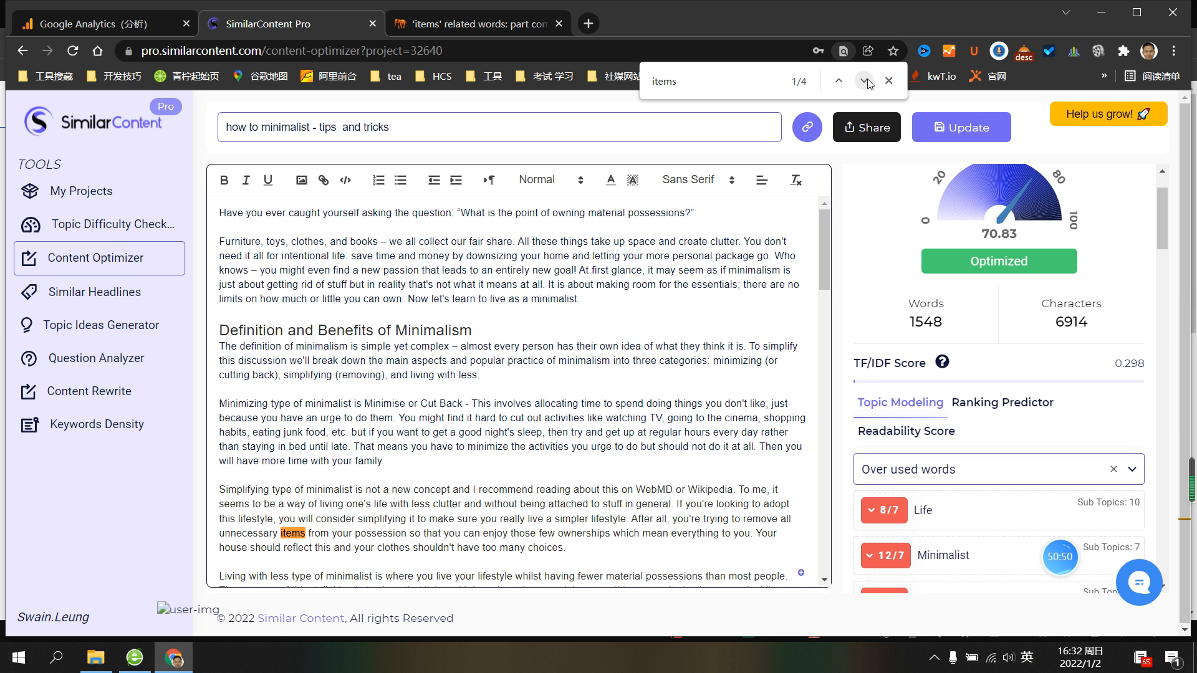
{"action": "left_click", "coordinate": [867, 82]}
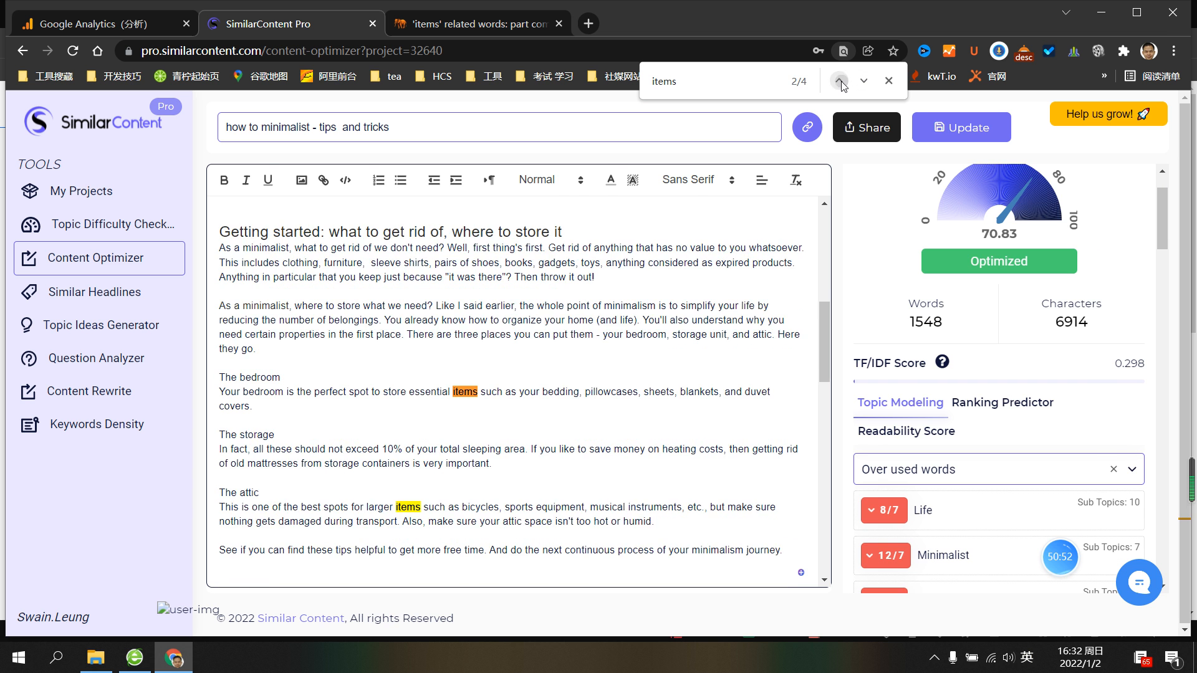
{"action": "left_click", "coordinate": [839, 81]}
{"action": "left_click", "coordinate": [840, 81]}
{"action": "scroll", "coordinate": [889, 313], "scroll_direction": "up", "scroll_amount": 1}
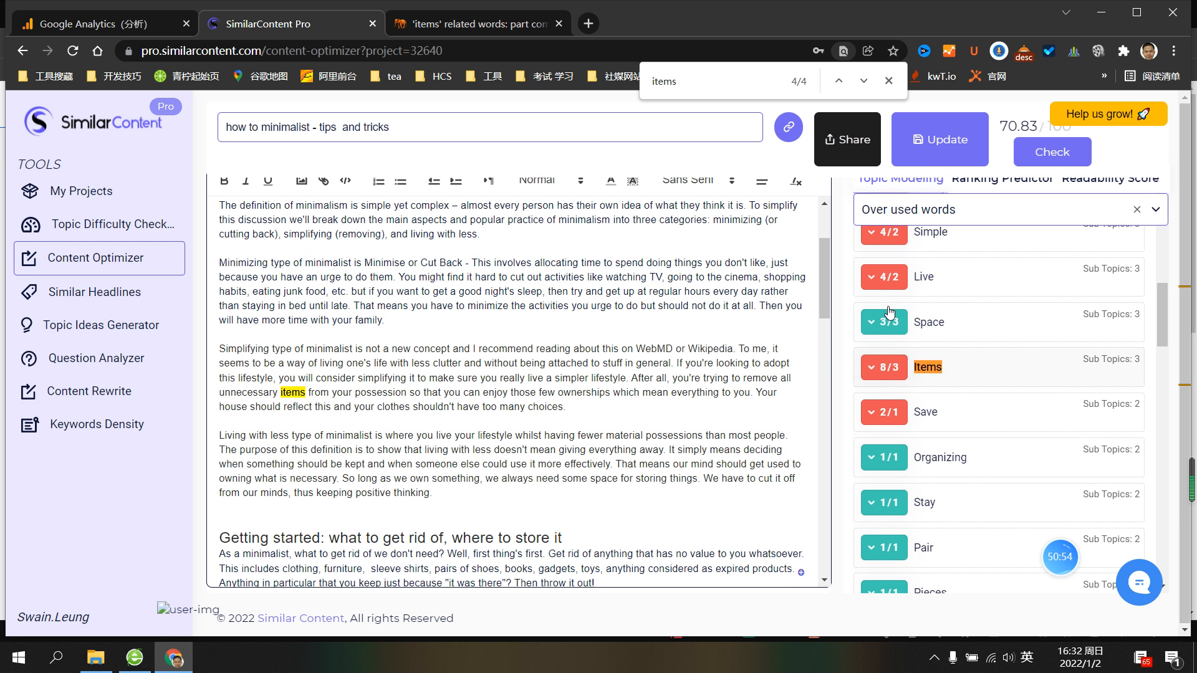
{"action": "scroll", "coordinate": [720, 337], "scroll_direction": "down", "scroll_amount": 3}
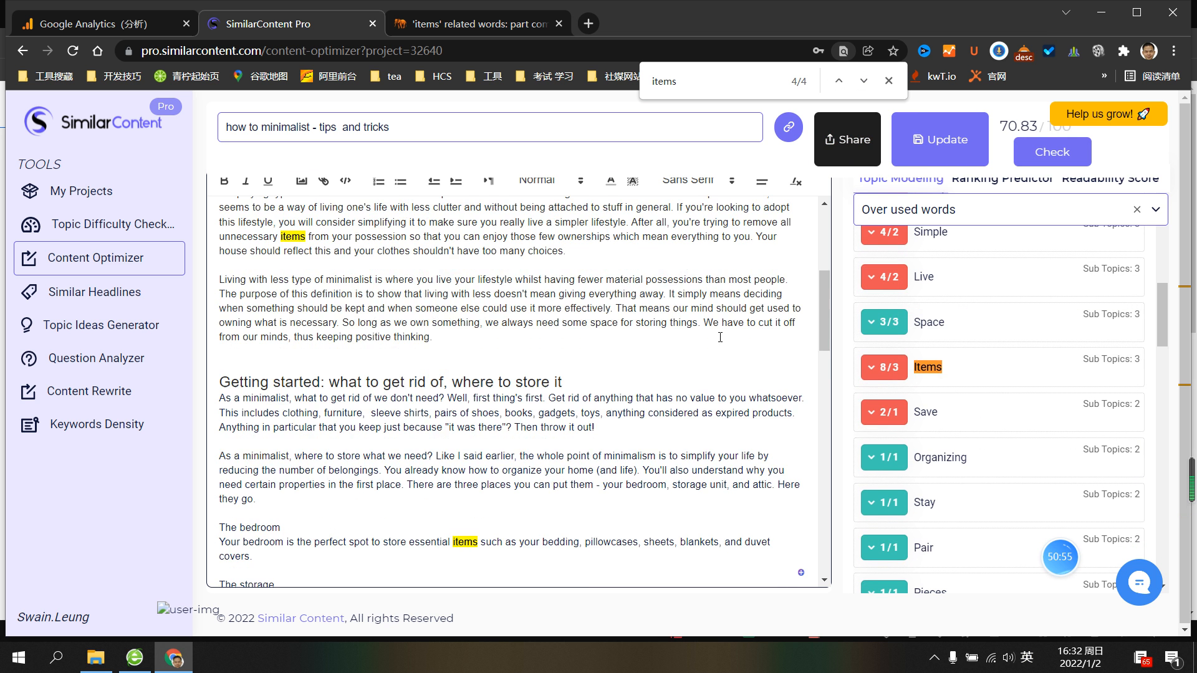
Check the "Items" entry against the remaining matches in the article and save the updated project
{"action": "left_click", "coordinate": [875, 373]}
{"action": "left_click", "coordinate": [873, 373]}
{"action": "scroll", "coordinate": [608, 364], "scroll_direction": "down", "scroll_amount": 6}
{"action": "scroll", "coordinate": [630, 352], "scroll_direction": "down", "scroll_amount": 2}
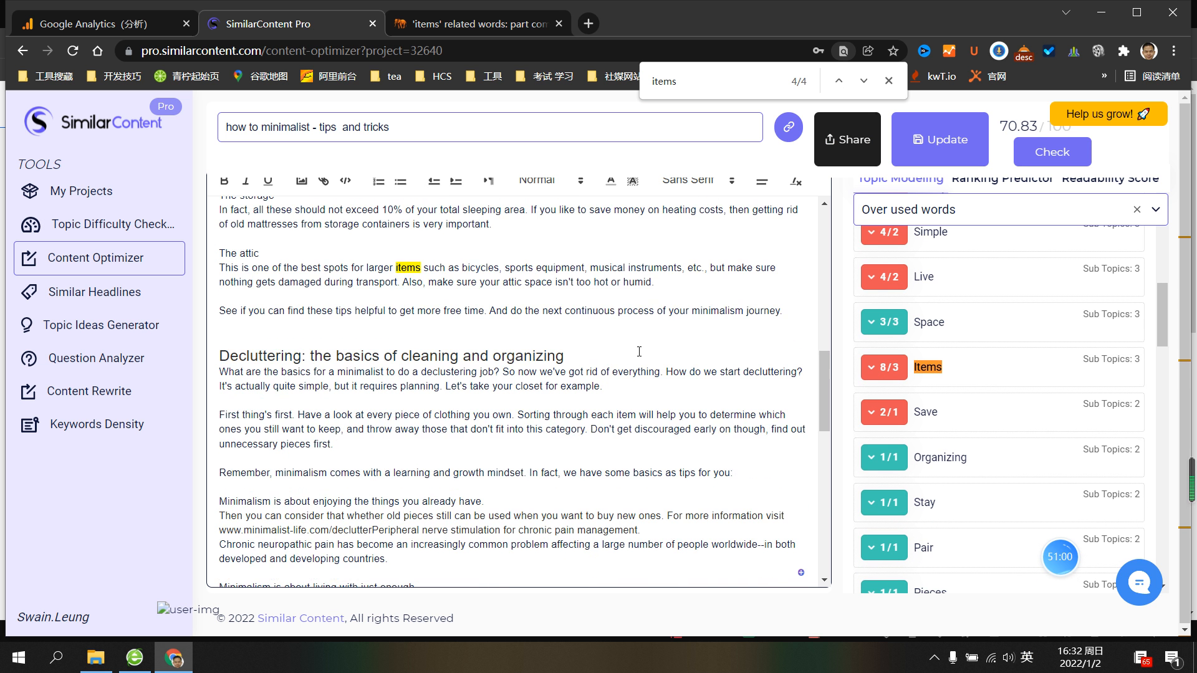
{"action": "scroll", "coordinate": [639, 351], "scroll_direction": "up", "scroll_amount": 5}
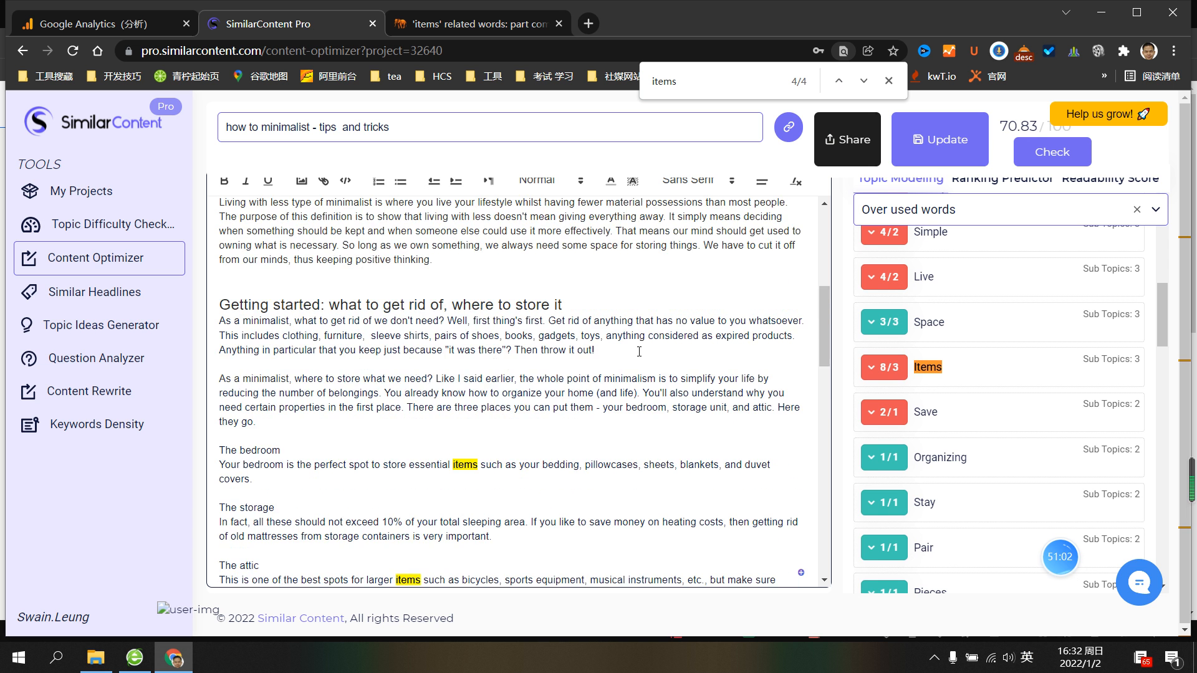
{"action": "left_click", "coordinate": [940, 145]}
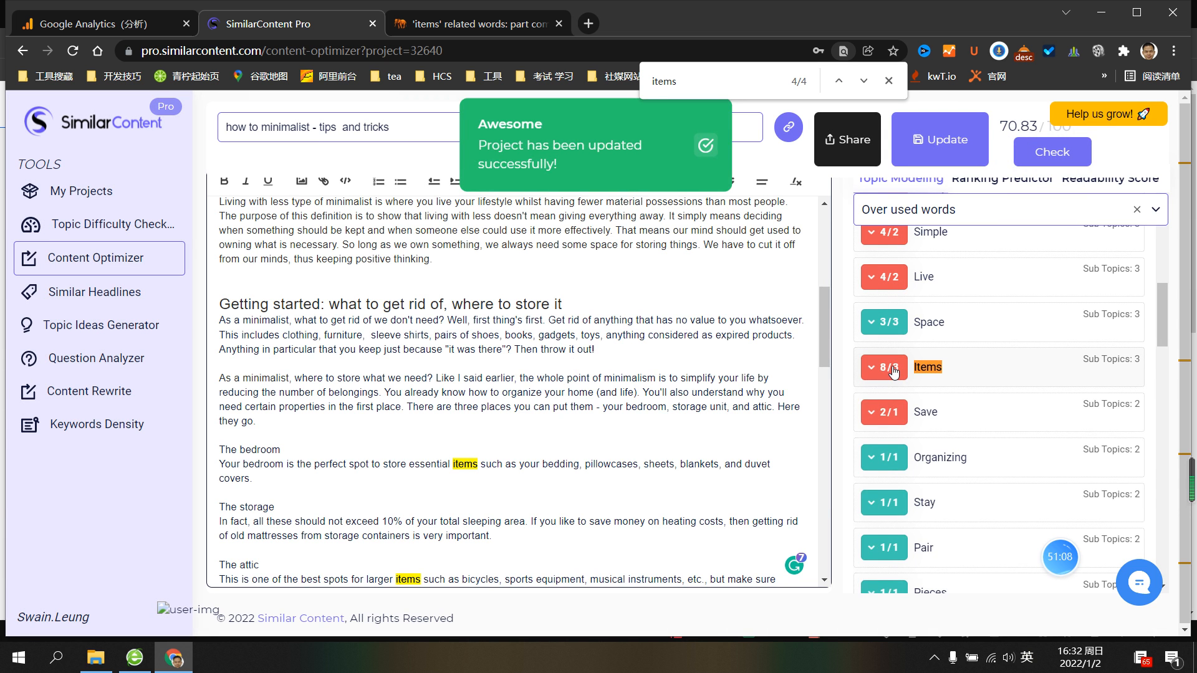
Examine the sub topics of the over used word "Items" and scan the whole article for its remaining occurrences
{"action": "left_click", "coordinate": [893, 369]}
{"action": "left_click", "coordinate": [893, 369]}
{"action": "scroll", "coordinate": [699, 383], "scroll_direction": "up", "scroll_amount": 3}
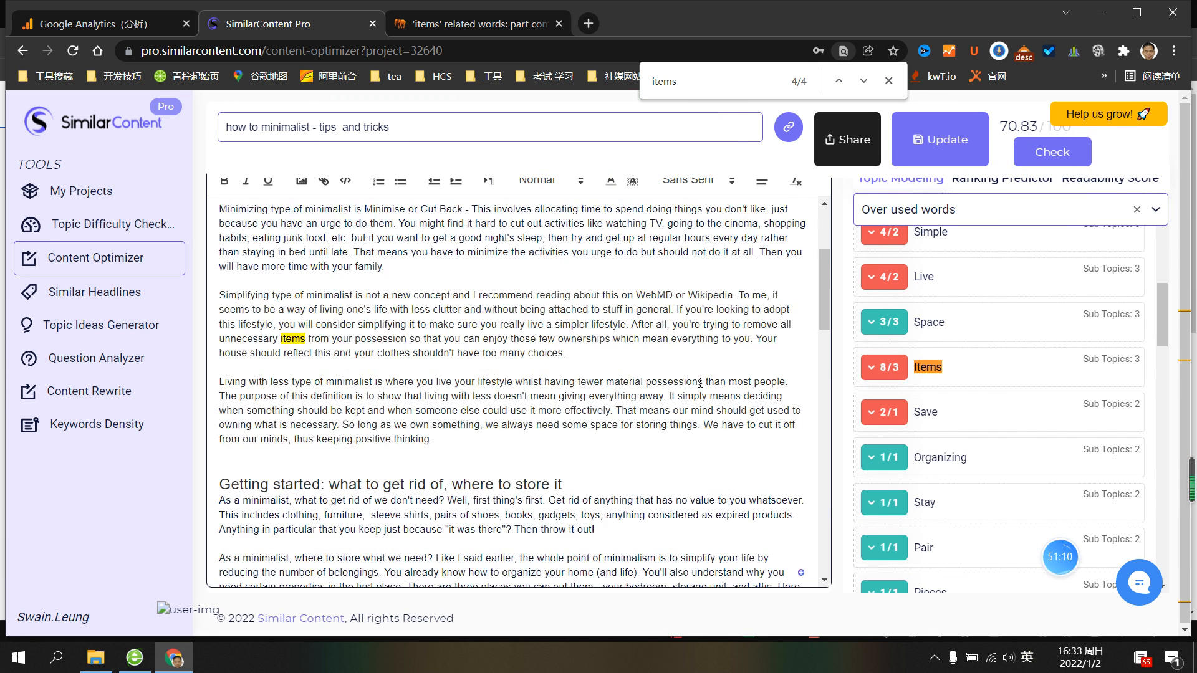
{"action": "scroll", "coordinate": [699, 382], "scroll_direction": "up", "scroll_amount": 3}
{"action": "scroll", "coordinate": [702, 382], "scroll_direction": "down", "scroll_amount": 6}
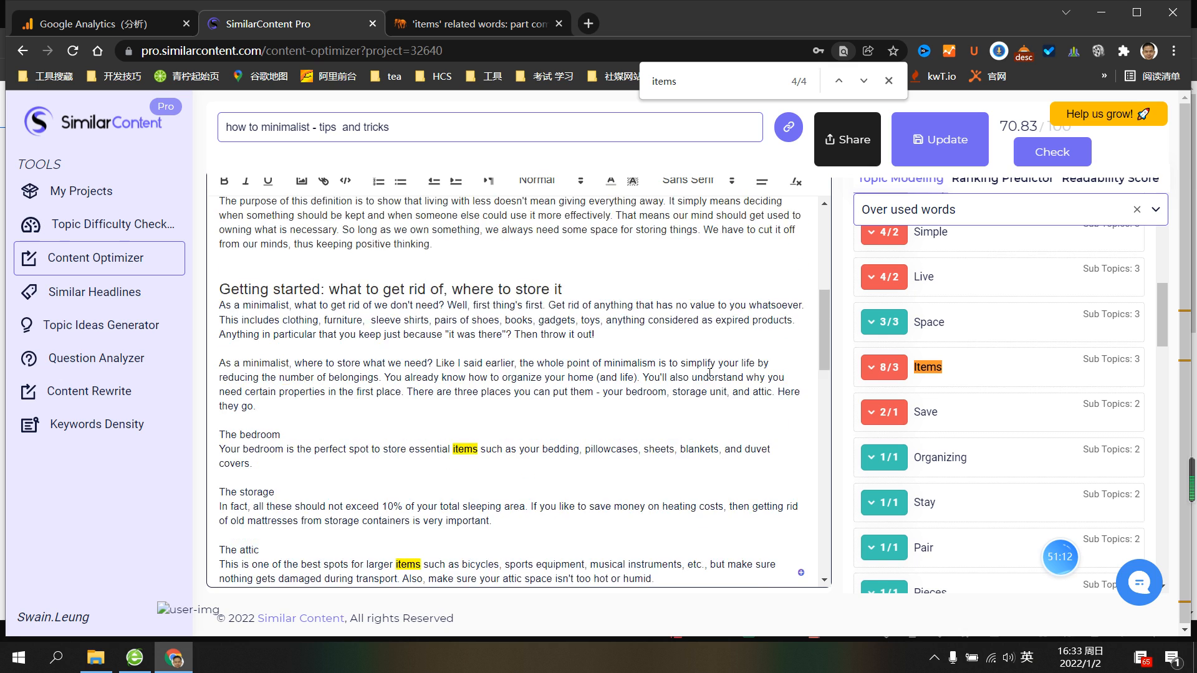
{"action": "scroll", "coordinate": [709, 373], "scroll_direction": "up", "scroll_amount": 2}
{"action": "scroll", "coordinate": [448, 351], "scroll_direction": "down", "scroll_amount": 7}
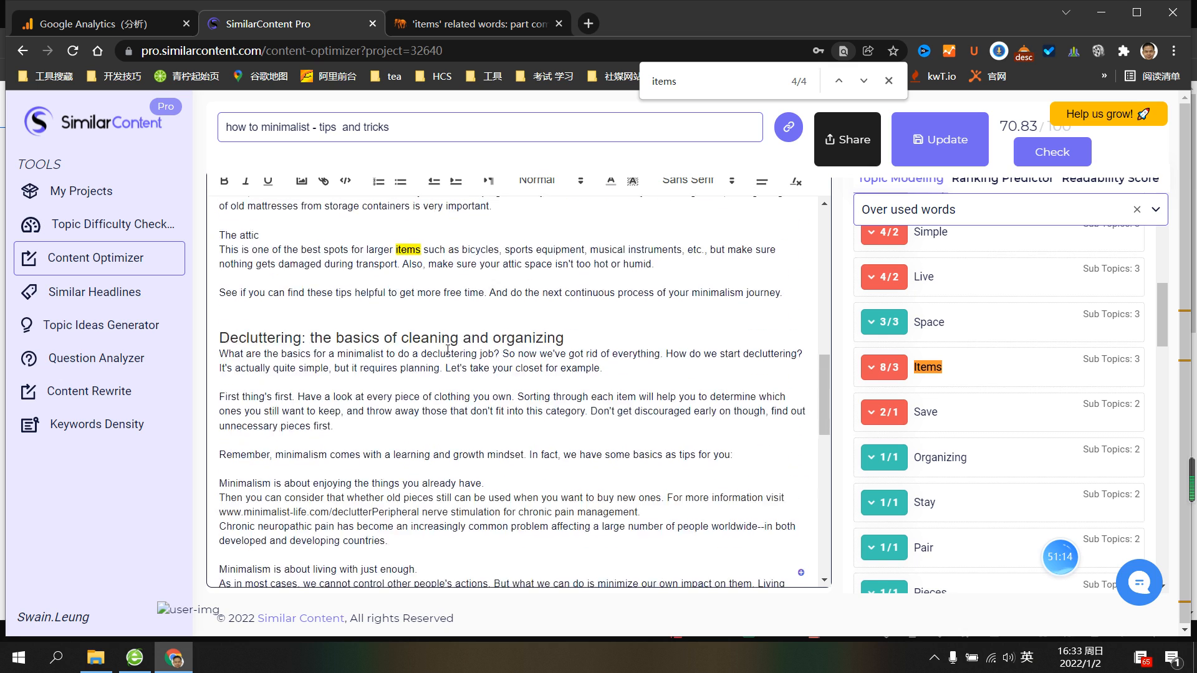
{"action": "scroll", "coordinate": [449, 351], "scroll_direction": "down", "scroll_amount": 12}
{"action": "scroll", "coordinate": [477, 336], "scroll_direction": "up", "scroll_amount": 5}
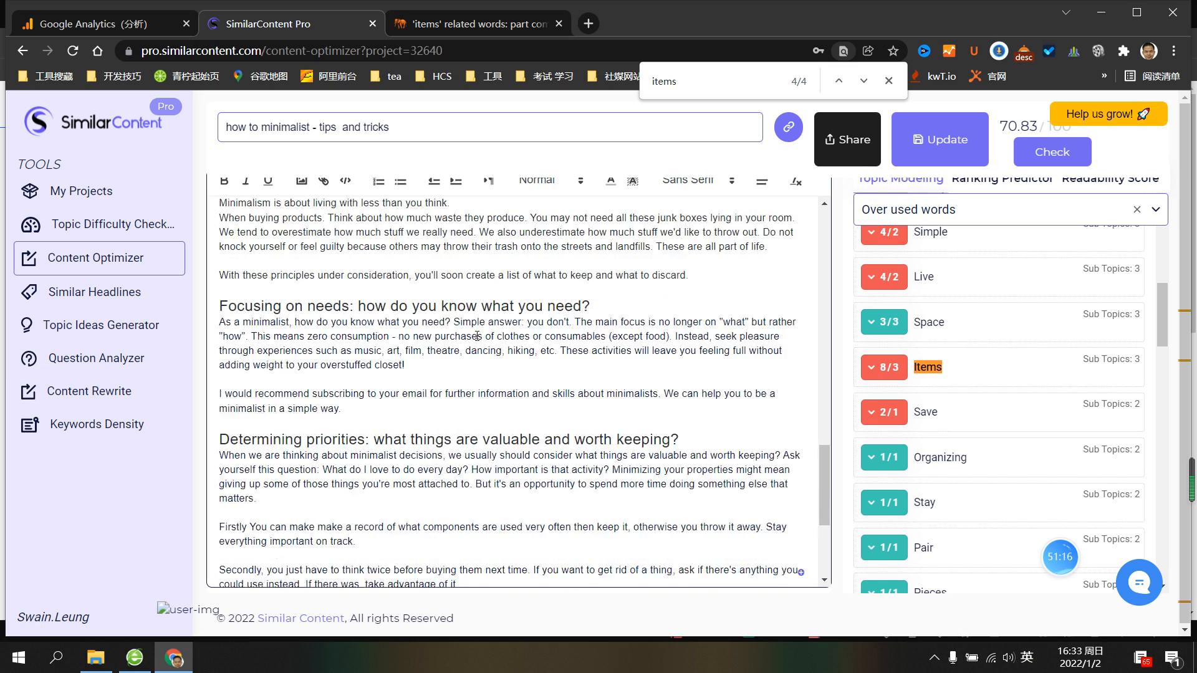
{"action": "scroll", "coordinate": [477, 337], "scroll_direction": "up", "scroll_amount": 10}
{"action": "scroll", "coordinate": [477, 337], "scroll_direction": "up", "scroll_amount": 5}
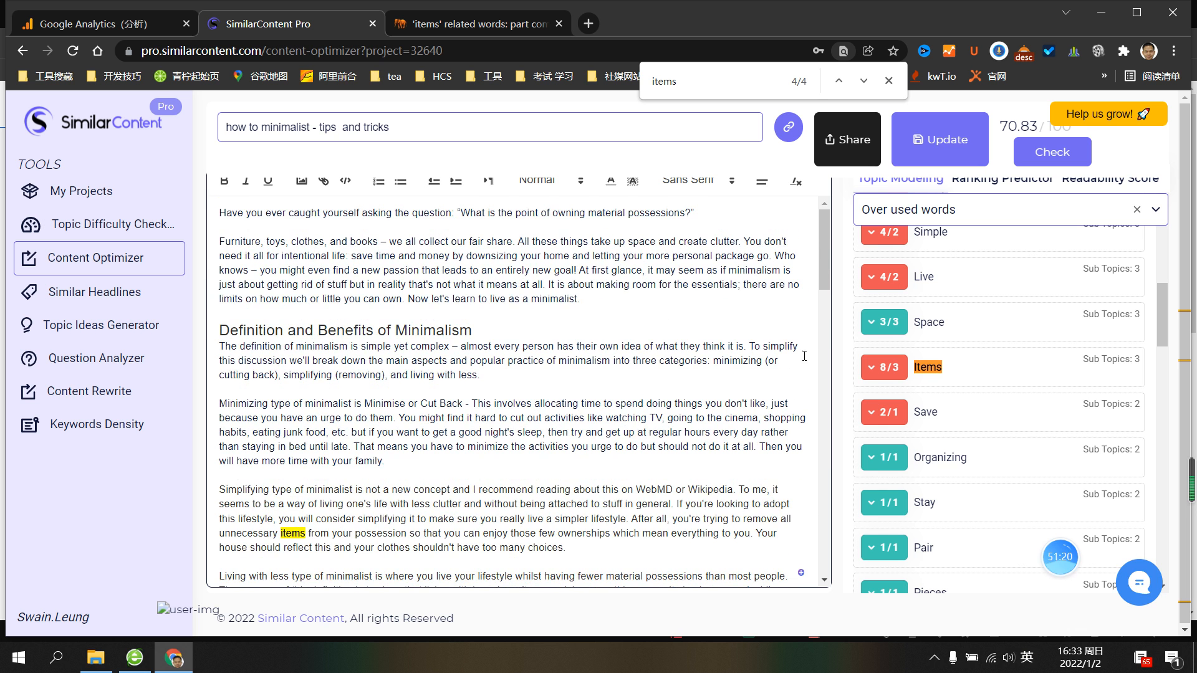
{"action": "left_click", "coordinate": [871, 373]}
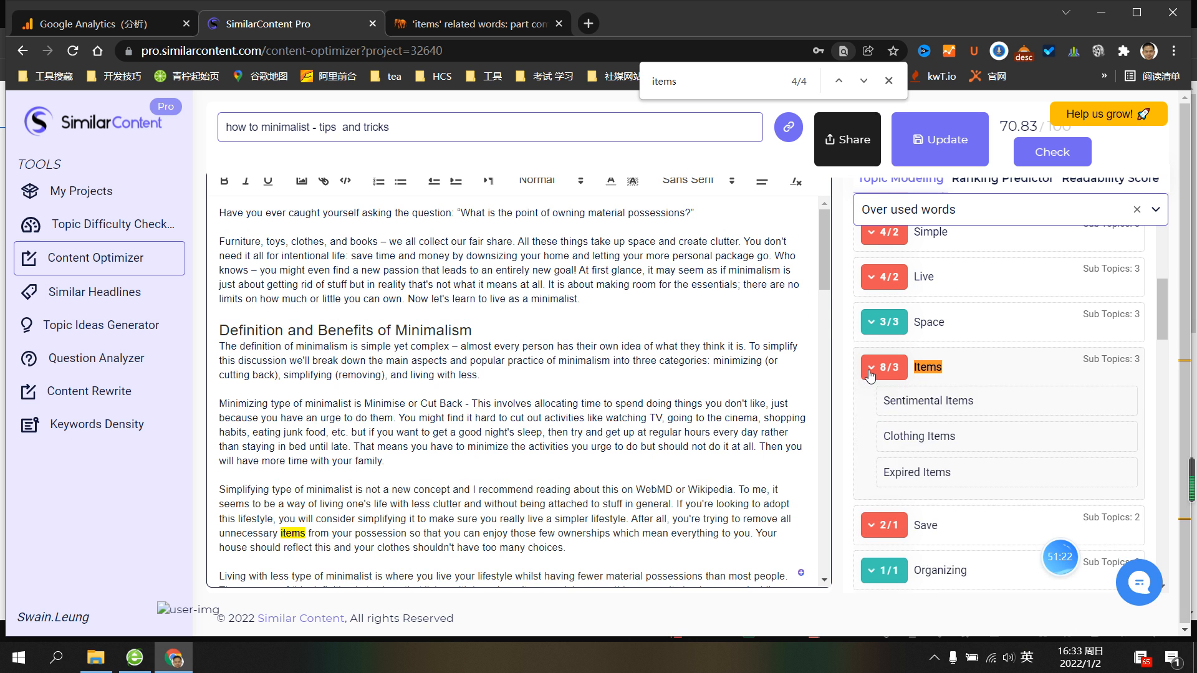
{"action": "left_click", "coordinate": [872, 374]}
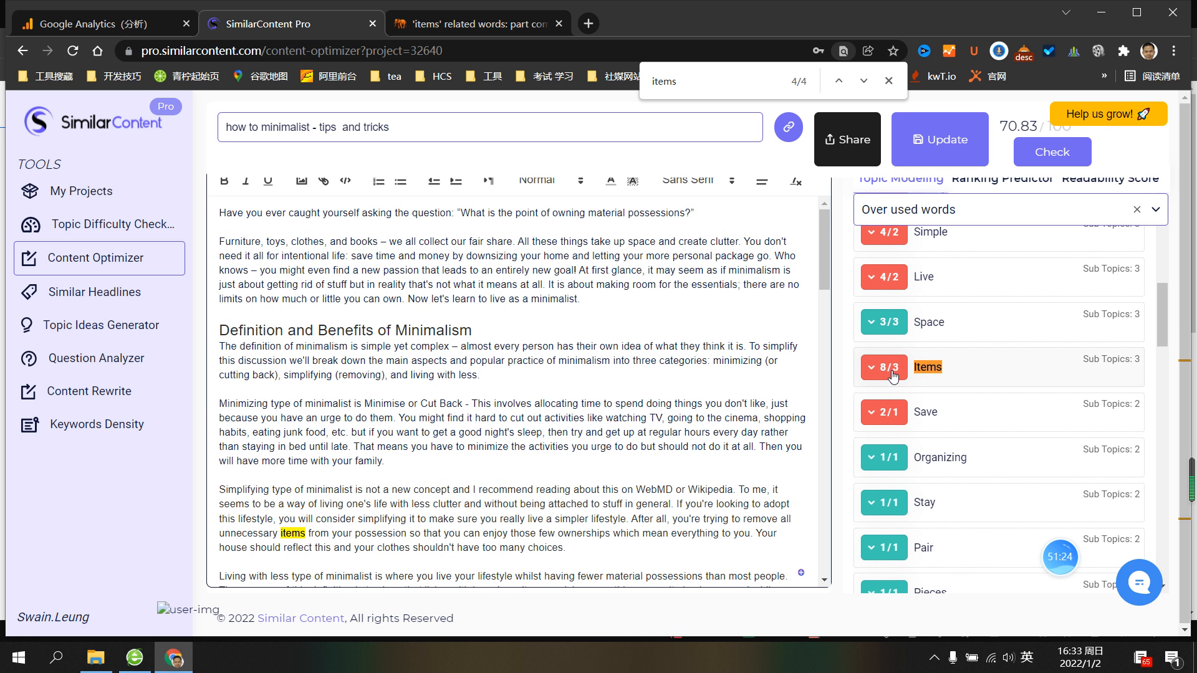
{"action": "left_click", "coordinate": [882, 373]}
{"action": "left_click", "coordinate": [881, 372]}
{"action": "scroll", "coordinate": [919, 432], "scroll_direction": "up", "scroll_amount": 3}
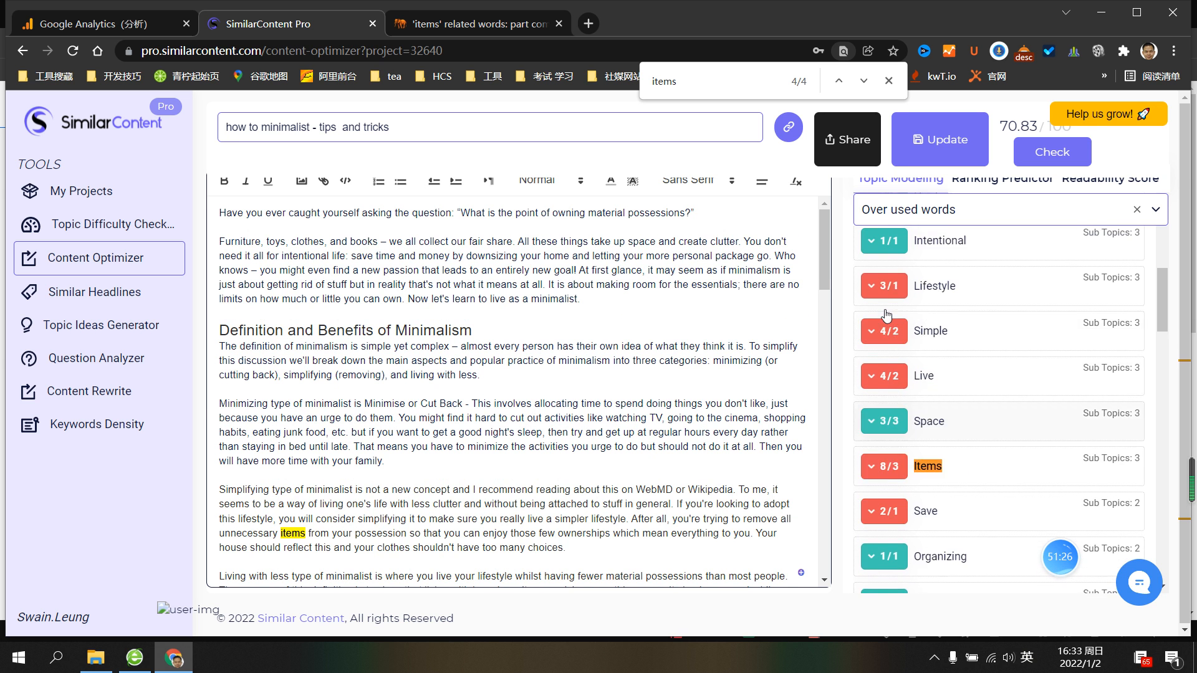
Examine the sub topics of "Simple" and "Lifestyle" and look through the rest of the topic list
{"action": "left_click", "coordinate": [879, 394]}
{"action": "scroll", "coordinate": [882, 393], "scroll_direction": "up", "scroll_amount": 3}
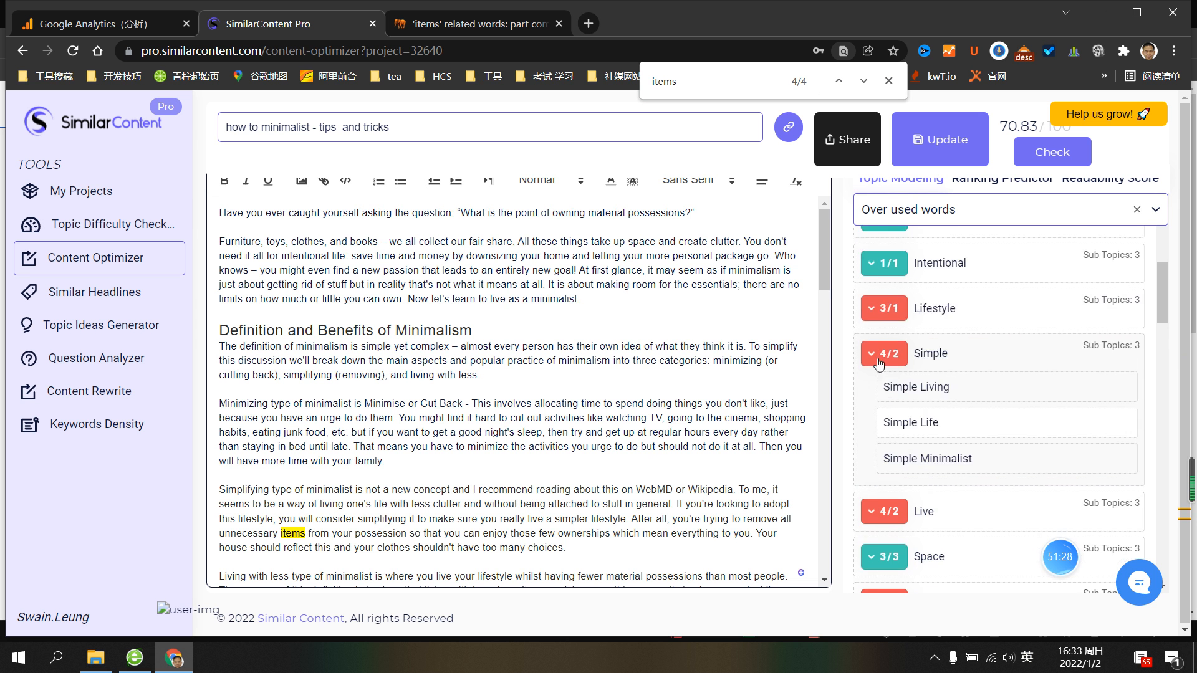
{"action": "left_click", "coordinate": [887, 393]}
{"action": "left_click", "coordinate": [886, 391]}
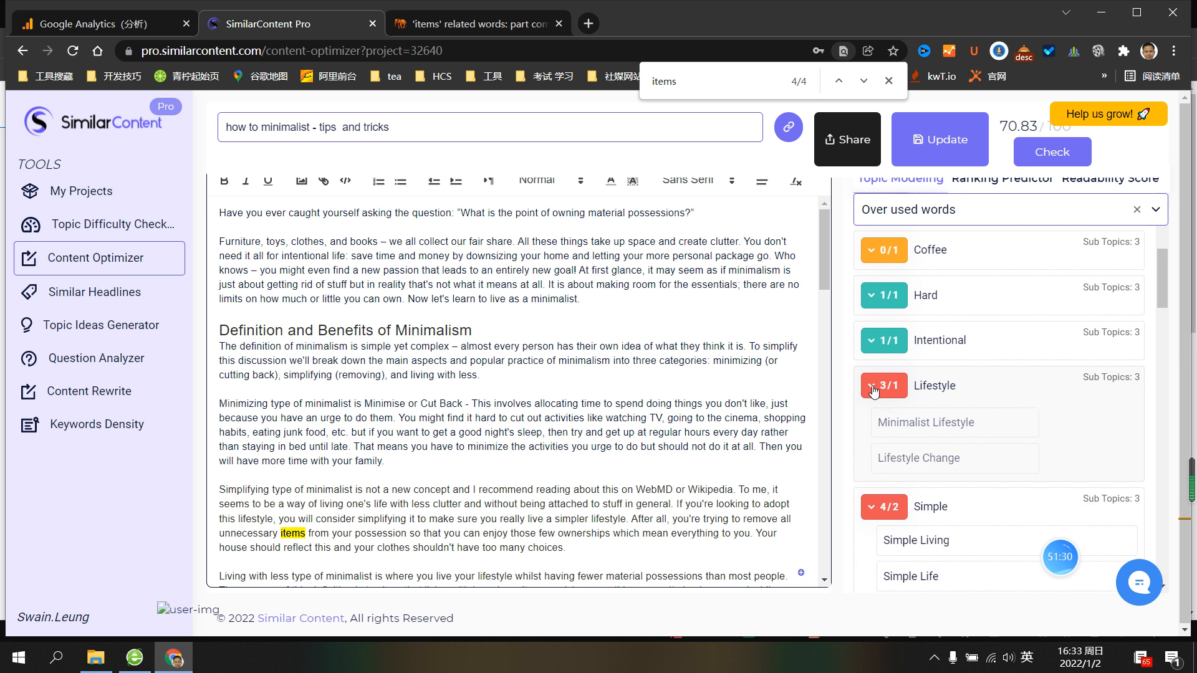
{"action": "scroll", "coordinate": [878, 390], "scroll_direction": "down", "scroll_amount": 1}
{"action": "scroll", "coordinate": [879, 389], "scroll_direction": "down", "scroll_amount": 6}
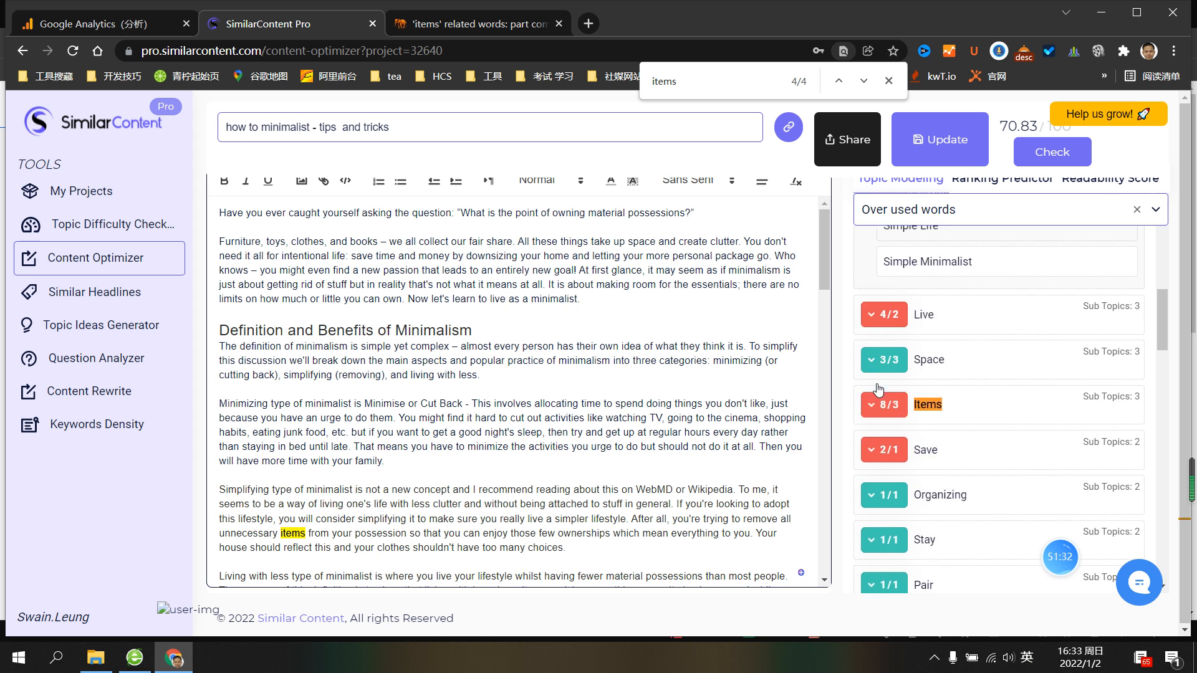
{"action": "scroll", "coordinate": [879, 390], "scroll_direction": "down", "scroll_amount": 6}
{"action": "scroll", "coordinate": [878, 390], "scroll_direction": "up", "scroll_amount": 3}
Reapply the "Over used words" filter to the topic modeling list
{"action": "left_click", "coordinate": [1157, 206]}
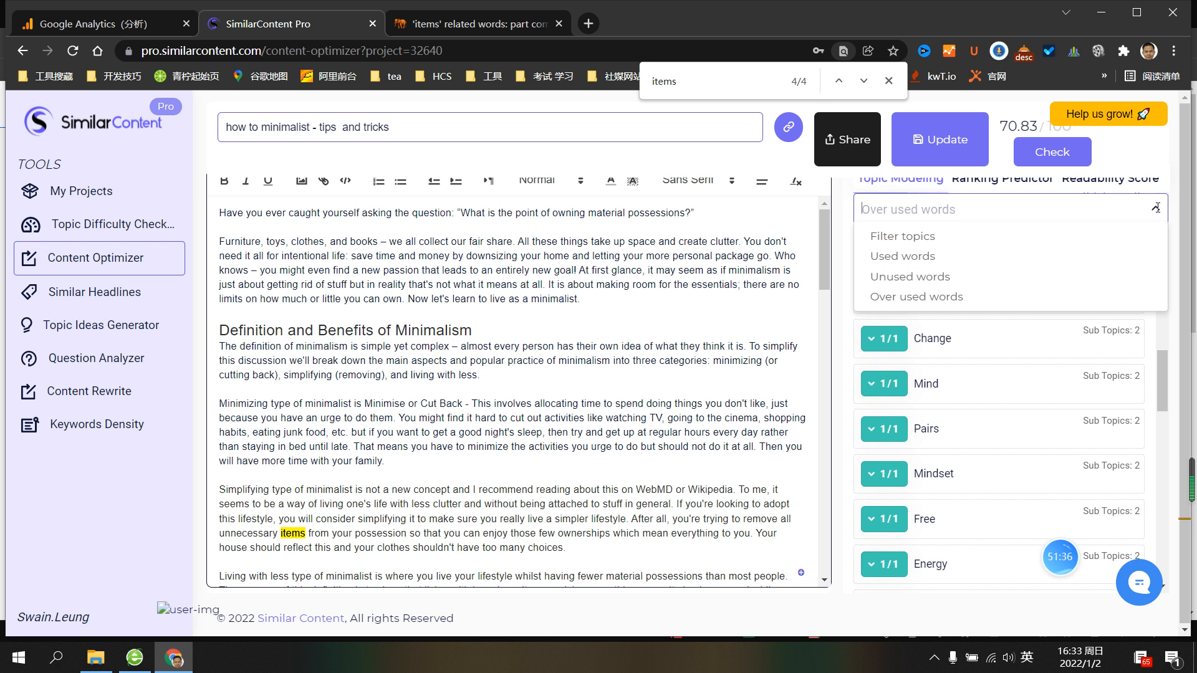
{"action": "left_click", "coordinate": [904, 297]}
{"action": "scroll", "coordinate": [1029, 310], "scroll_direction": "up", "scroll_amount": 10}
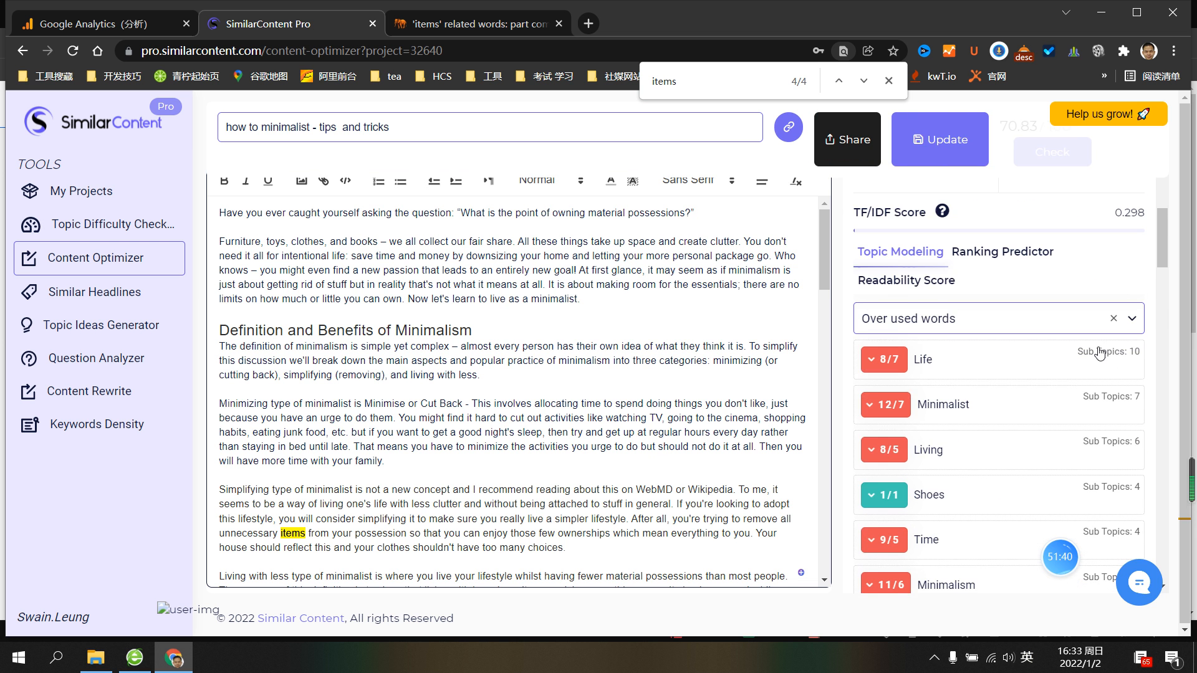
{"action": "left_click", "coordinate": [1114, 313]}
{"action": "left_click", "coordinate": [1128, 311]}
{"action": "left_click", "coordinate": [1005, 396]}
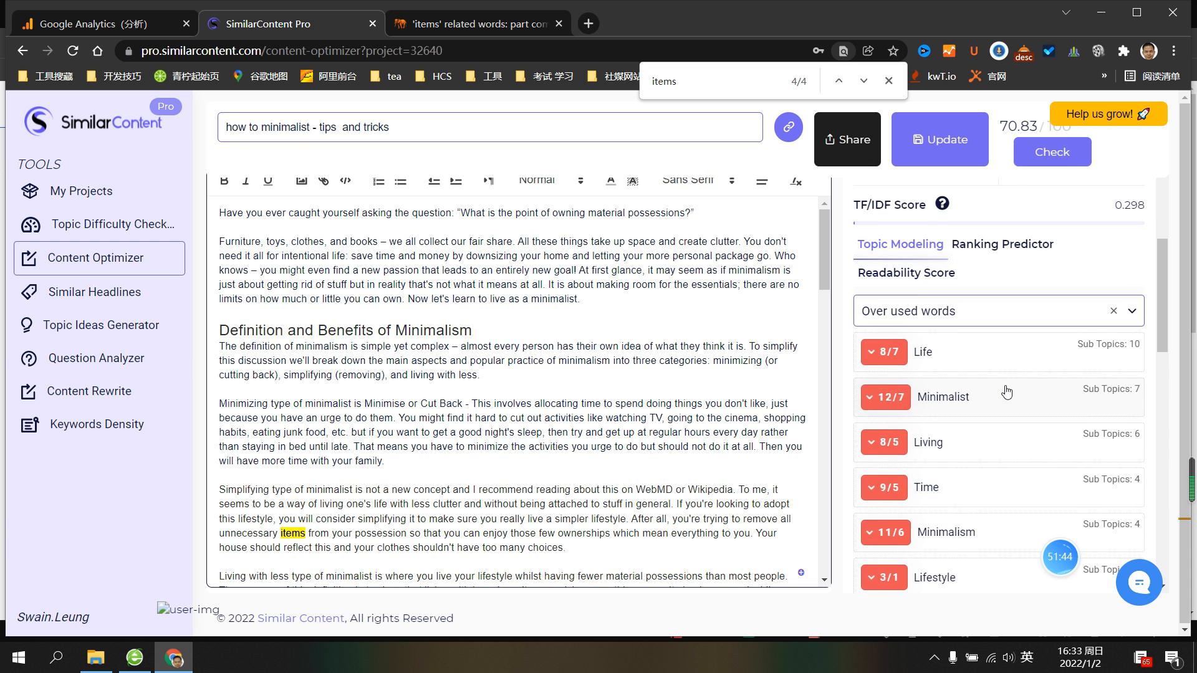
Review the filtered over used words, examining the sub topics listed under "Minimalism"
{"action": "scroll", "coordinate": [1006, 392], "scroll_direction": "down", "scroll_amount": 5}
{"action": "scroll", "coordinate": [1007, 392], "scroll_direction": "up", "scroll_amount": 5}
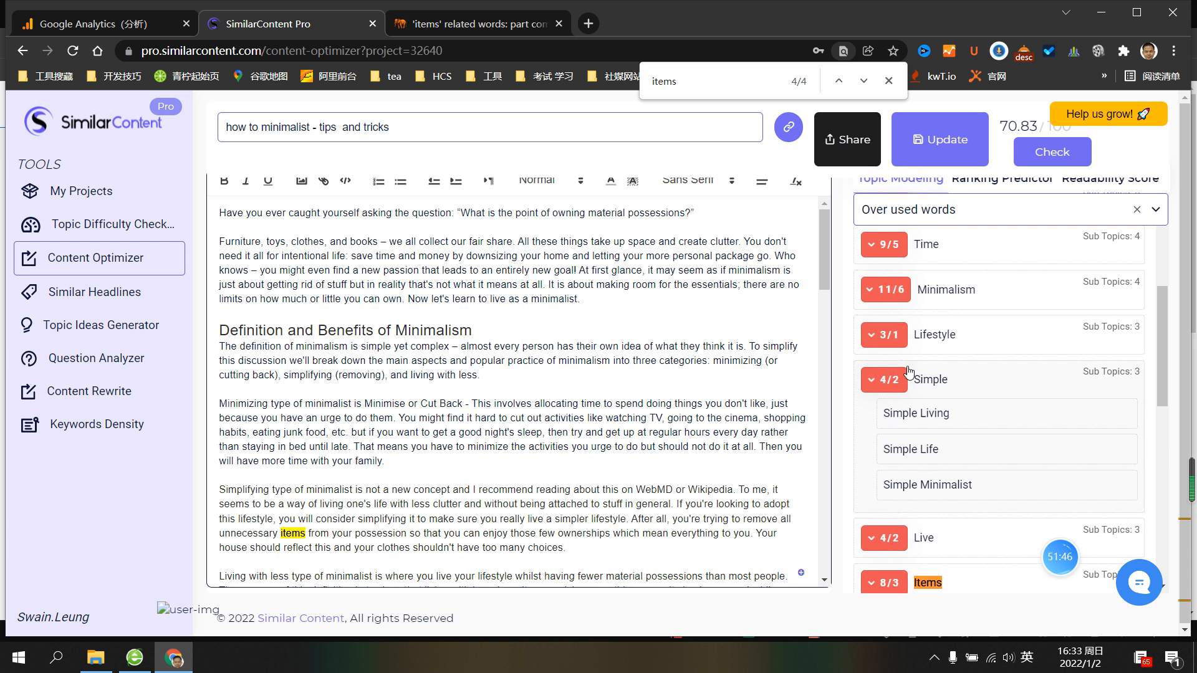
{"action": "left_click", "coordinate": [888, 371]}
{"action": "left_click", "coordinate": [888, 372]}
{"action": "left_click", "coordinate": [885, 326]}
{"action": "left_click", "coordinate": [885, 325]}
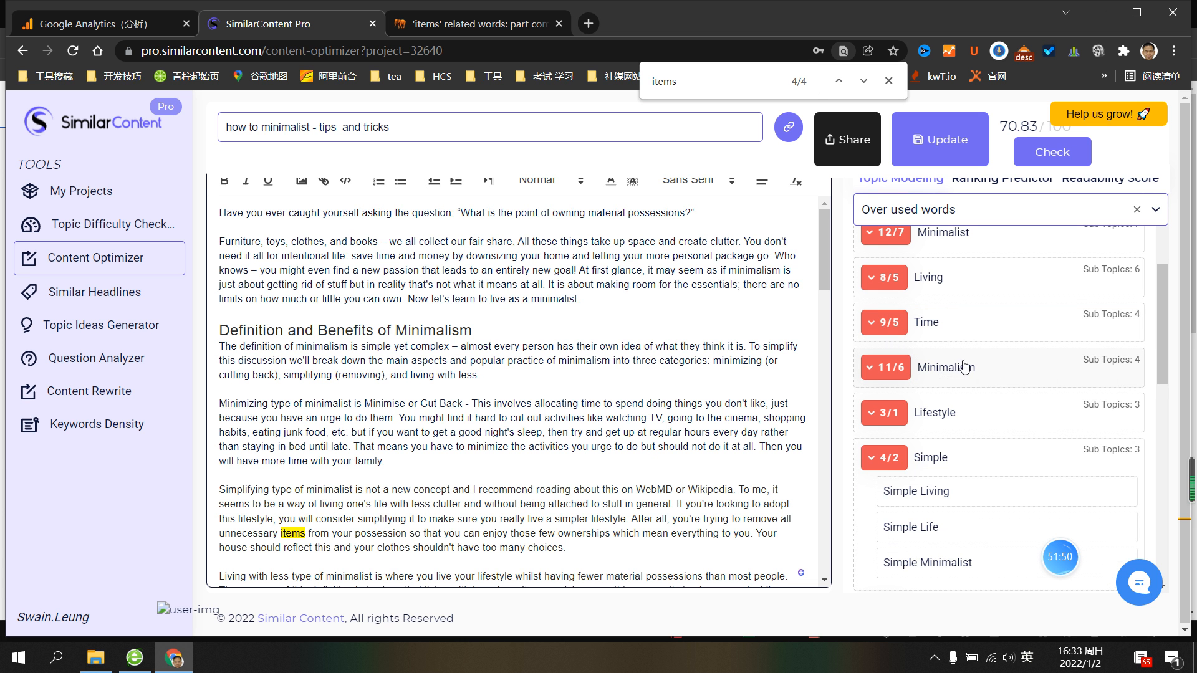
{"action": "left_click", "coordinate": [877, 377]}
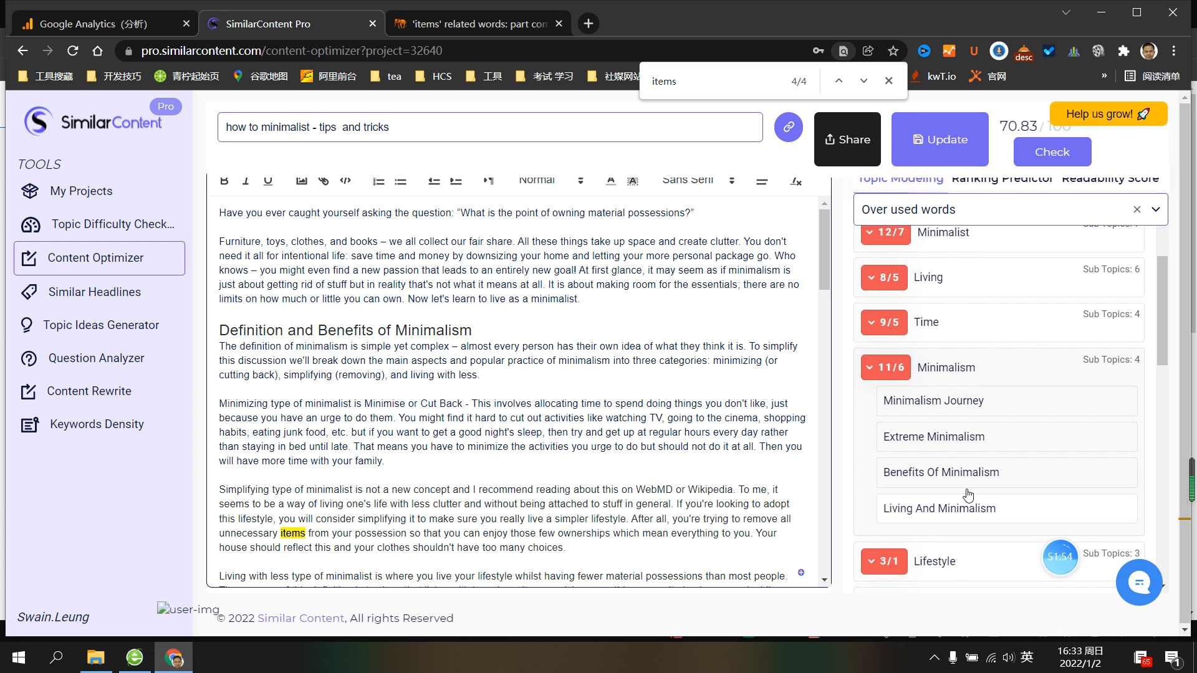
{"action": "scroll", "coordinate": [971, 441], "scroll_direction": "up", "scroll_amount": 5}
{"action": "scroll", "coordinate": [947, 487], "scroll_direction": "down", "scroll_amount": 3}
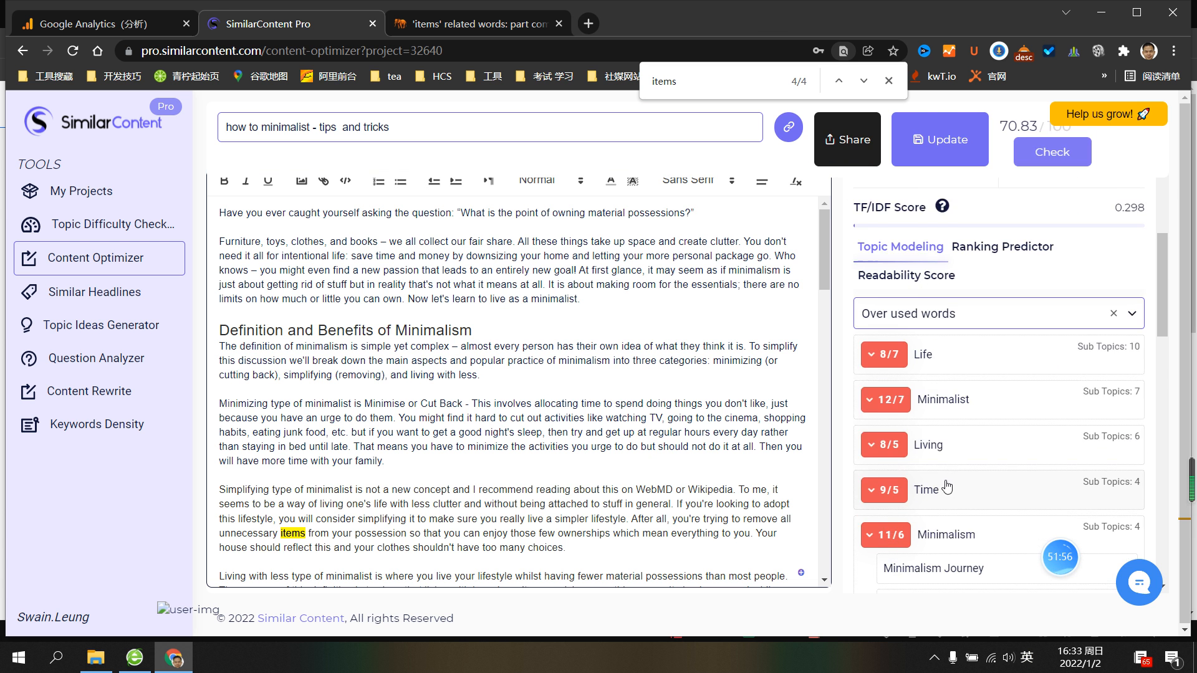
{"action": "scroll", "coordinate": [947, 487], "scroll_direction": "down", "scroll_amount": 4}
{"action": "scroll", "coordinate": [885, 314], "scroll_direction": "up", "scroll_amount": 1}
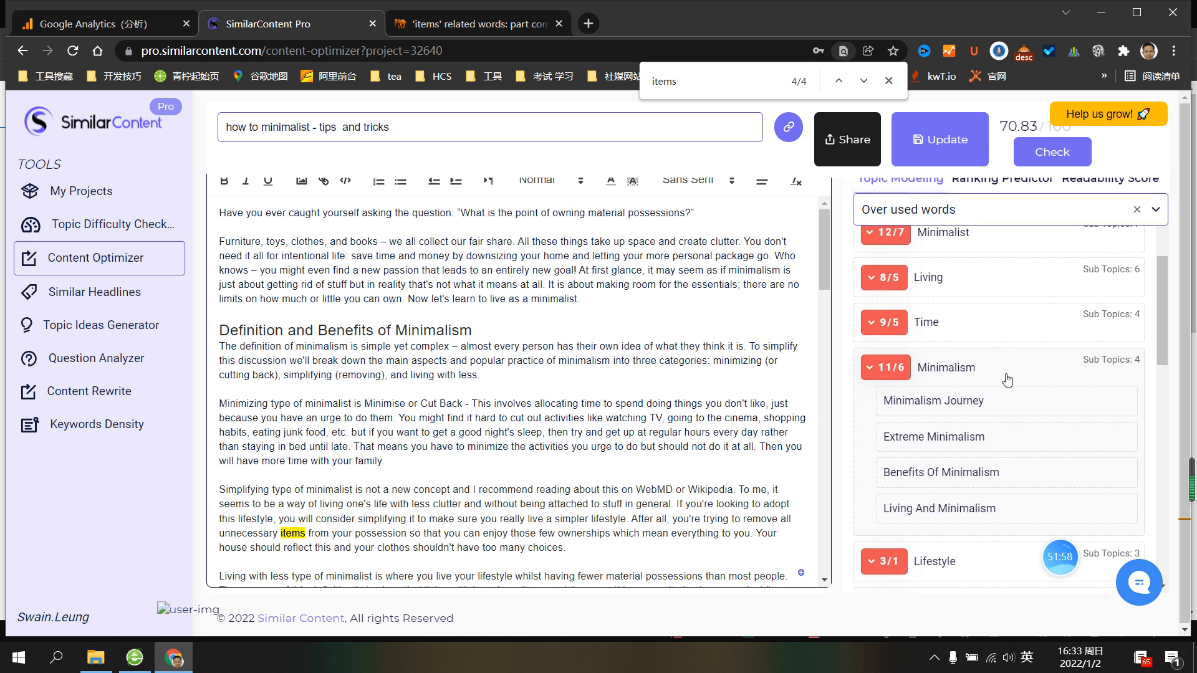
{"action": "scroll", "coordinate": [954, 376], "scroll_direction": "up", "scroll_amount": 3}
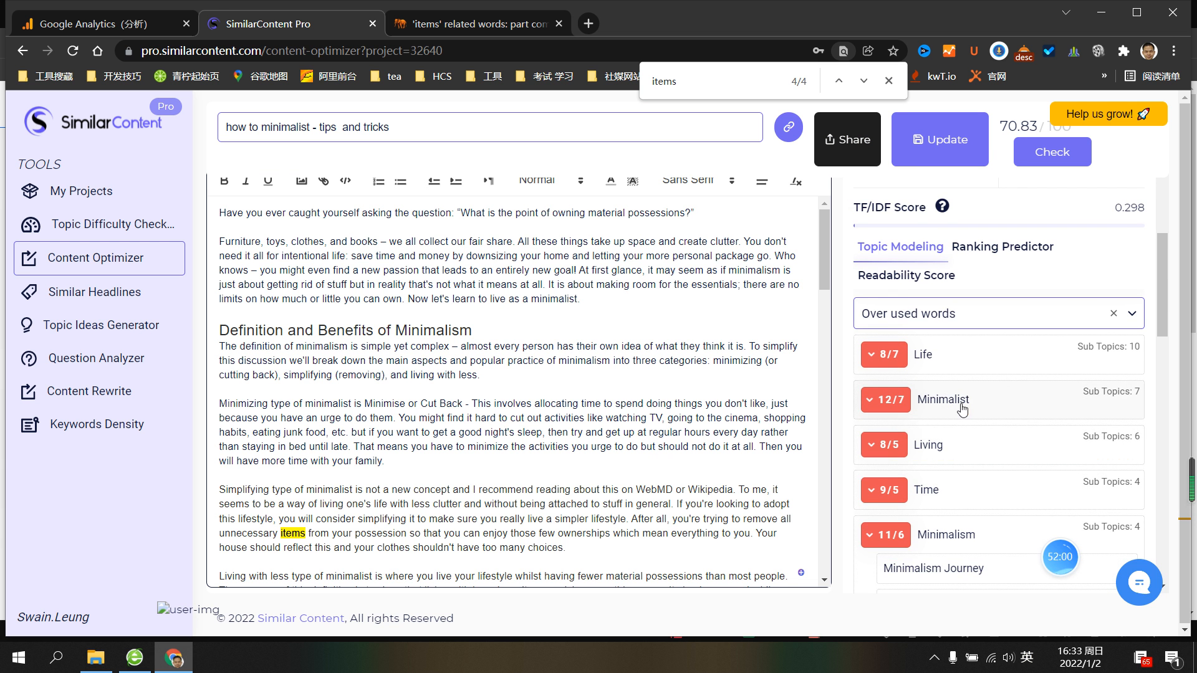
{"action": "left_click", "coordinate": [883, 534]}
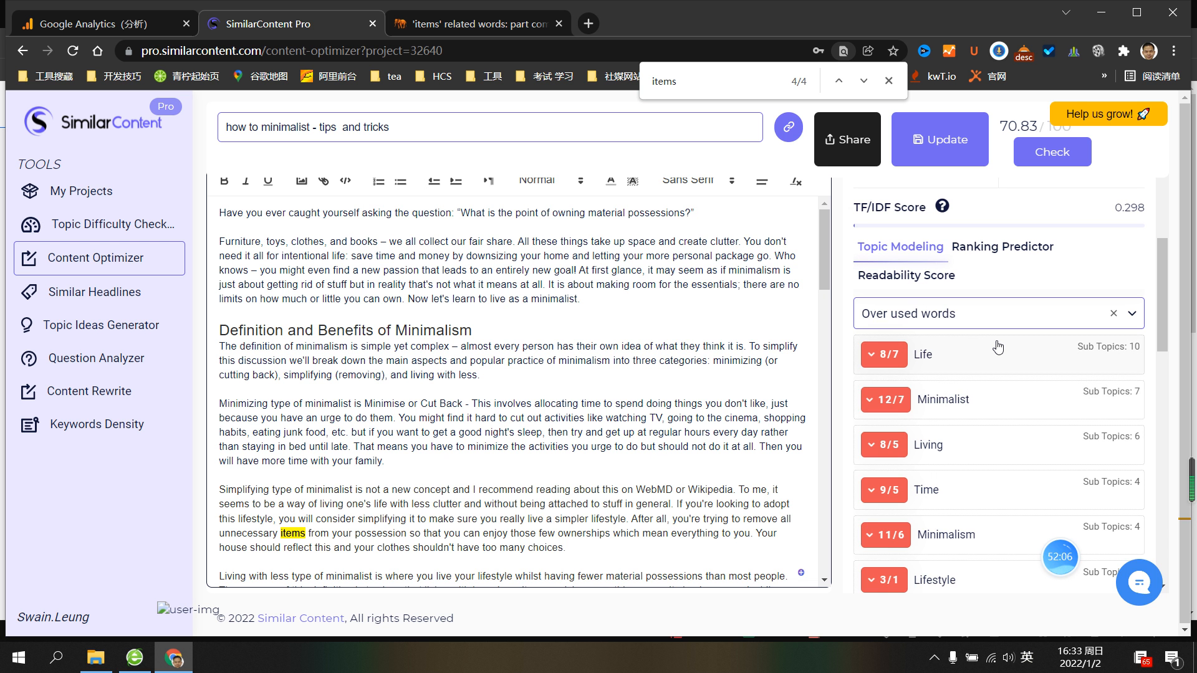
Run the Ranking Predictor analysis on the article and view the phrases with the highest relevance
{"action": "left_click", "coordinate": [1030, 250]}
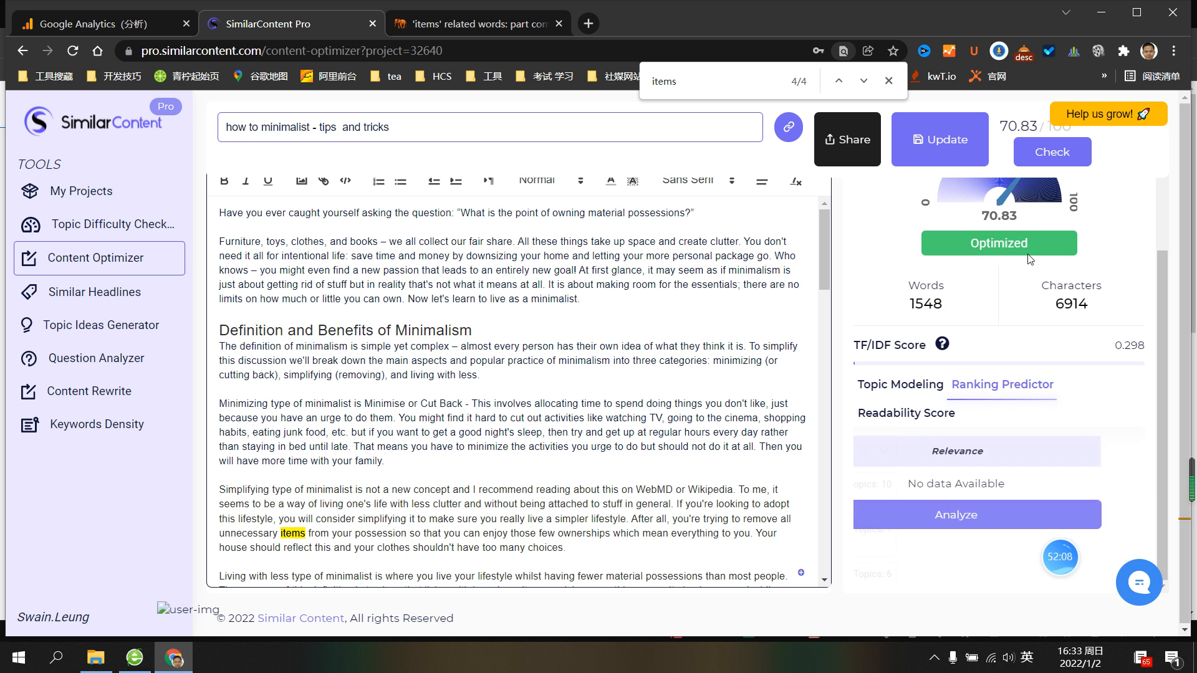
{"action": "left_click", "coordinate": [1010, 515]}
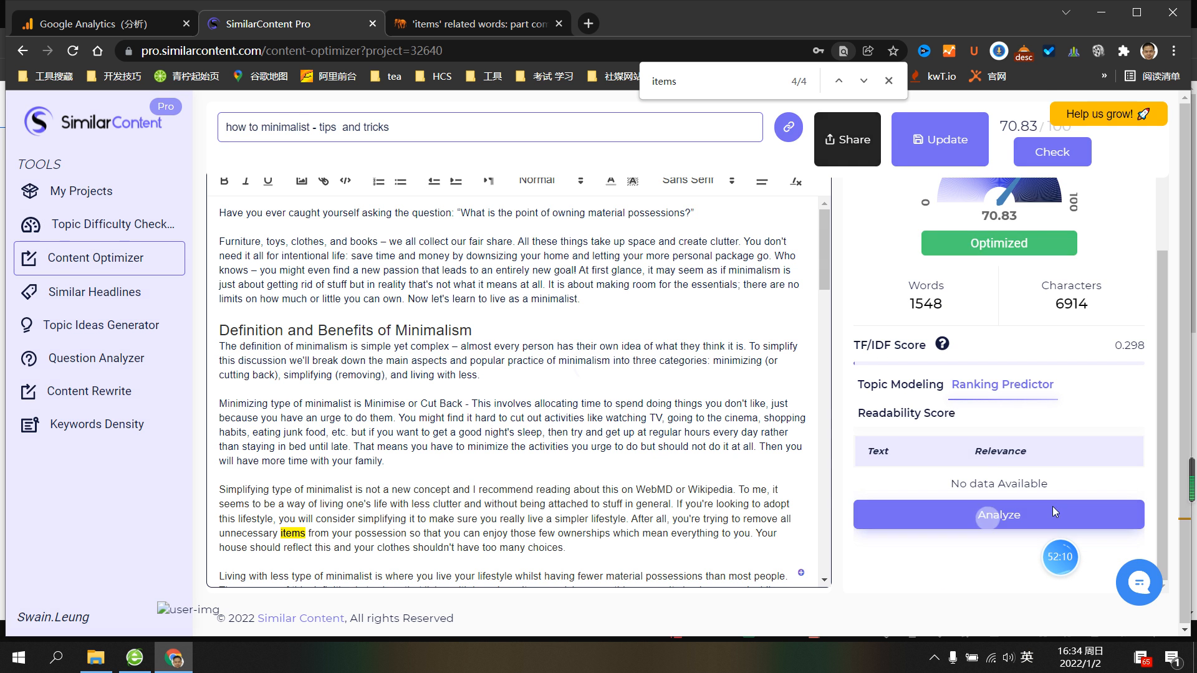
{"action": "scroll", "coordinate": [902, 394], "scroll_direction": "down", "scroll_amount": 3}
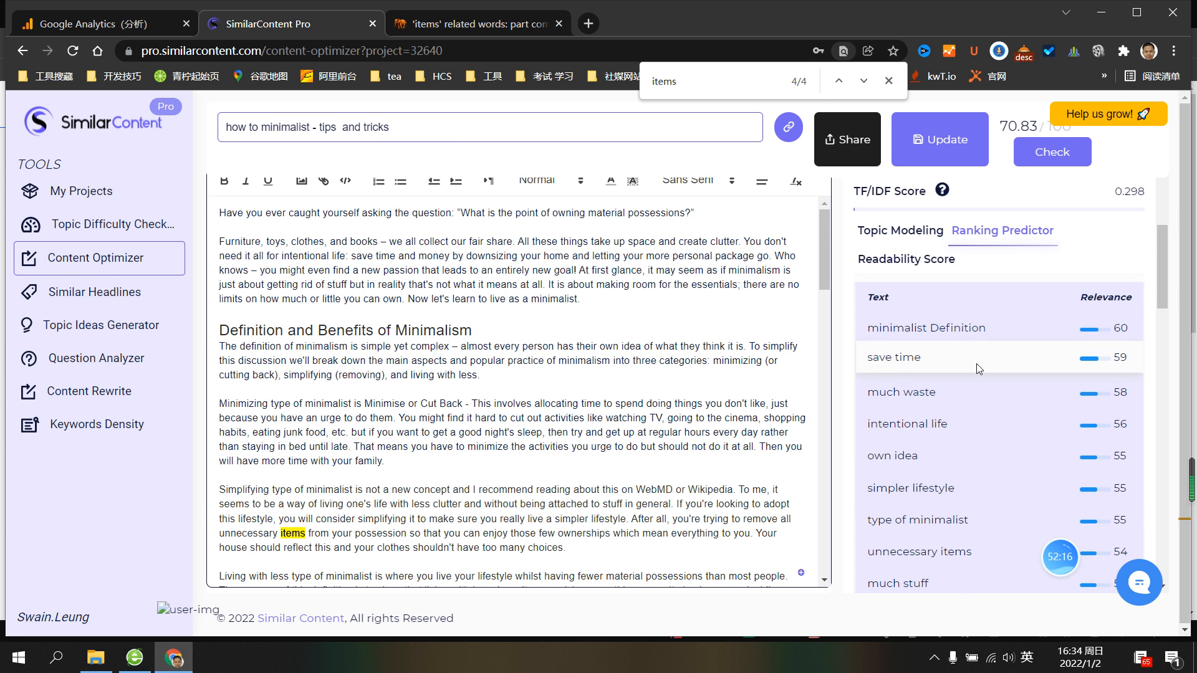
{"action": "scroll", "coordinate": [976, 364], "scroll_direction": "up", "scroll_amount": 1}
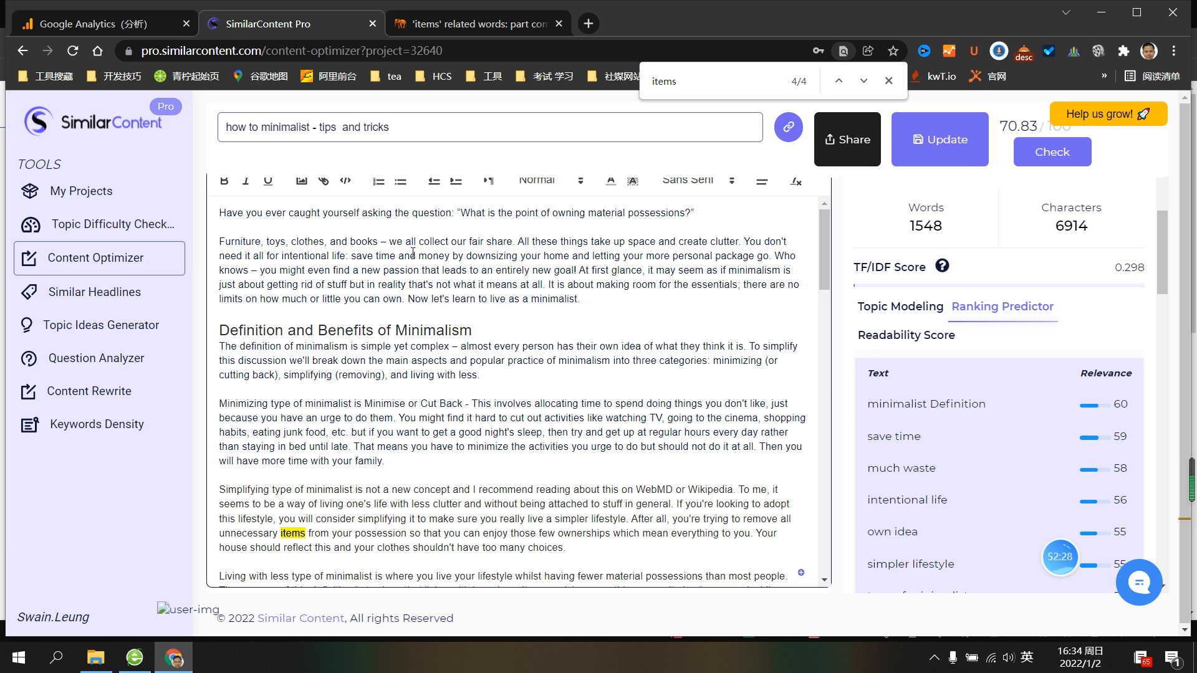
Compare the Ranking Predictor's phrases and relevance scores with the wording of the article's sections
{"action": "scroll", "coordinate": [713, 332], "scroll_direction": "down", "scroll_amount": 4}
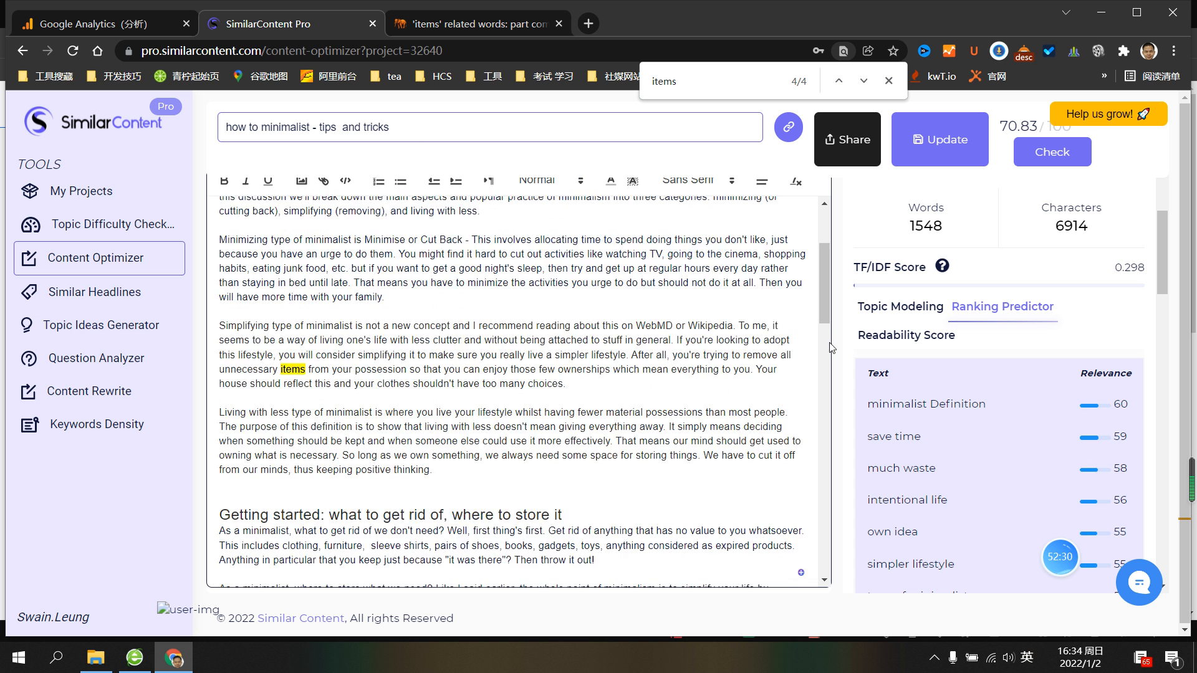
{"action": "scroll", "coordinate": [904, 424], "scroll_direction": "down", "scroll_amount": 3}
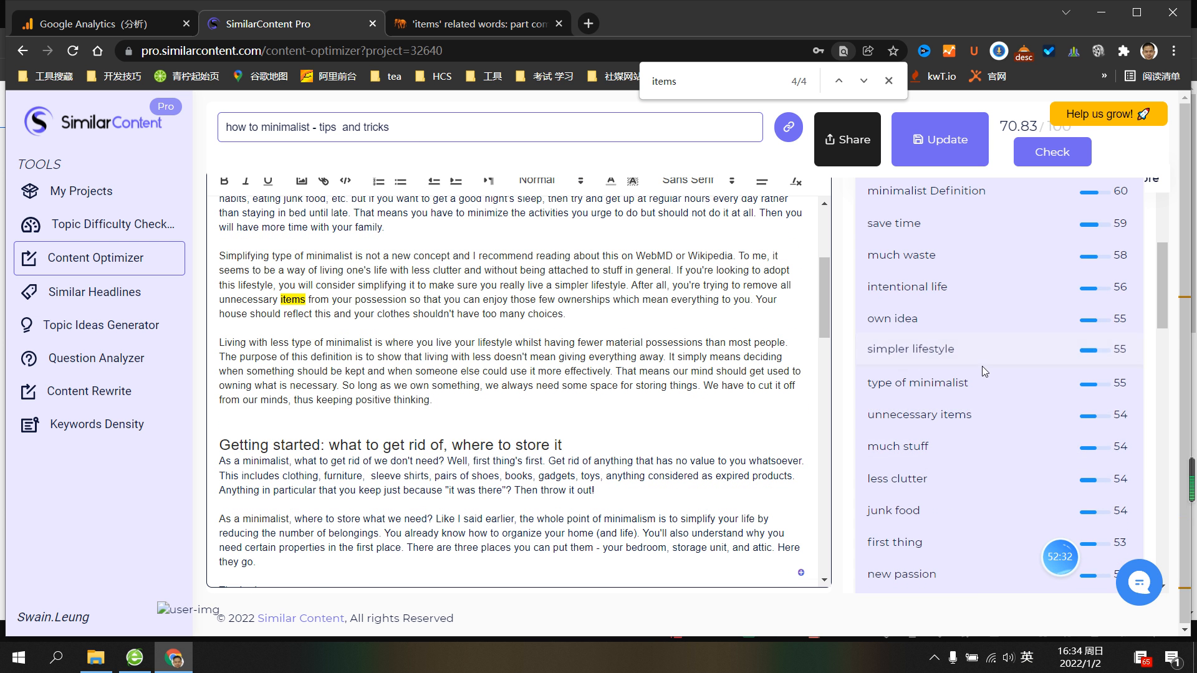
{"action": "scroll", "coordinate": [789, 390], "scroll_direction": "up", "scroll_amount": 2}
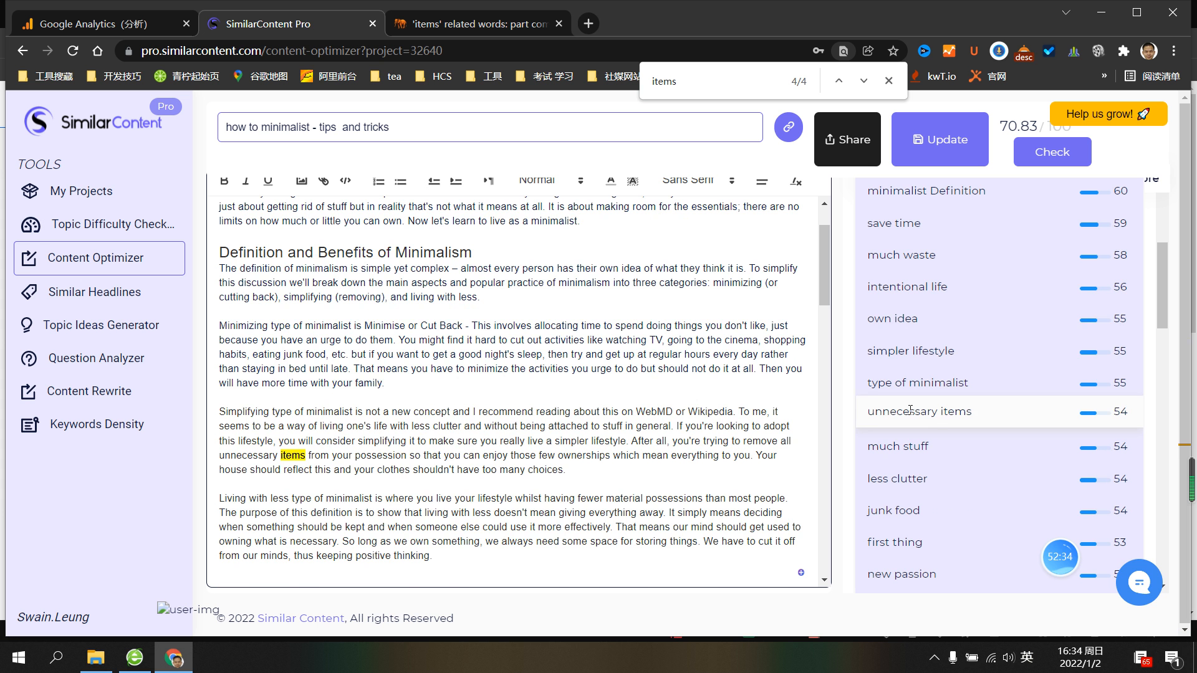
{"action": "scroll", "coordinate": [750, 342], "scroll_direction": "up", "scroll_amount": 1}
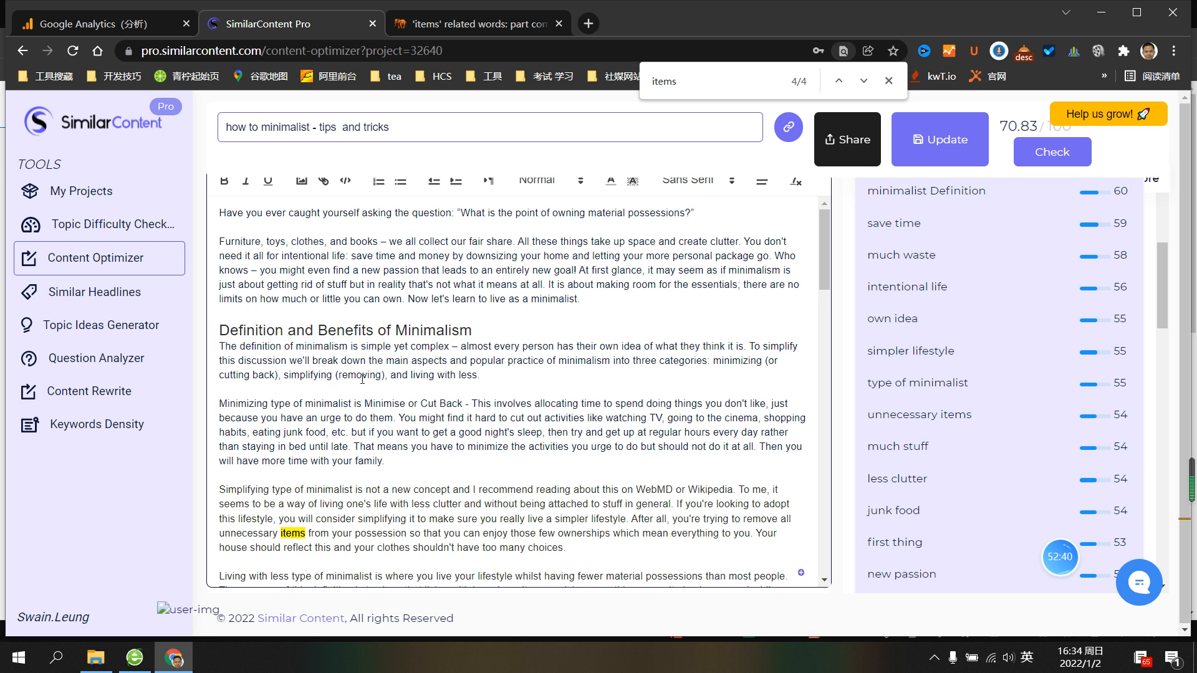
{"action": "scroll", "coordinate": [308, 333], "scroll_direction": "down", "scroll_amount": 4}
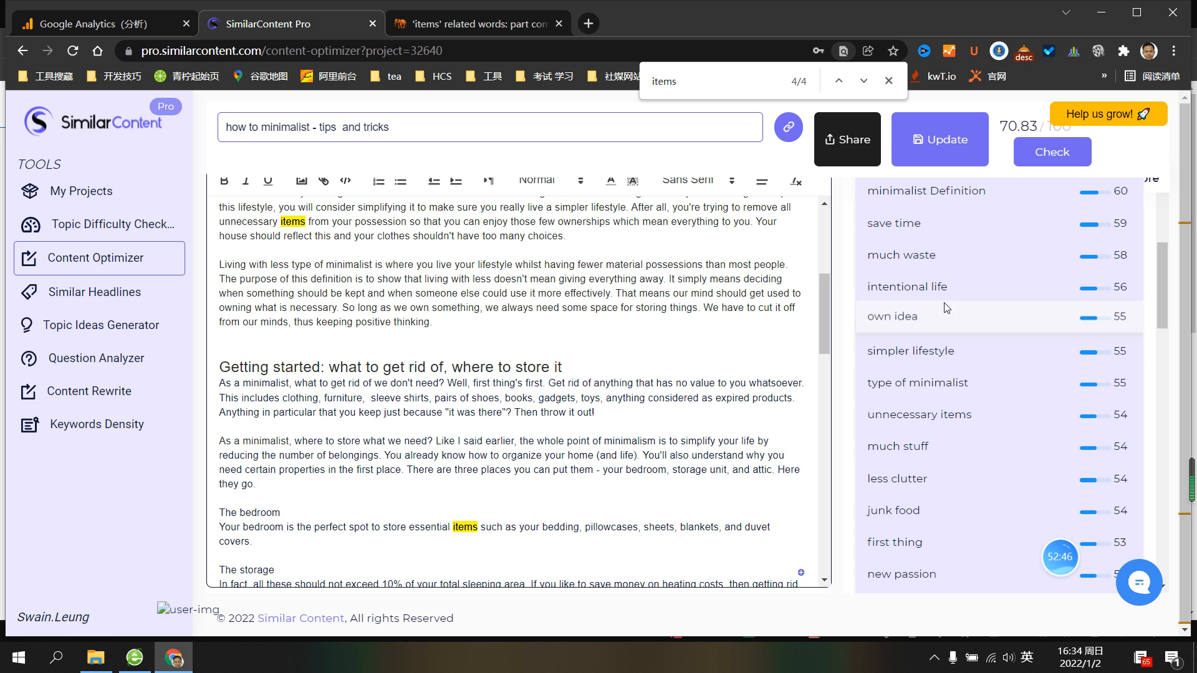
{"action": "scroll", "coordinate": [1025, 345], "scroll_direction": "up", "scroll_amount": 3}
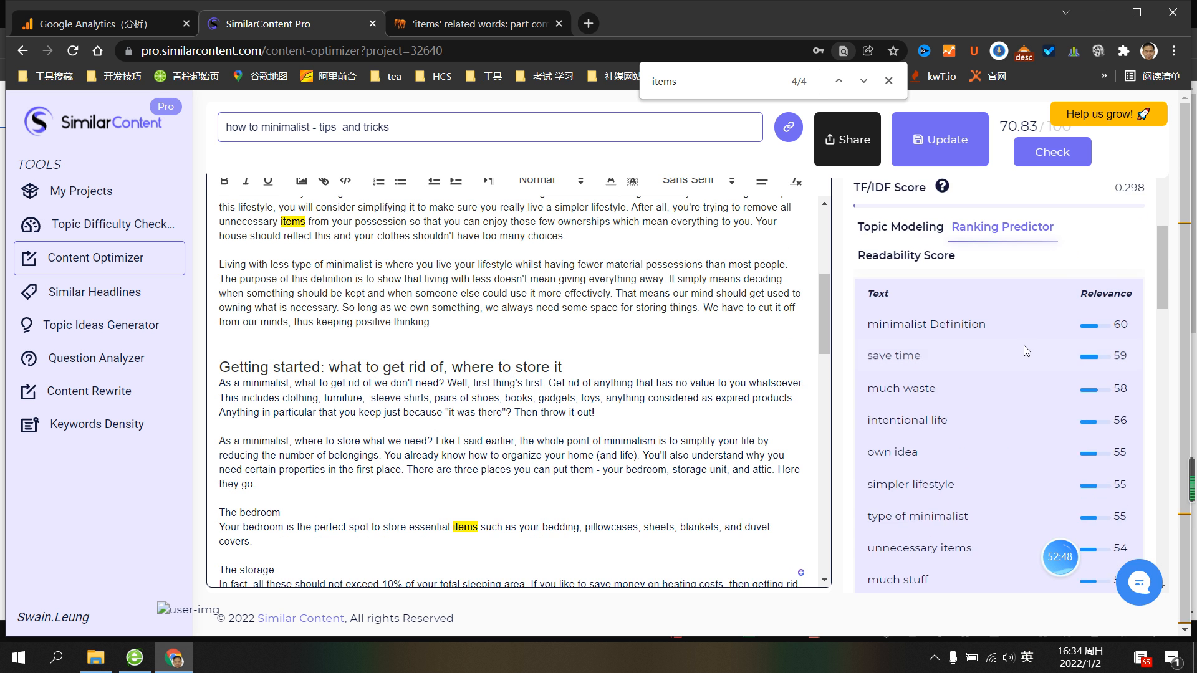
{"action": "scroll", "coordinate": [1025, 344], "scroll_direction": "down", "scroll_amount": 10}
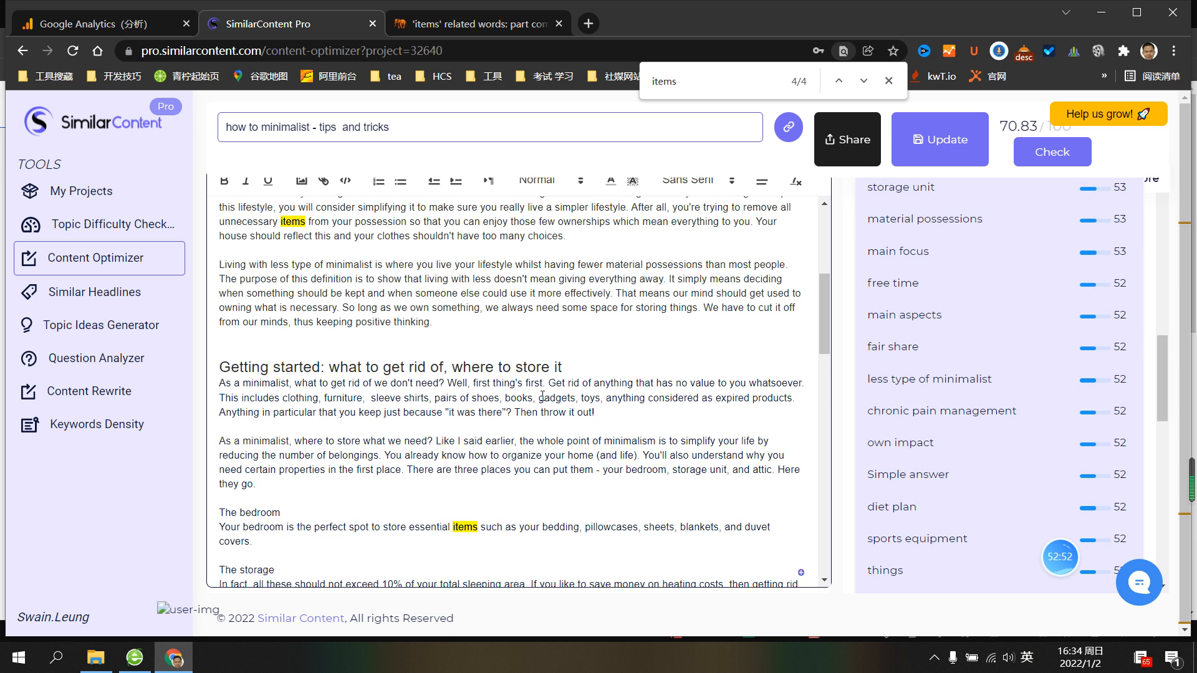
{"action": "scroll", "coordinate": [622, 397], "scroll_direction": "down", "scroll_amount": 4}
{"action": "scroll", "coordinate": [937, 409], "scroll_direction": "down", "scroll_amount": 6}
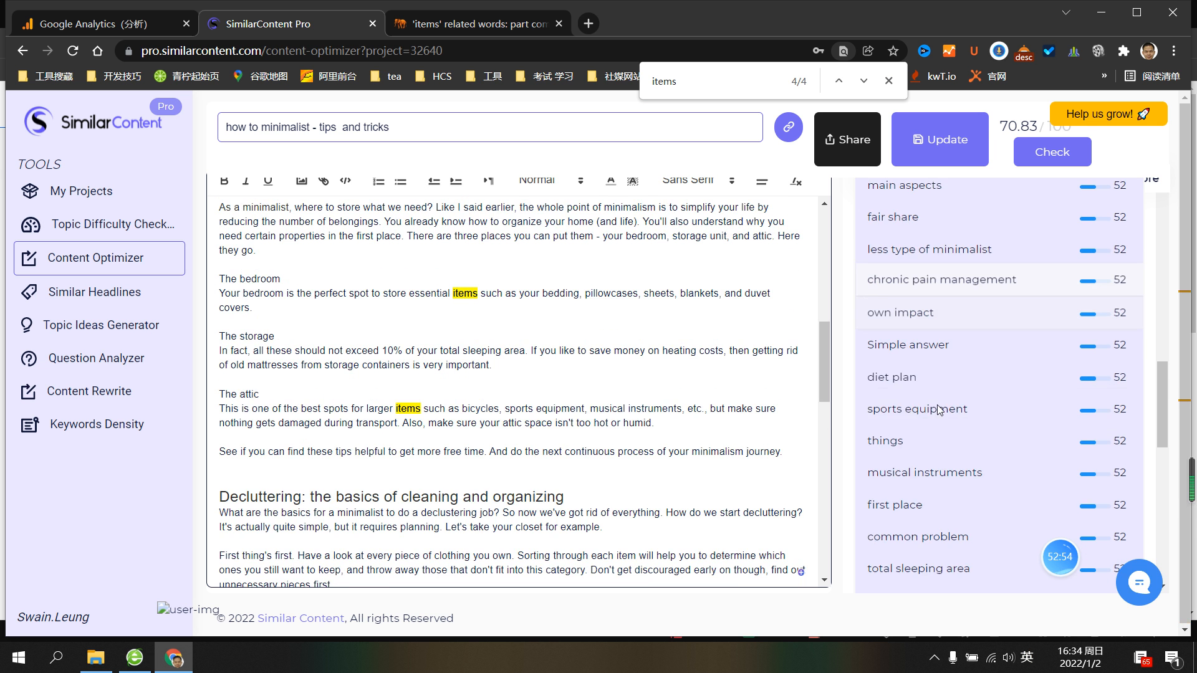
{"action": "scroll", "coordinate": [937, 406], "scroll_direction": "down", "scroll_amount": 6}
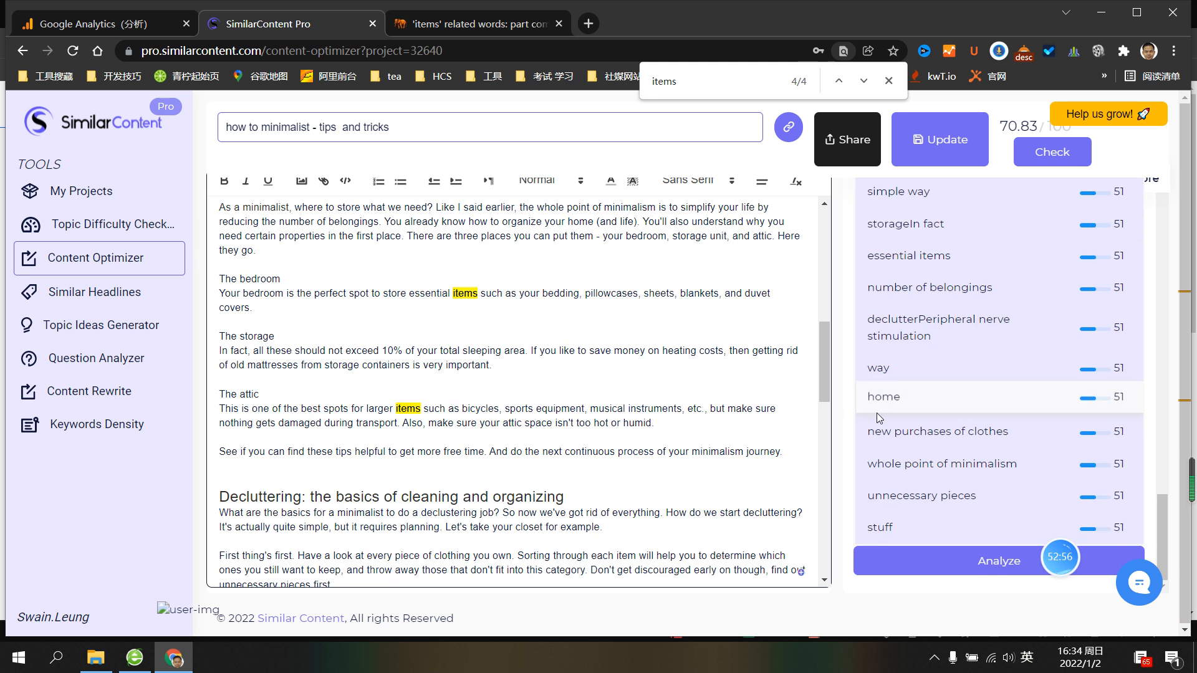
{"action": "scroll", "coordinate": [901, 417], "scroll_direction": "up", "scroll_amount": 4}
{"action": "scroll", "coordinate": [902, 416], "scroll_direction": "up", "scroll_amount": 5}
{"action": "scroll", "coordinate": [597, 408], "scroll_direction": "up", "scroll_amount": 9}
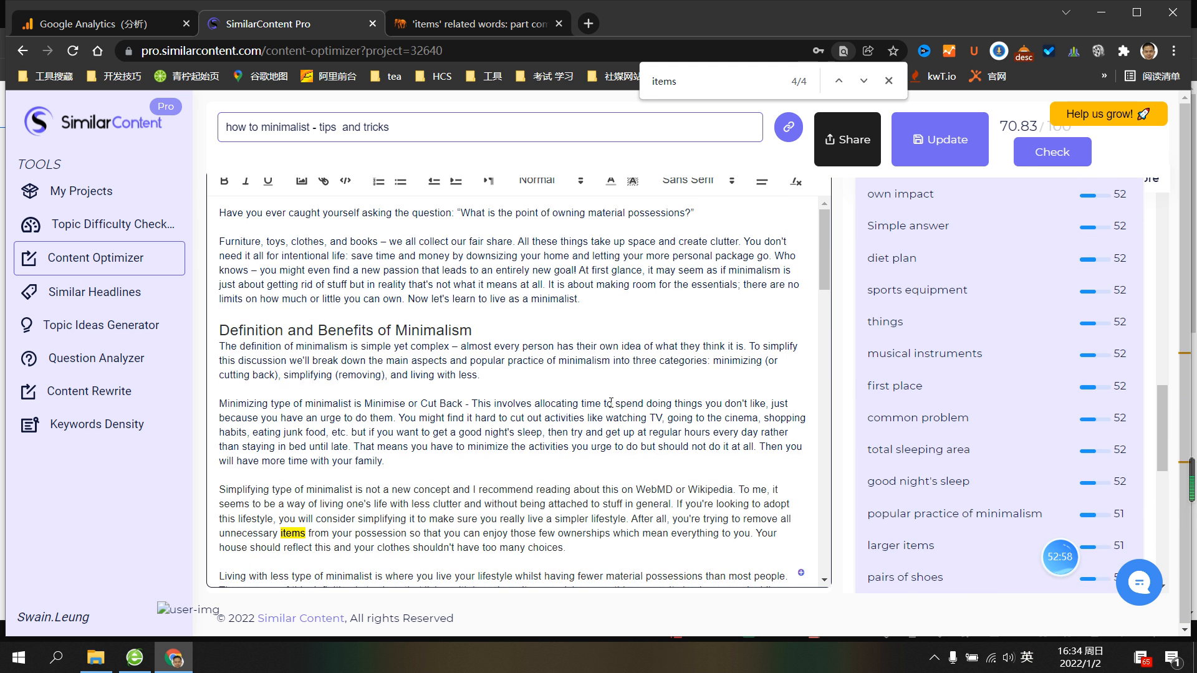
{"action": "scroll", "coordinate": [952, 443], "scroll_direction": "up", "scroll_amount": 4}
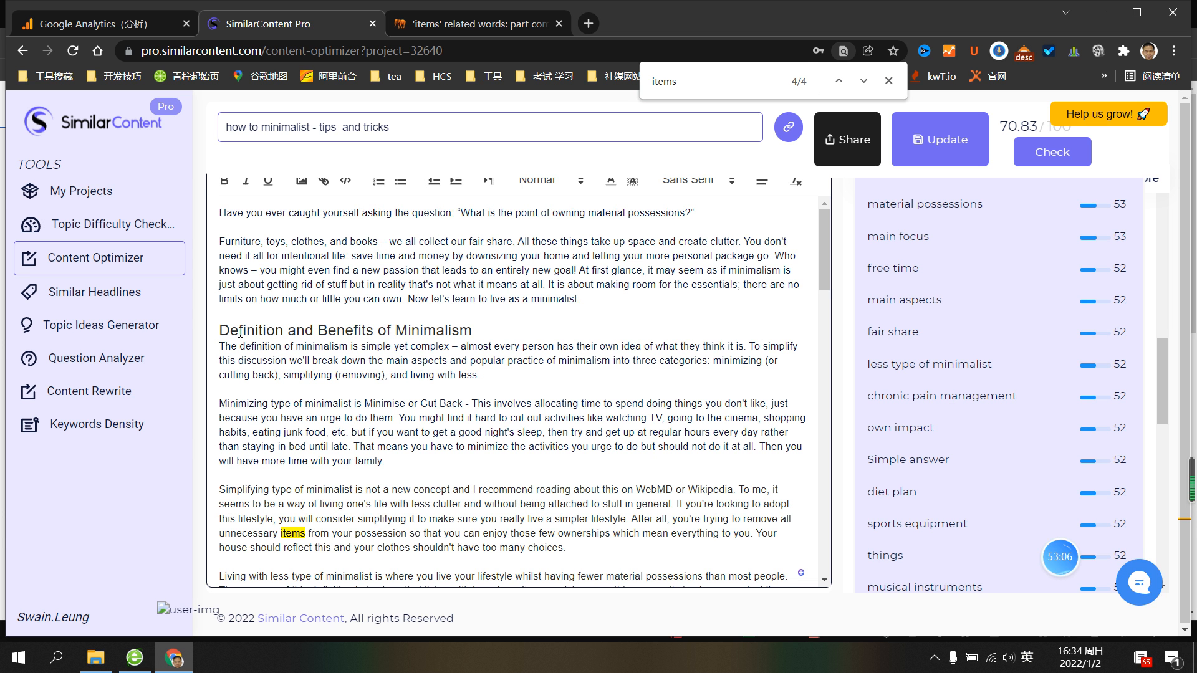
Copy "Benefits of Minimalism" from the article's first heading, search Google for it in a new tab and browse the results
{"action": "left_click_drag", "start_coordinate": [222, 331], "coordinate": [503, 331]}
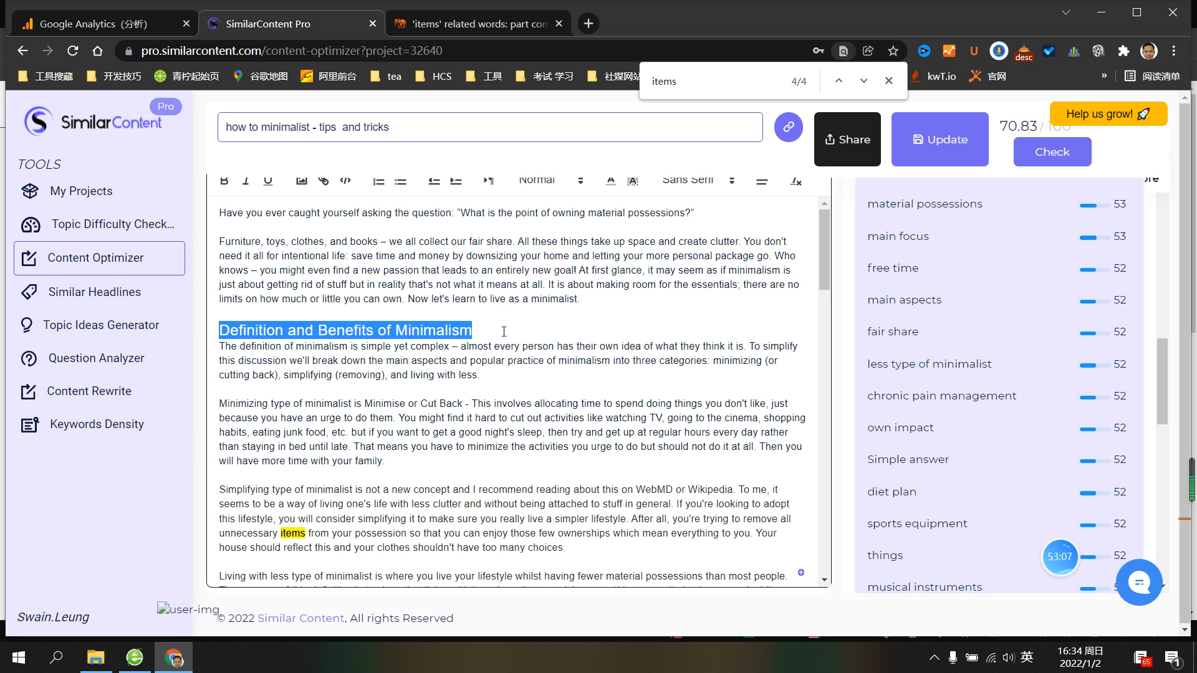
{"action": "left_click", "coordinate": [391, 330]}
{"action": "left_click_drag", "start_coordinate": [318, 330], "coordinate": [467, 331]}
{"action": "key", "text": "ctrl+c"}
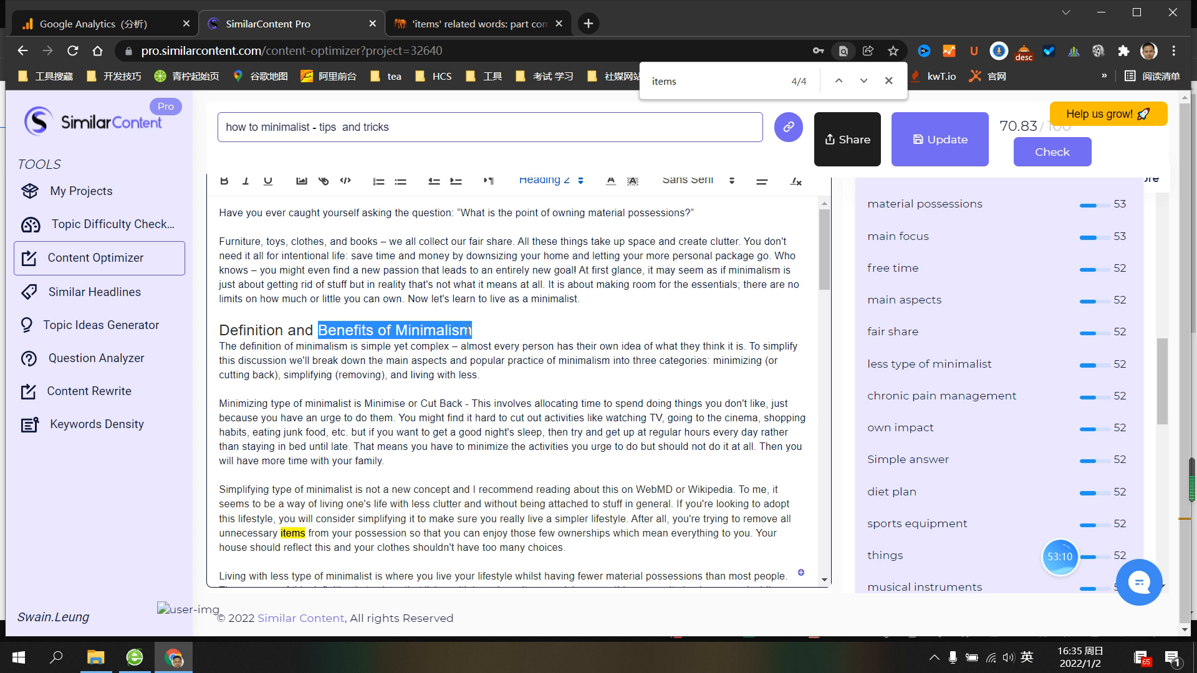
{"action": "left_click", "coordinate": [522, 331]}
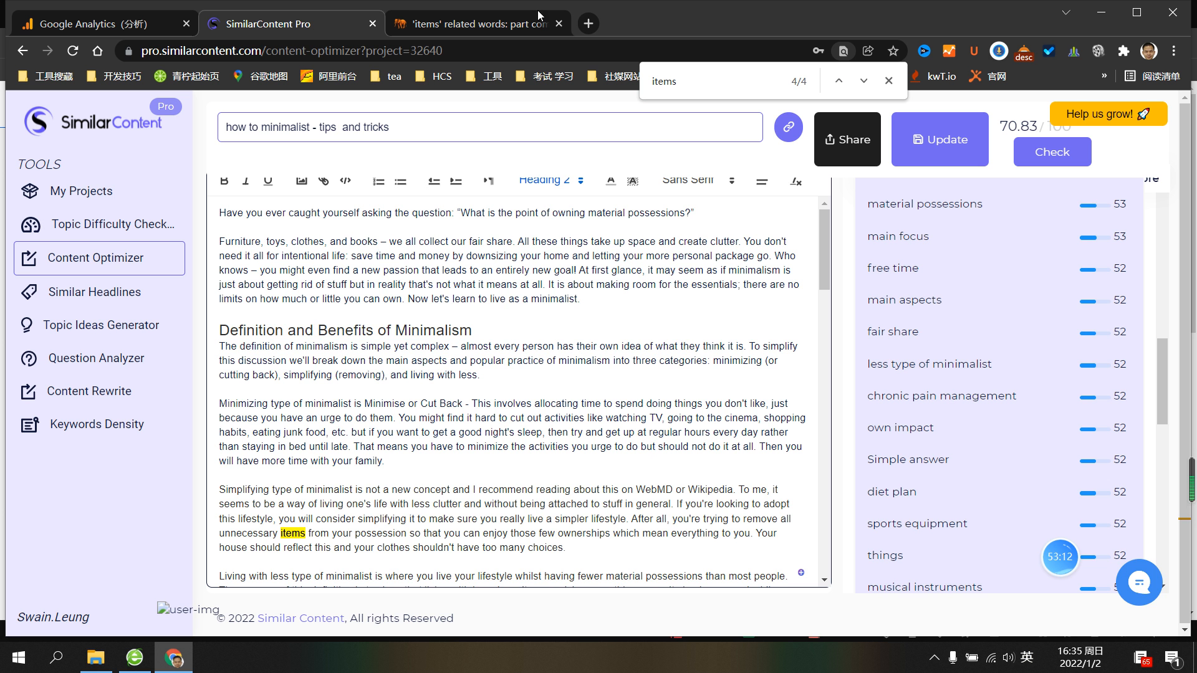
{"action": "left_click", "coordinate": [589, 29]}
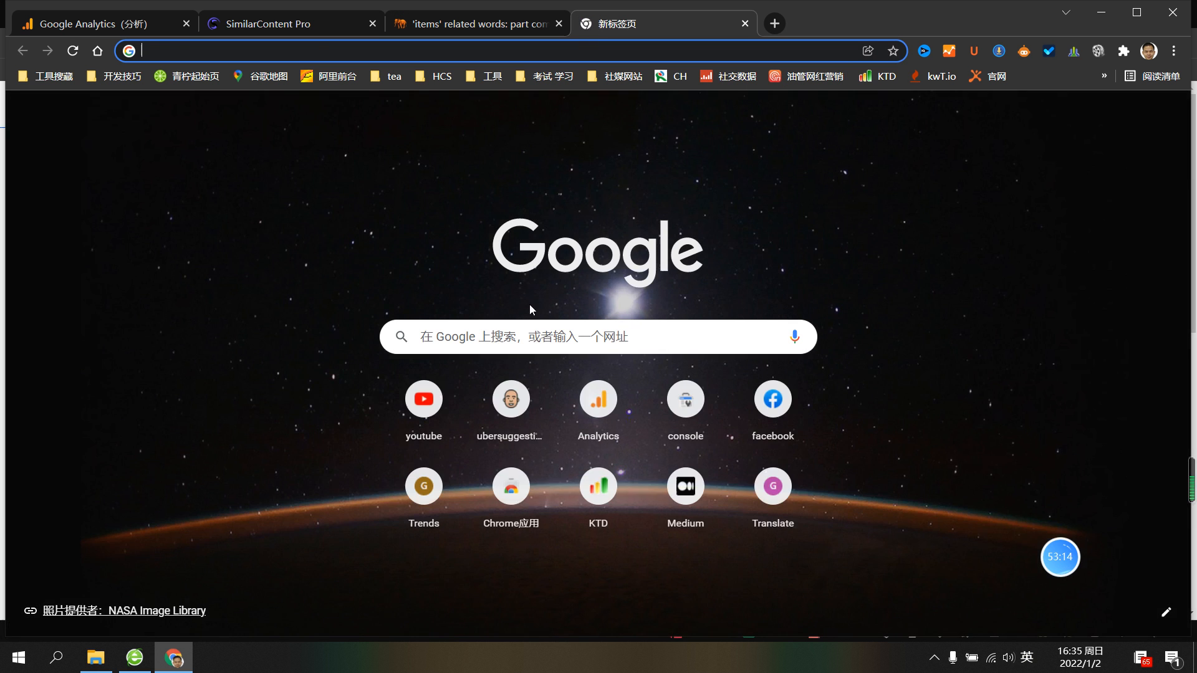
{"action": "key", "text": "ctrl+v"}
{"action": "key", "text": "Return"}
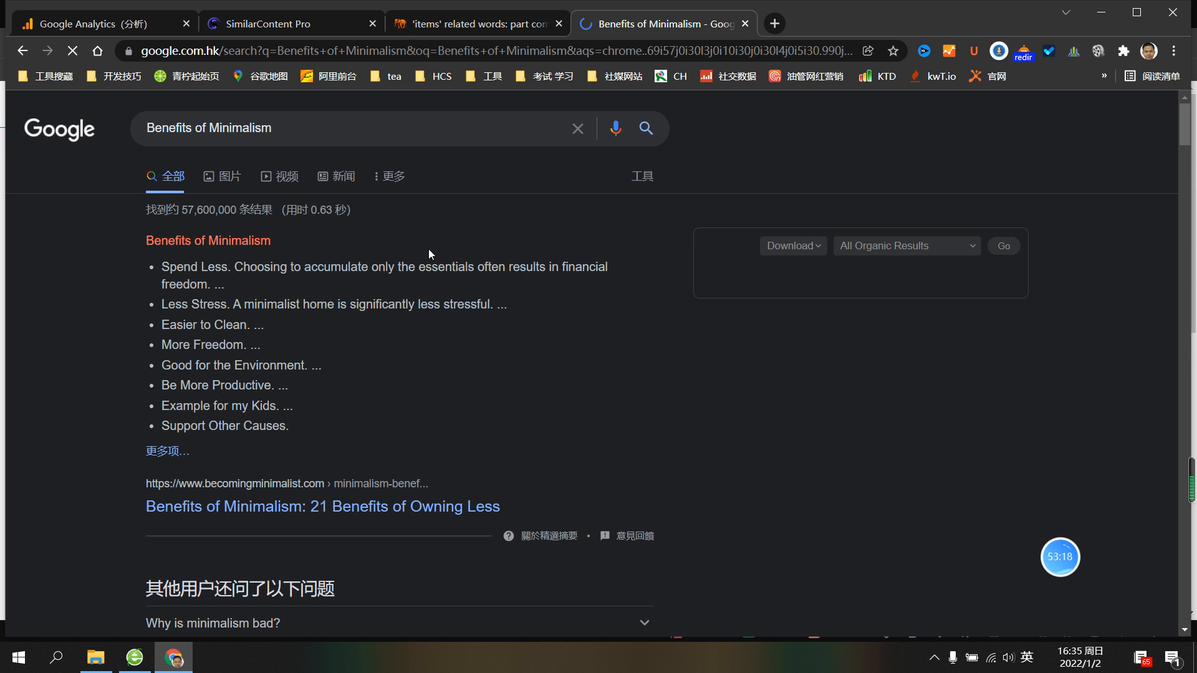
{"action": "scroll", "coordinate": [339, 255], "scroll_direction": "down", "scroll_amount": 1}
{"action": "scroll", "coordinate": [249, 262], "scroll_direction": "down", "scroll_amount": 5}
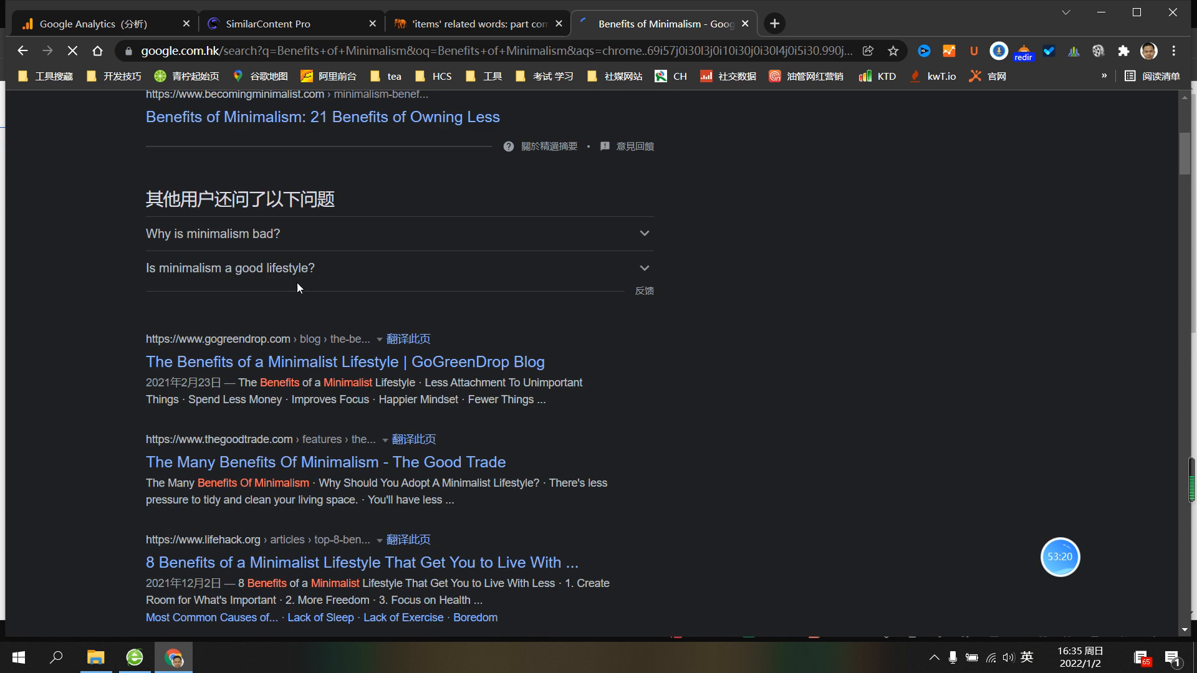
{"action": "scroll", "coordinate": [393, 362], "scroll_direction": "down", "scroll_amount": 2}
{"action": "scroll", "coordinate": [411, 312], "scroll_direction": "down", "scroll_amount": 6}
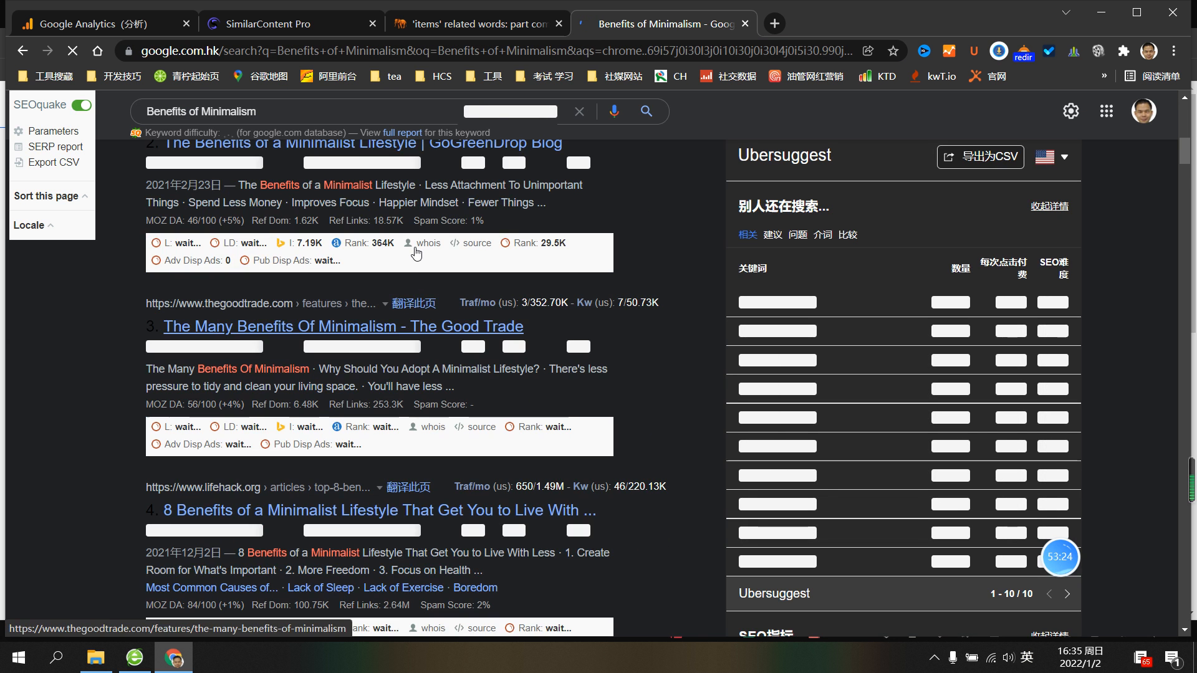
Open the Lifehack result "8 Benefits of a Minimalist Lifestyle" in a new tab and return to the SimilarContent article
{"action": "scroll", "coordinate": [415, 247], "scroll_direction": "up", "scroll_amount": 4}
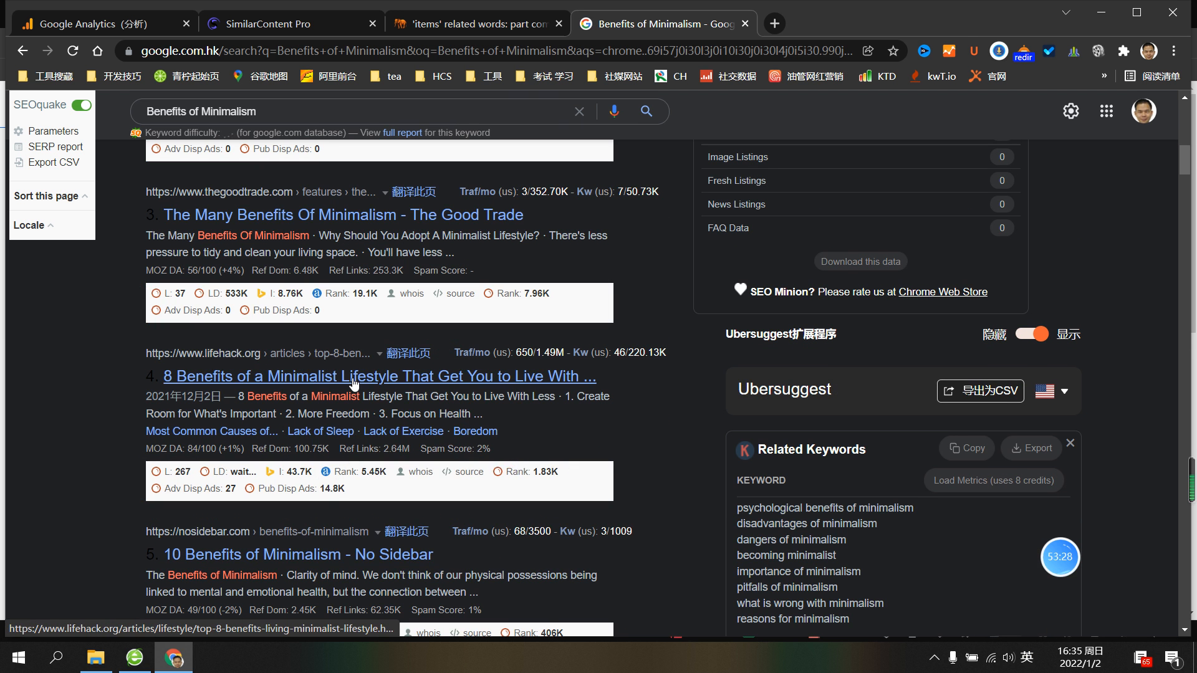
{"action": "right_click", "coordinate": [360, 376]}
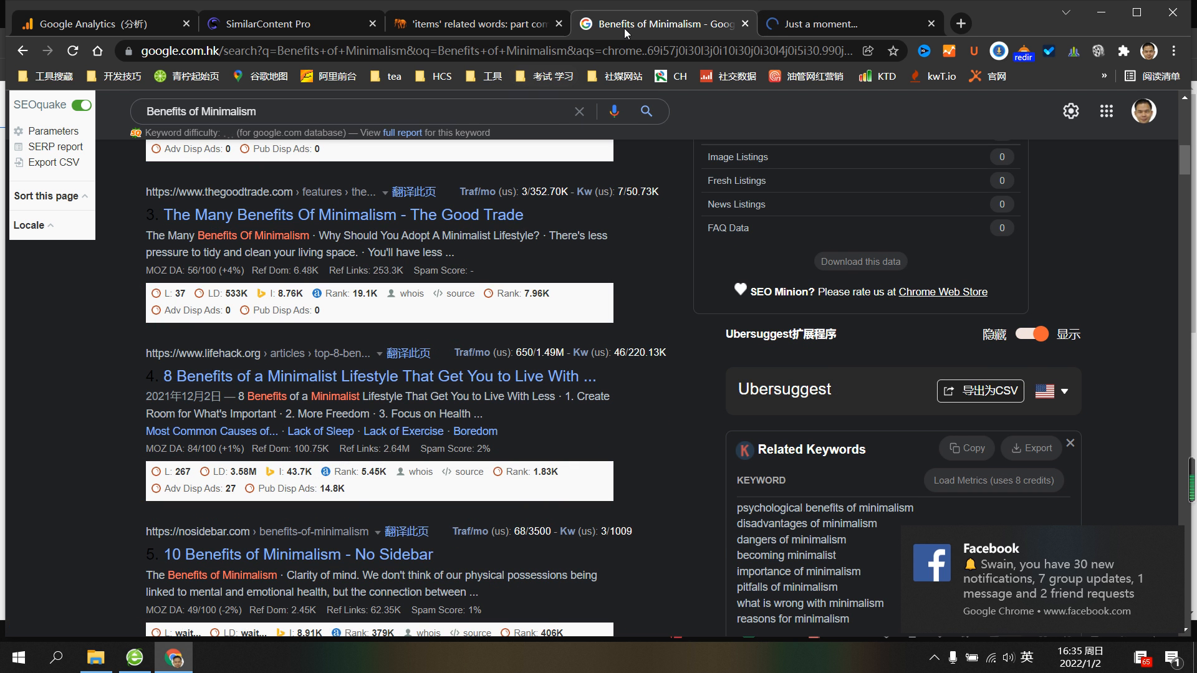
{"action": "left_click", "coordinate": [785, 24]}
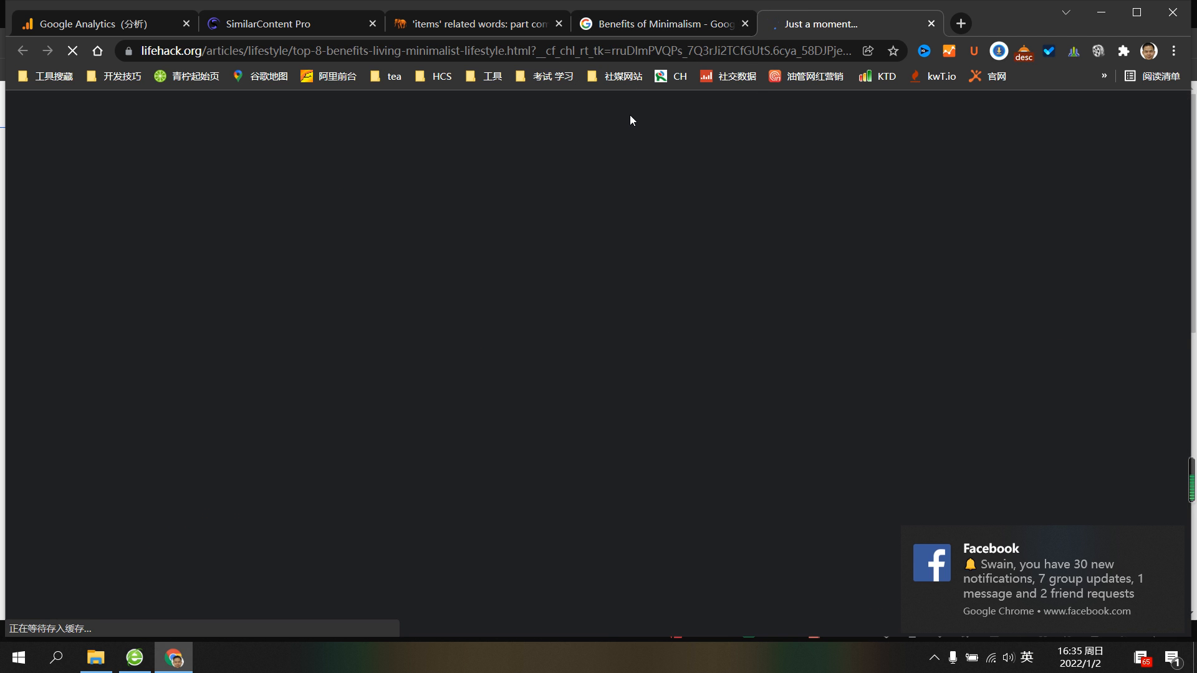
{"action": "left_click", "coordinate": [595, 24]}
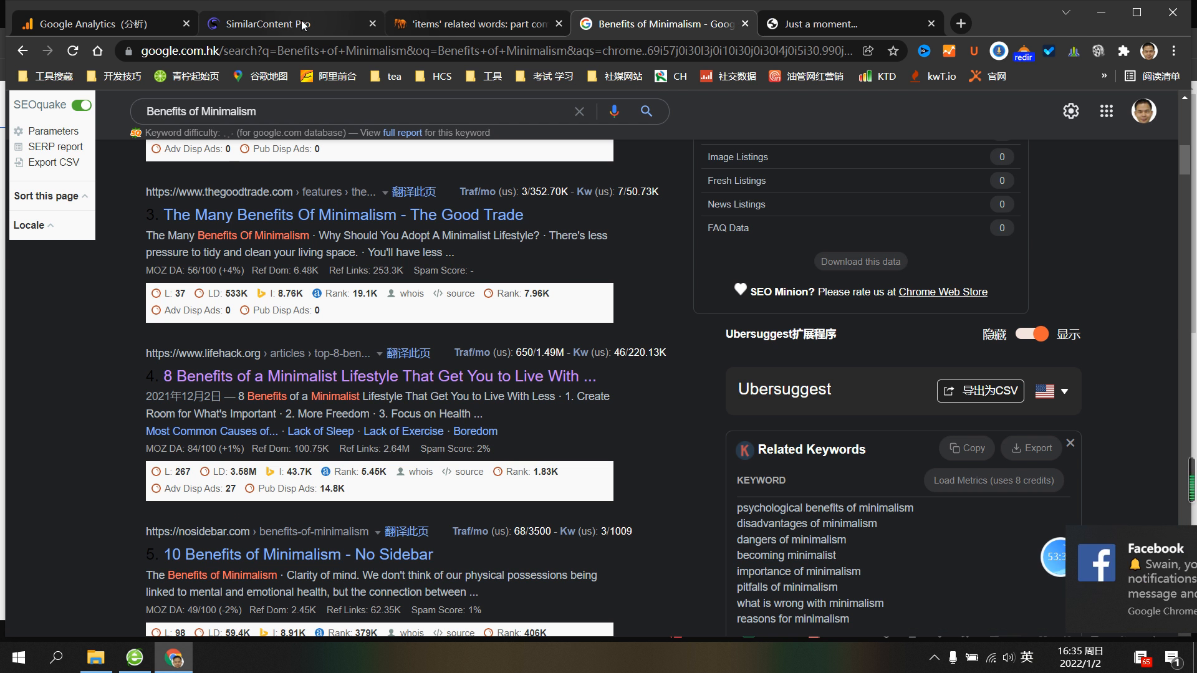
{"action": "left_click", "coordinate": [303, 25]}
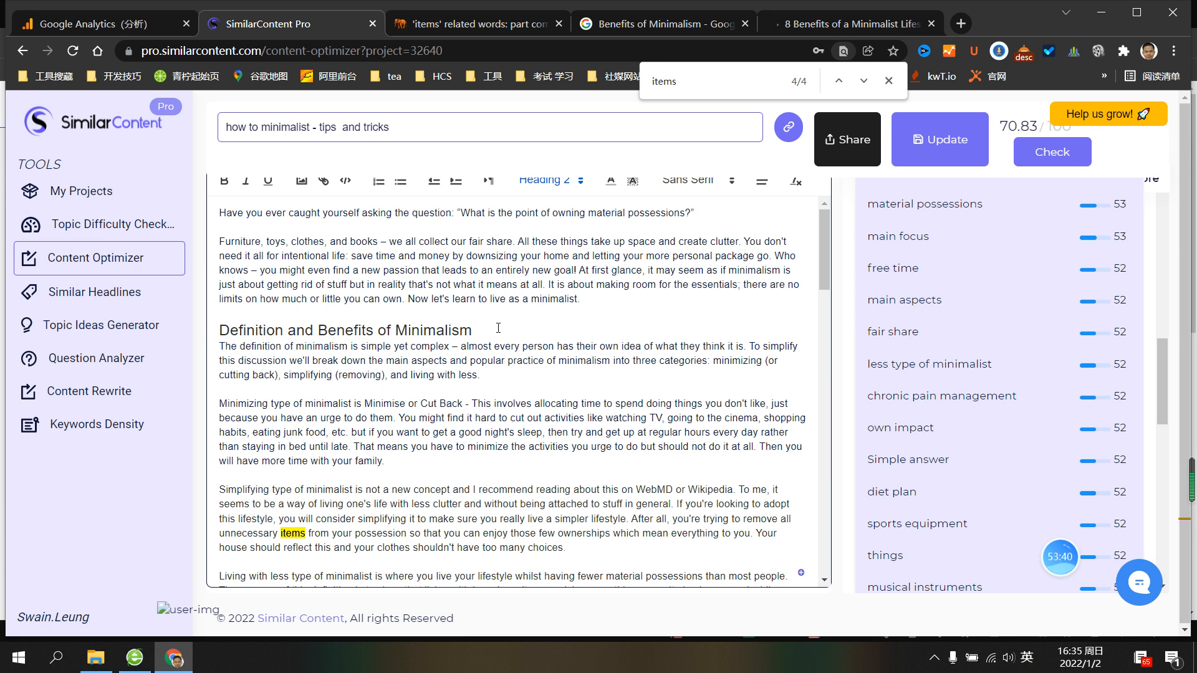
Compare the article's definition, getting started and decluttering sections with the phrases listed by the Ranking Predictor
{"action": "scroll", "coordinate": [498, 328], "scroll_direction": "down", "scroll_amount": 3}
{"action": "scroll", "coordinate": [891, 339], "scroll_direction": "up", "scroll_amount": 4}
{"action": "scroll", "coordinate": [892, 338], "scroll_direction": "up", "scroll_amount": 5}
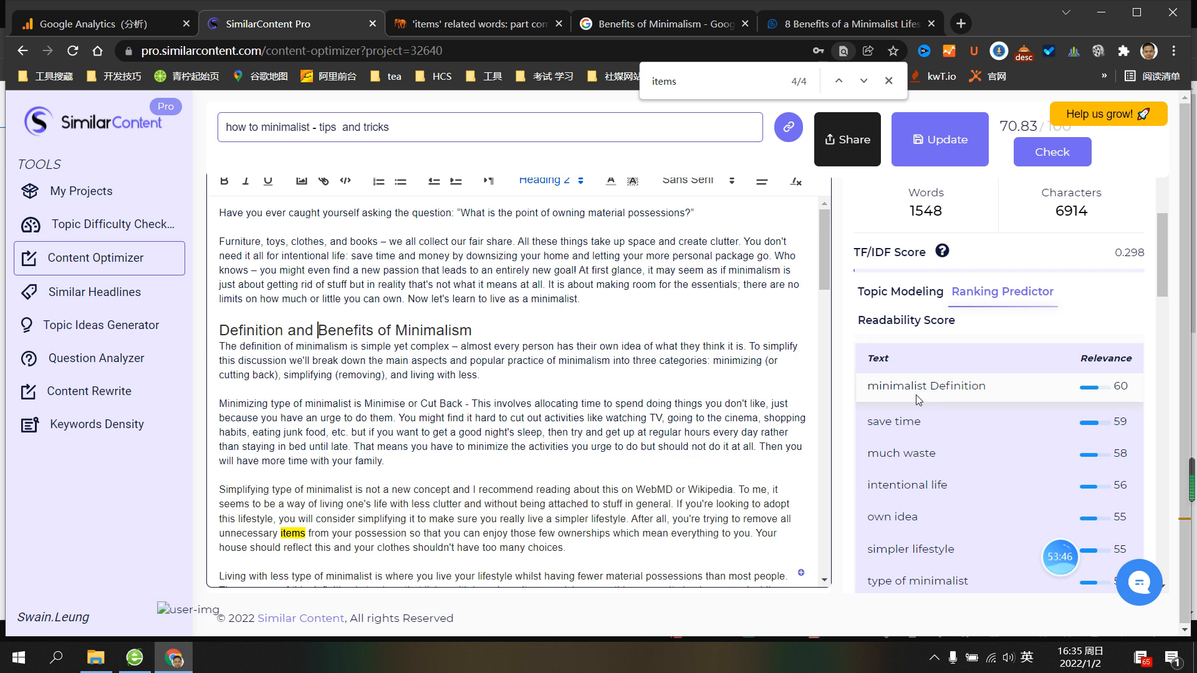
{"action": "scroll", "coordinate": [743, 484], "scroll_direction": "down", "scroll_amount": 3}
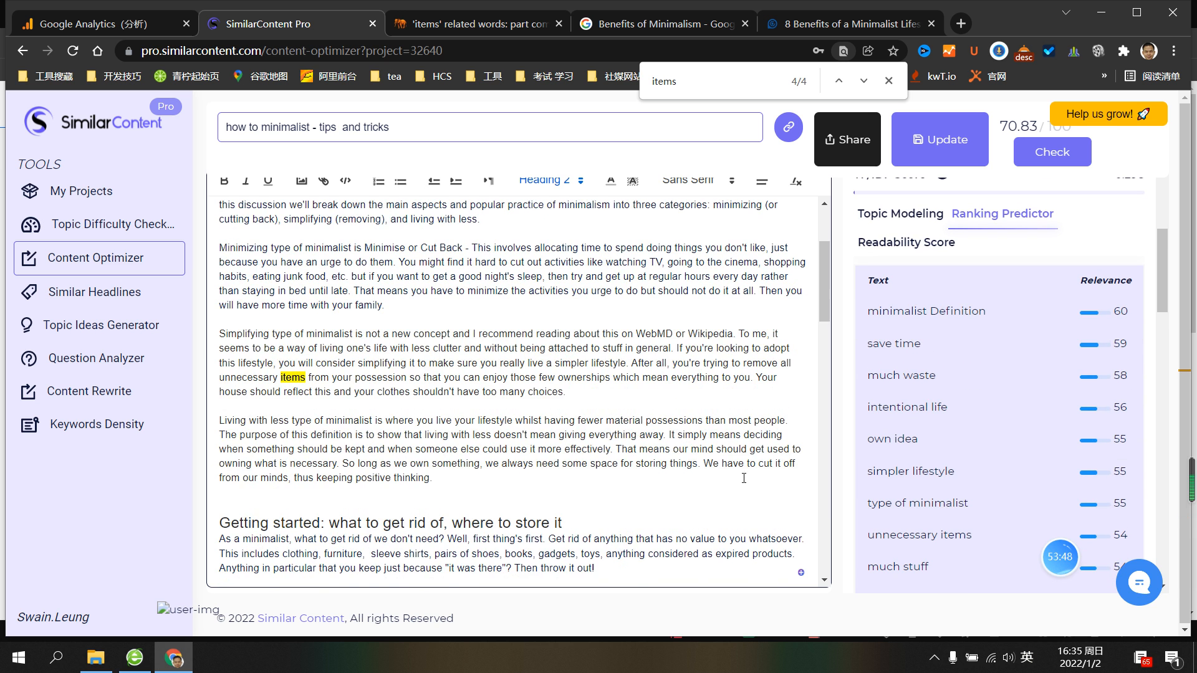
{"action": "scroll", "coordinate": [744, 484], "scroll_direction": "down", "scroll_amount": 1}
{"action": "scroll", "coordinate": [822, 387], "scroll_direction": "up", "scroll_amount": 3}
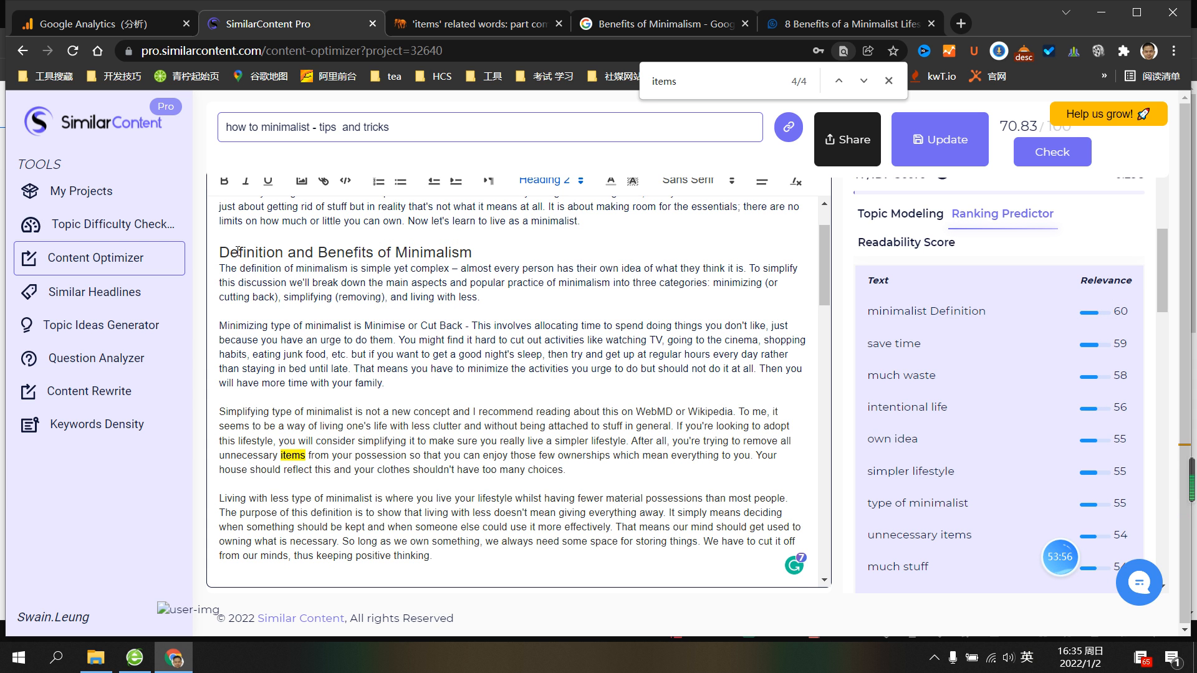
{"action": "scroll", "coordinate": [329, 462], "scroll_direction": "down", "scroll_amount": 3}
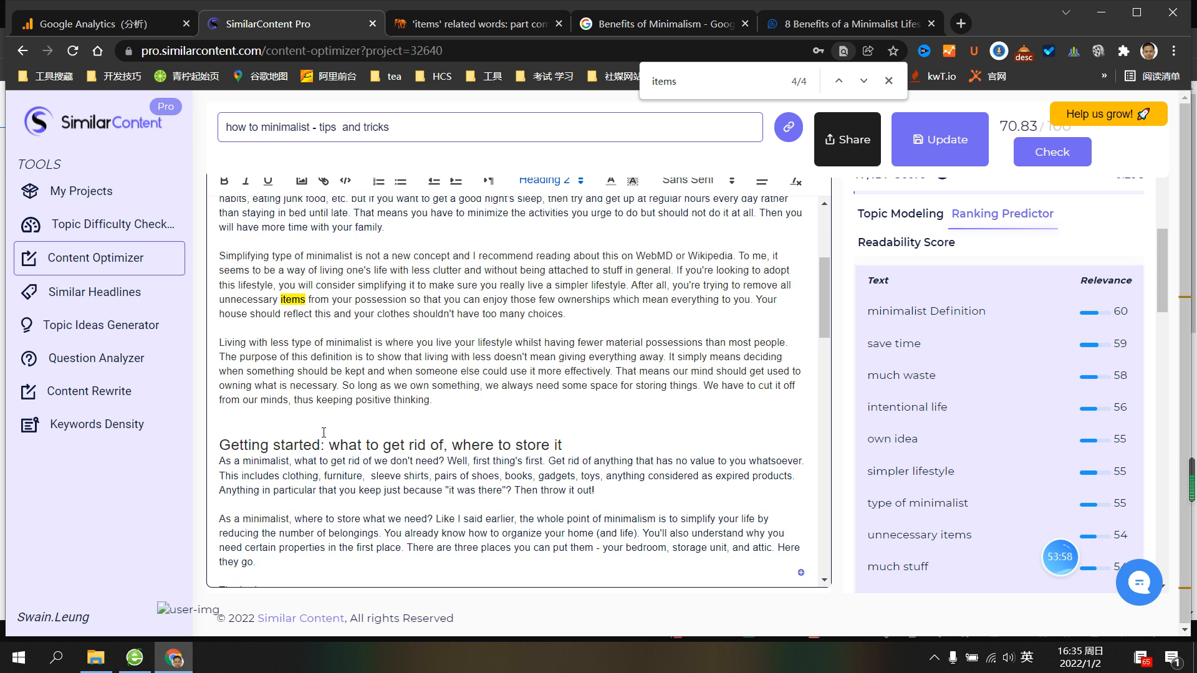
{"action": "scroll", "coordinate": [425, 341], "scroll_direction": "up", "scroll_amount": 4}
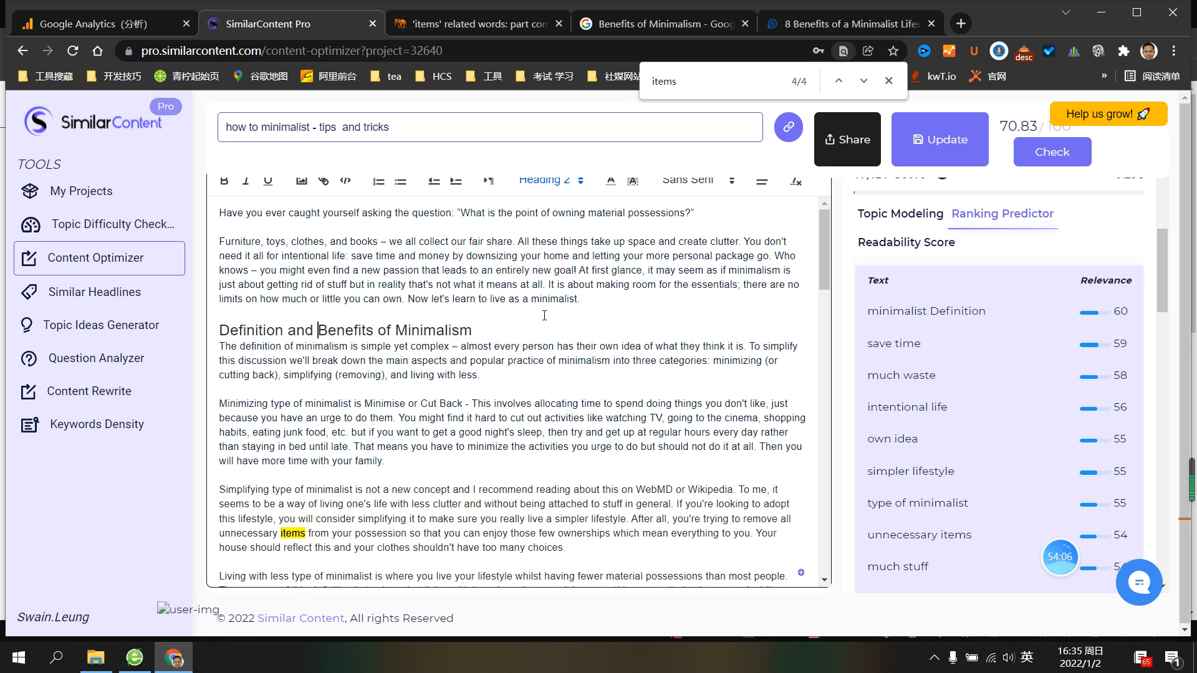
{"action": "scroll", "coordinate": [567, 368], "scroll_direction": "down", "scroll_amount": 3}
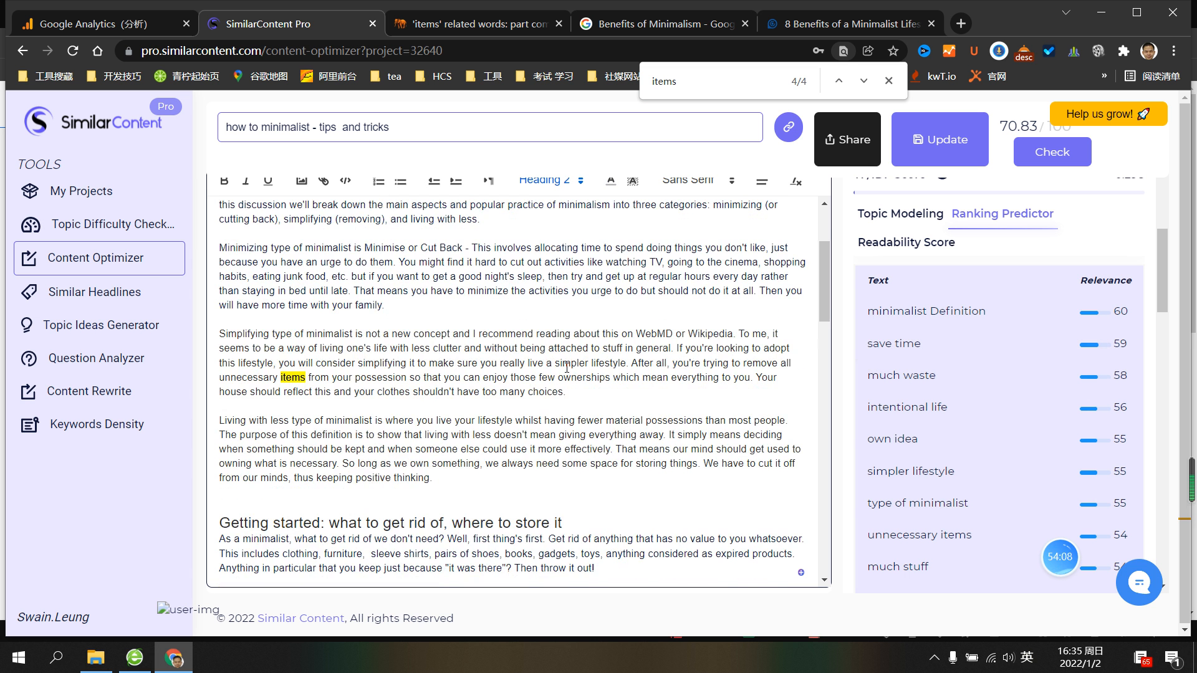
{"action": "scroll", "coordinate": [666, 383], "scroll_direction": "up", "scroll_amount": 3}
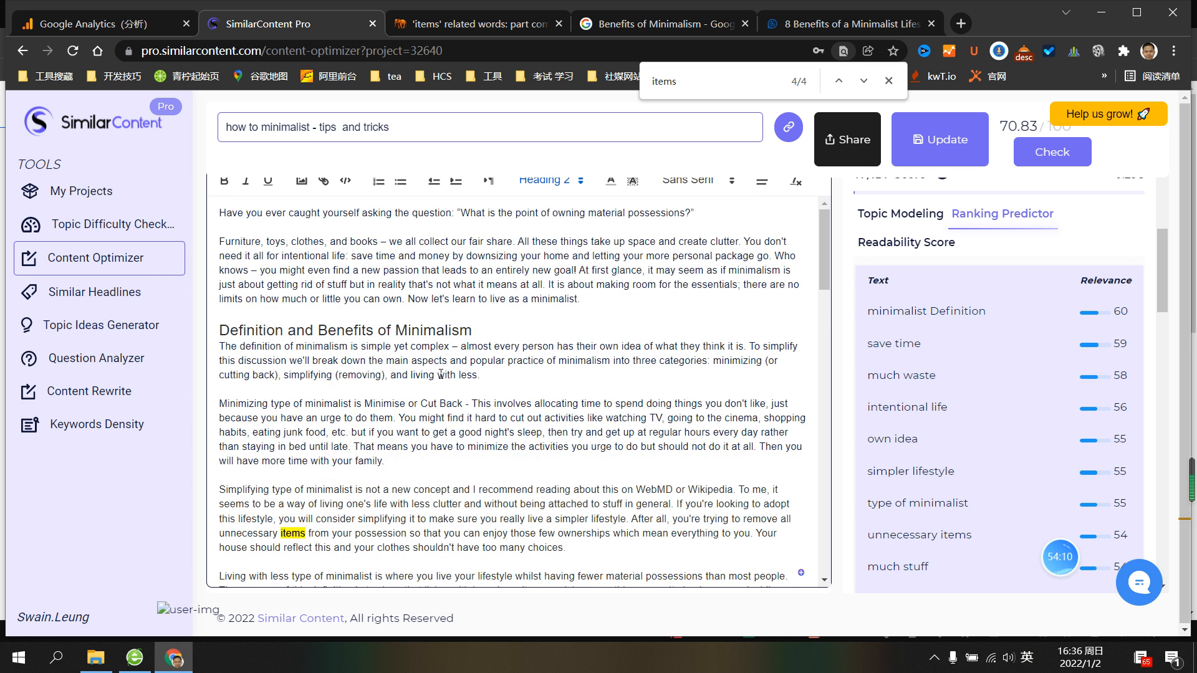
{"action": "scroll", "coordinate": [1133, 417], "scroll_direction": "up", "scroll_amount": 3}
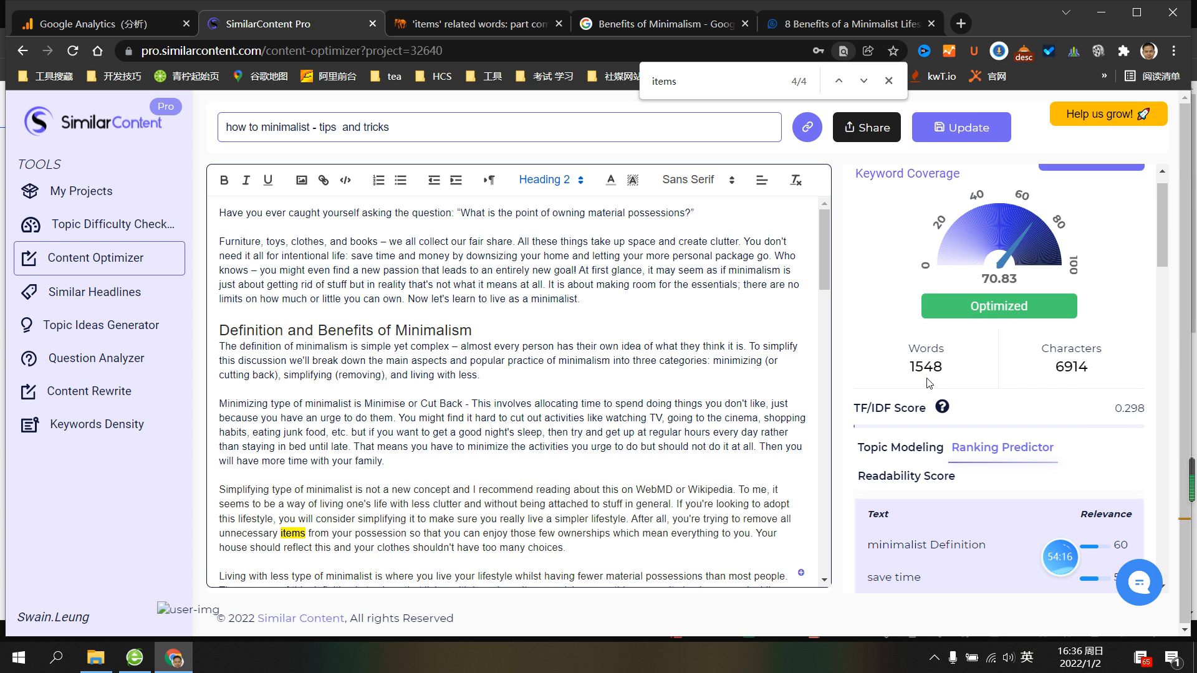
{"action": "scroll", "coordinate": [455, 431], "scroll_direction": "down", "scroll_amount": 1}
{"action": "scroll", "coordinate": [455, 430], "scroll_direction": "down", "scroll_amount": 12}
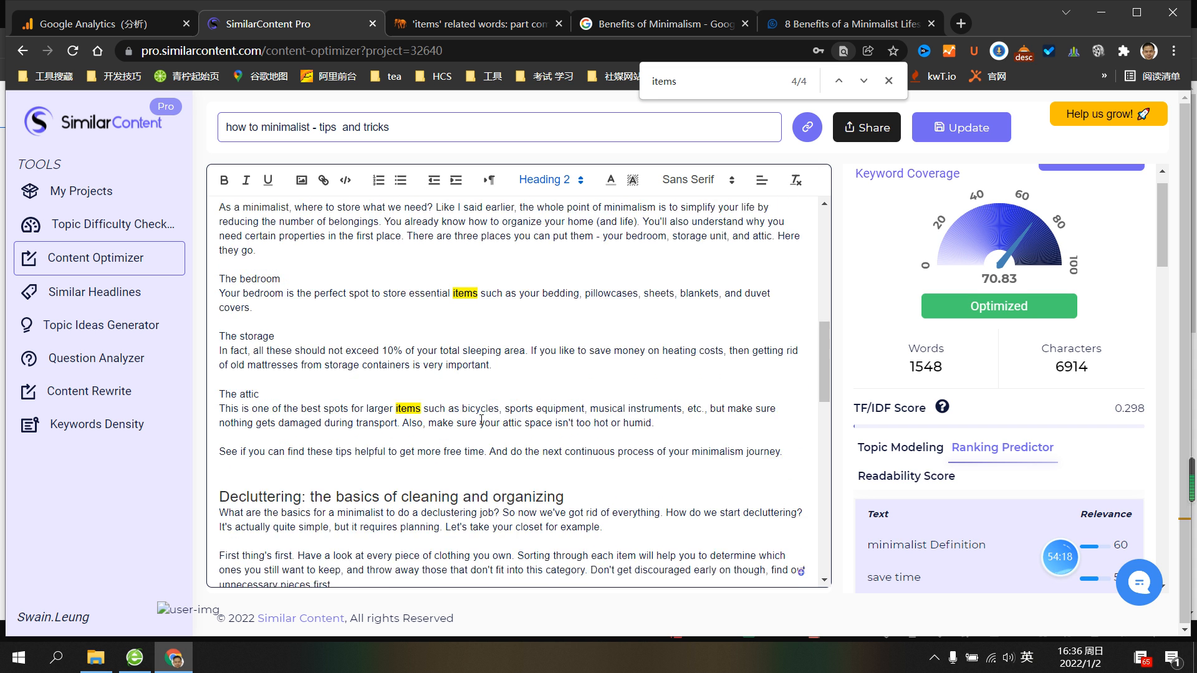
{"action": "scroll", "coordinate": [931, 485], "scroll_direction": "down", "scroll_amount": 1}
{"action": "scroll", "coordinate": [932, 485], "scroll_direction": "down", "scroll_amount": 1}
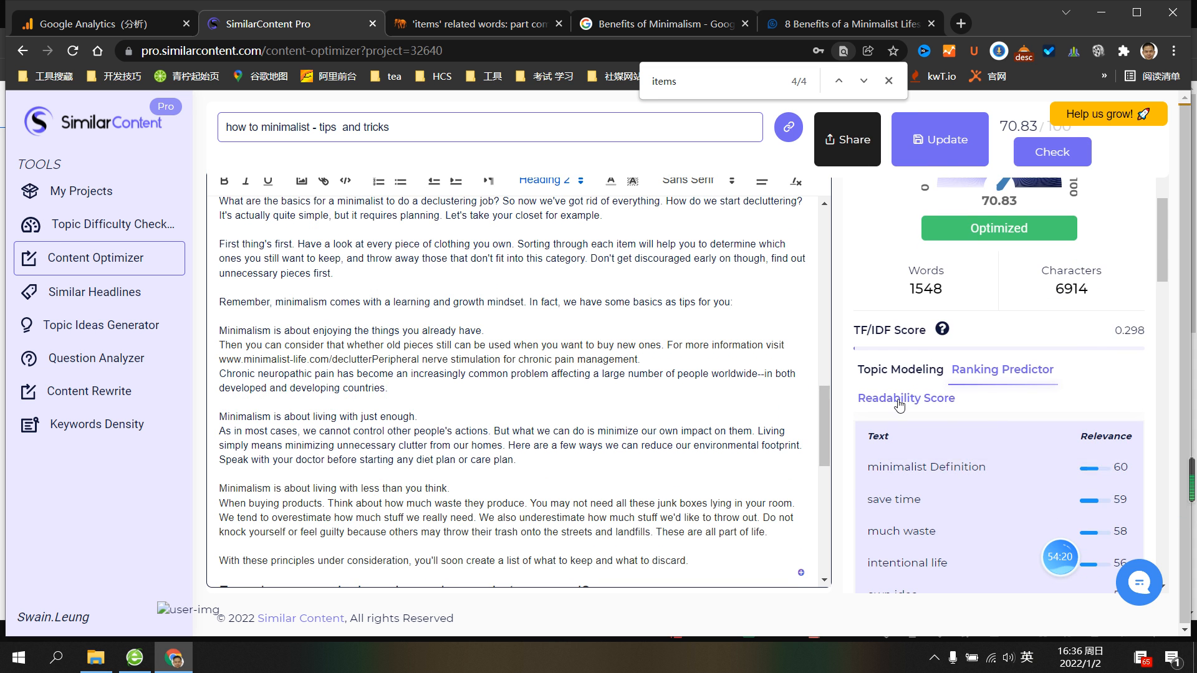
Run the Readability Score analysis on the article and view its grade levels, timings and sentiment
{"action": "left_click", "coordinate": [898, 411]}
{"action": "left_click", "coordinate": [1008, 461]}
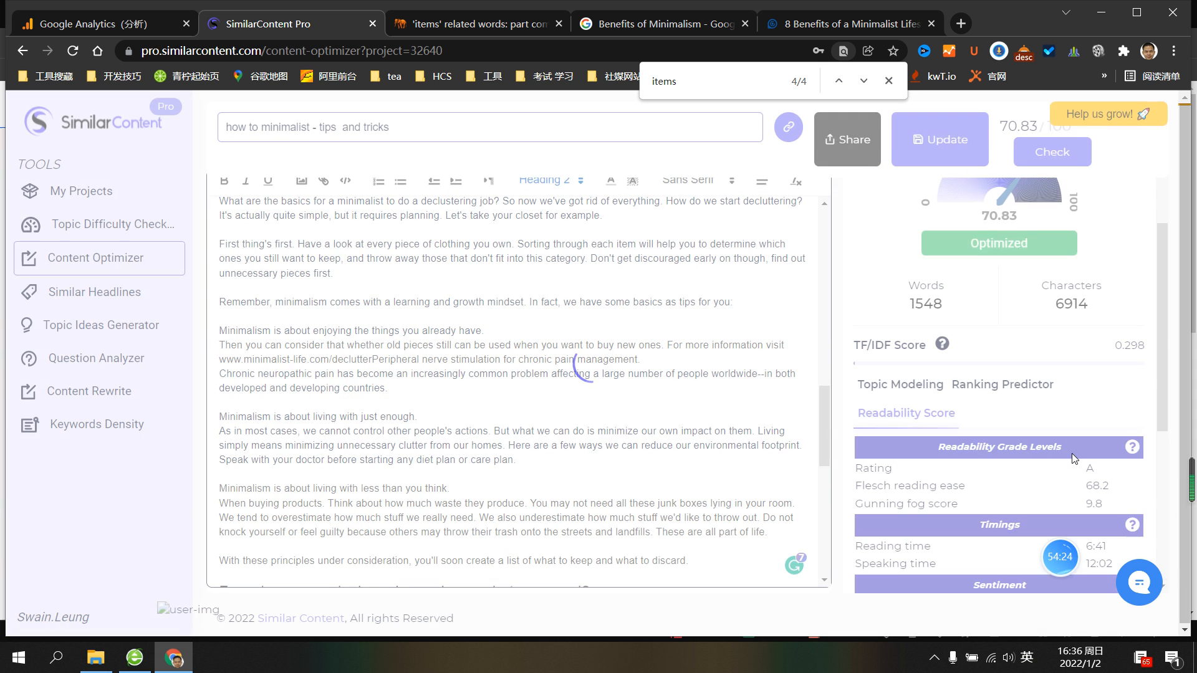
{"action": "scroll", "coordinate": [1162, 353], "scroll_direction": "down", "scroll_amount": 1}
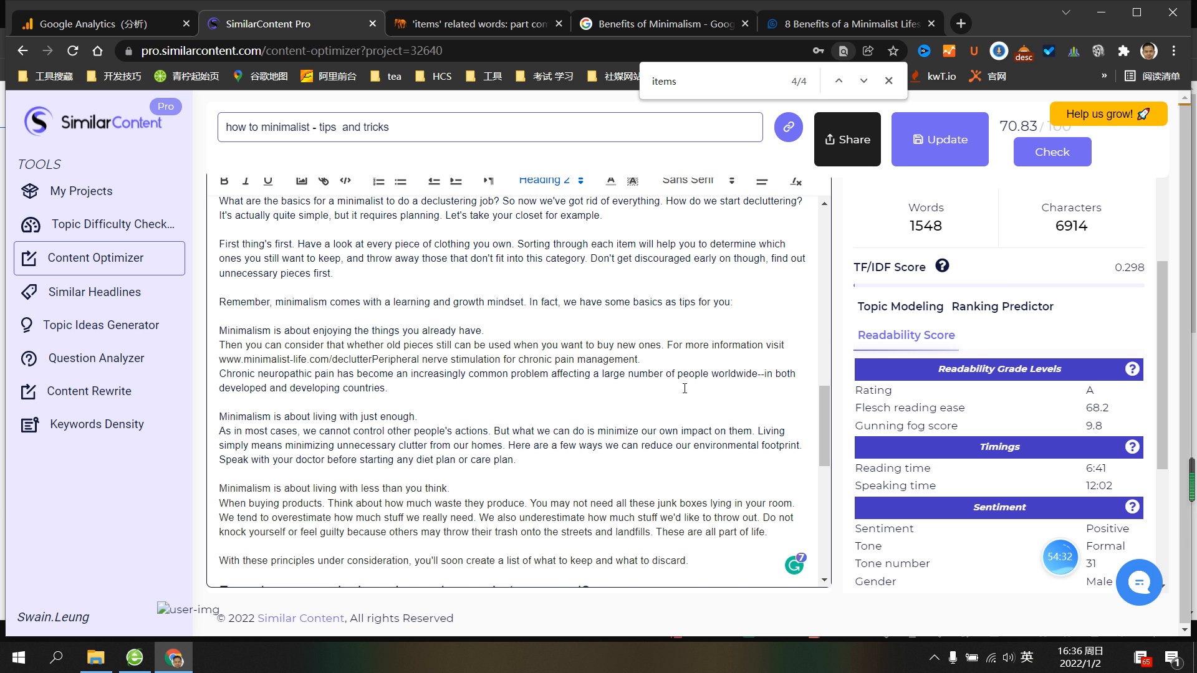
Reread the article from the introduction to the decluttering section, checking how readable the text is
{"action": "scroll", "coordinate": [684, 387], "scroll_direction": "up", "scroll_amount": 10}
{"action": "scroll", "coordinate": [689, 386], "scroll_direction": "up", "scroll_amount": 4}
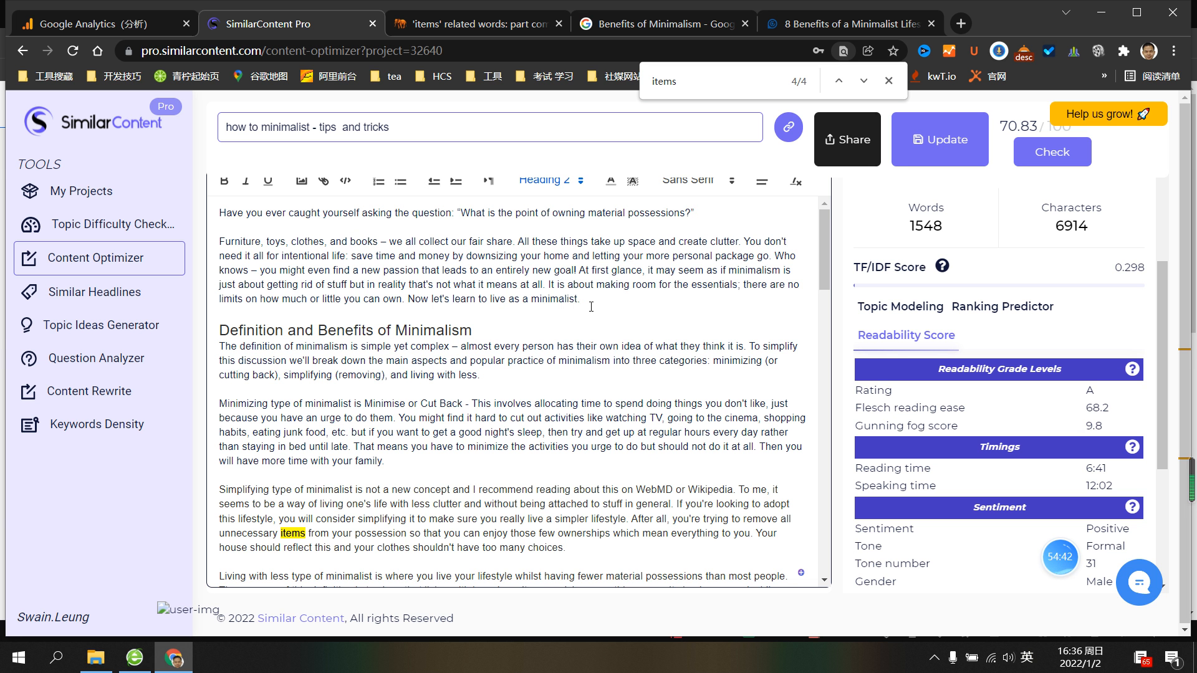
{"action": "scroll", "coordinate": [518, 355], "scroll_direction": "down", "scroll_amount": 10}
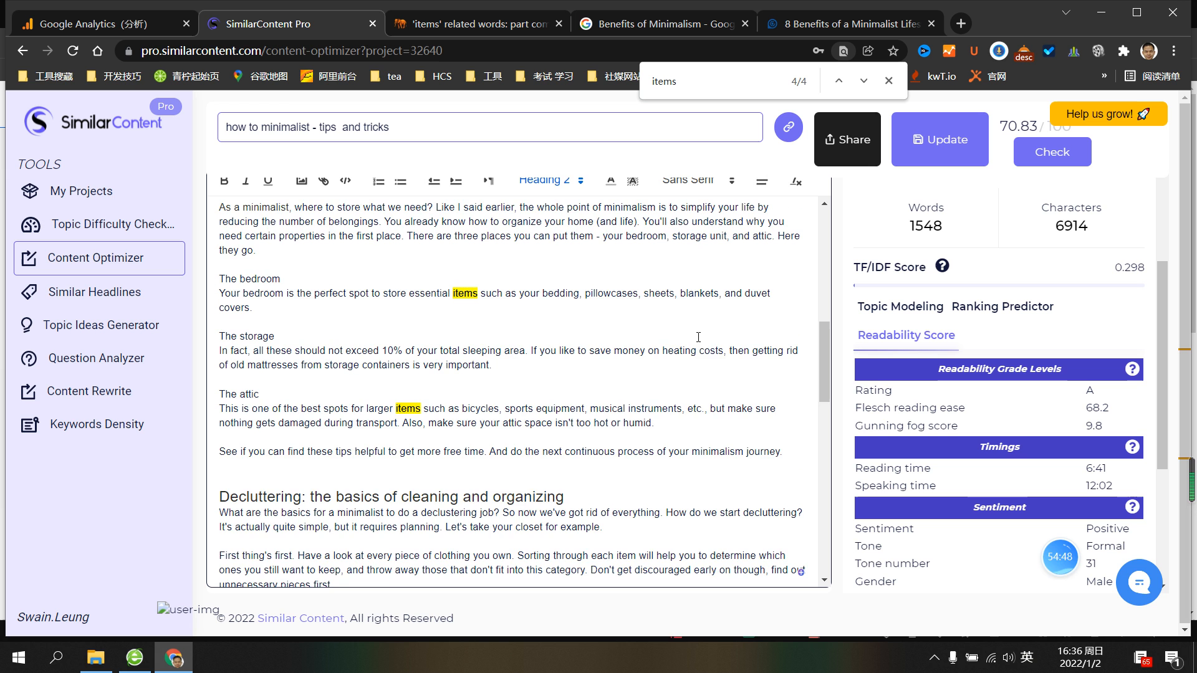
{"action": "scroll", "coordinate": [643, 381], "scroll_direction": "up", "scroll_amount": 10}
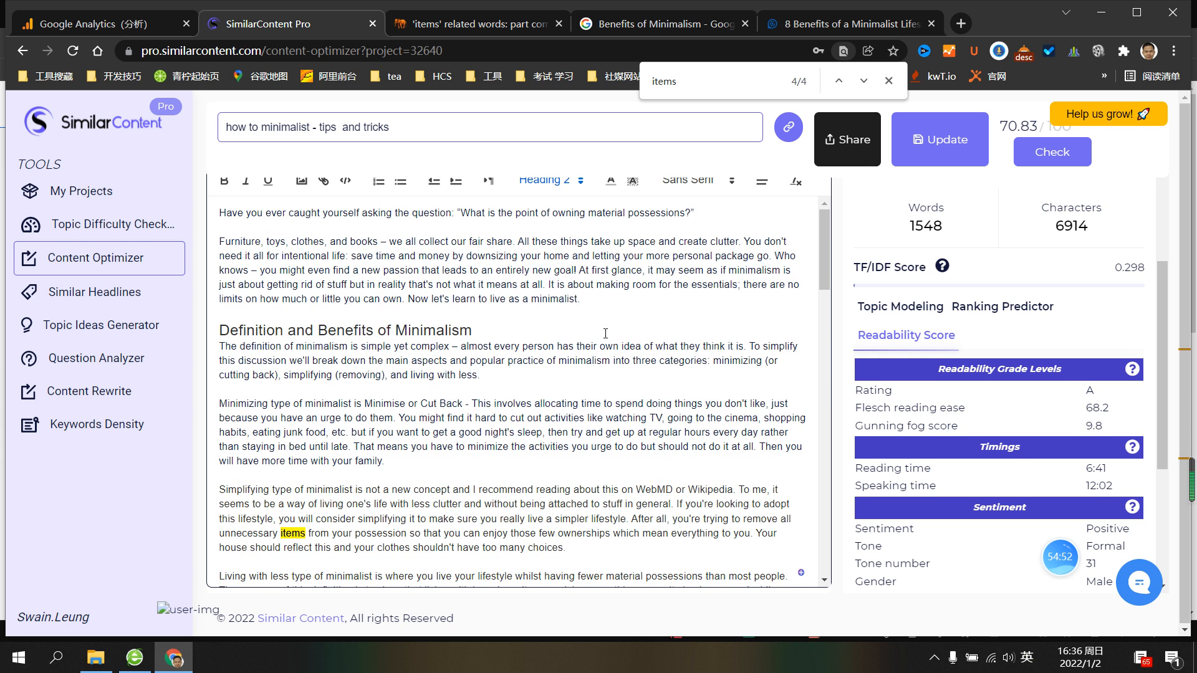
{"action": "scroll", "coordinate": [504, 380], "scroll_direction": "down", "scroll_amount": 10}
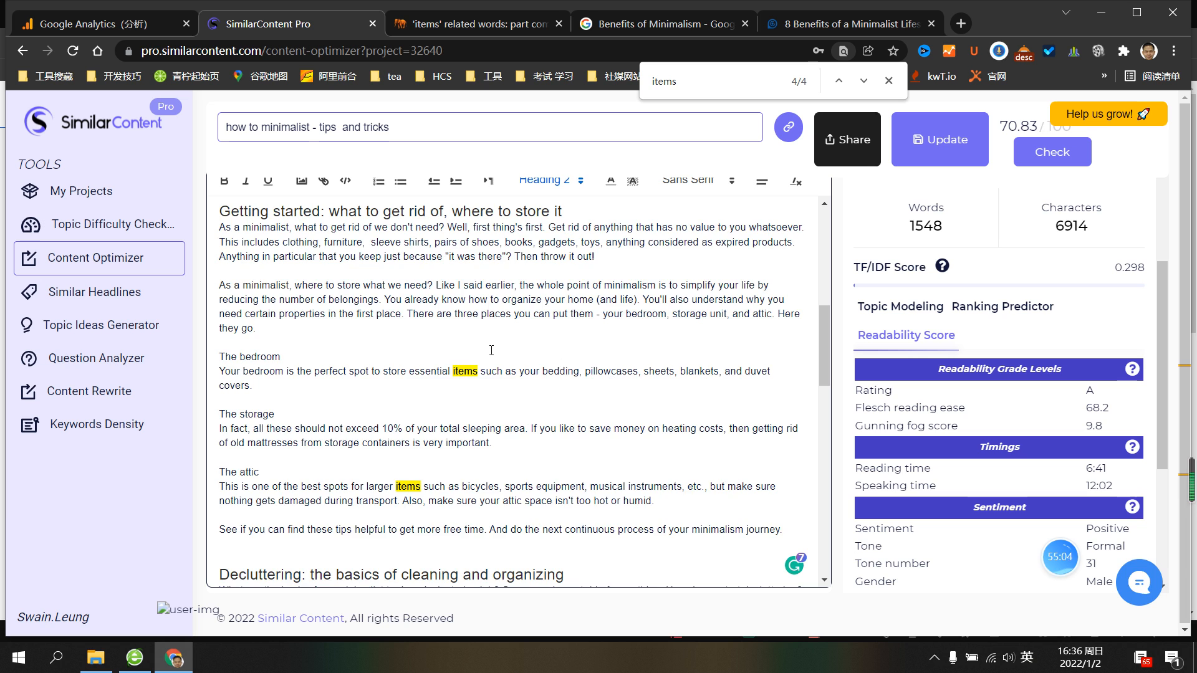
{"action": "scroll", "coordinate": [485, 350], "scroll_direction": "up", "scroll_amount": 1}
{"action": "scroll", "coordinate": [550, 372], "scroll_direction": "up", "scroll_amount": 6}
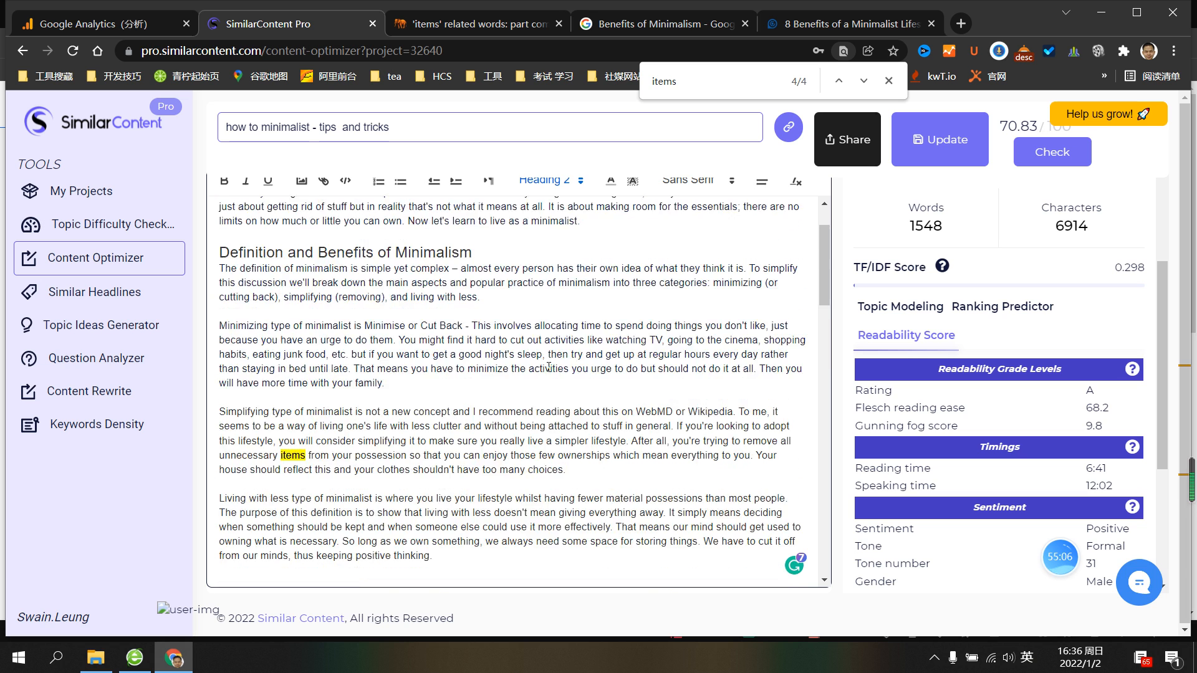
{"action": "scroll", "coordinate": [501, 378], "scroll_direction": "down", "scroll_amount": 3}
{"action": "scroll", "coordinate": [501, 378], "scroll_direction": "down", "scroll_amount": 8}
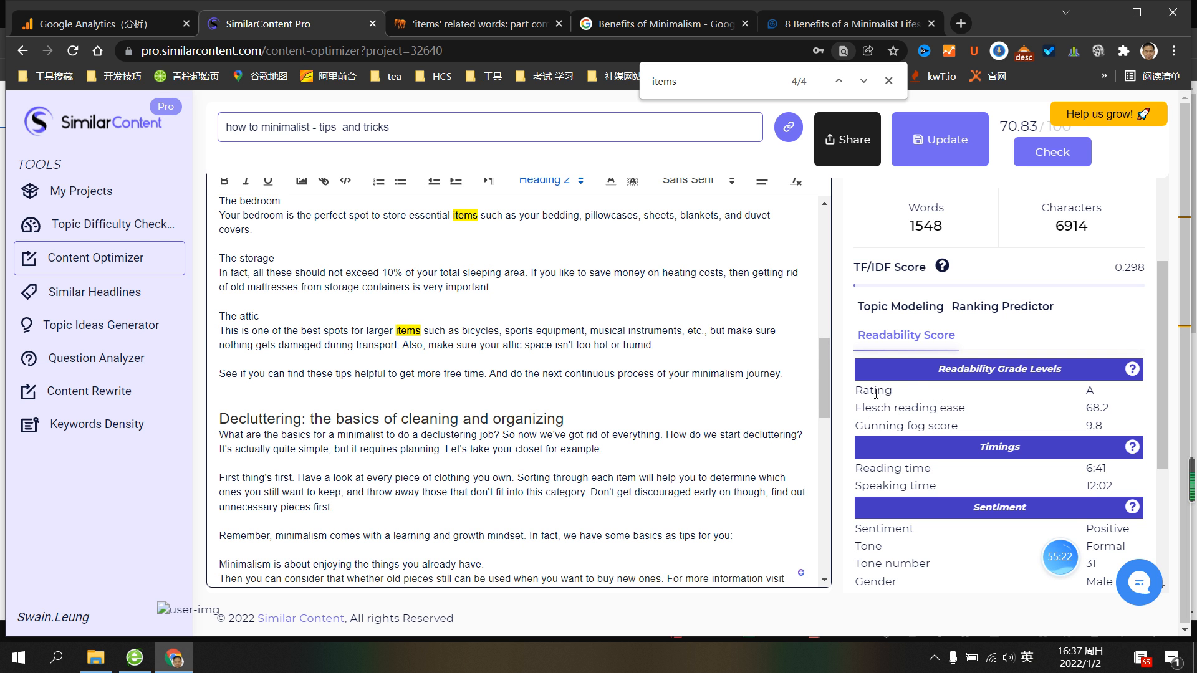
Examine the readability grade levels: the rating, the Flesch reading ease and the Gunning fog score
{"action": "left_click_drag", "start_coordinate": [898, 393], "coordinate": [855, 394]}
{"action": "left_click", "coordinate": [1009, 395]}
{"action": "left_click_drag", "start_coordinate": [949, 410], "coordinate": [1044, 409]}
{"action": "left_click", "coordinate": [1044, 409]}
{"action": "left_click_drag", "start_coordinate": [1086, 409], "coordinate": [1113, 409]}
{"action": "left_click", "coordinate": [1087, 409]}
{"action": "left_click_drag", "start_coordinate": [1086, 409], "coordinate": [1115, 412]}
{"action": "left_click", "coordinate": [872, 426]}
{"action": "left_click_drag", "start_coordinate": [1088, 426], "coordinate": [1116, 430]}
{"action": "left_click", "coordinate": [1104, 429]}
{"action": "left_click_drag", "start_coordinate": [1087, 428], "coordinate": [1100, 428]}
{"action": "left_click", "coordinate": [1103, 427]}
{"action": "mouse_move", "coordinate": [1098, 456]}
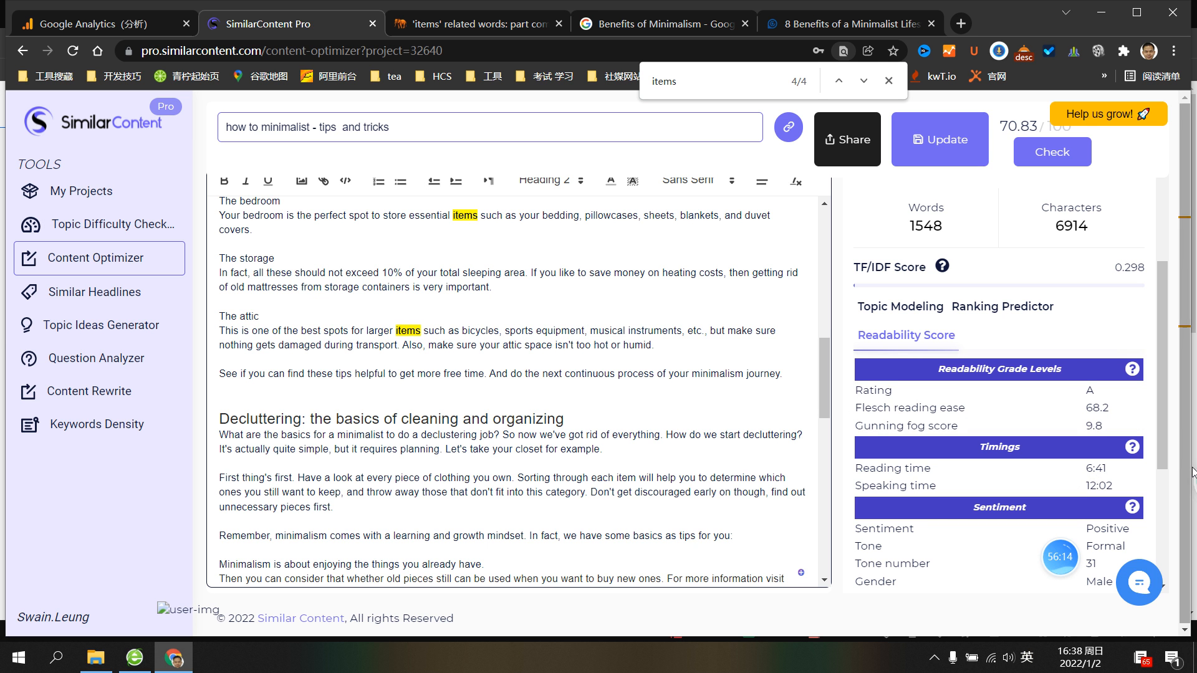
{"action": "mouse_move", "coordinate": [939, 268]}
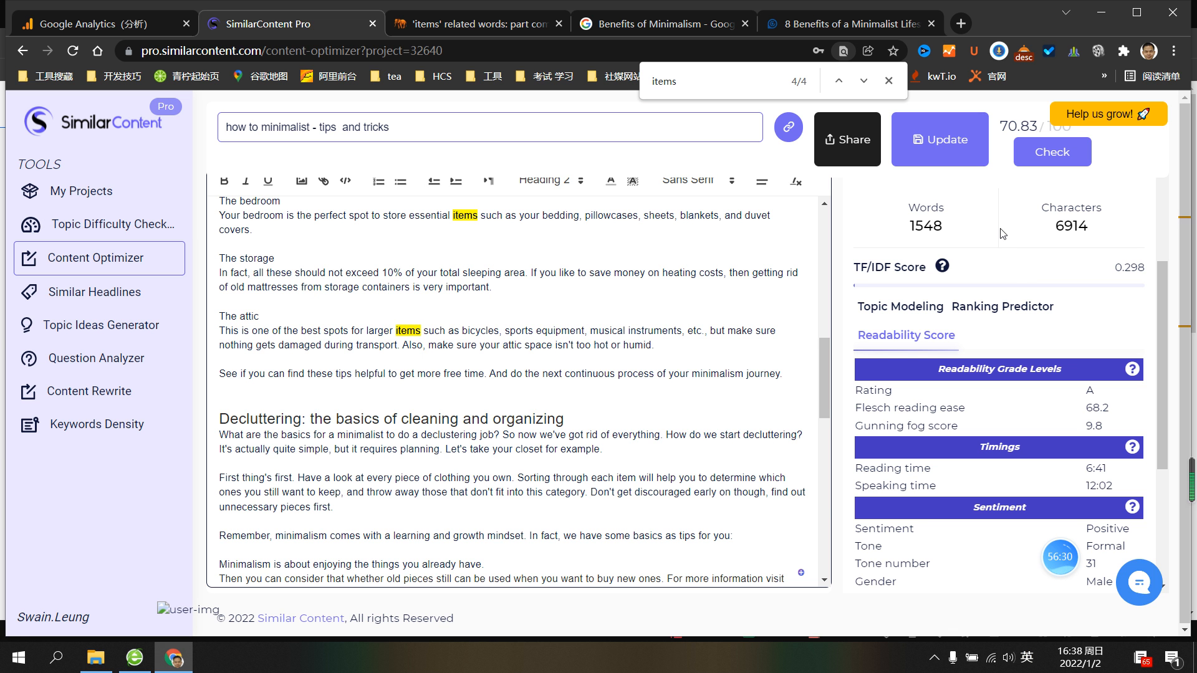
Examine the wording of the article's opening question and first paragraph, and skim the remaining sections through the Conclusion
{"action": "scroll", "coordinate": [1012, 282], "scroll_direction": "up", "scroll_amount": 3}
{"action": "scroll", "coordinate": [1010, 279], "scroll_direction": "down", "scroll_amount": 3}
{"action": "scroll", "coordinate": [810, 418], "scroll_direction": "up", "scroll_amount": 3}
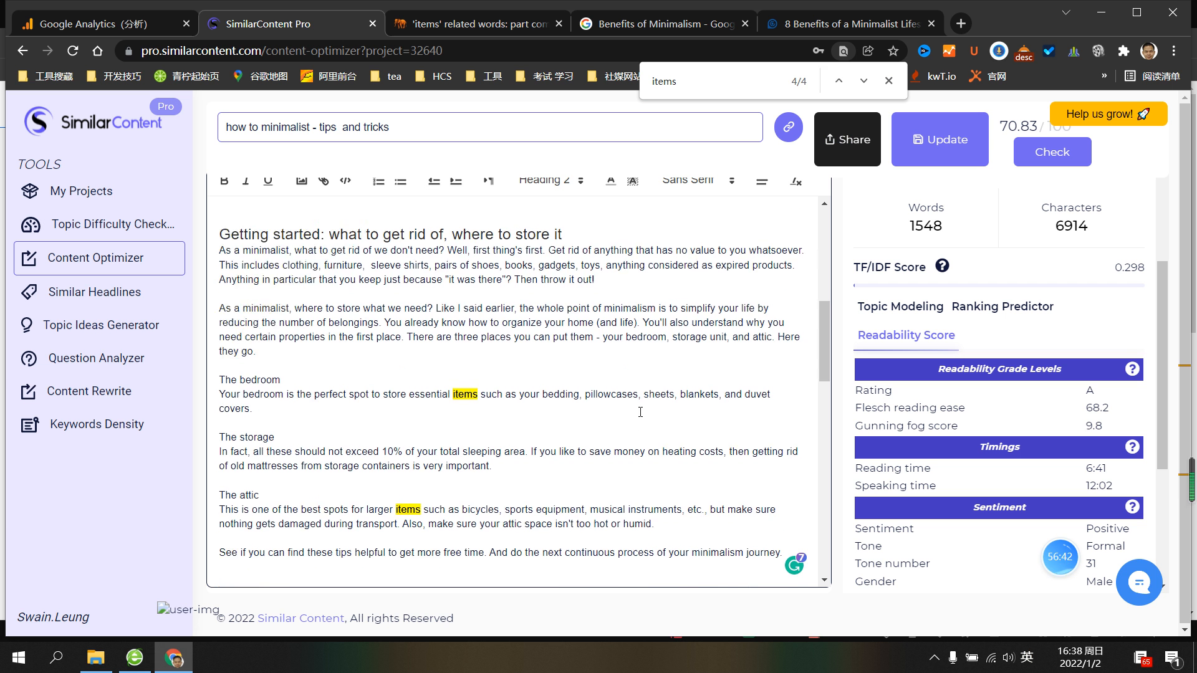
{"action": "scroll", "coordinate": [534, 337], "scroll_direction": "up", "scroll_amount": 10}
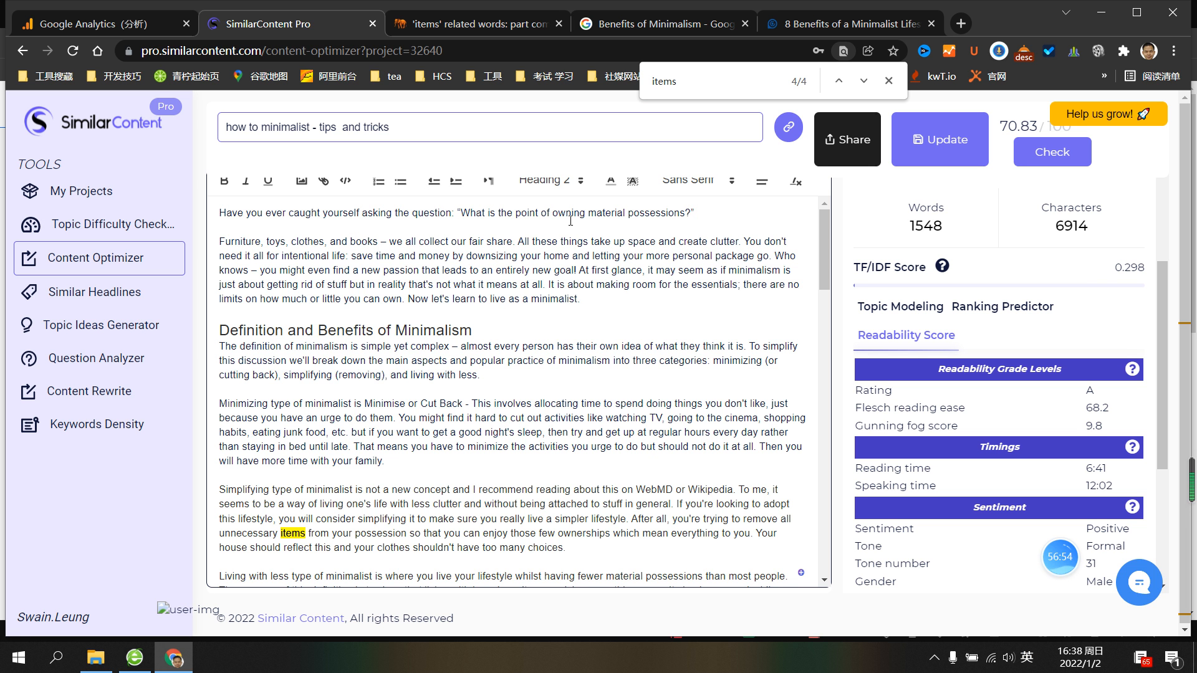
{"action": "left_click", "coordinate": [452, 214]}
{"action": "left_click_drag", "start_coordinate": [325, 213], "coordinate": [448, 215]}
{"action": "left_click", "coordinate": [338, 213]}
{"action": "left_click_drag", "start_coordinate": [467, 212], "coordinate": [634, 213]}
{"action": "left_click", "coordinate": [527, 213]}
{"action": "left_click_drag", "start_coordinate": [461, 212], "coordinate": [715, 212]}
{"action": "left_click", "coordinate": [605, 213]}
{"action": "left_click", "coordinate": [668, 213]}
{"action": "left_click", "coordinate": [377, 241]}
{"action": "left_click_drag", "start_coordinate": [291, 242], "coordinate": [287, 244]}
{"action": "left_click_drag", "start_coordinate": [517, 241], "coordinate": [247, 231]}
{"action": "left_click", "coordinate": [376, 255]}
{"action": "left_click", "coordinate": [630, 241]}
{"action": "scroll", "coordinate": [805, 372], "scroll_direction": "down", "scroll_amount": 15}
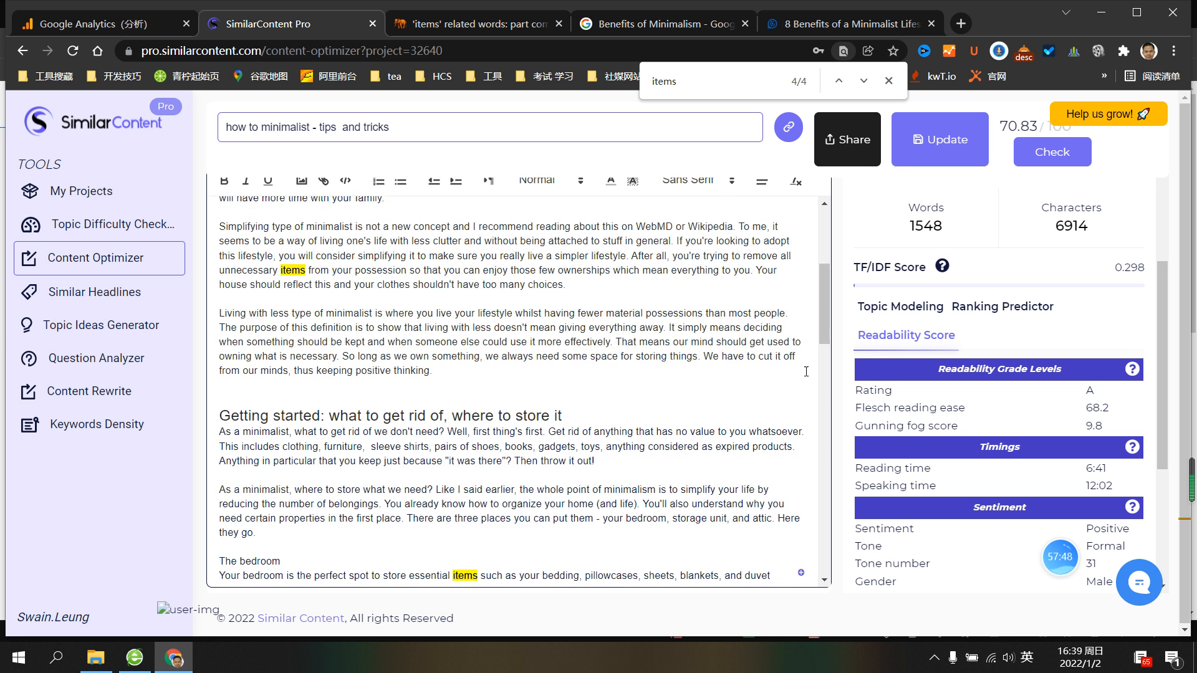
{"action": "scroll", "coordinate": [808, 374], "scroll_direction": "down", "scroll_amount": 4}
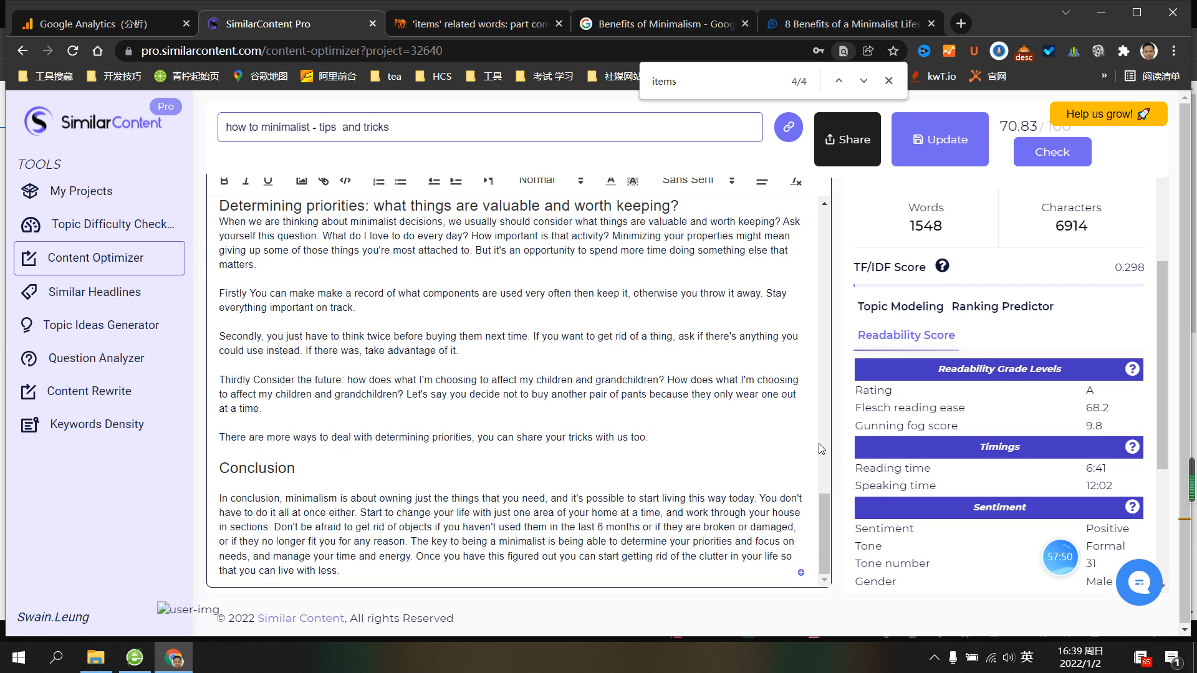
{"action": "scroll", "coordinate": [781, 450], "scroll_direction": "up", "scroll_amount": 15}
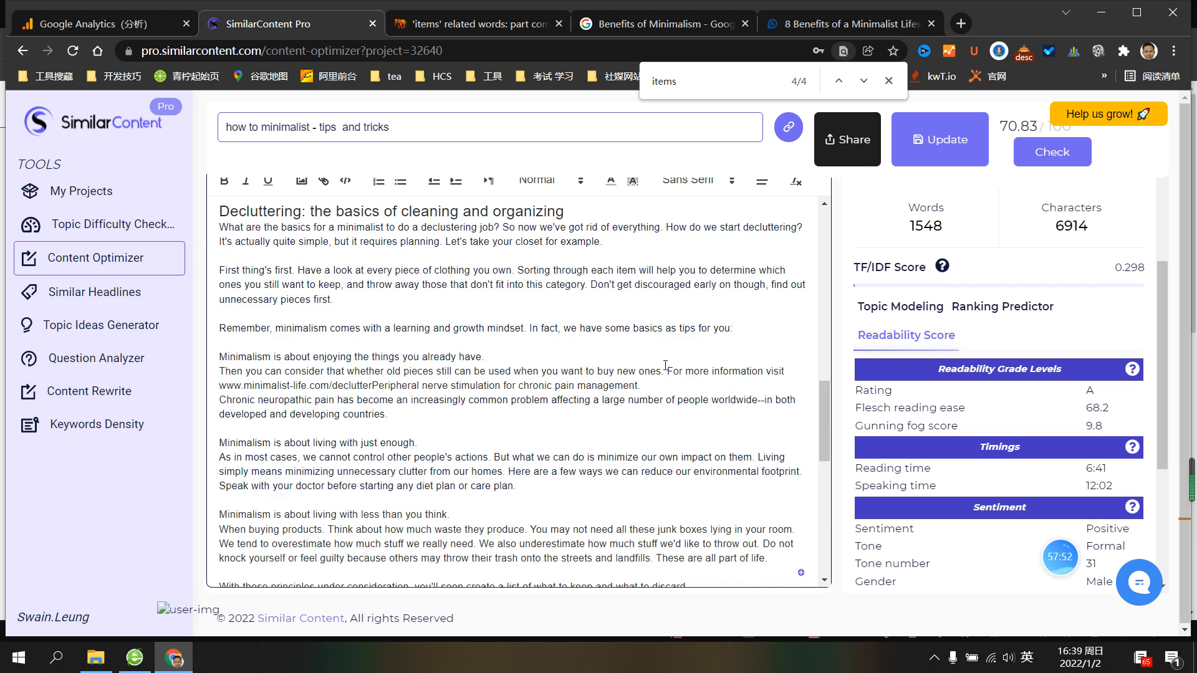
{"action": "scroll", "coordinate": [675, 362], "scroll_direction": "up", "scroll_amount": 1}
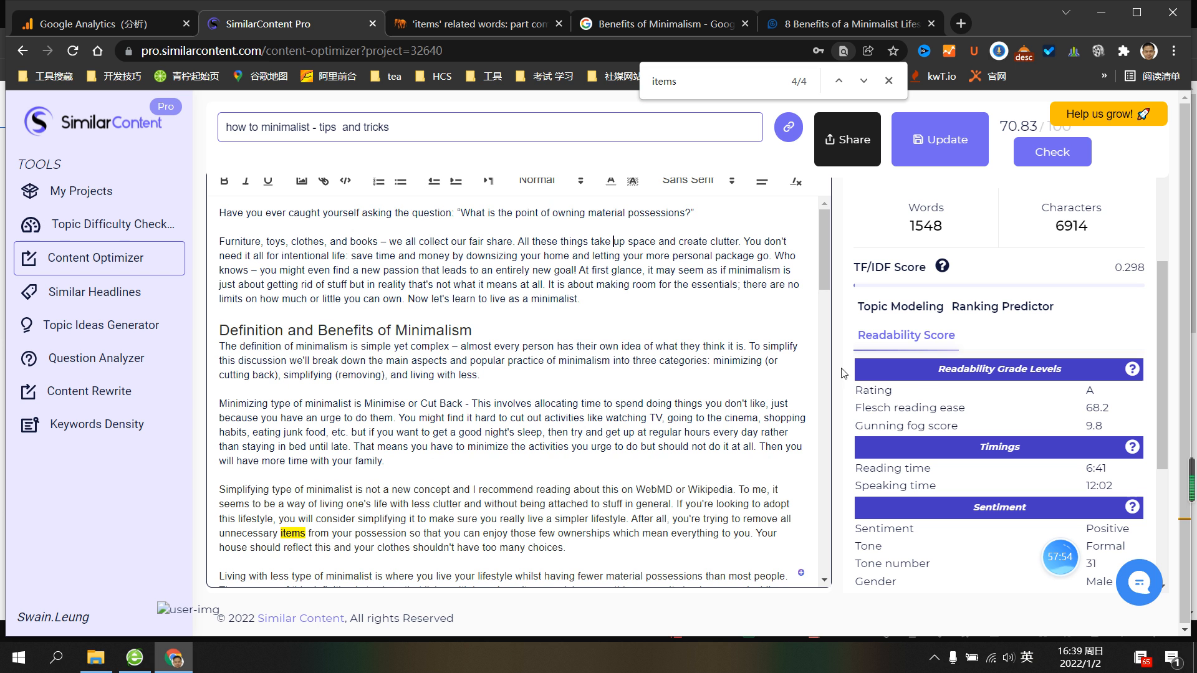
Return to the Ranking Predictor results and review the listed phrases with their relevance scores alongside the keyword coverage
{"action": "left_click", "coordinate": [1052, 313]}
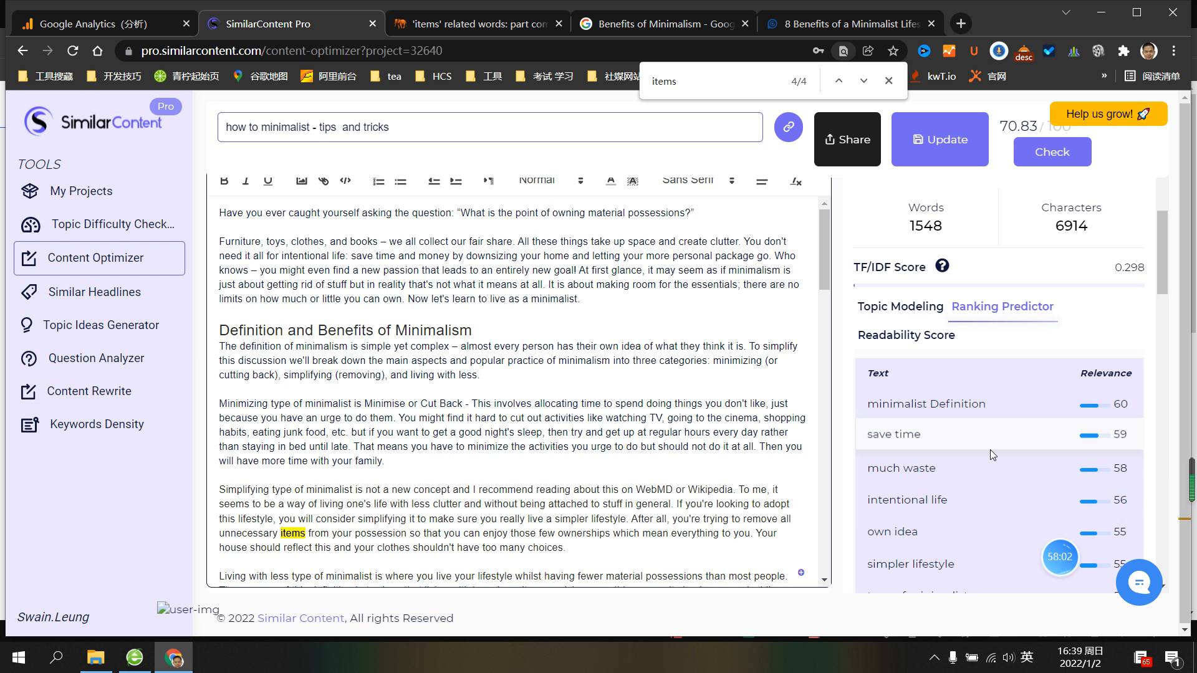
{"action": "scroll", "coordinate": [1016, 399], "scroll_direction": "up", "scroll_amount": 3}
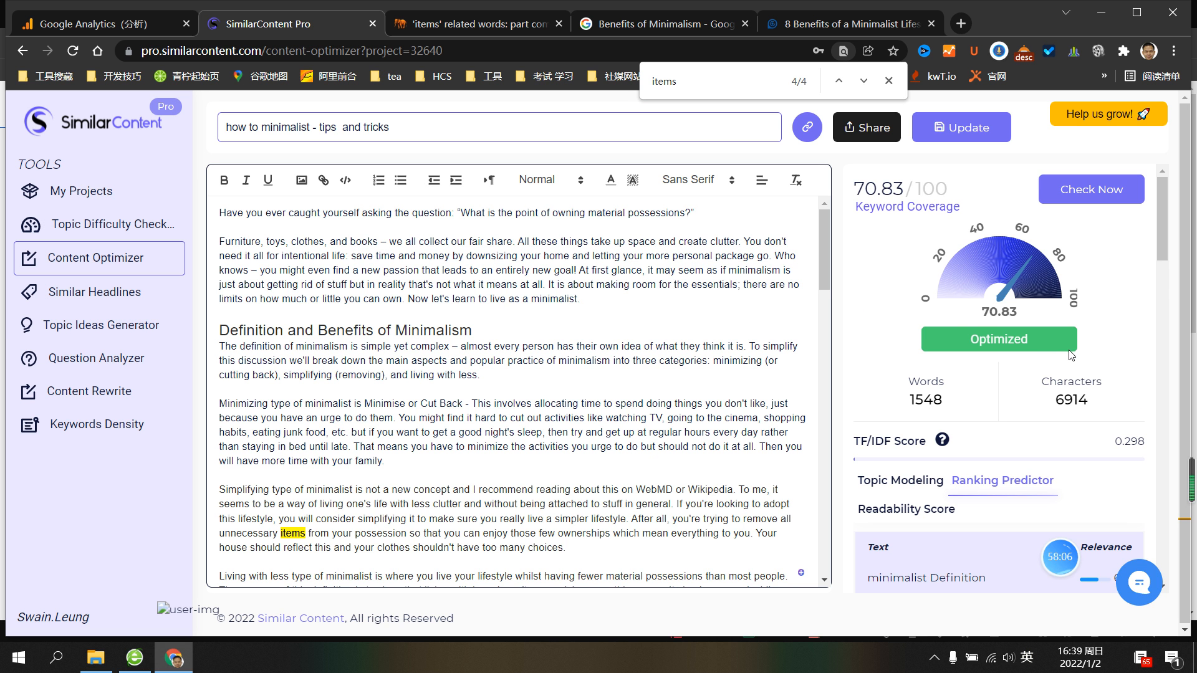
{"action": "scroll", "coordinate": [981, 315], "scroll_direction": "down", "scroll_amount": 3}
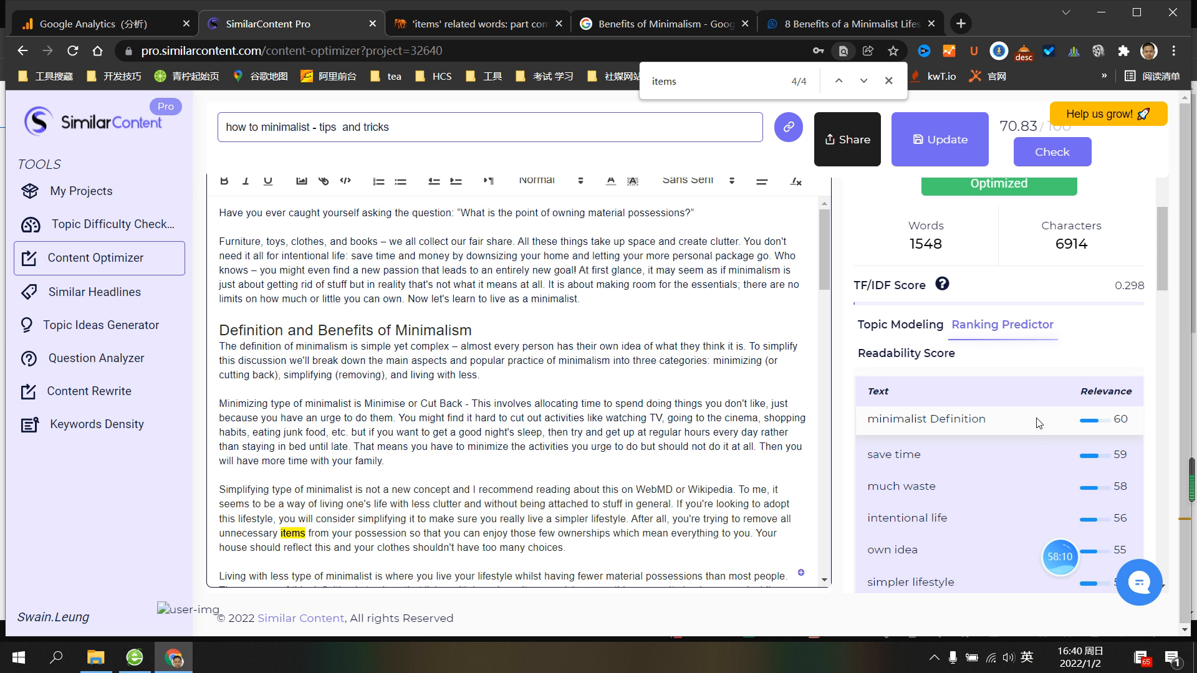
{"action": "scroll", "coordinate": [941, 473], "scroll_direction": "down", "scroll_amount": 1}
{"action": "scroll", "coordinate": [947, 493], "scroll_direction": "down", "scroll_amount": 5}
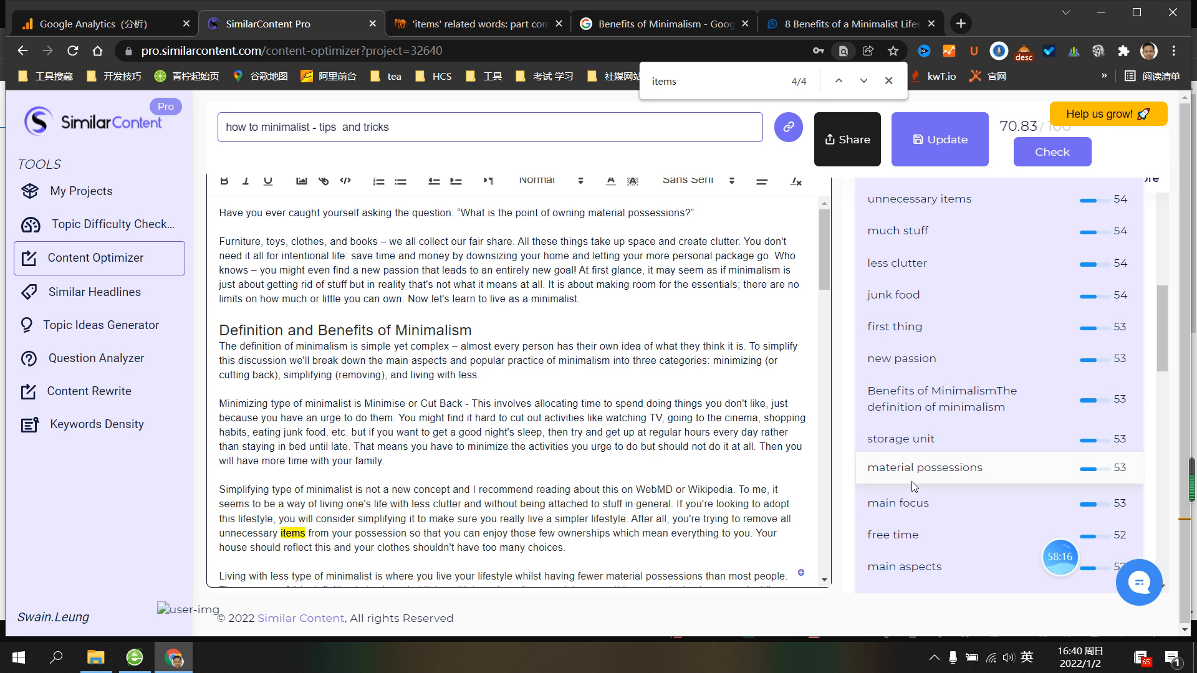
Compare the Ranking Predictor's highest- and lower-relevance phrases with the keyword coverage gauge above the list
{"action": "scroll", "coordinate": [914, 479], "scroll_direction": "up", "scroll_amount": 2}
{"action": "scroll", "coordinate": [915, 476], "scroll_direction": "up", "scroll_amount": 6}
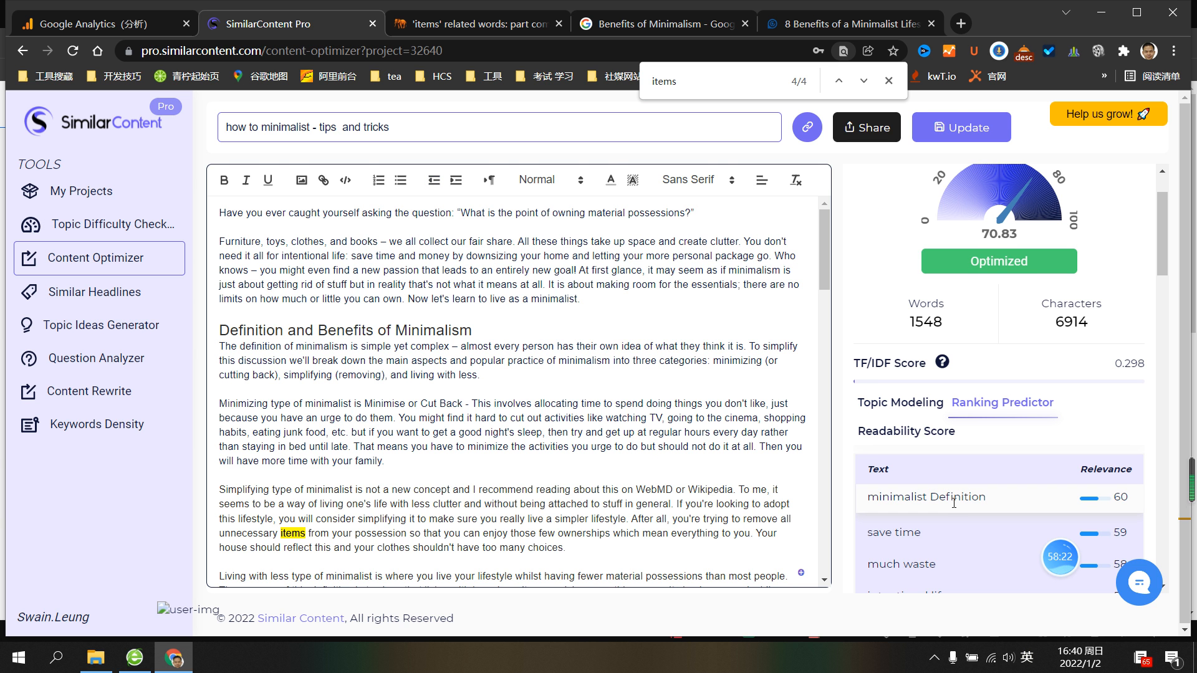
{"action": "scroll", "coordinate": [954, 502], "scroll_direction": "down", "scroll_amount": 1}
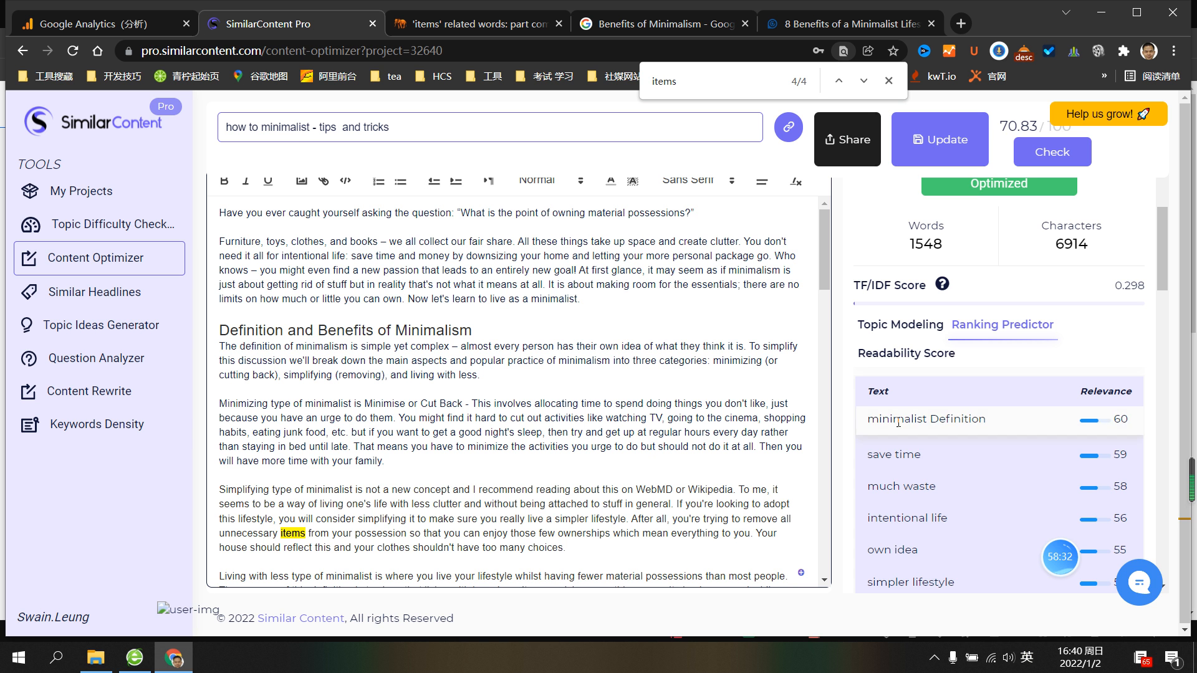
{"action": "scroll", "coordinate": [928, 475], "scroll_direction": "down", "scroll_amount": 3}
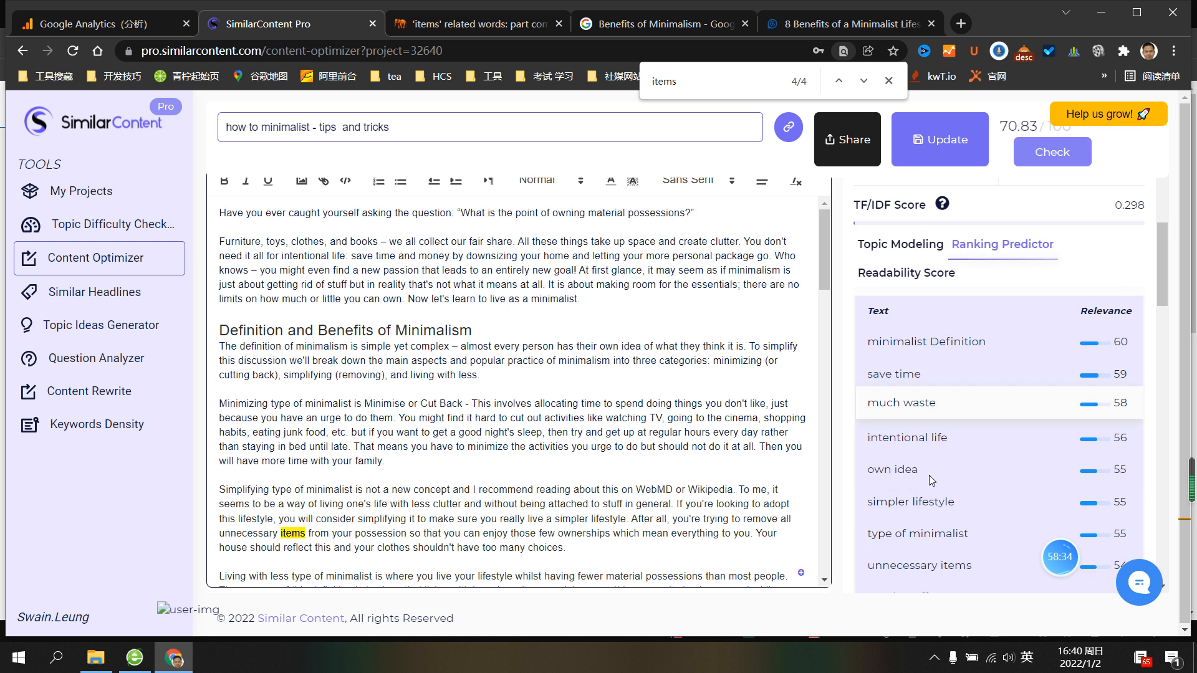
{"action": "scroll", "coordinate": [933, 420], "scroll_direction": "up", "scroll_amount": 2}
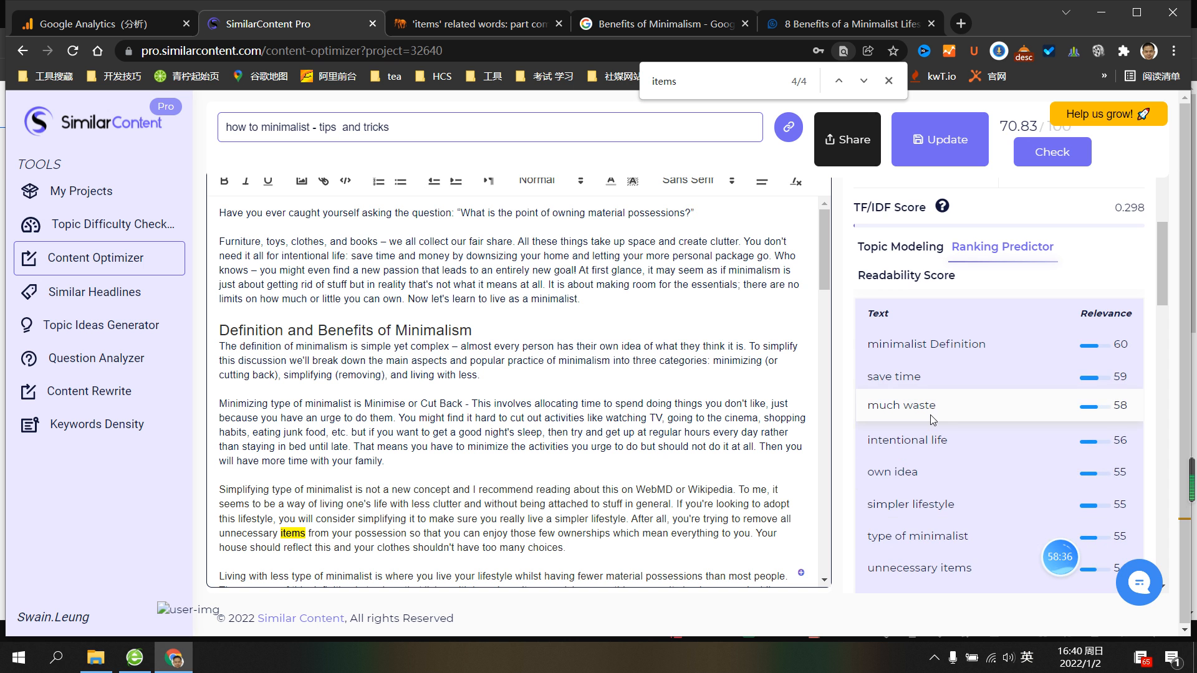
{"action": "left_click", "coordinate": [944, 143]}
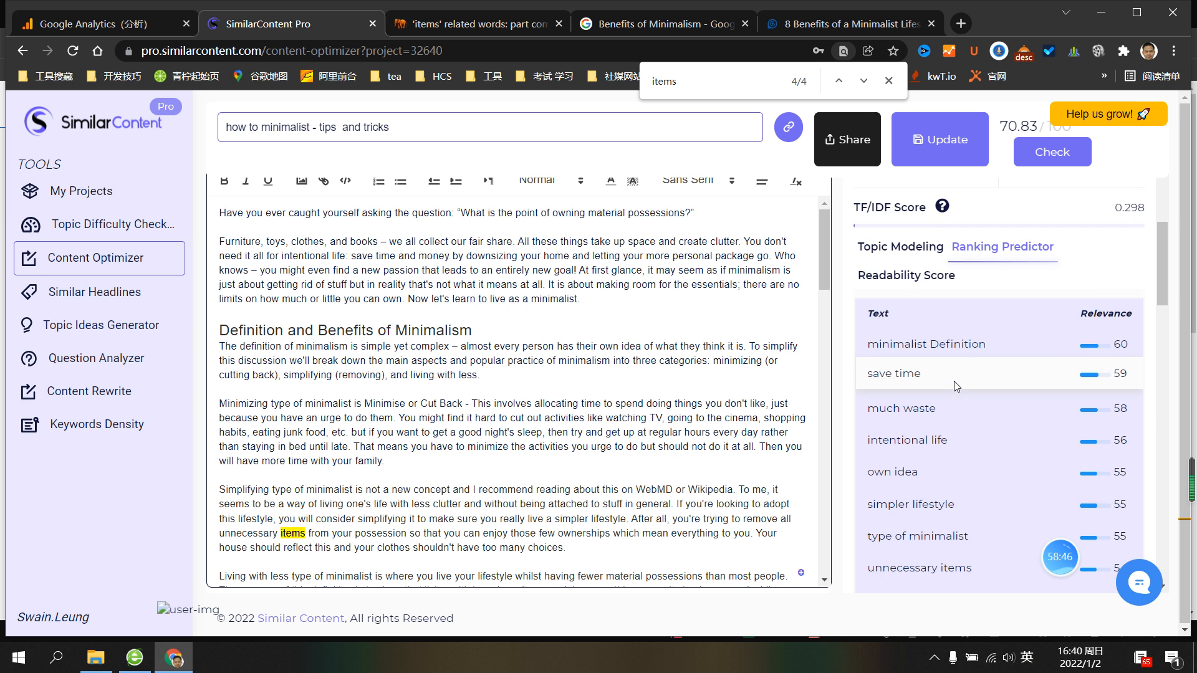
{"action": "scroll", "coordinate": [991, 361], "scroll_direction": "down", "scroll_amount": 3}
{"action": "scroll", "coordinate": [985, 354], "scroll_direction": "up", "scroll_amount": 3}
{"action": "scroll", "coordinate": [997, 358], "scroll_direction": "down", "scroll_amount": 3}
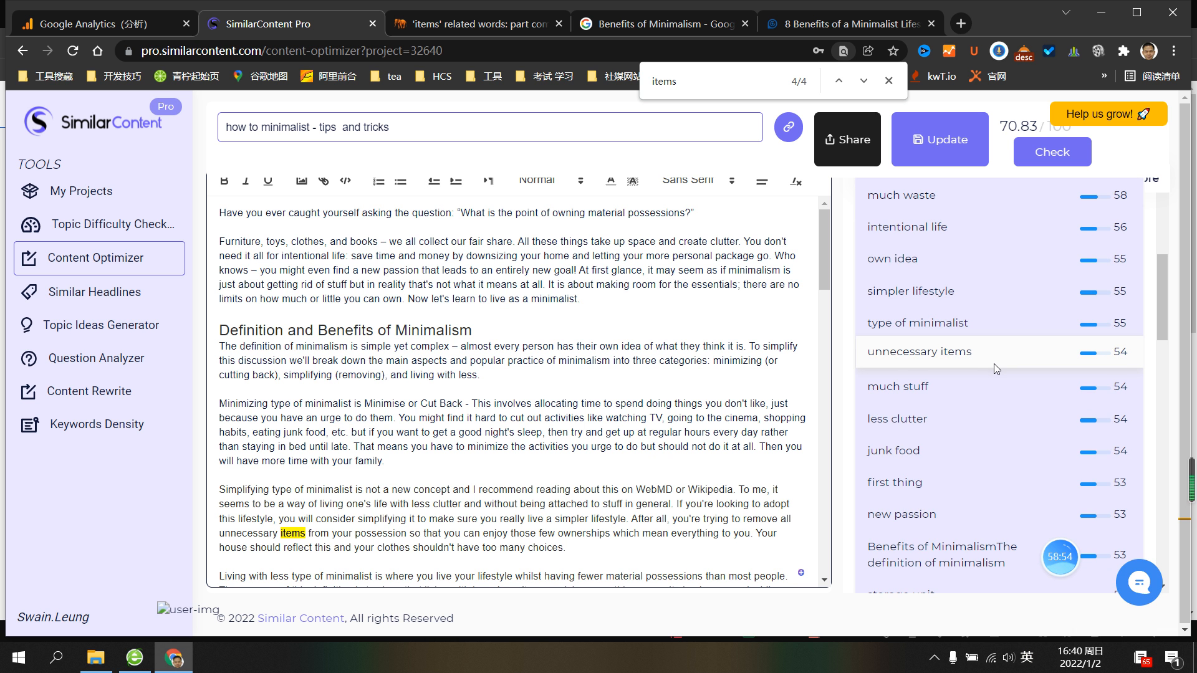
{"action": "scroll", "coordinate": [993, 364], "scroll_direction": "down", "scroll_amount": 2}
{"action": "scroll", "coordinate": [993, 364], "scroll_direction": "up", "scroll_amount": 6}
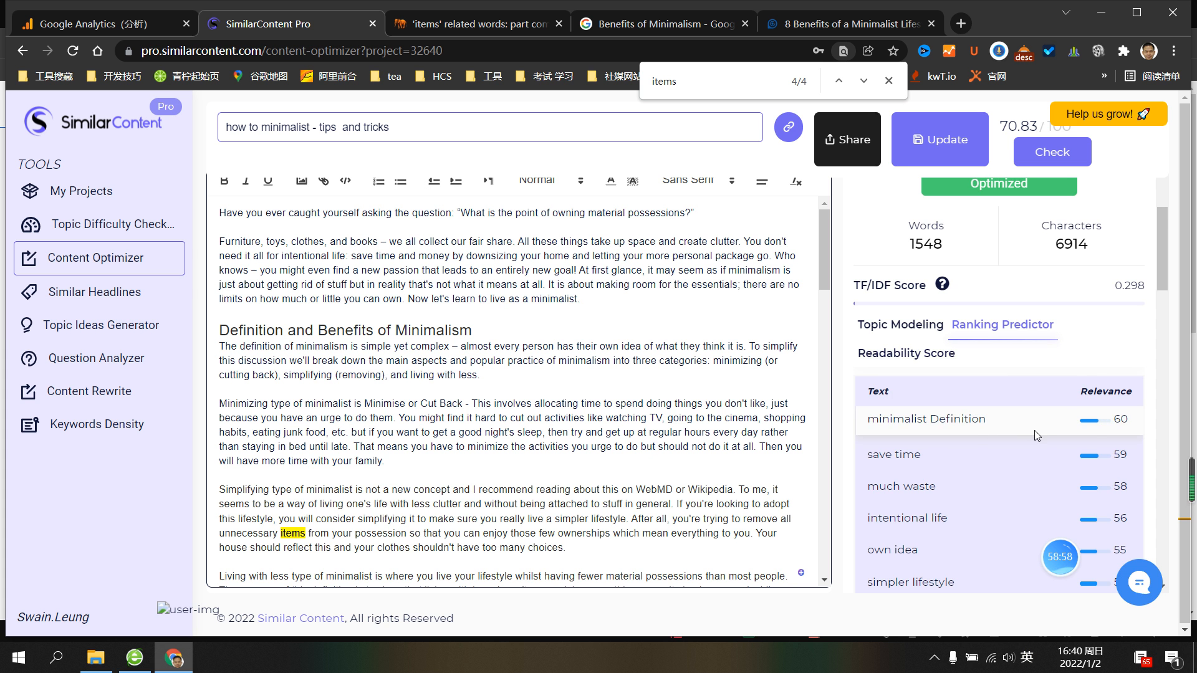
{"action": "scroll", "coordinate": [1034, 435], "scroll_direction": "down", "scroll_amount": 3}
{"action": "scroll", "coordinate": [1060, 380], "scroll_direction": "up", "scroll_amount": 4}
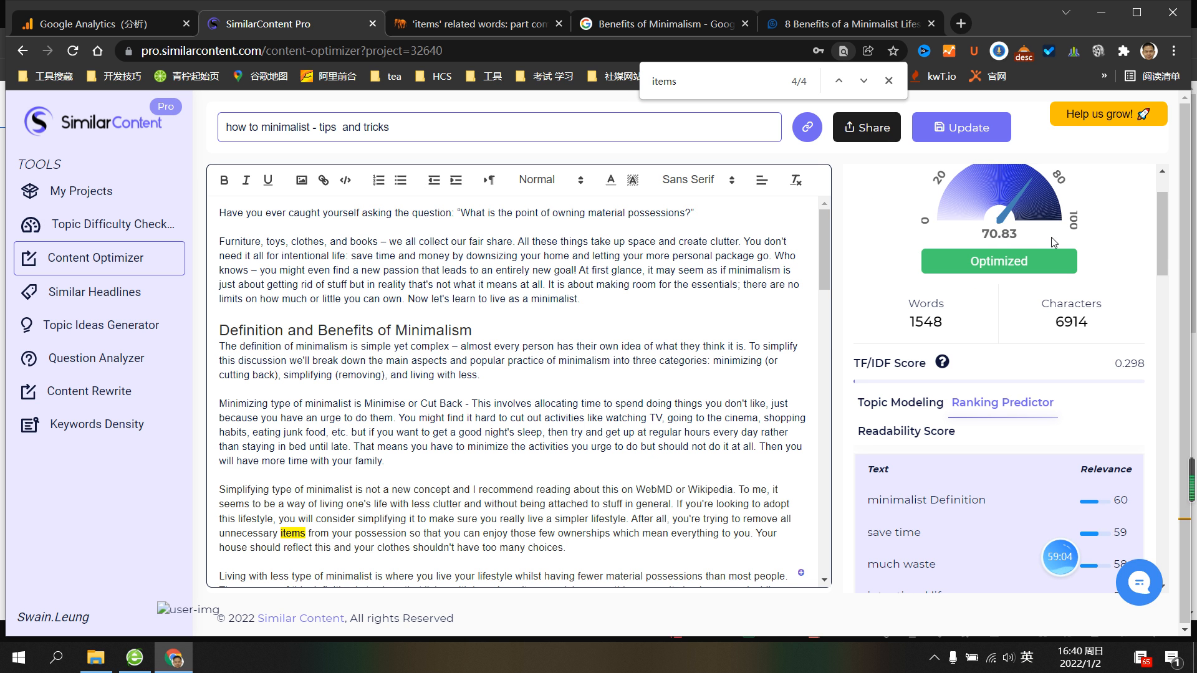
{"action": "scroll", "coordinate": [1003, 230], "scroll_direction": "up", "scroll_amount": 2}
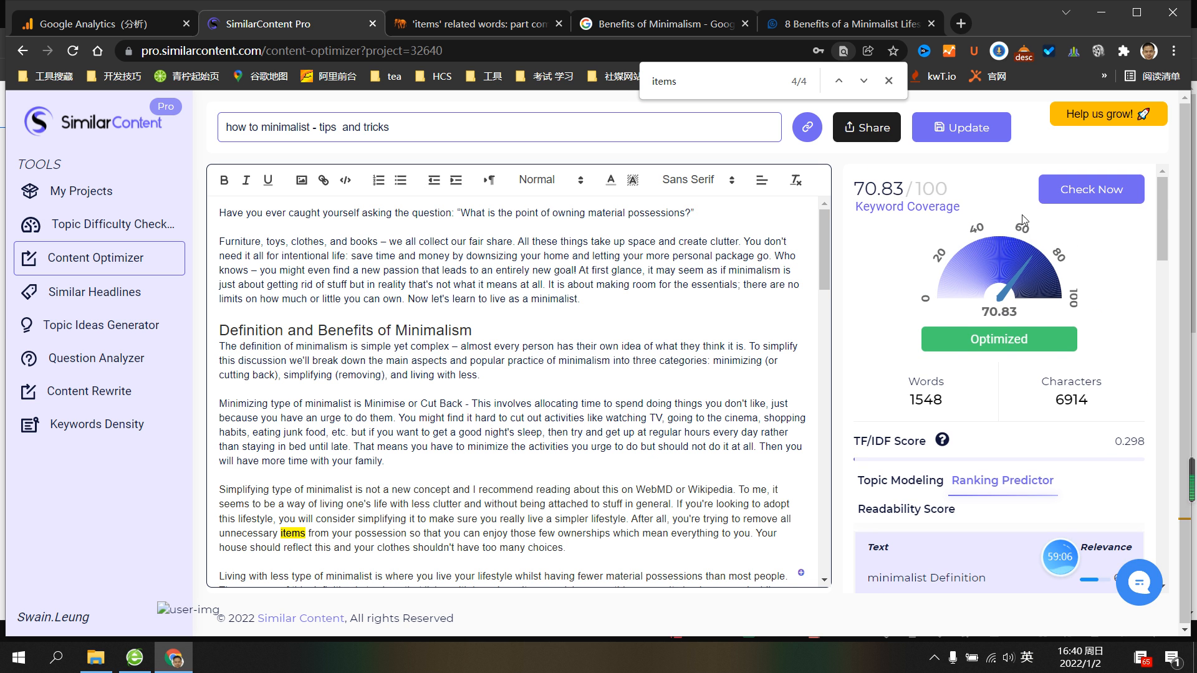
Return to the Topic Modeling results, reapply the "Over used words" filter, and examine the listed topics with their usage counts
{"action": "scroll", "coordinate": [1059, 337], "scroll_direction": "down", "scroll_amount": 4}
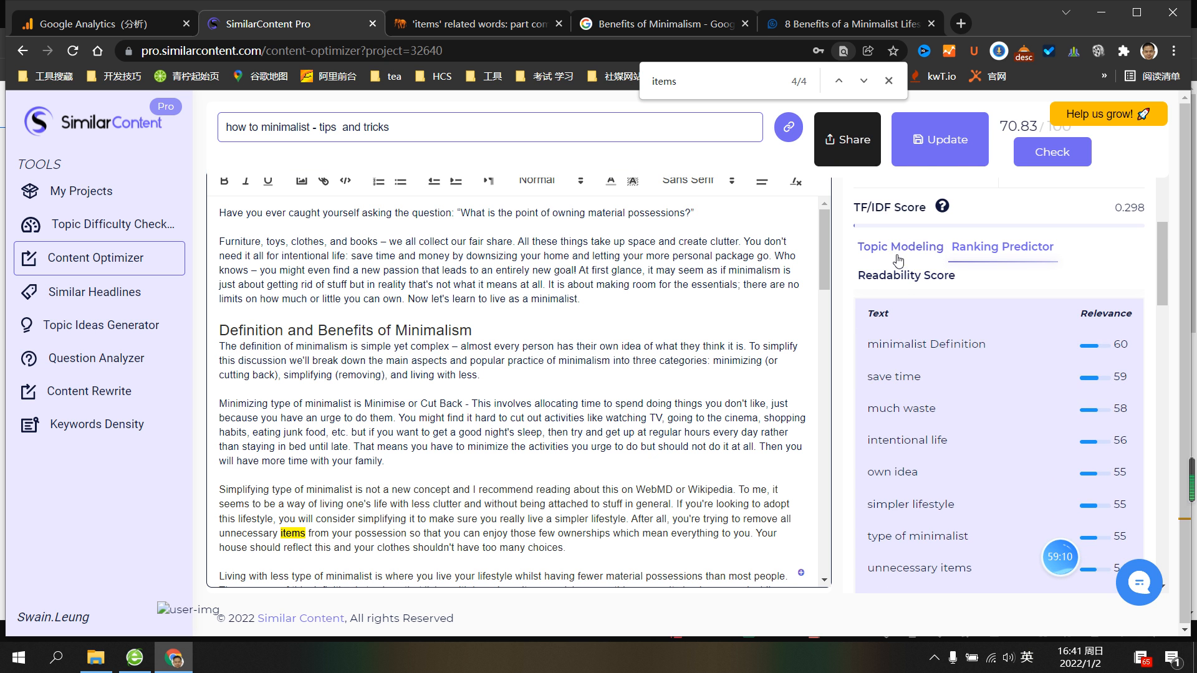
{"action": "left_click", "coordinate": [907, 252]}
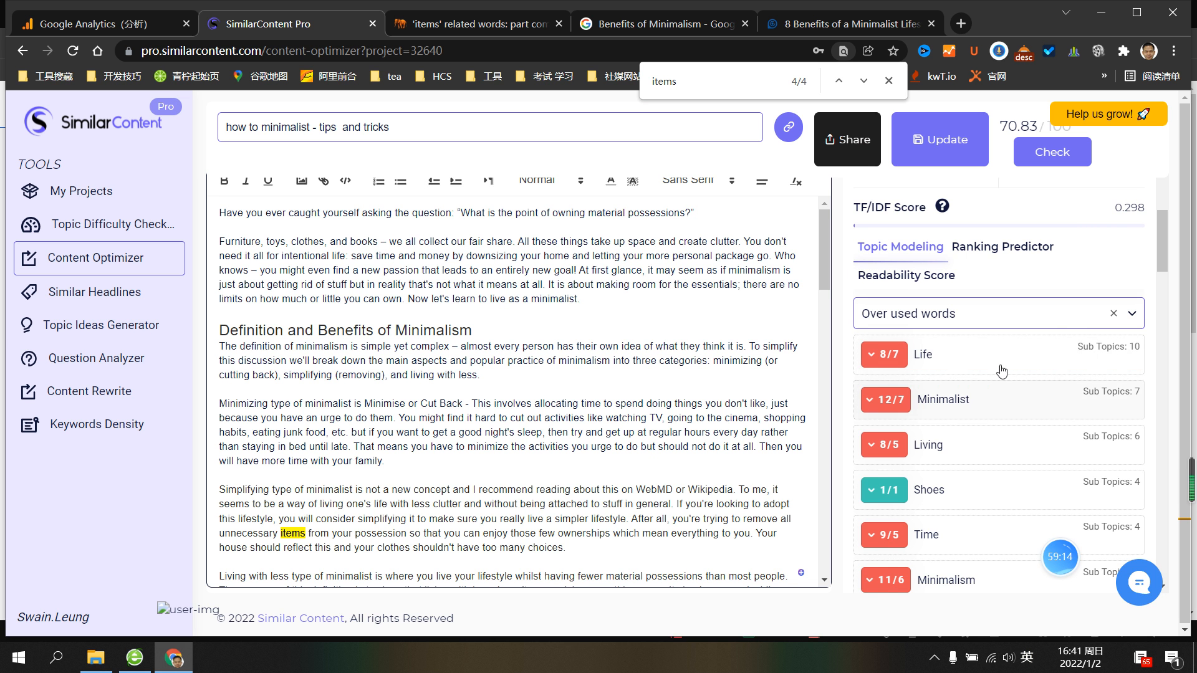
{"action": "scroll", "coordinate": [1060, 424], "scroll_direction": "down", "scroll_amount": 15}
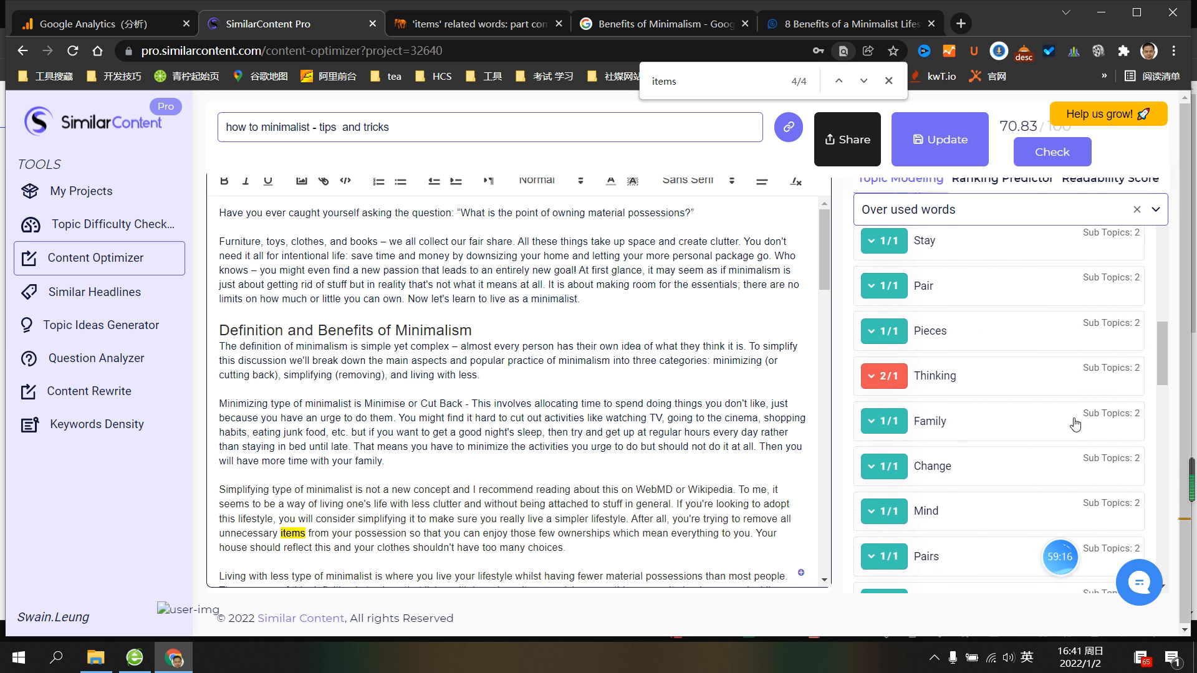
{"action": "scroll", "coordinate": [1077, 424], "scroll_direction": "up", "scroll_amount": 10}
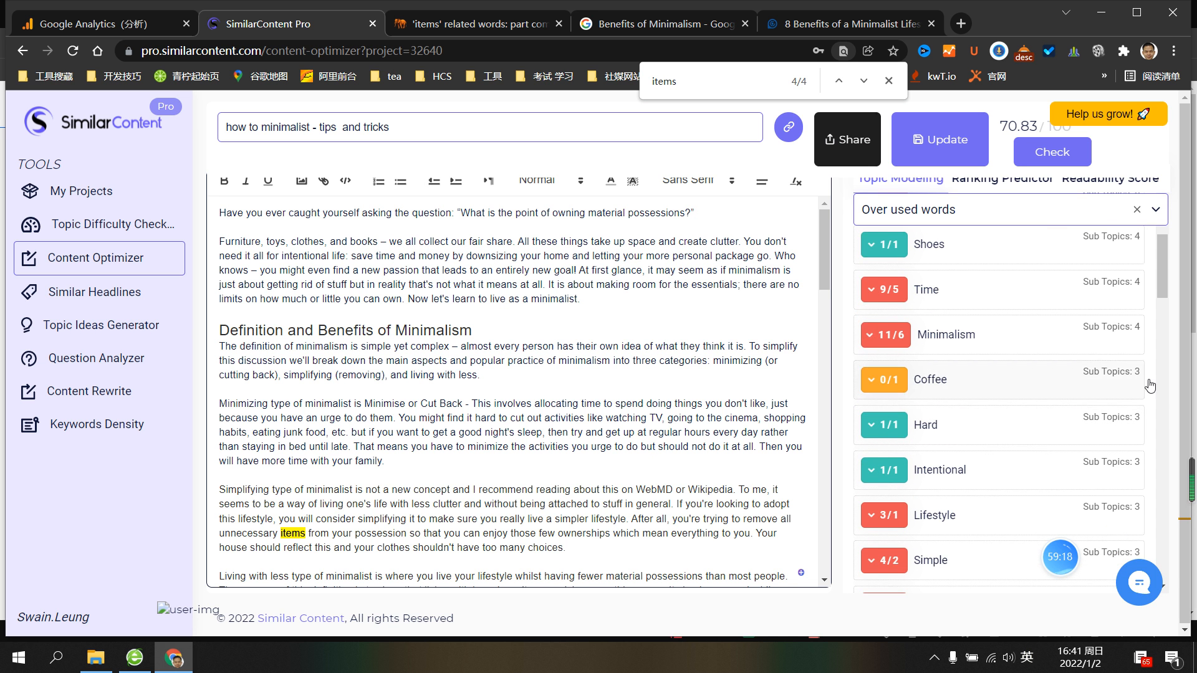
{"action": "scroll", "coordinate": [1142, 313], "scroll_direction": "up", "scroll_amount": 5}
{"action": "left_click", "coordinate": [1114, 390]}
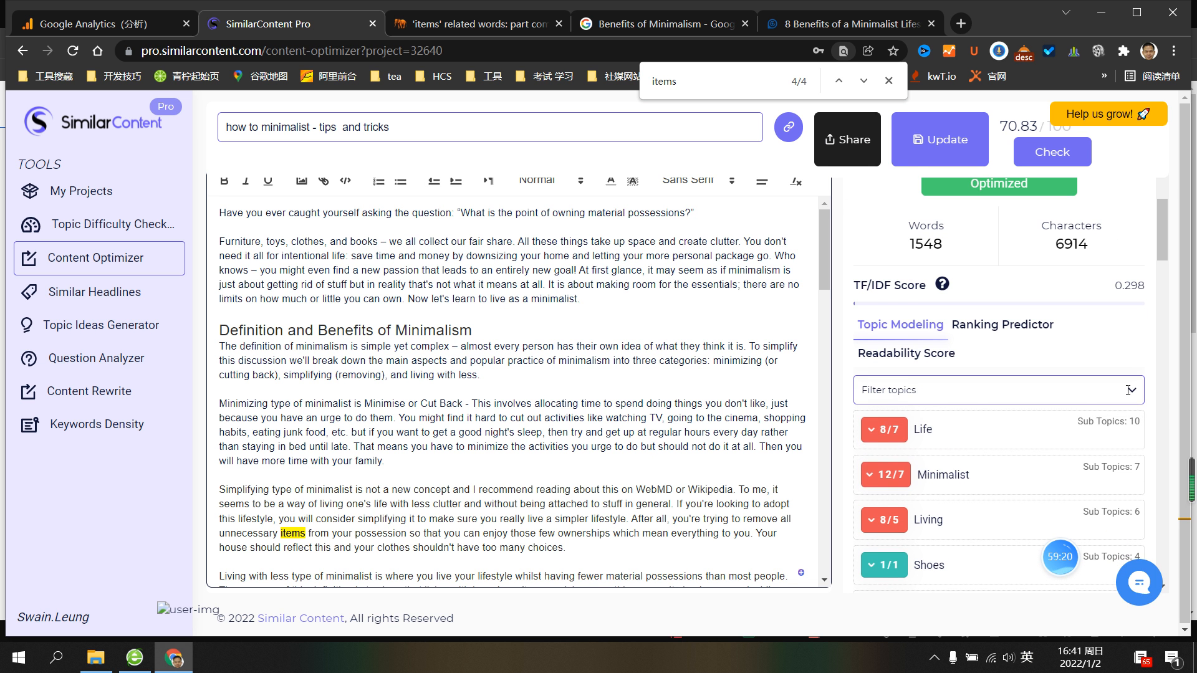
{"action": "left_click", "coordinate": [948, 479]}
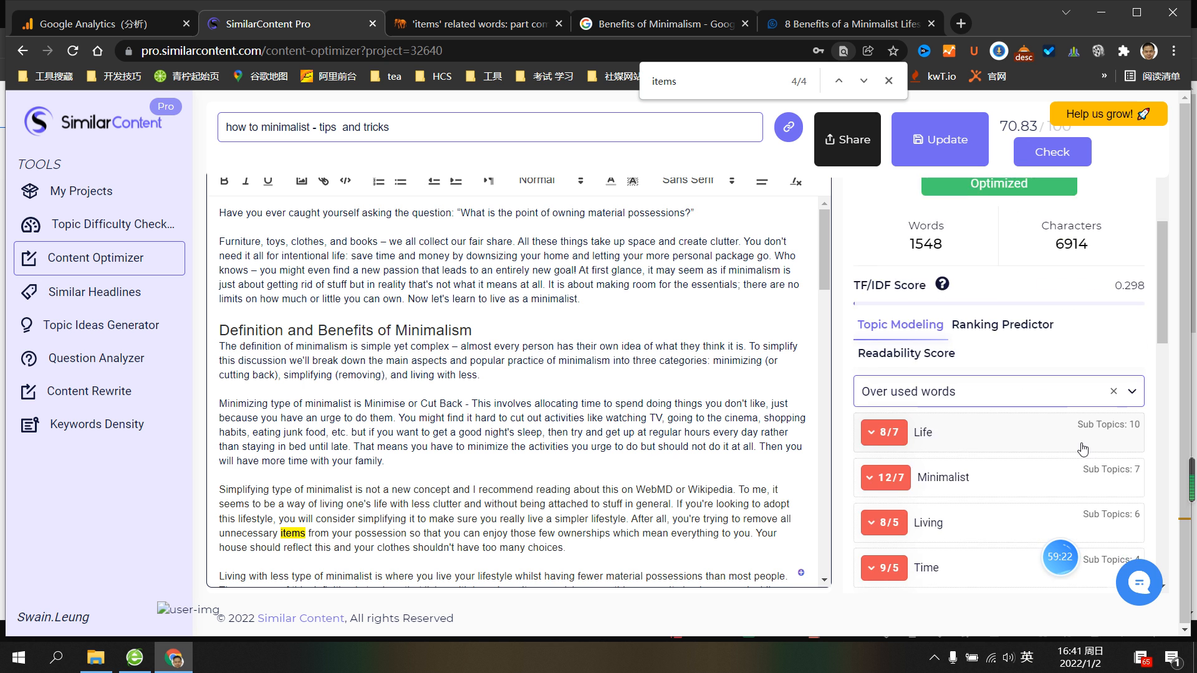
{"action": "scroll", "coordinate": [1082, 449], "scroll_direction": "down", "scroll_amount": 3}
{"action": "scroll", "coordinate": [1025, 381], "scroll_direction": "up", "scroll_amount": 3}
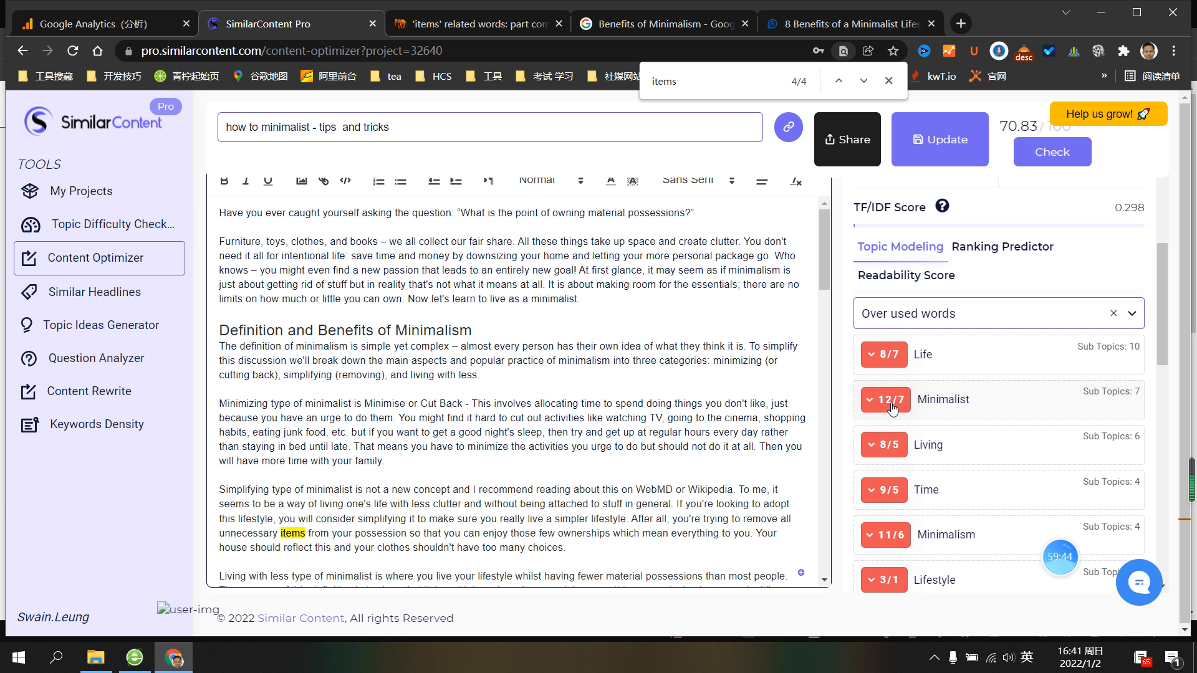
{"action": "scroll", "coordinate": [943, 538], "scroll_direction": "down", "scroll_amount": 3}
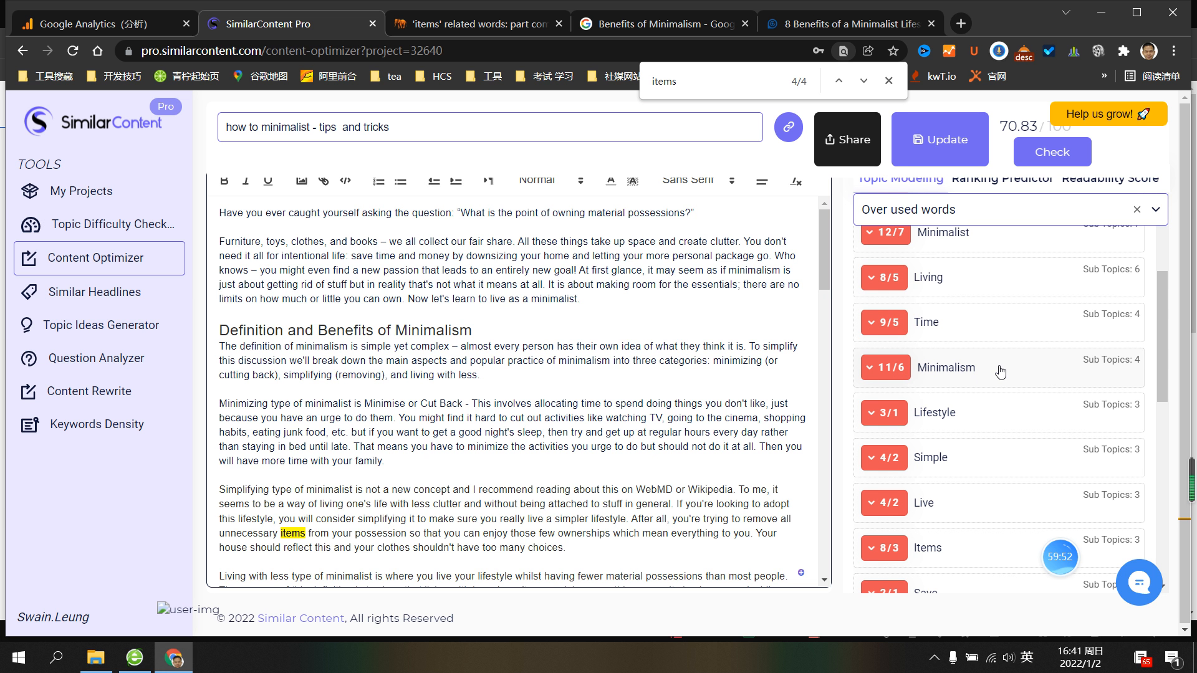
Correct the misspelling "productss" to "products" in the "Getting started: what to get rid of, where to store it" section
{"action": "scroll", "coordinate": [648, 384], "scroll_direction": "down", "scroll_amount": 5}
{"action": "scroll", "coordinate": [648, 383], "scroll_direction": "down", "scroll_amount": 12}
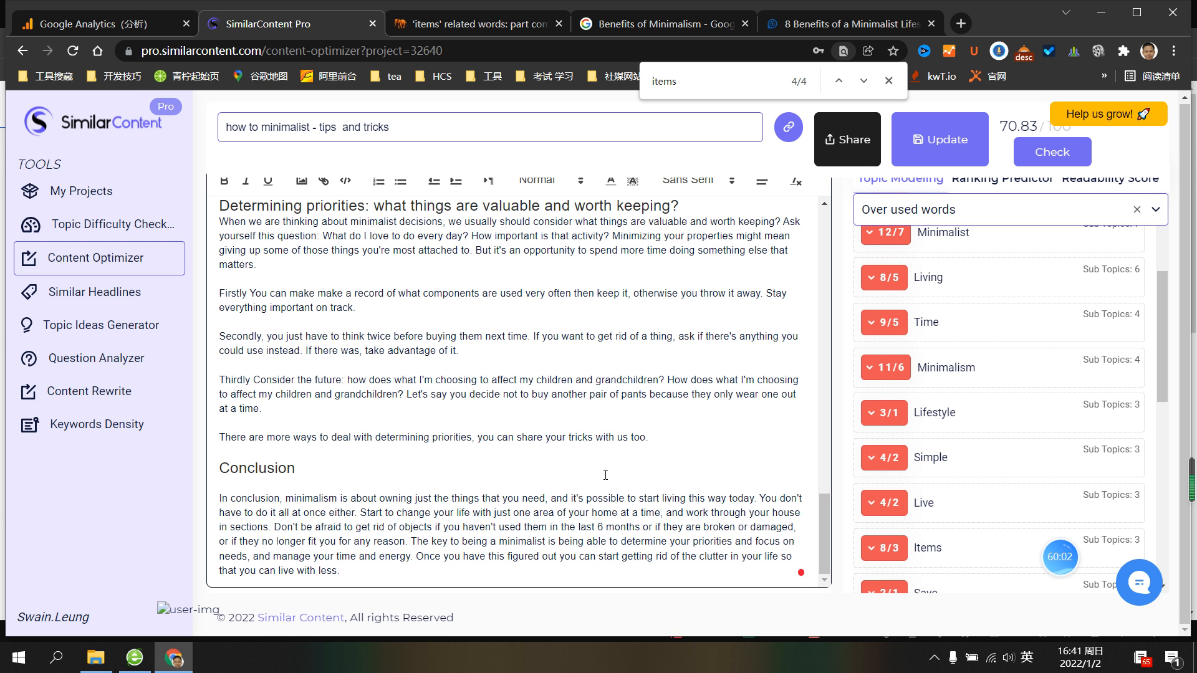
{"action": "scroll", "coordinate": [614, 475], "scroll_direction": "up", "scroll_amount": 5}
{"action": "scroll", "coordinate": [614, 475], "scroll_direction": "up", "scroll_amount": 6}
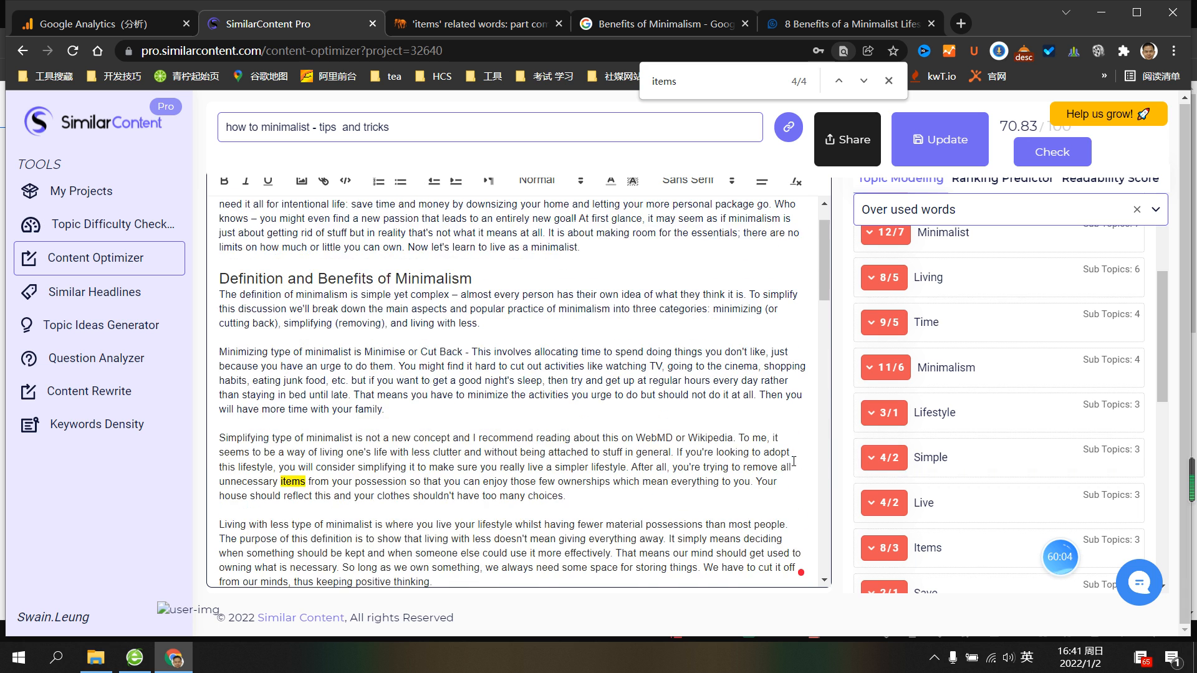
{"action": "mouse_move", "coordinate": [778, 497]}
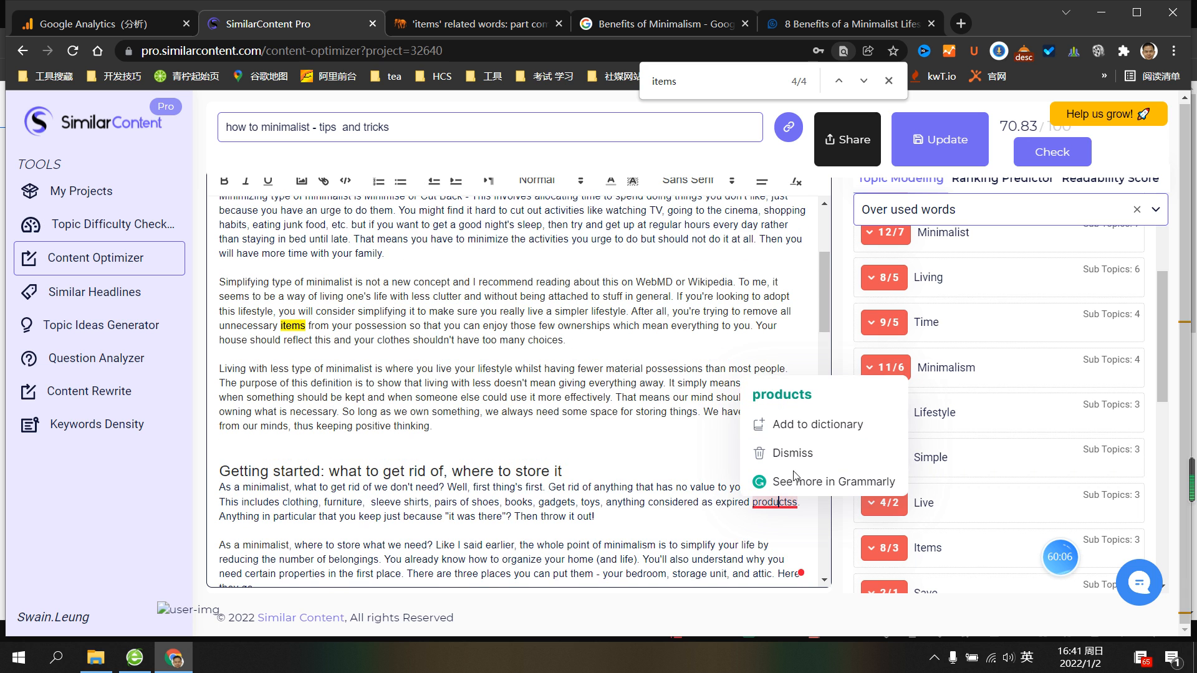
{"action": "left_click", "coordinate": [807, 399]}
{"action": "scroll", "coordinate": [739, 432], "scroll_direction": "up", "scroll_amount": 3}
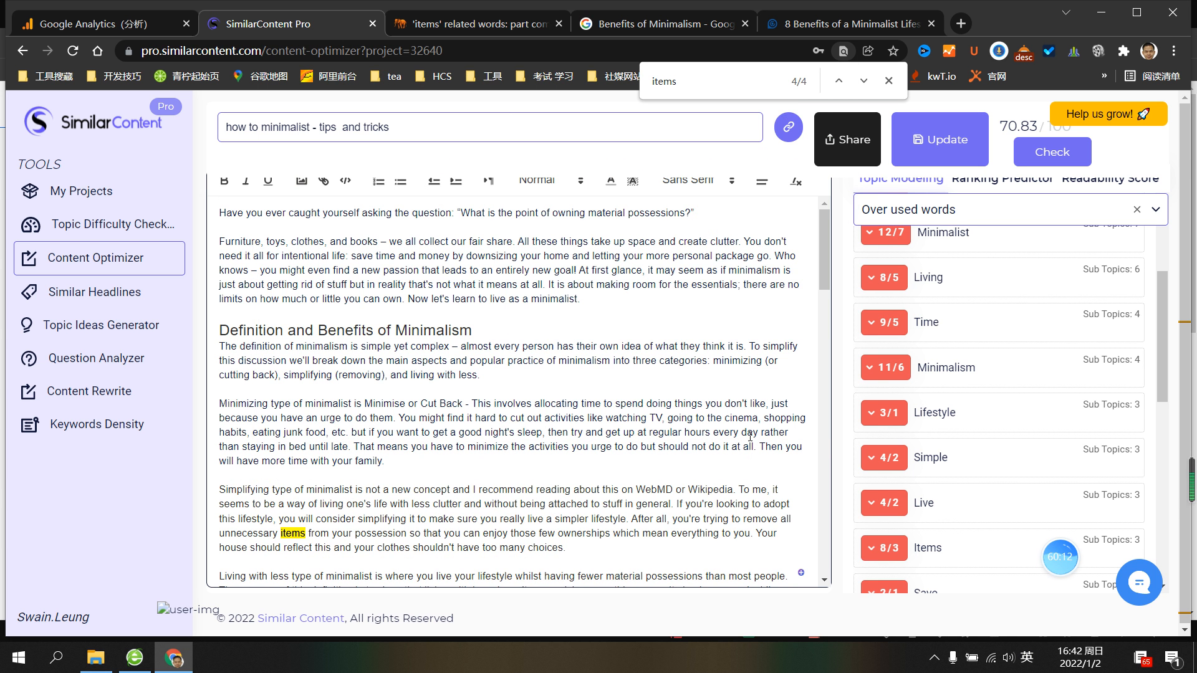
Inspect the subtopics of the overused word "Items" and check where the highlighted word occurs in the article
{"action": "scroll", "coordinate": [921, 431], "scroll_direction": "up", "scroll_amount": 3}
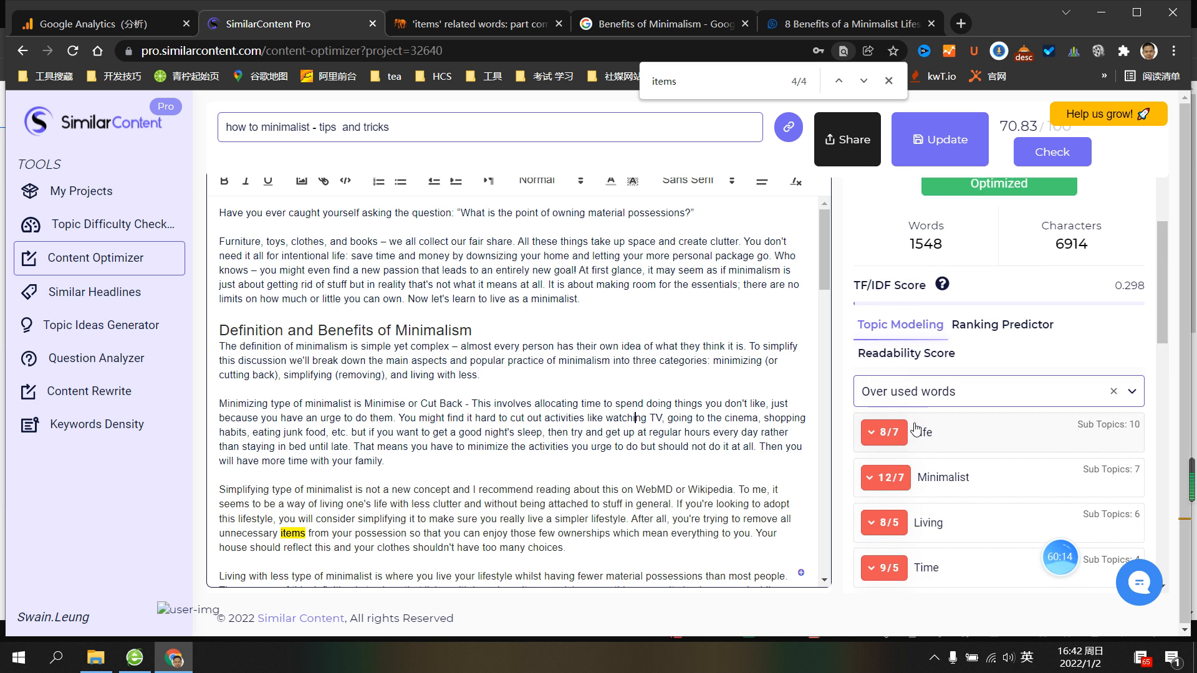
{"action": "scroll", "coordinate": [905, 441], "scroll_direction": "down", "scroll_amount": 5}
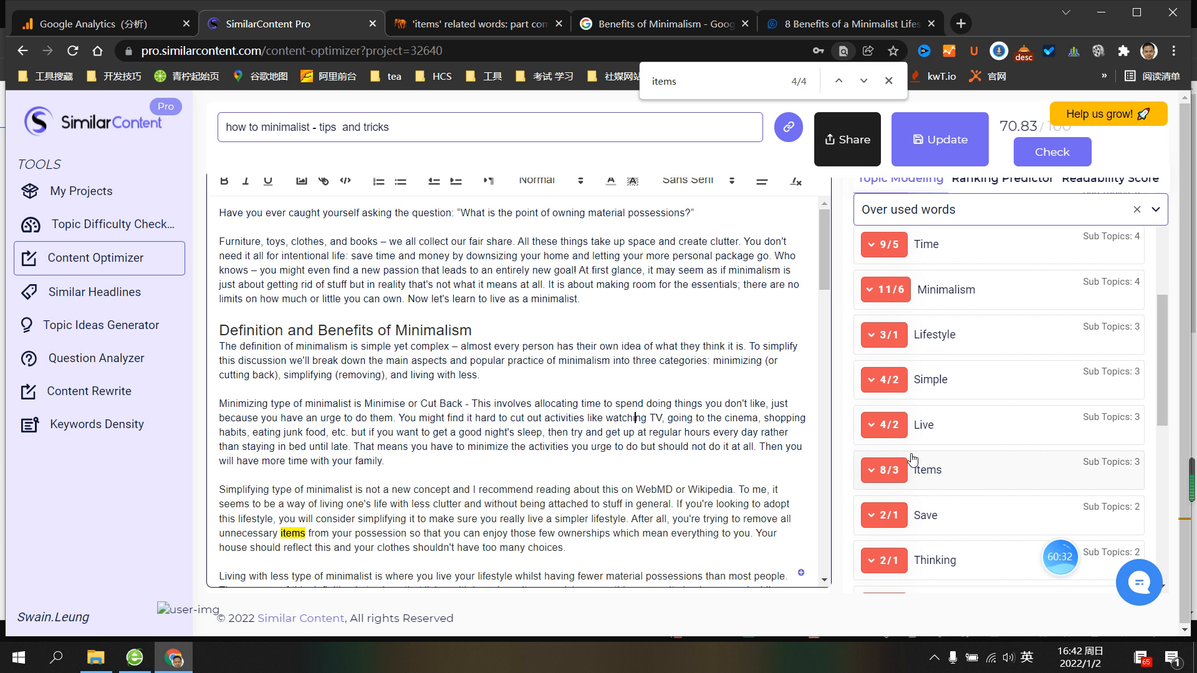
{"action": "scroll", "coordinate": [898, 471], "scroll_direction": "down", "scroll_amount": 1}
{"action": "left_click", "coordinate": [871, 394]}
{"action": "scroll", "coordinate": [713, 448], "scroll_direction": "down", "scroll_amount": 10}
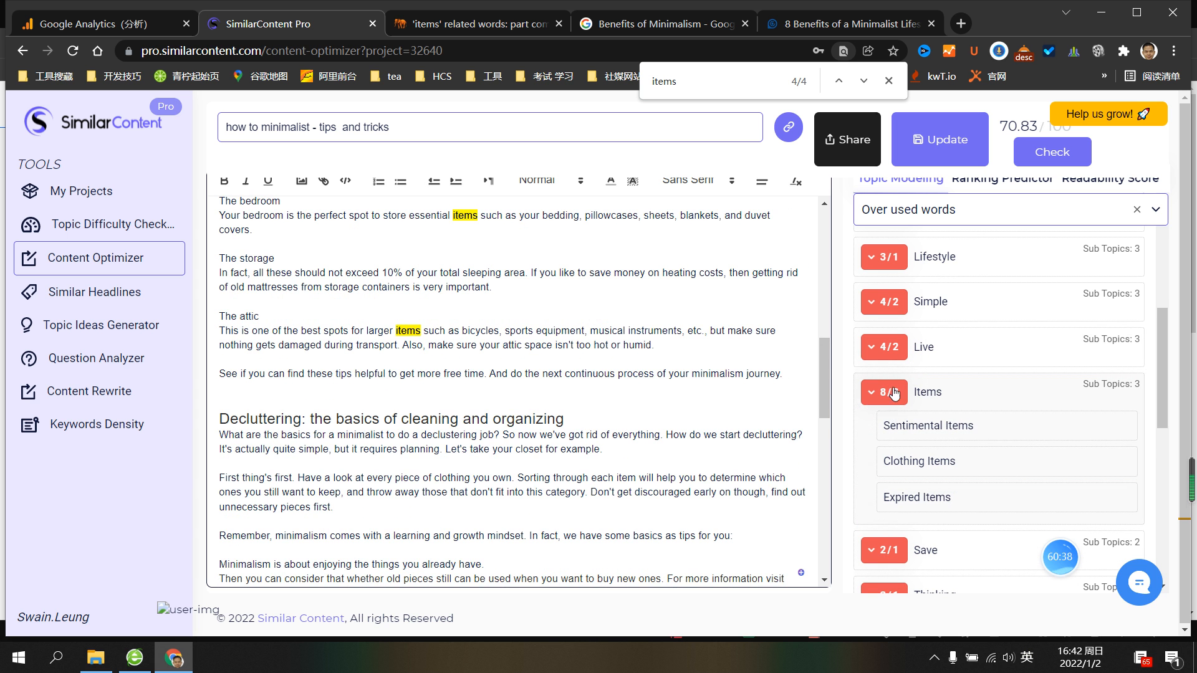
{"action": "scroll", "coordinate": [606, 485], "scroll_direction": "down", "scroll_amount": 10}
{"action": "scroll", "coordinate": [607, 485], "scroll_direction": "up", "scroll_amount": 10}
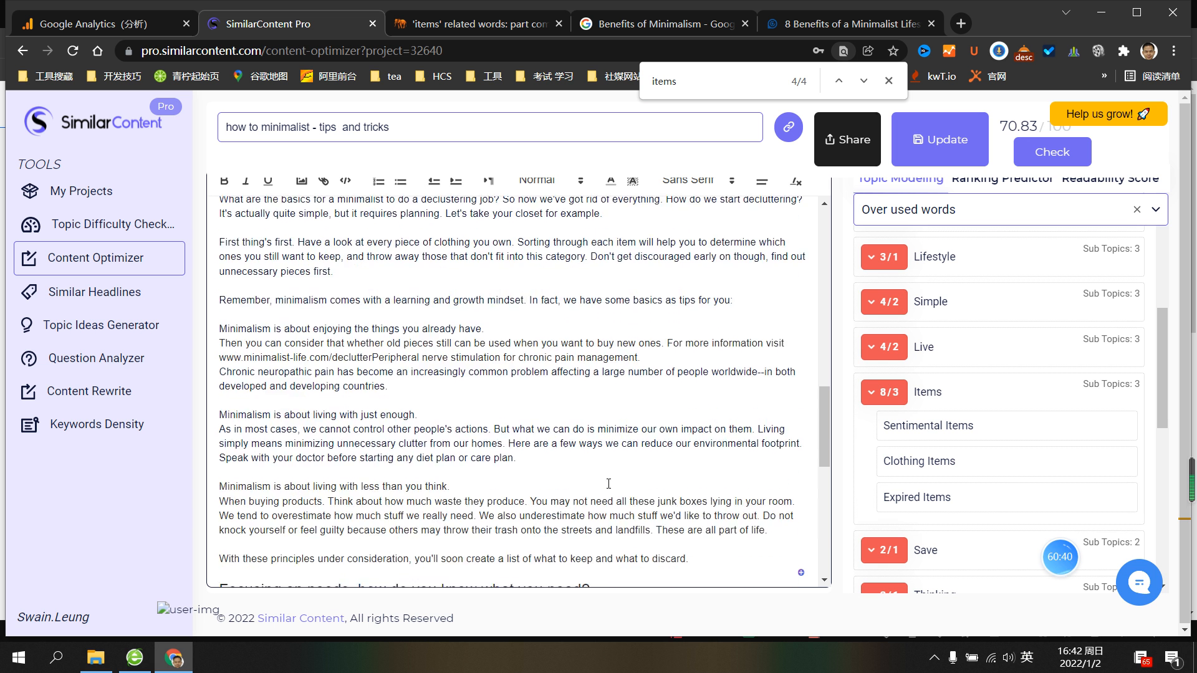
{"action": "scroll", "coordinate": [480, 256], "scroll_direction": "up", "scroll_amount": 3}
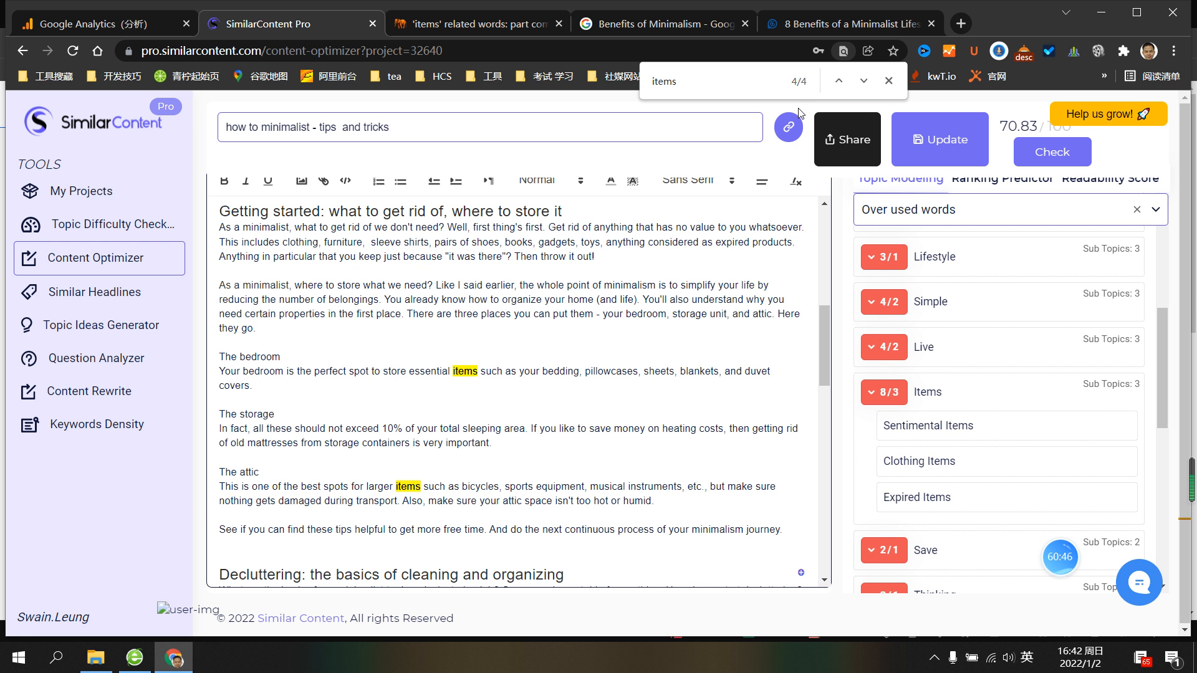
{"action": "scroll", "coordinate": [735, 291], "scroll_direction": "up", "scroll_amount": 5}
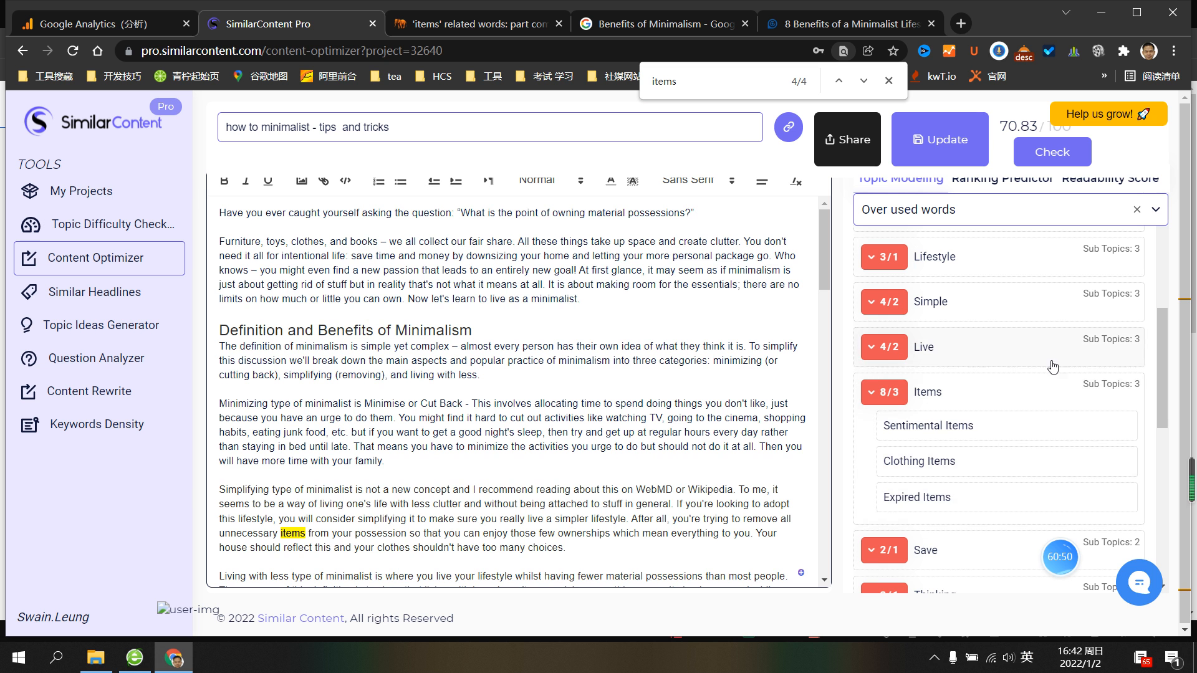
{"action": "left_click", "coordinate": [861, 398]}
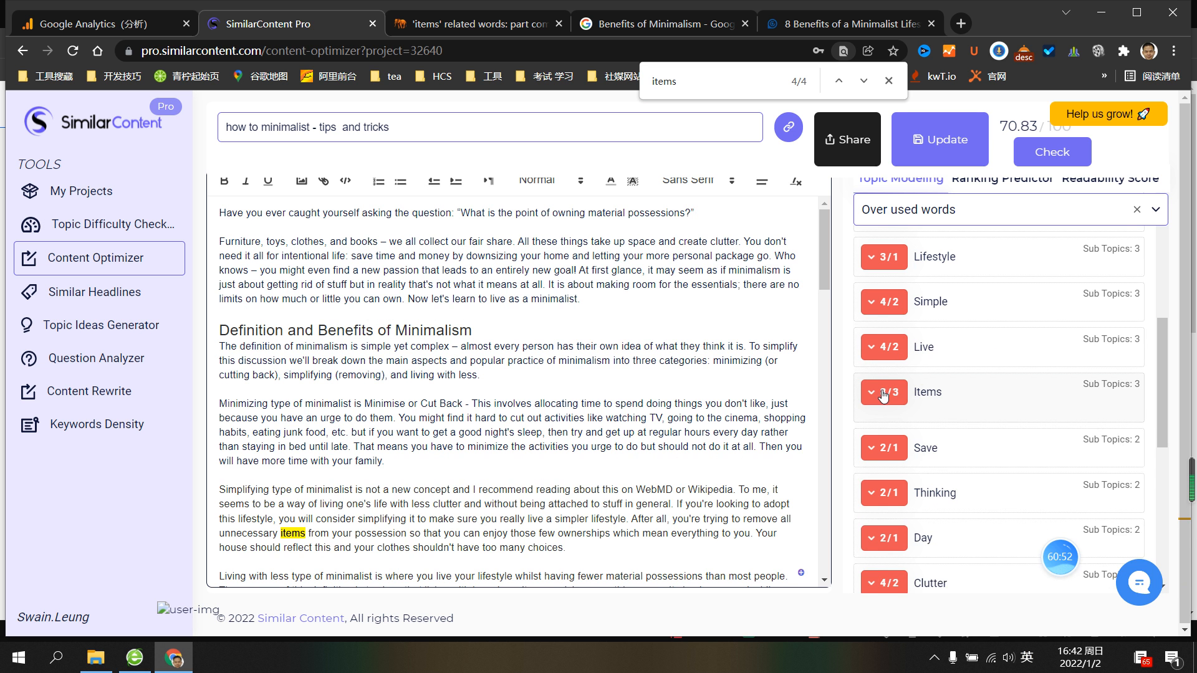
Clear the "Over used words" topic filter and skim the article through to the "Focusing on needs" section
{"action": "scroll", "coordinate": [1099, 339], "scroll_direction": "up", "scroll_amount": 5}
{"action": "scroll", "coordinate": [1085, 316], "scroll_direction": "up", "scroll_amount": 3}
{"action": "left_click", "coordinate": [1113, 468]}
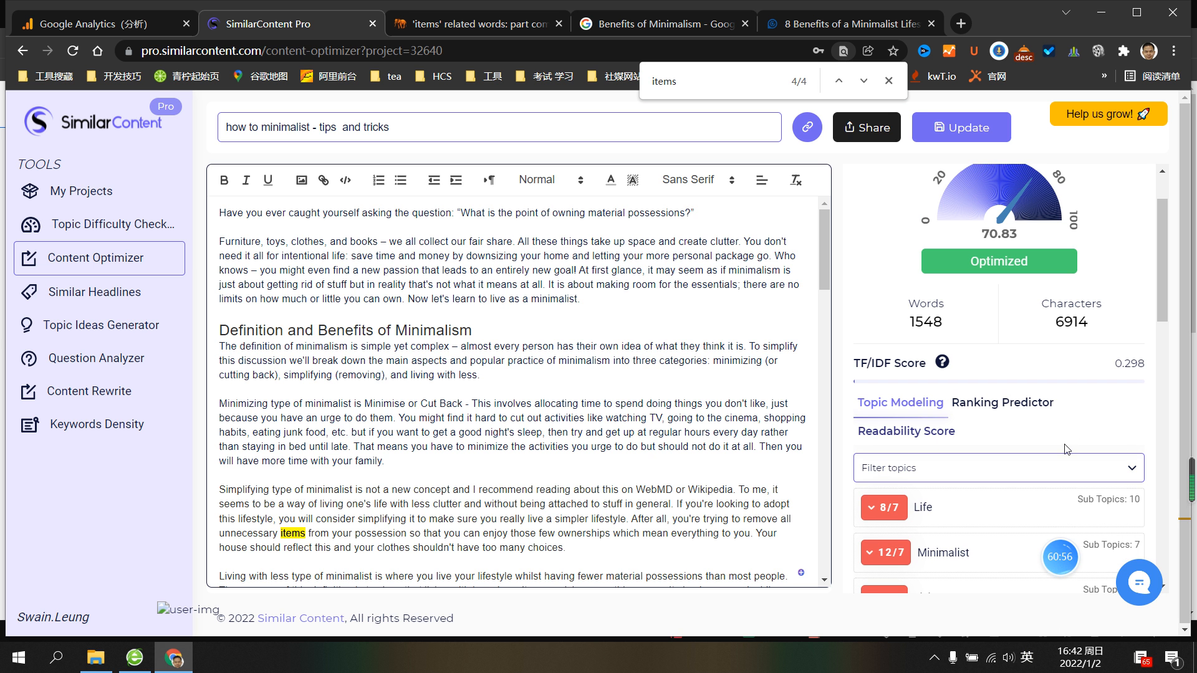
{"action": "scroll", "coordinate": [735, 362], "scroll_direction": "down", "scroll_amount": 8}
{"action": "scroll", "coordinate": [738, 356], "scroll_direction": "up", "scroll_amount": 8}
{"action": "left_click", "coordinate": [616, 295]}
{"action": "scroll", "coordinate": [311, 273], "scroll_direction": "down", "scroll_amount": 8}
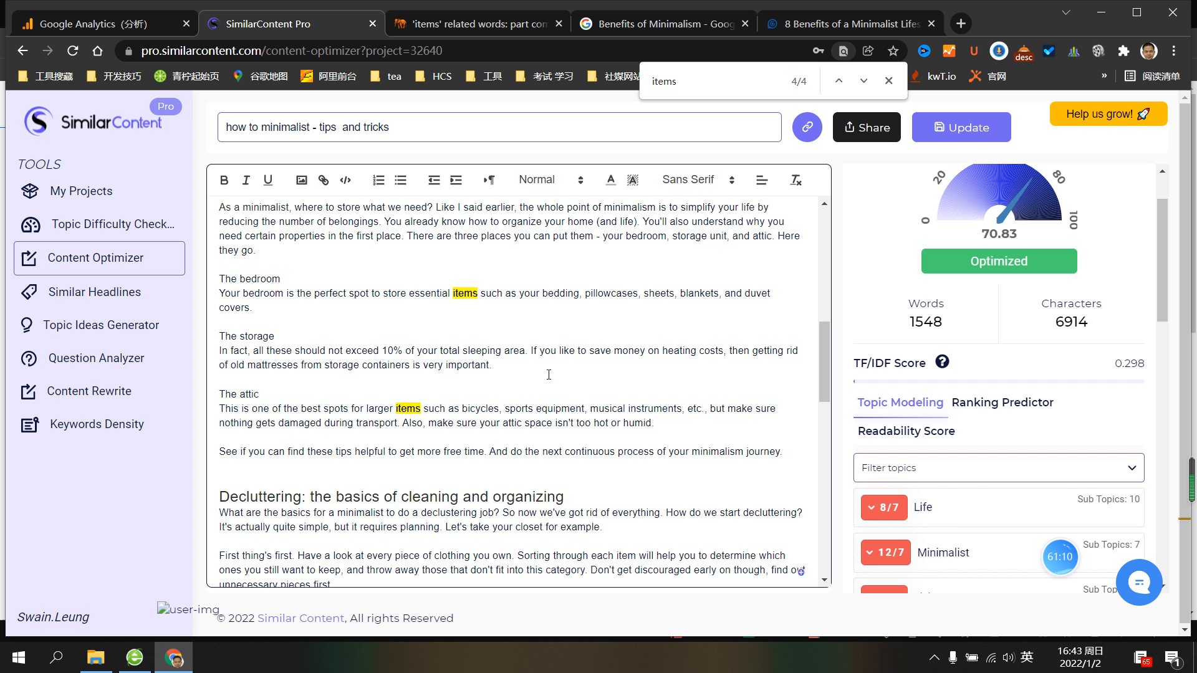
{"action": "scroll", "coordinate": [432, 378], "scroll_direction": "up", "scroll_amount": 1}
{"action": "scroll", "coordinate": [373, 360], "scroll_direction": "down", "scroll_amount": 3}
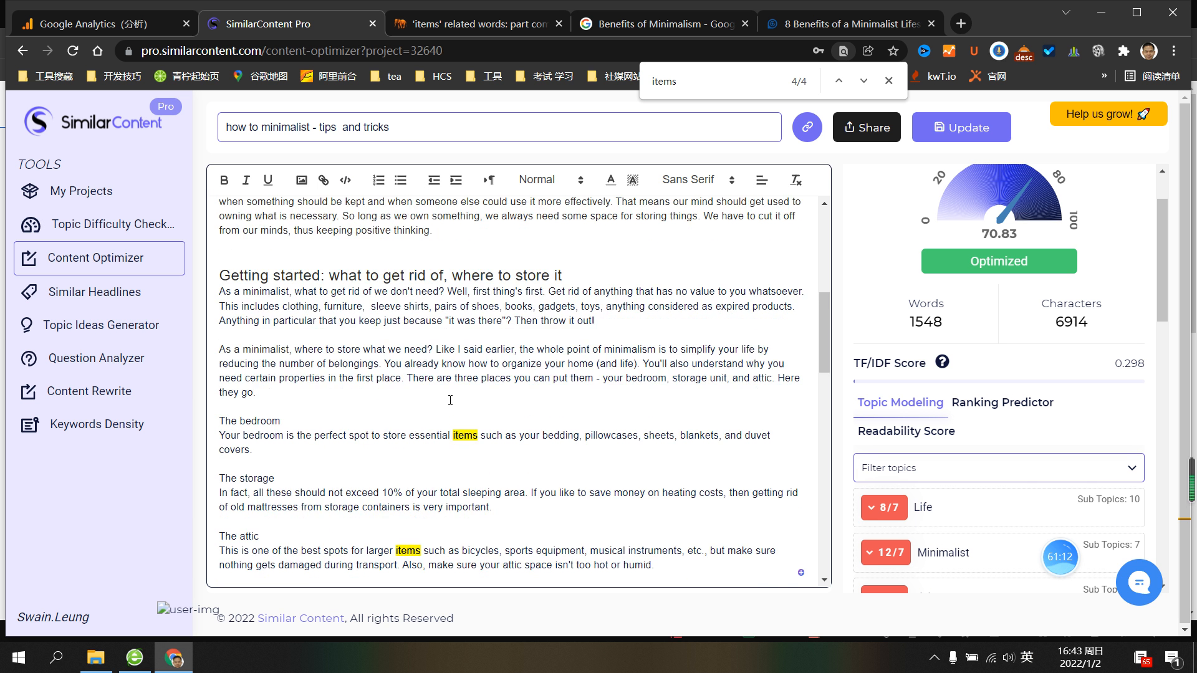
{"action": "scroll", "coordinate": [496, 383], "scroll_direction": "down", "scroll_amount": 7}
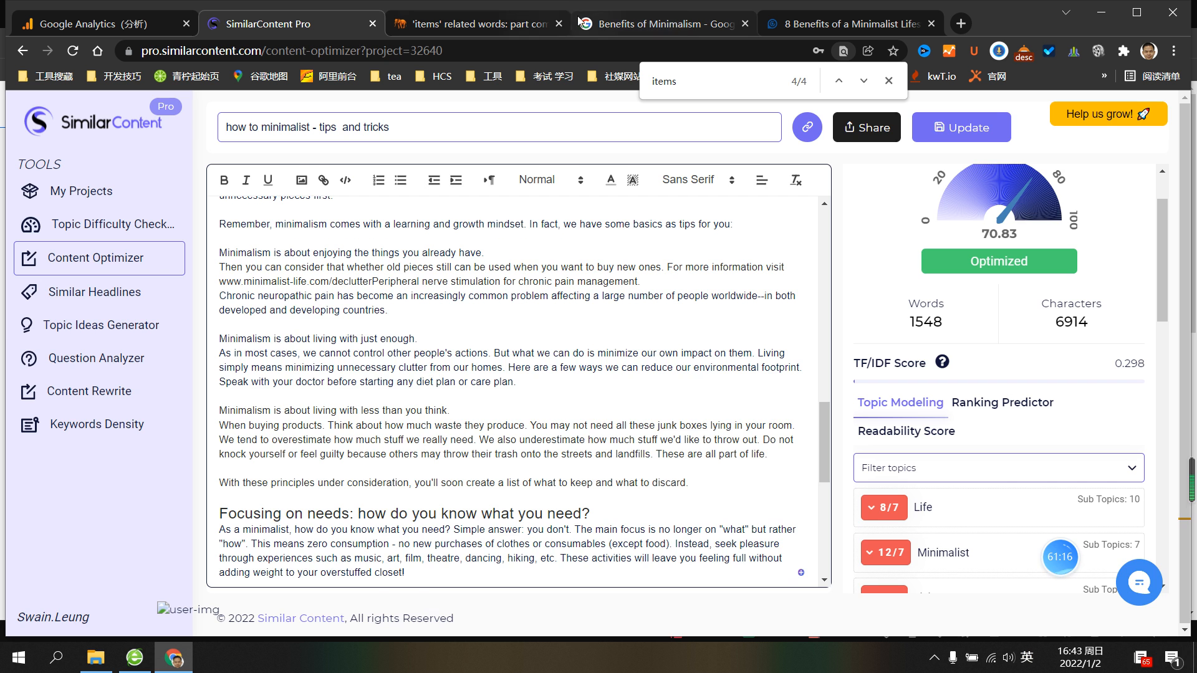
Revisit the "Benefits of Minimalism" Google results and the Lifehack article, and return to the article in SimilarContent
{"action": "left_click", "coordinate": [670, 24]}
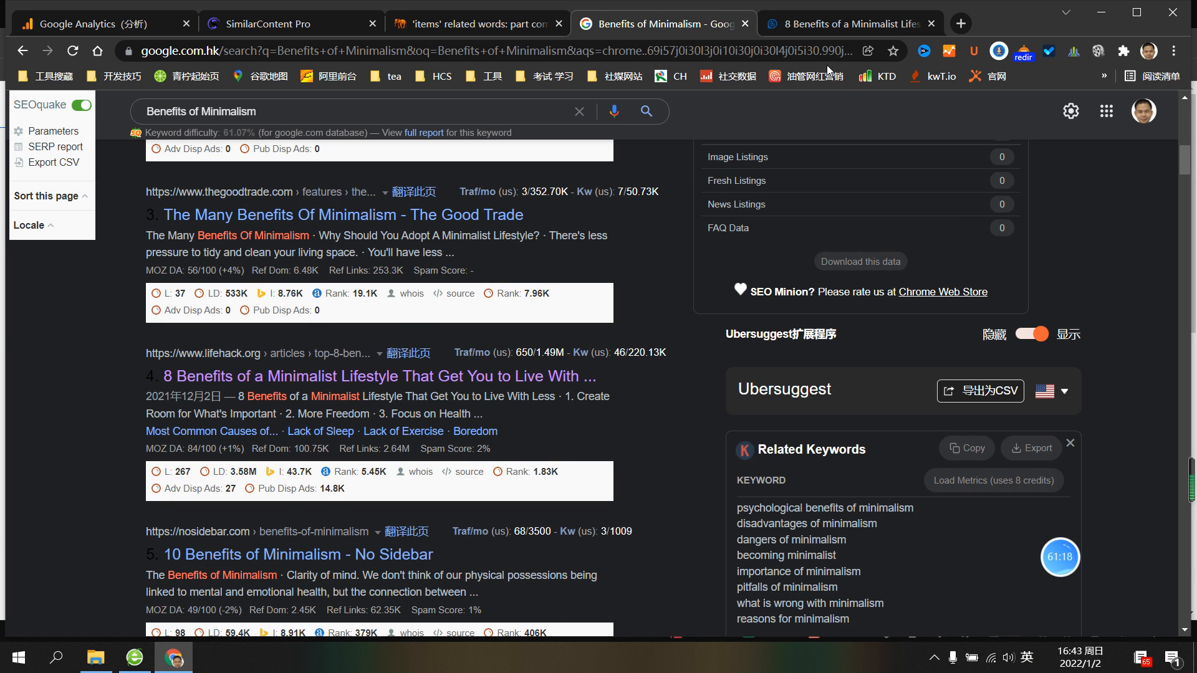
{"action": "left_click", "coordinate": [842, 24]}
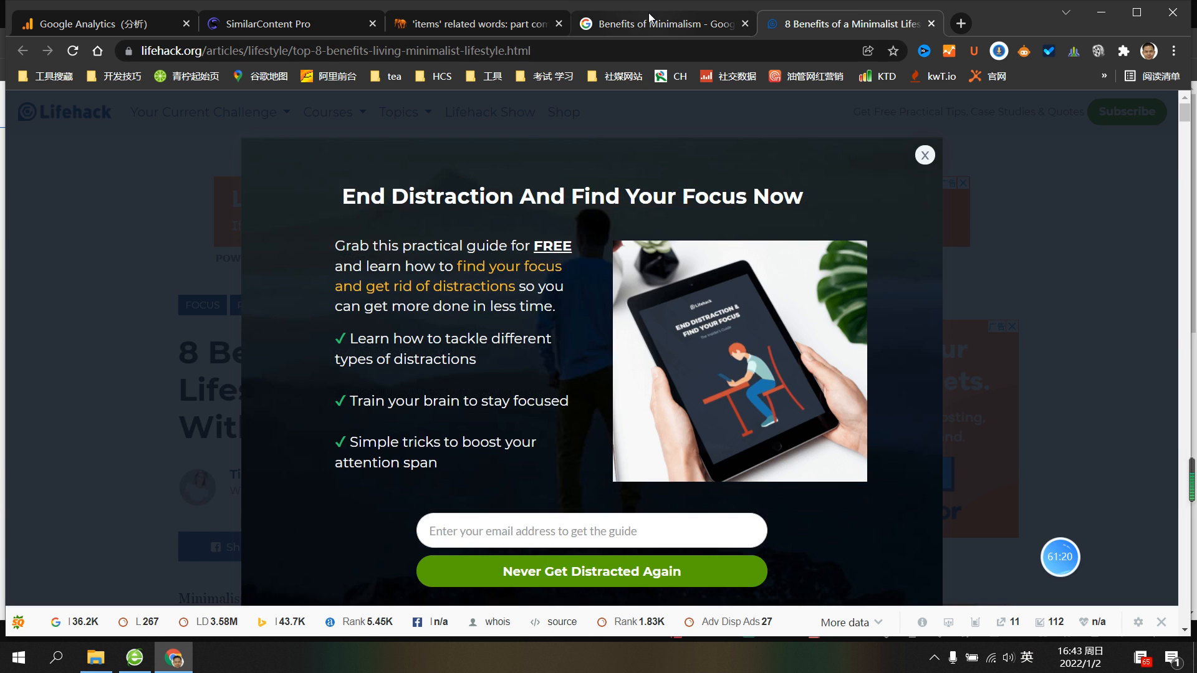
{"action": "left_click", "coordinate": [661, 24]}
{"action": "left_click", "coordinate": [287, 25]}
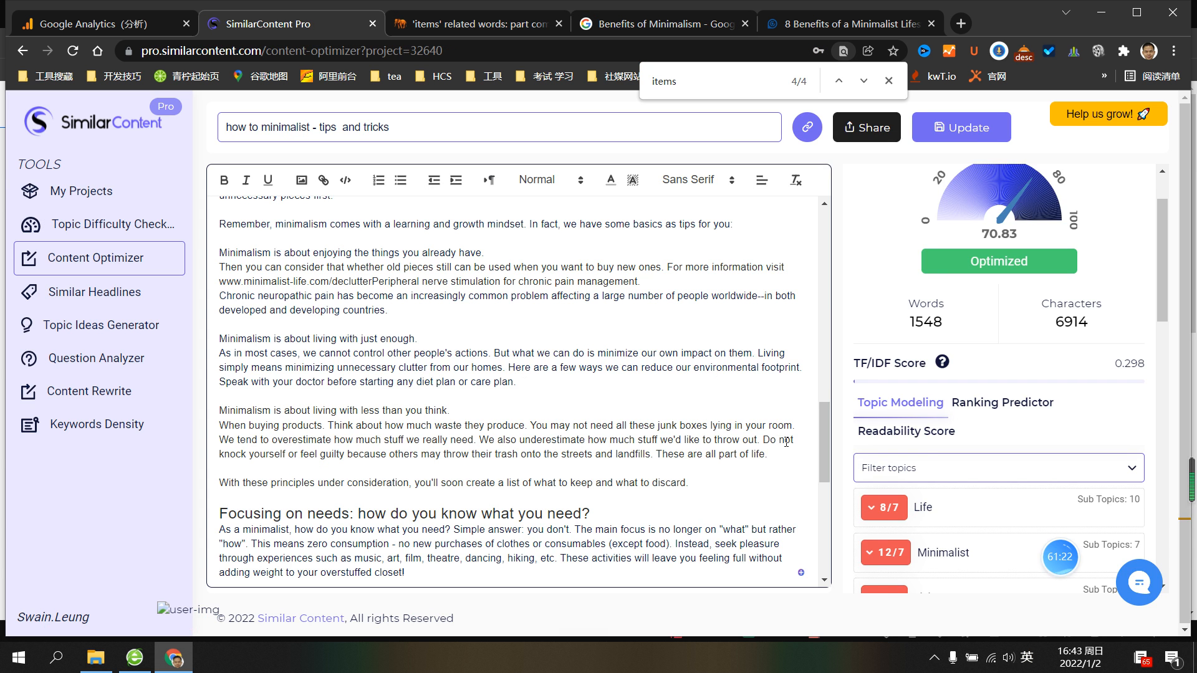
Examine the Ranking Predictor phrases and skim the article from the "Decluttering" section back to "Definition and Benefits of Minimalism"
{"action": "left_click", "coordinate": [1047, 416]}
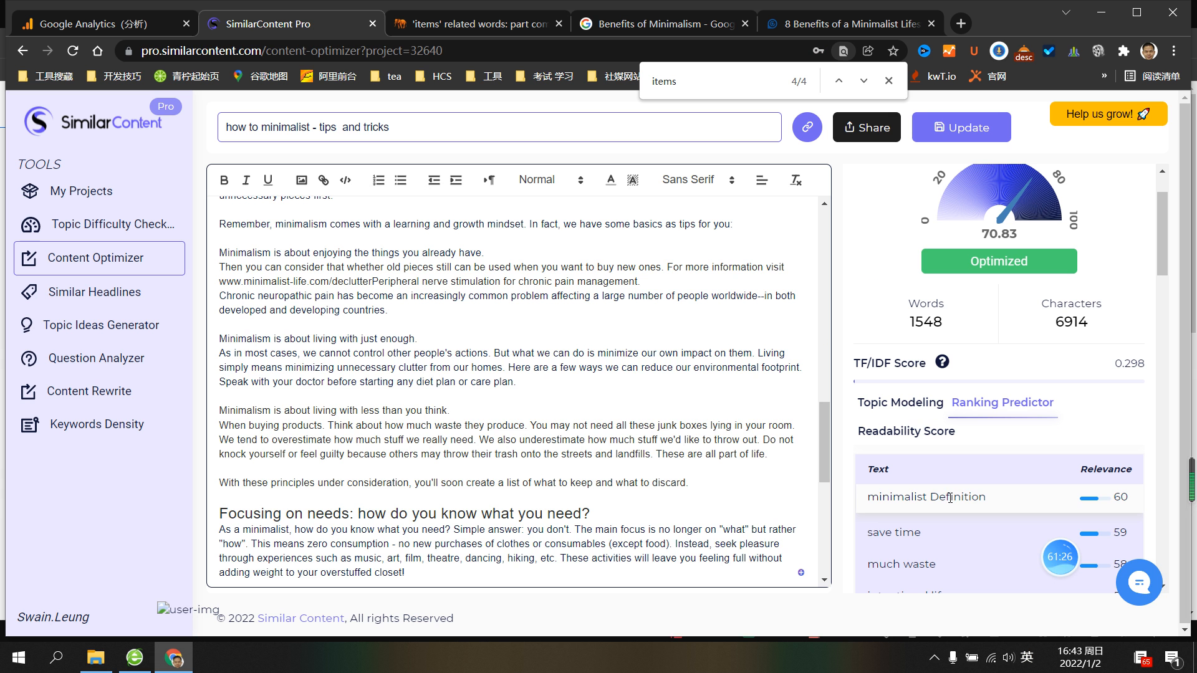
{"action": "scroll", "coordinate": [508, 460], "scroll_direction": "down", "scroll_amount": 1}
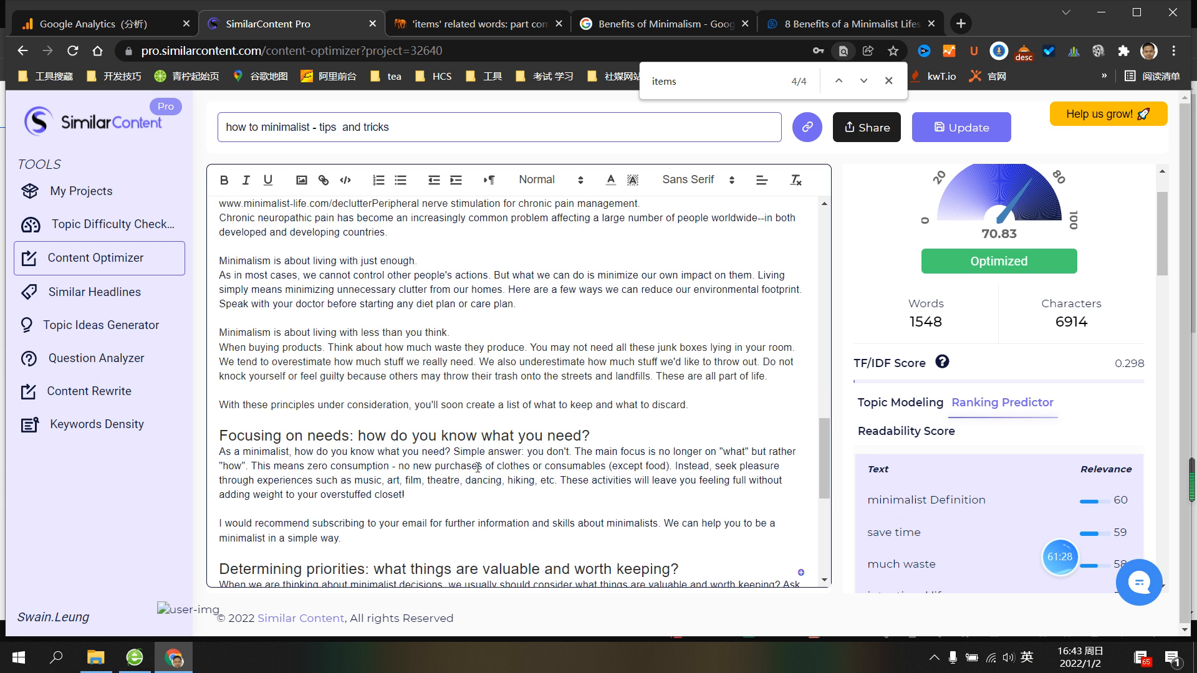
{"action": "scroll", "coordinate": [513, 460], "scroll_direction": "up", "scroll_amount": 5}
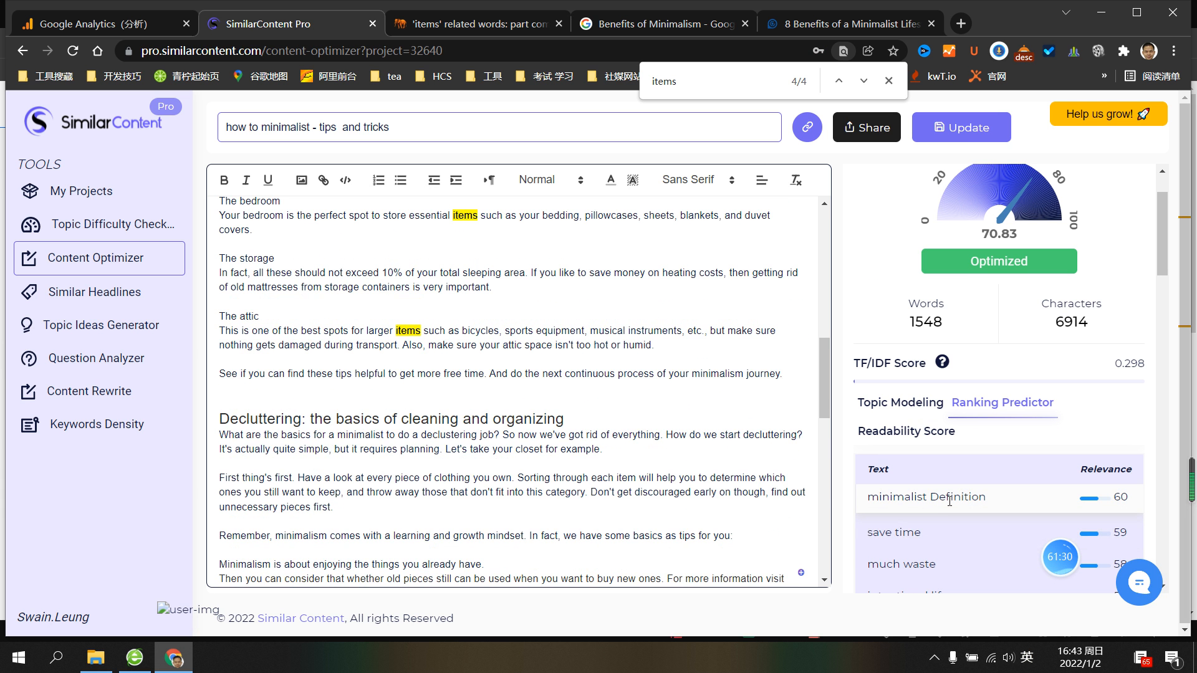
{"action": "scroll", "coordinate": [889, 511], "scroll_direction": "down", "scroll_amount": 3}
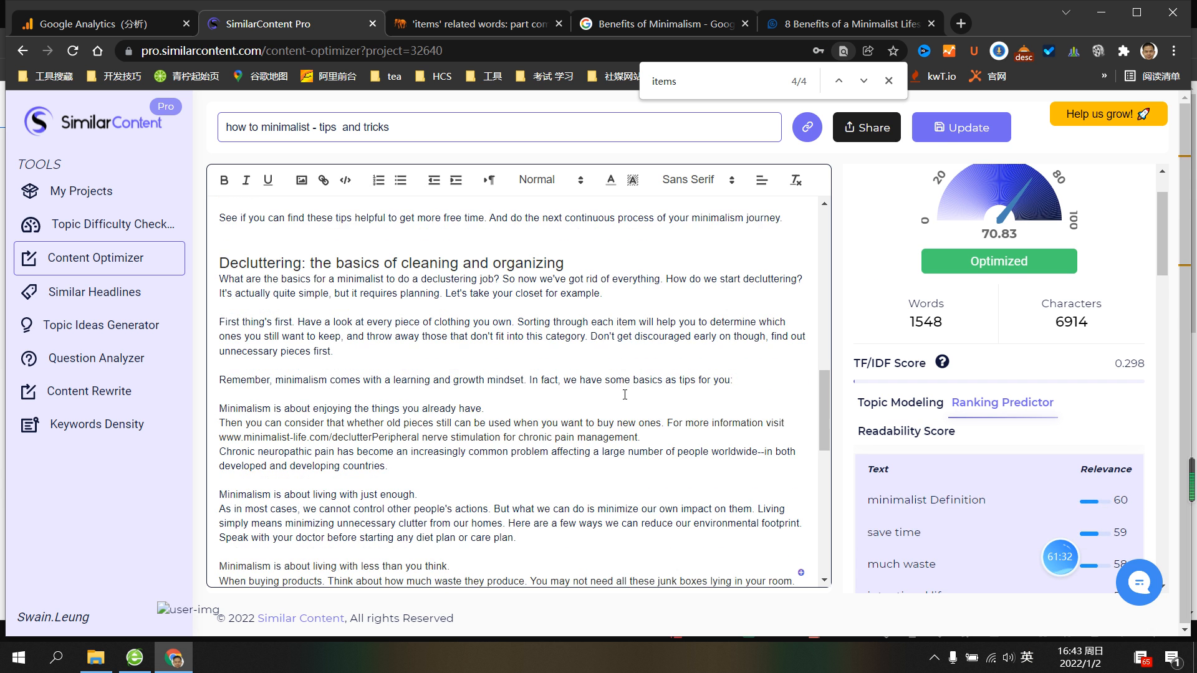
{"action": "scroll", "coordinate": [889, 510], "scroll_direction": "down", "scroll_amount": 5}
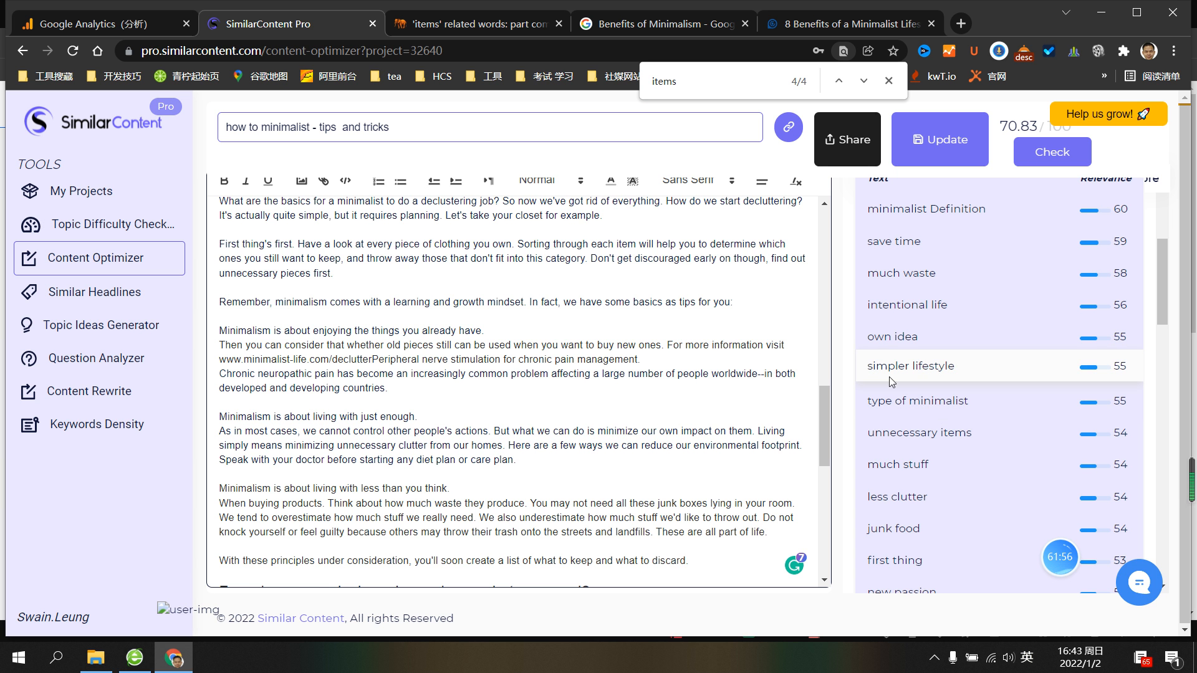
{"action": "scroll", "coordinate": [909, 352], "scroll_direction": "up", "scroll_amount": 3}
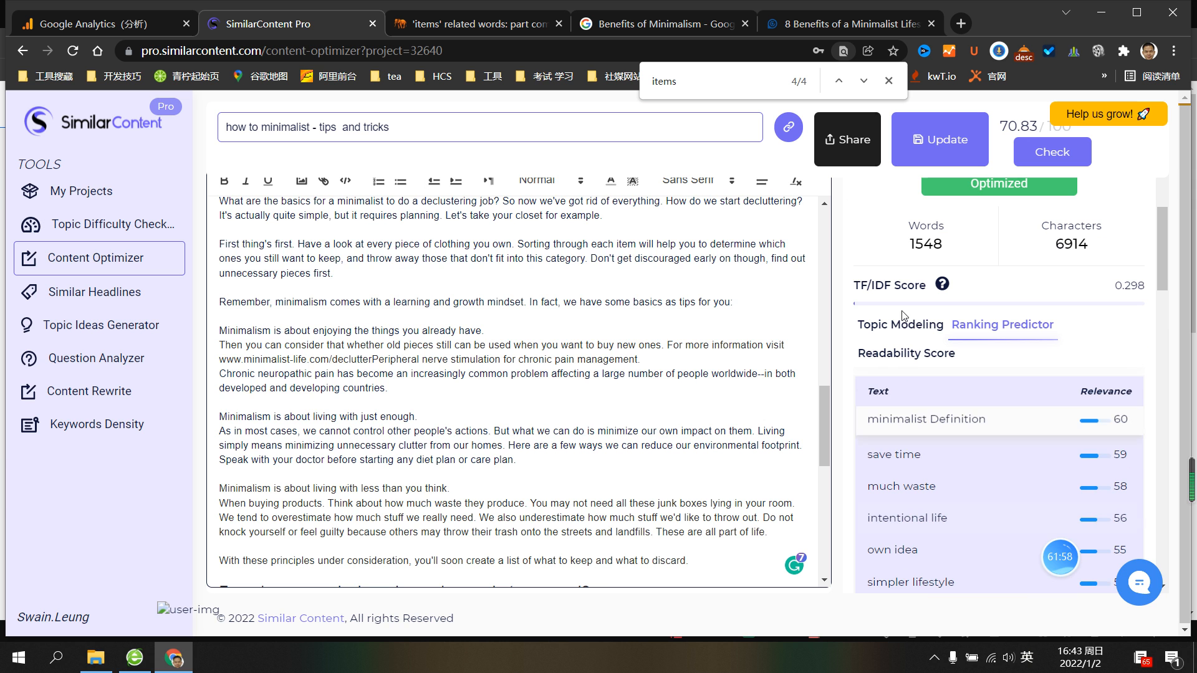
{"action": "scroll", "coordinate": [317, 206], "scroll_direction": "up", "scroll_amount": 10}
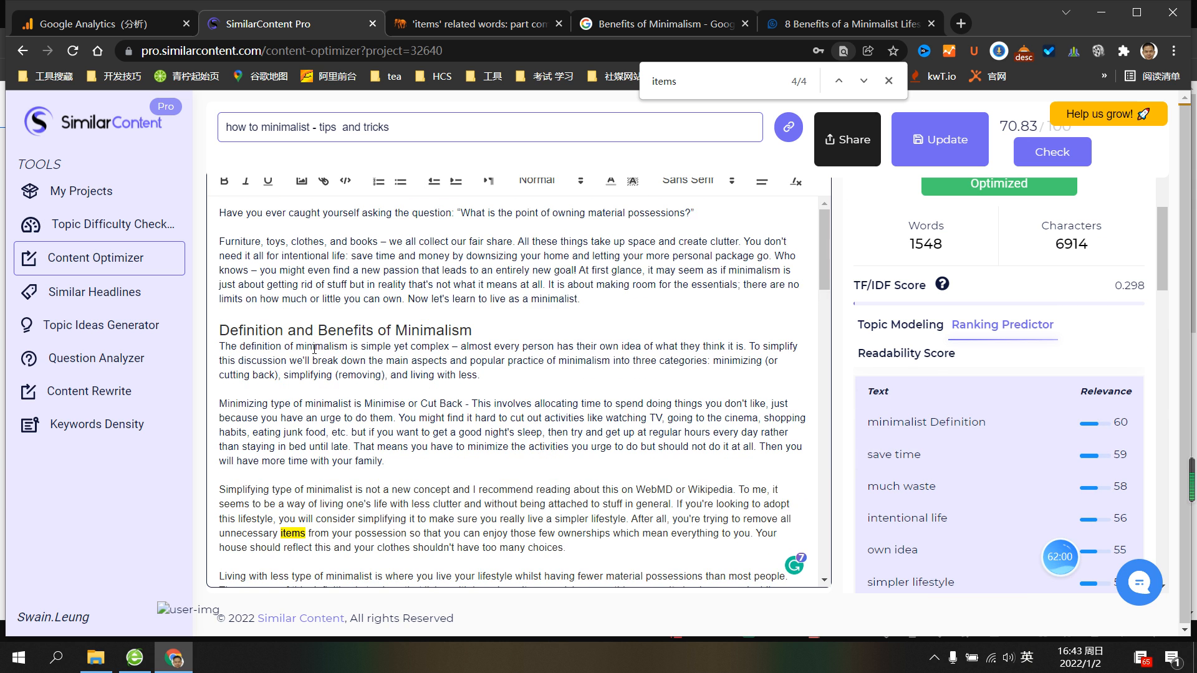
{"action": "scroll", "coordinate": [511, 374], "scroll_direction": "down", "scroll_amount": 5}
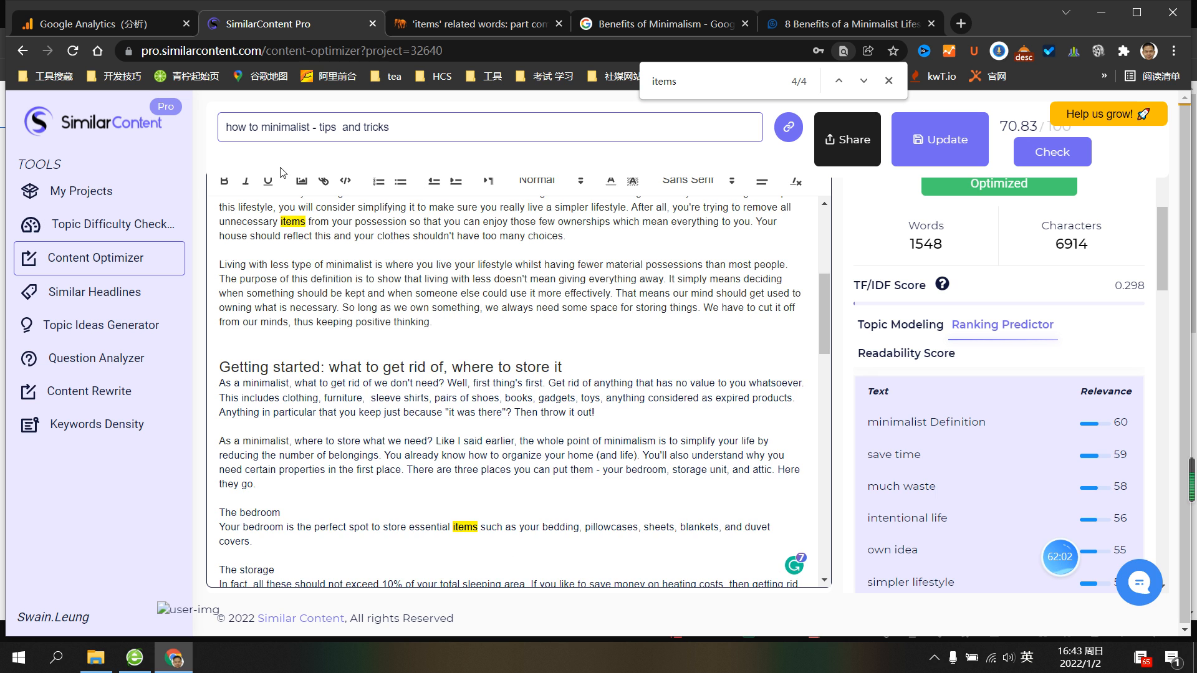
{"action": "scroll", "coordinate": [657, 414], "scroll_direction": "down", "scroll_amount": 3}
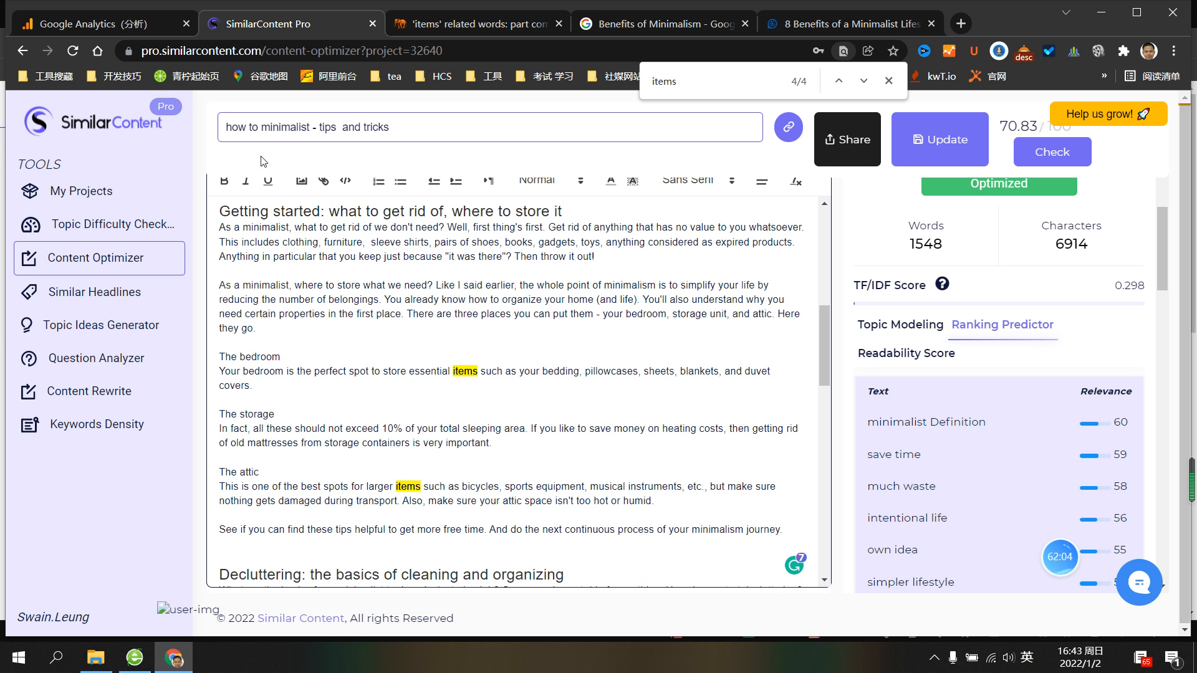
{"action": "scroll", "coordinate": [623, 399], "scroll_direction": "down", "scroll_amount": 5}
{"action": "scroll", "coordinate": [747, 400], "scroll_direction": "up", "scroll_amount": 6}
{"action": "scroll", "coordinate": [747, 401], "scroll_direction": "up", "scroll_amount": 8}
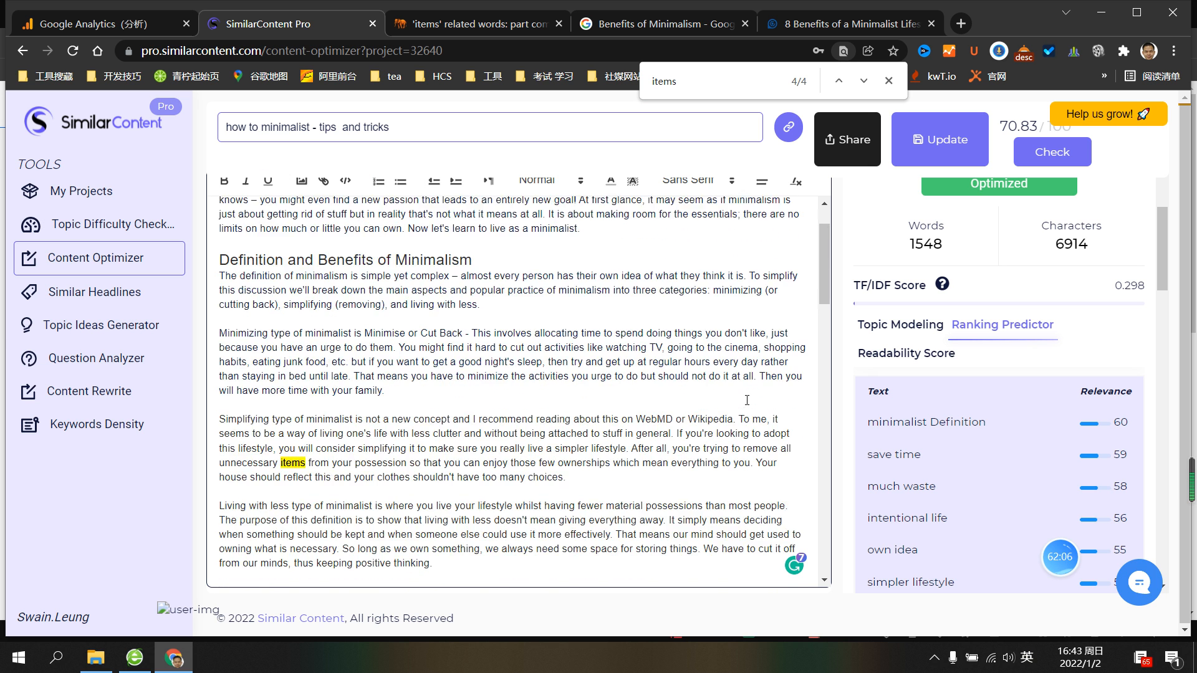
Change the article title to "how to be a minimalist - tips and tricks", save the project and close the page search for "items"
{"action": "left_click", "coordinate": [260, 128]}
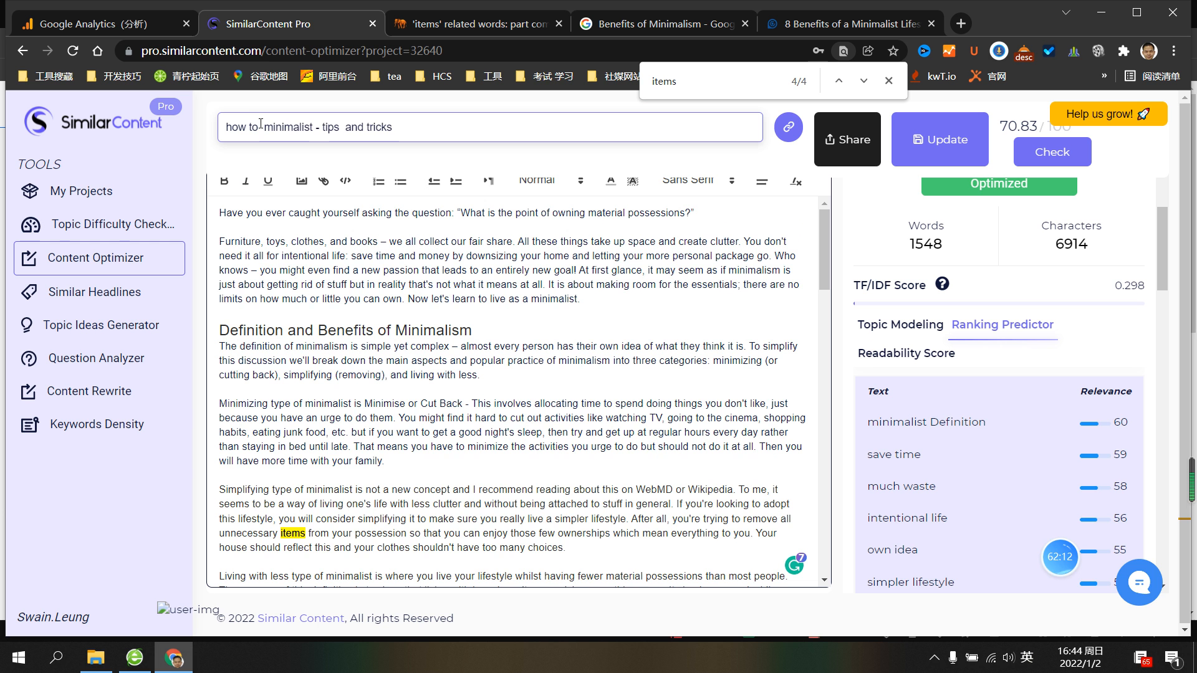
{"action": "type", "text": "be a"}
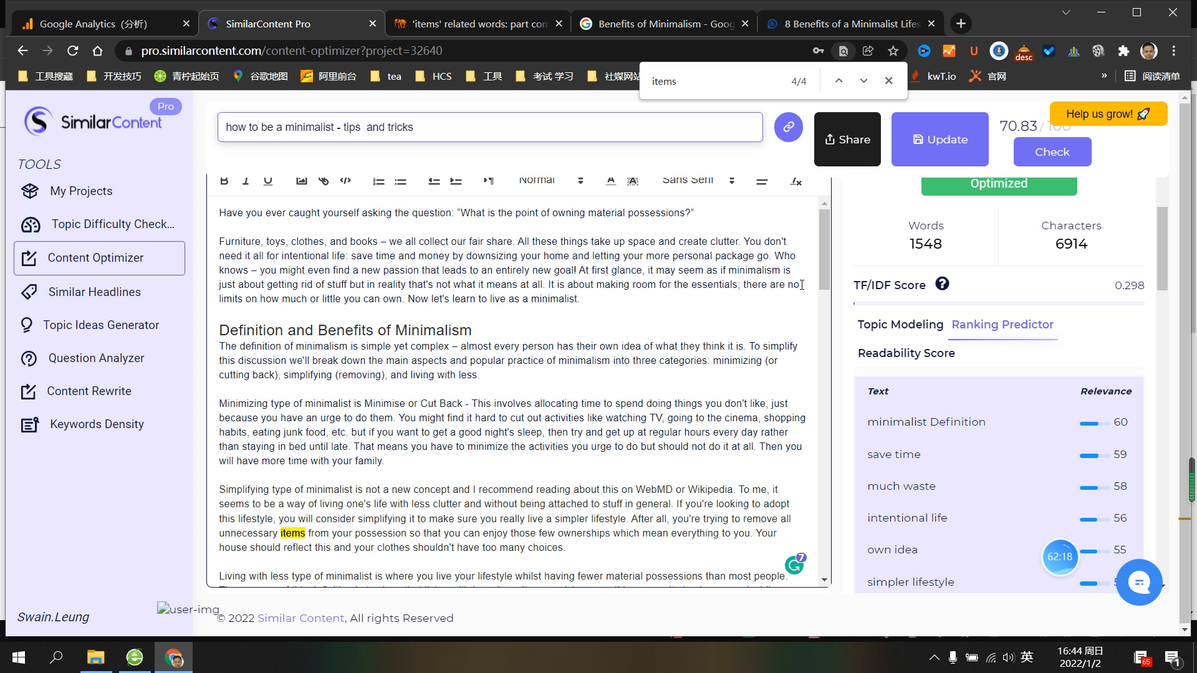
{"action": "left_click", "coordinate": [957, 142]}
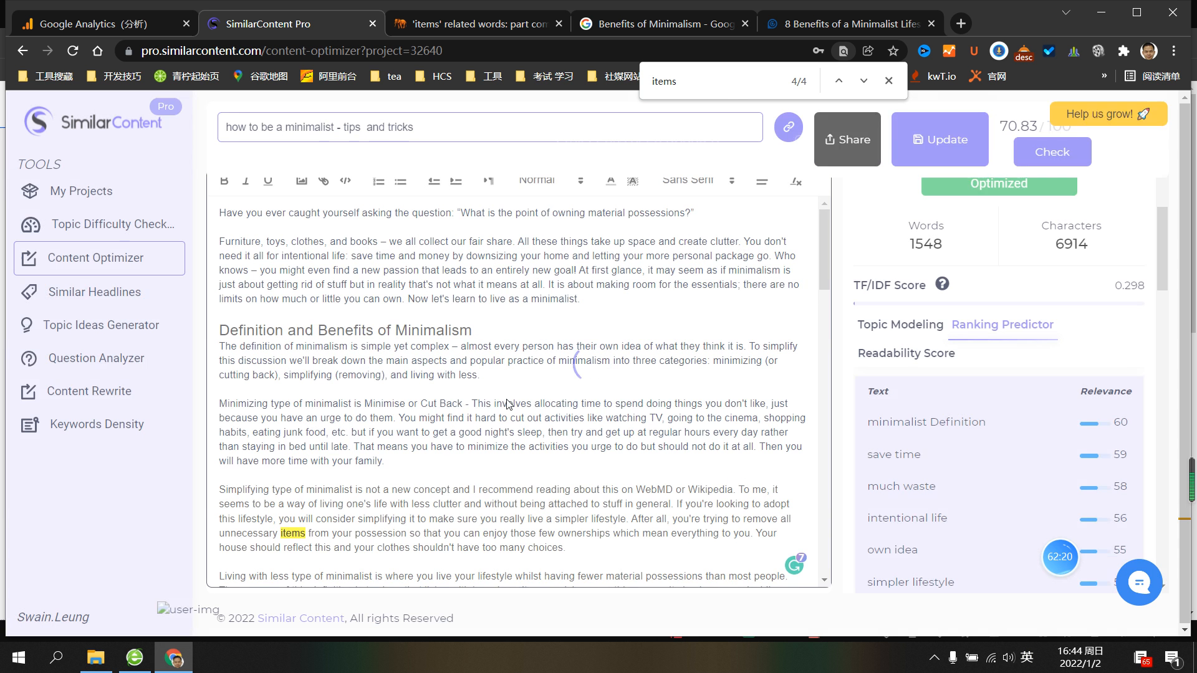
{"action": "left_click", "coordinate": [889, 82]}
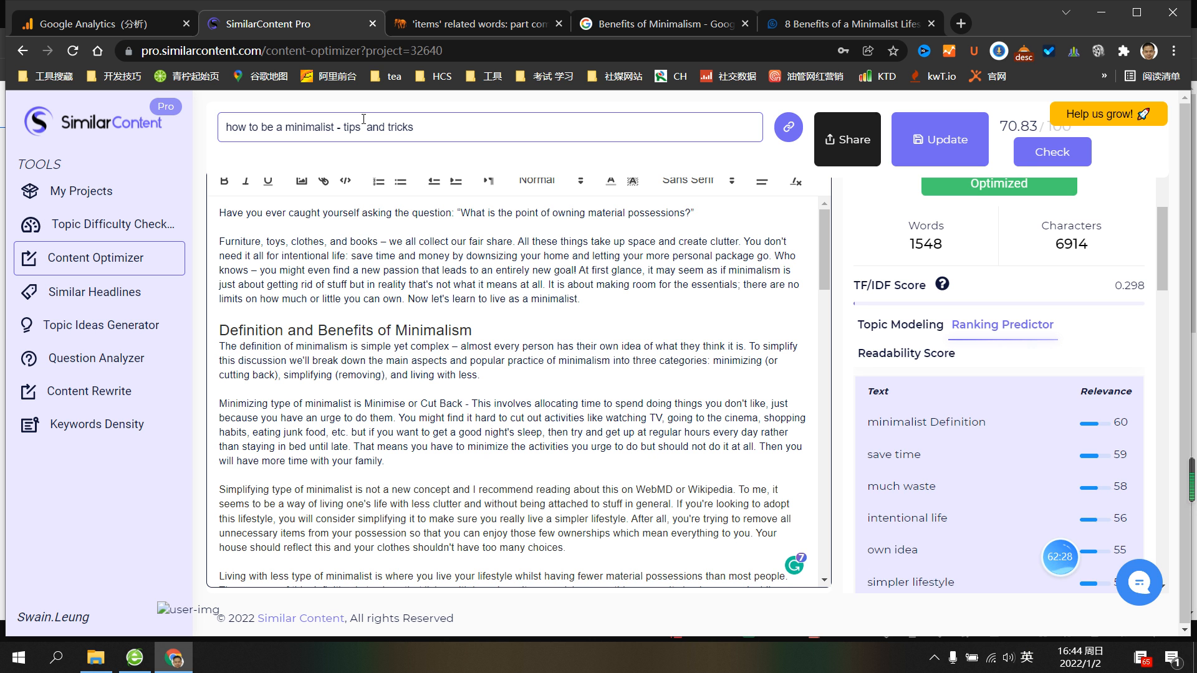
Review the Ranking Predictor phrases alongside the article title and the "Definition and Benefits of Minimalism" section
{"action": "scroll", "coordinate": [997, 338], "scroll_direction": "down", "scroll_amount": 4}
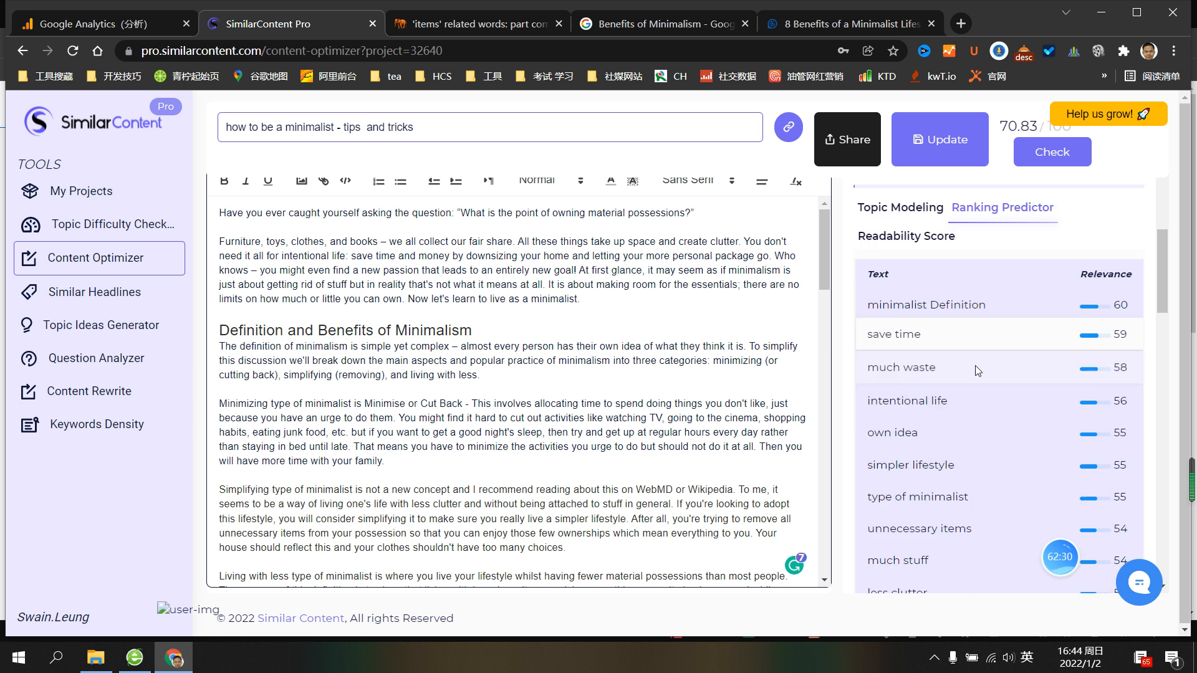
{"action": "scroll", "coordinate": [997, 338], "scroll_direction": "up", "scroll_amount": 5}
{"action": "scroll", "coordinate": [980, 451], "scroll_direction": "down", "scroll_amount": 2}
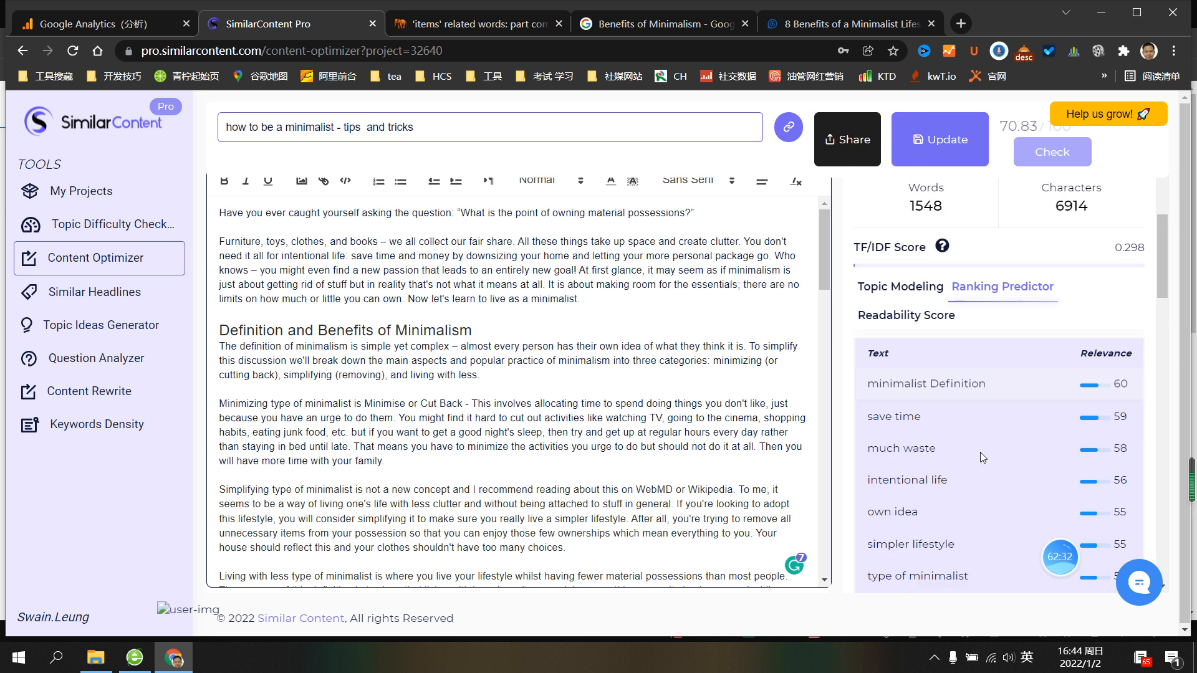
{"action": "scroll", "coordinate": [952, 424], "scroll_direction": "down", "scroll_amount": 2}
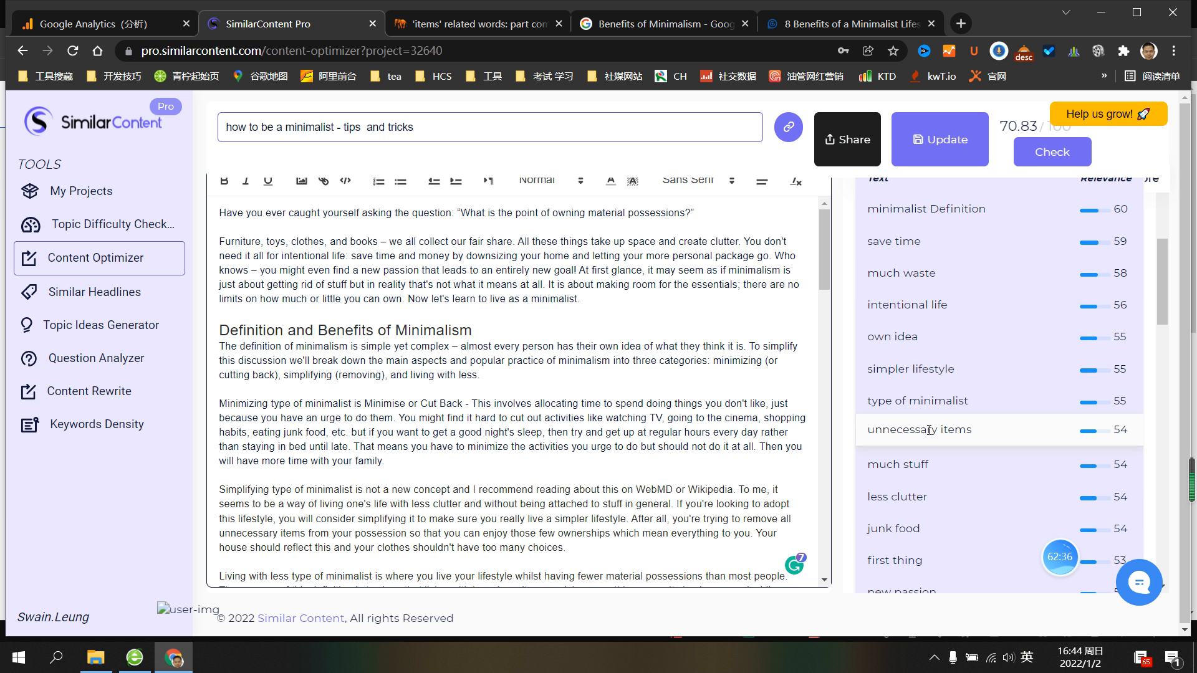
{"action": "left_click_drag", "start_coordinate": [444, 131], "coordinate": [215, 132]}
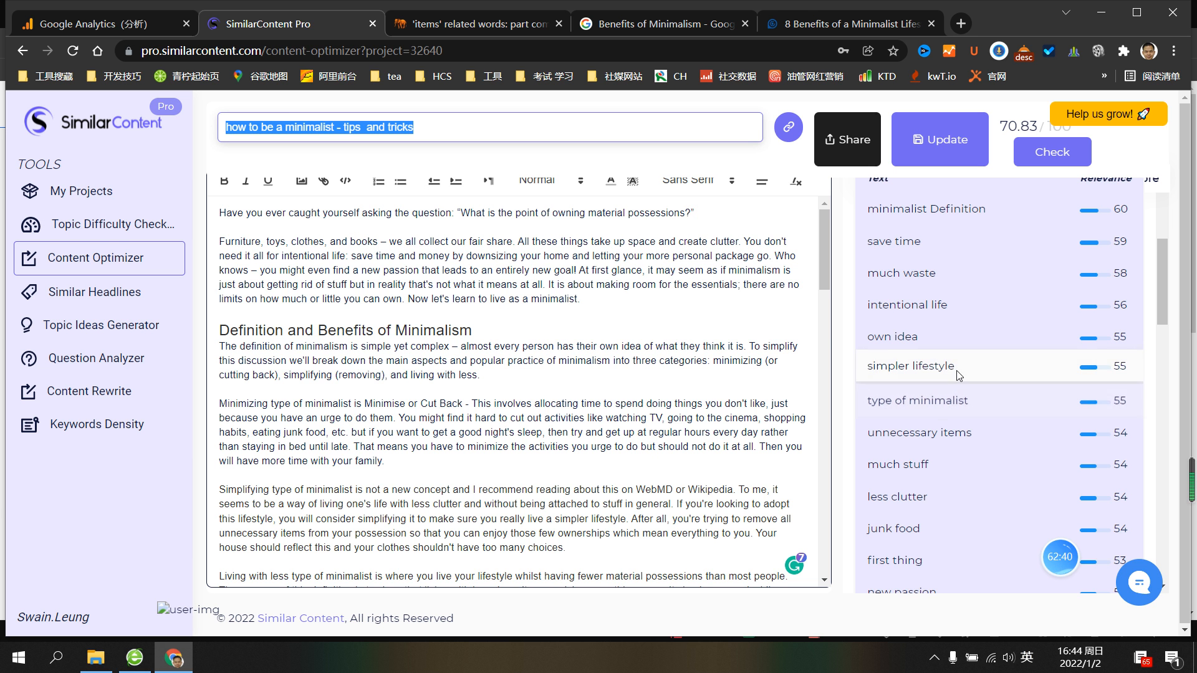
{"action": "left_click", "coordinate": [323, 128]}
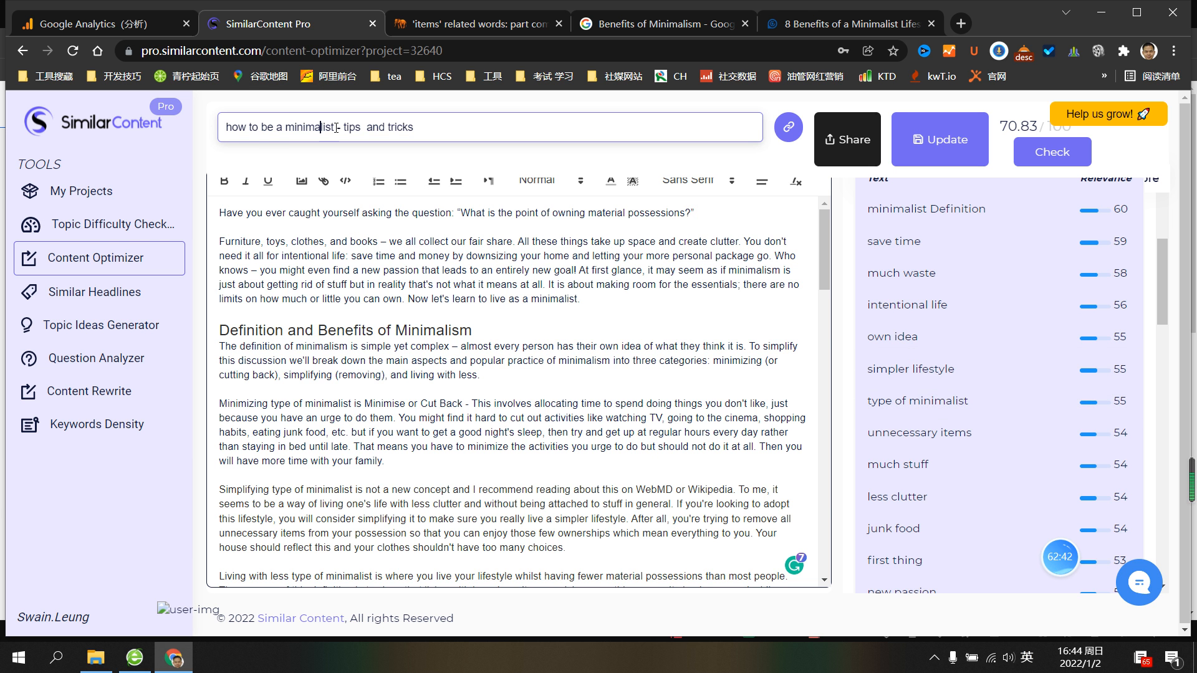
{"action": "triple_click", "coordinate": [428, 126]}
{"action": "left_click", "coordinate": [569, 284]}
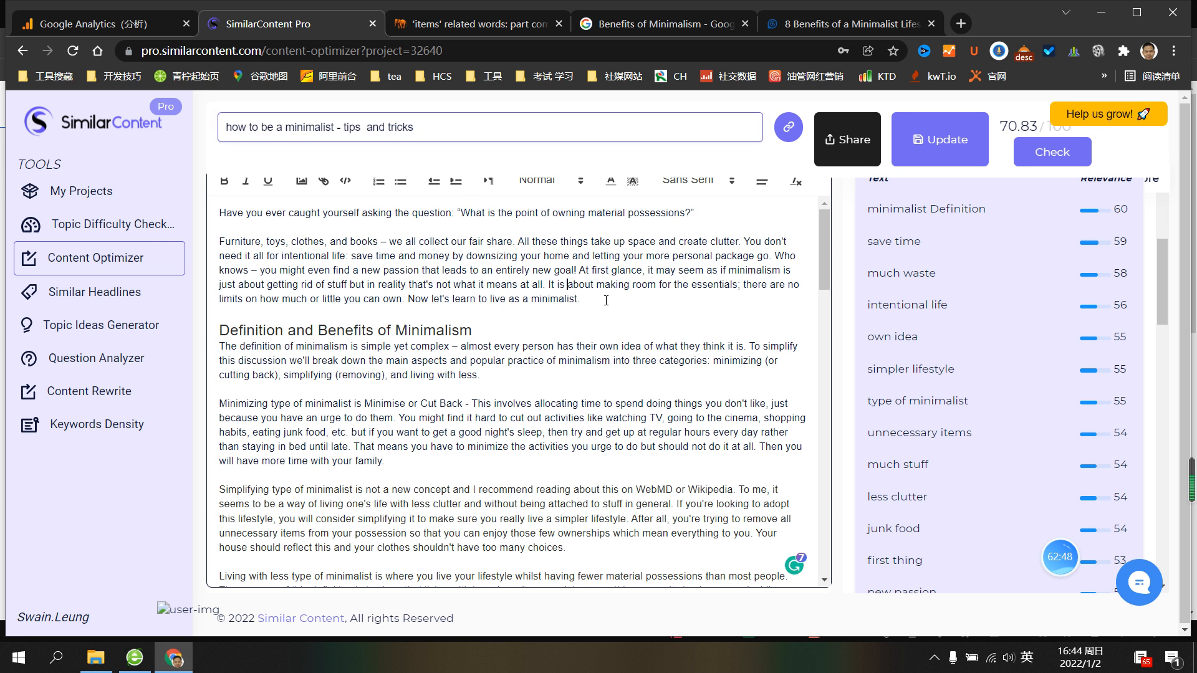
{"action": "scroll", "coordinate": [609, 390], "scroll_direction": "down", "scroll_amount": 2}
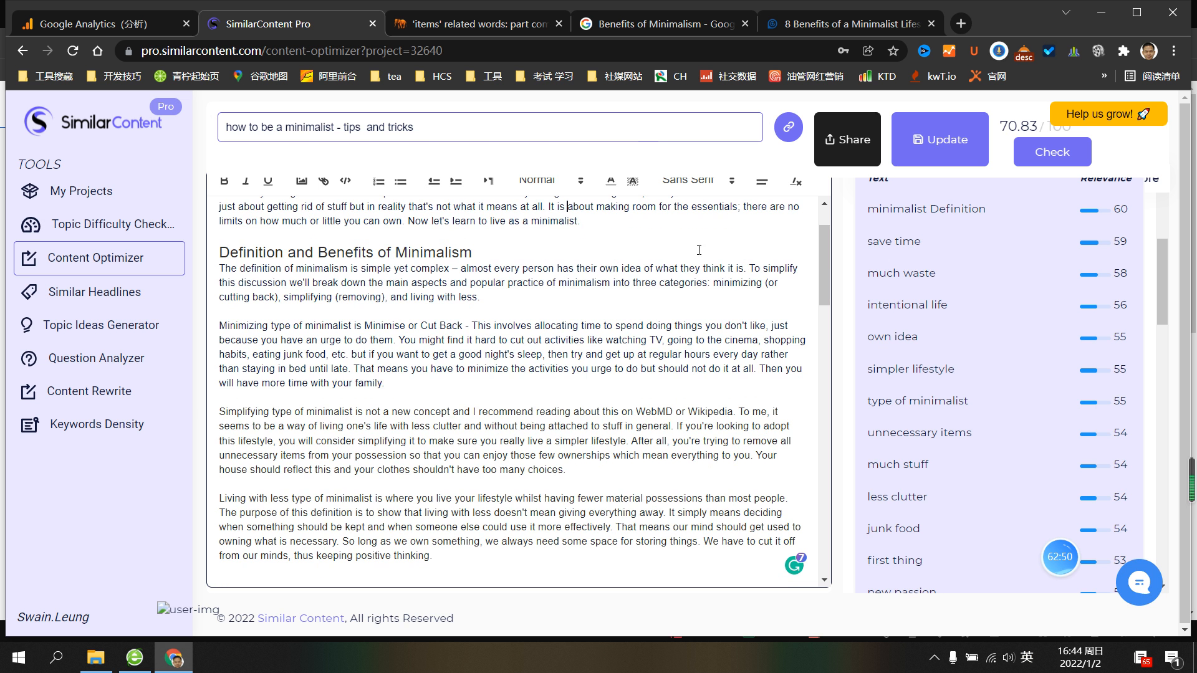
Look over the Lifehack result on Google, its article page and the related words for "items", and return to the SimilarContent article
{"action": "left_click", "coordinate": [829, 25]}
{"action": "left_click", "coordinate": [673, 24]}
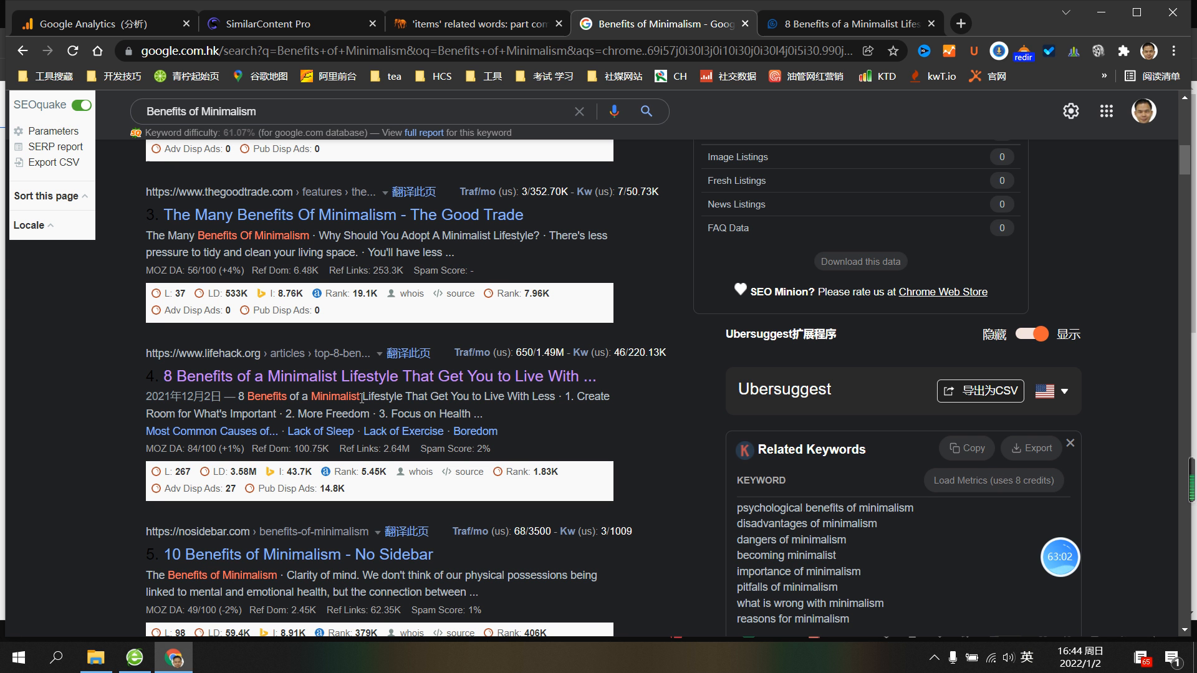
{"action": "left_click_drag", "start_coordinate": [247, 399], "coordinate": [401, 402]}
{"action": "left_click", "coordinate": [559, 400]}
{"action": "left_click", "coordinate": [801, 24]}
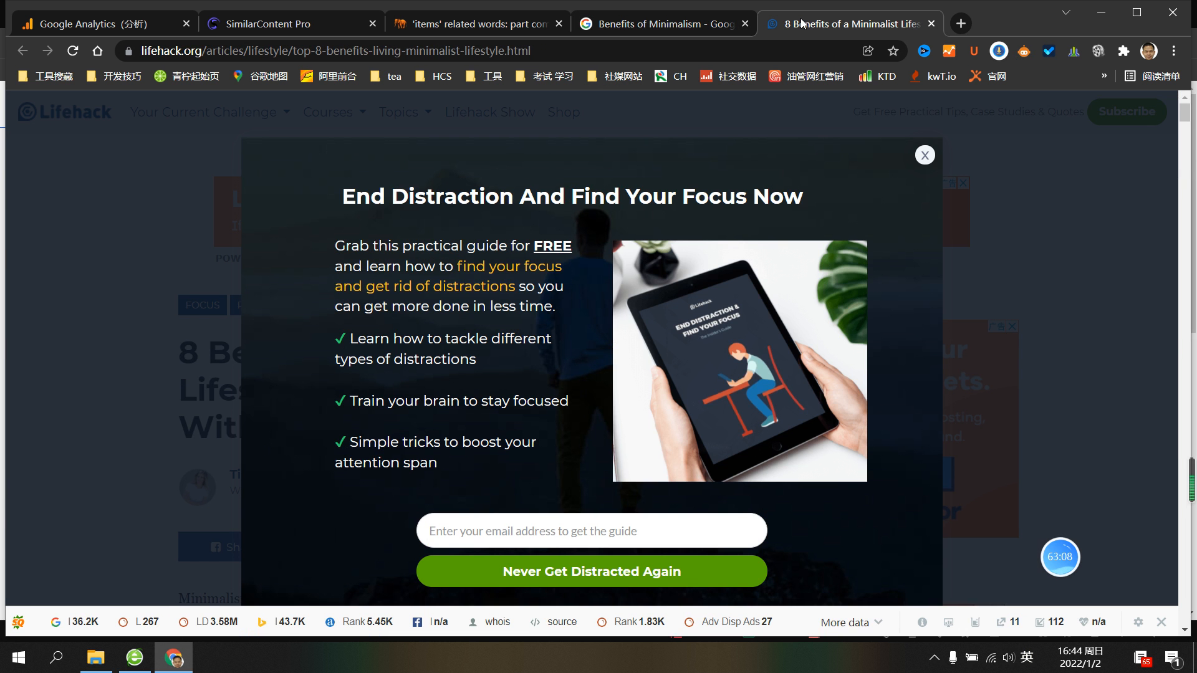
{"action": "left_click", "coordinate": [661, 14]}
{"action": "left_click", "coordinate": [496, 15]}
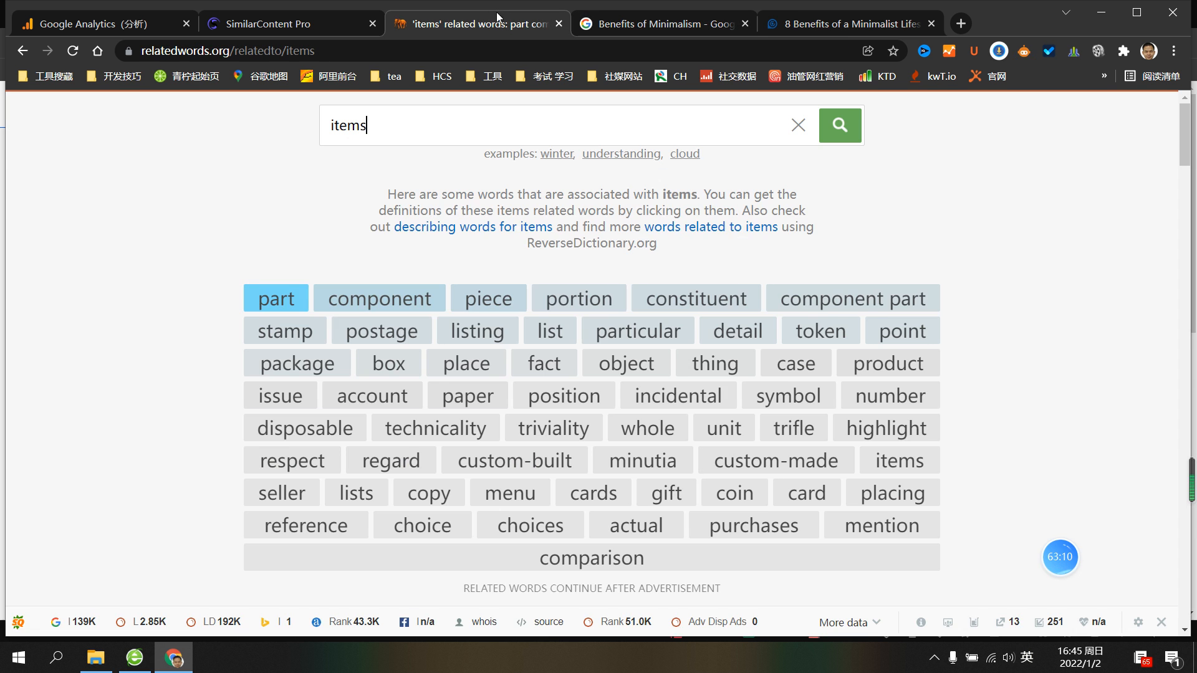
{"action": "left_click", "coordinate": [317, 25]}
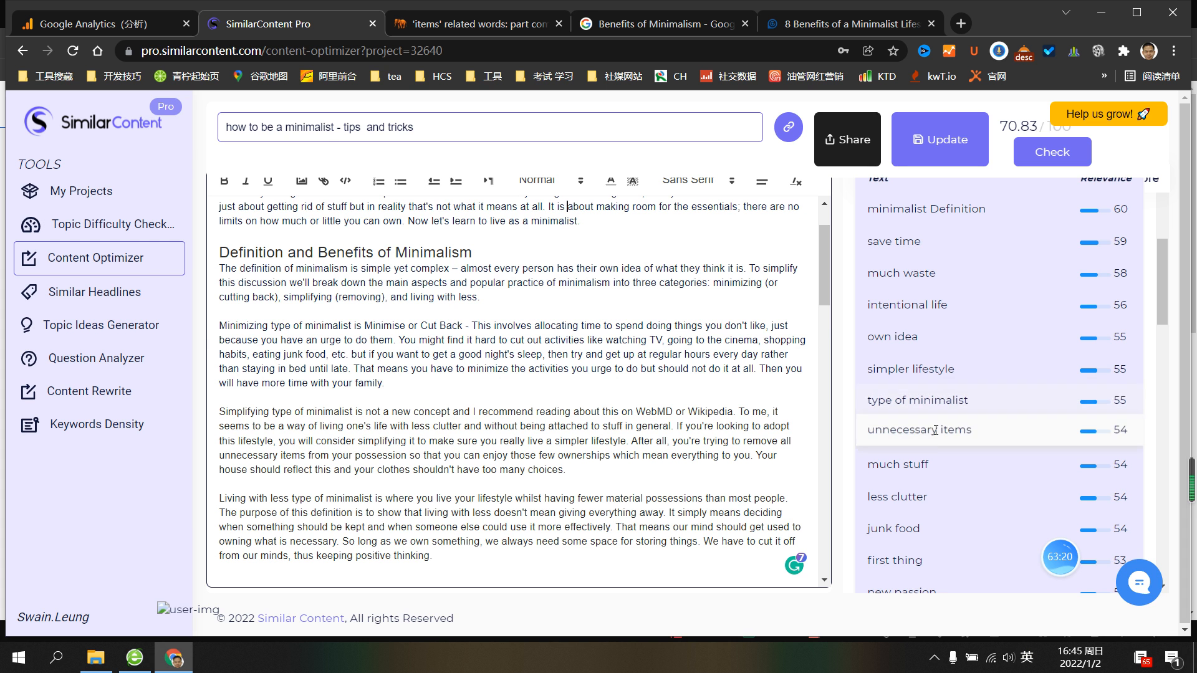
Compare the "Benefits of Minimalism" Google results with the article's opening, definition and "Getting started" sections in SimilarContent
{"action": "left_click", "coordinate": [608, 24]}
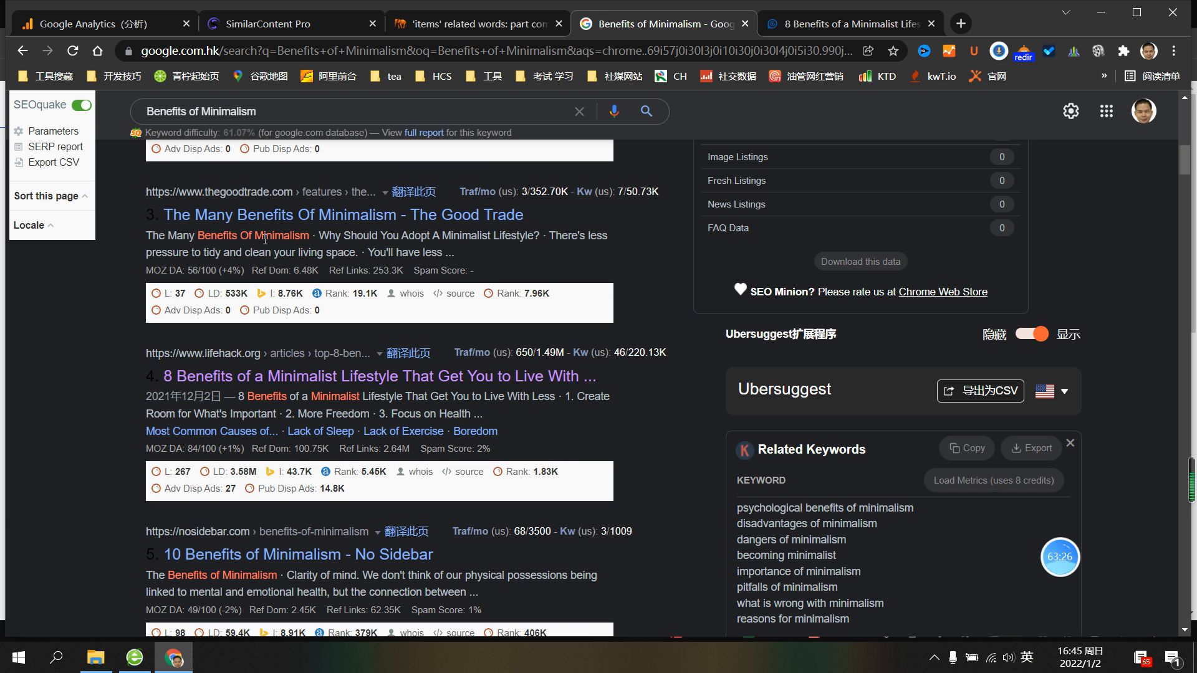
{"action": "left_click", "coordinate": [469, 23]}
{"action": "left_click", "coordinate": [269, 22]}
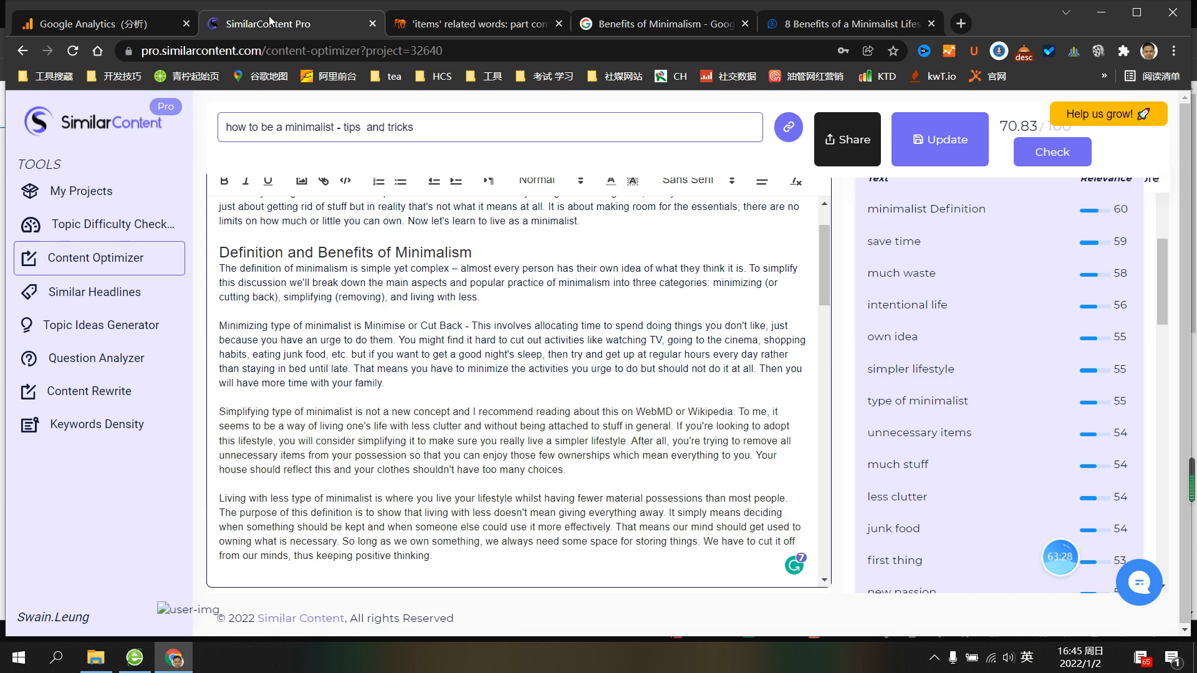
{"action": "scroll", "coordinate": [558, 505], "scroll_direction": "down", "scroll_amount": 5}
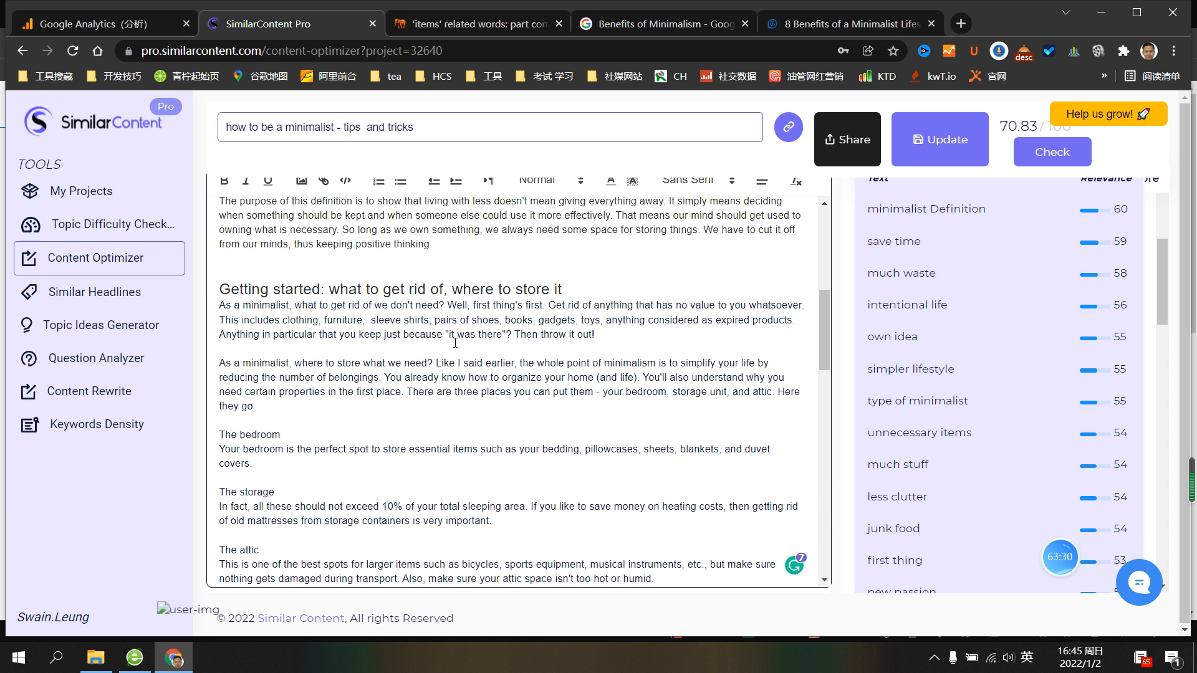
{"action": "scroll", "coordinate": [460, 324], "scroll_direction": "up", "scroll_amount": 10}
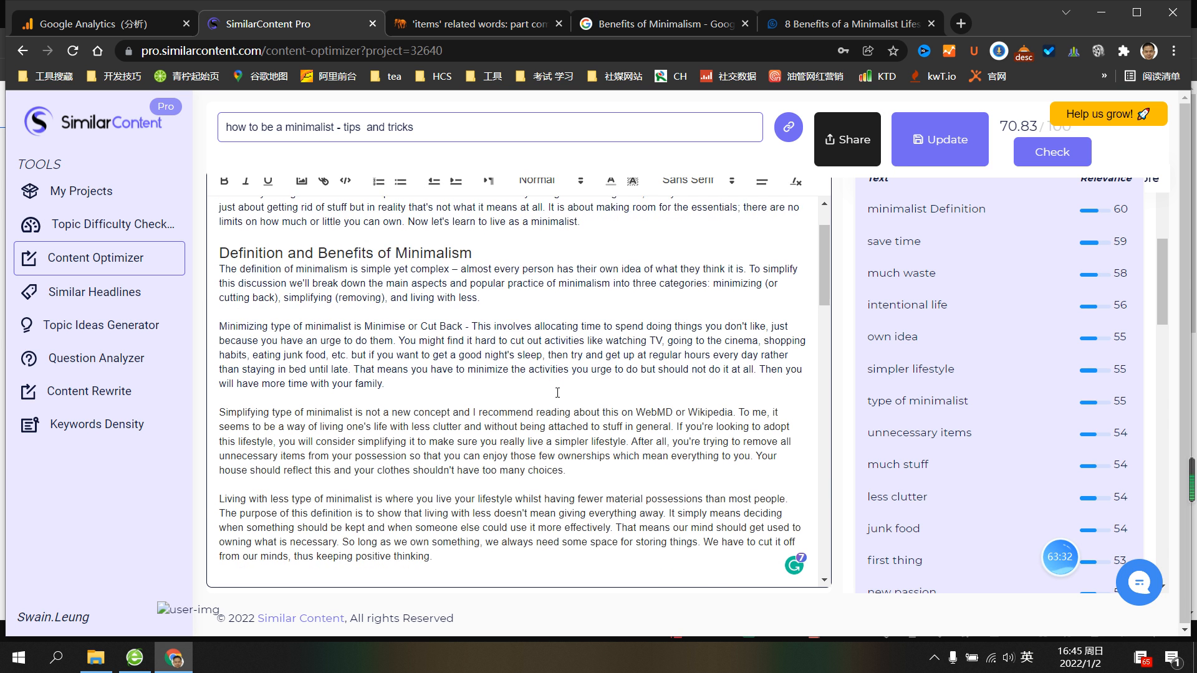
{"action": "left_click", "coordinate": [617, 25]}
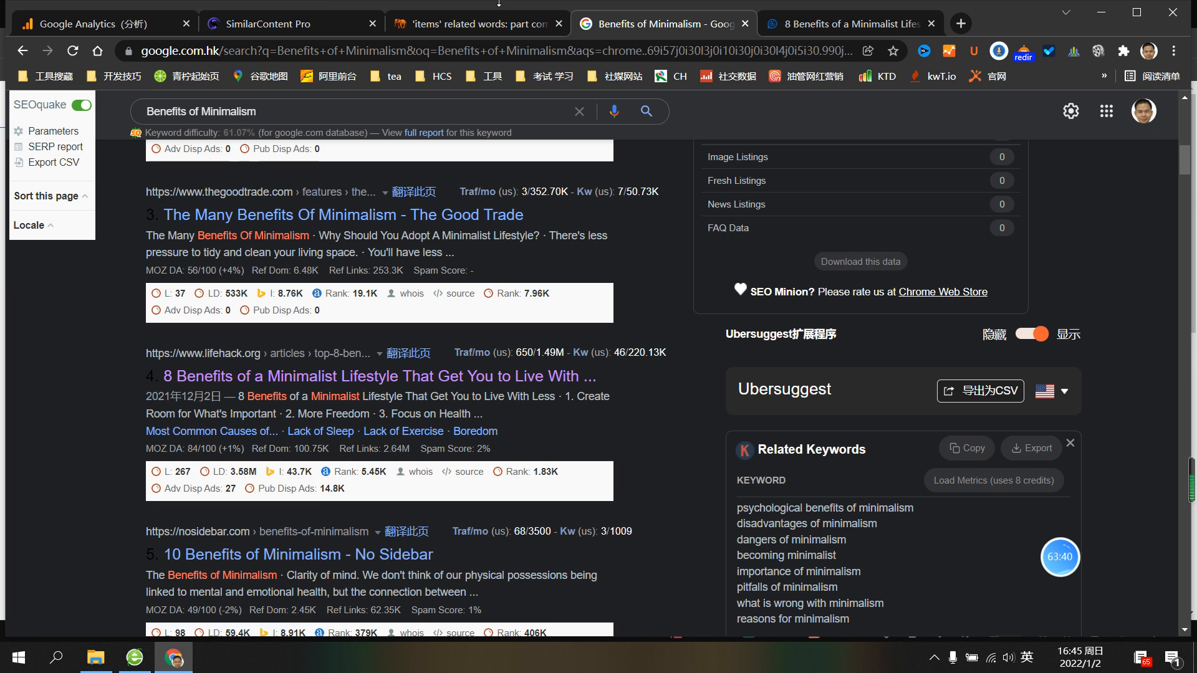
{"action": "left_click", "coordinate": [326, 20]}
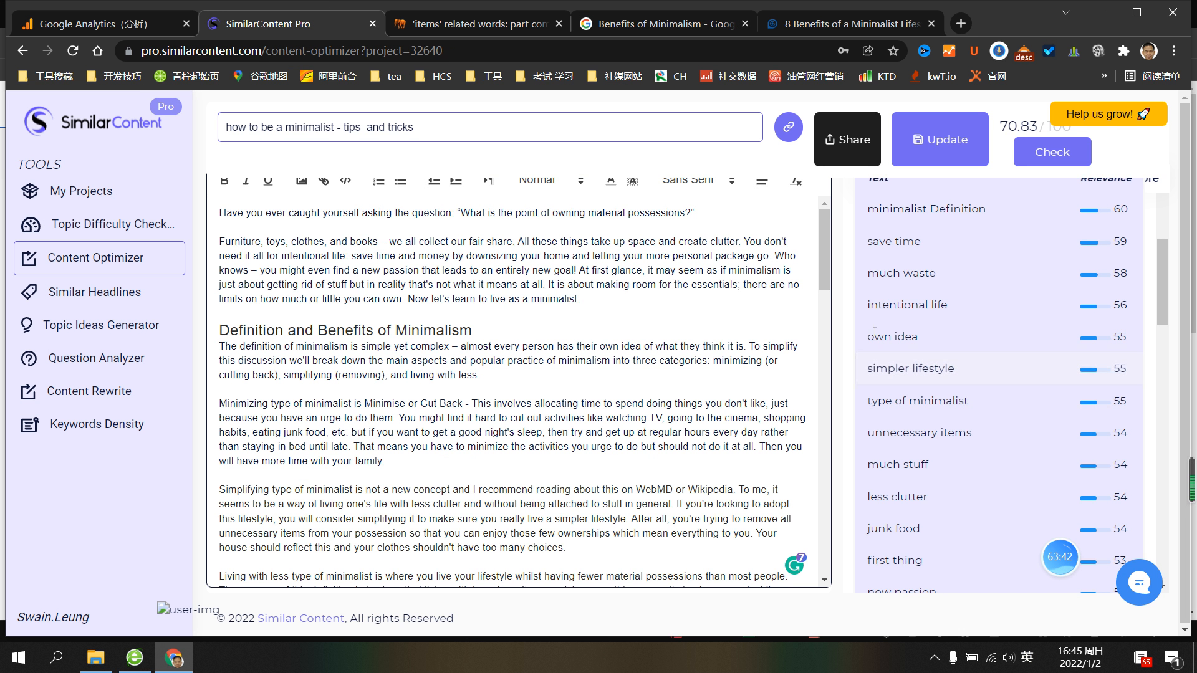
Check the Lifehack page again and browse the GoGreenDrop, The Good Trade and Lifehack entries in the Google results
{"action": "left_click", "coordinate": [803, 15]}
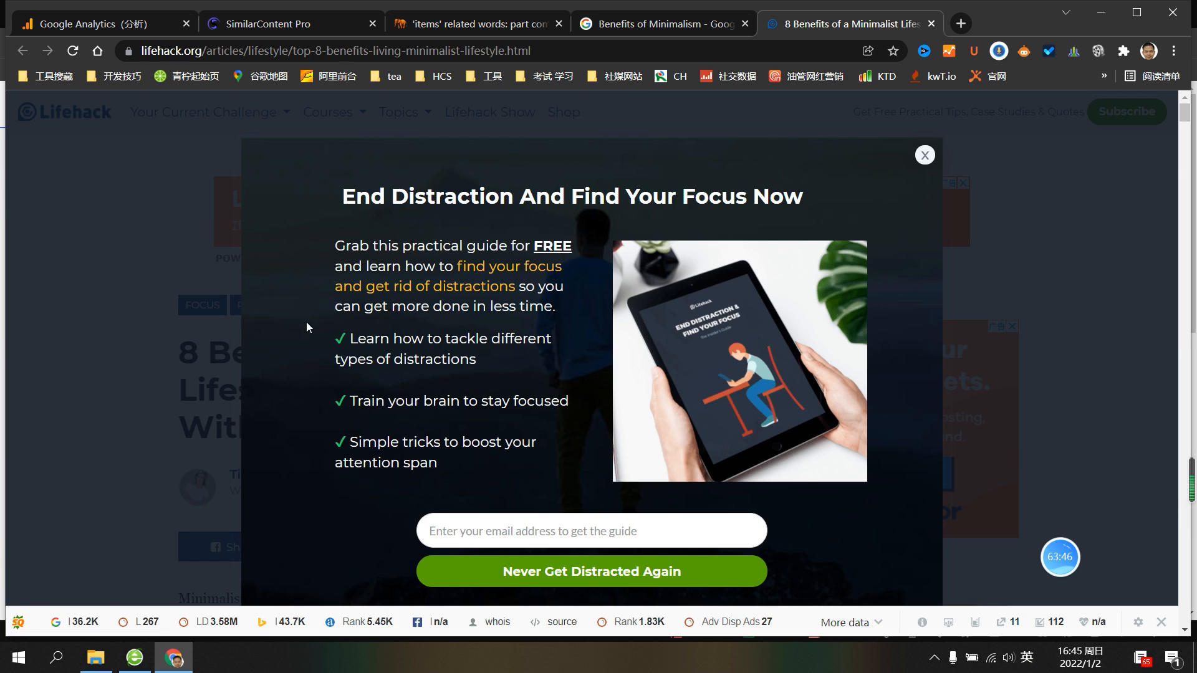
{"action": "left_click", "coordinate": [648, 19]}
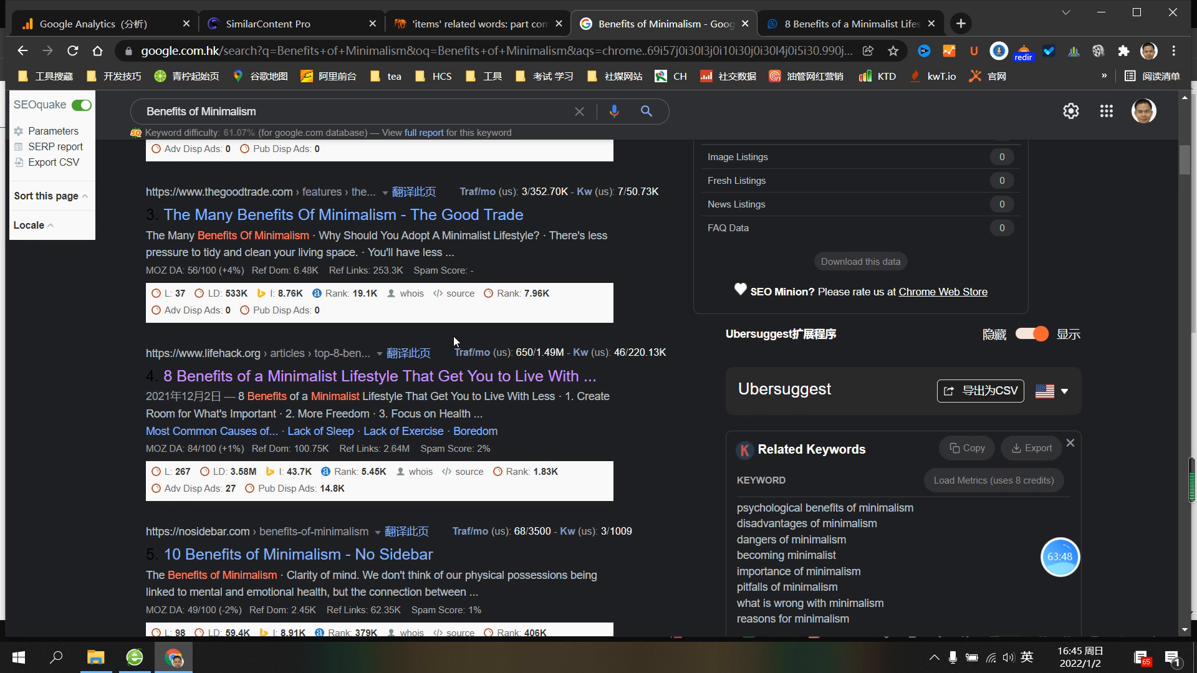
{"action": "scroll", "coordinate": [456, 342], "scroll_direction": "up", "scroll_amount": 2}
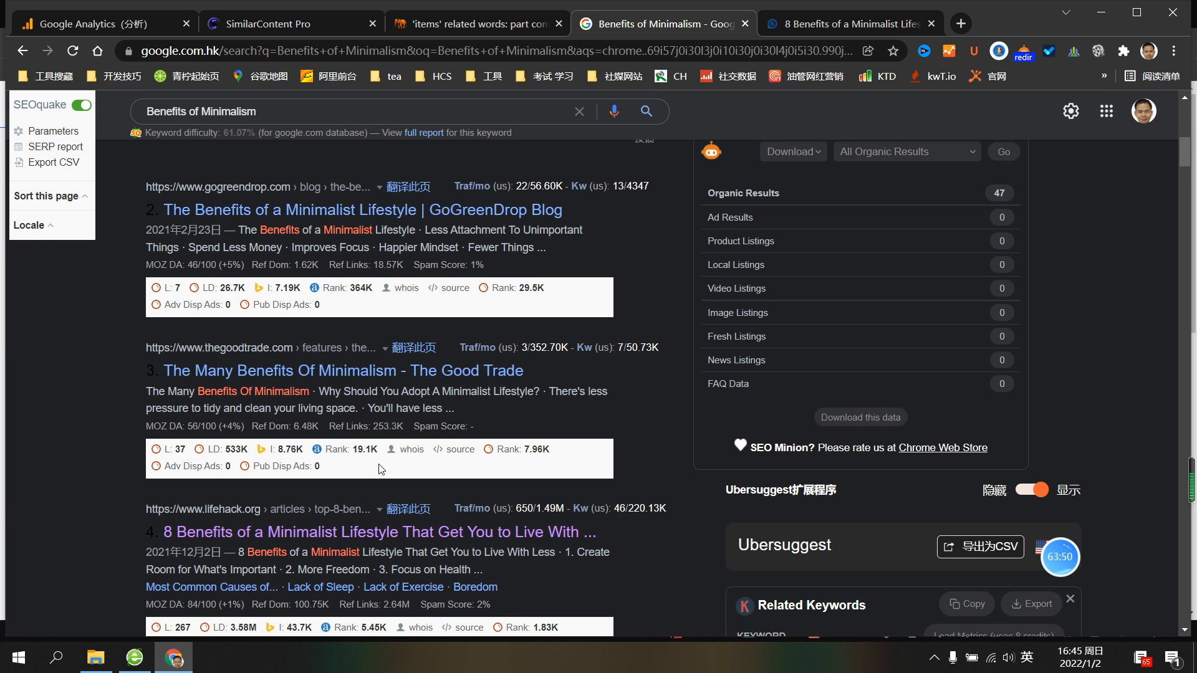
{"action": "scroll", "coordinate": [382, 469], "scroll_direction": "up", "scroll_amount": 2}
{"action": "scroll", "coordinate": [540, 209], "scroll_direction": "down", "scroll_amount": 3}
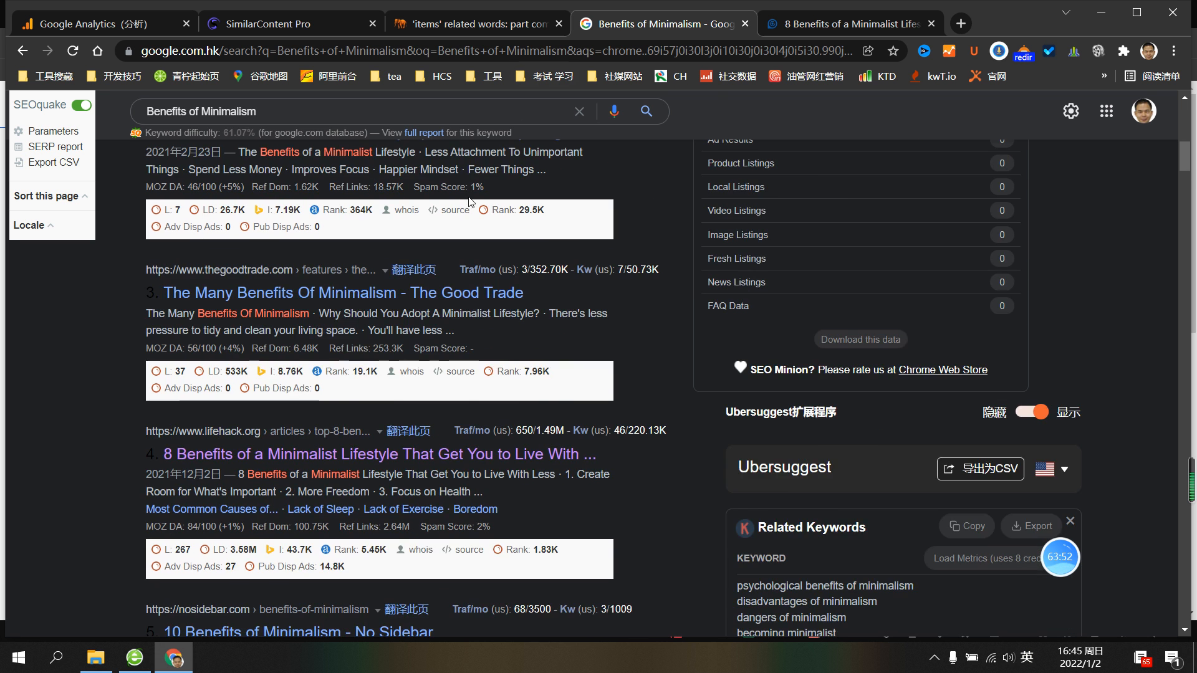
Open the Lifehack minimalist lifestyle article, dismiss its guide pop-up and skim its numbered benefit sections
{"action": "scroll", "coordinate": [525, 113], "scroll_direction": "down", "scroll_amount": 2}
{"action": "left_click", "coordinate": [814, 24]}
{"action": "scroll", "coordinate": [571, 307], "scroll_direction": "down", "scroll_amount": 6}
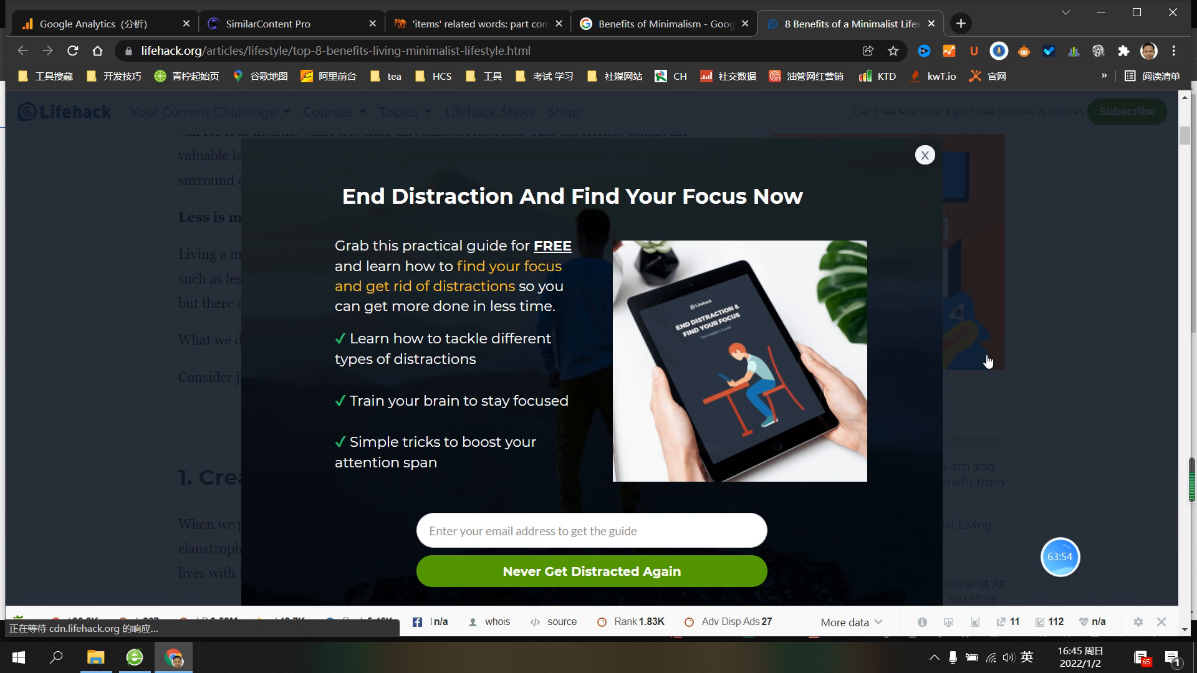
{"action": "left_click", "coordinate": [925, 156]}
{"action": "scroll", "coordinate": [592, 474], "scroll_direction": "down", "scroll_amount": 12}
{"action": "scroll", "coordinate": [595, 472], "scroll_direction": "down", "scroll_amount": 10}
{"action": "scroll", "coordinate": [459, 350], "scroll_direction": "up", "scroll_amount": 3}
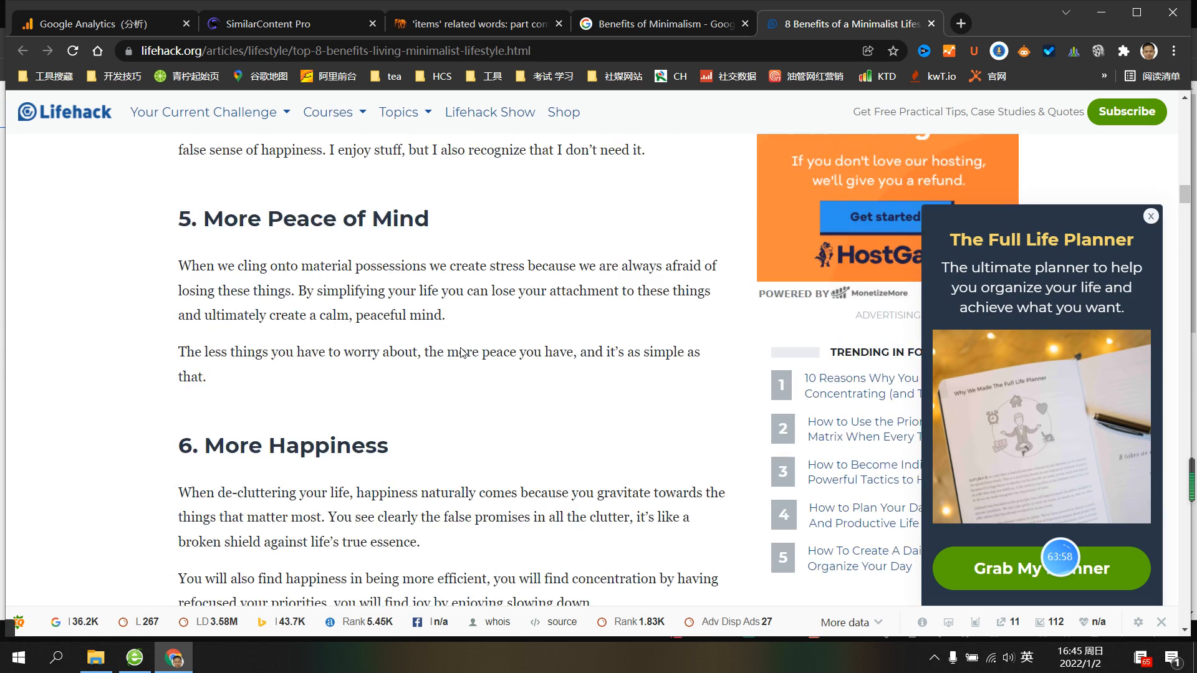
{"action": "scroll", "coordinate": [461, 352], "scroll_direction": "up", "scroll_amount": 10}
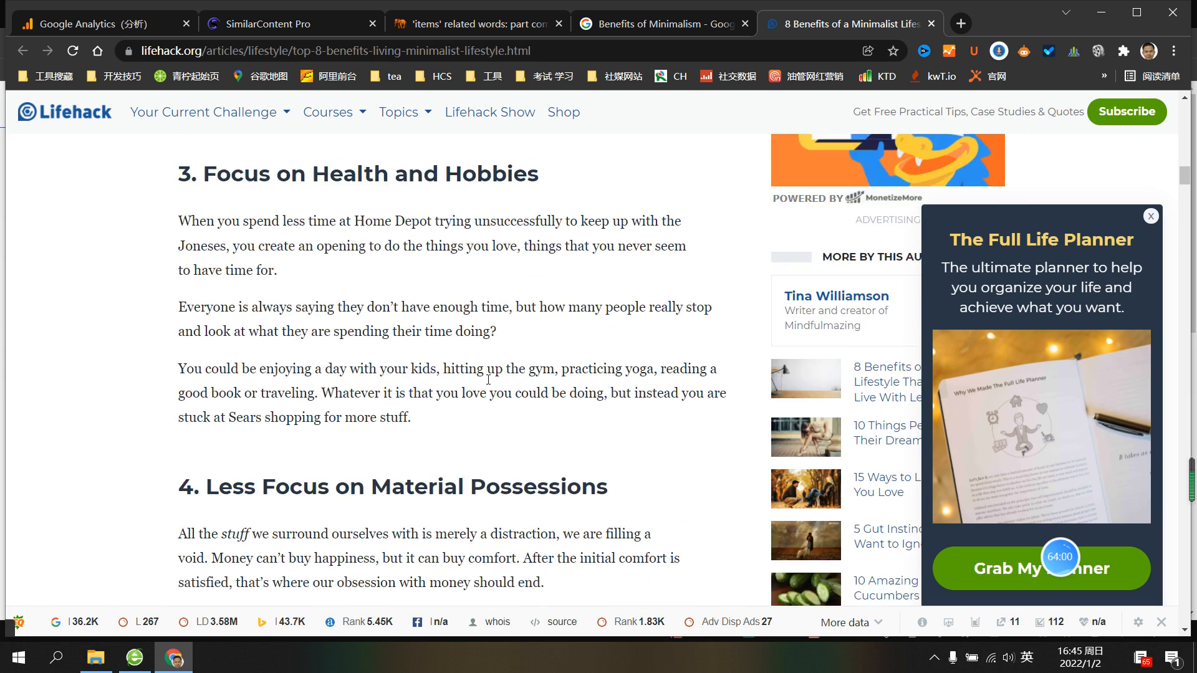
{"action": "scroll", "coordinate": [488, 379], "scroll_direction": "up", "scroll_amount": 14}
{"action": "scroll", "coordinate": [593, 377], "scroll_direction": "up", "scroll_amount": 5}
{"action": "scroll", "coordinate": [593, 377], "scroll_direction": "up", "scroll_amount": 2}
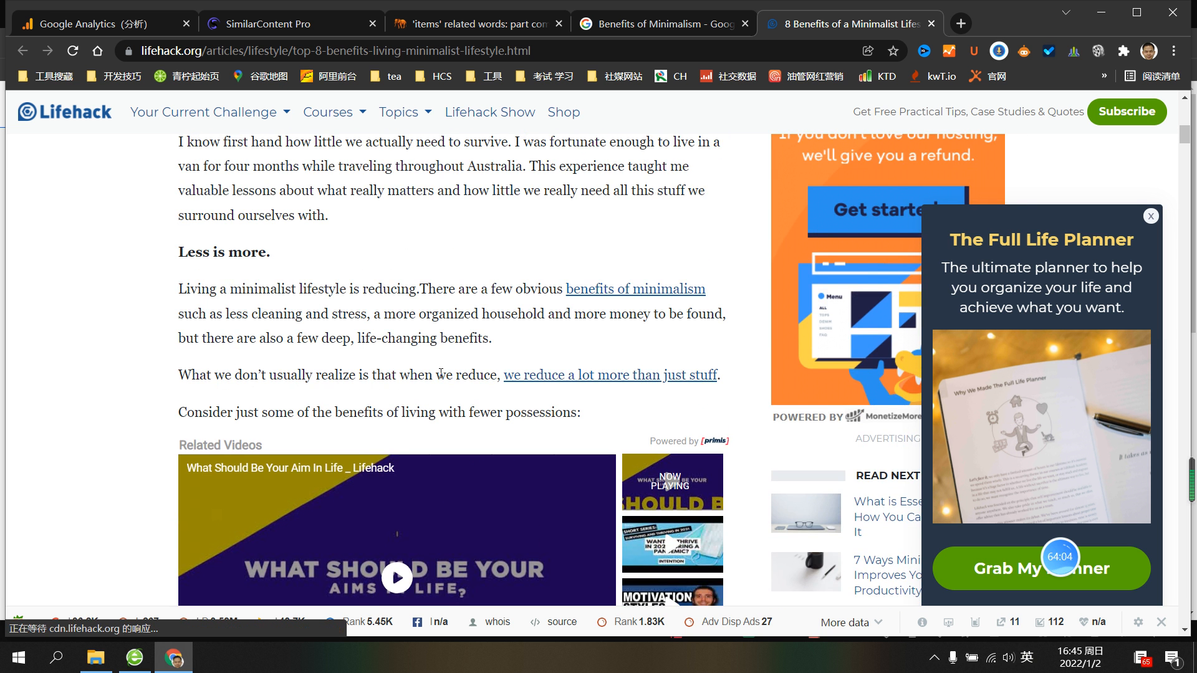
Read the Lifehack article's "Less is more." introduction and continue through the benefits to the end of the list
{"action": "scroll", "coordinate": [440, 374], "scroll_direction": "down", "scroll_amount": 2}
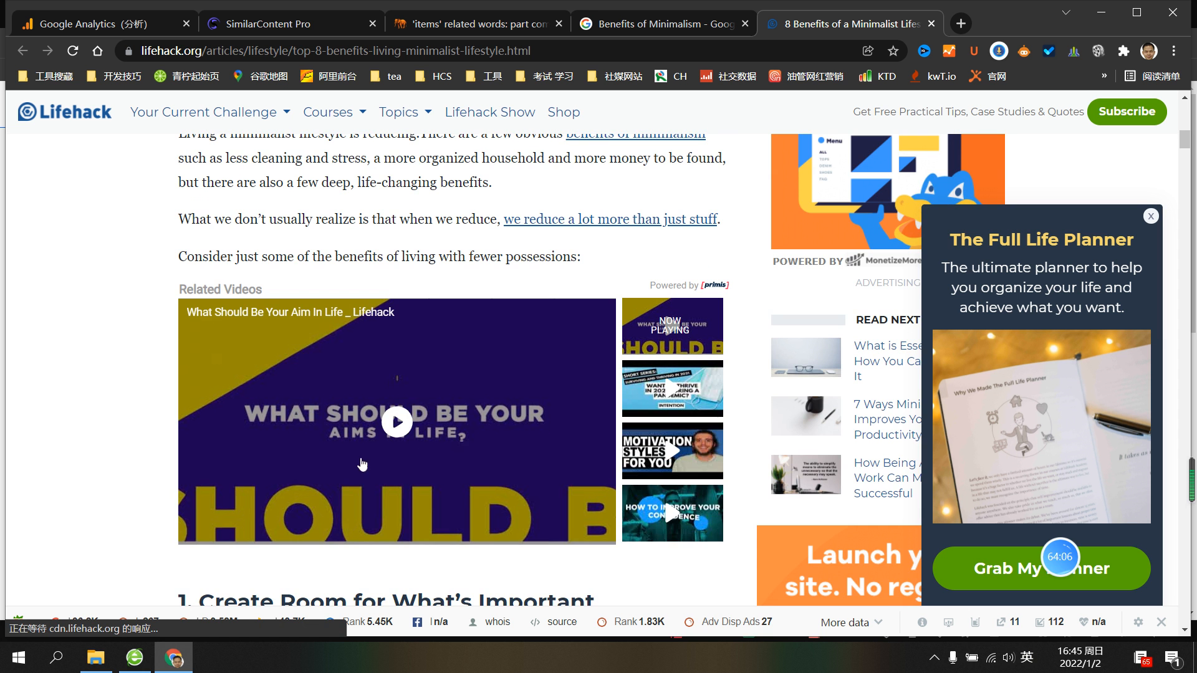
{"action": "scroll", "coordinate": [436, 411], "scroll_direction": "up", "scroll_amount": 4}
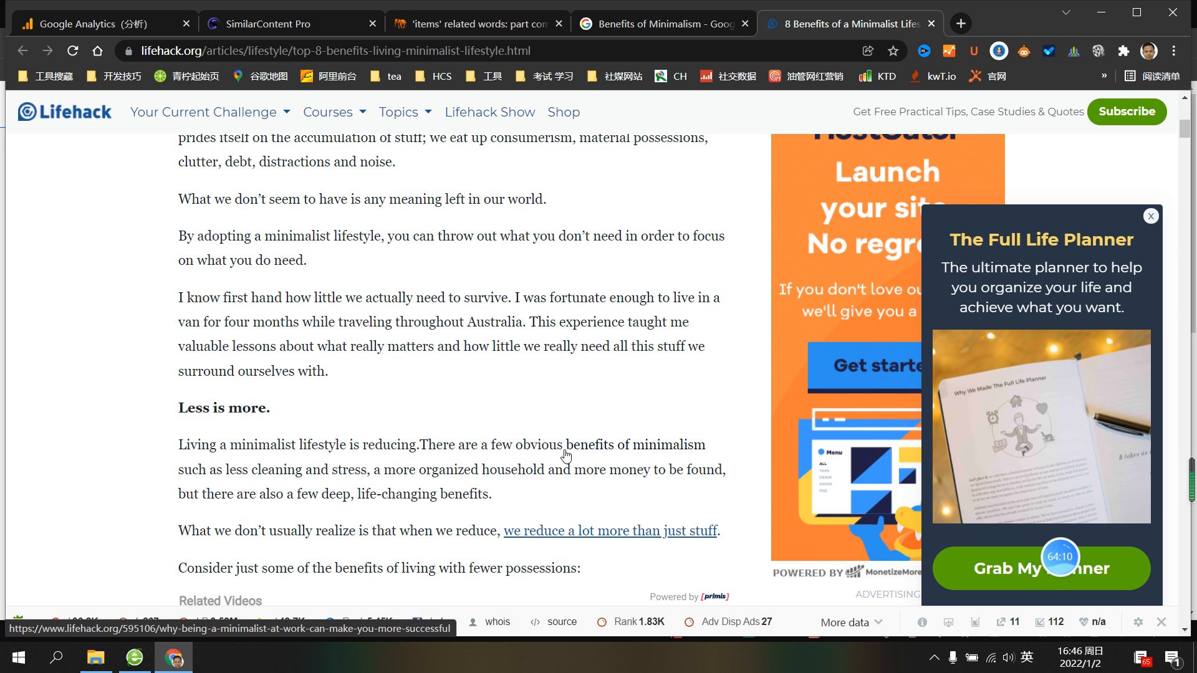
{"action": "scroll", "coordinate": [555, 420], "scroll_direction": "up", "scroll_amount": 2}
{"action": "scroll", "coordinate": [709, 326], "scroll_direction": "down", "scroll_amount": 3}
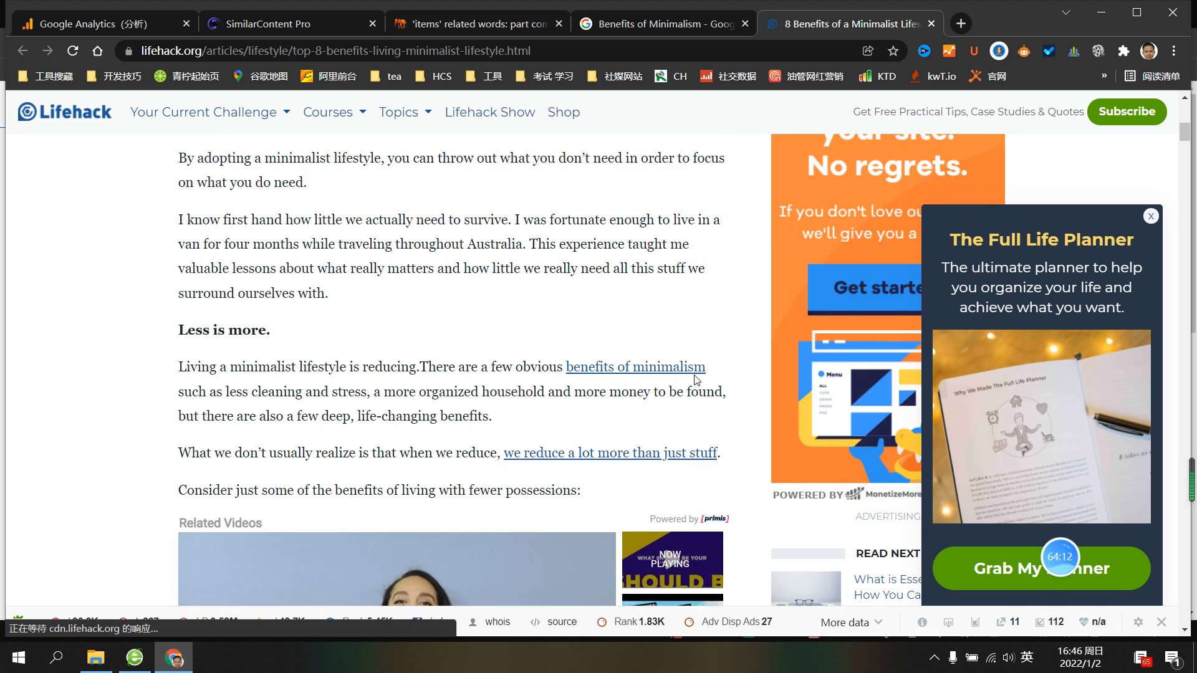
{"action": "scroll", "coordinate": [608, 323], "scroll_direction": "down", "scroll_amount": 2}
{"action": "scroll", "coordinate": [537, 422], "scroll_direction": "down", "scroll_amount": 5}
{"action": "scroll", "coordinate": [537, 422], "scroll_direction": "down", "scroll_amount": 20}
{"action": "scroll", "coordinate": [538, 422], "scroll_direction": "down", "scroll_amount": 15}
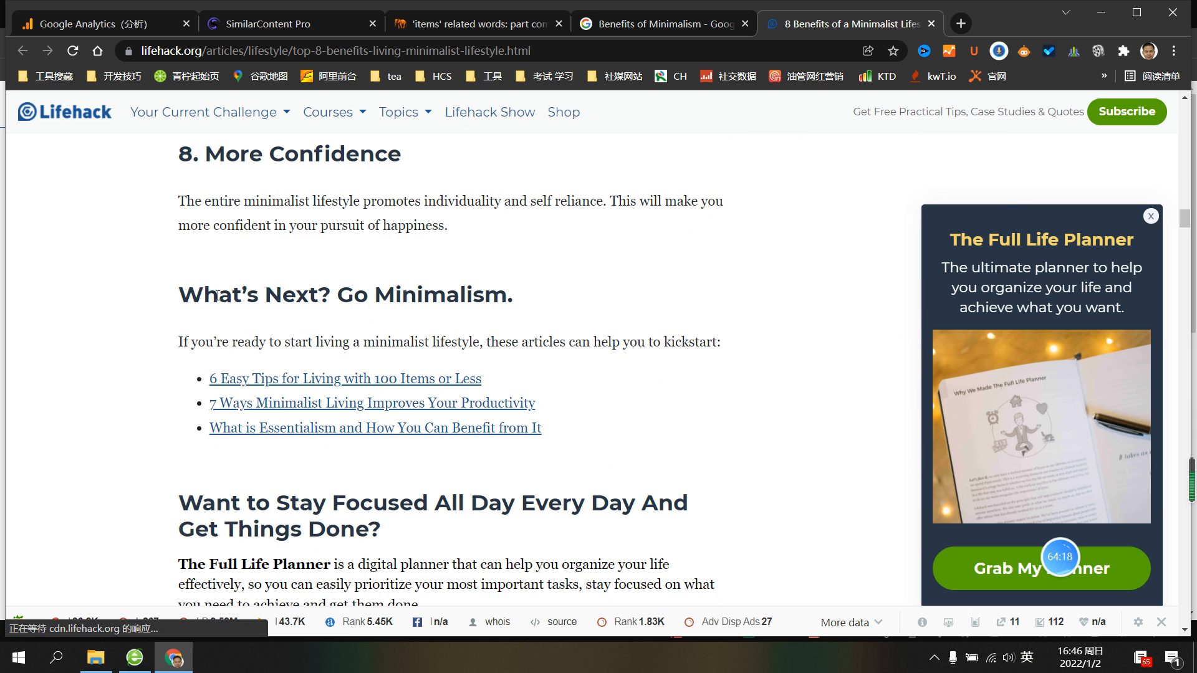
Examine the Lifehack sections "Less Fear of Failure", "More Confidence" and "What's Next? Go Minimalism."
{"action": "scroll", "coordinate": [200, 219], "scroll_direction": "up", "scroll_amount": 1}
{"action": "left_click_drag", "start_coordinate": [199, 219], "coordinate": [153, 231]}
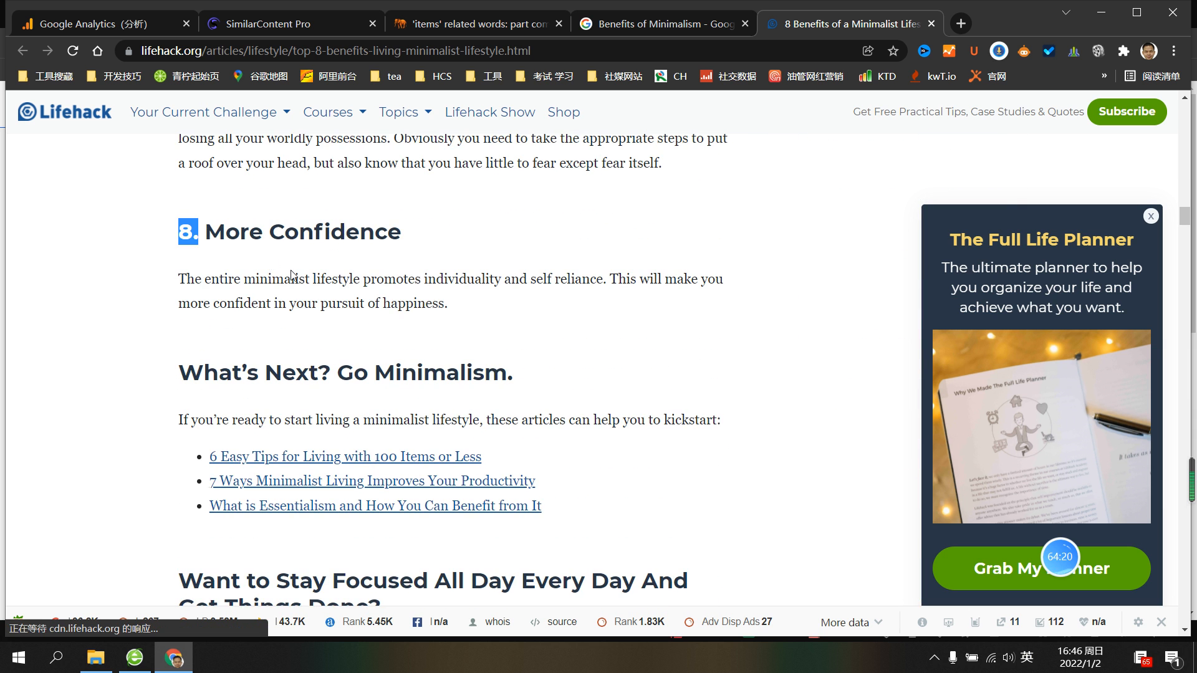
{"action": "scroll", "coordinate": [291, 275], "scroll_direction": "up", "scroll_amount": 5}
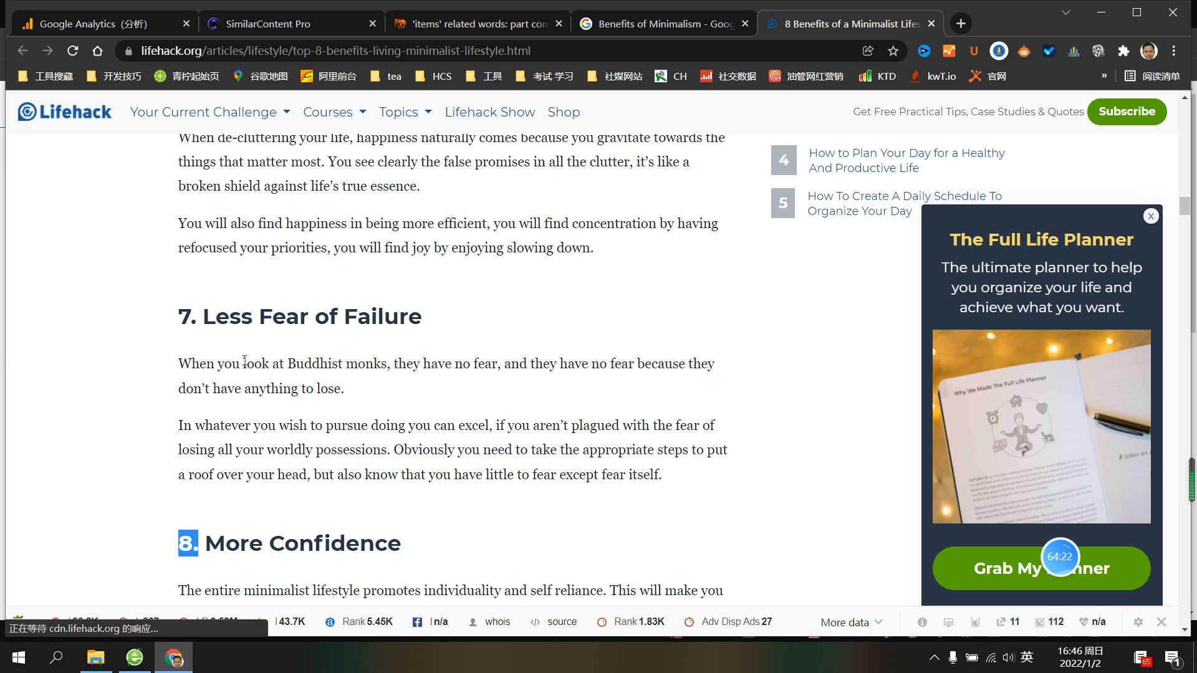
{"action": "scroll", "coordinate": [284, 383], "scroll_direction": "down", "scroll_amount": 10}
{"action": "scroll", "coordinate": [321, 406], "scroll_direction": "up", "scroll_amount": 3}
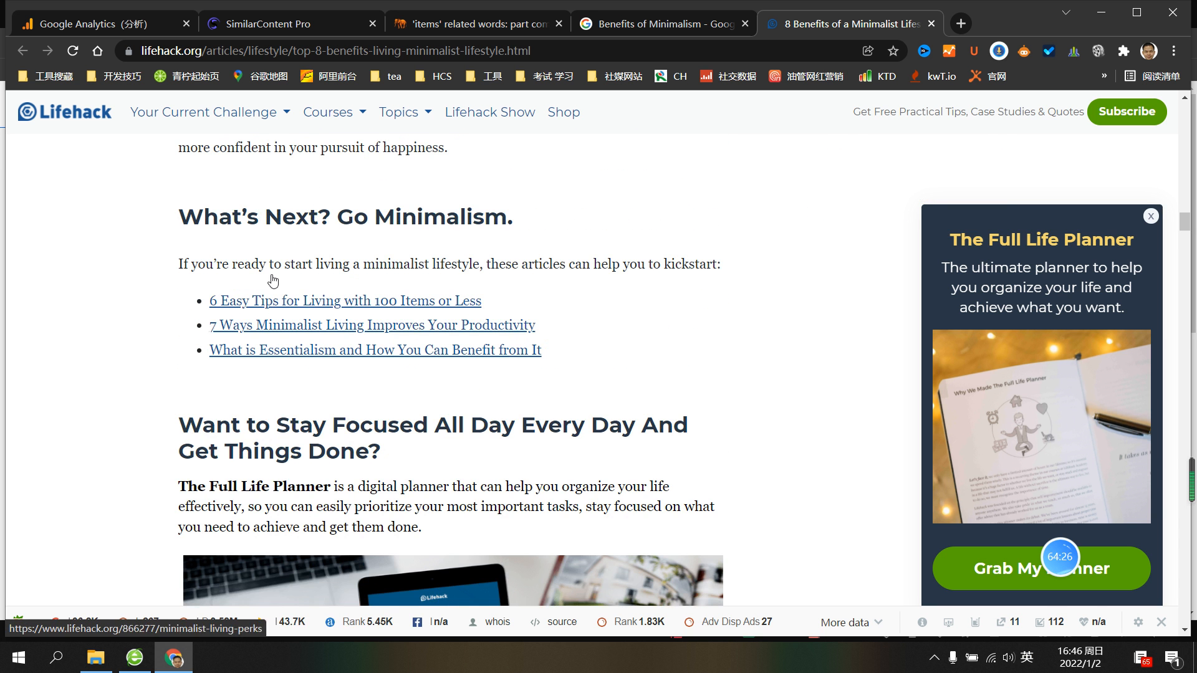
{"action": "scroll", "coordinate": [281, 428], "scroll_direction": "down", "scroll_amount": 4}
{"action": "scroll", "coordinate": [280, 428], "scroll_direction": "up", "scroll_amount": 17}
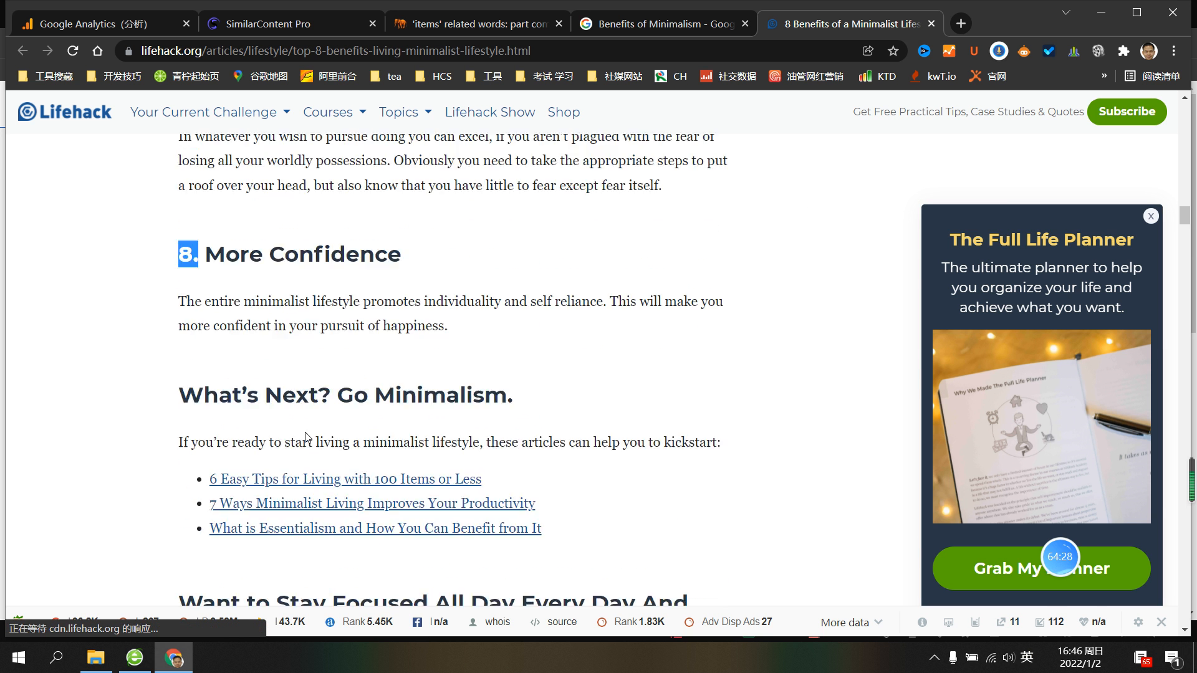
Return to the SimilarContent article and view its Keyword Coverage overview
{"action": "left_click", "coordinate": [629, 15]}
{"action": "left_click", "coordinate": [509, 13]}
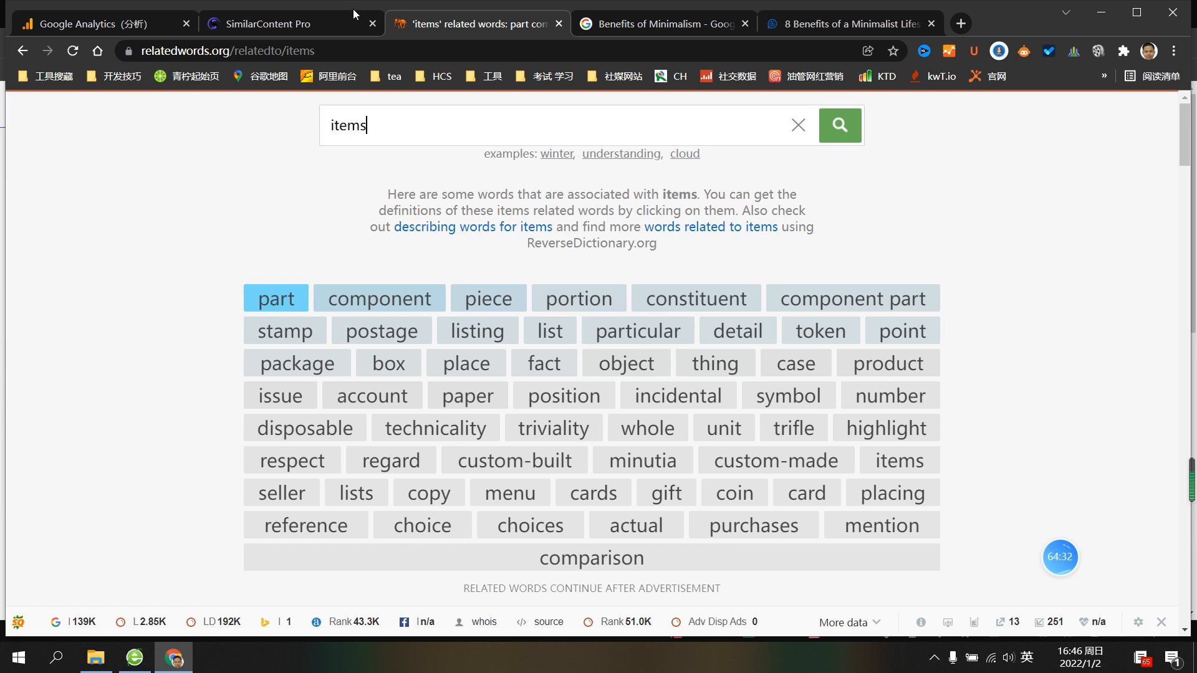
{"action": "left_click", "coordinate": [317, 23]}
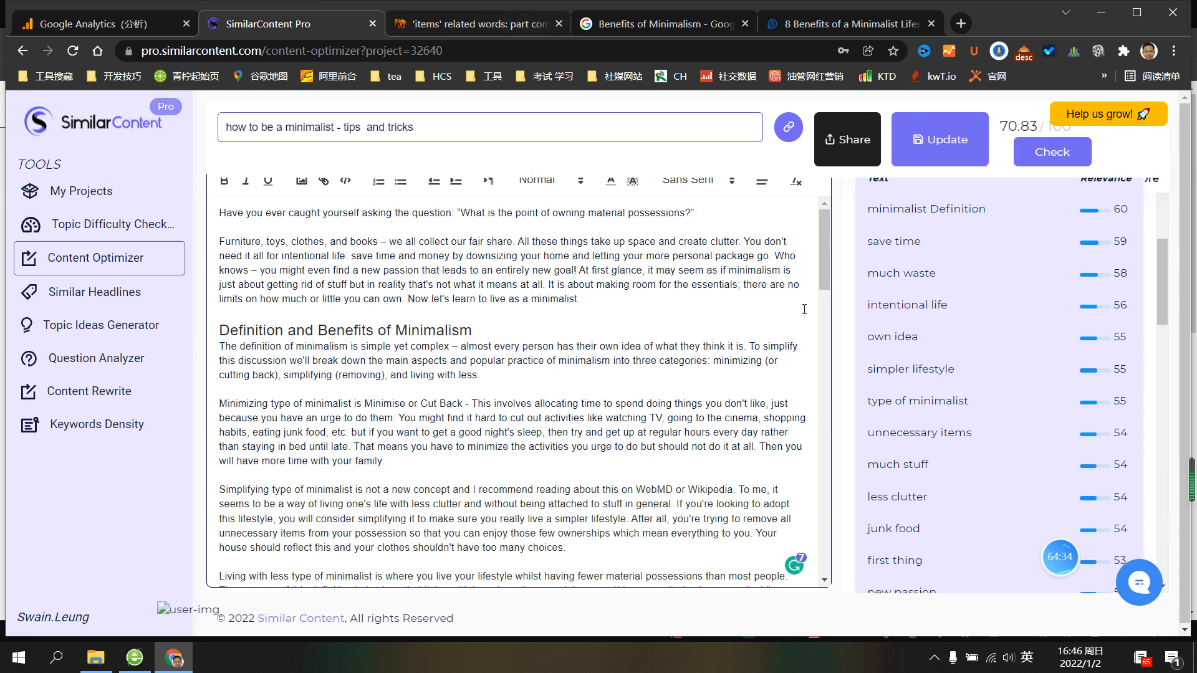
{"action": "scroll", "coordinate": [1031, 388], "scroll_direction": "up", "scroll_amount": 5}
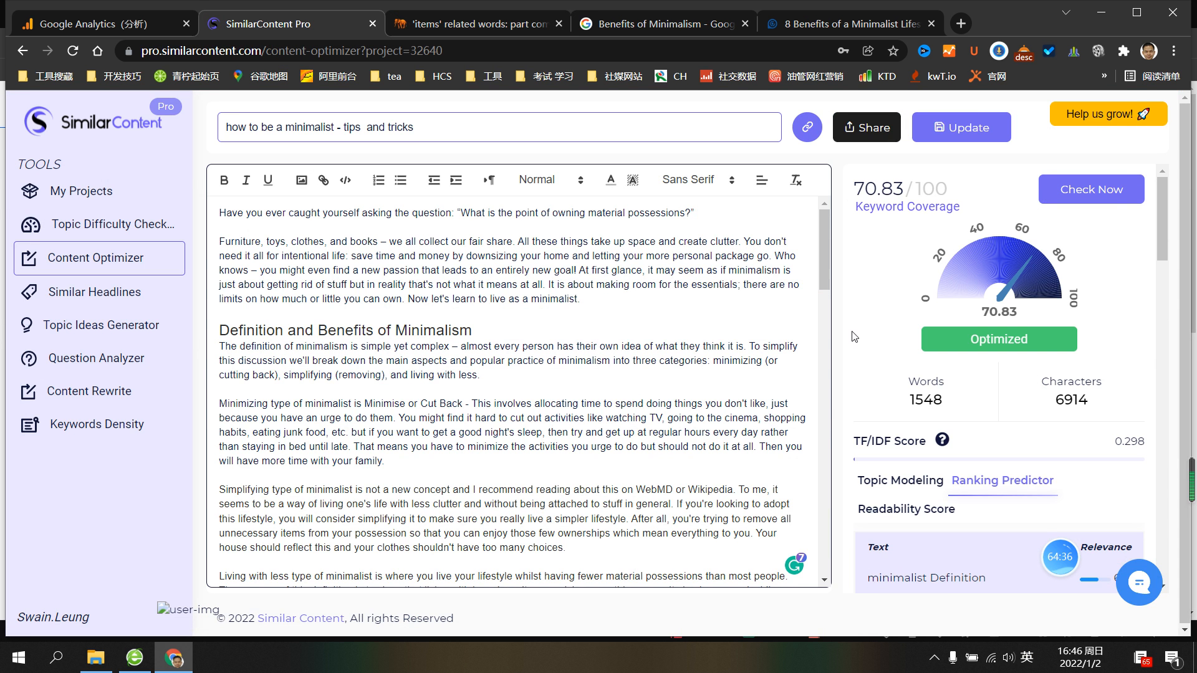
{"action": "left_click_drag", "start_coordinate": [1058, 567], "coordinate": [944, 623]}
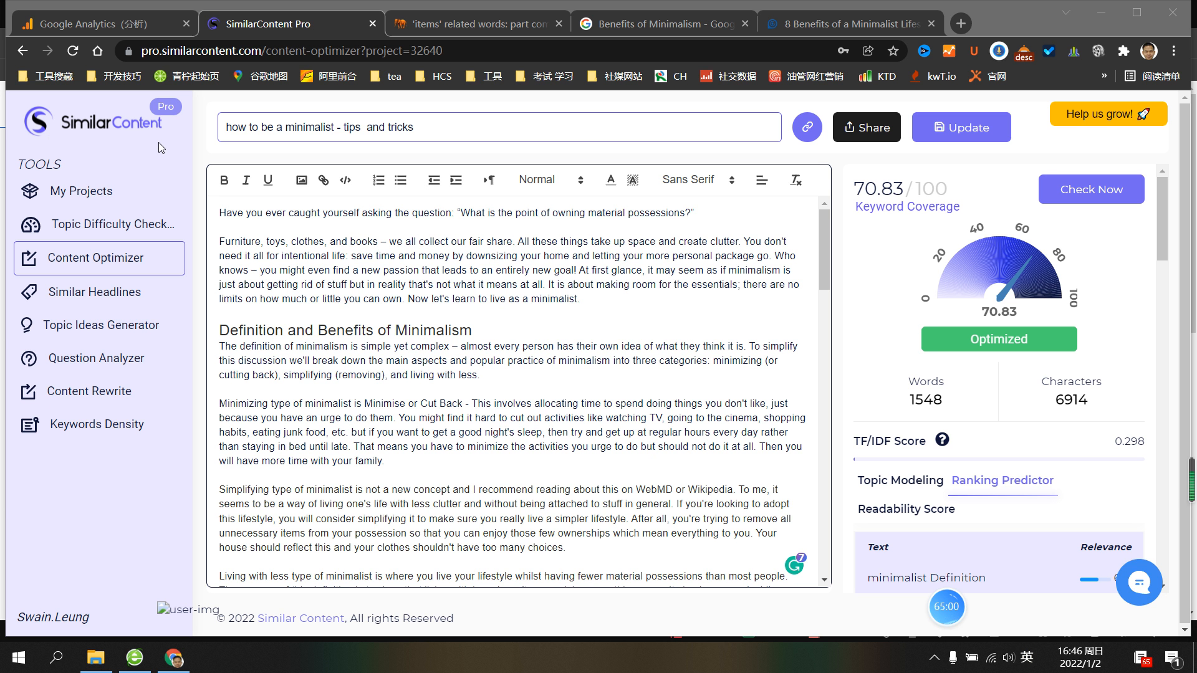
Read through the whole minimalist article from the opening question to the Conclusion and back
{"action": "scroll", "coordinate": [803, 313], "scroll_direction": "down", "scroll_amount": 4}
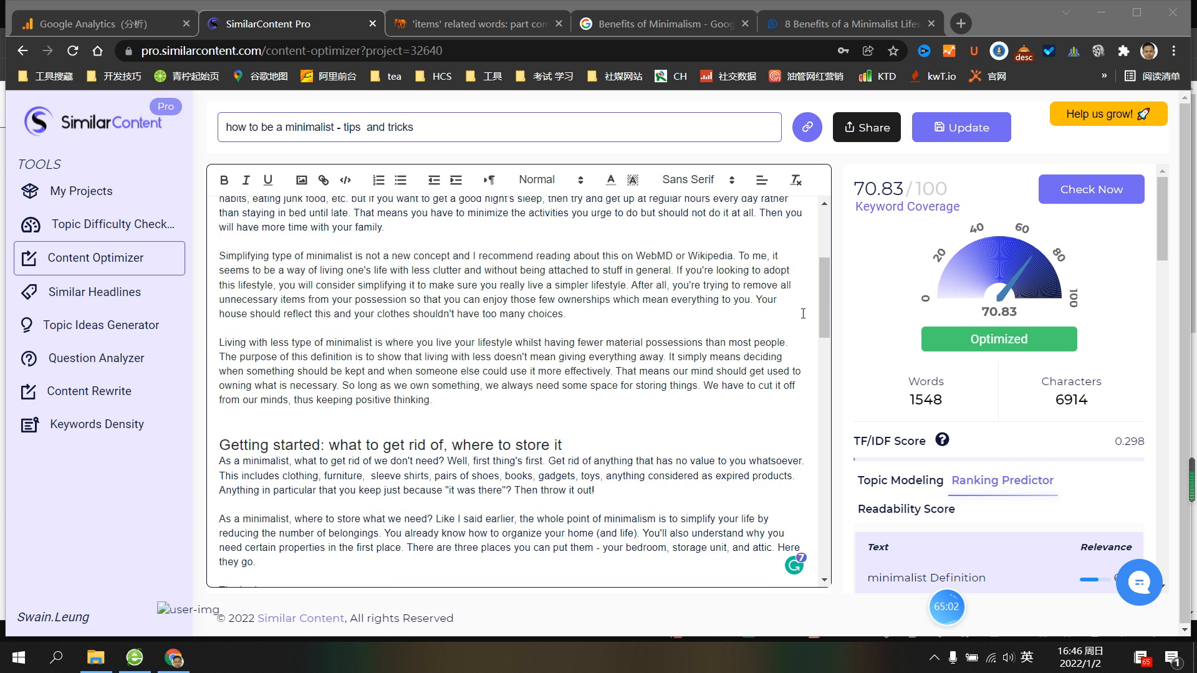
{"action": "scroll", "coordinate": [803, 313], "scroll_direction": "down", "scroll_amount": 10}
{"action": "scroll", "coordinate": [826, 380], "scroll_direction": "up", "scroll_amount": 9}
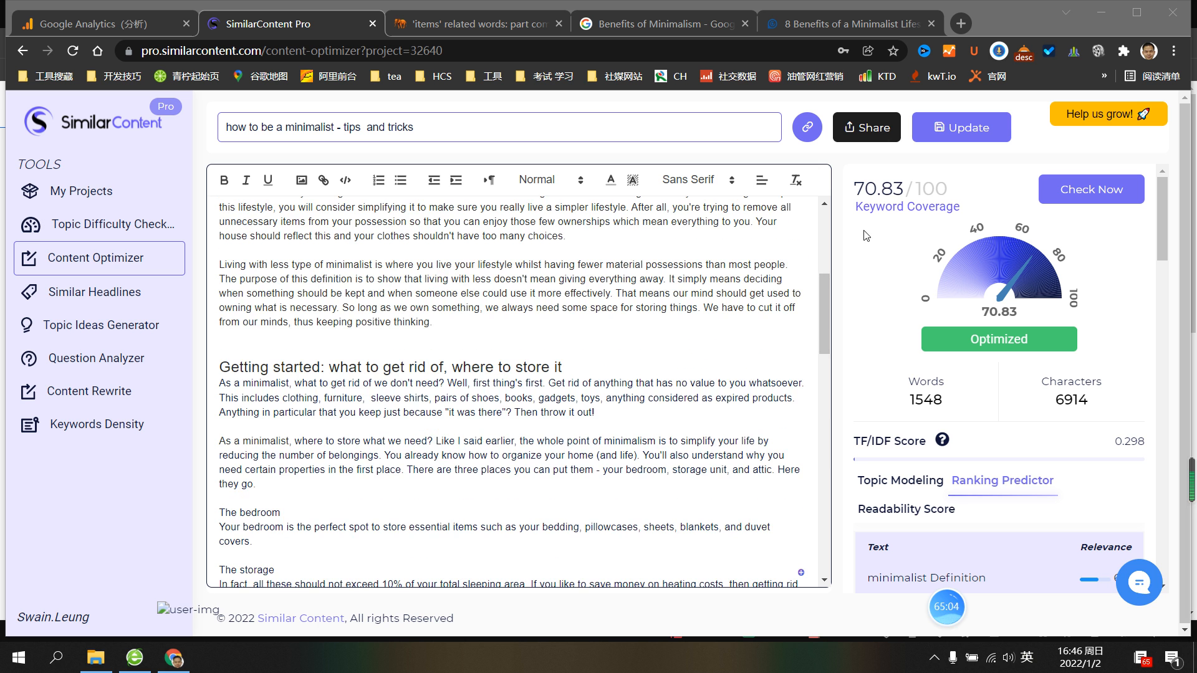
{"action": "scroll", "coordinate": [822, 287], "scroll_direction": "up", "scroll_amount": 3}
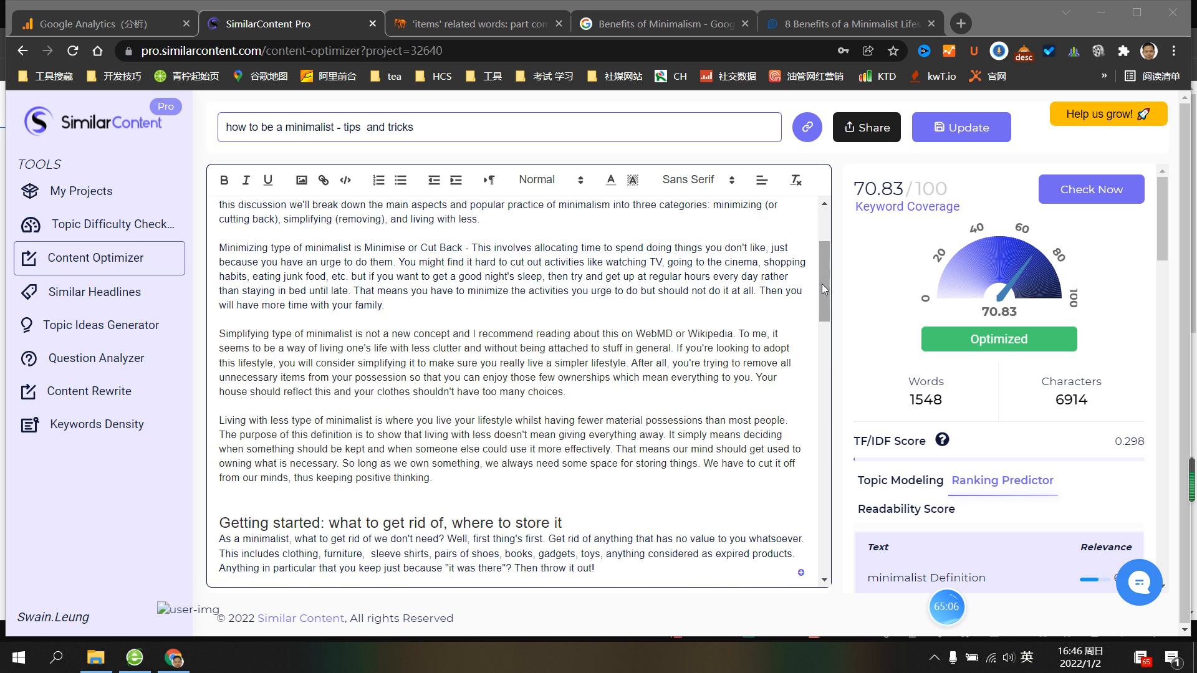
{"action": "scroll", "coordinate": [822, 284], "scroll_direction": "up", "scroll_amount": 3}
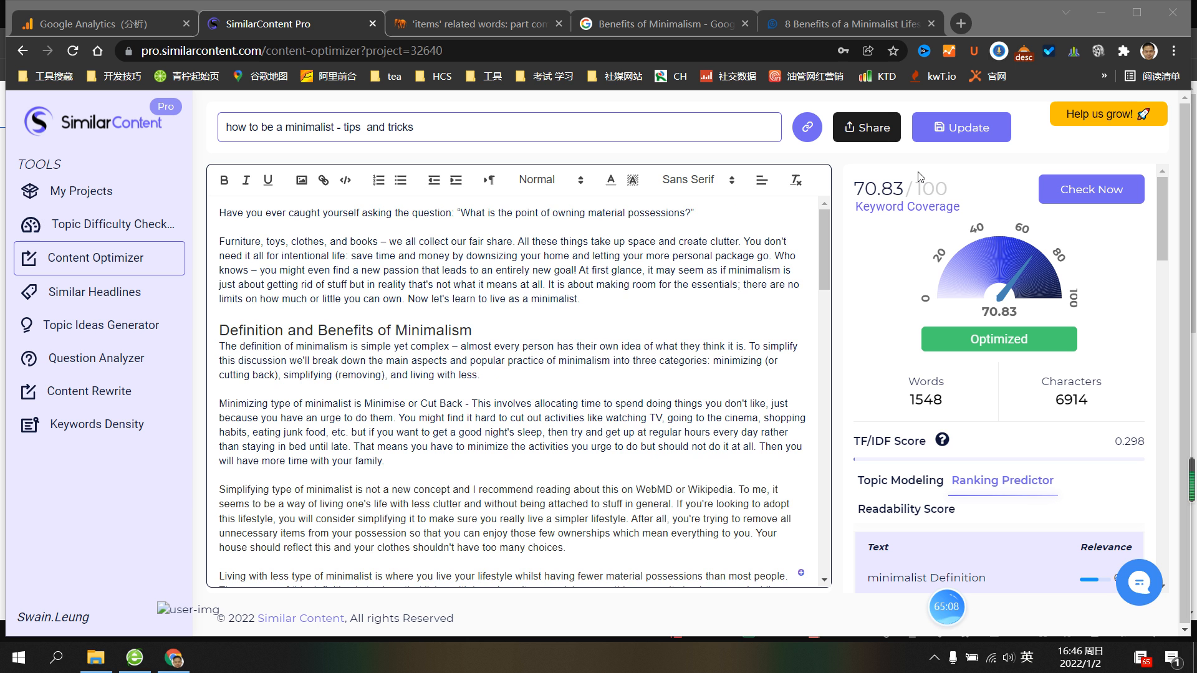
{"action": "scroll", "coordinate": [758, 326], "scroll_direction": "down", "scroll_amount": 20}
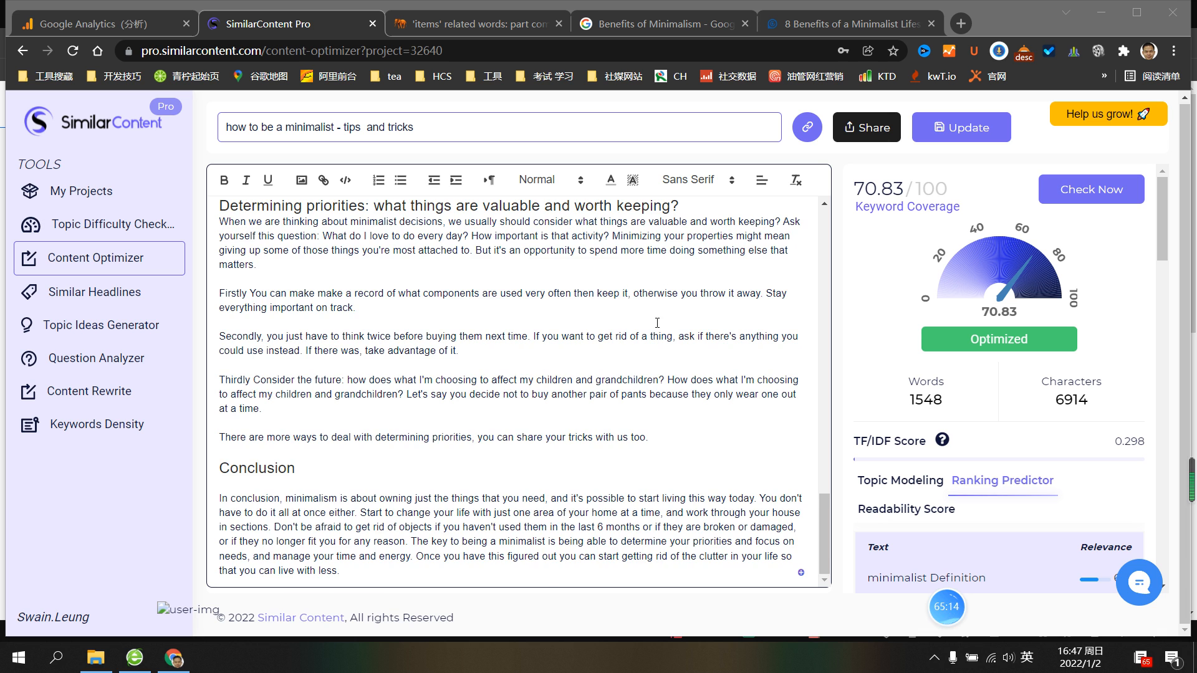
{"action": "scroll", "coordinate": [657, 322], "scroll_direction": "up", "scroll_amount": 12}
{"action": "scroll", "coordinate": [657, 322], "scroll_direction": "up", "scroll_amount": 10}
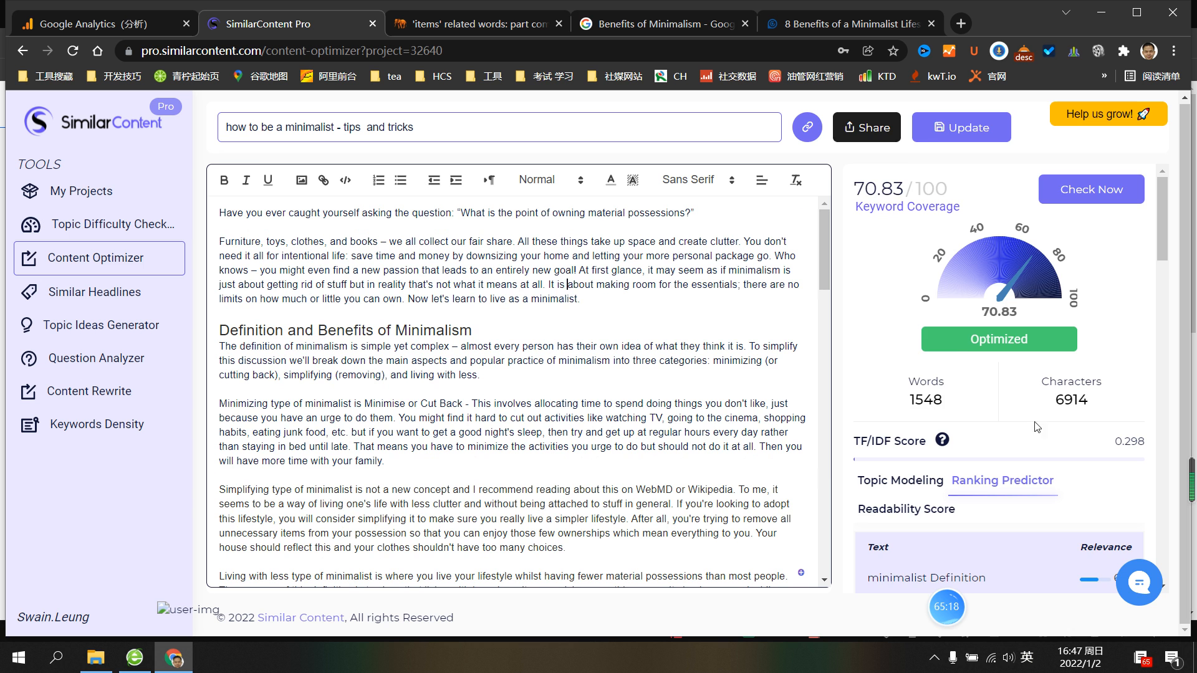
{"action": "scroll", "coordinate": [858, 469], "scroll_direction": "down", "scroll_amount": 4}
{"action": "scroll", "coordinate": [858, 469], "scroll_direction": "up", "scroll_amount": 4}
Show the Topic Modeling analysis and compare its leading topics with the article's definition and "Getting started" sections
{"action": "left_click", "coordinate": [900, 482]}
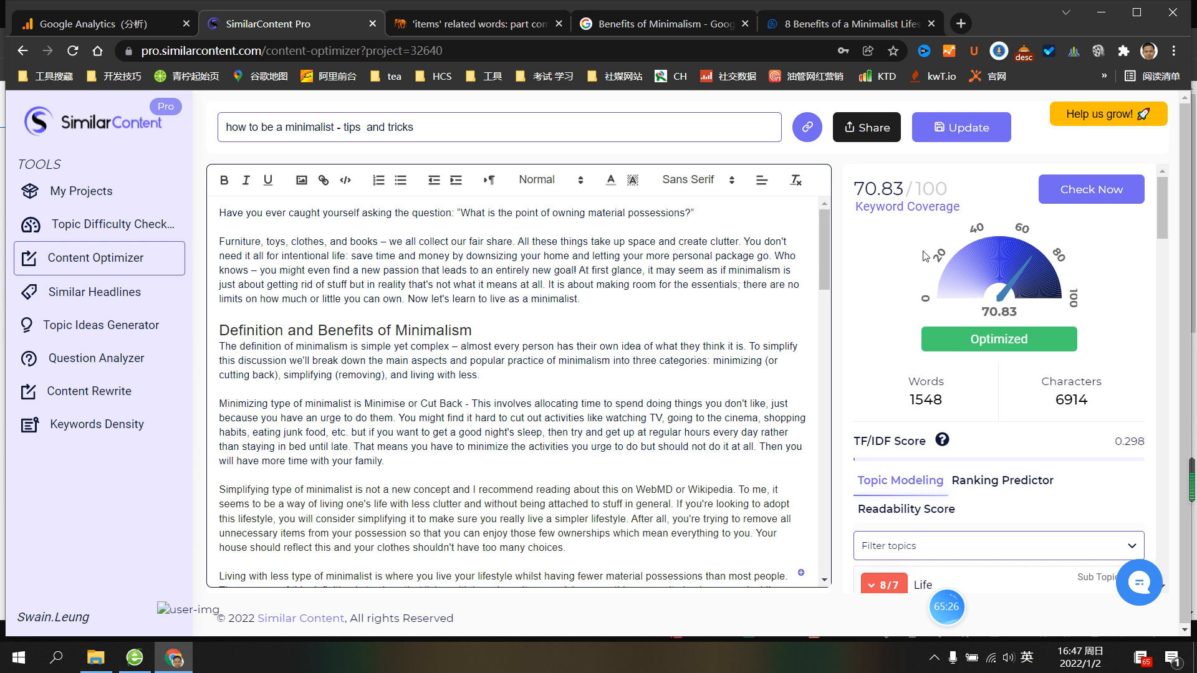
{"action": "scroll", "coordinate": [924, 257], "scroll_direction": "down", "scroll_amount": 4}
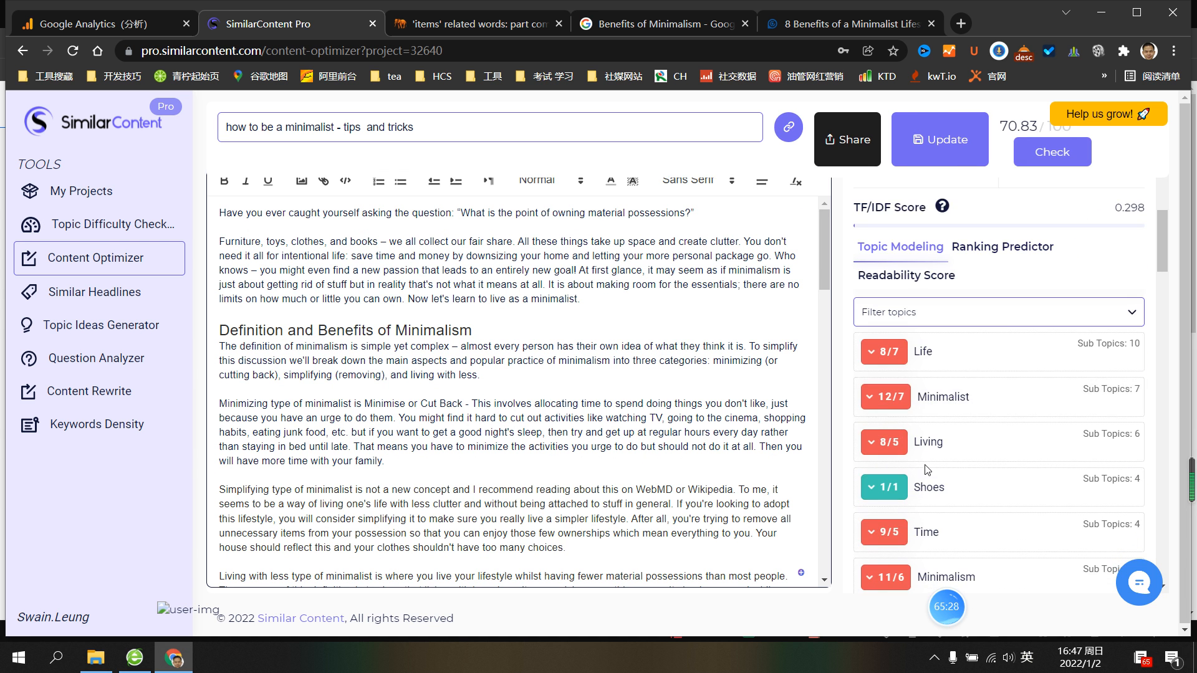
{"action": "scroll", "coordinate": [950, 350], "scroll_direction": "up", "scroll_amount": 1}
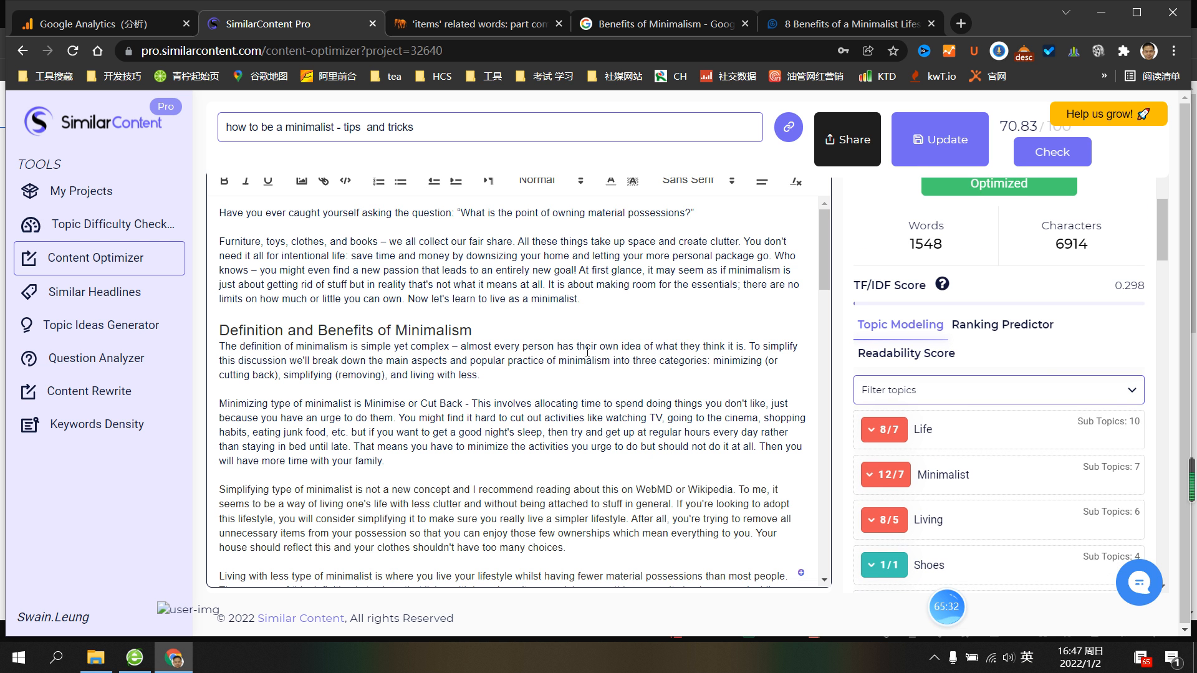
{"action": "scroll", "coordinate": [933, 202], "scroll_direction": "up", "scroll_amount": 2}
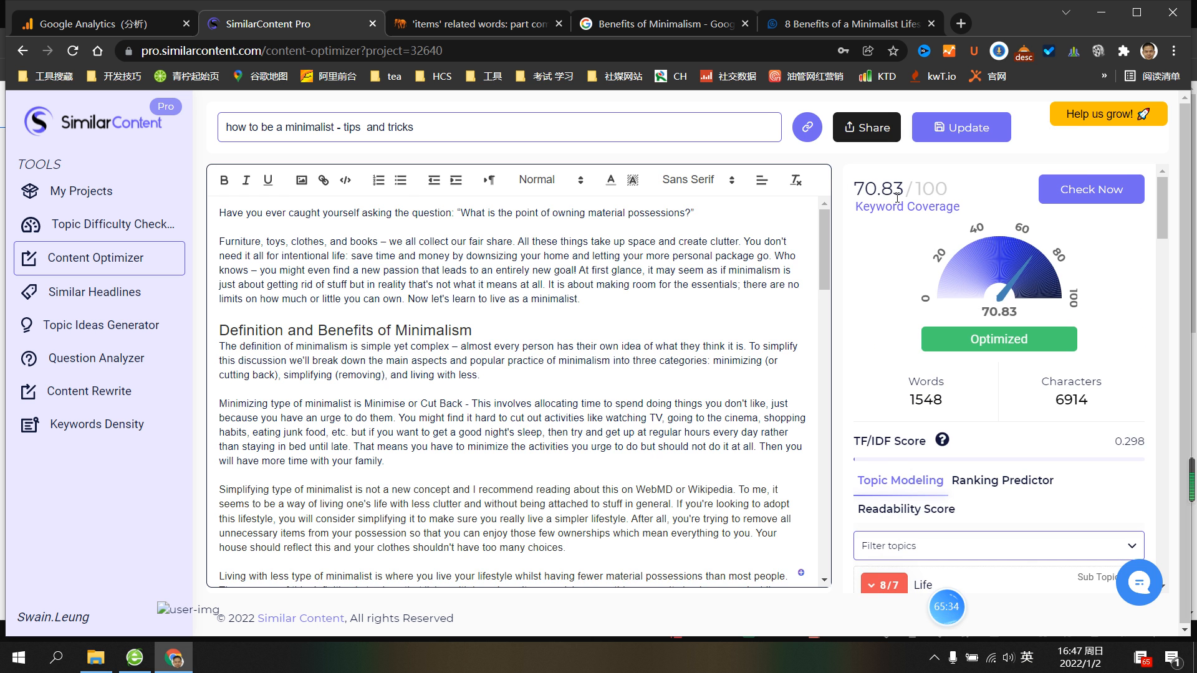
{"action": "scroll", "coordinate": [804, 299], "scroll_direction": "down", "scroll_amount": 3}
{"action": "scroll", "coordinate": [929, 430], "scroll_direction": "down", "scroll_amount": 3}
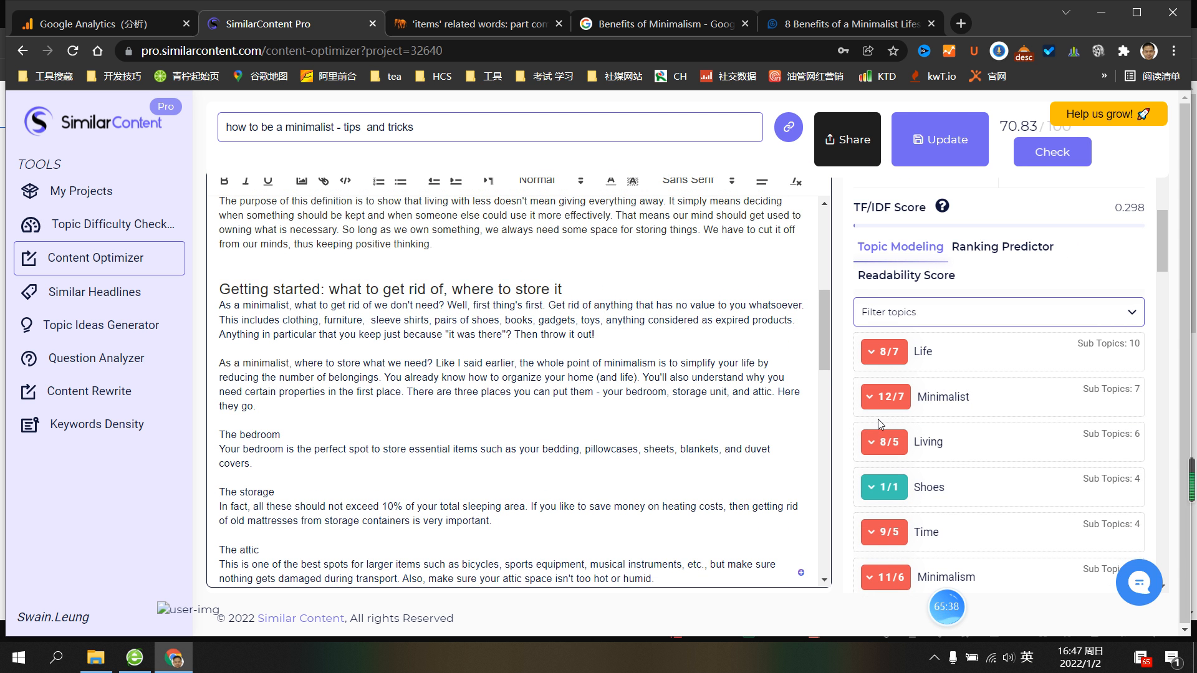
Look through the remaining Topic Modeling entries and locate the "Benefits" topic in the article
{"action": "scroll", "coordinate": [891, 430], "scroll_direction": "down", "scroll_amount": 5}
{"action": "scroll", "coordinate": [898, 457], "scroll_direction": "down", "scroll_amount": 20}
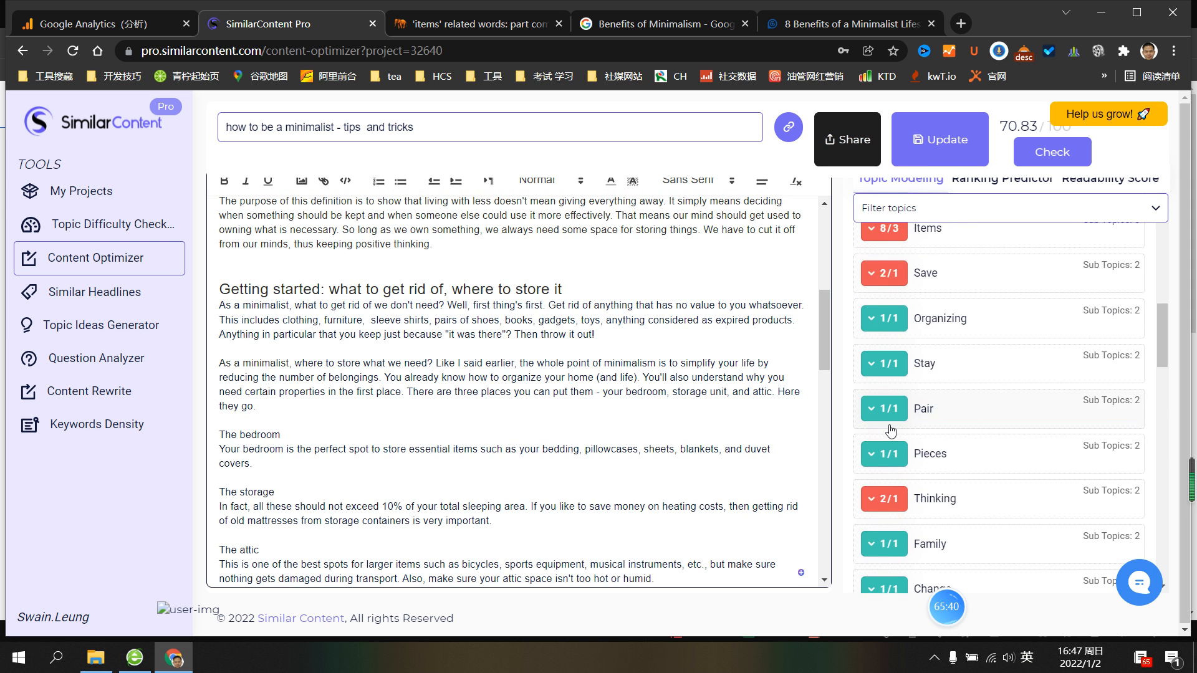
{"action": "scroll", "coordinate": [889, 478], "scroll_direction": "down", "scroll_amount": 9}
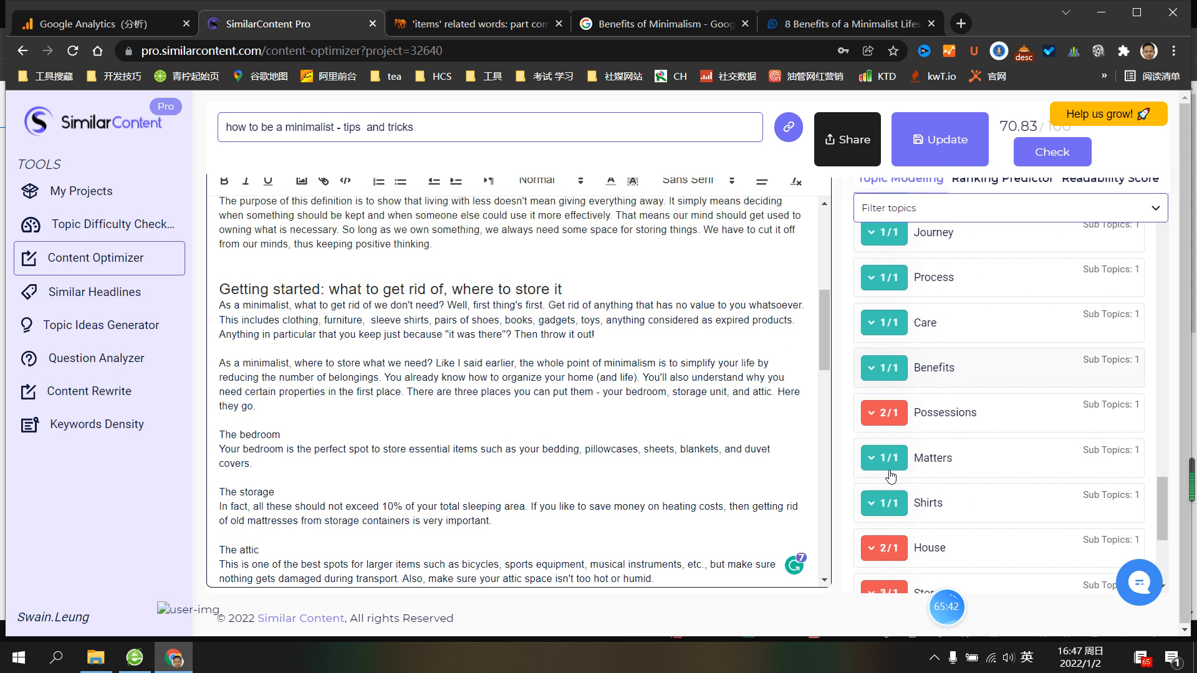
{"action": "scroll", "coordinate": [896, 468], "scroll_direction": "up", "scroll_amount": 1}
{"action": "scroll", "coordinate": [895, 469], "scroll_direction": "up", "scroll_amount": 1}
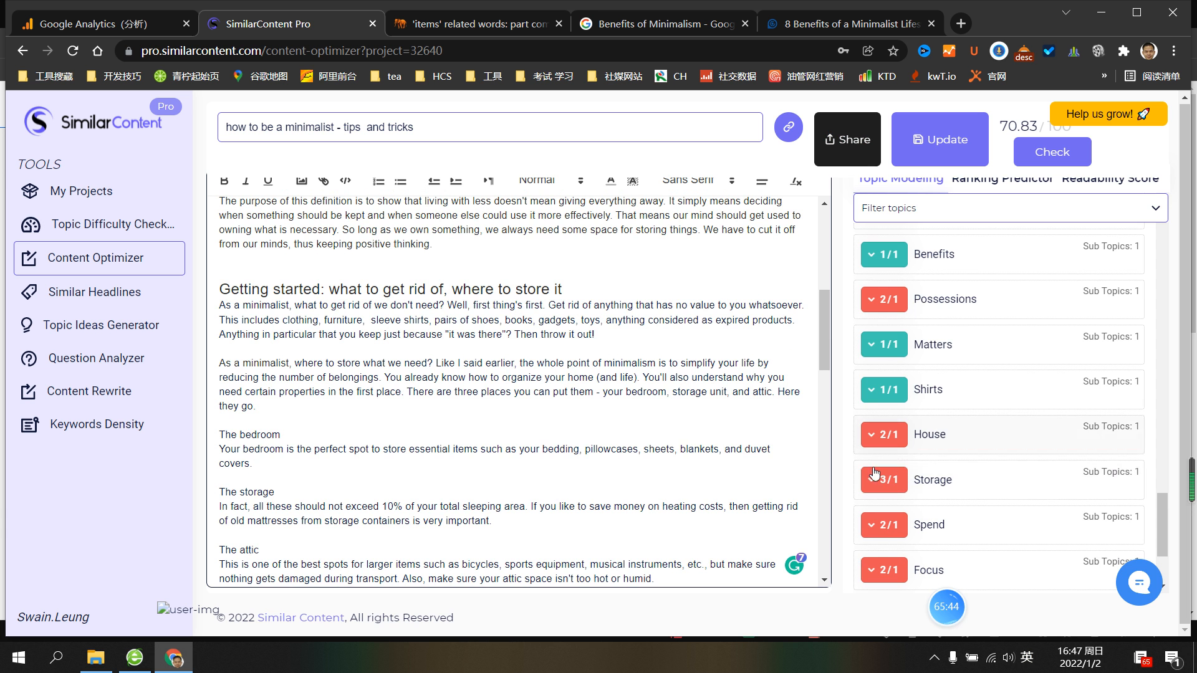
{"action": "left_click", "coordinate": [924, 257]}
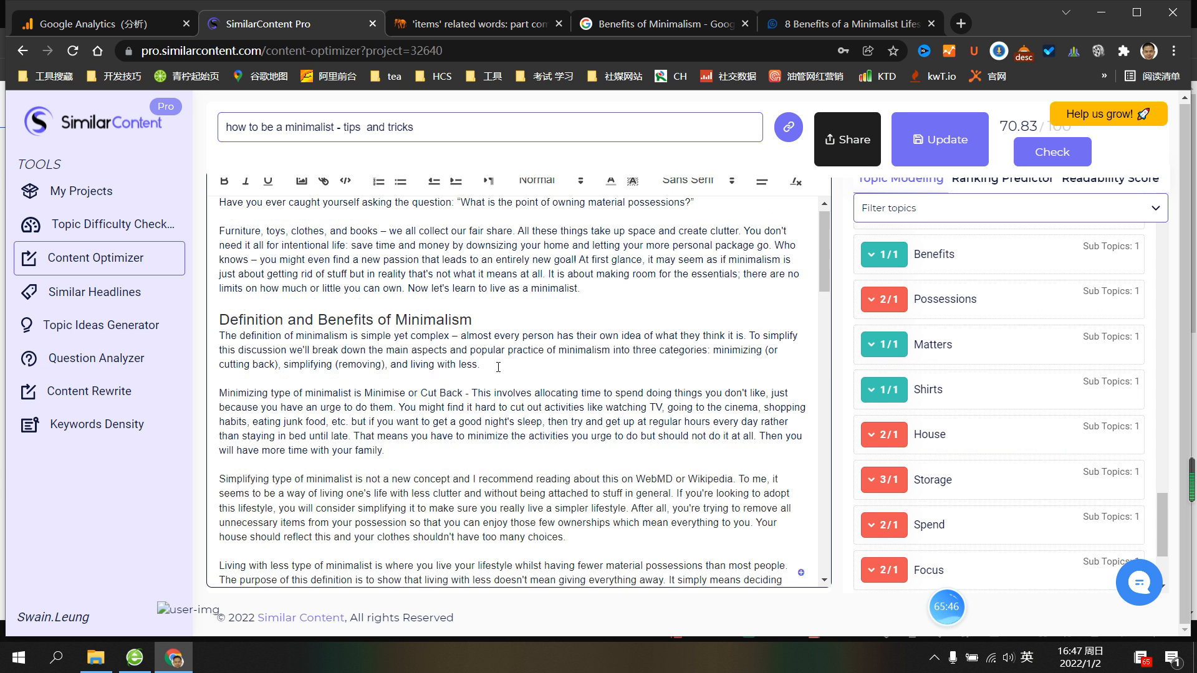